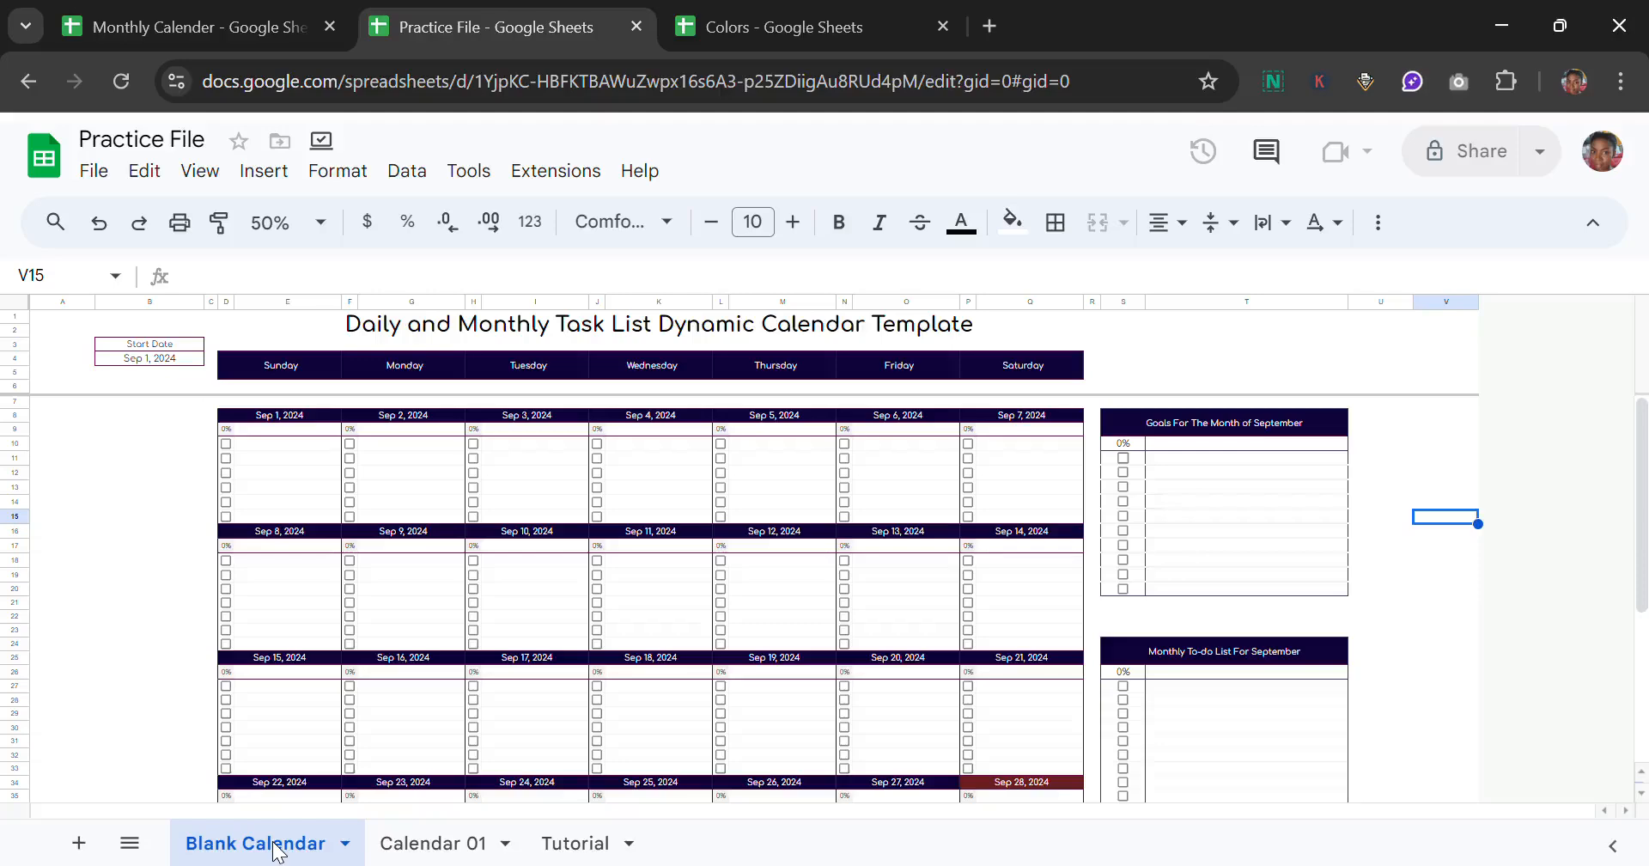
# Step: Set the start date in cell B4 of the Blank Calendar sheet to September 12, 2024
pyautogui.click(173, 369)
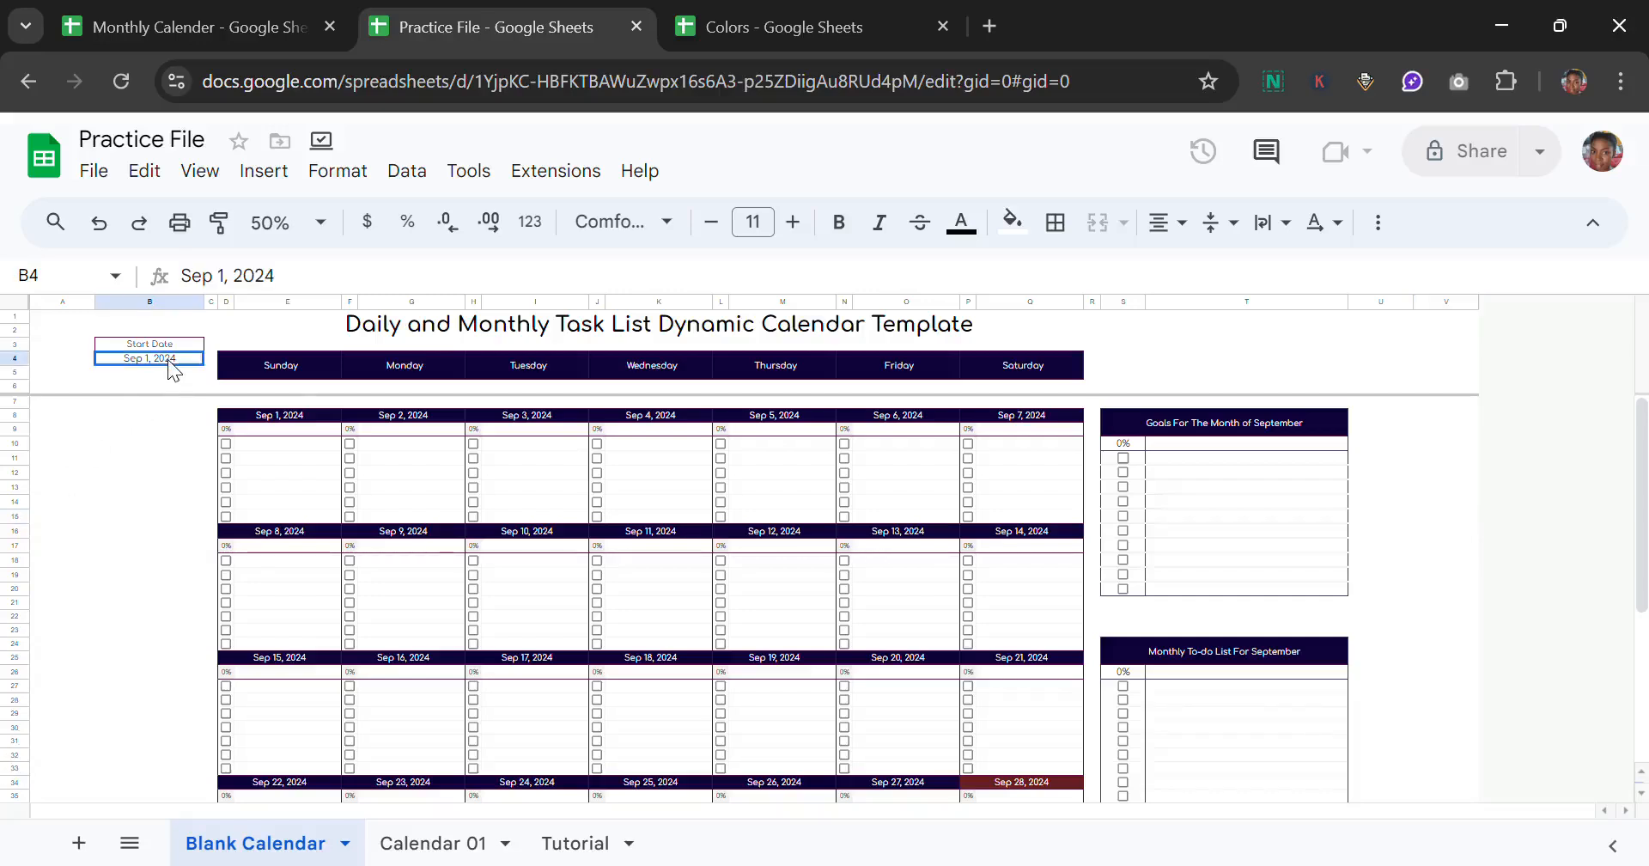
pyautogui.doubleClick(174, 361)
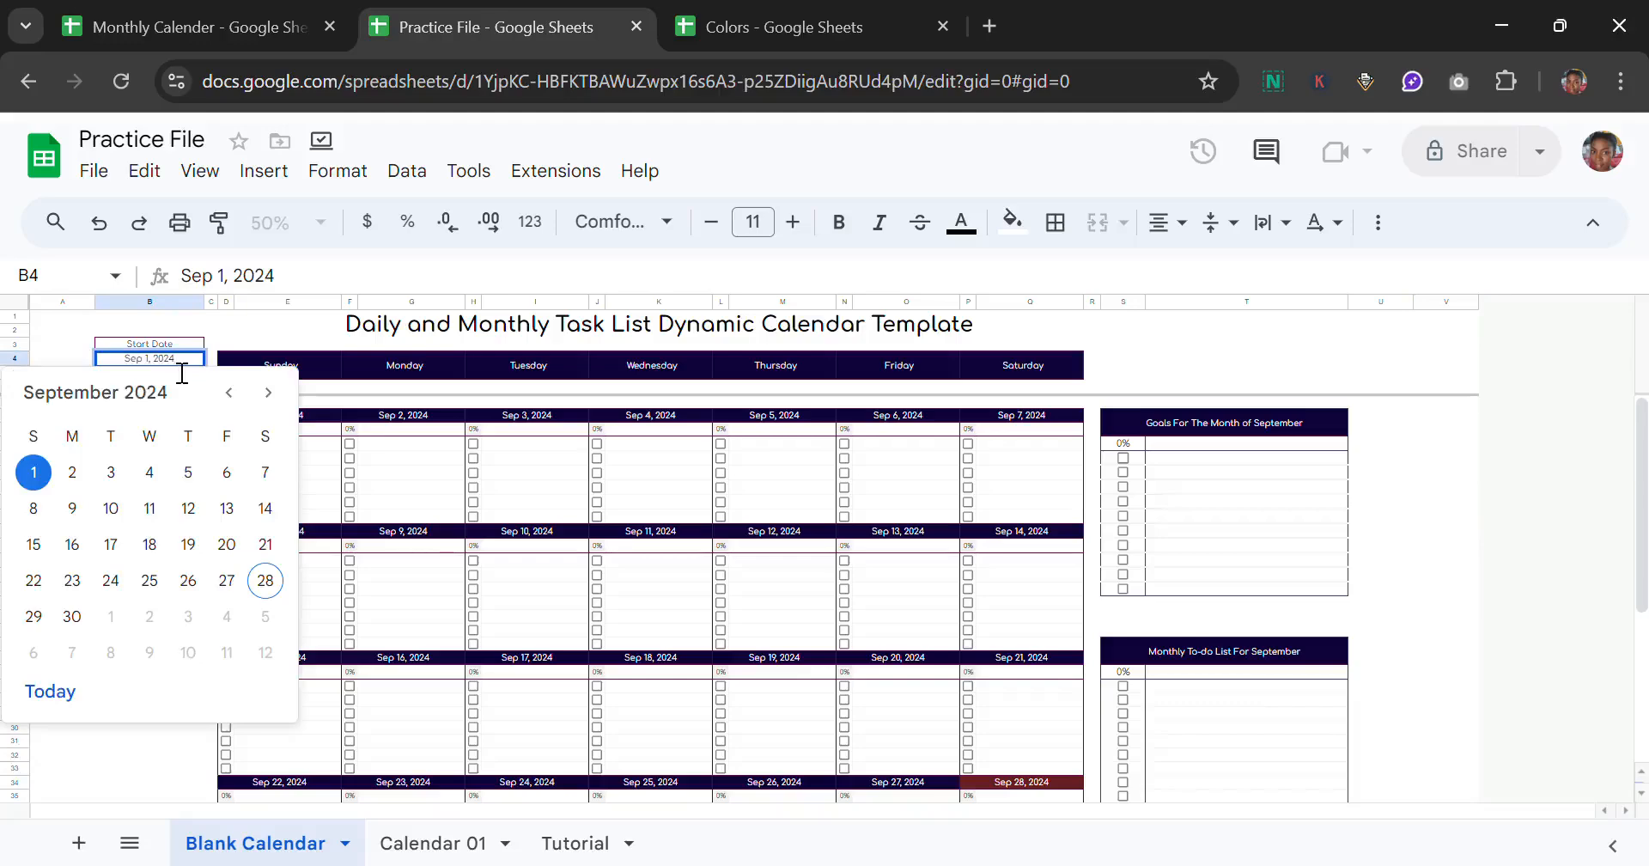
pyautogui.click(206, 519)
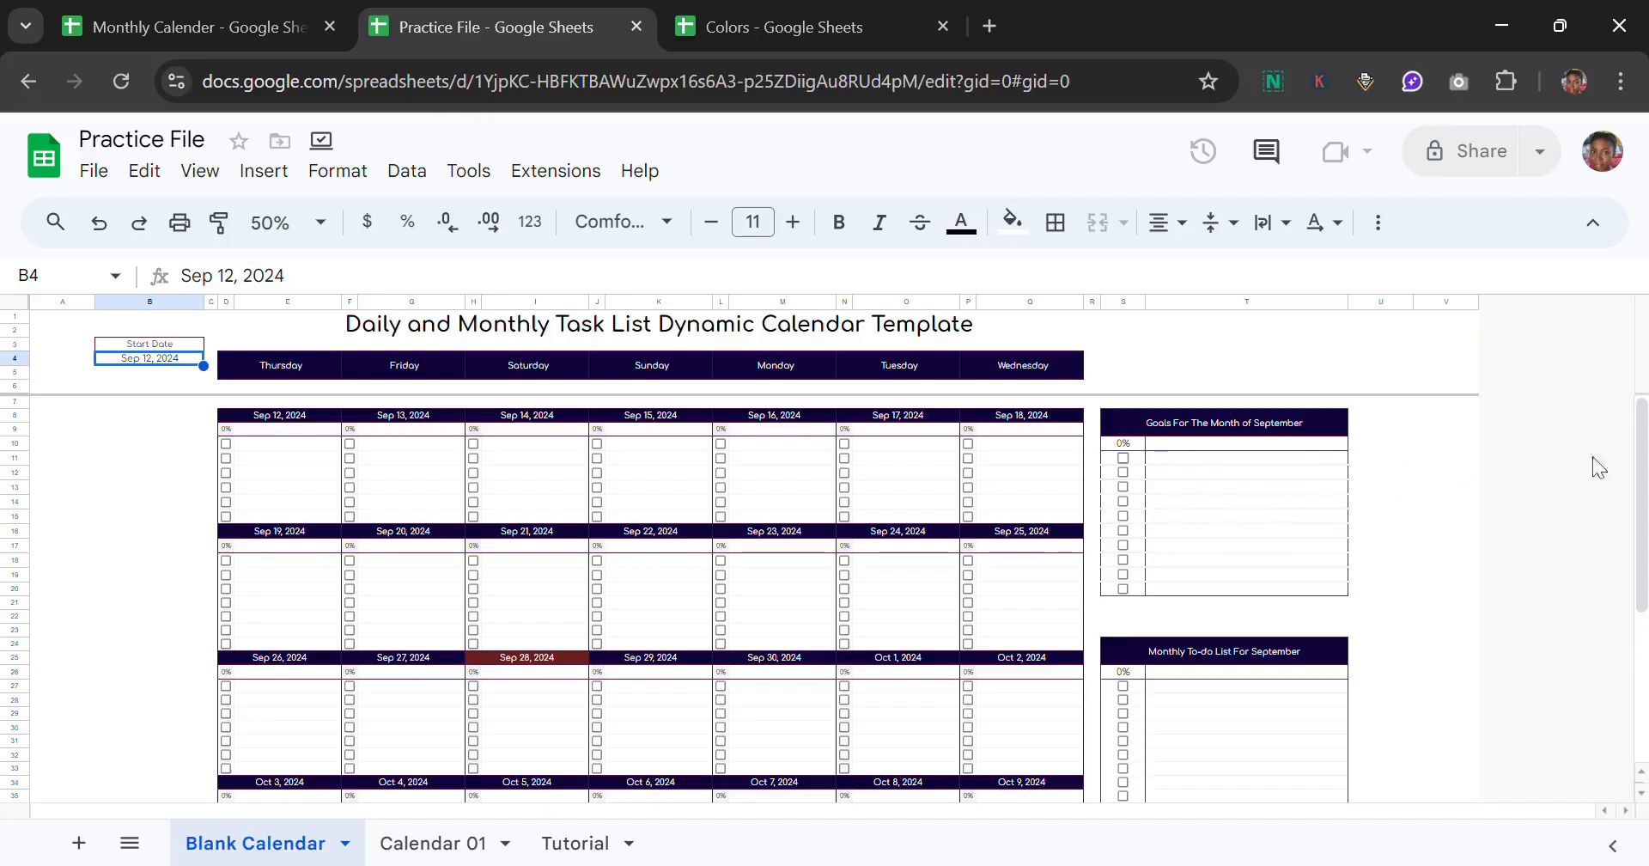
pyautogui.moveTo(1642, 464); pyautogui.dragTo(1644, 519)
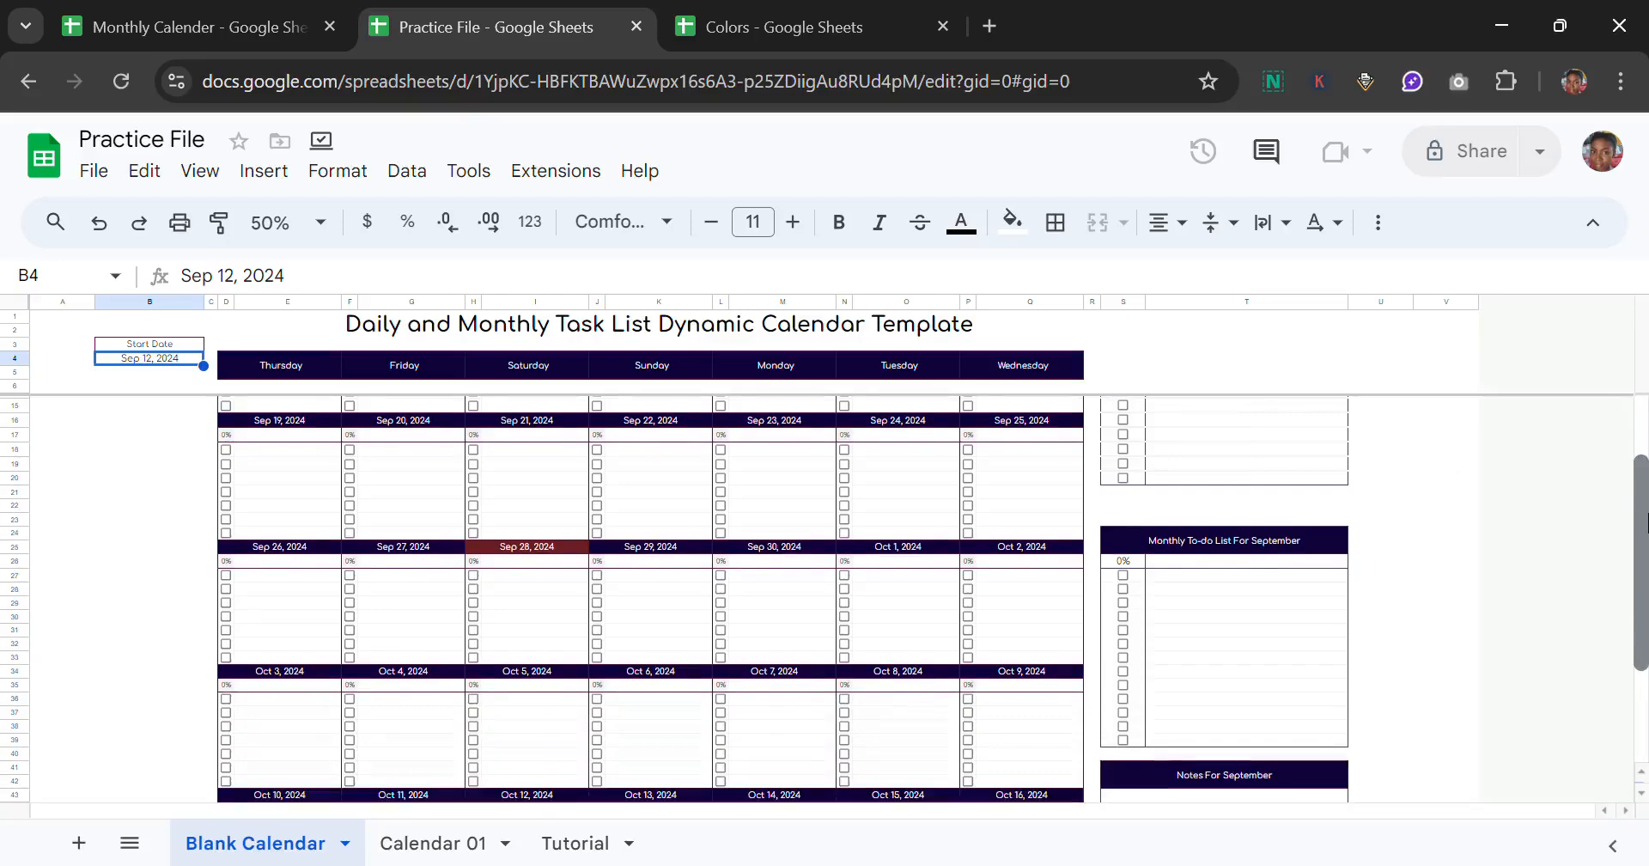
pyautogui.moveTo(1644, 520)
pyautogui.mouseDown()
pyautogui.moveTo(1644, 571)
pyautogui.moveTo(1644, 528)
pyautogui.mouseUp()
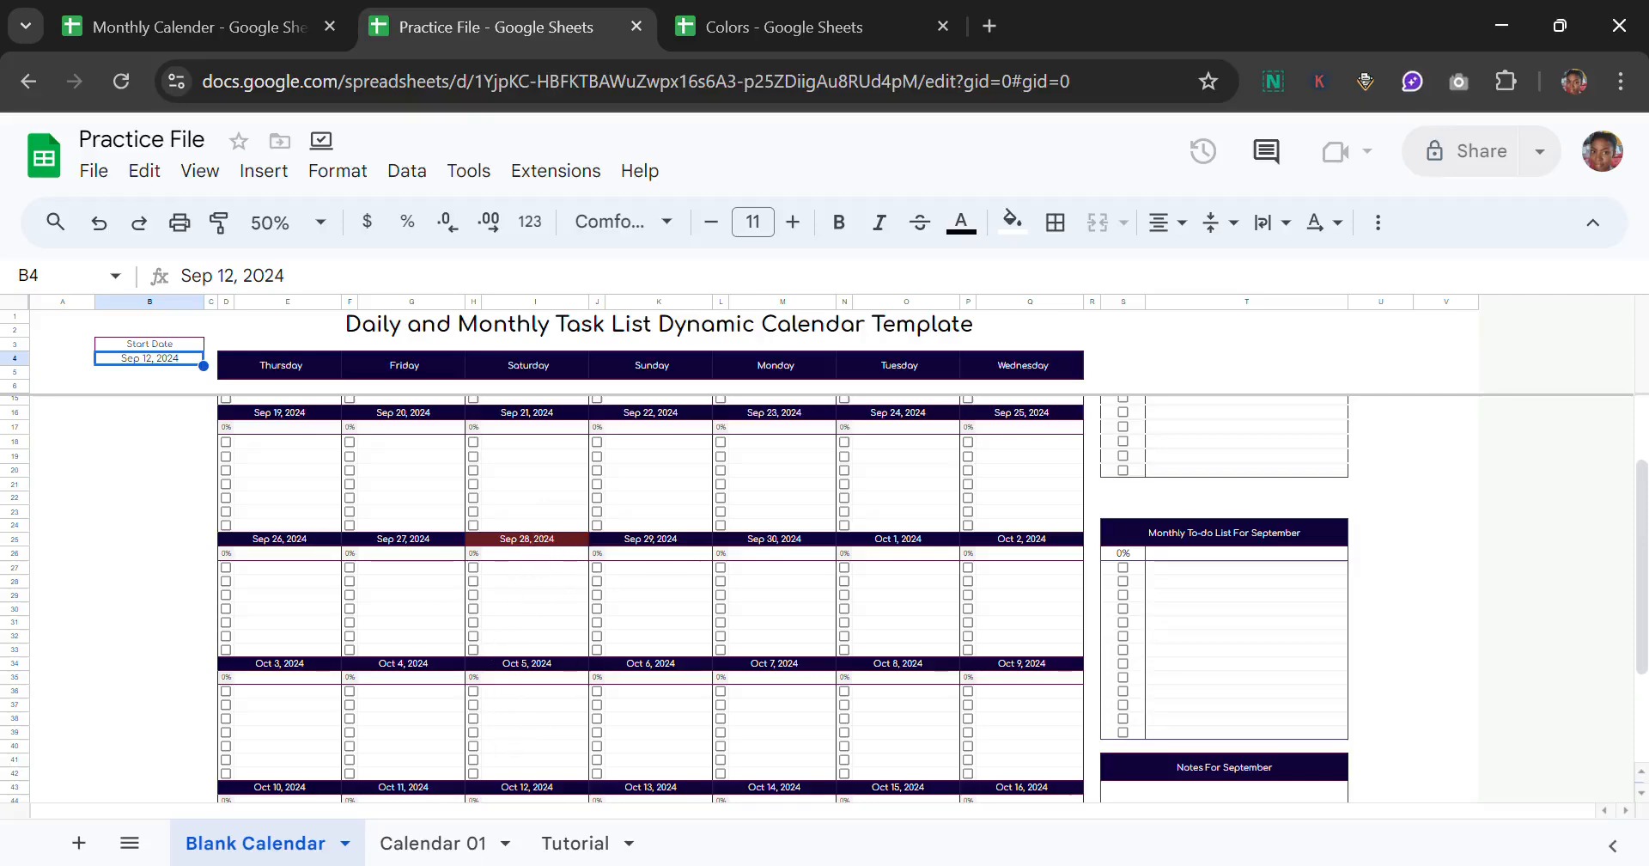
# Step: On the Calendar 01 sheet, zoom to 75% and mark the Sep 26 task "Work out for 1 hour" as done
pyautogui.click(442, 842)
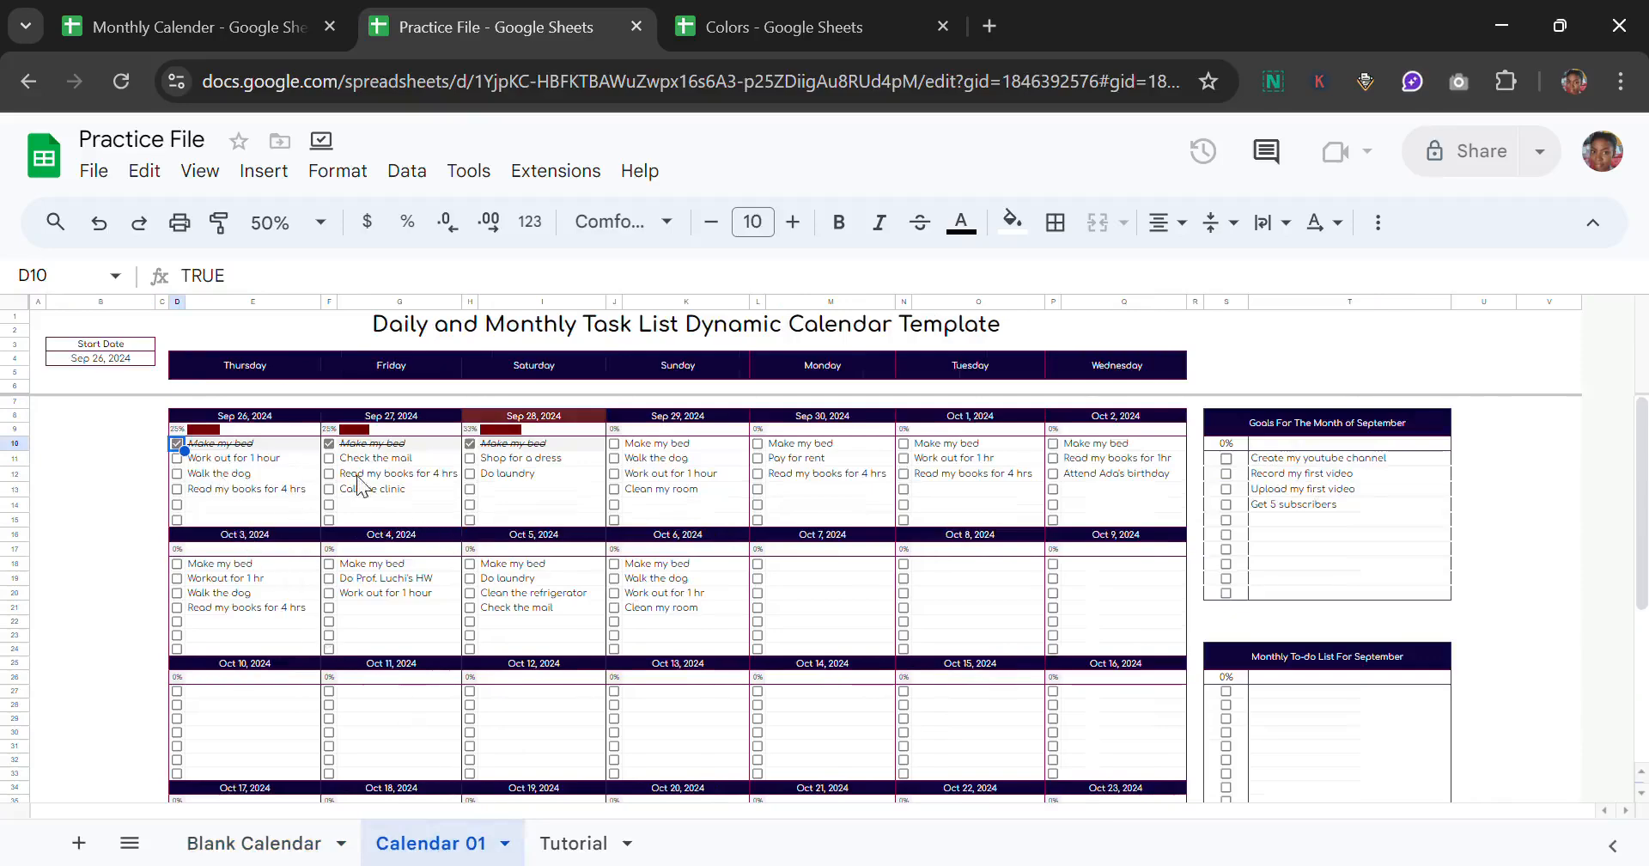
pyautogui.click(319, 223)
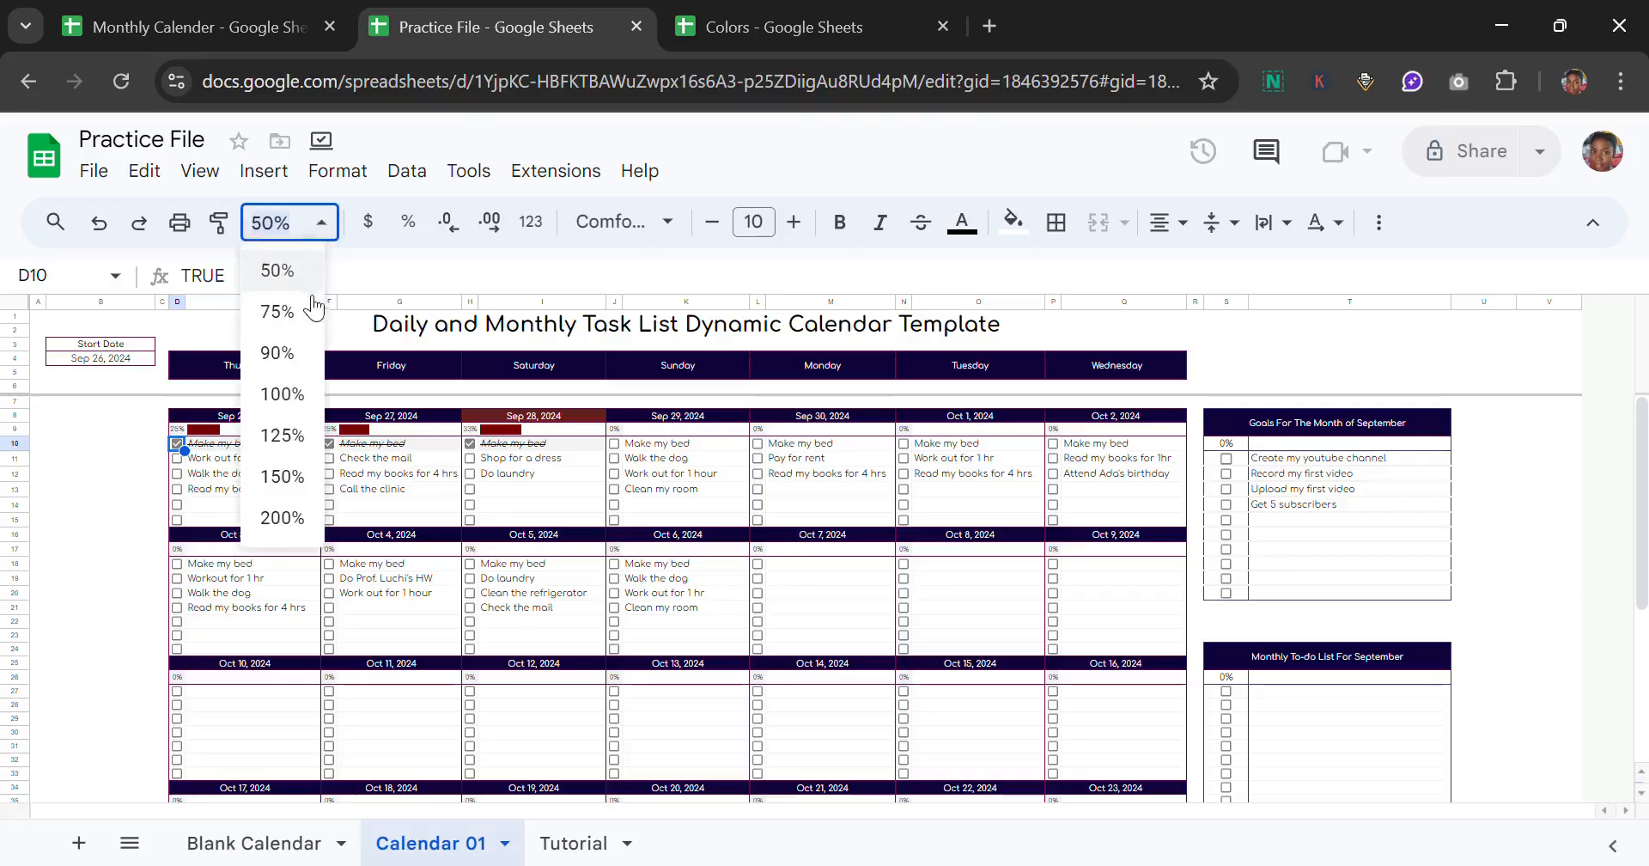
pyautogui.click(311, 312)
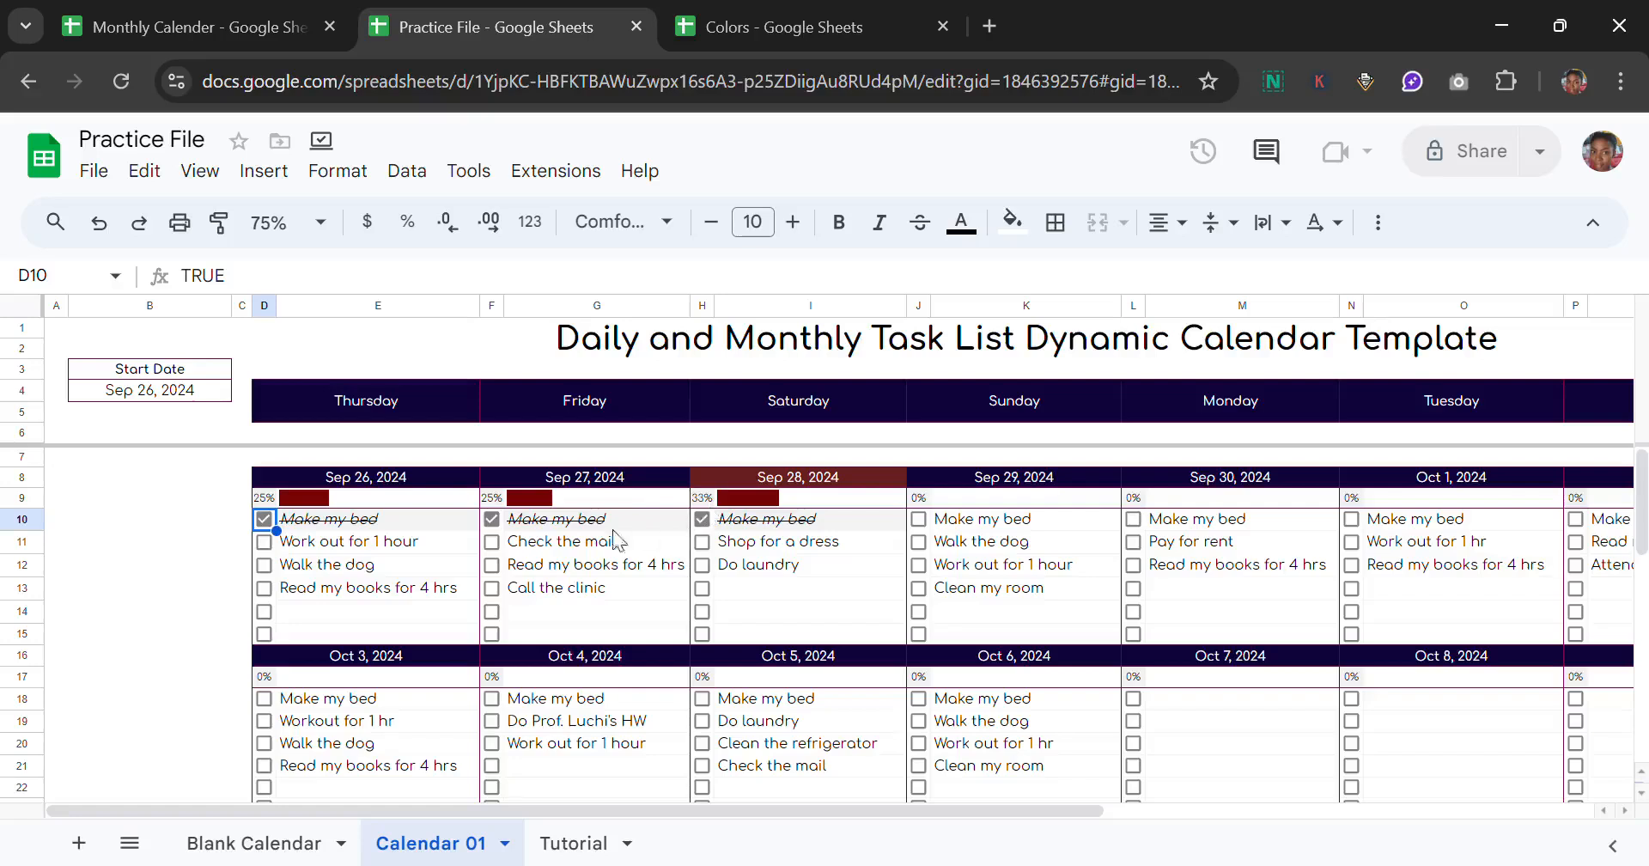
pyautogui.click(263, 542)
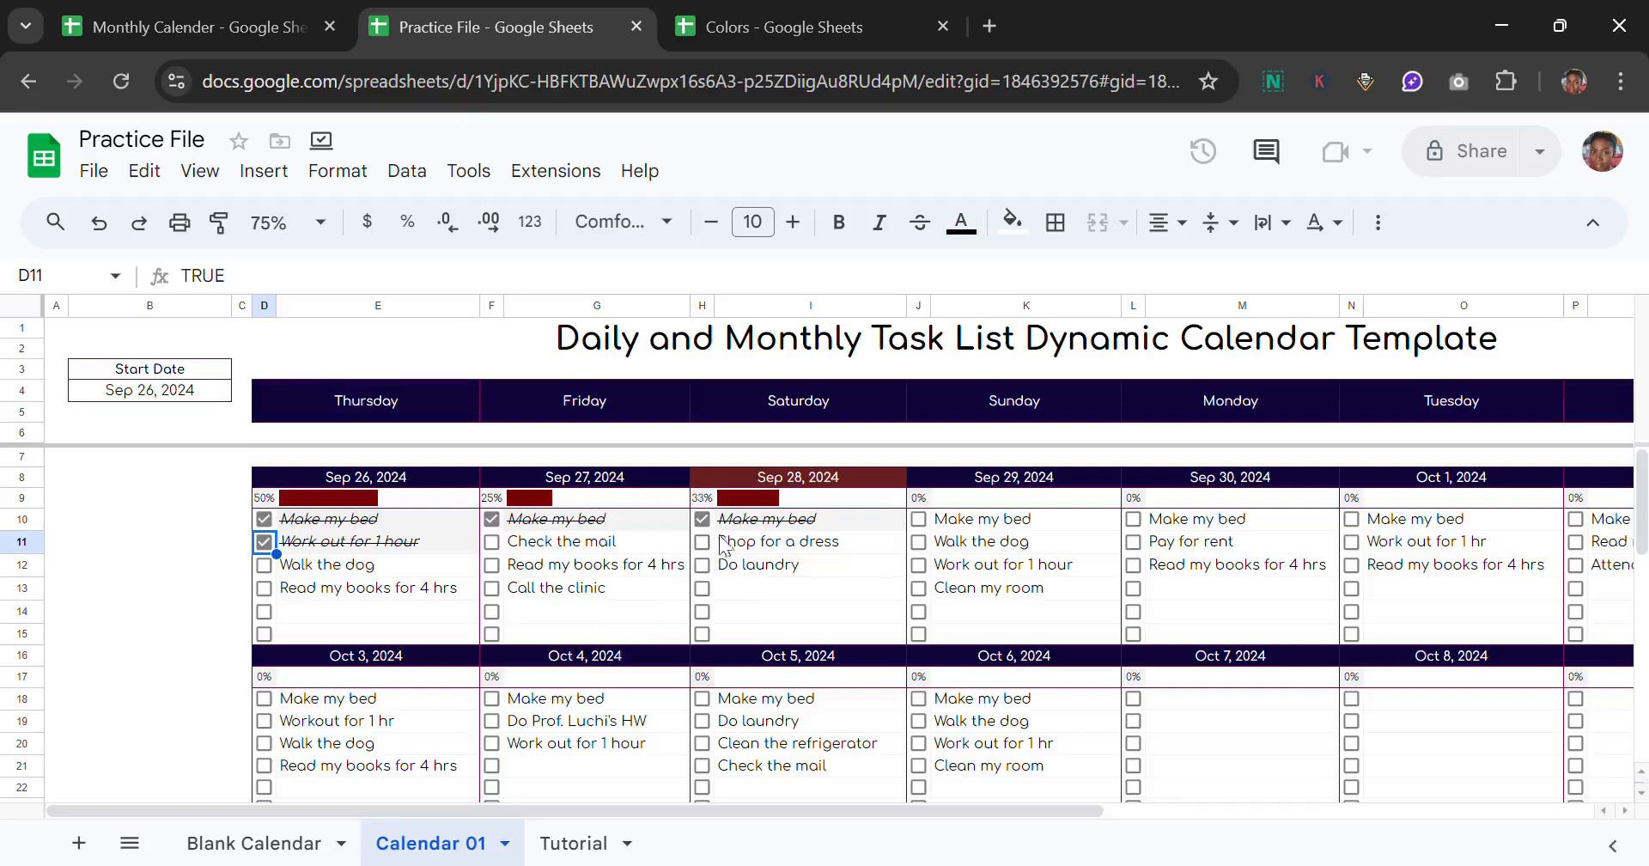
# Step: Set the font of all cells on the Tutorial sheet to Comfortaa
pyautogui.click(598, 857)
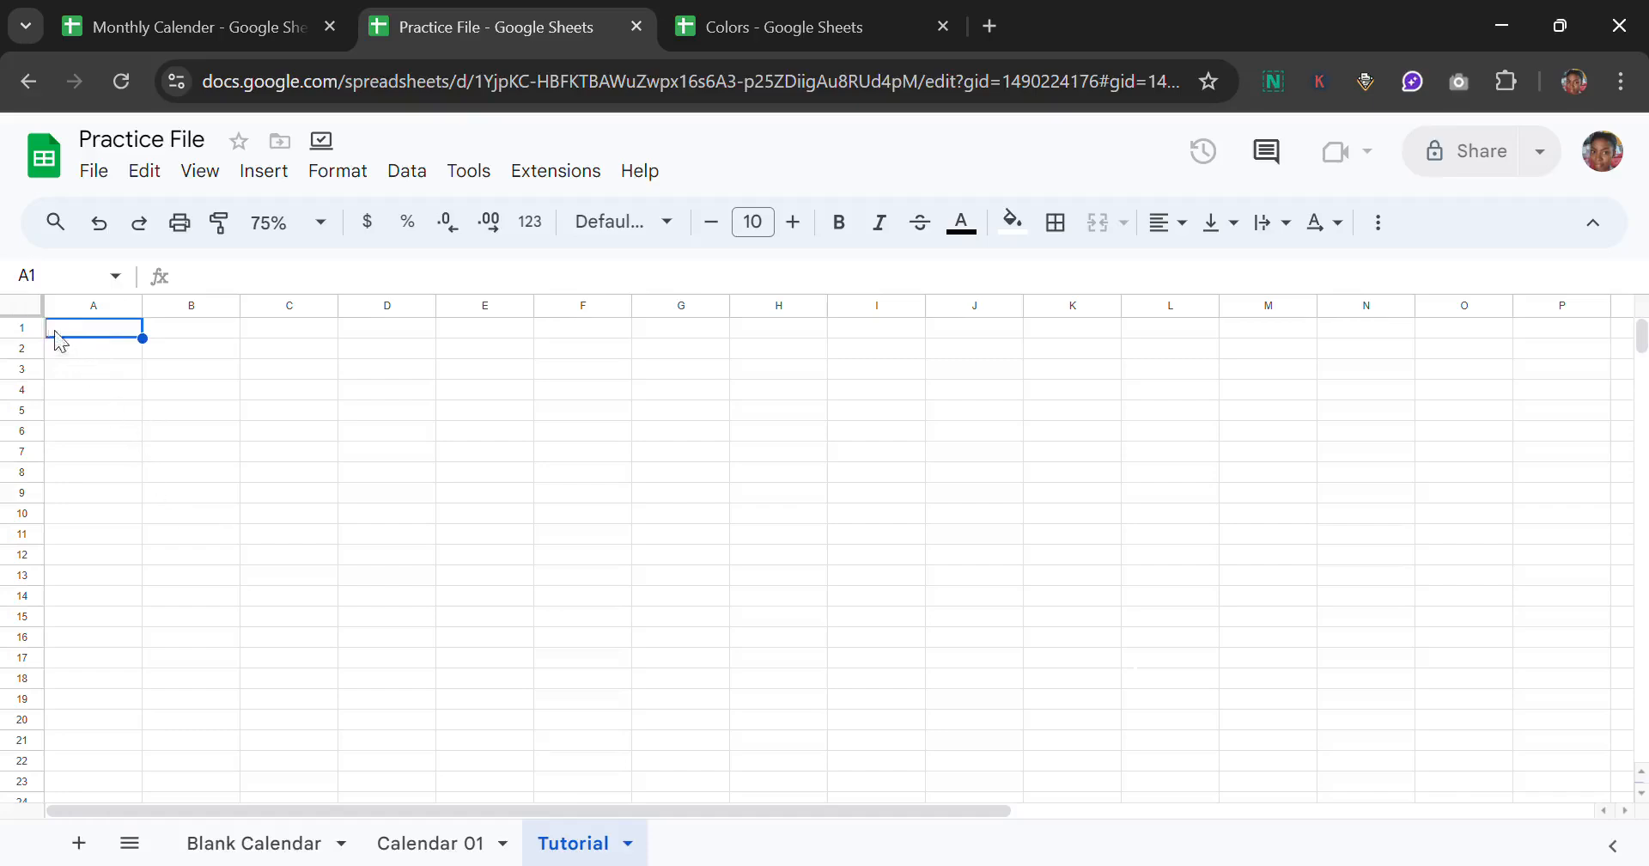
pyautogui.moveTo(52, 329); pyautogui.dragTo(46, 318)
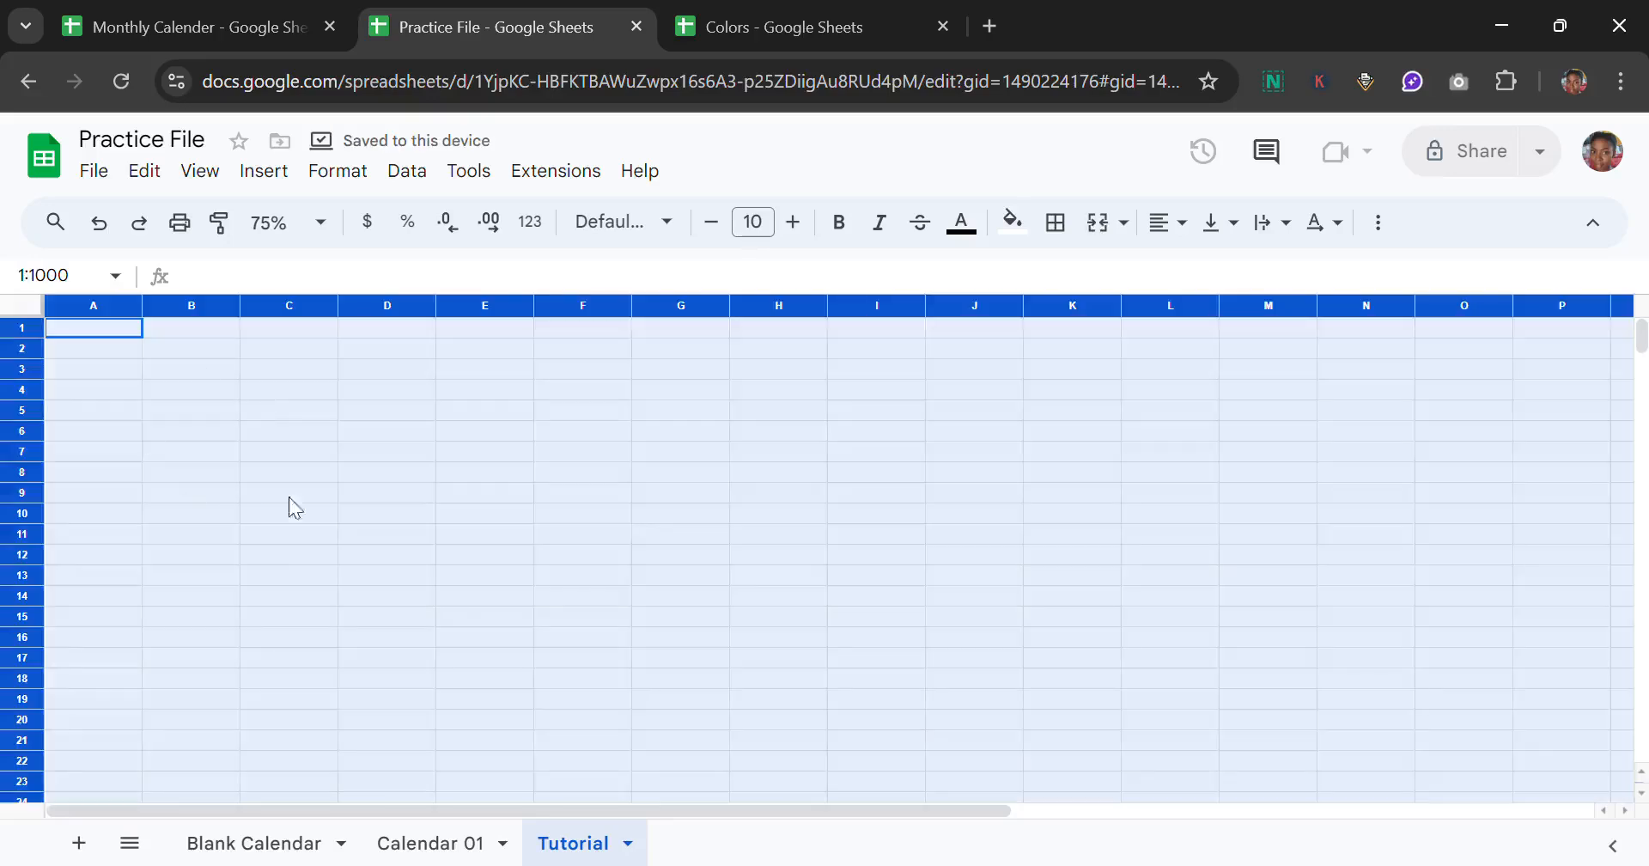
pyautogui.click(667, 222)
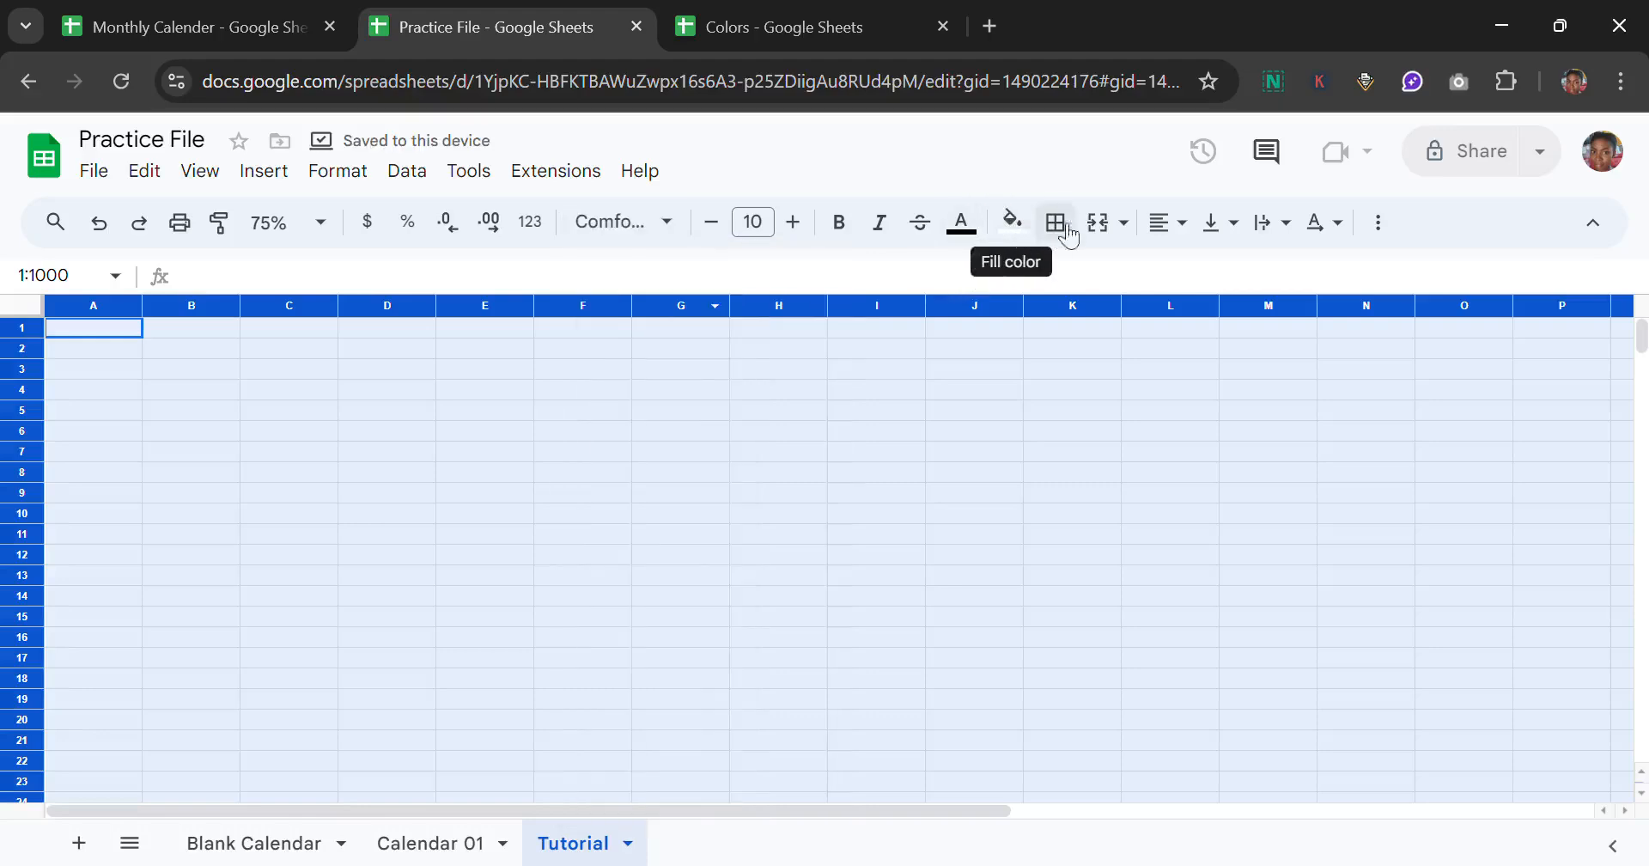
# Step: Centre all cells of the Tutorial sheet horizontally, align them to the middle vertically, and turn on text wrapping
pyautogui.click(1161, 228)
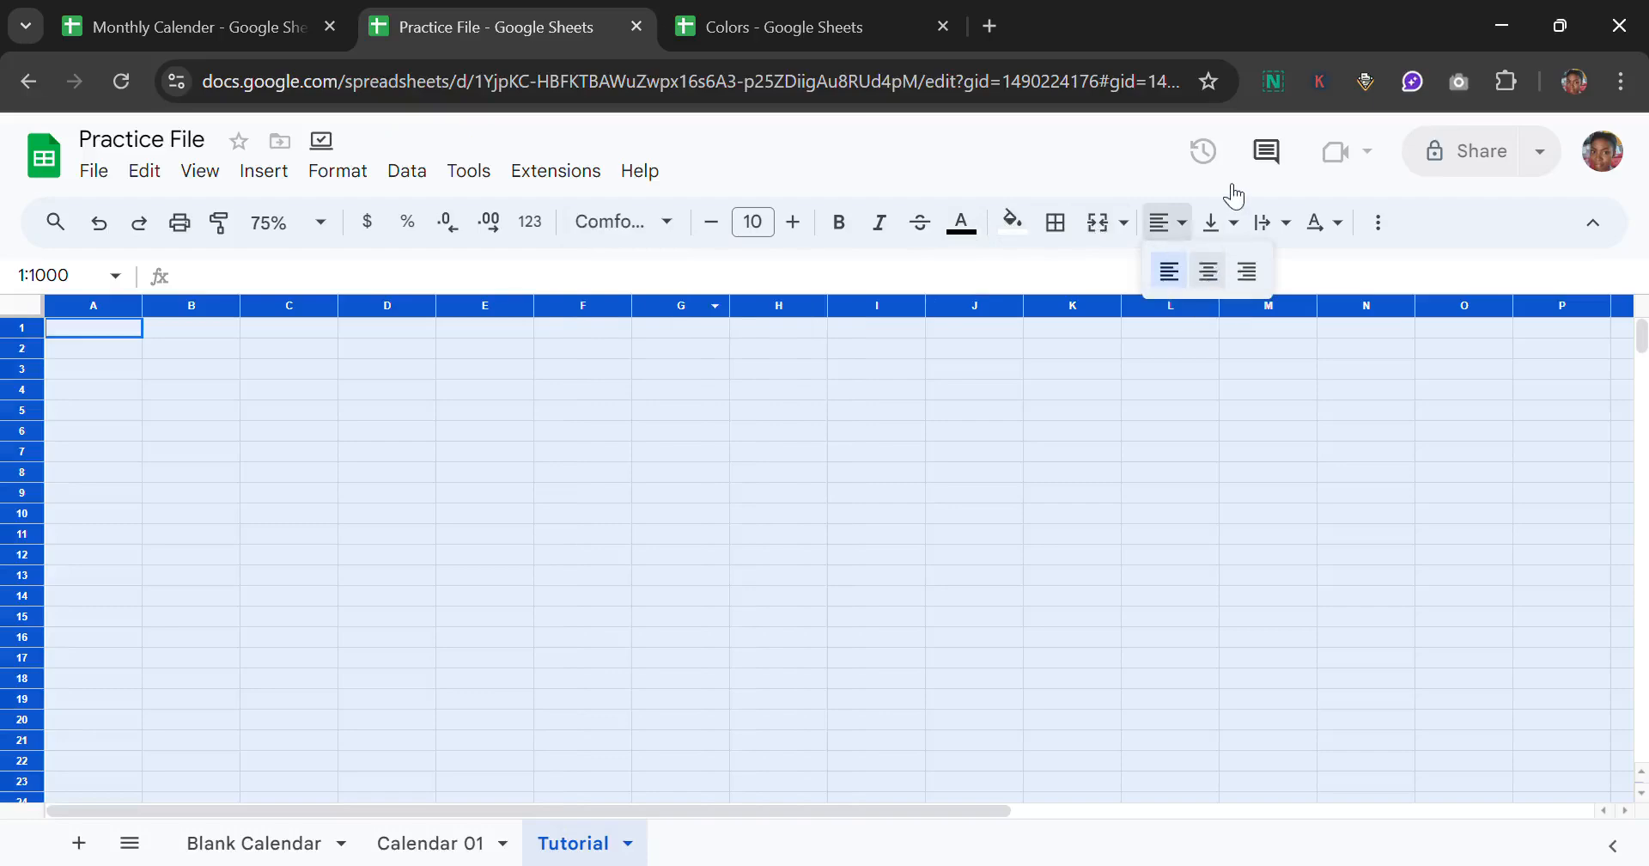
pyautogui.click(1233, 225)
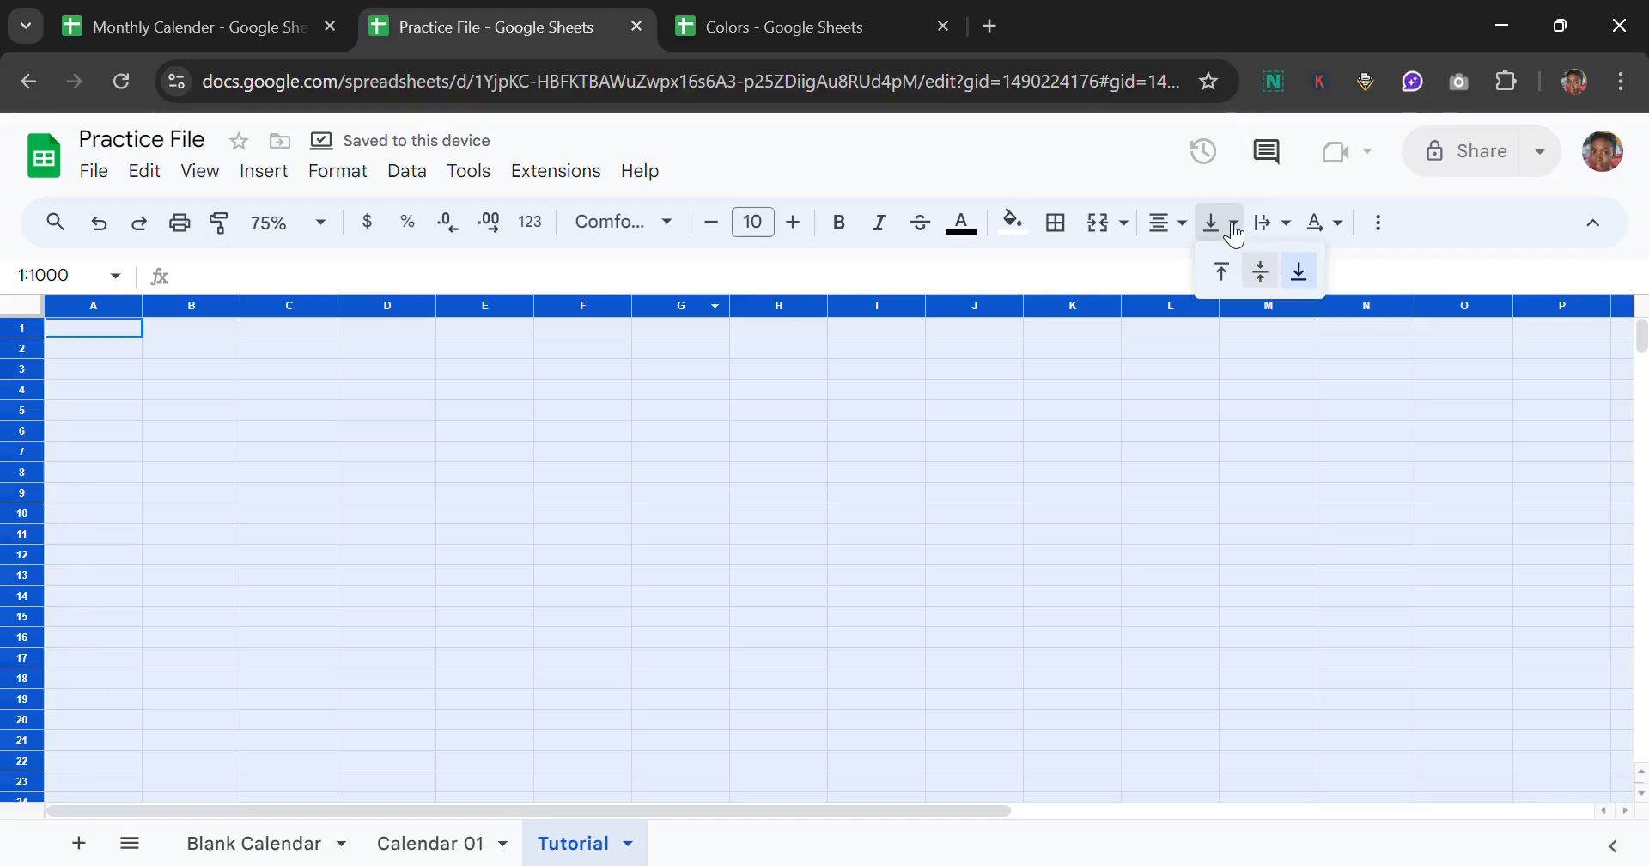
pyautogui.click(1272, 273)
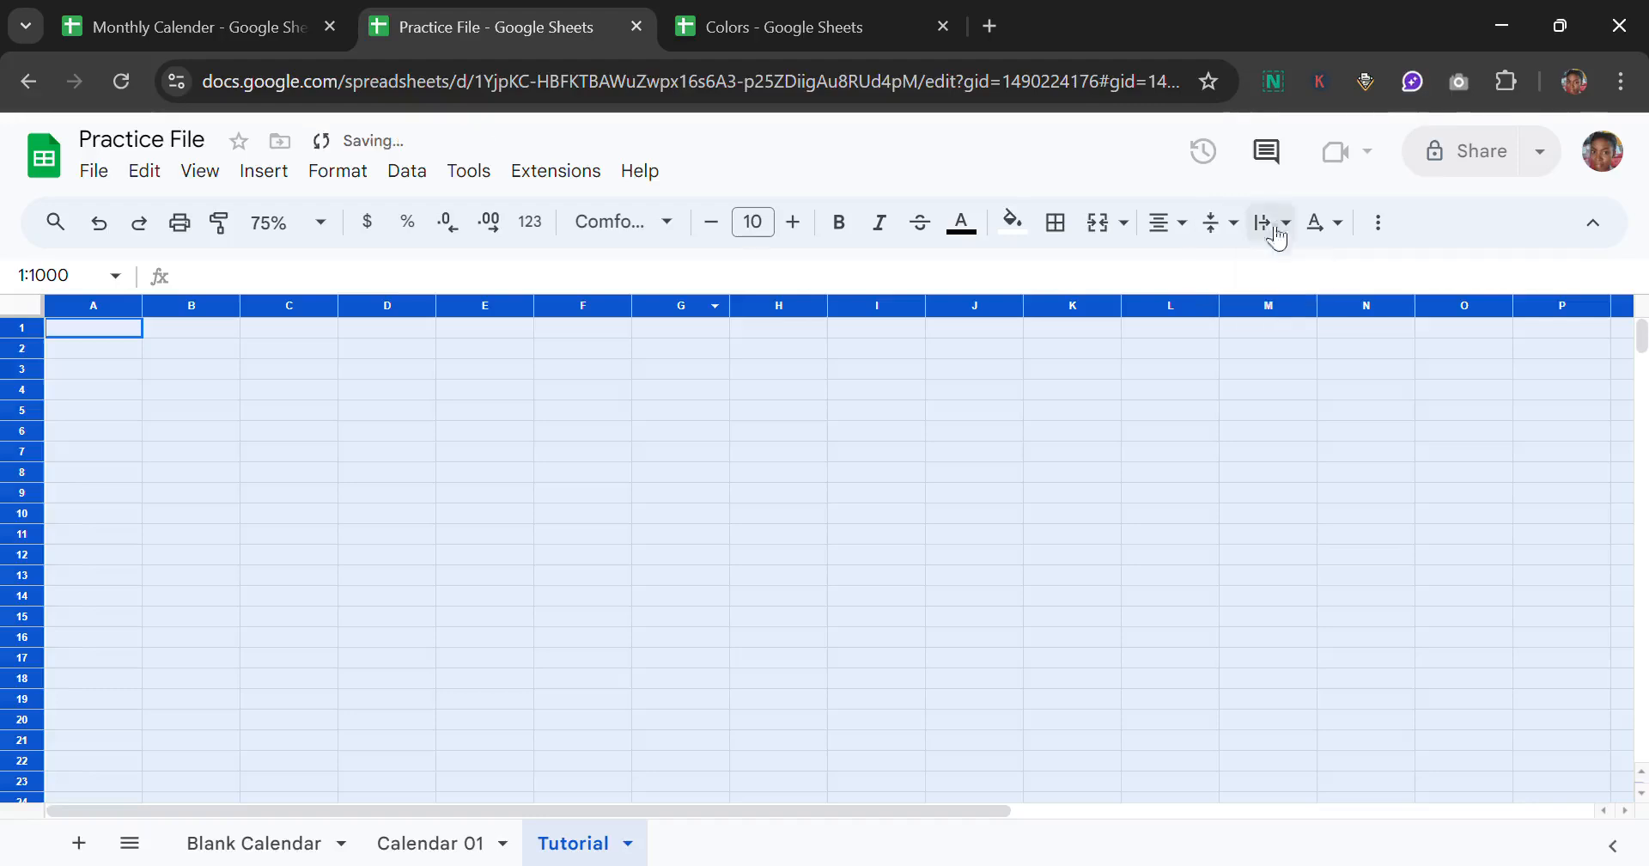
pyautogui.click(1271, 236)
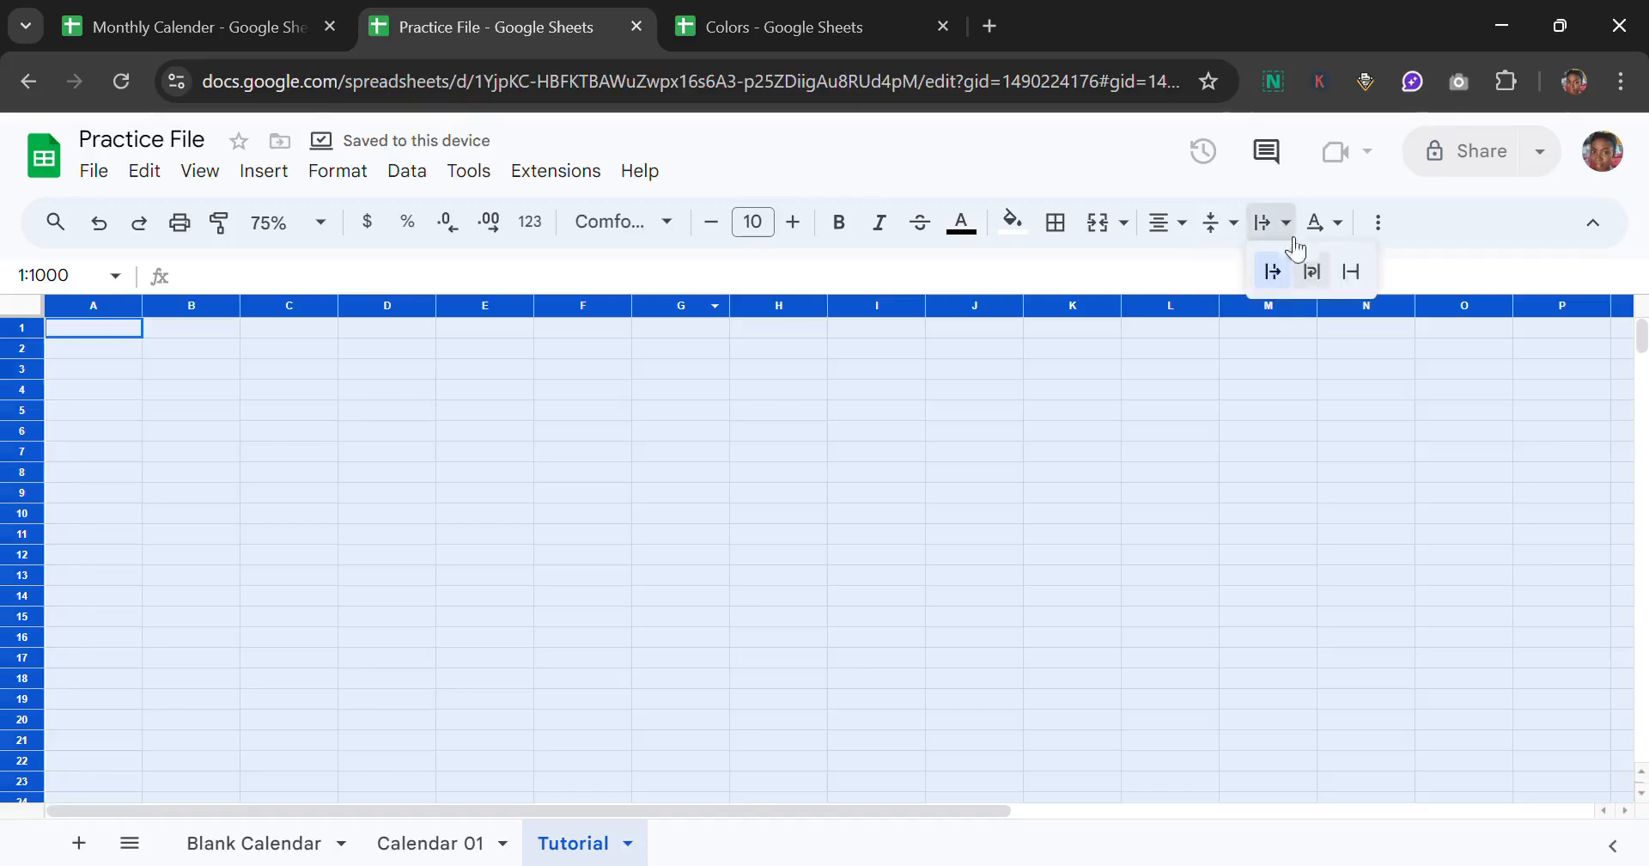
pyautogui.click(1320, 275)
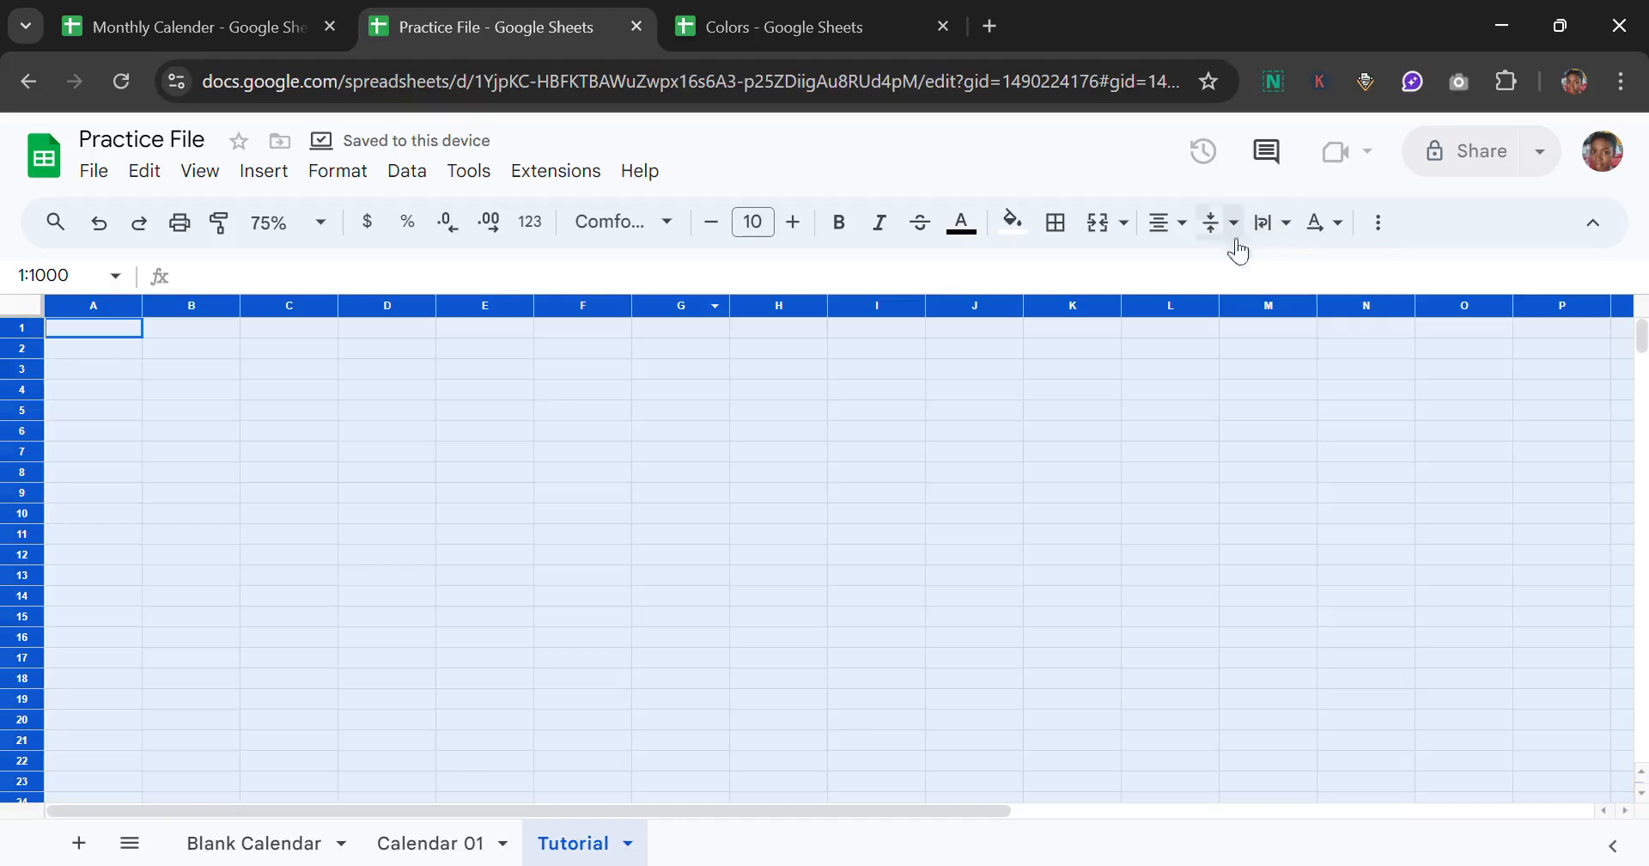
pyautogui.click(1185, 239)
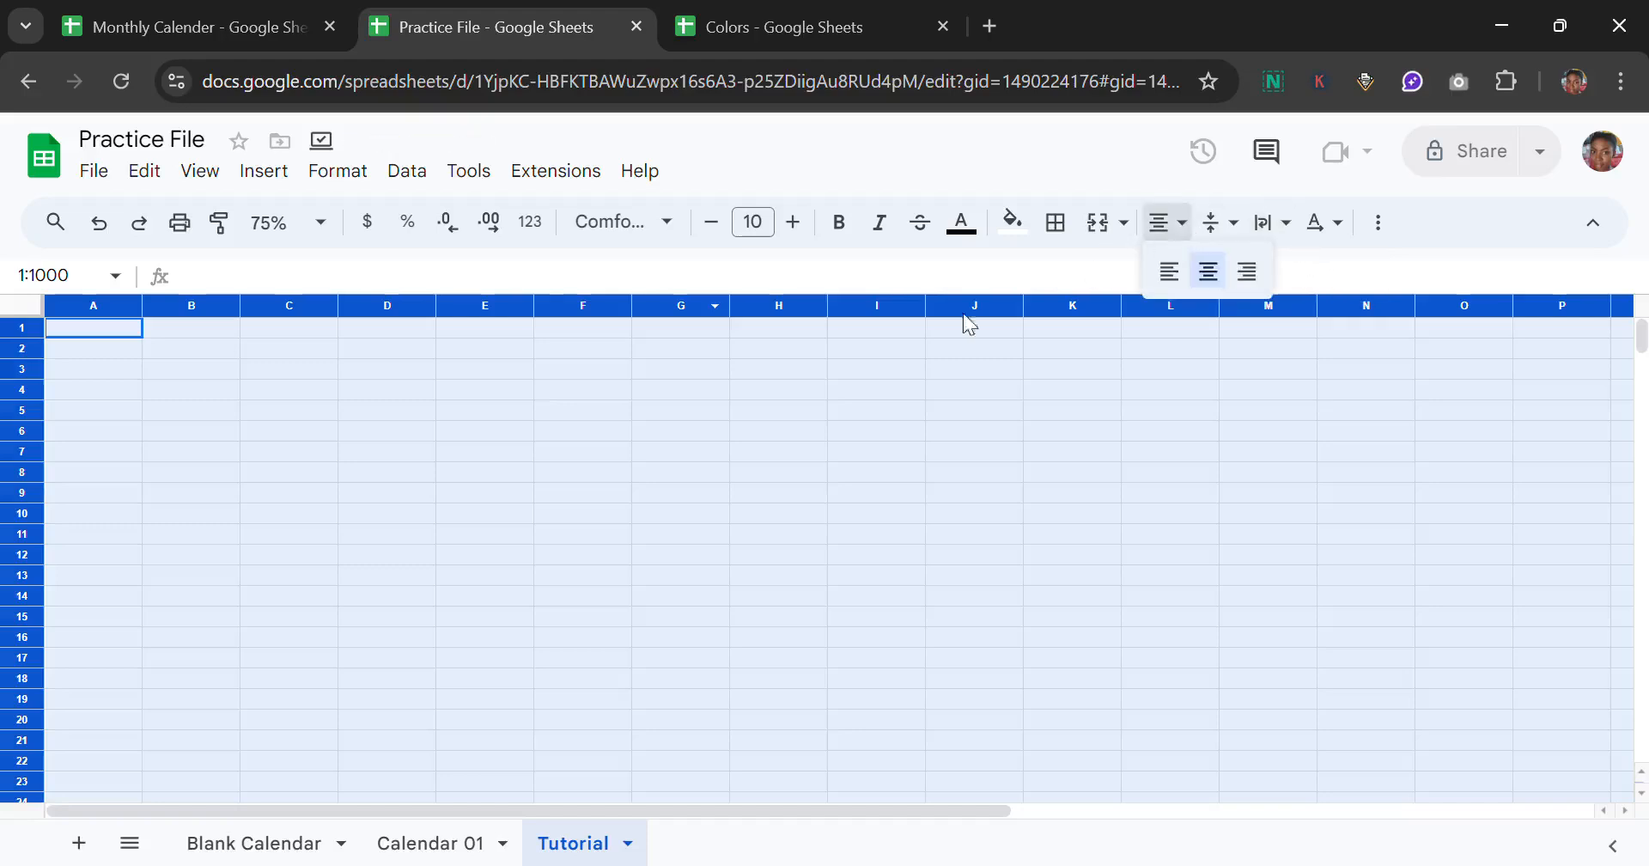
# Step: Enter the label "Start Date" in cell B3
pyautogui.click(173, 369)
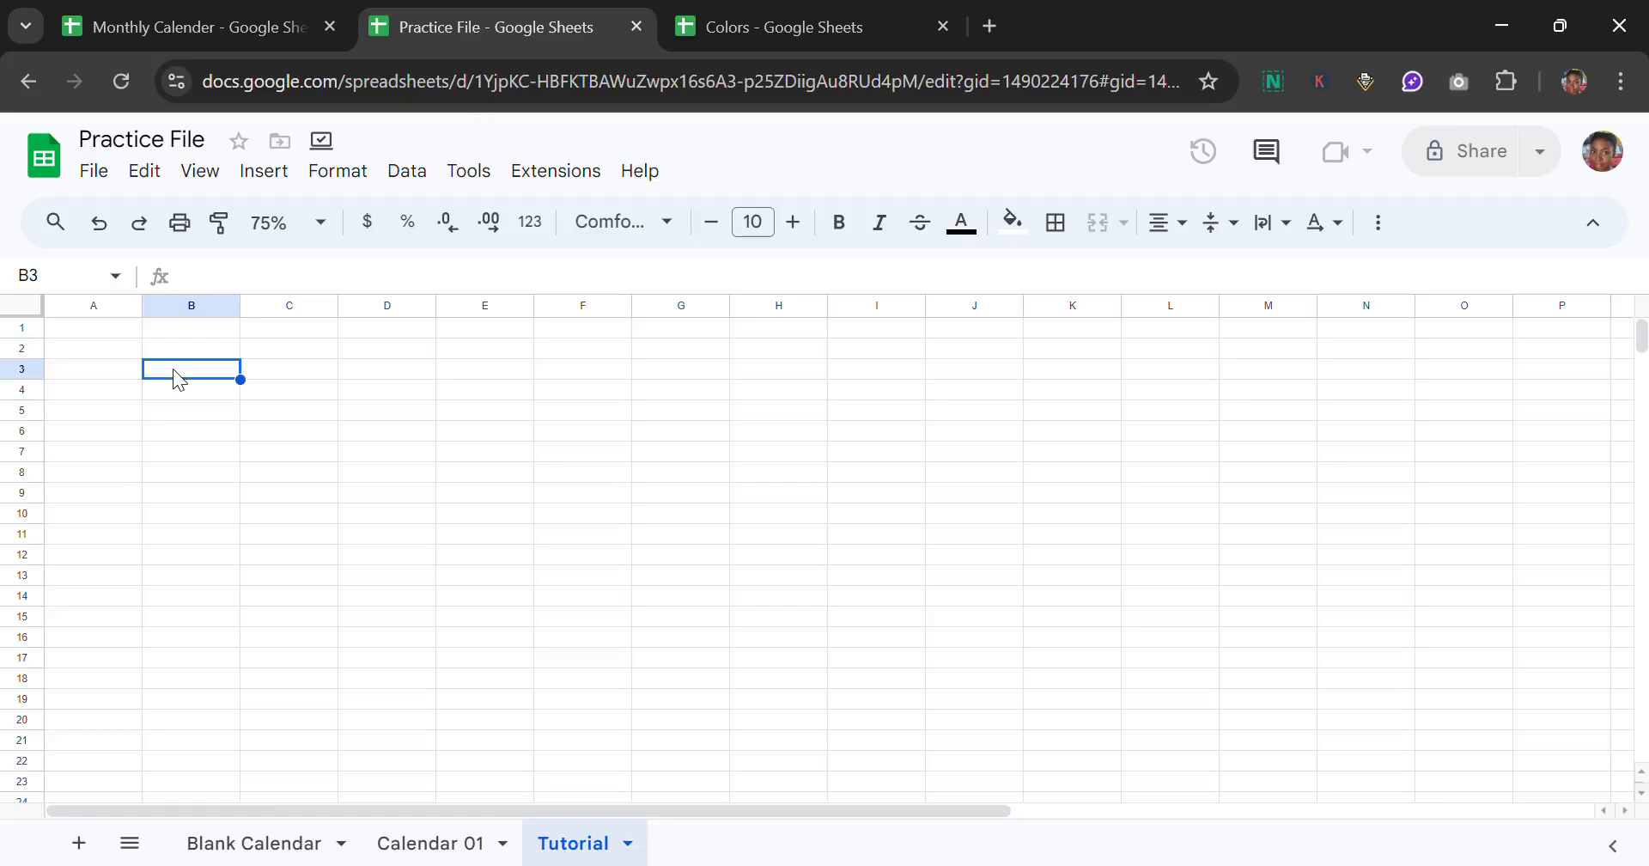
pyautogui.write('Sta')
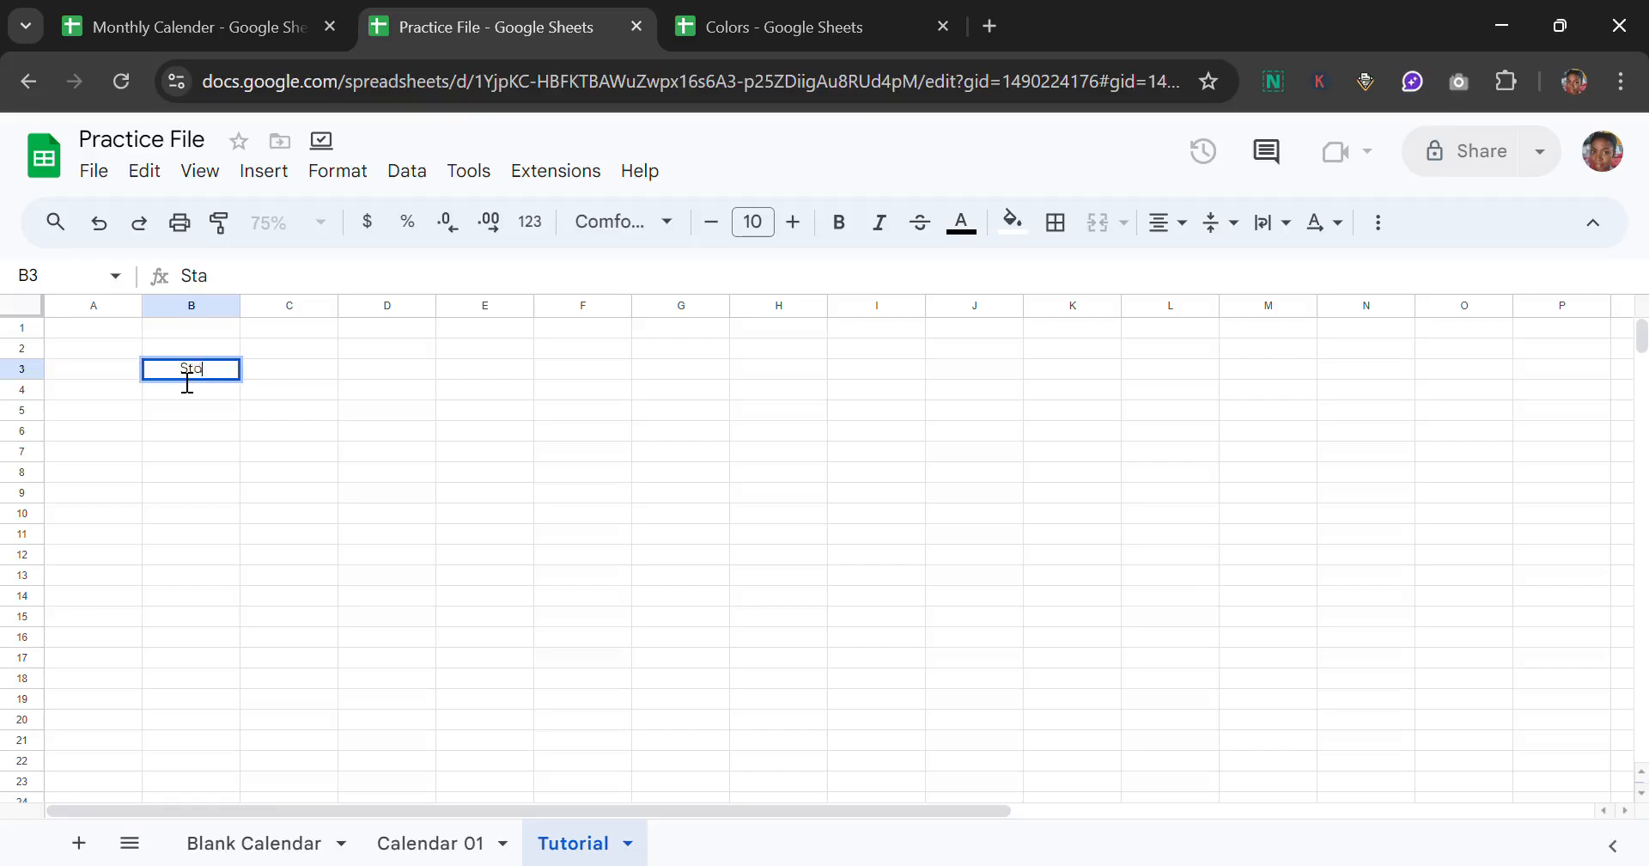
pyautogui.write('rt Date')
pyautogui.press('Return')
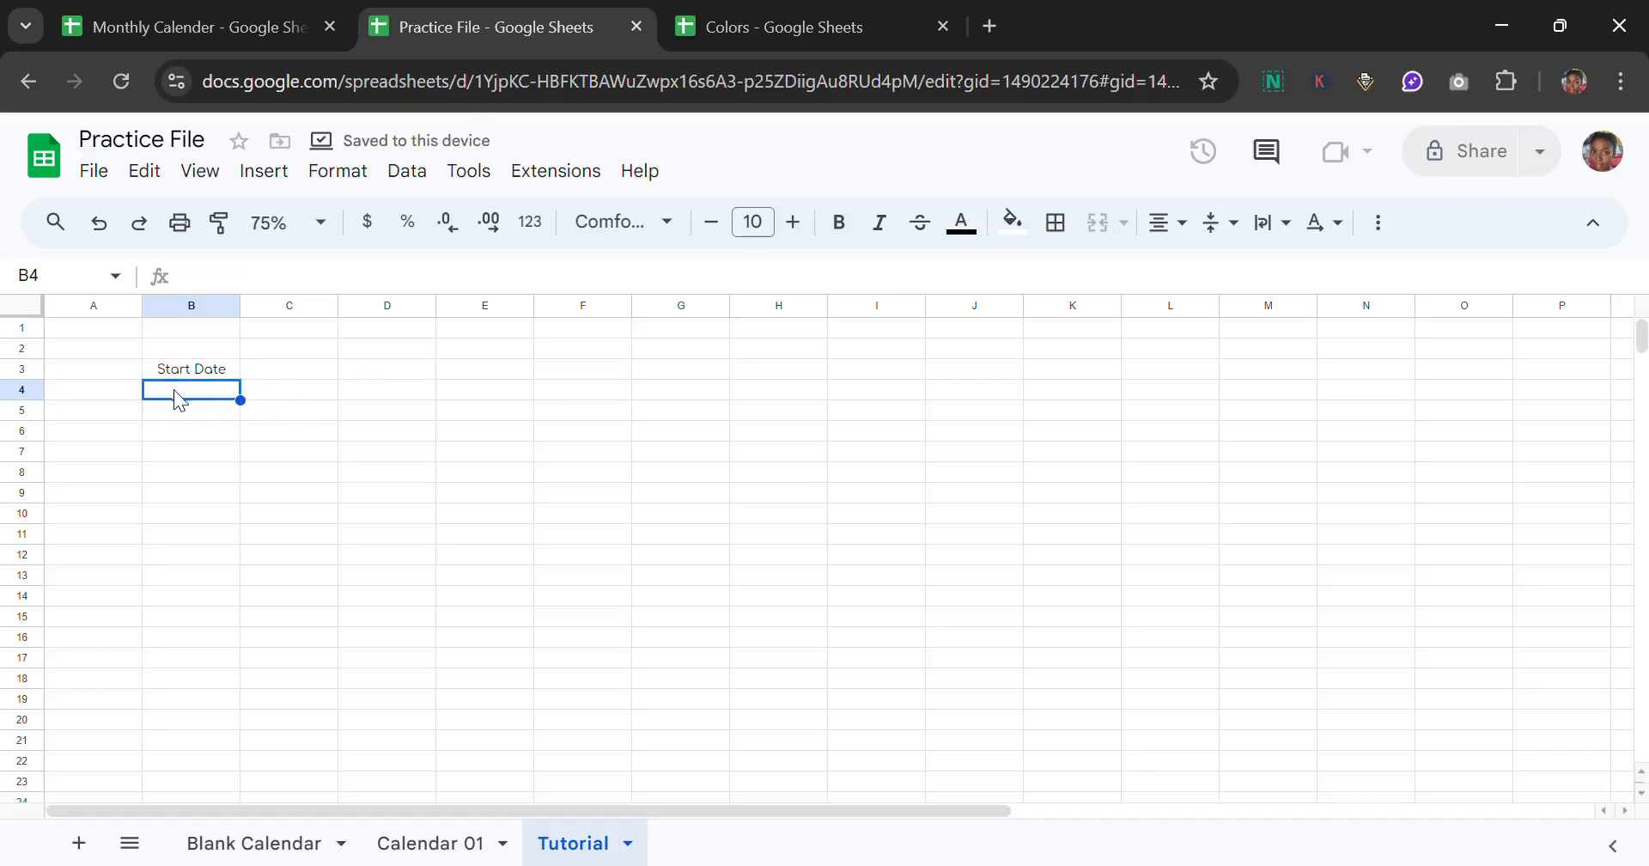
# Step: Add a data validation rule to cell B4 that requires a valid date and rejects invalid input
pyautogui.click(412, 173)
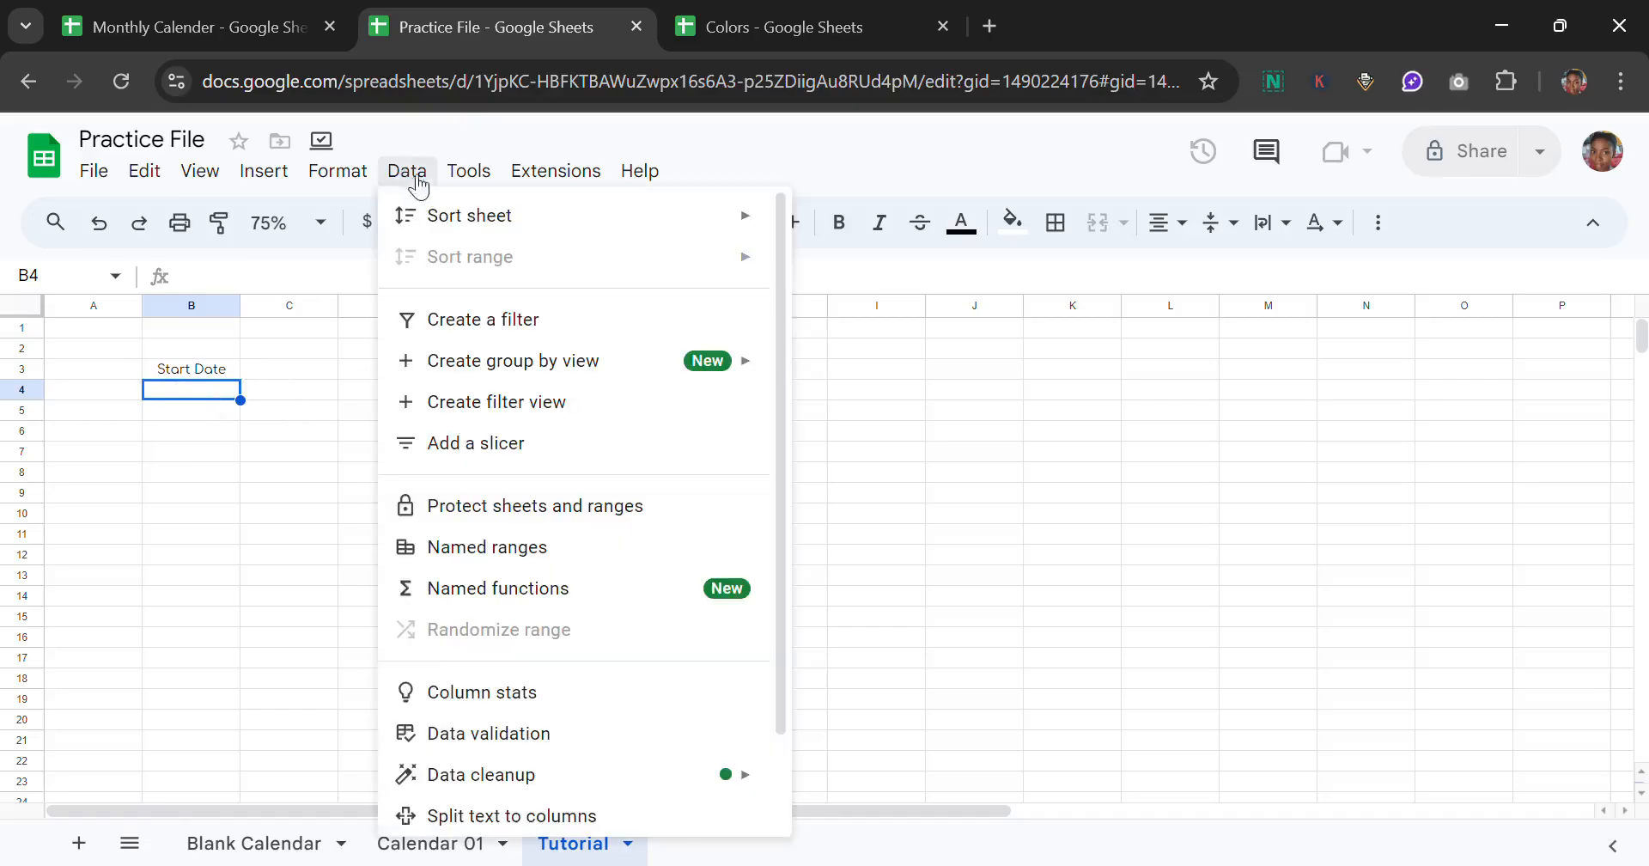
pyautogui.click(575, 734)
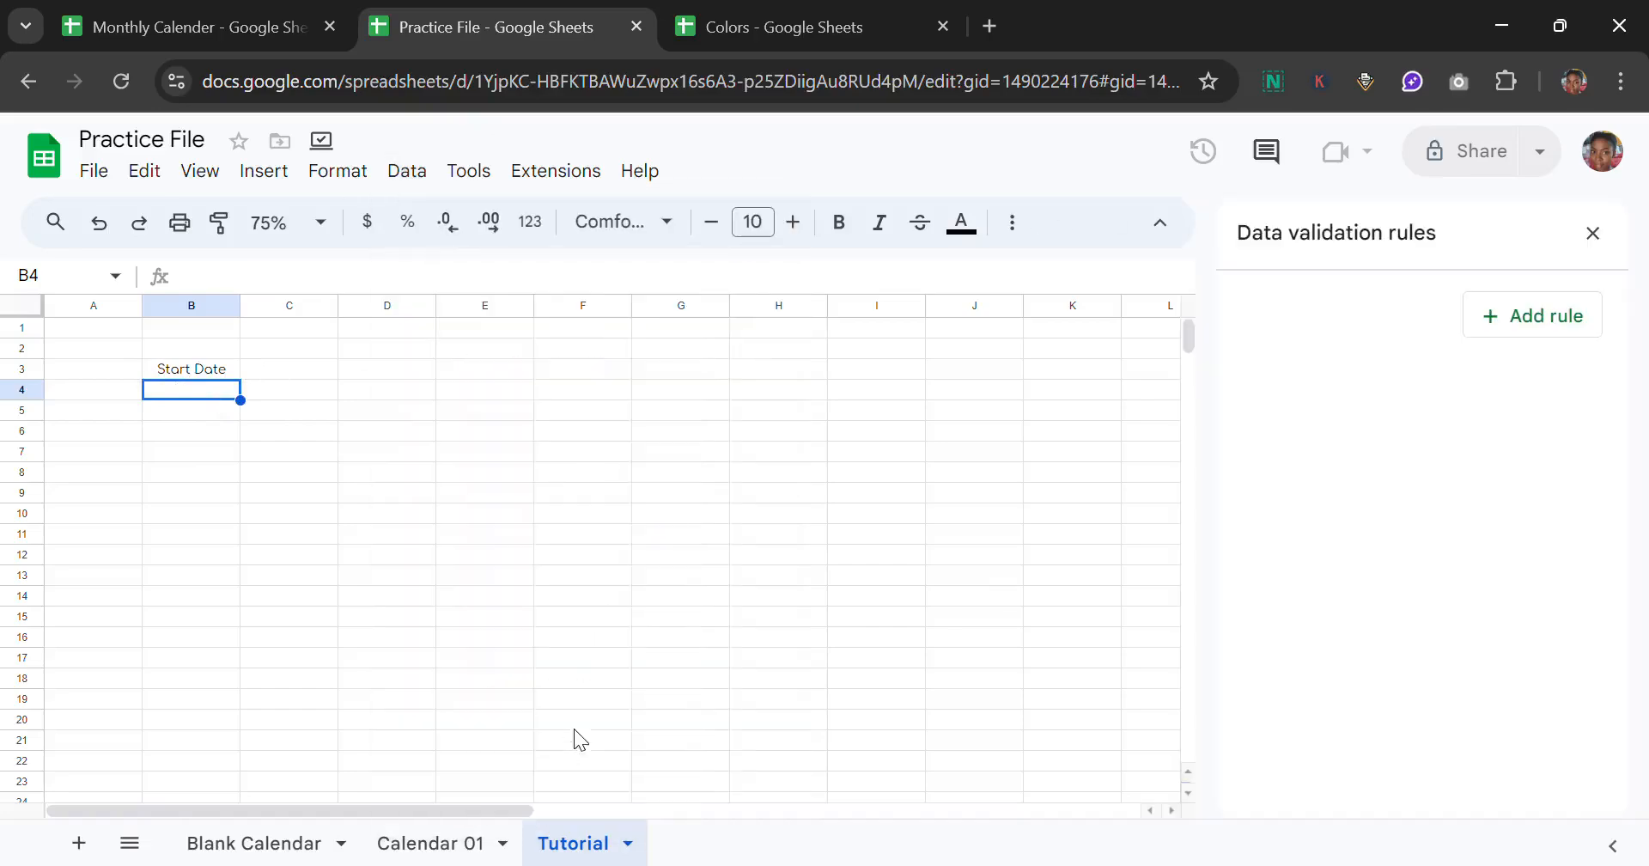
pyautogui.click(1504, 317)
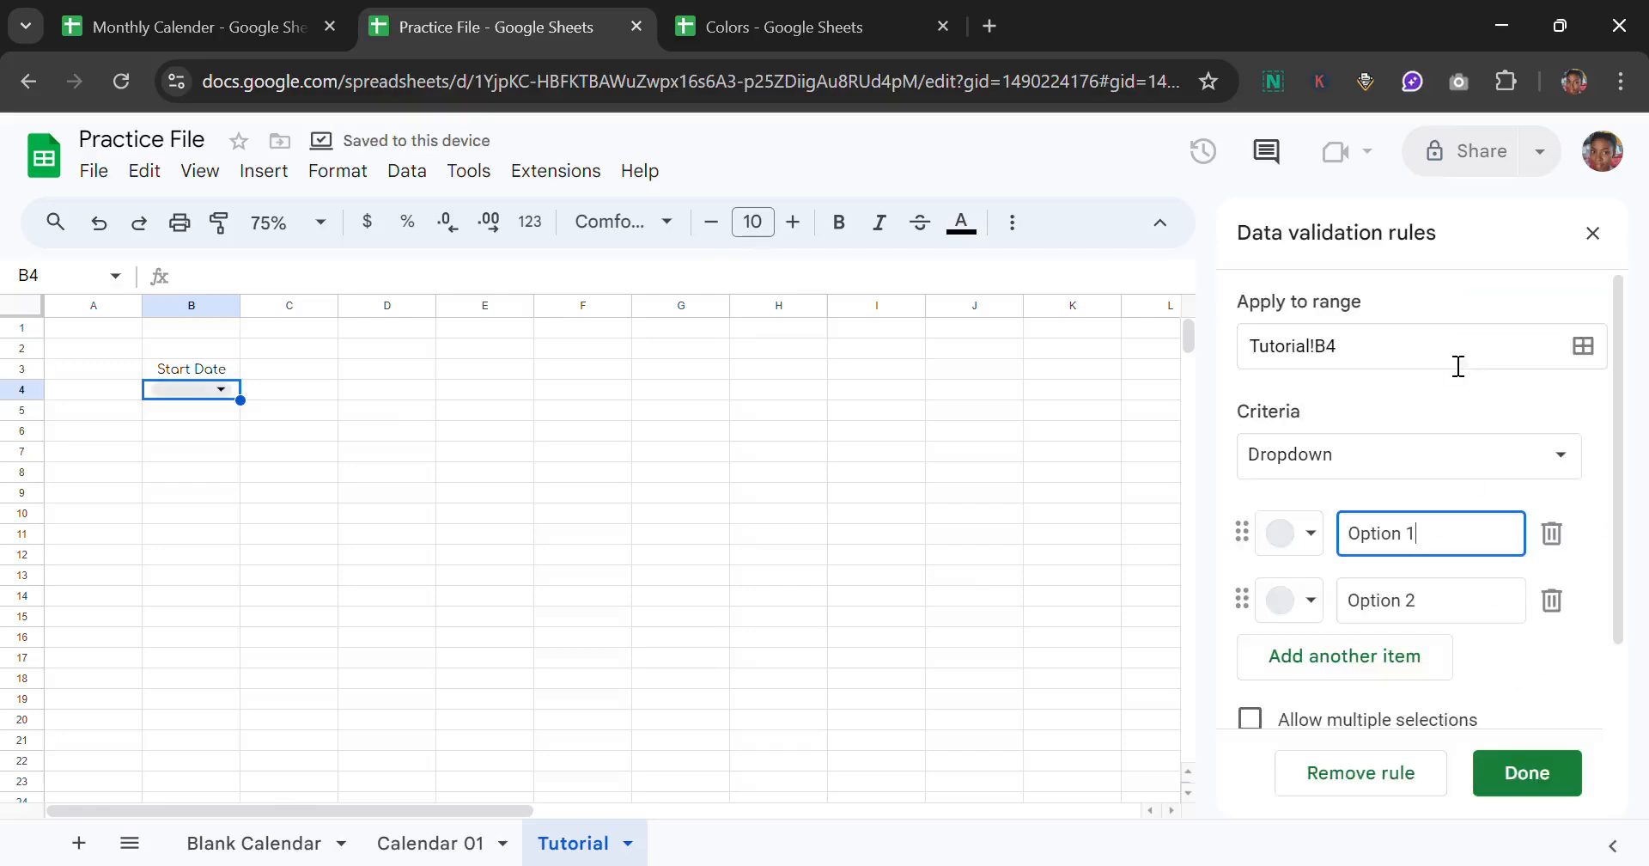
pyautogui.click(1569, 469)
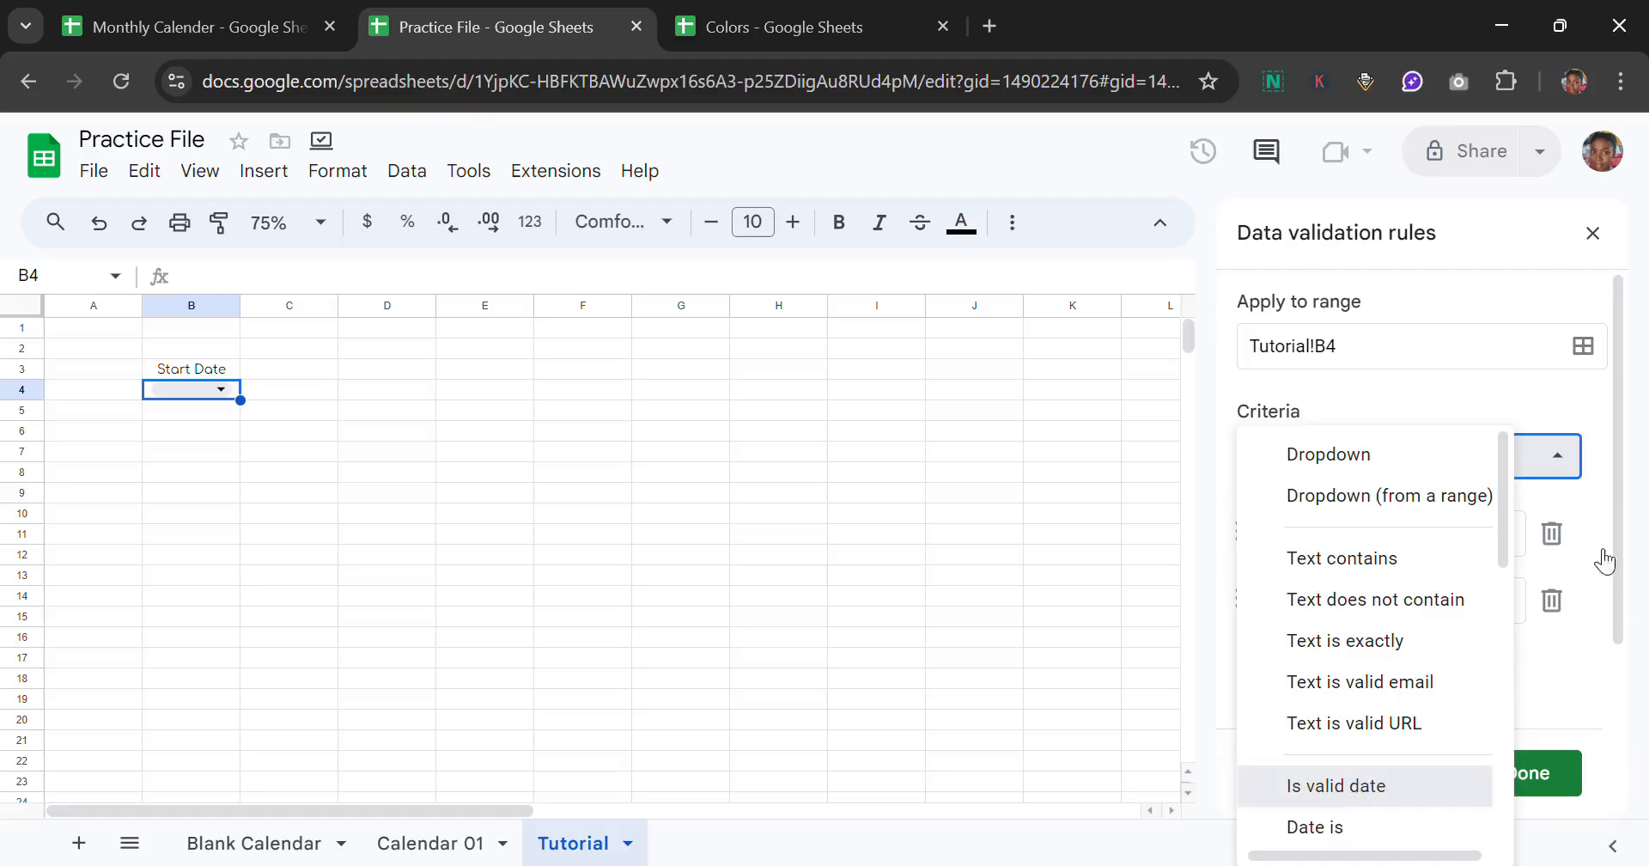
pyautogui.press('Return')
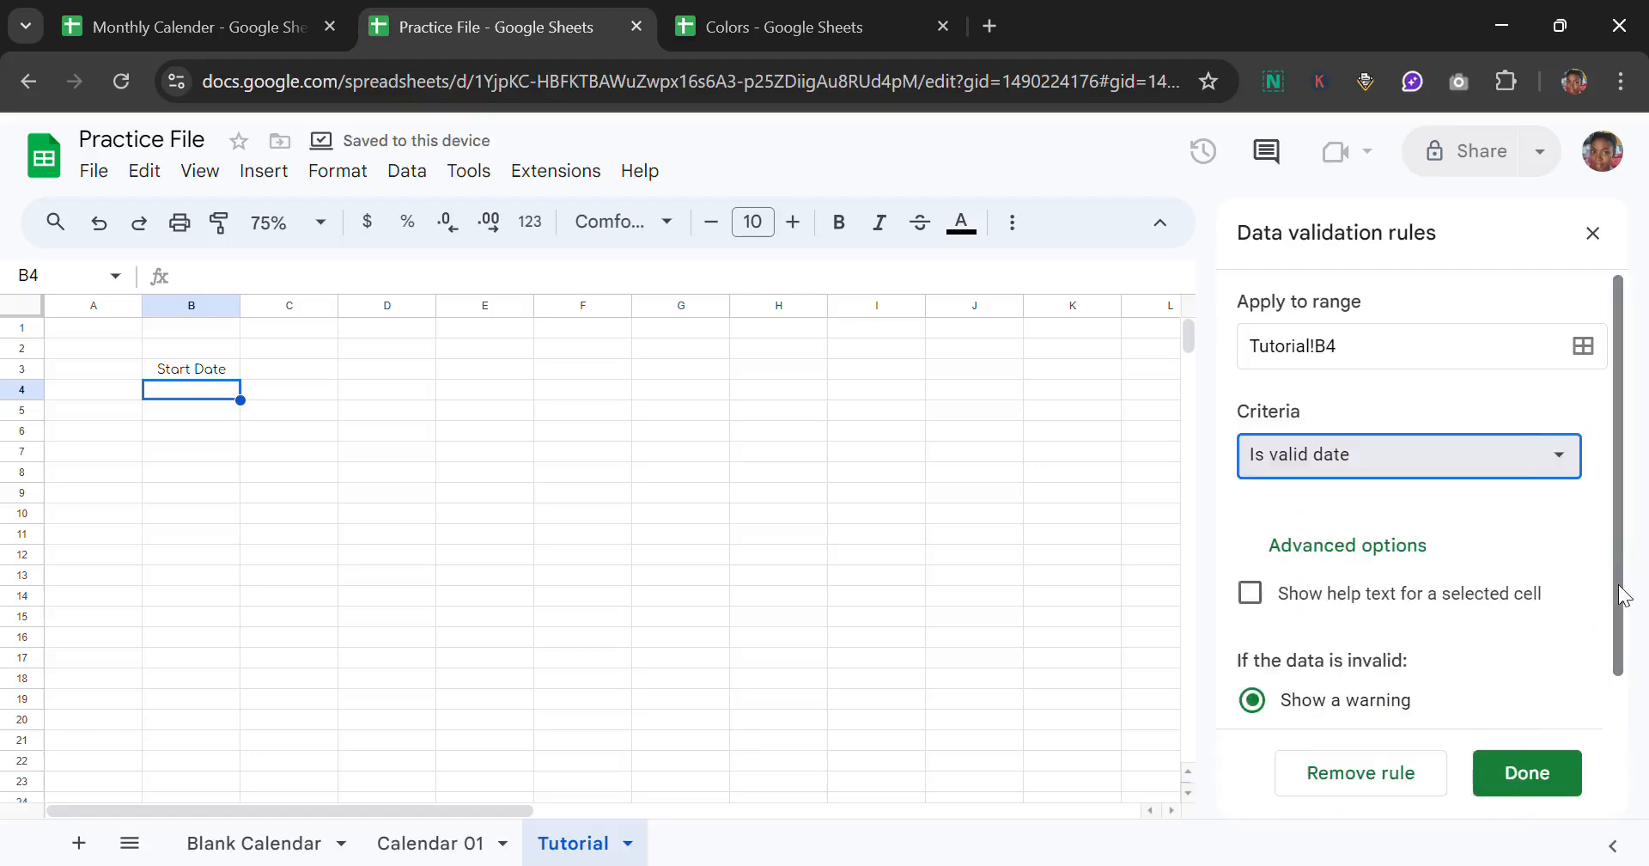
pyautogui.moveTo(1621, 591); pyautogui.dragTo(1620, 692)
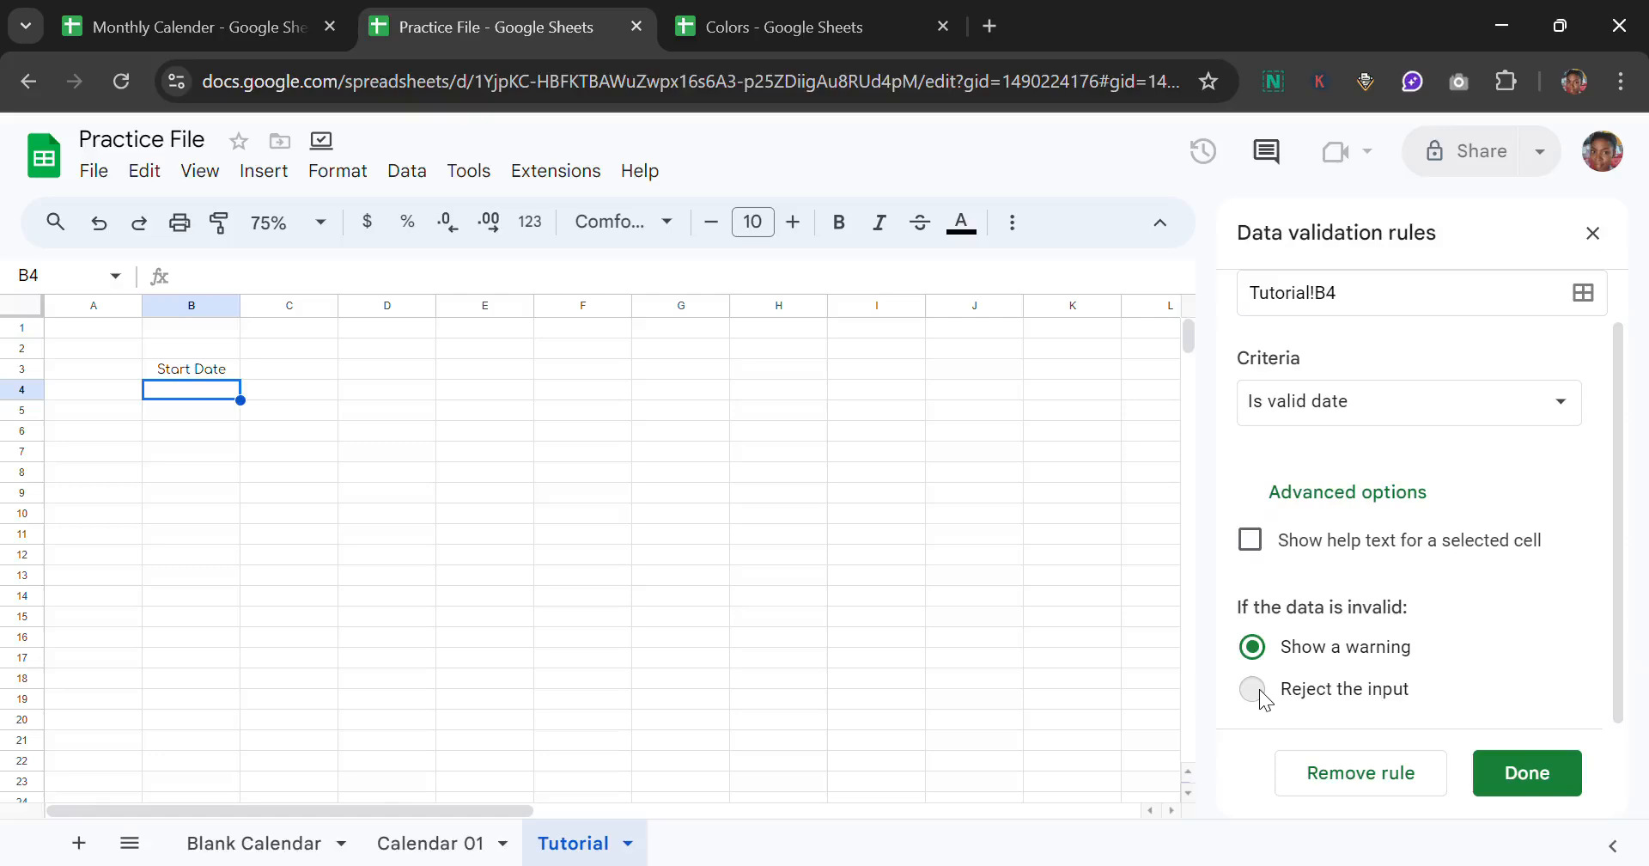
pyautogui.click(1376, 684)
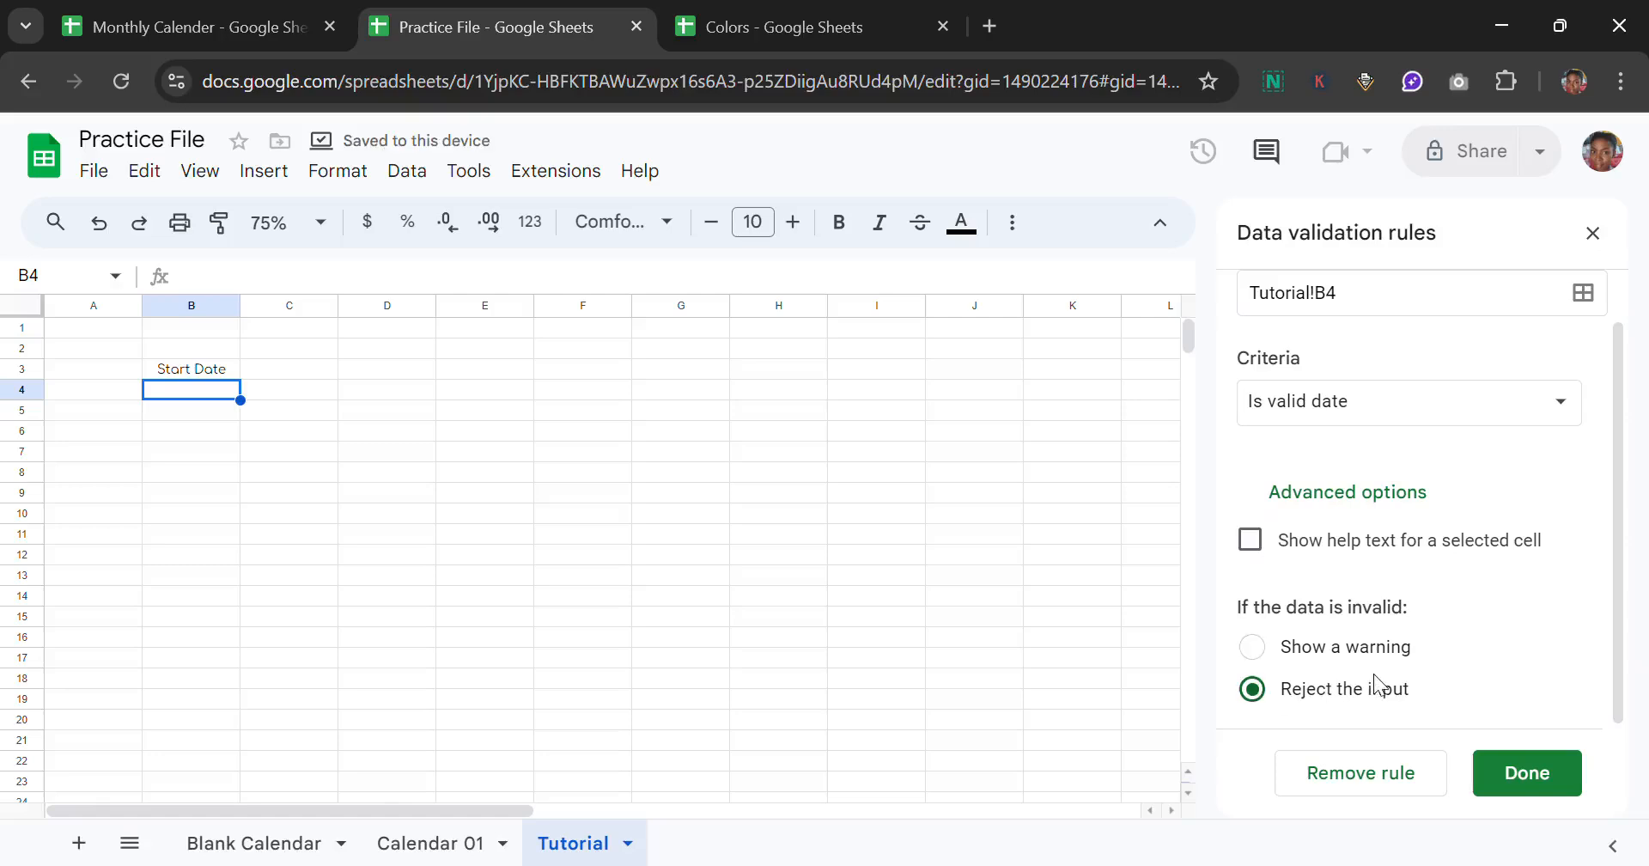
pyautogui.click(1551, 781)
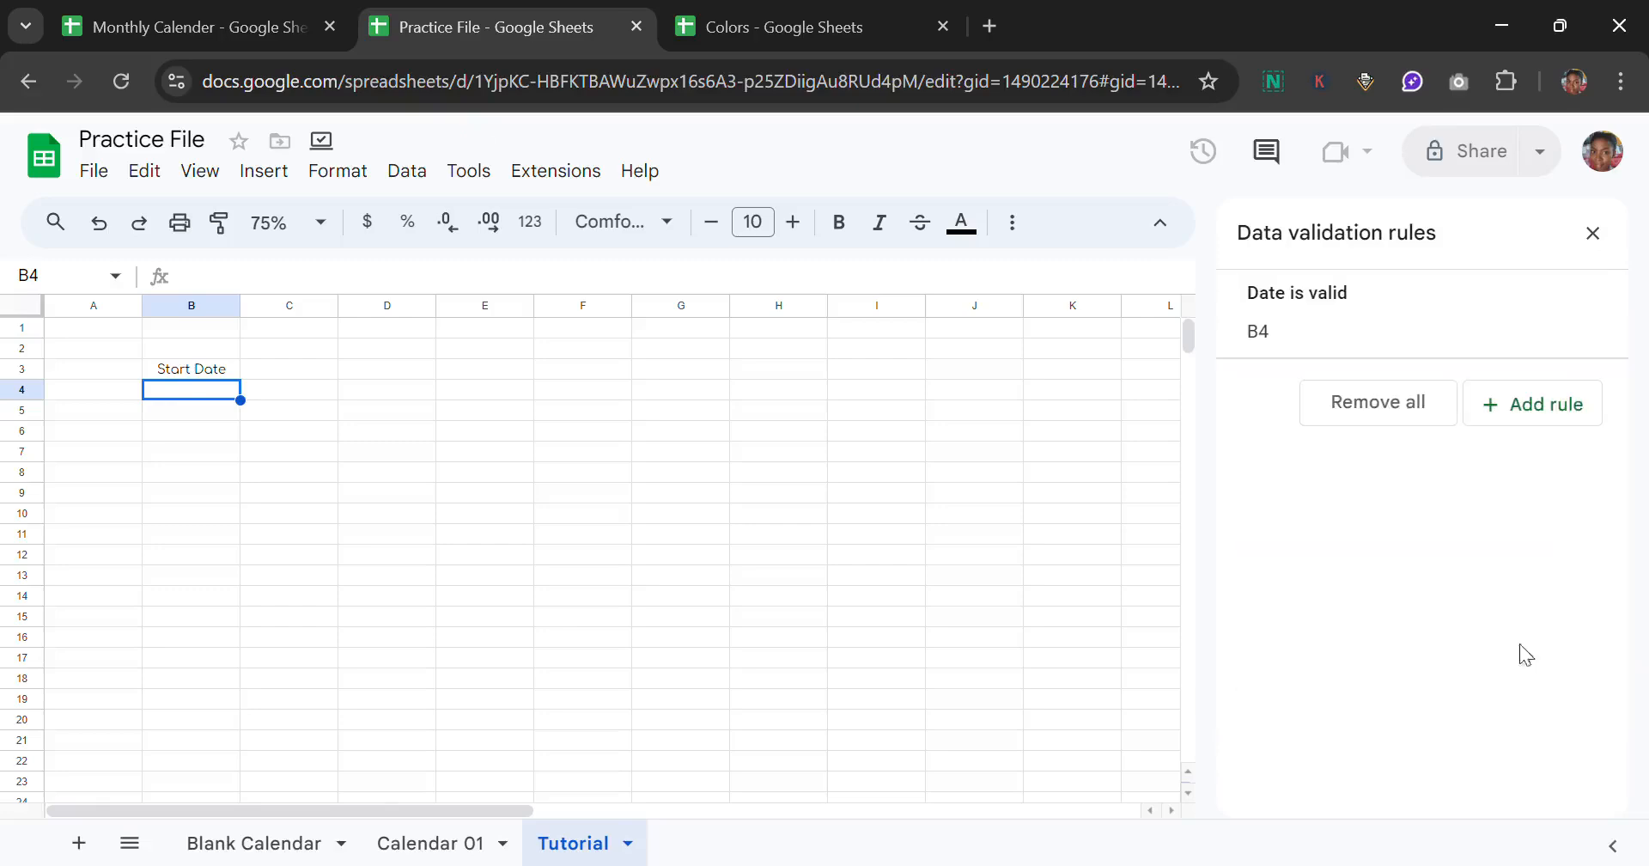
pyautogui.click(1593, 235)
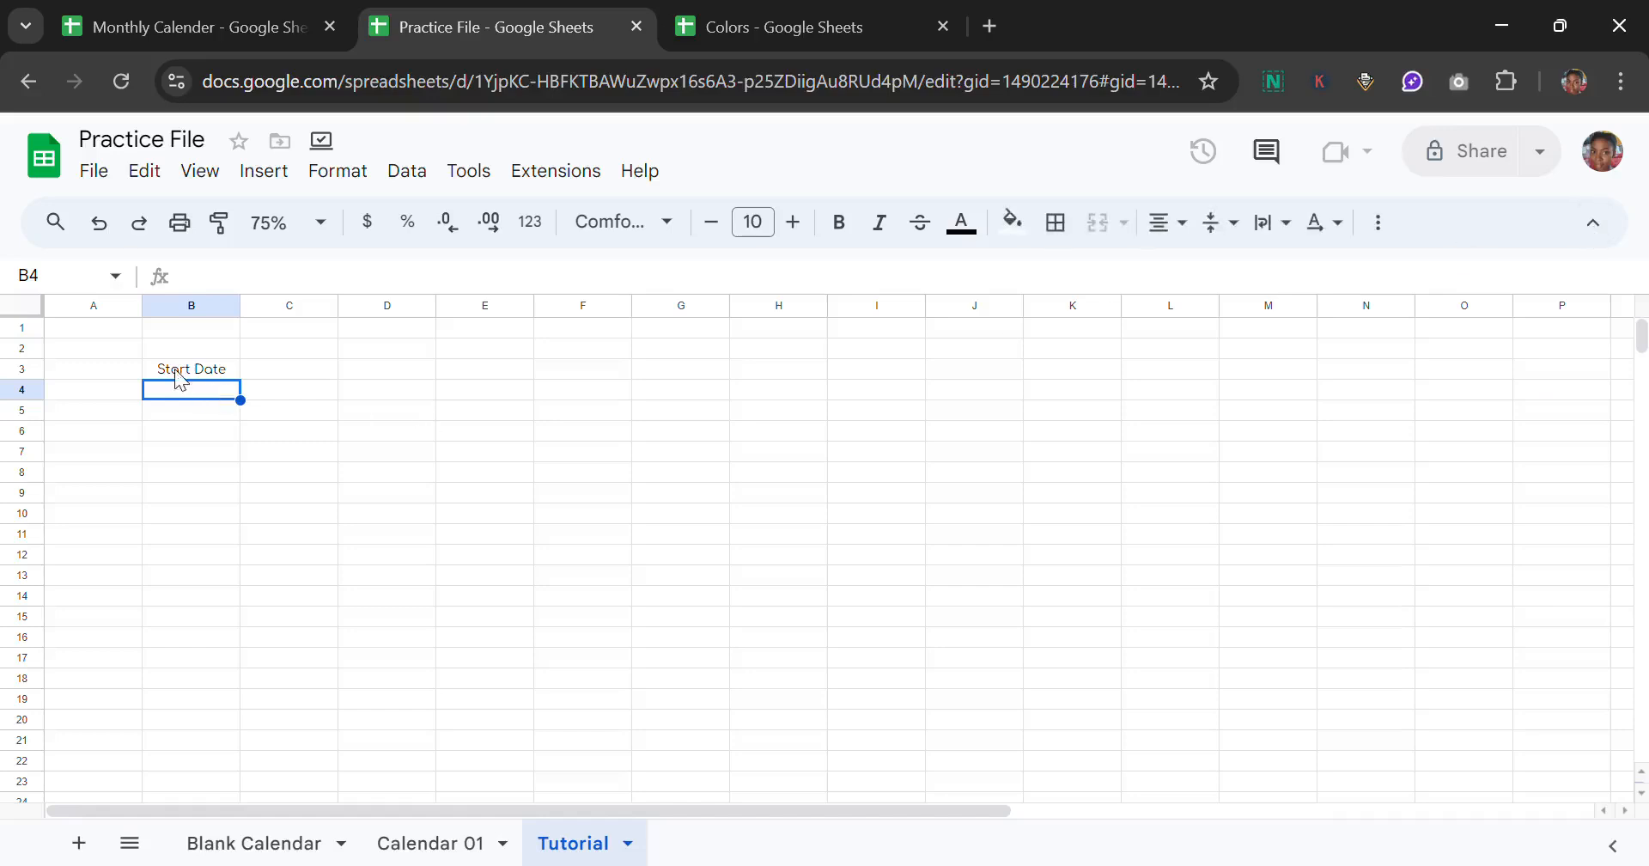
# Step: Add an outer border around the Start Date cells B3:B4
pyautogui.moveTo(178, 372); pyautogui.dragTo(178, 387)
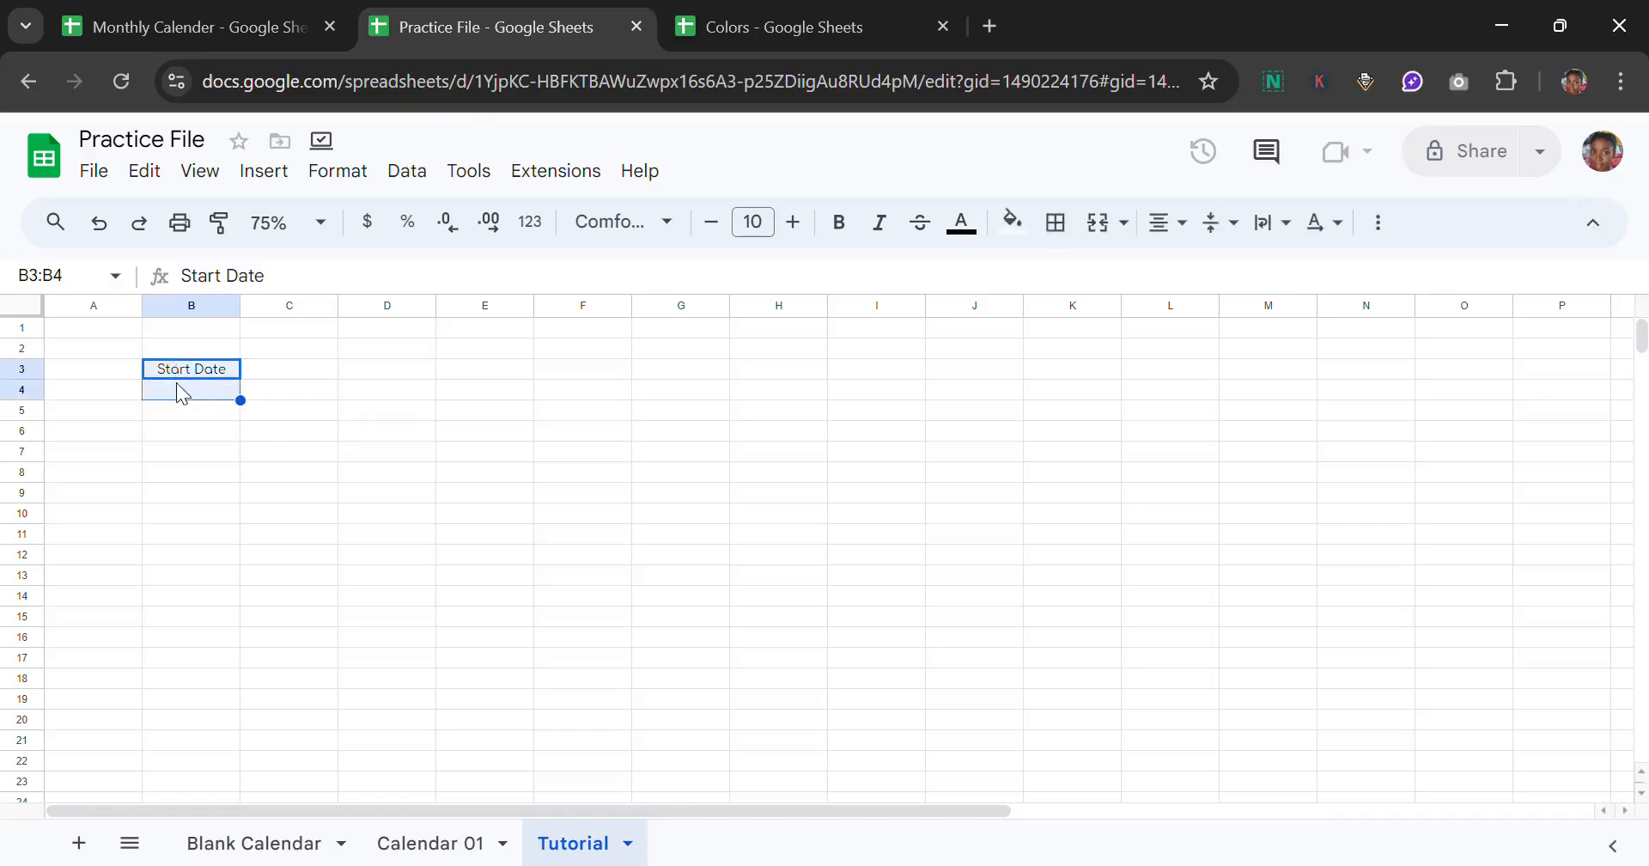
pyautogui.click(1055, 225)
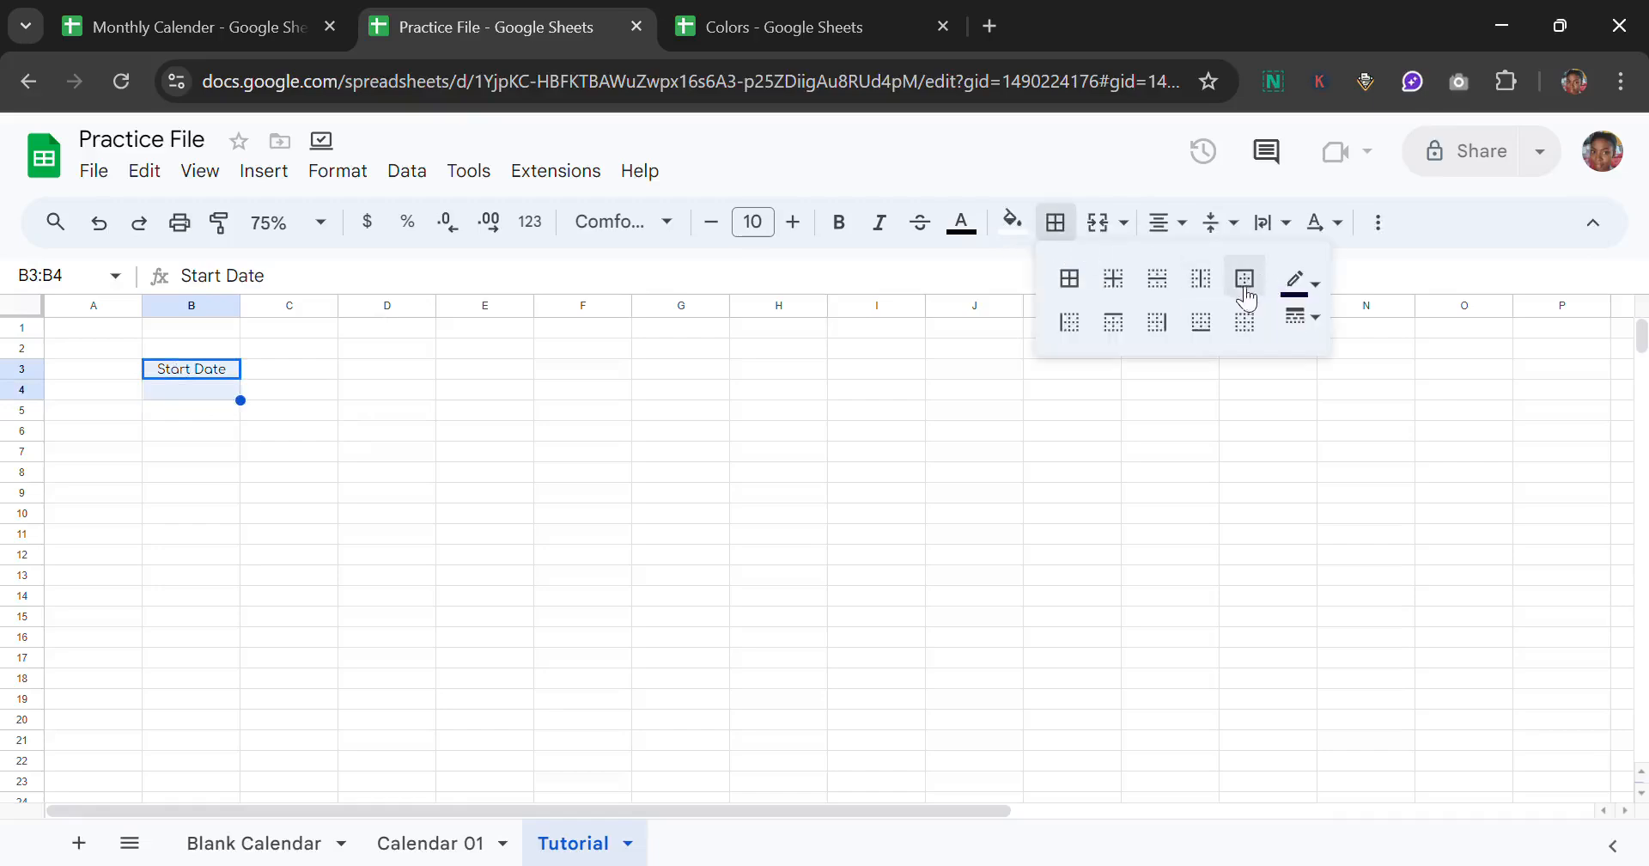
pyautogui.click(282, 454)
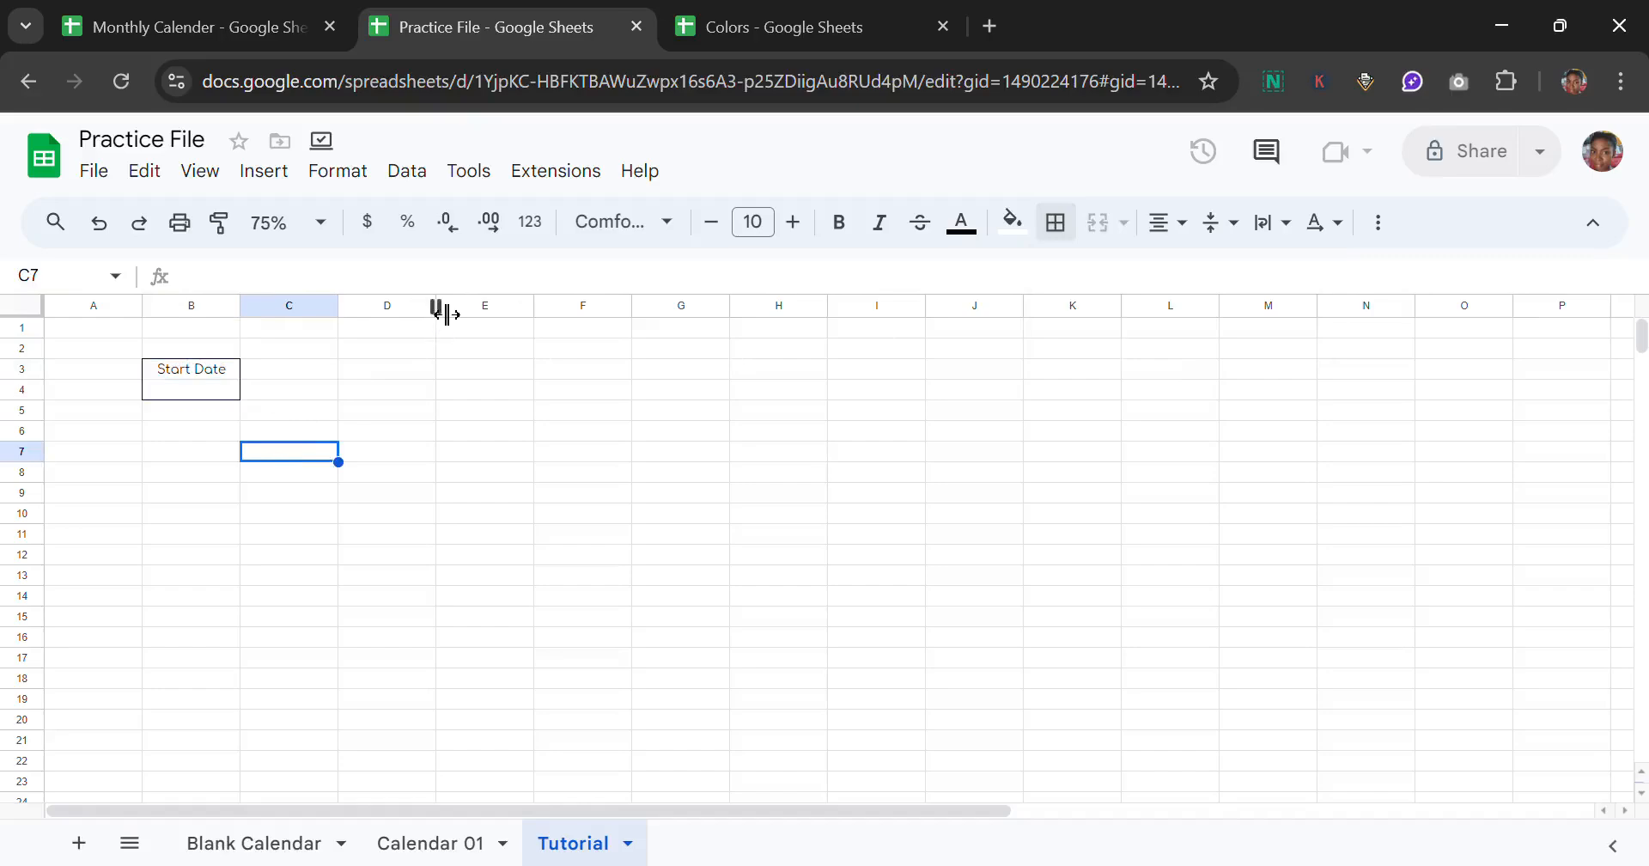
# Step: Narrow column D to about a third of its default width
pyautogui.moveTo(438, 309); pyautogui.dragTo(383, 329)
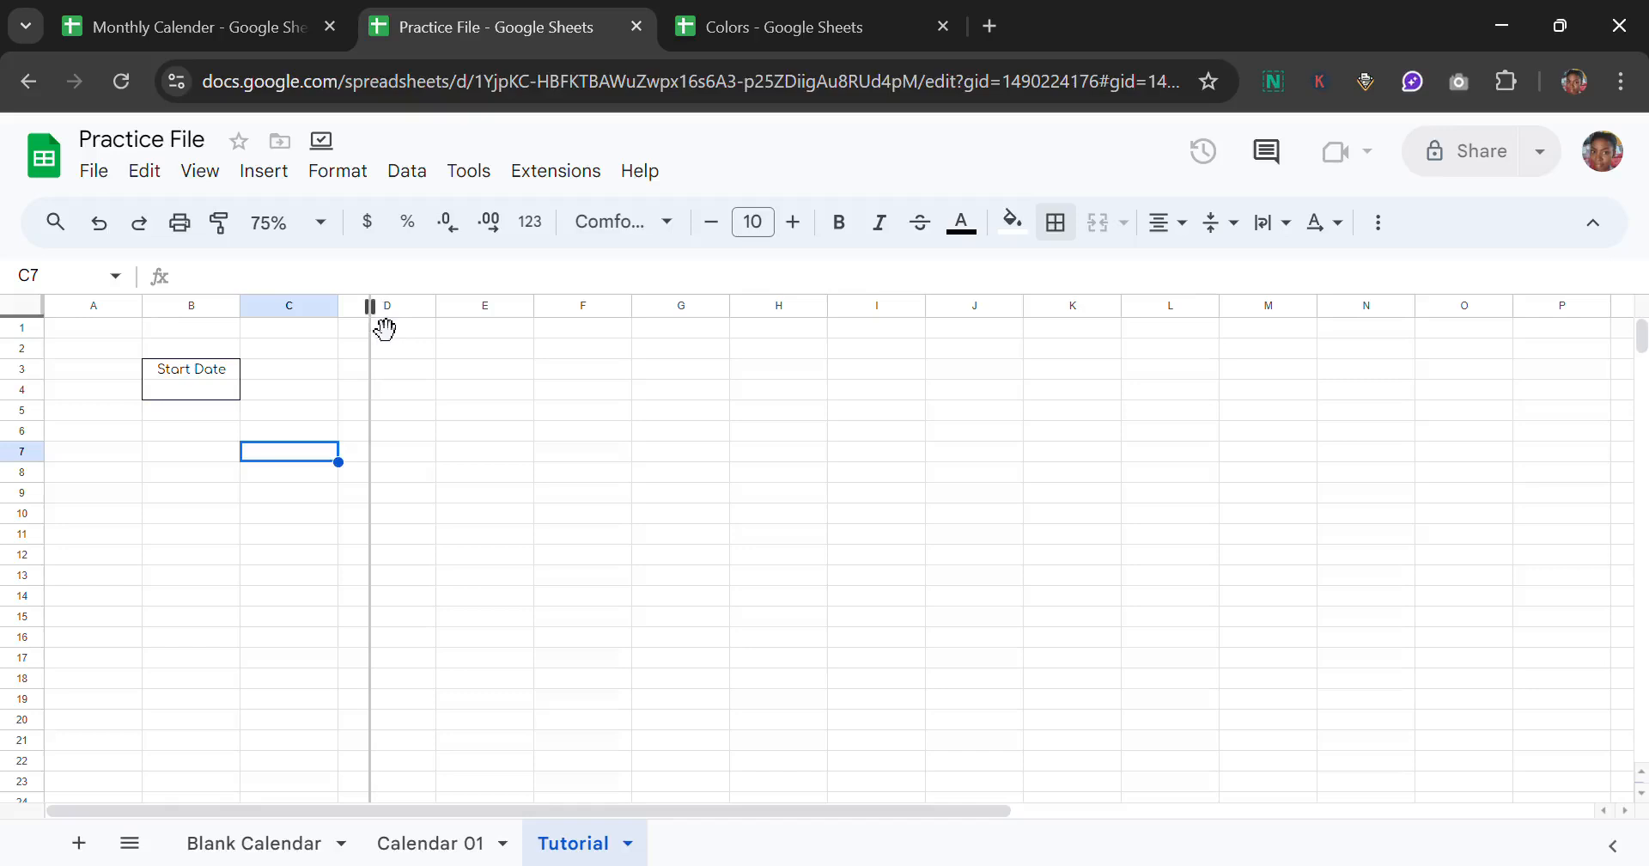
pyautogui.moveTo(569, 440); pyautogui.dragTo(503, 419)
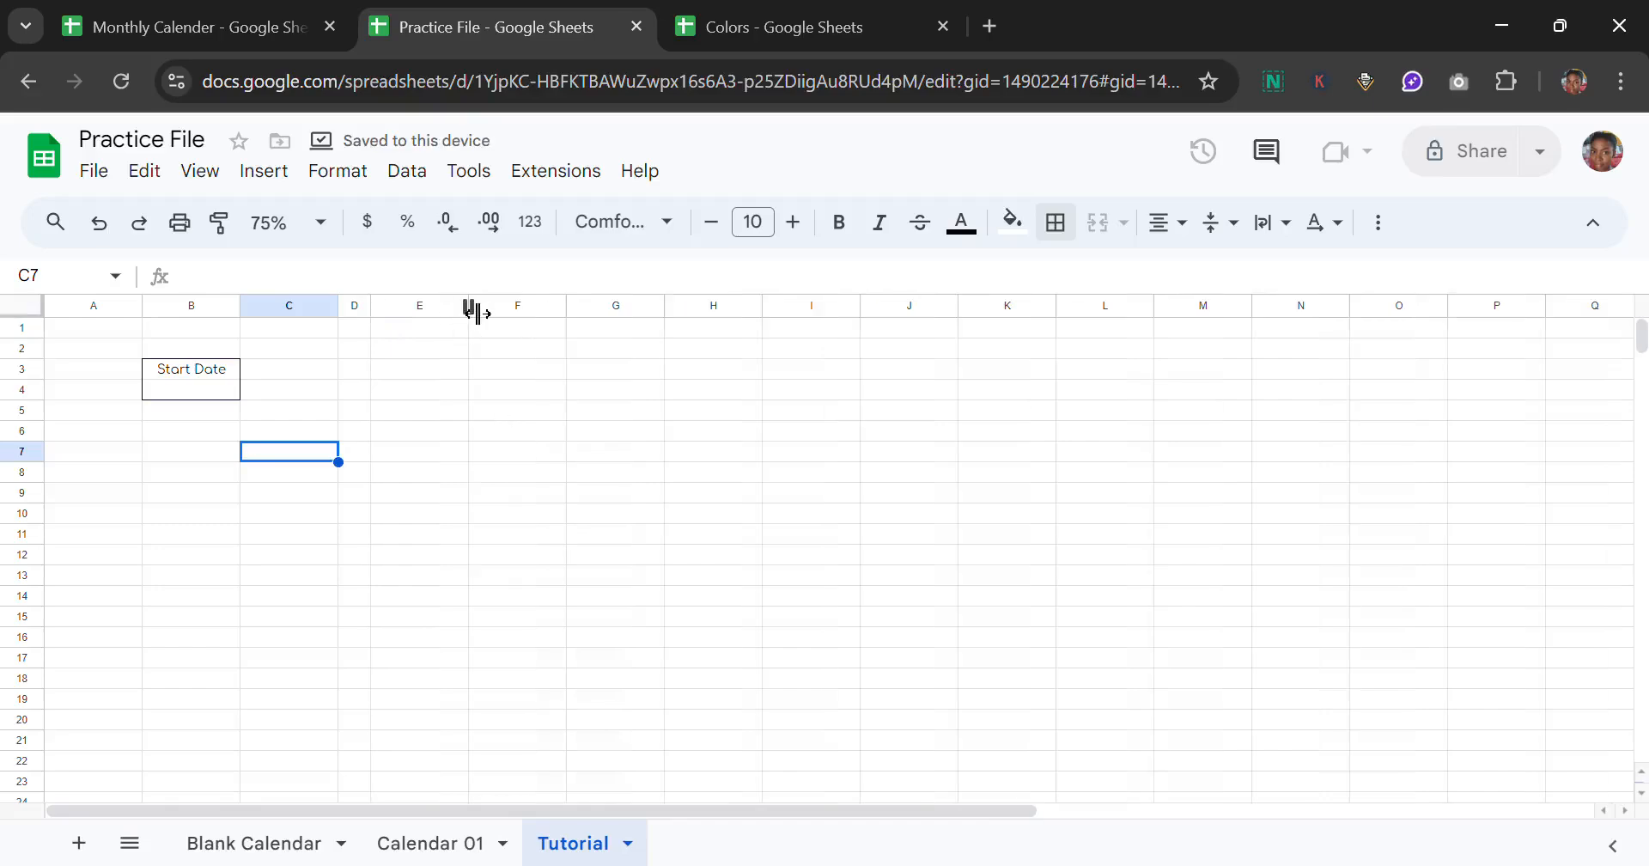
# Step: Widen column E to about 1.7 times its default width and insert checkboxes in cells D10:D15
pyautogui.moveTo(477, 312); pyautogui.dragTo(550, 337)
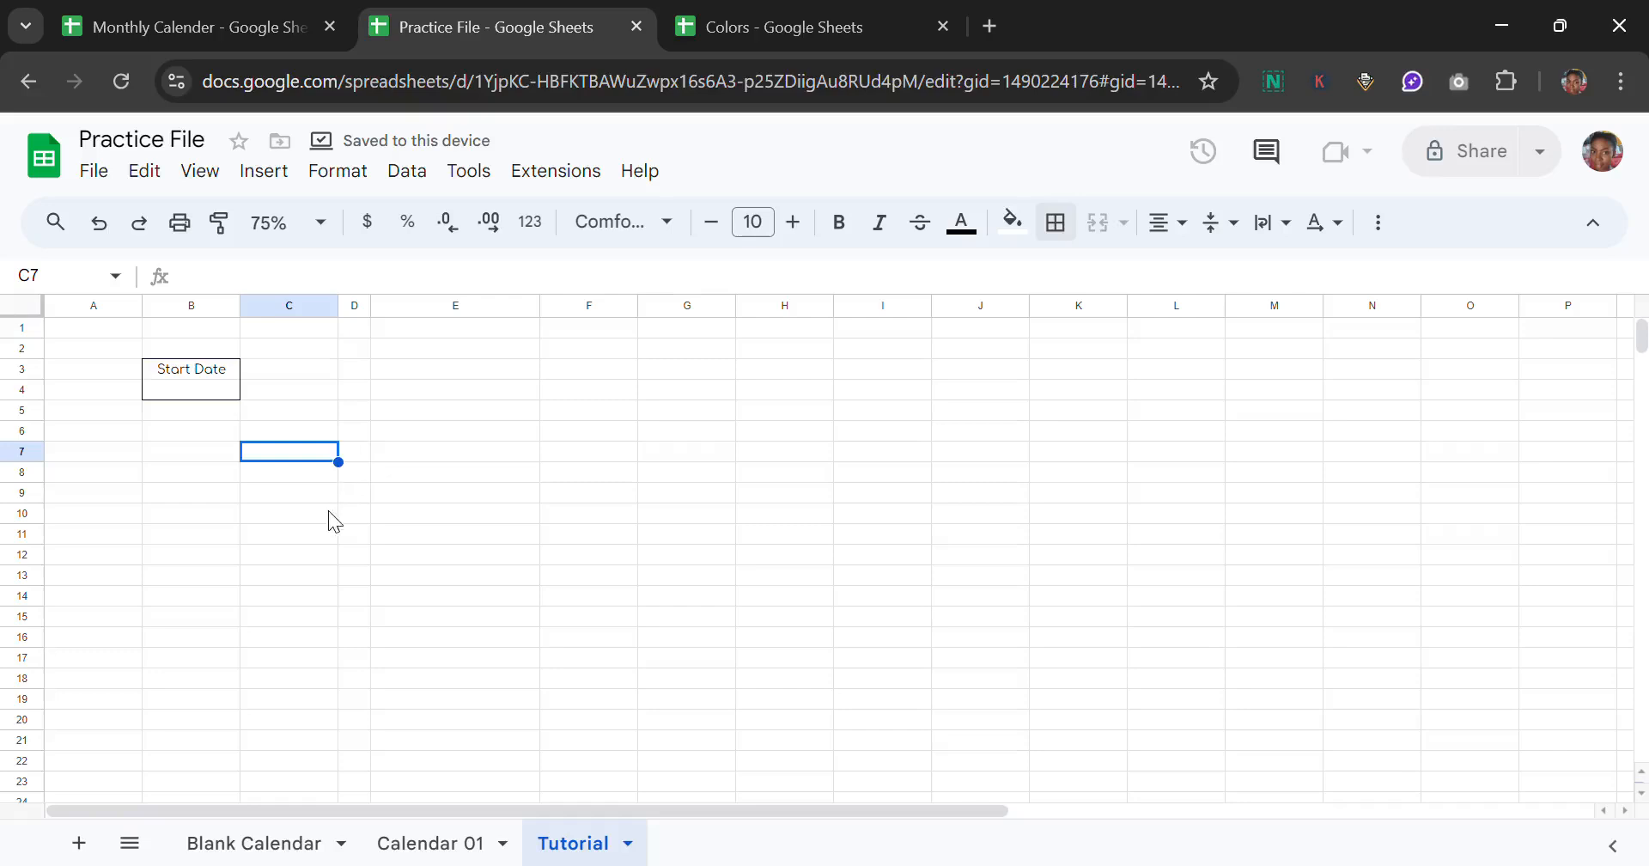
pyautogui.click(351, 493)
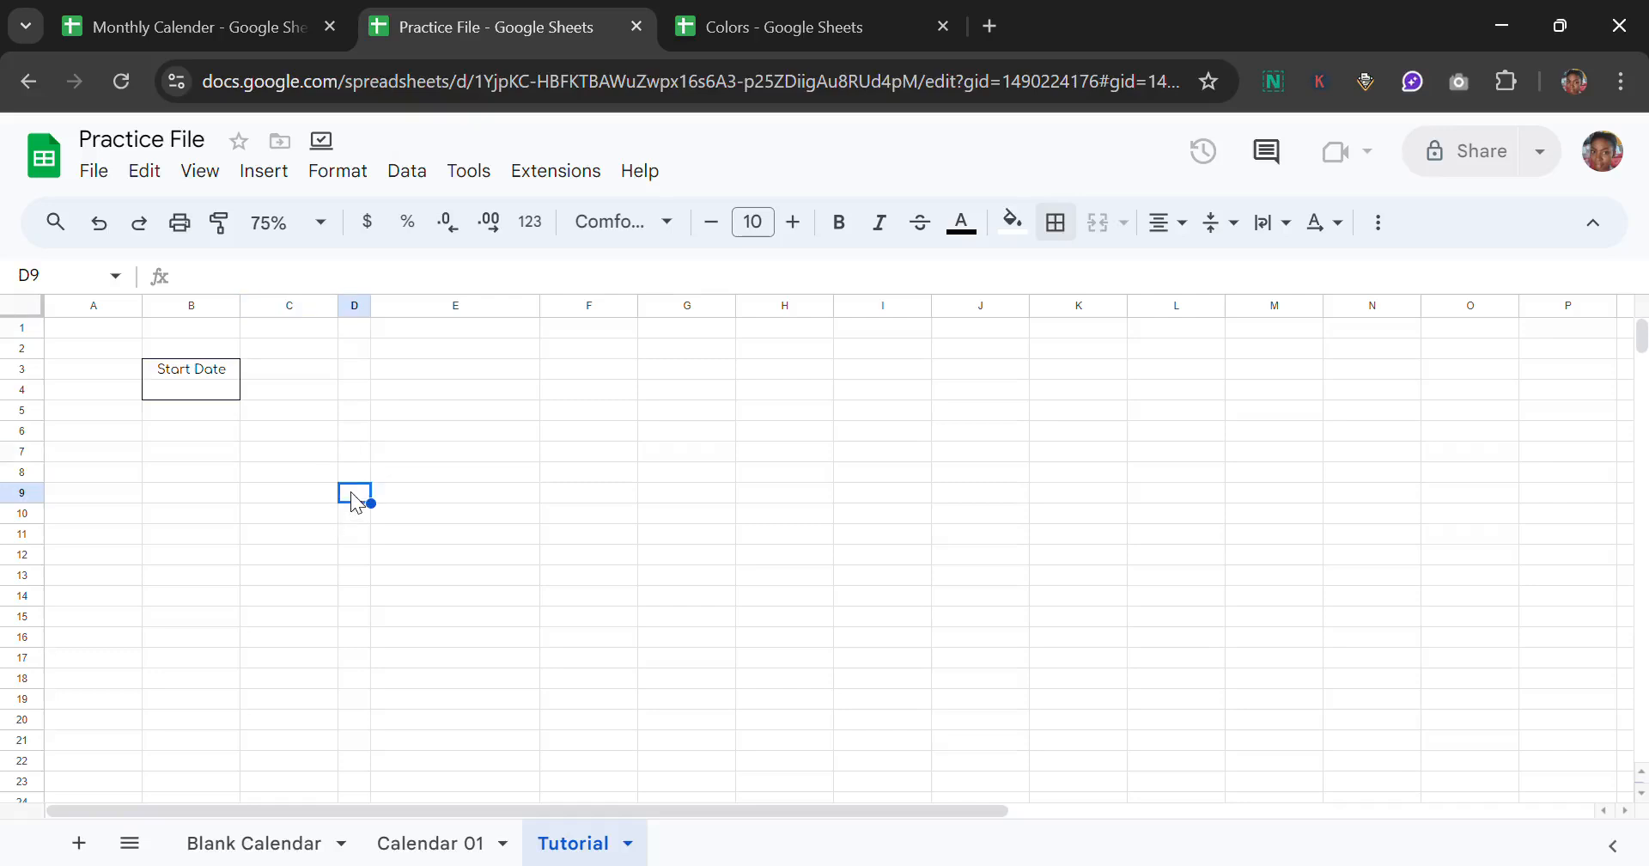
pyautogui.click(357, 515)
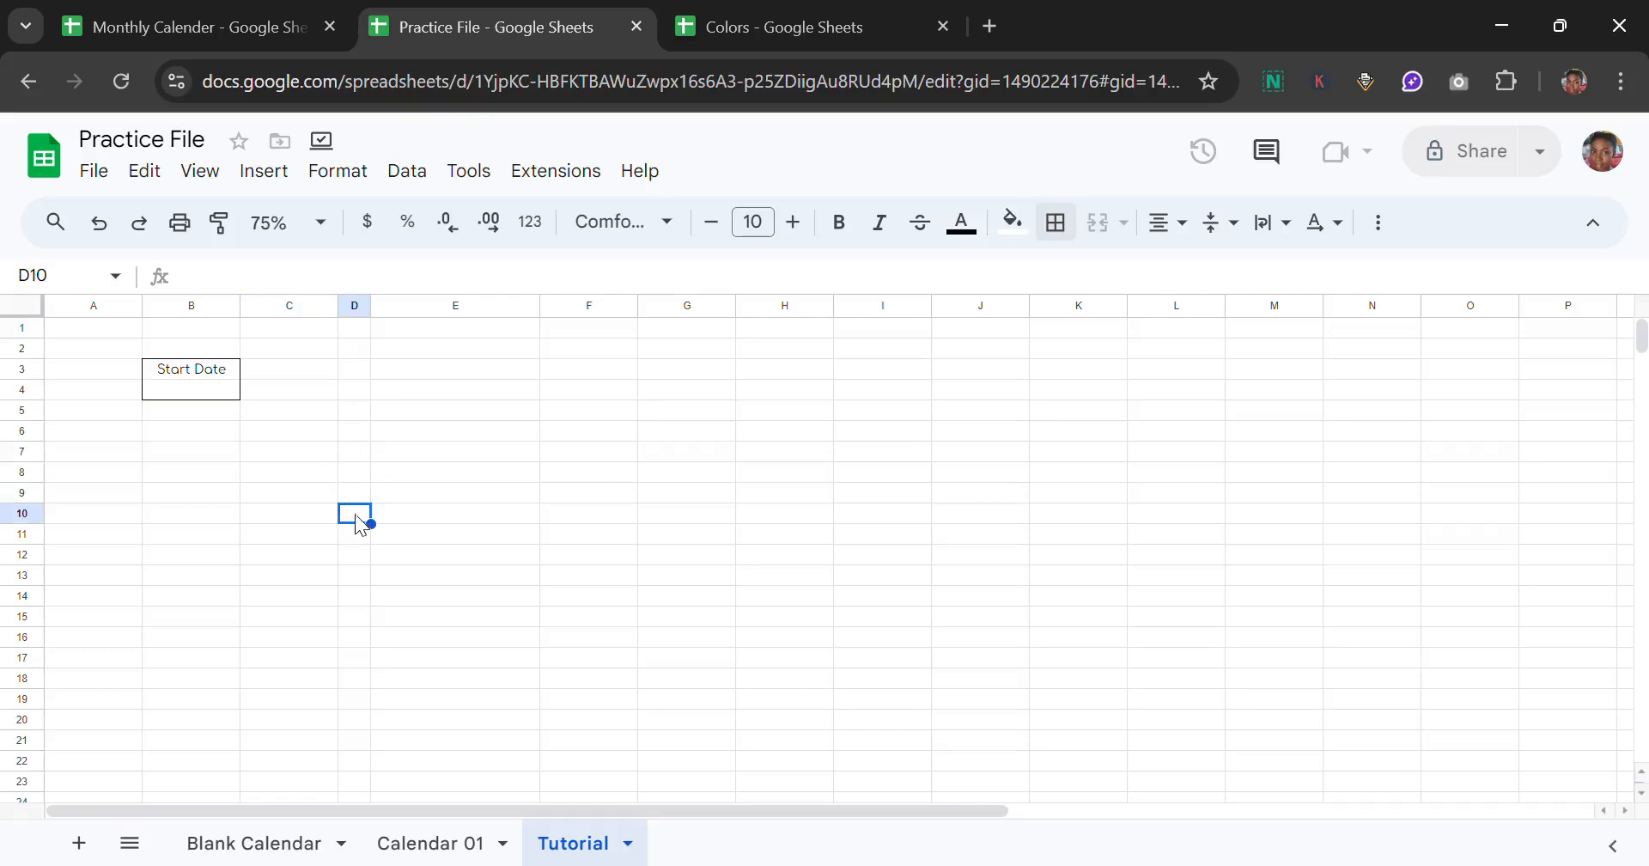
pyautogui.moveTo(359, 523); pyautogui.dragTo(359, 615)
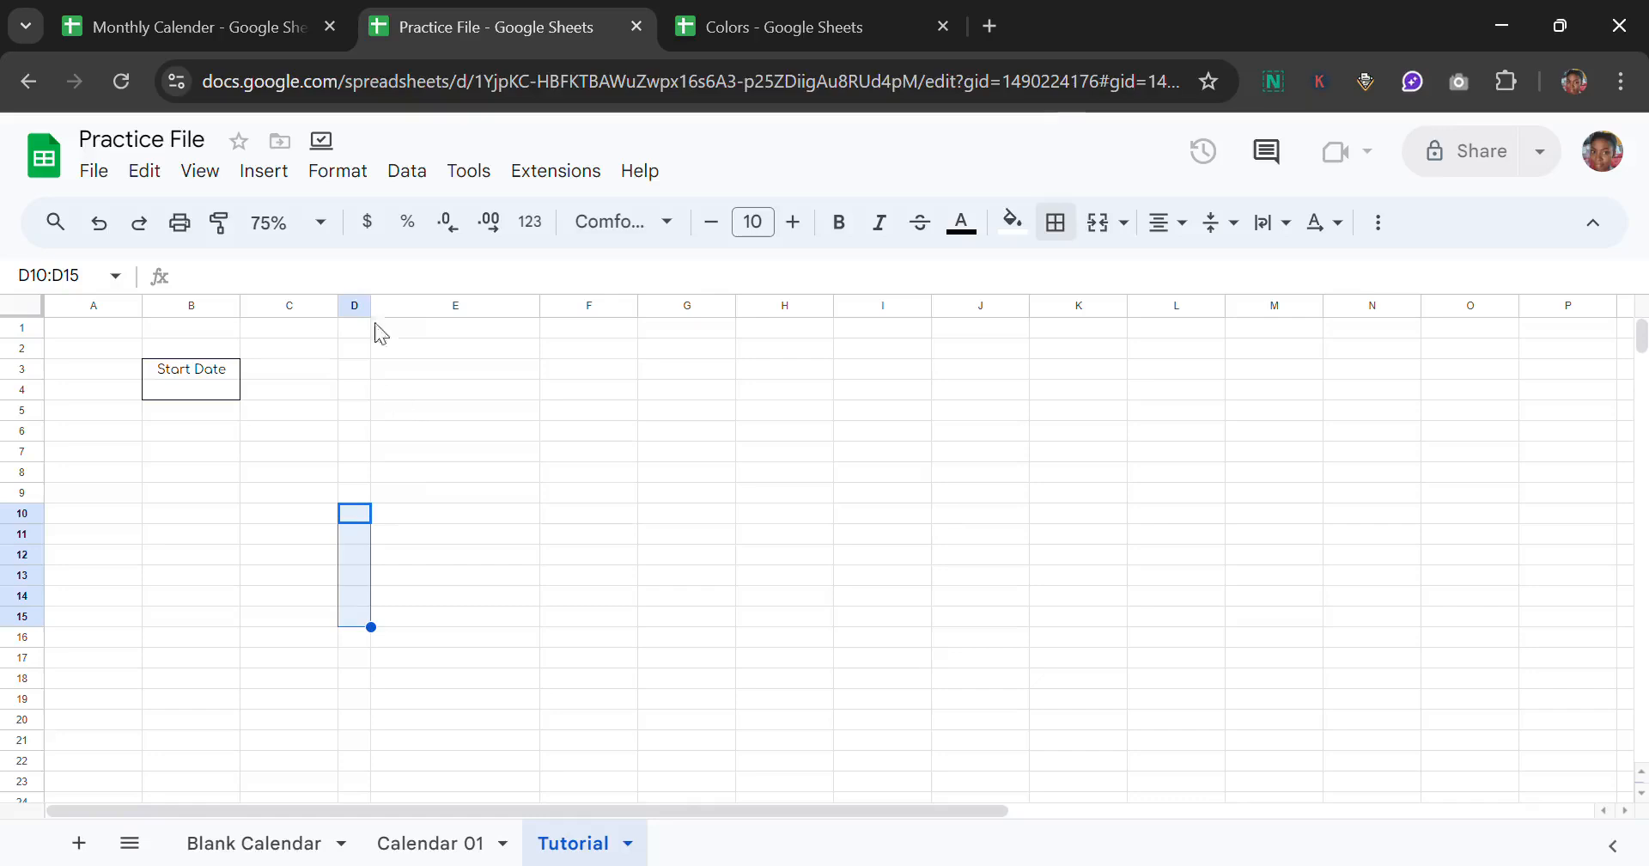
pyautogui.click(291, 179)
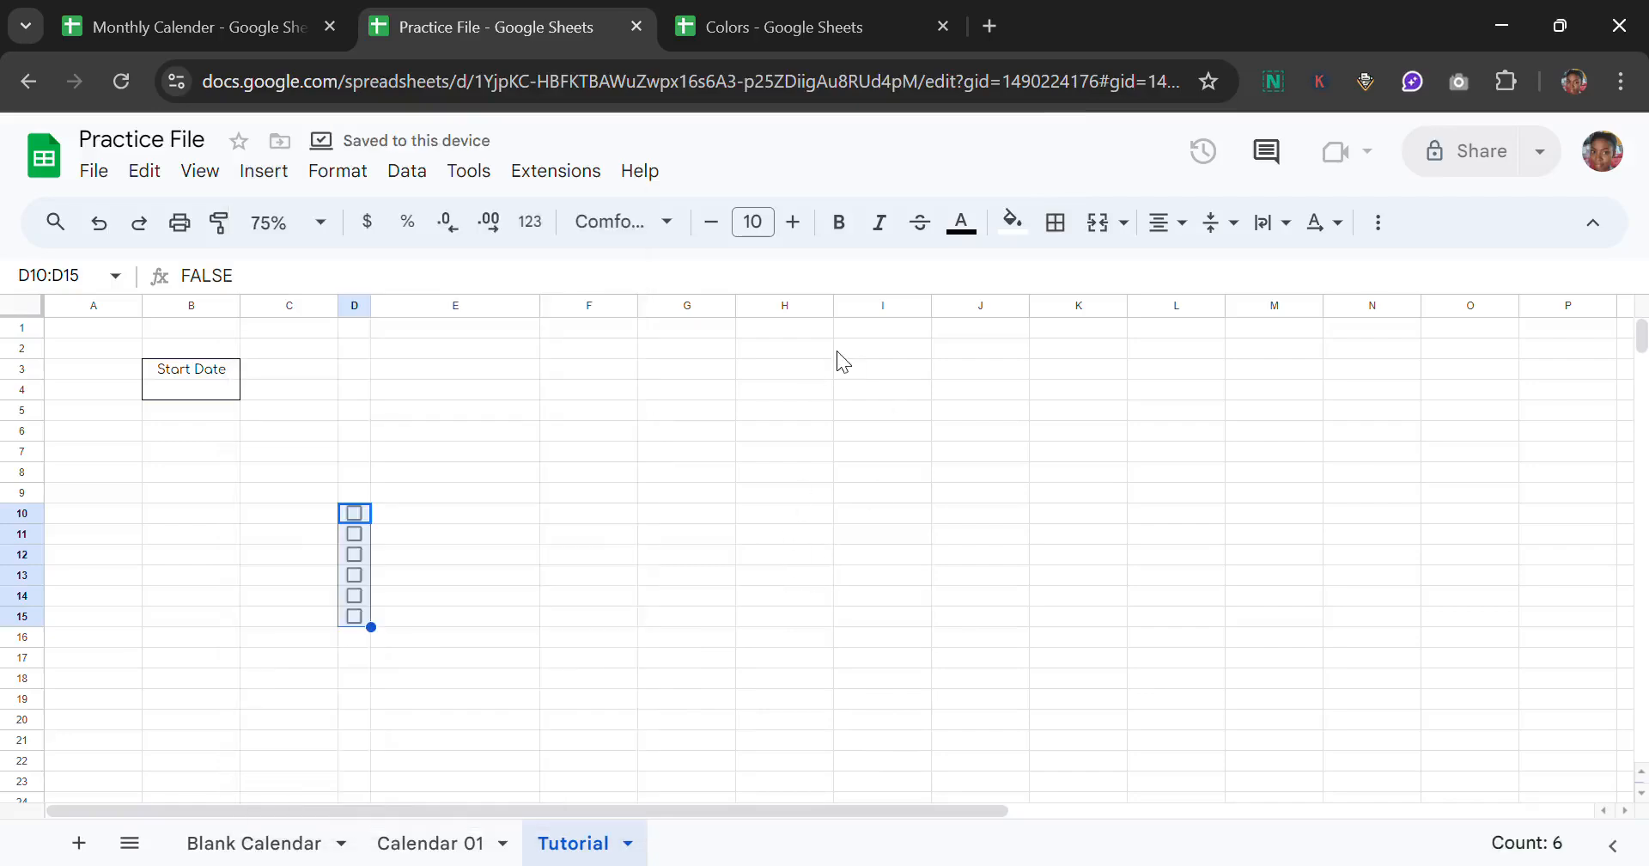
# Step: Add an outer border around the day block D9:E15
pyautogui.click(356, 490)
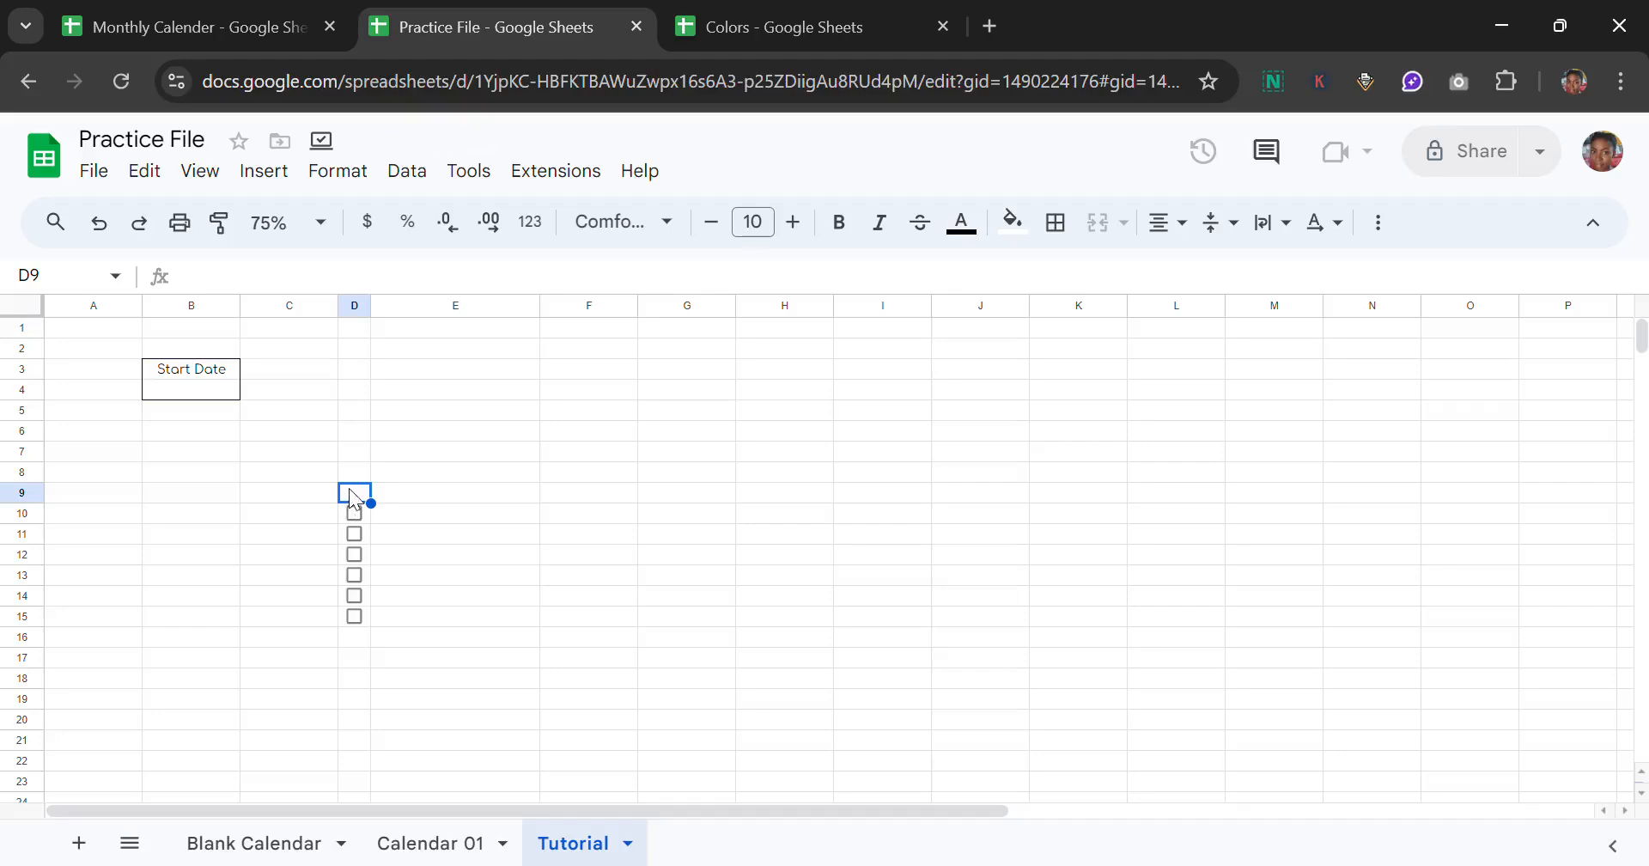
pyautogui.moveTo(348, 496); pyautogui.dragTo(490, 610)
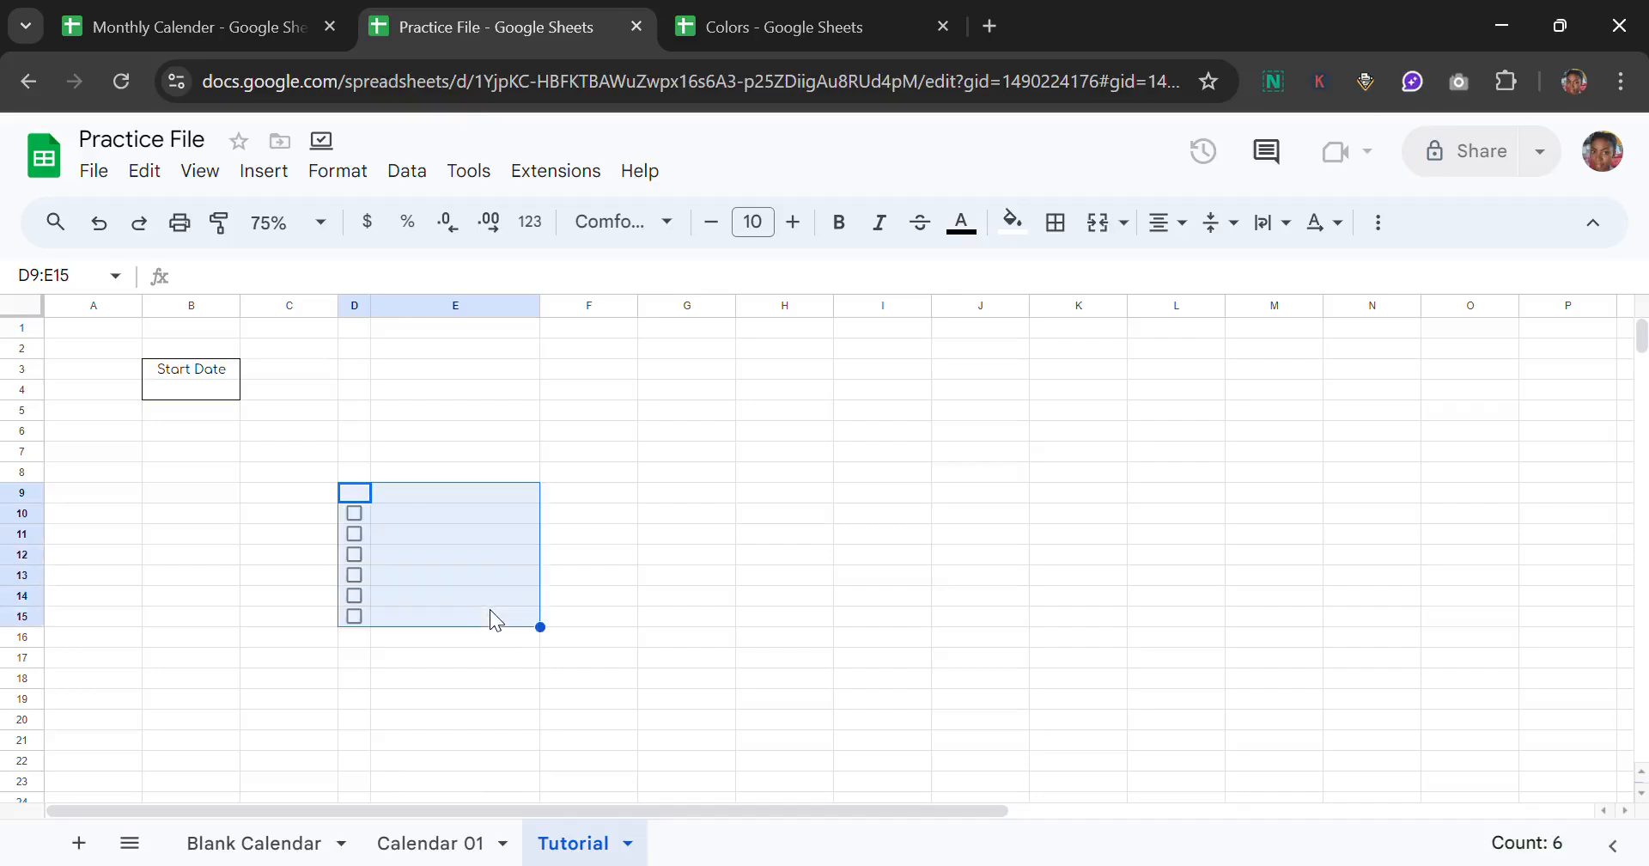
pyautogui.click(1057, 225)
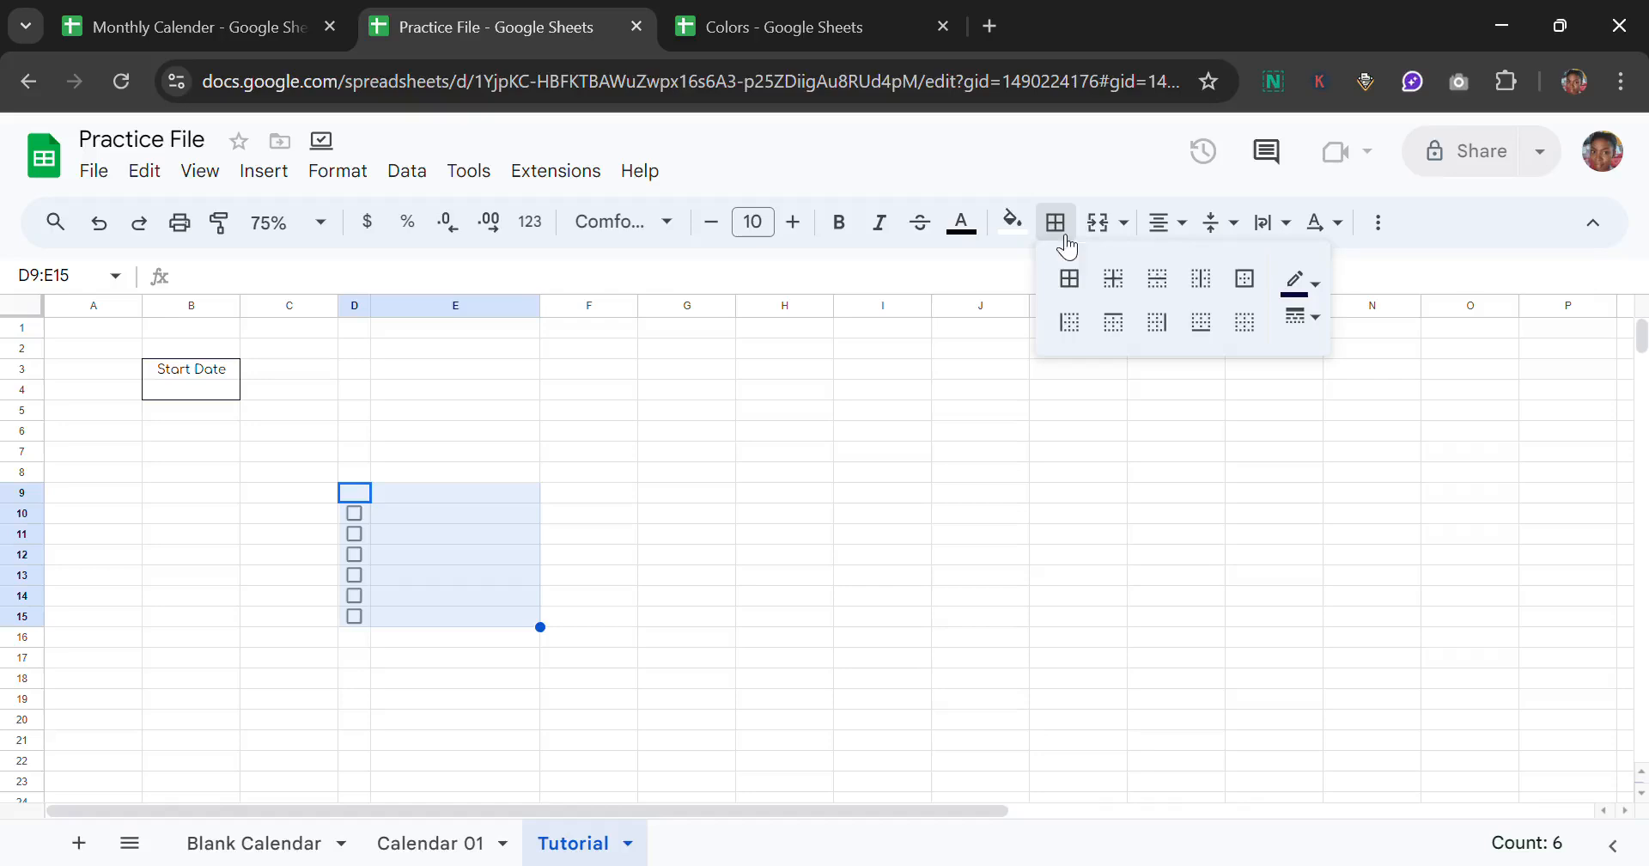
pyautogui.click(1244, 279)
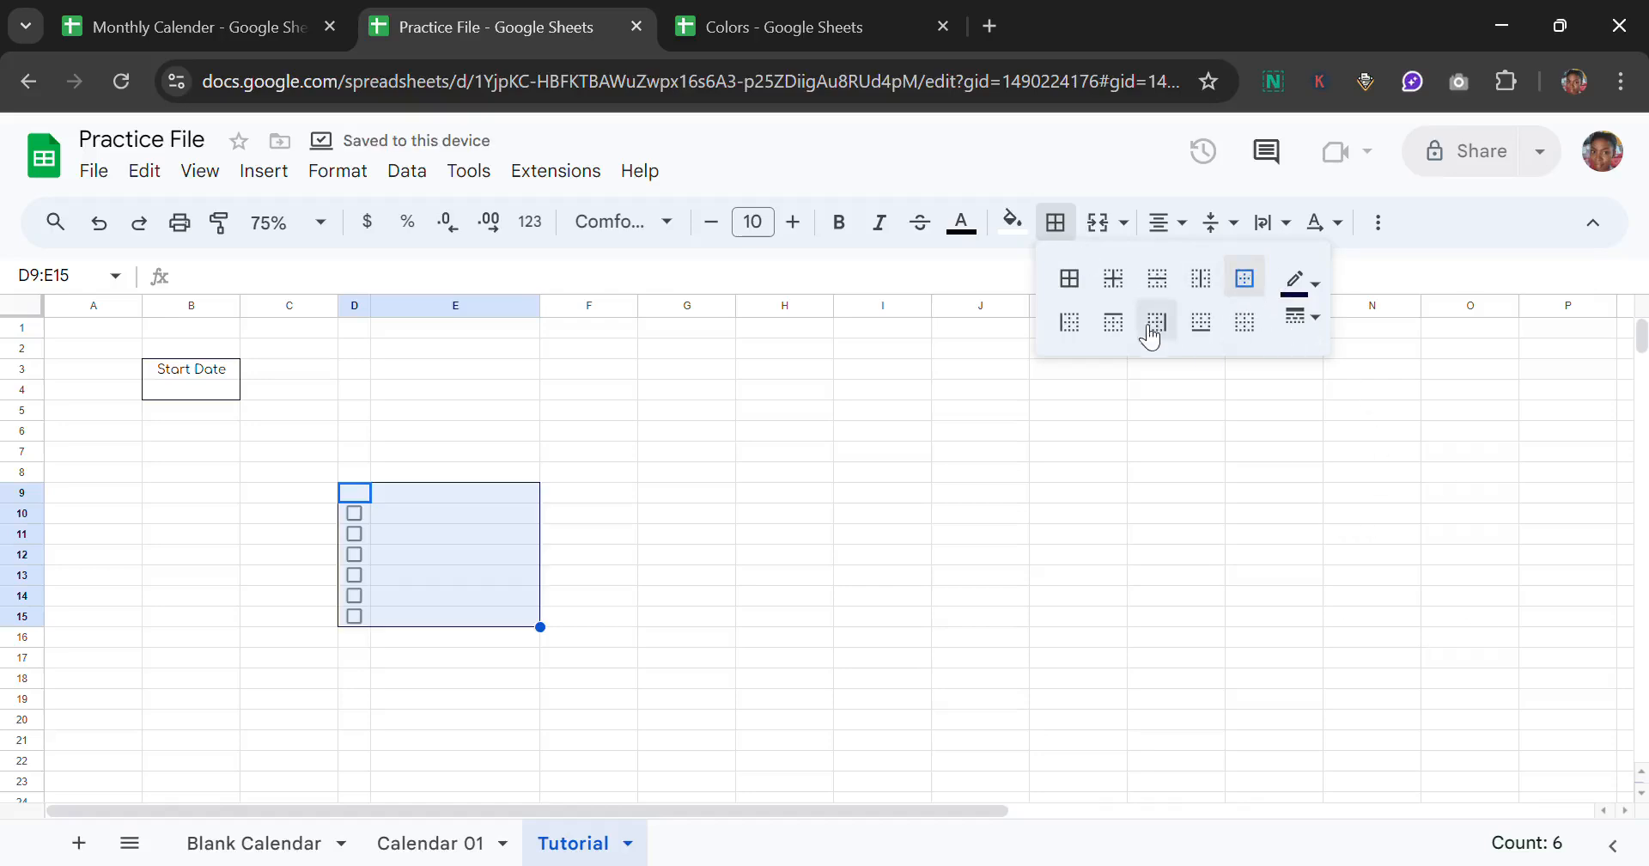
# Step: Add a bottom border to cells D9:E9 to separate the progress row from the tasks
pyautogui.click(482, 497)
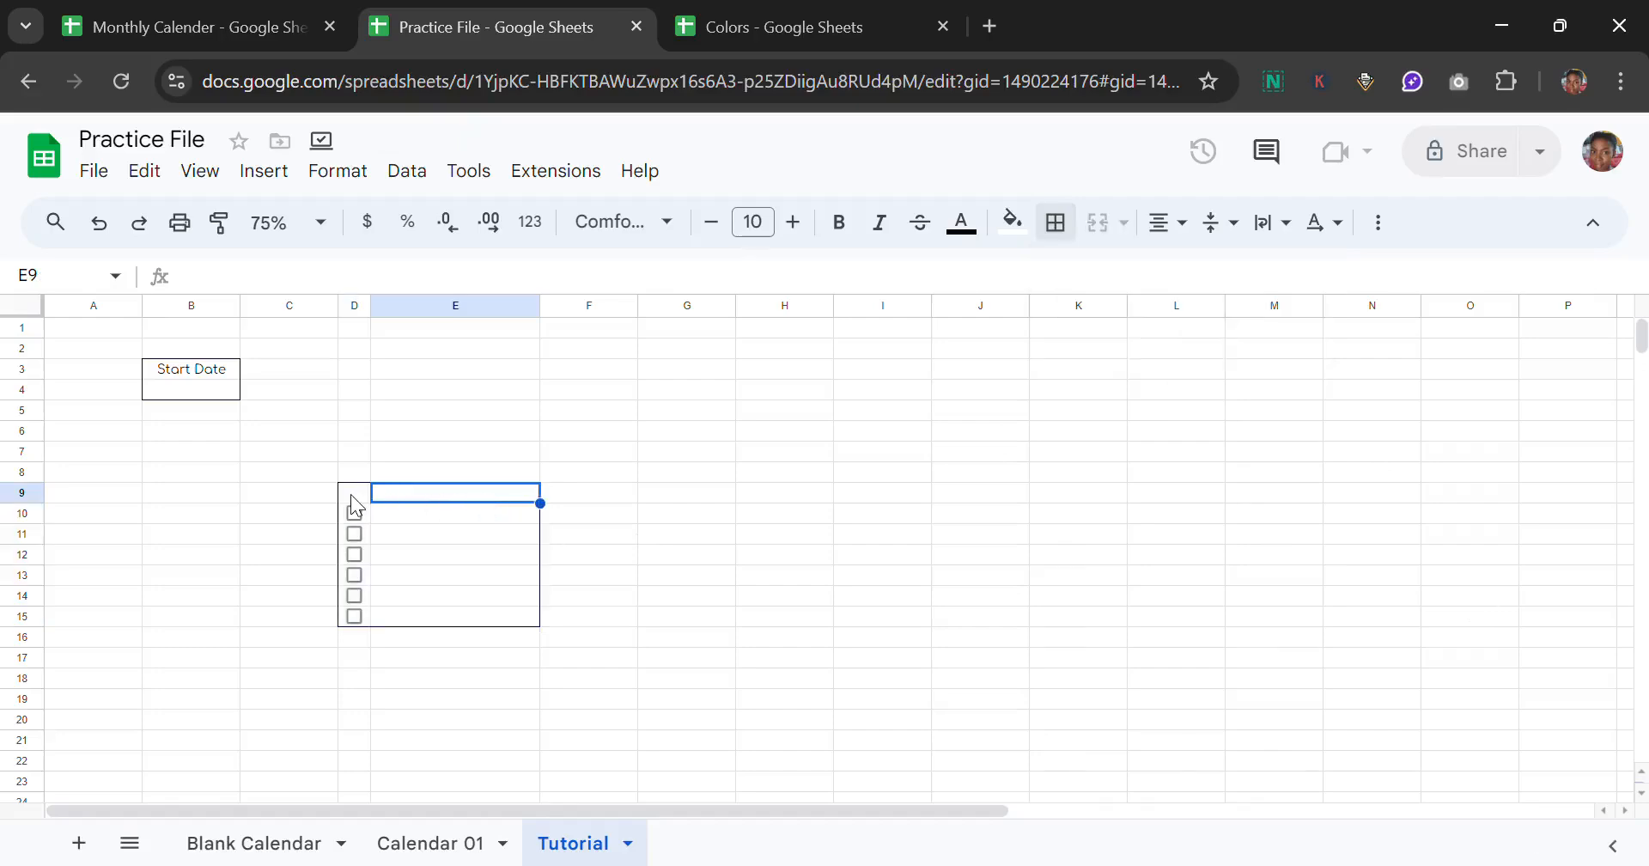
pyautogui.moveTo(351, 493); pyautogui.dragTo(440, 488)
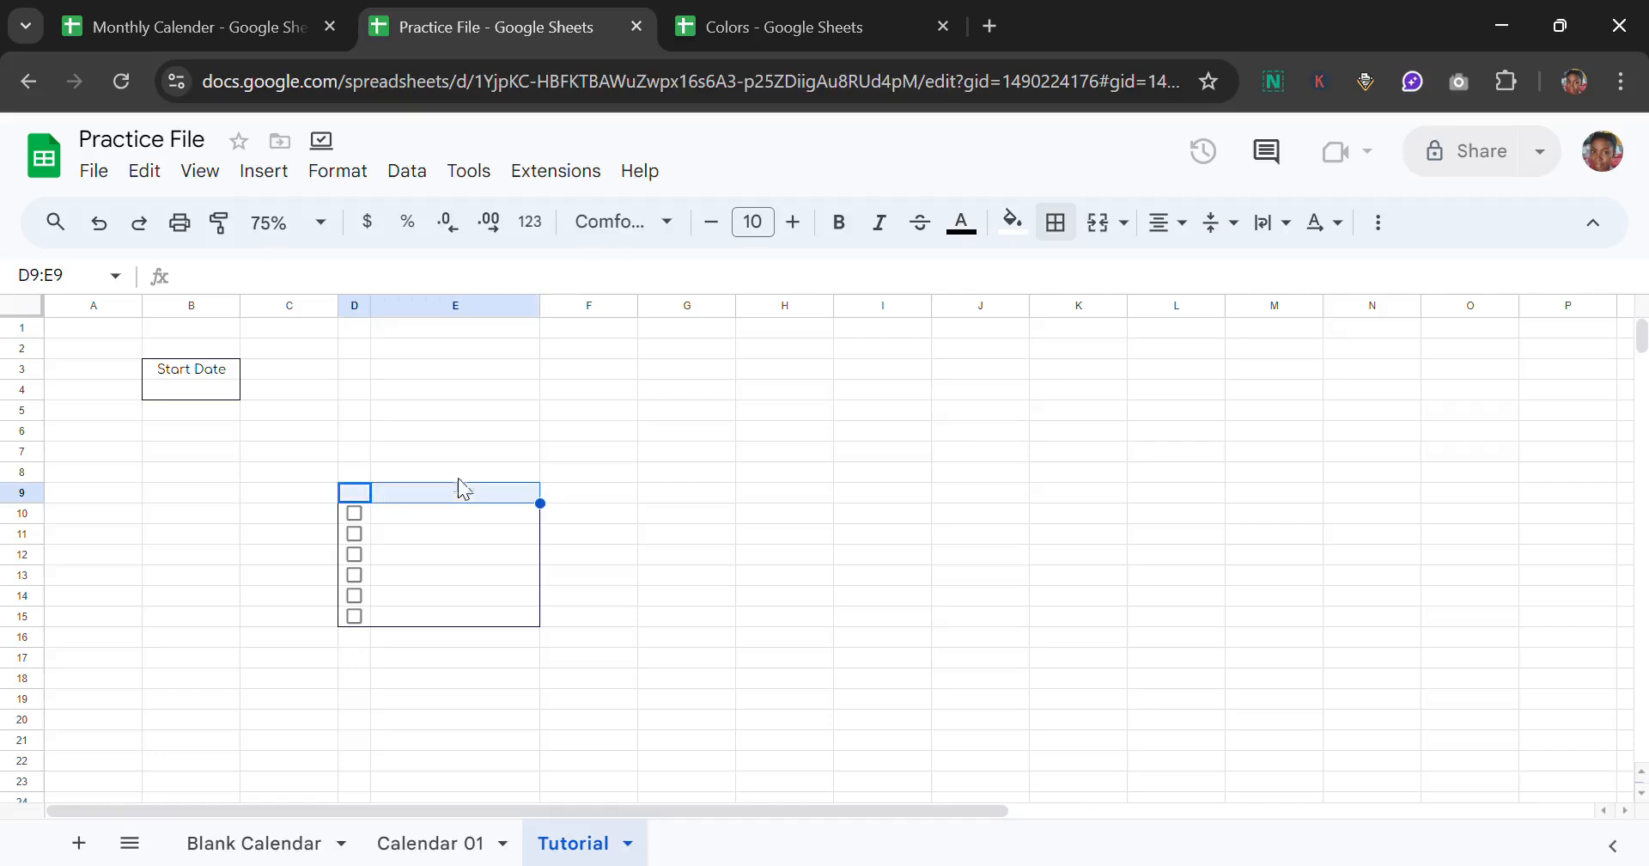
pyautogui.click(1055, 222)
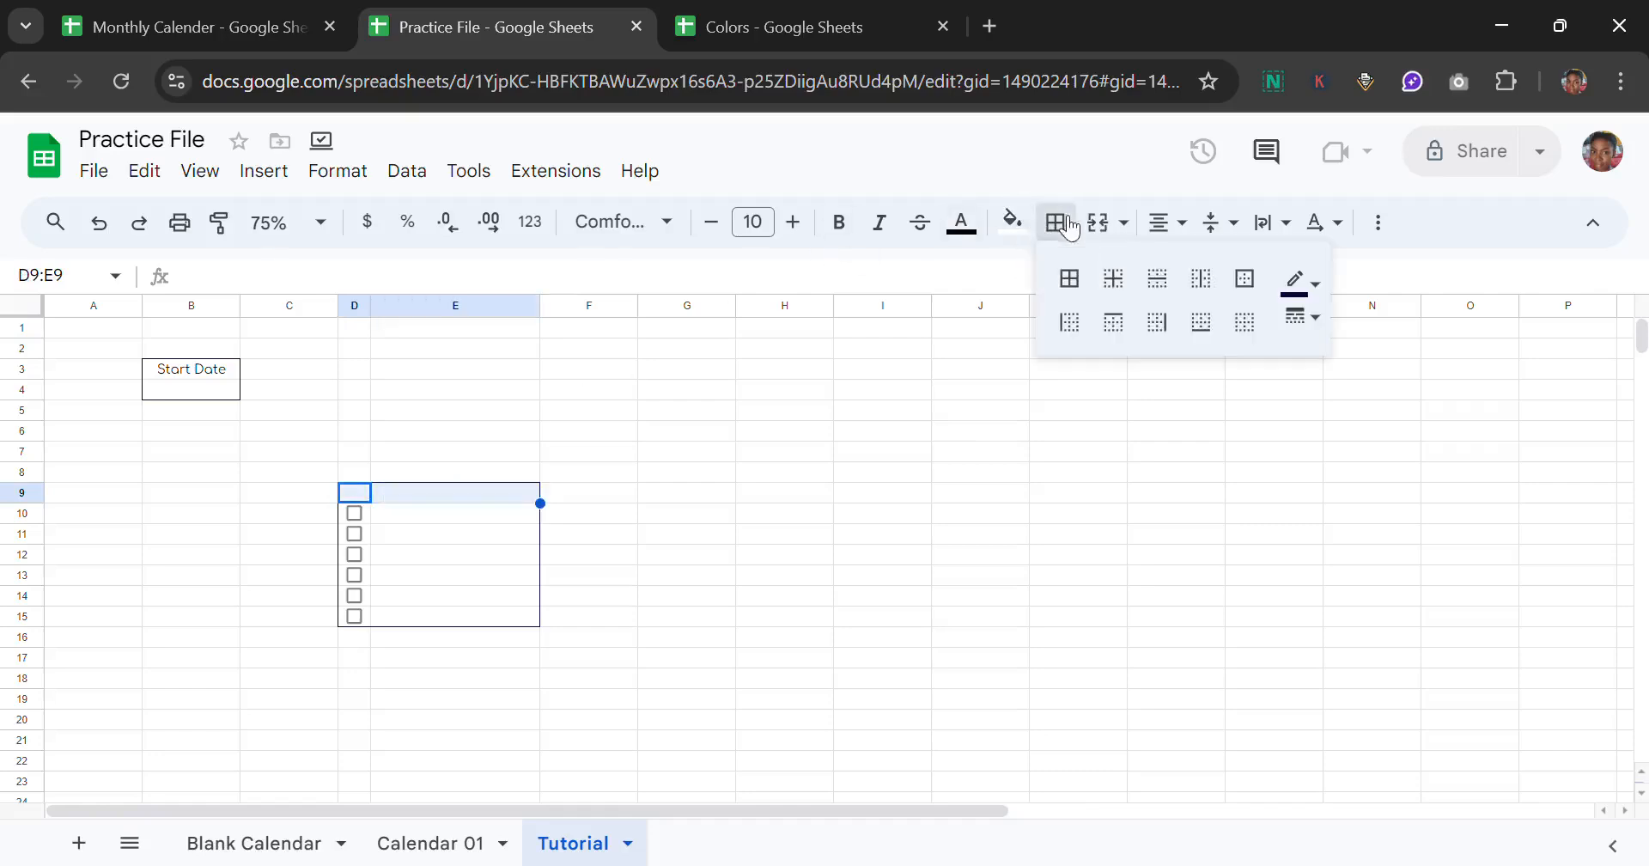
pyautogui.click(1200, 323)
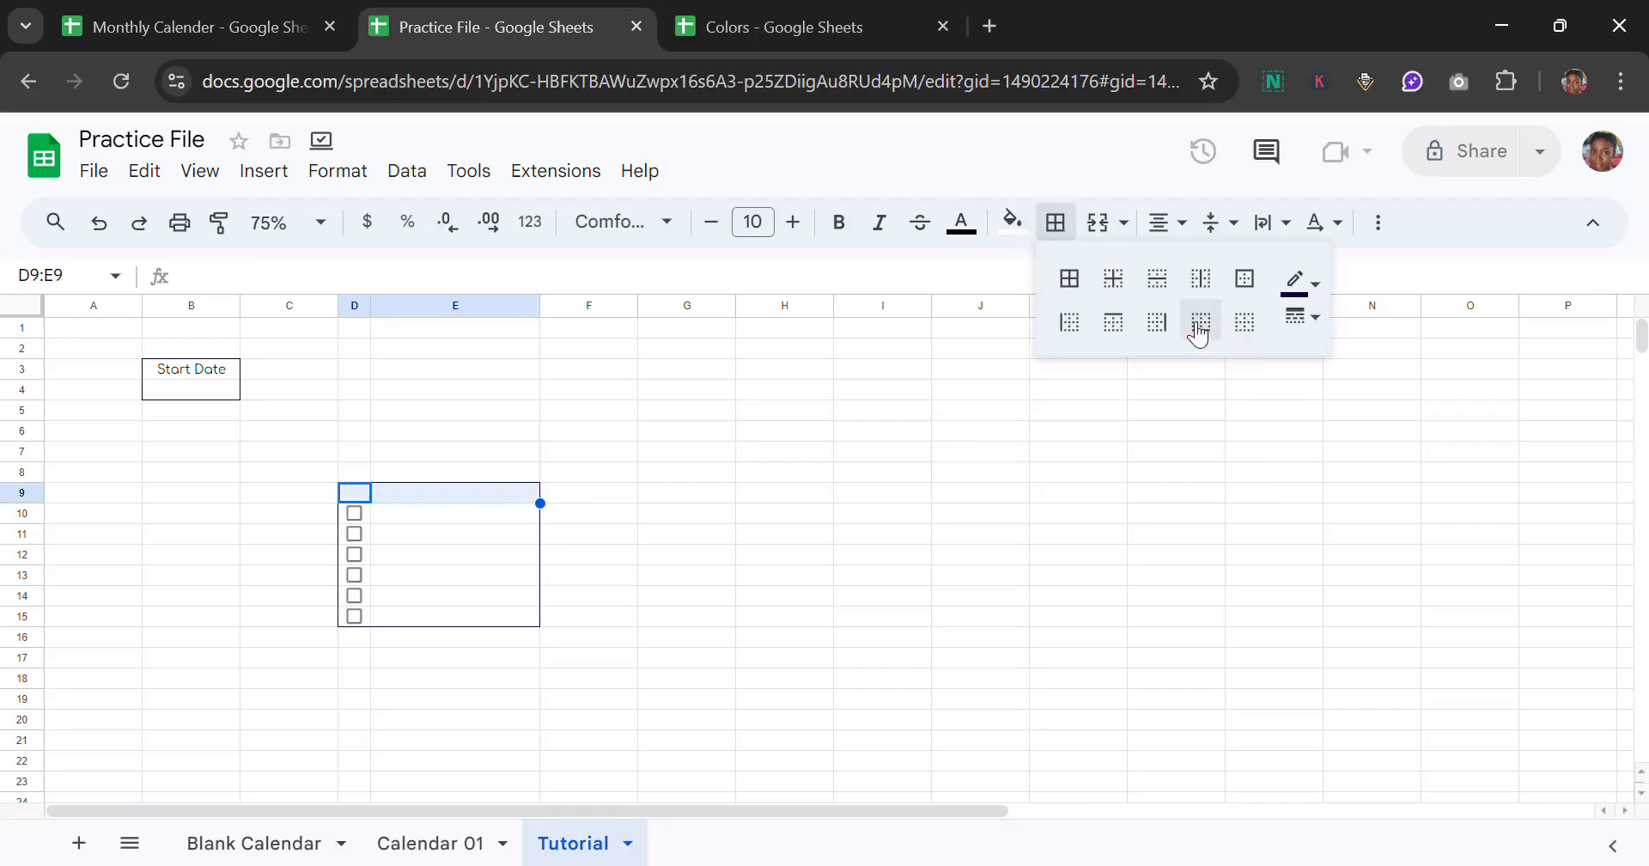
# Step: Add a right border to cell D9 to divide it from E9
pyautogui.click(357, 495)
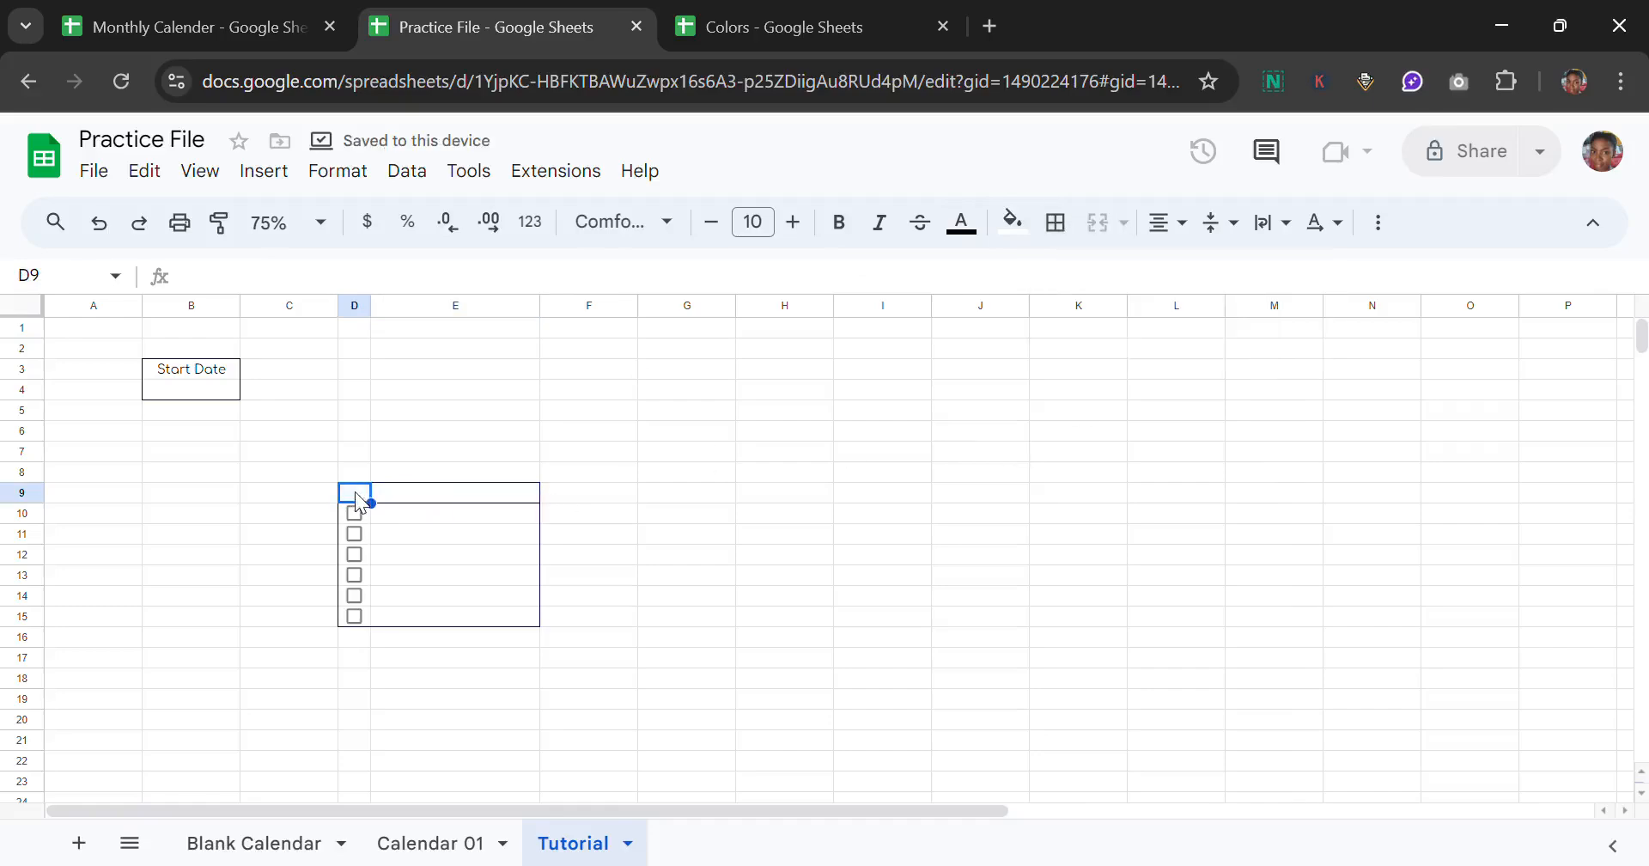
pyautogui.click(1067, 234)
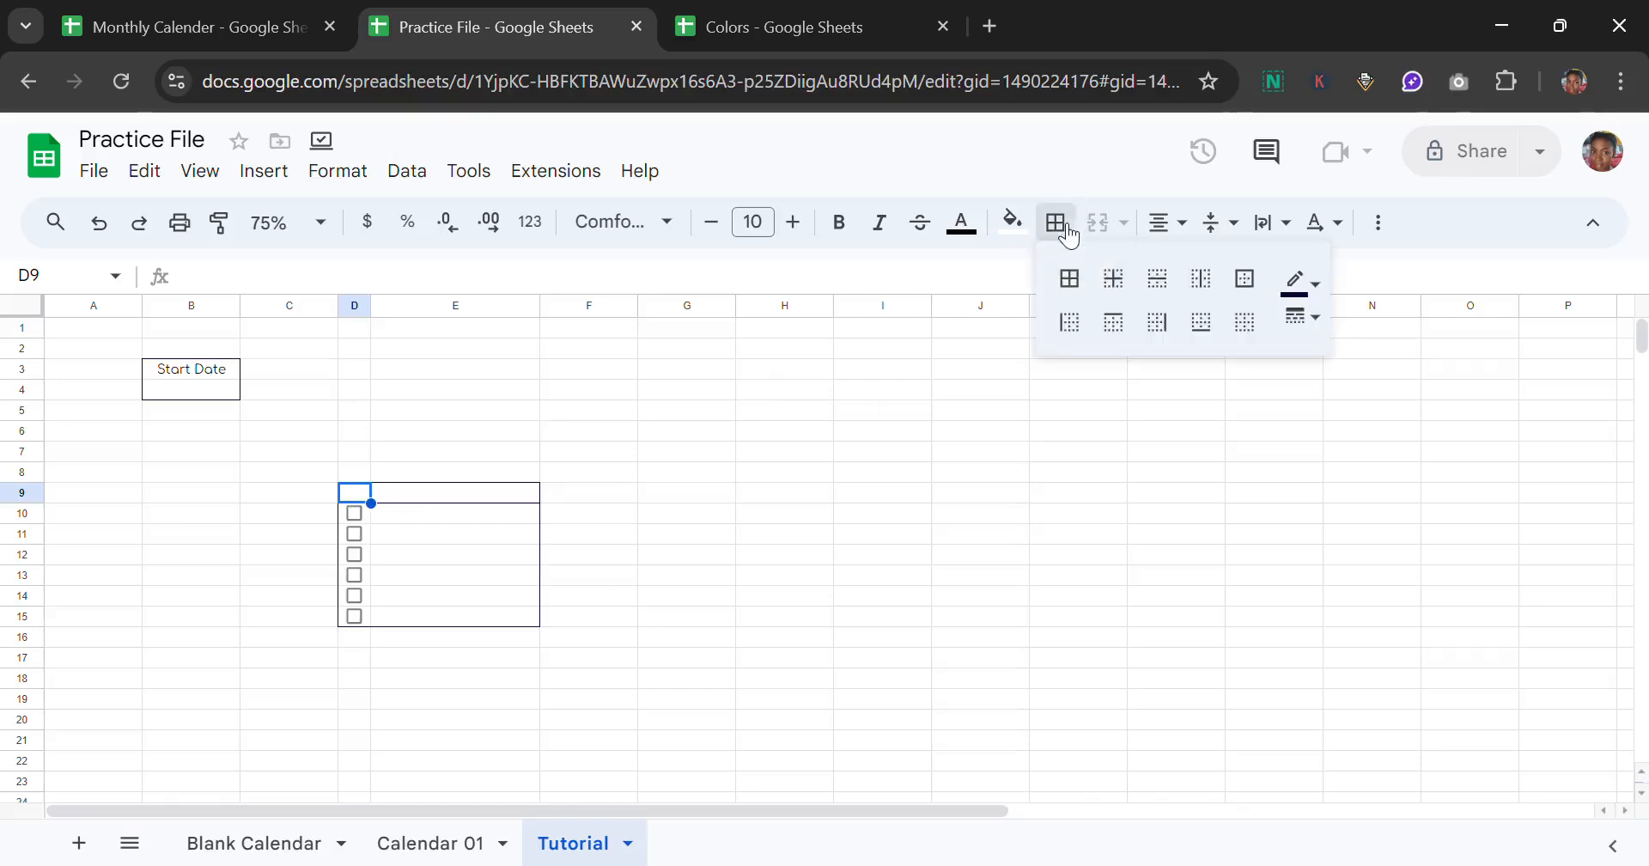
pyautogui.click(1165, 336)
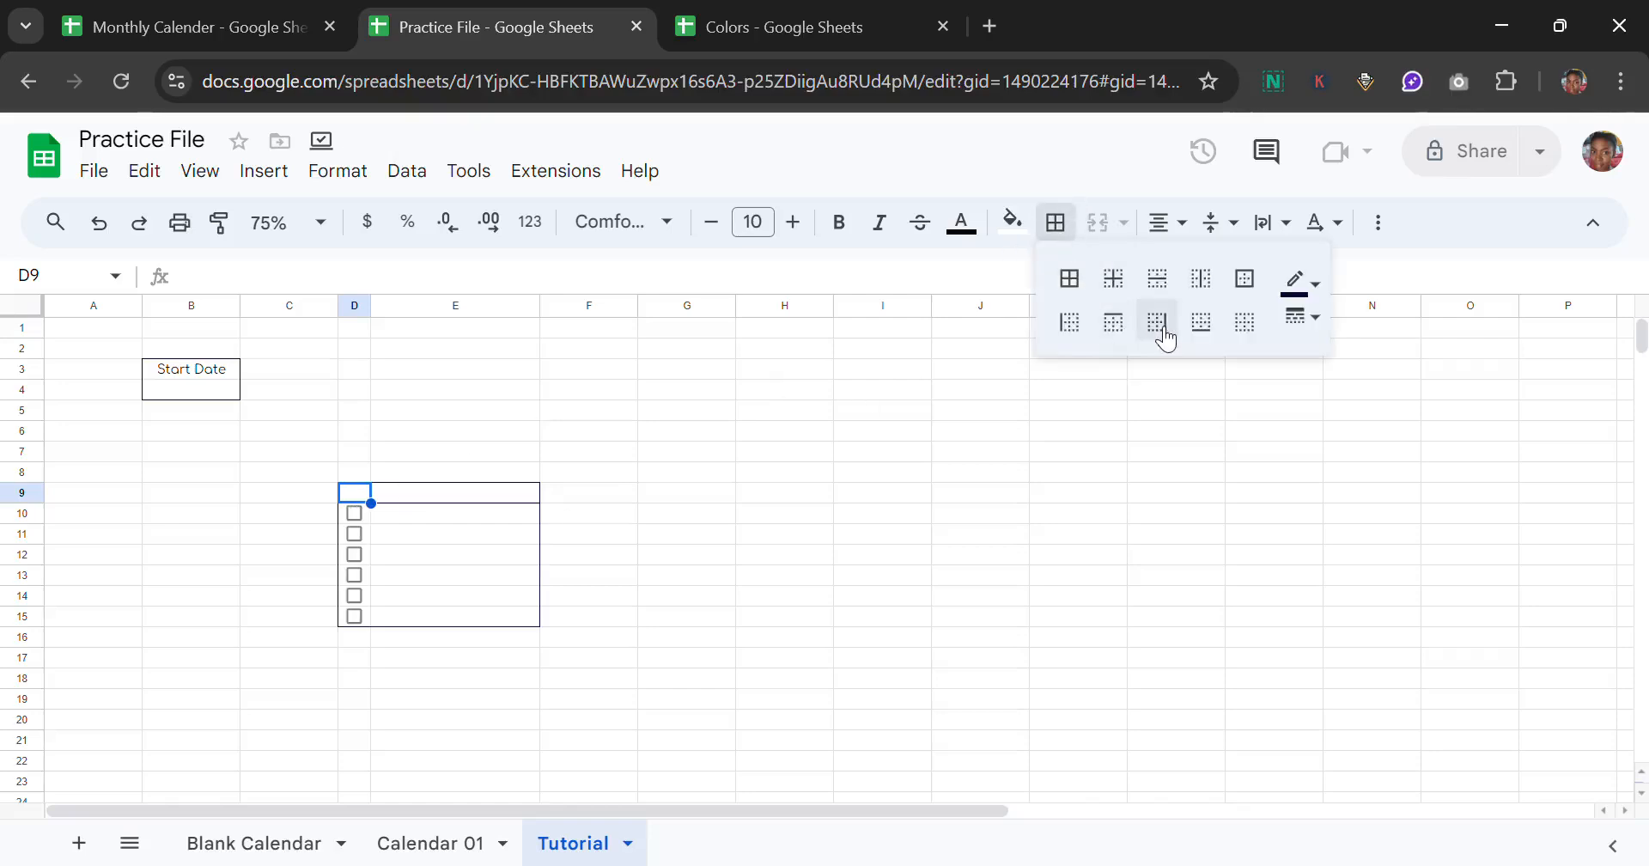
pyautogui.click(664, 473)
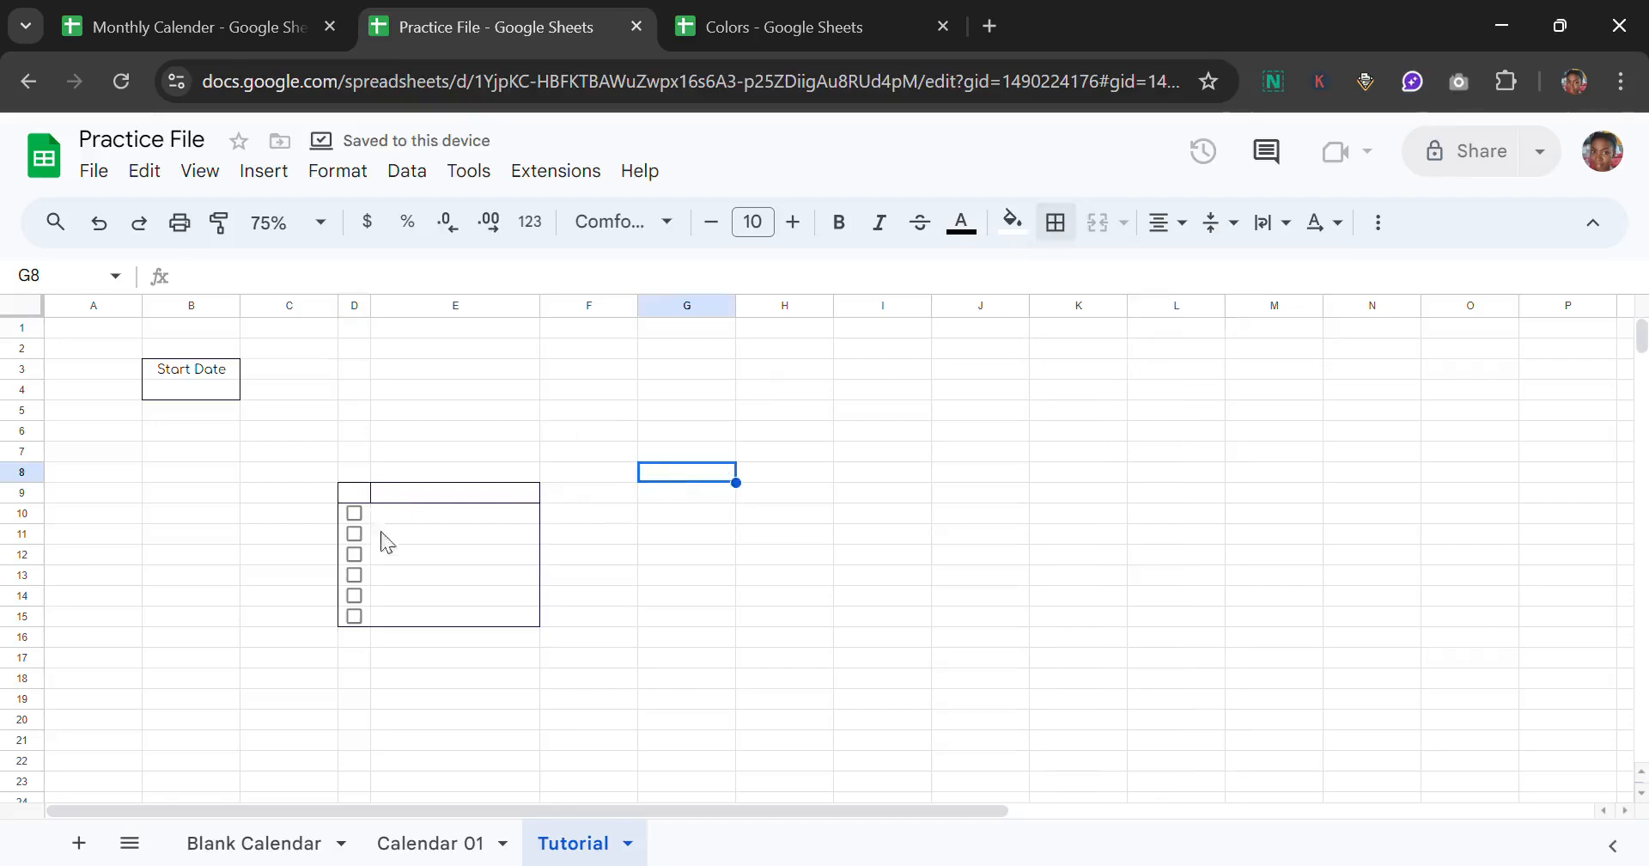
# Step: Enter the sample tasks "Make my bed", "Walk the dog" and "Workout for 1 hour" in cells E10:E12
pyautogui.click(424, 515)
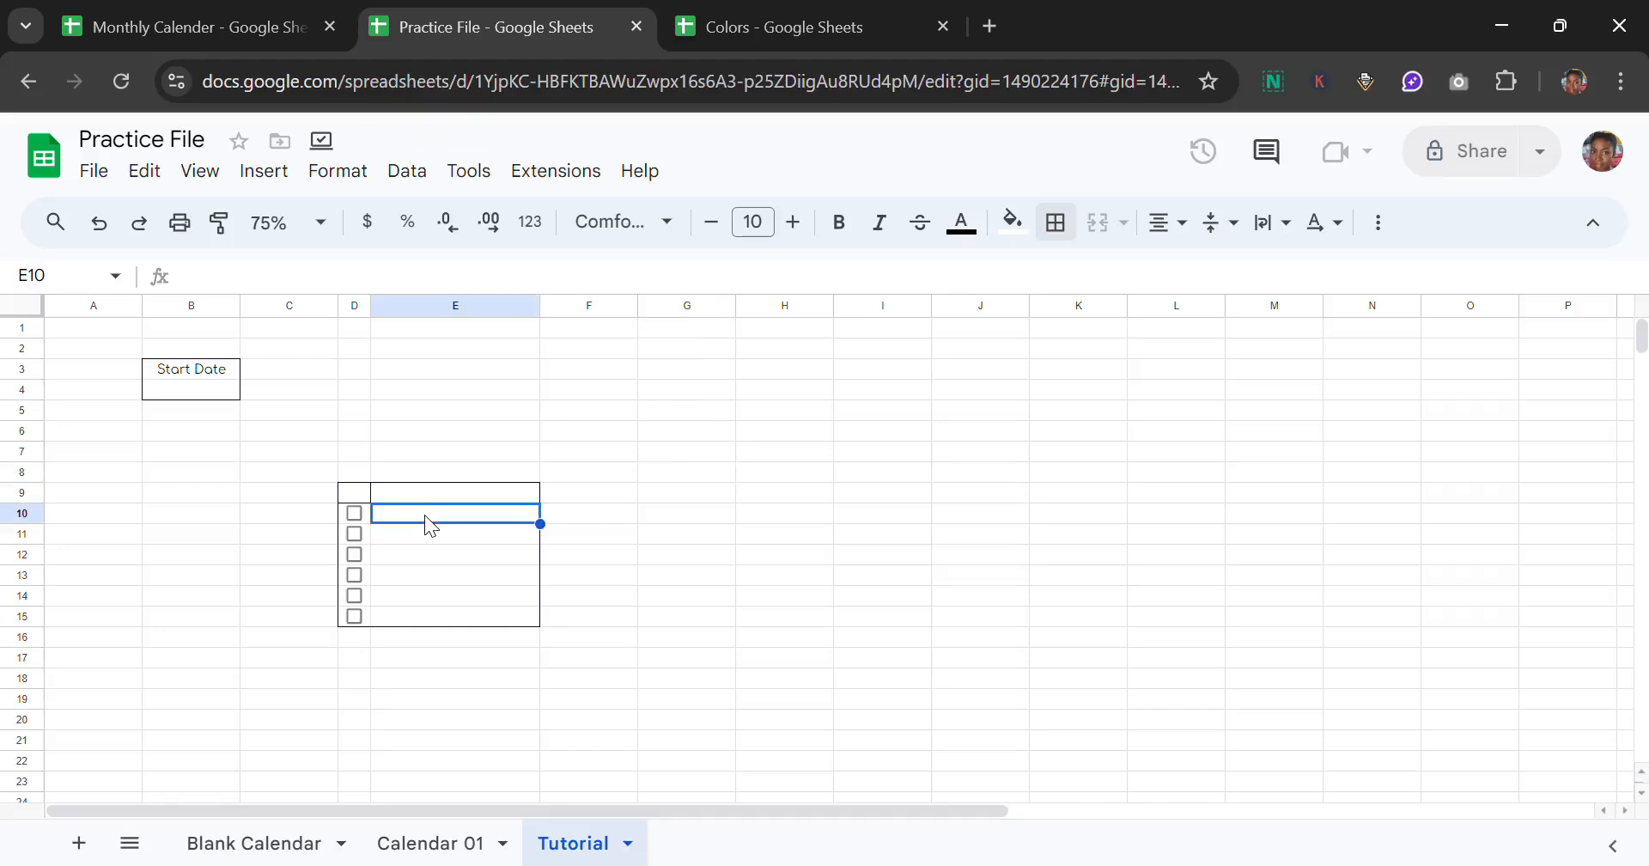
pyautogui.write('Ma')
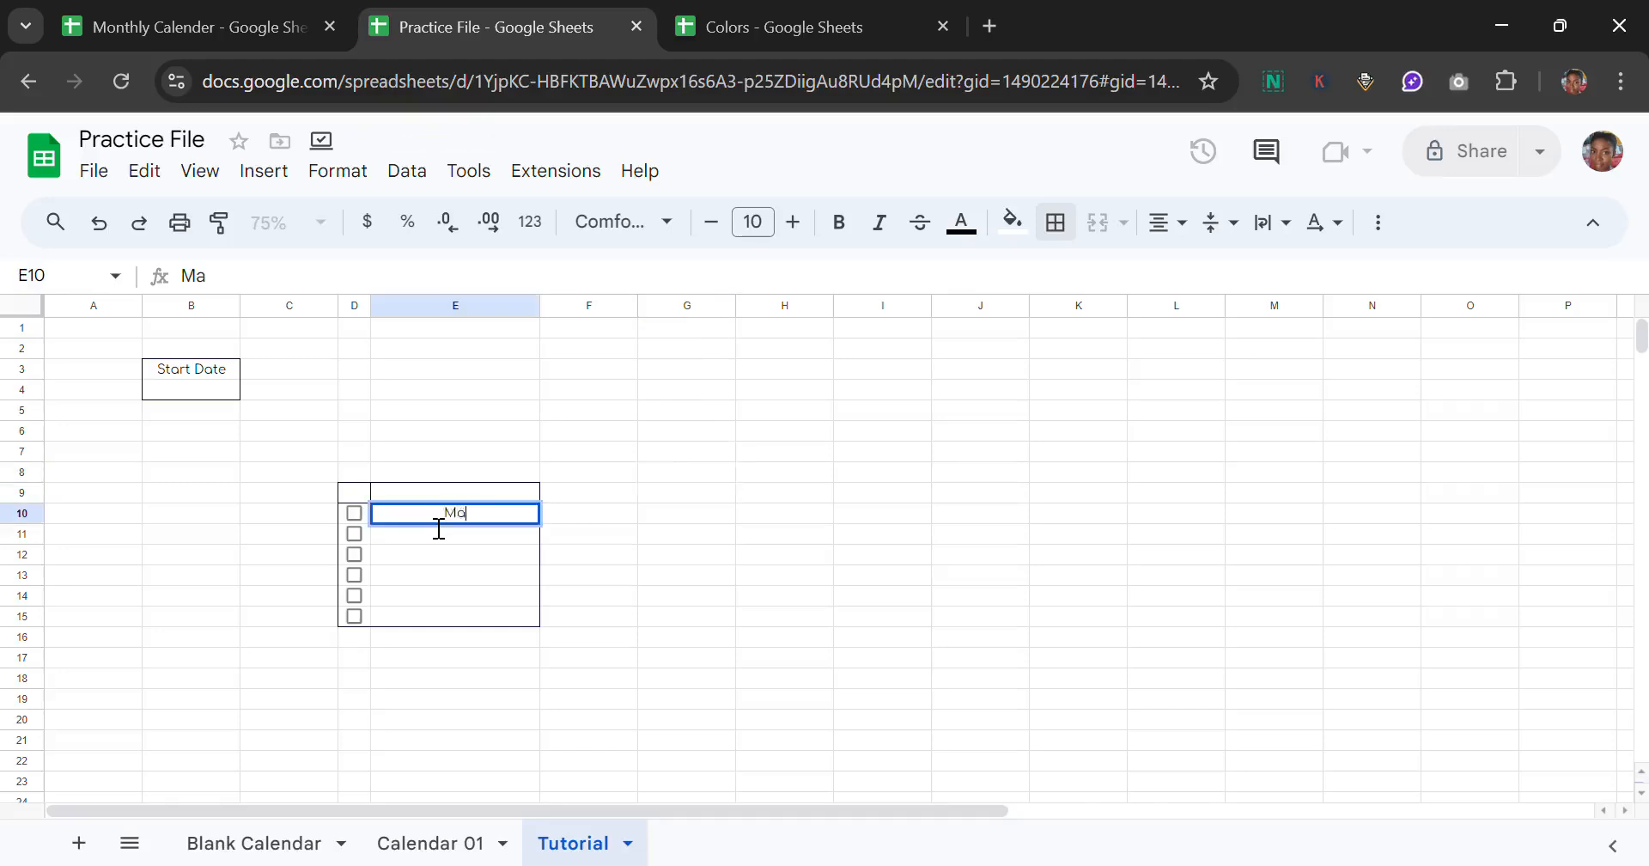
pyautogui.write('ke my bed')
pyautogui.press('Return')
pyautogui.write('Walk t')
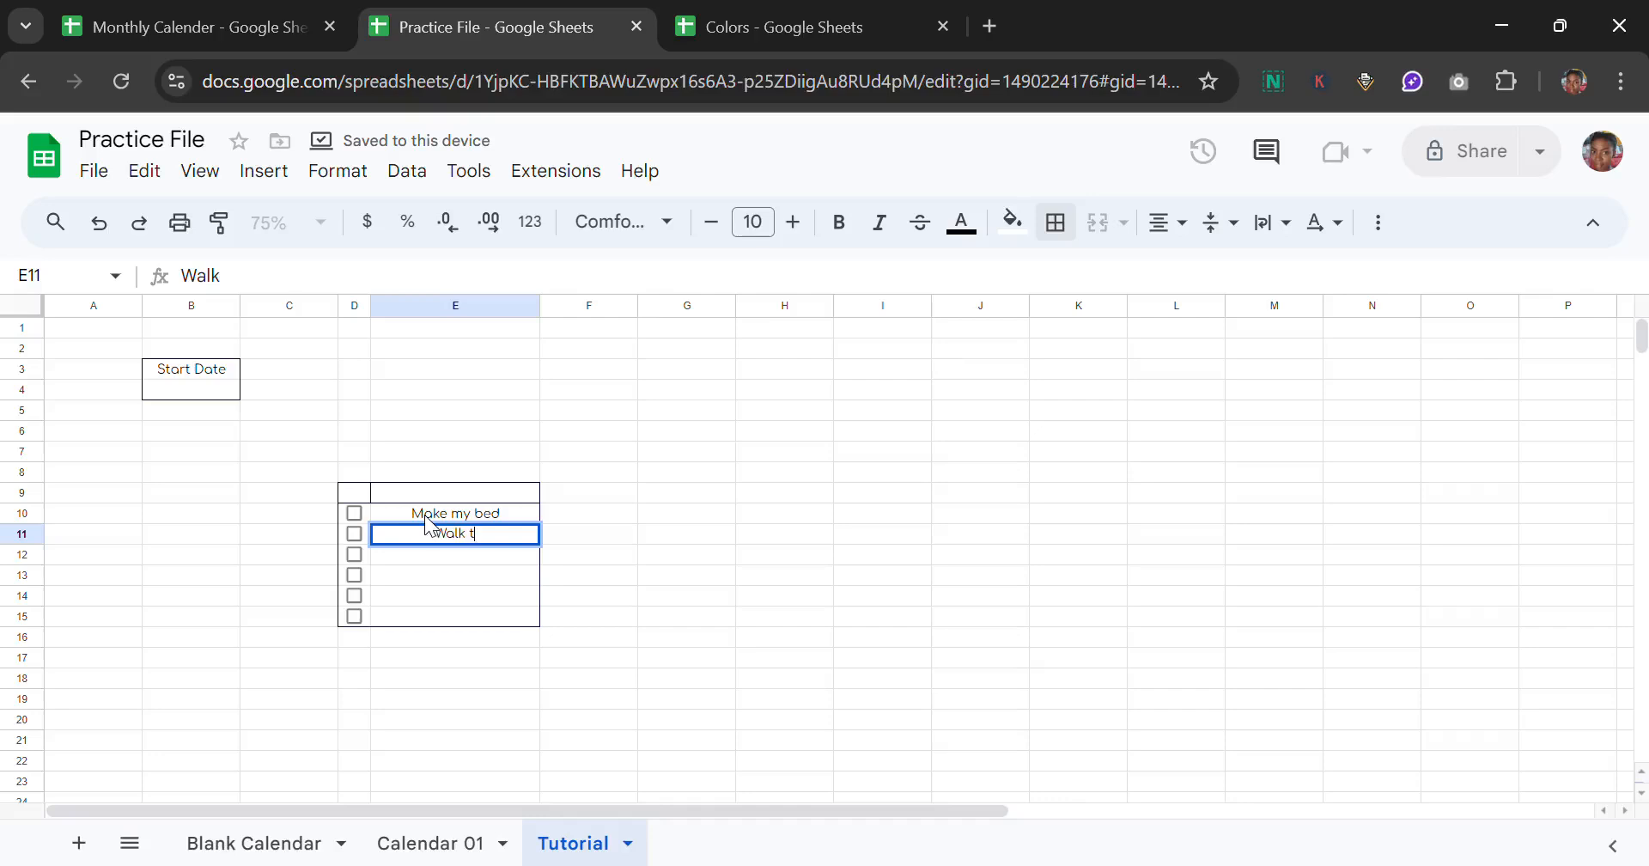
pyautogui.write('he dog')
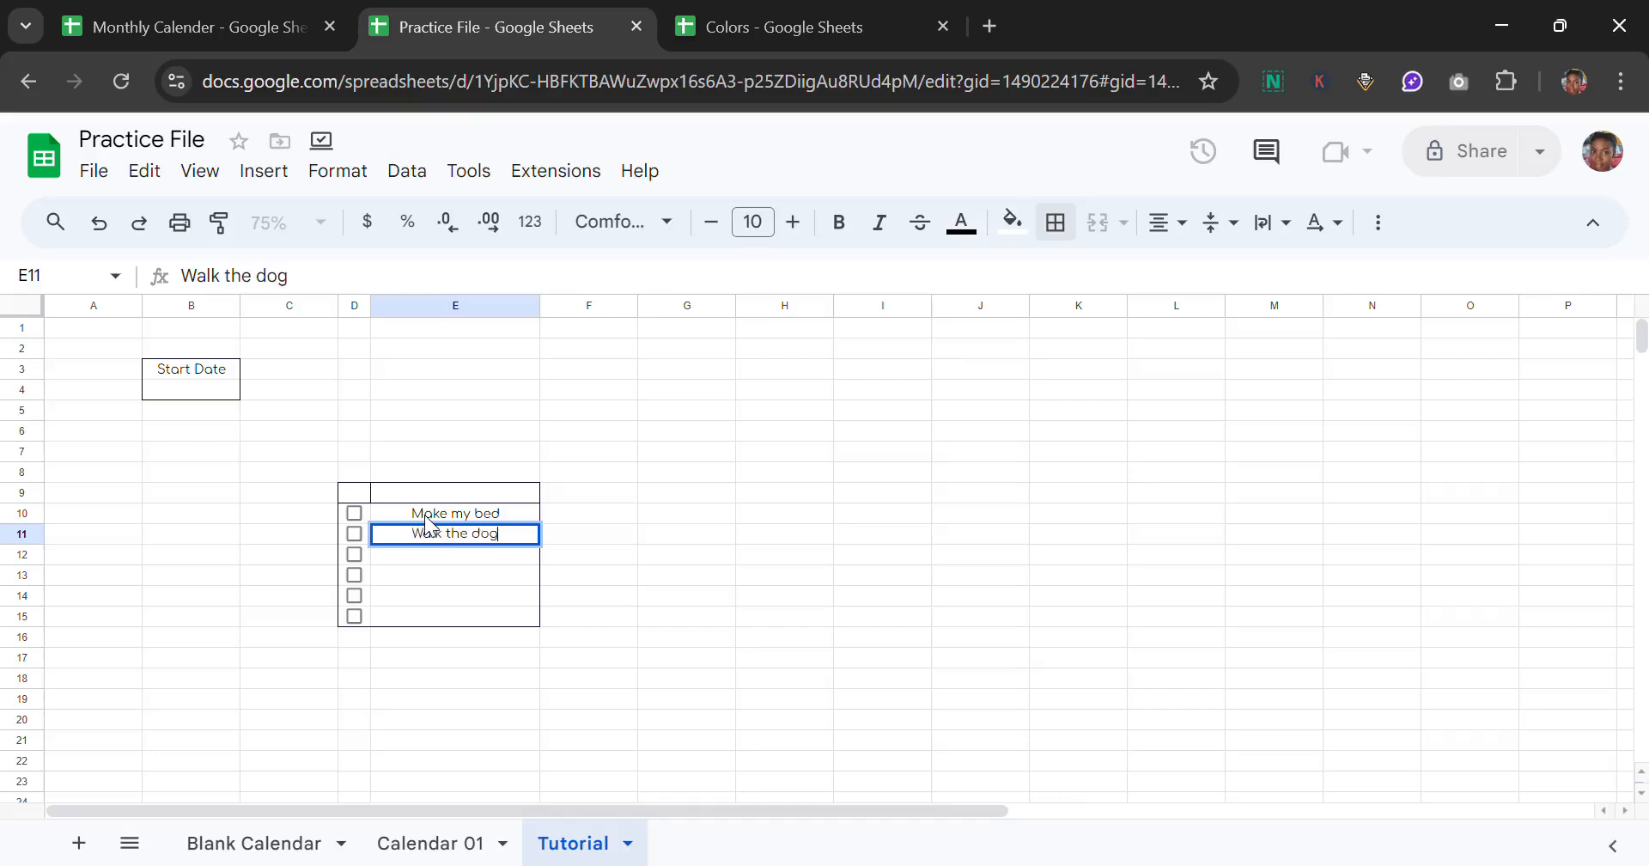
pyautogui.press('Return')
pyautogui.write('Workout')
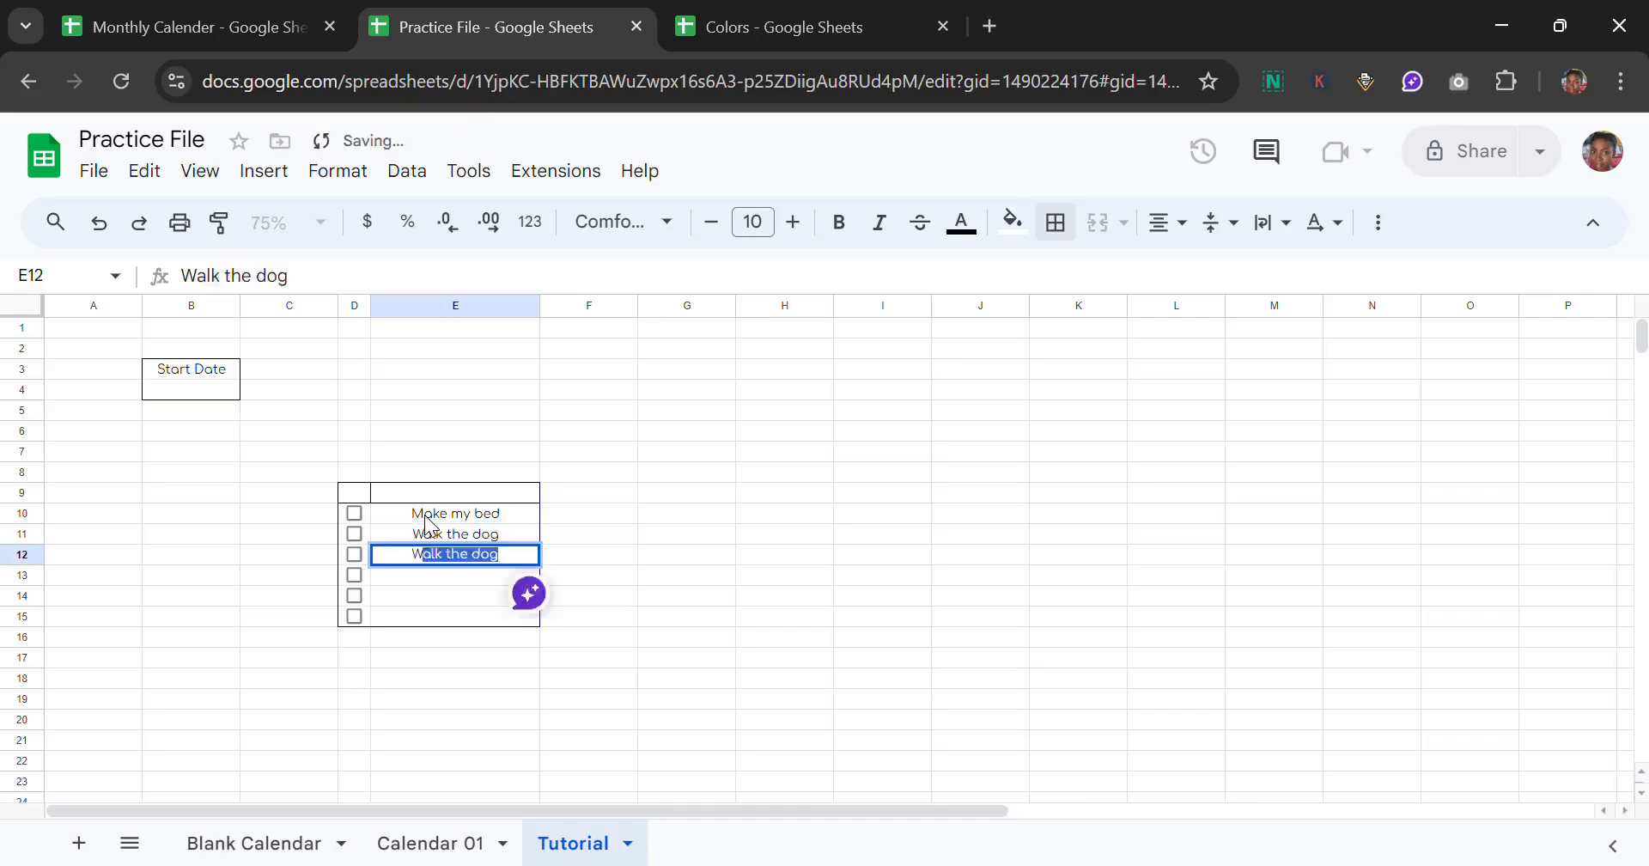
pyautogui.write(' for 1')
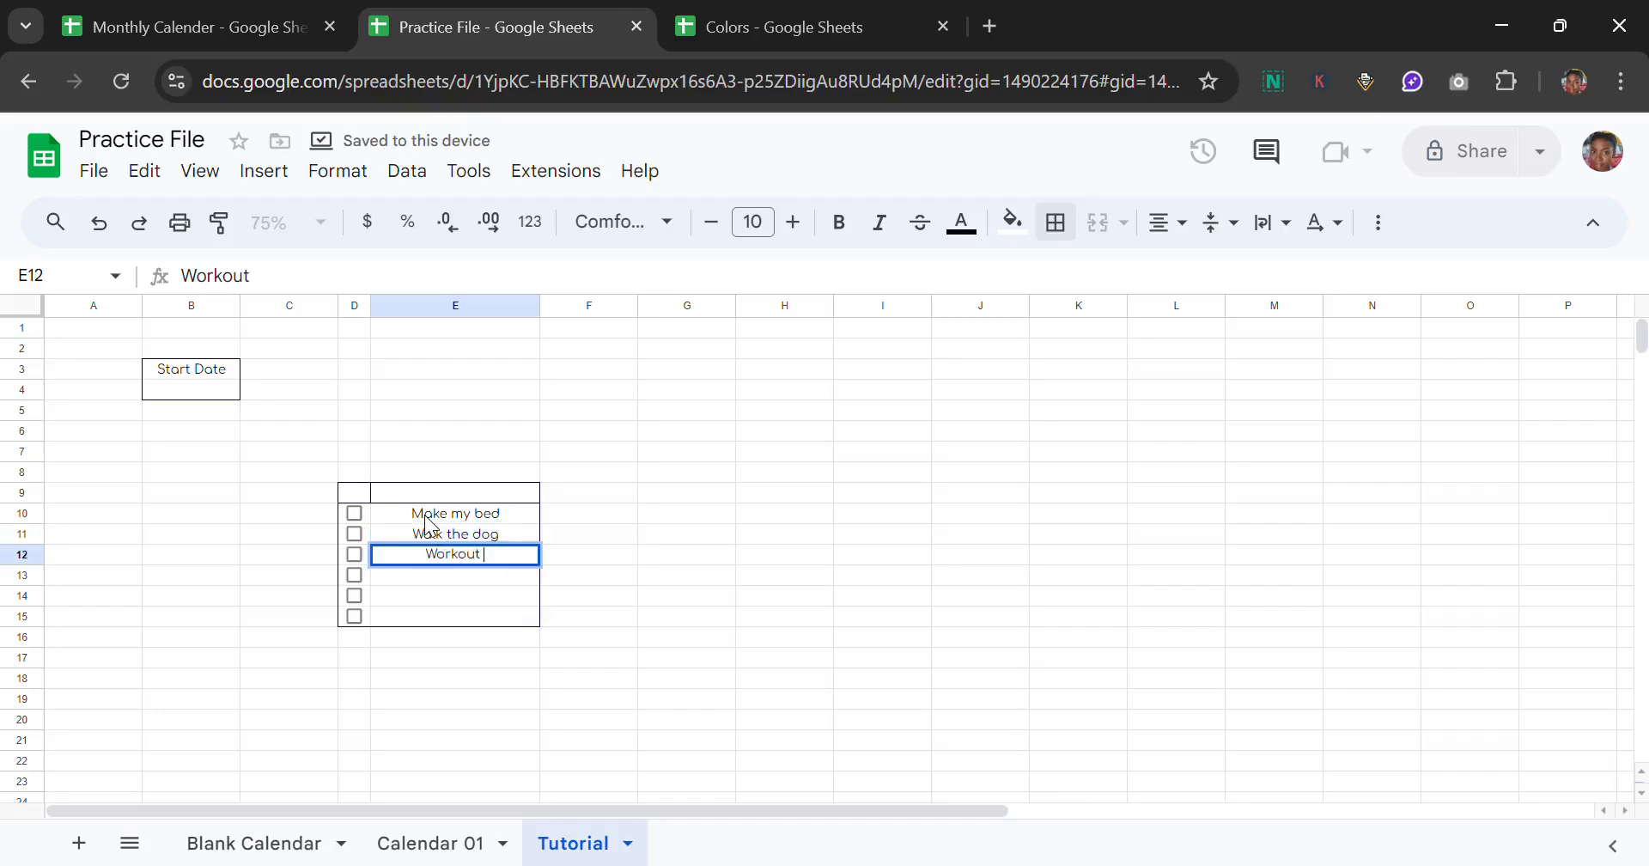
pyautogui.write(' hour')
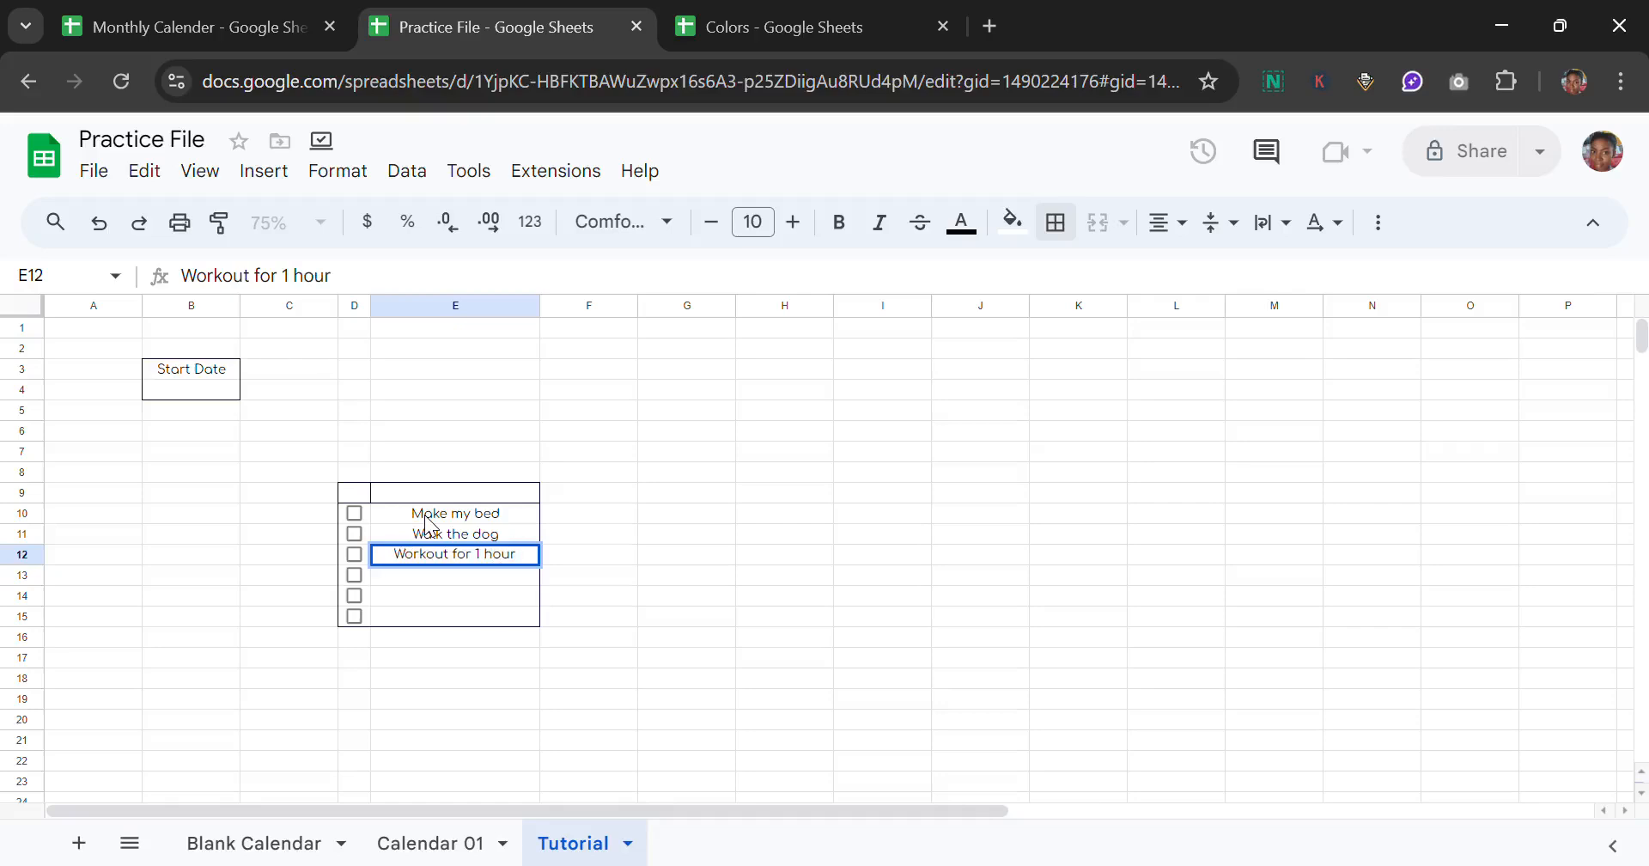
pyautogui.press('Return')
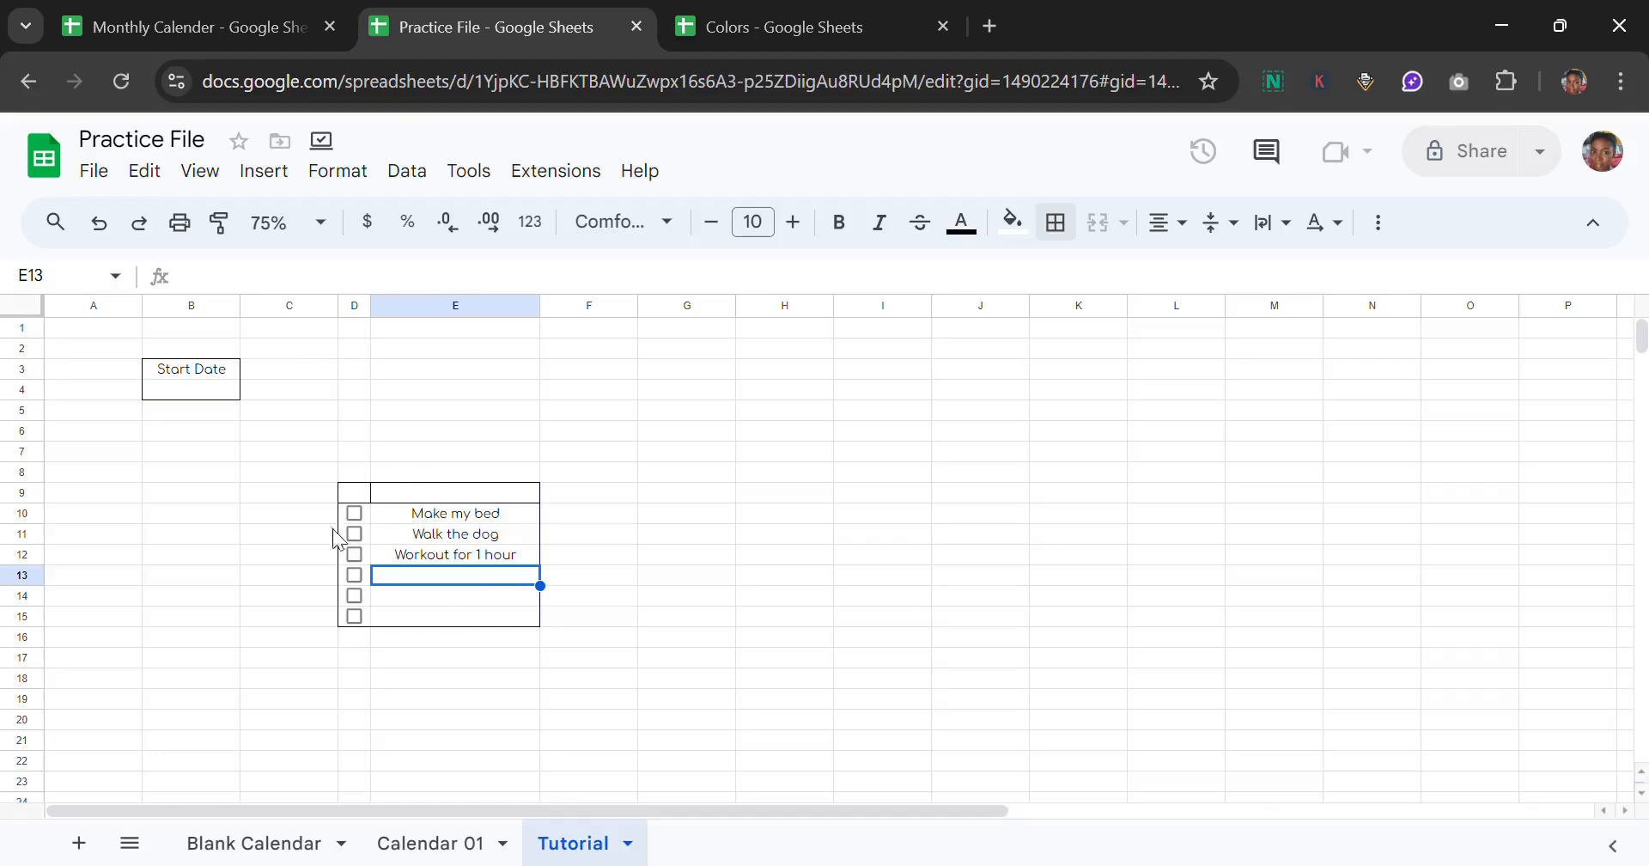
# Step: Enter a sample progress value of 20% in cell D9
pyautogui.click(353, 494)
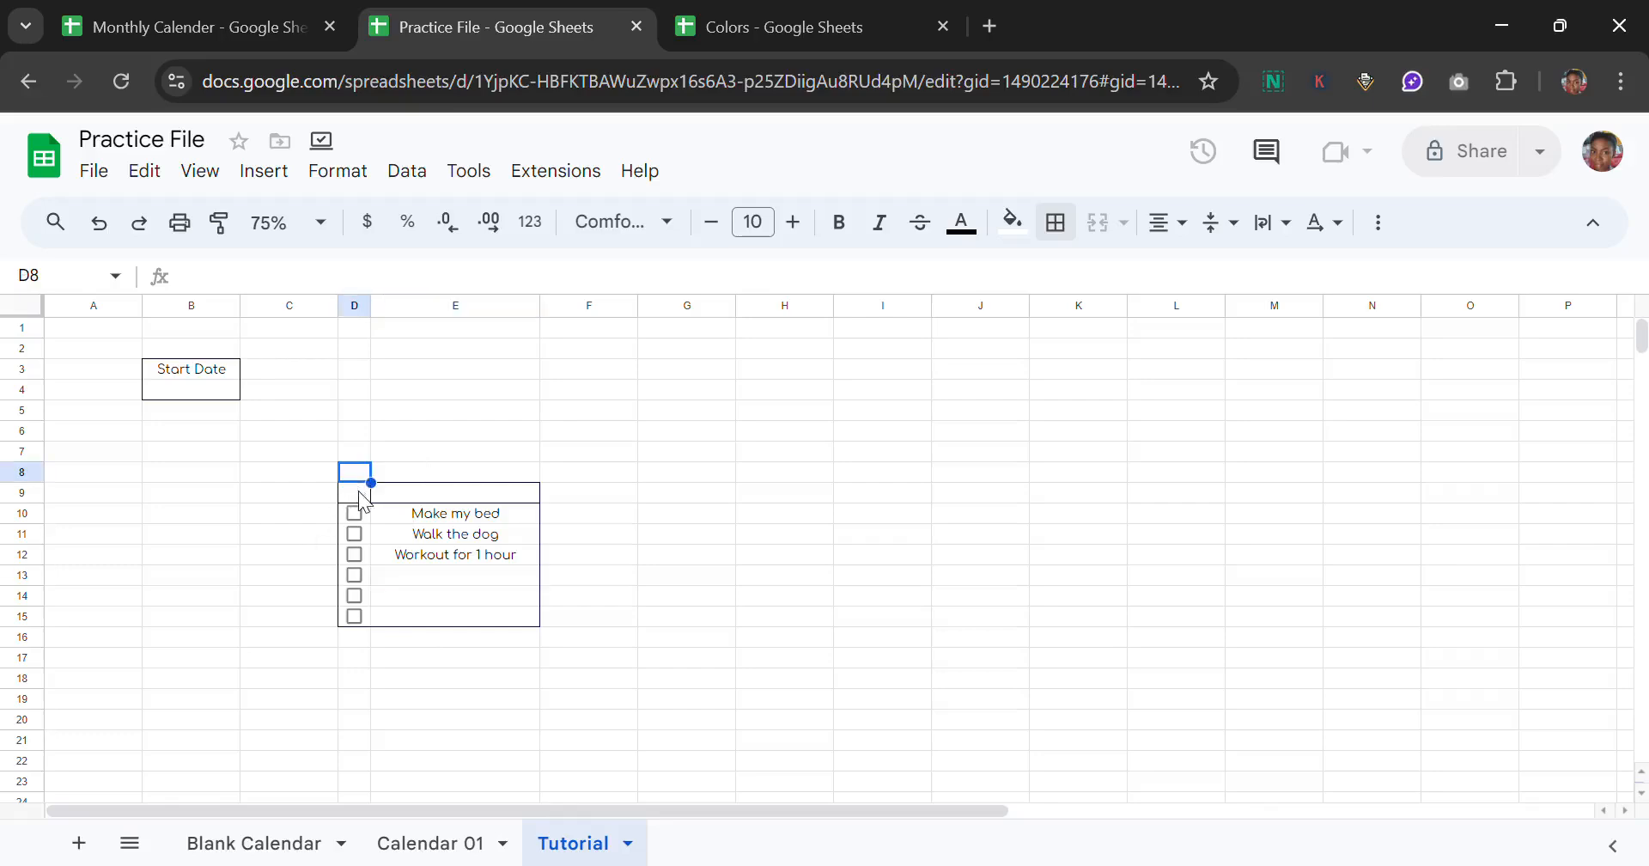
pyautogui.write('2')
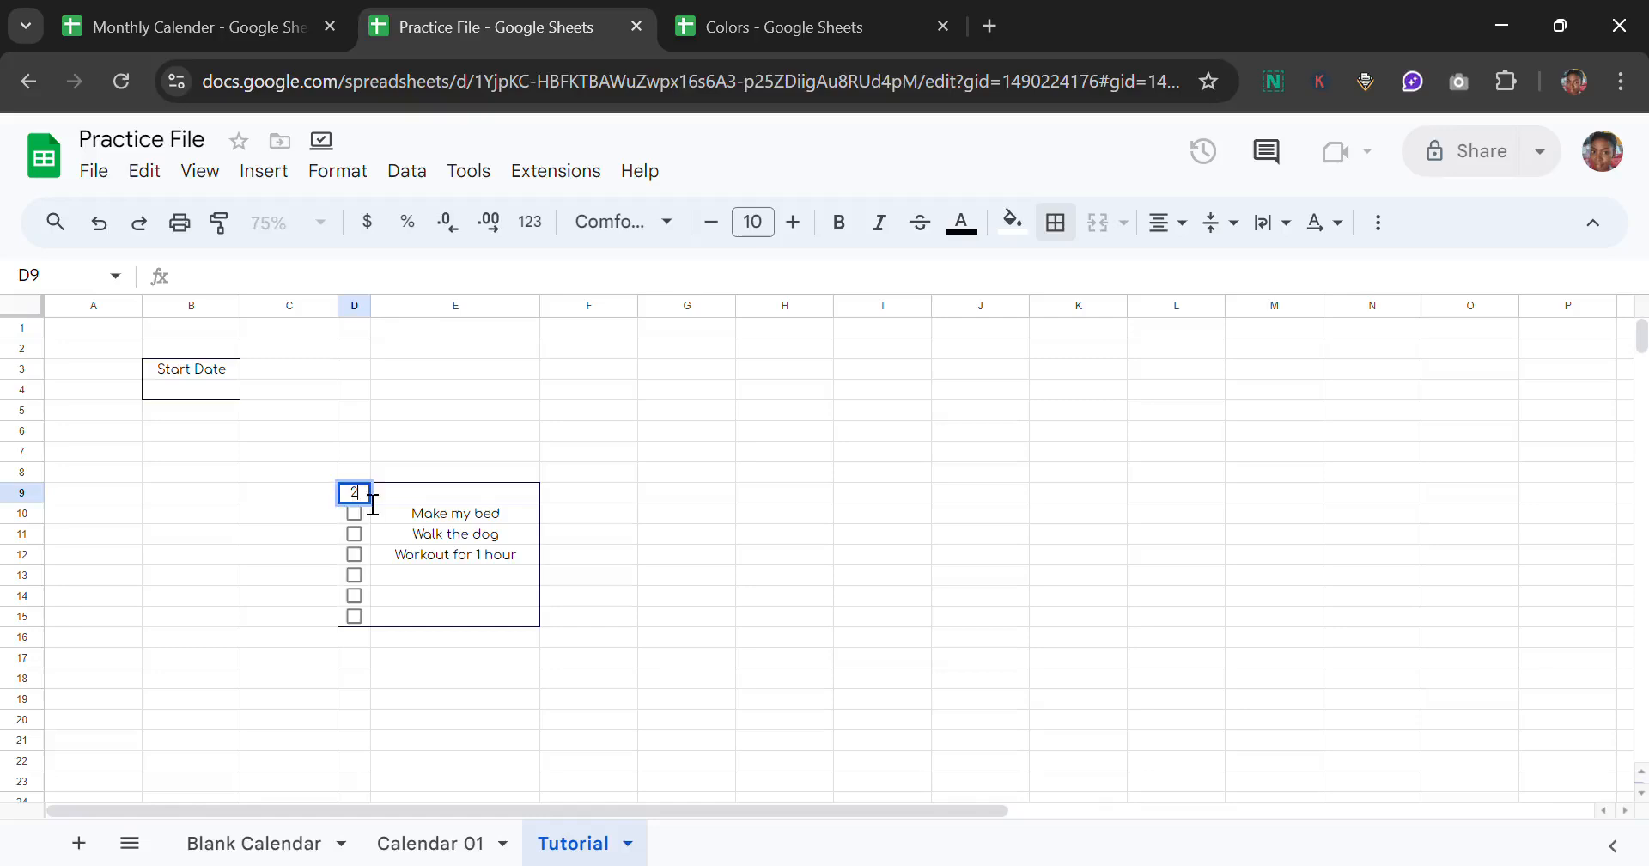
pyautogui.write('0%')
pyautogui.press('Tab')
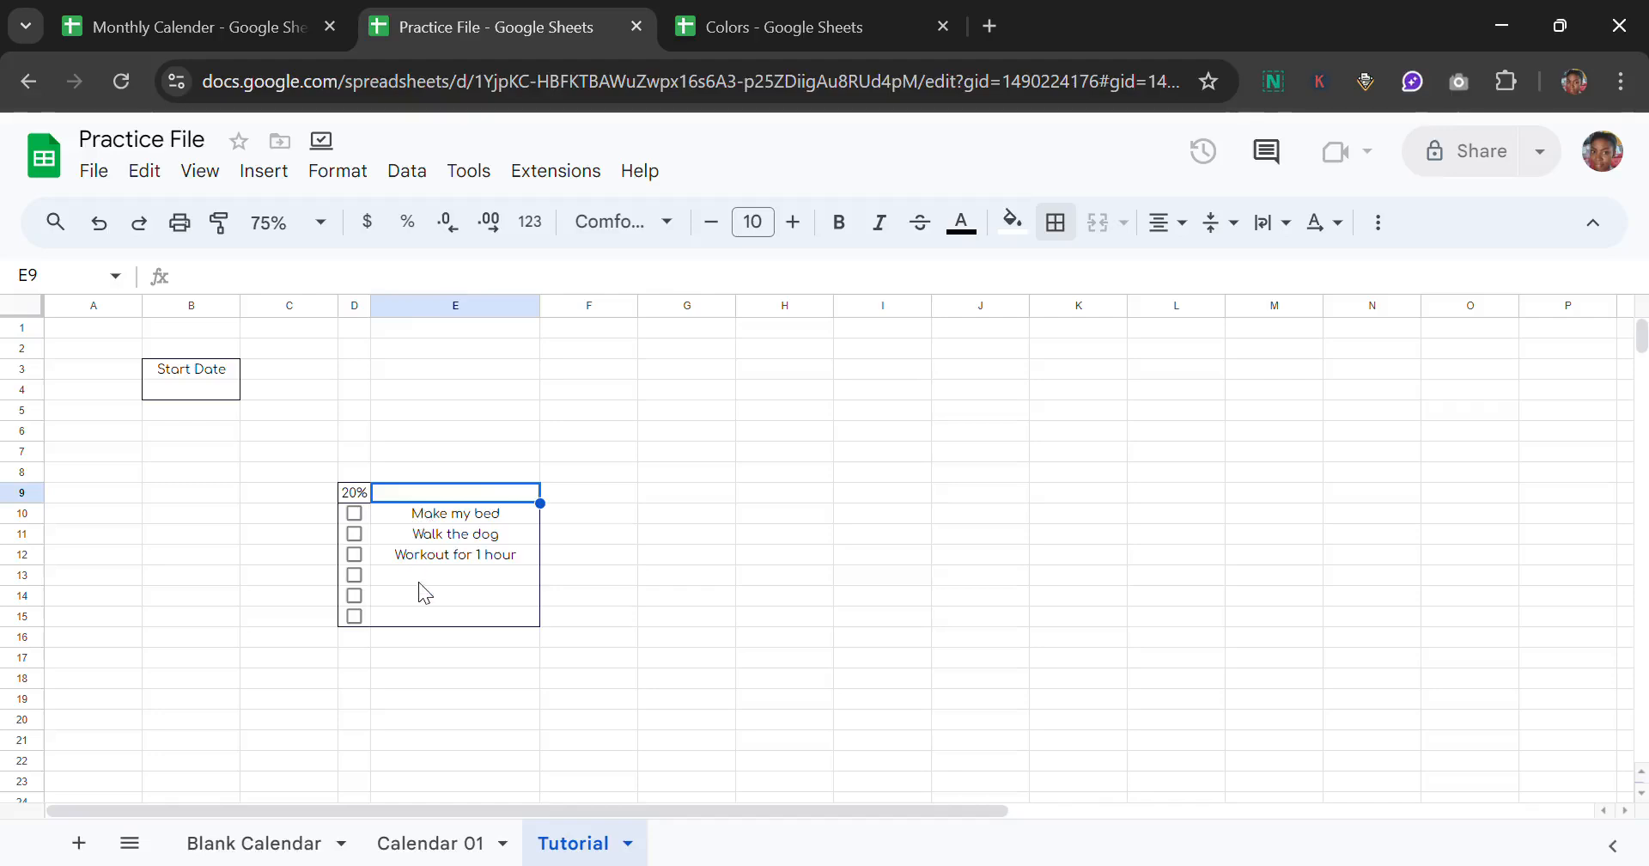
# Step: Copy the SPARKLINE bar formula from cell E9 on the Calendar 01 sheet, leaving the original formula in place
pyautogui.click(448, 845)
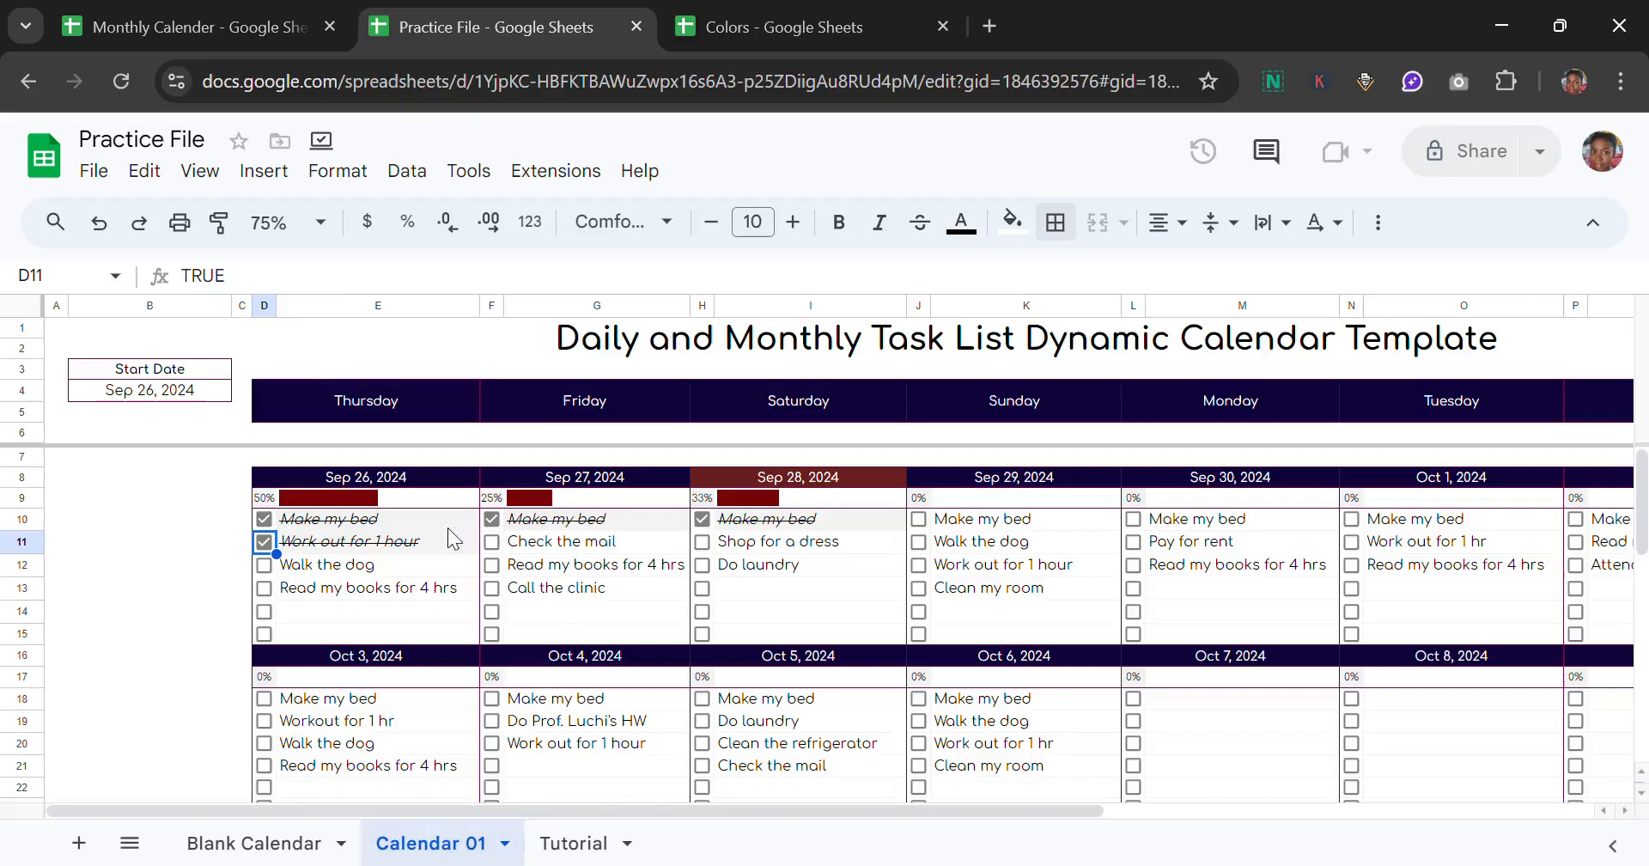
pyautogui.click(386, 500)
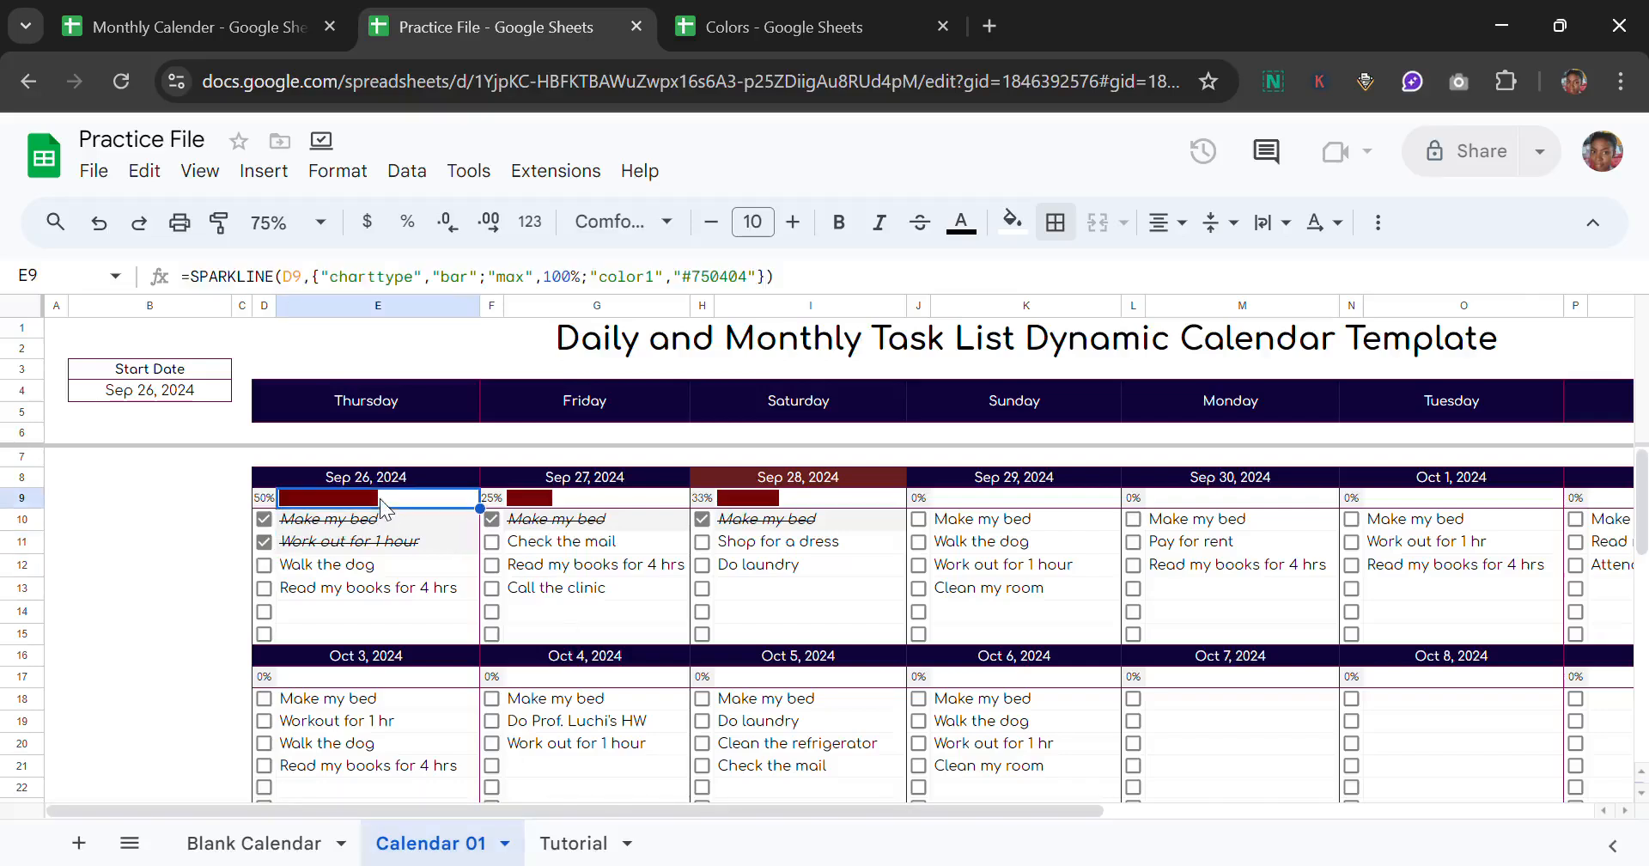
pyautogui.click(808, 289)
pyautogui.moveTo(808, 288); pyautogui.dragTo(183, 295)
pyautogui.hotkey('ctrl', 'c')
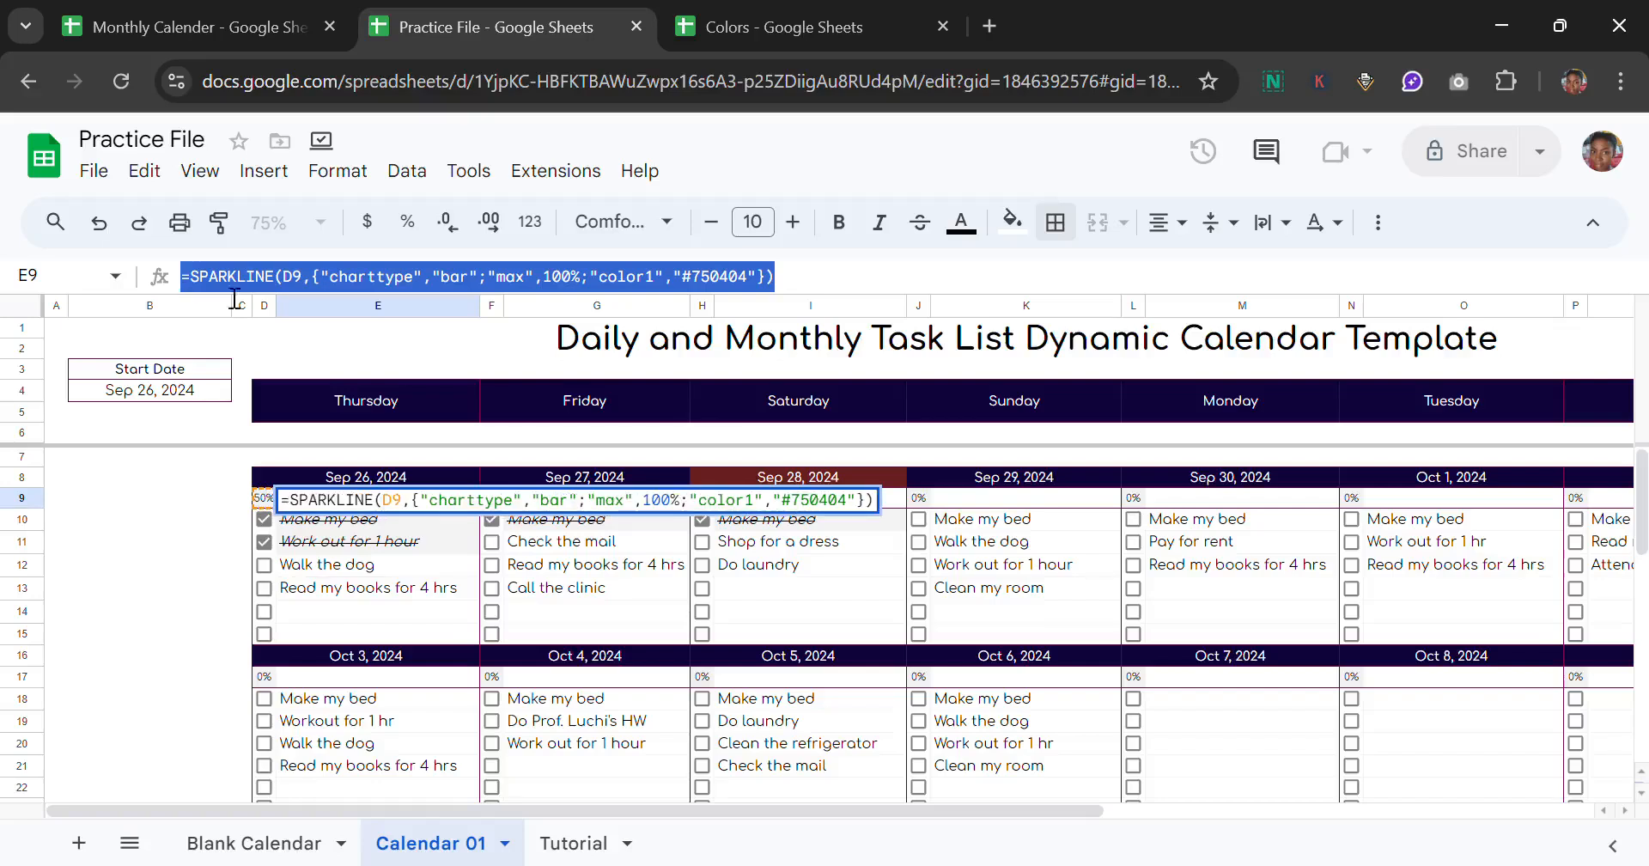
pyautogui.click(825, 282)
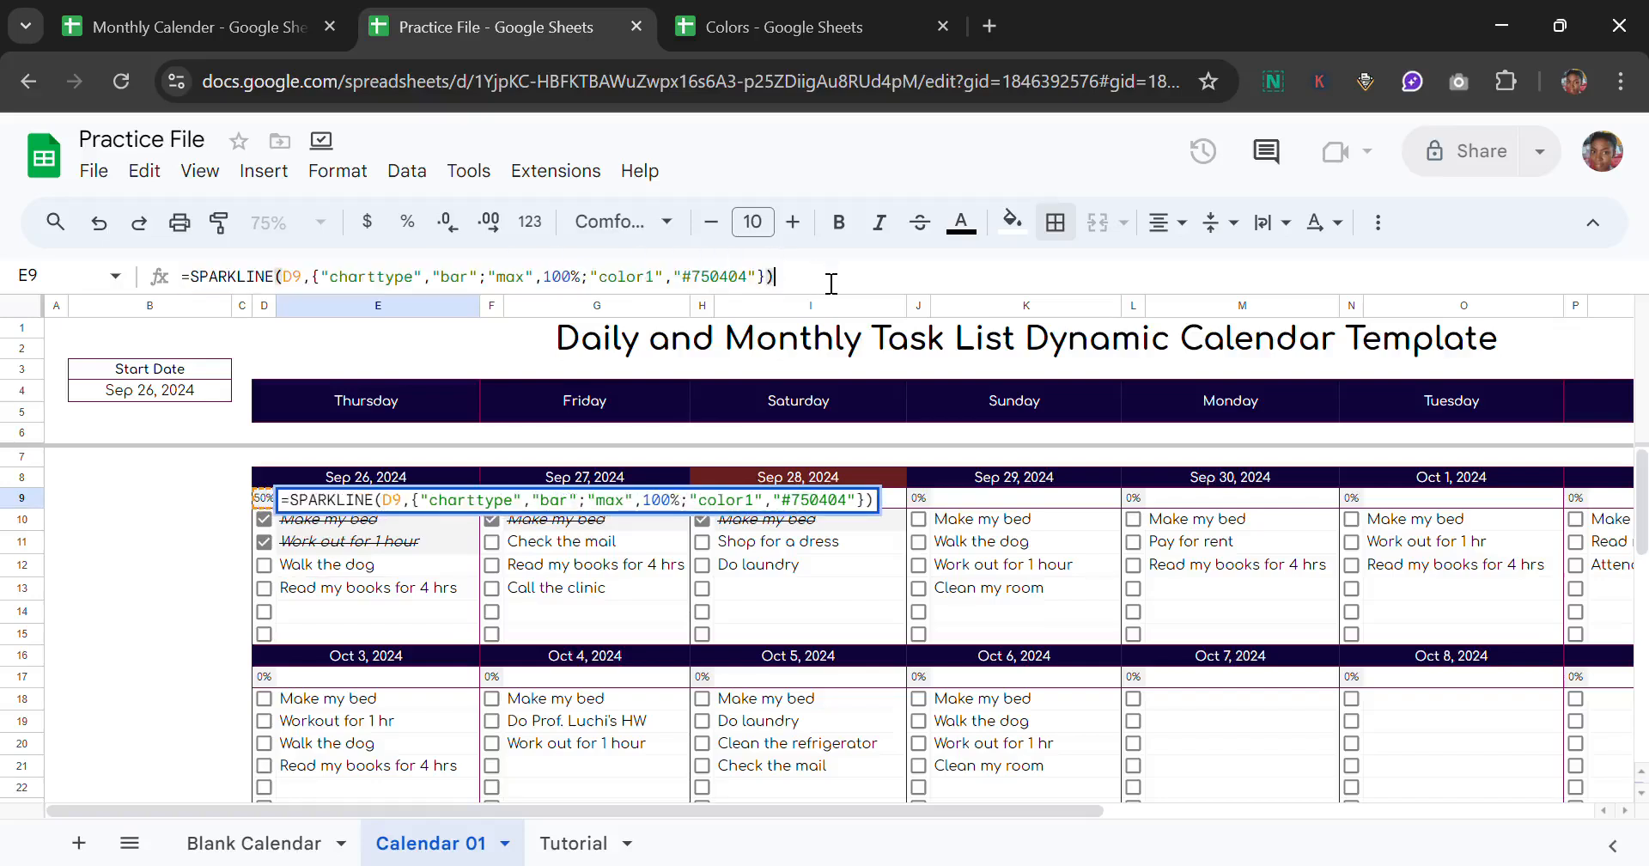
pyautogui.press('Return')
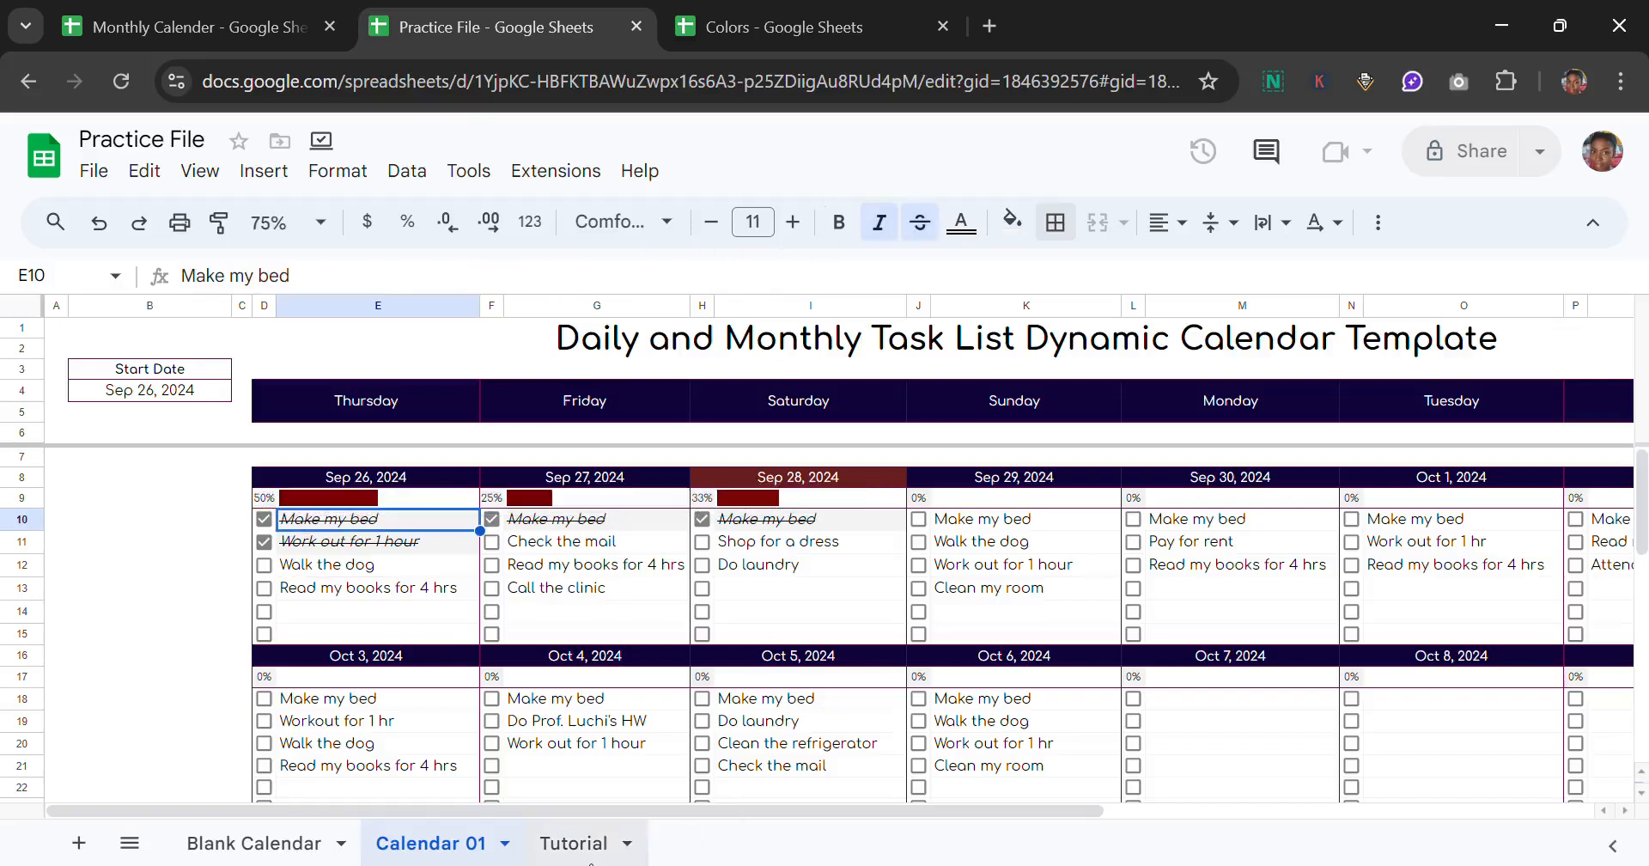
# Step: Paste the copied SPARKLINE bar formula after an equals sign in cell E9 of the Tutorial sheet
pyautogui.click(575, 845)
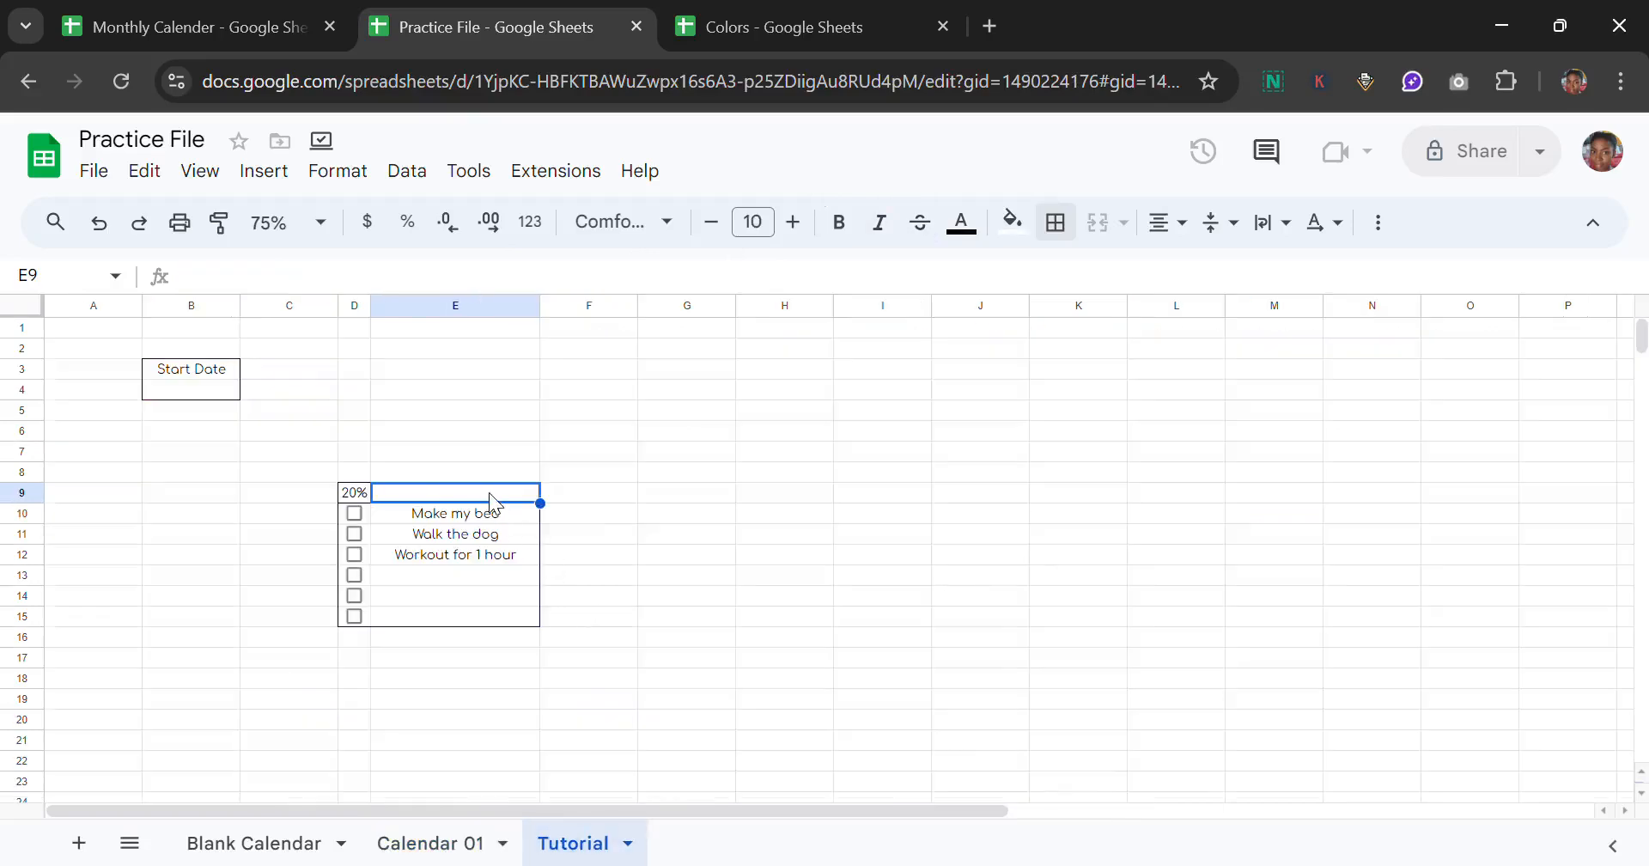
pyautogui.write('=')
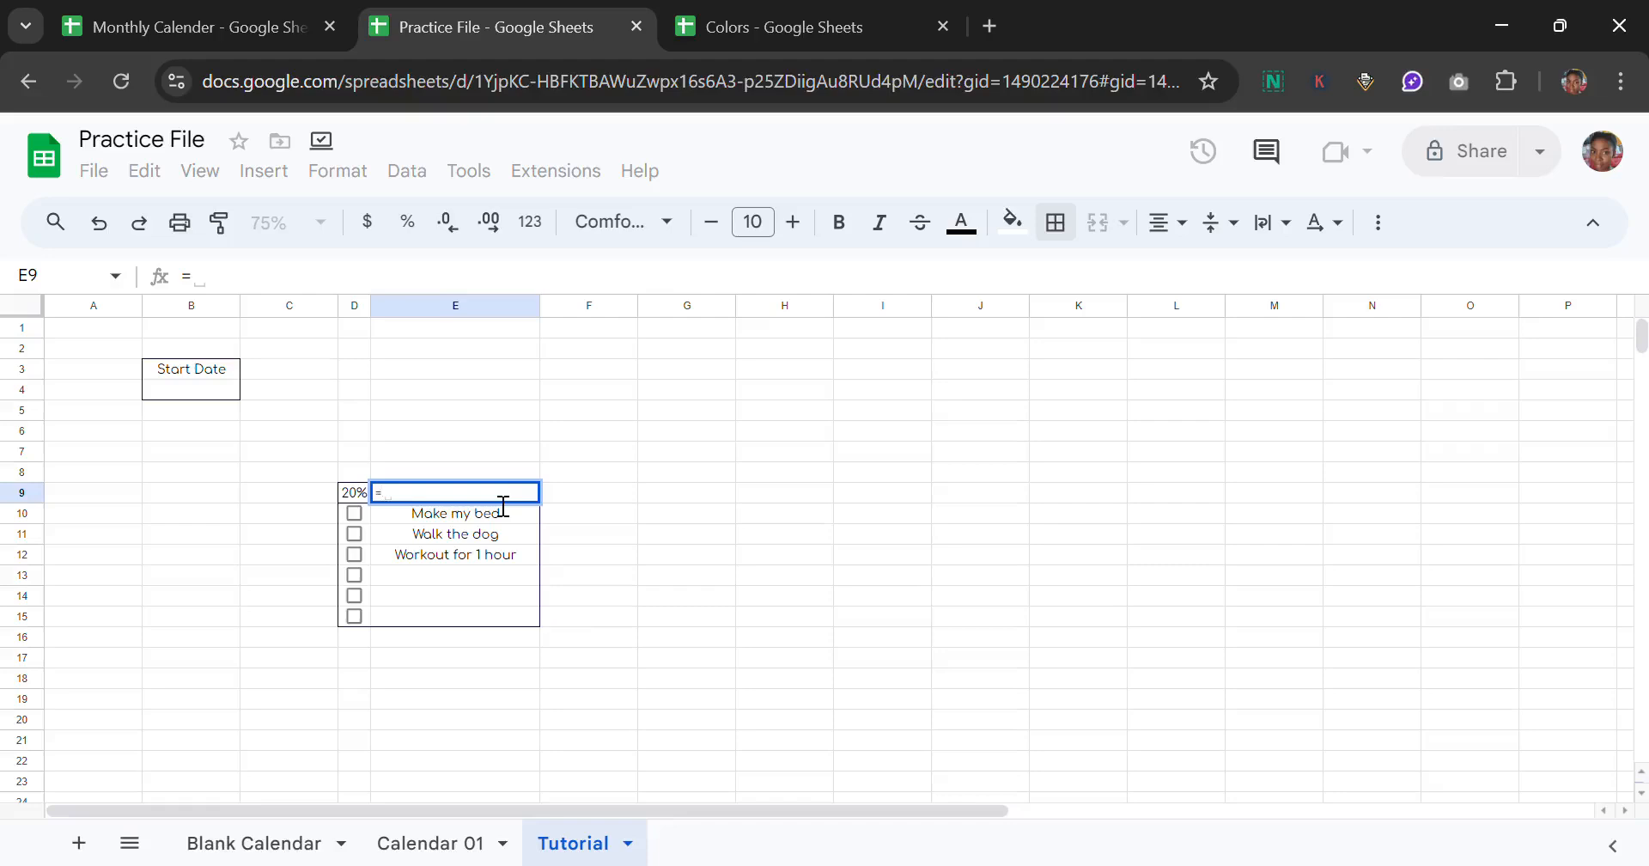
pyautogui.hotkey('ctrl', 'v')
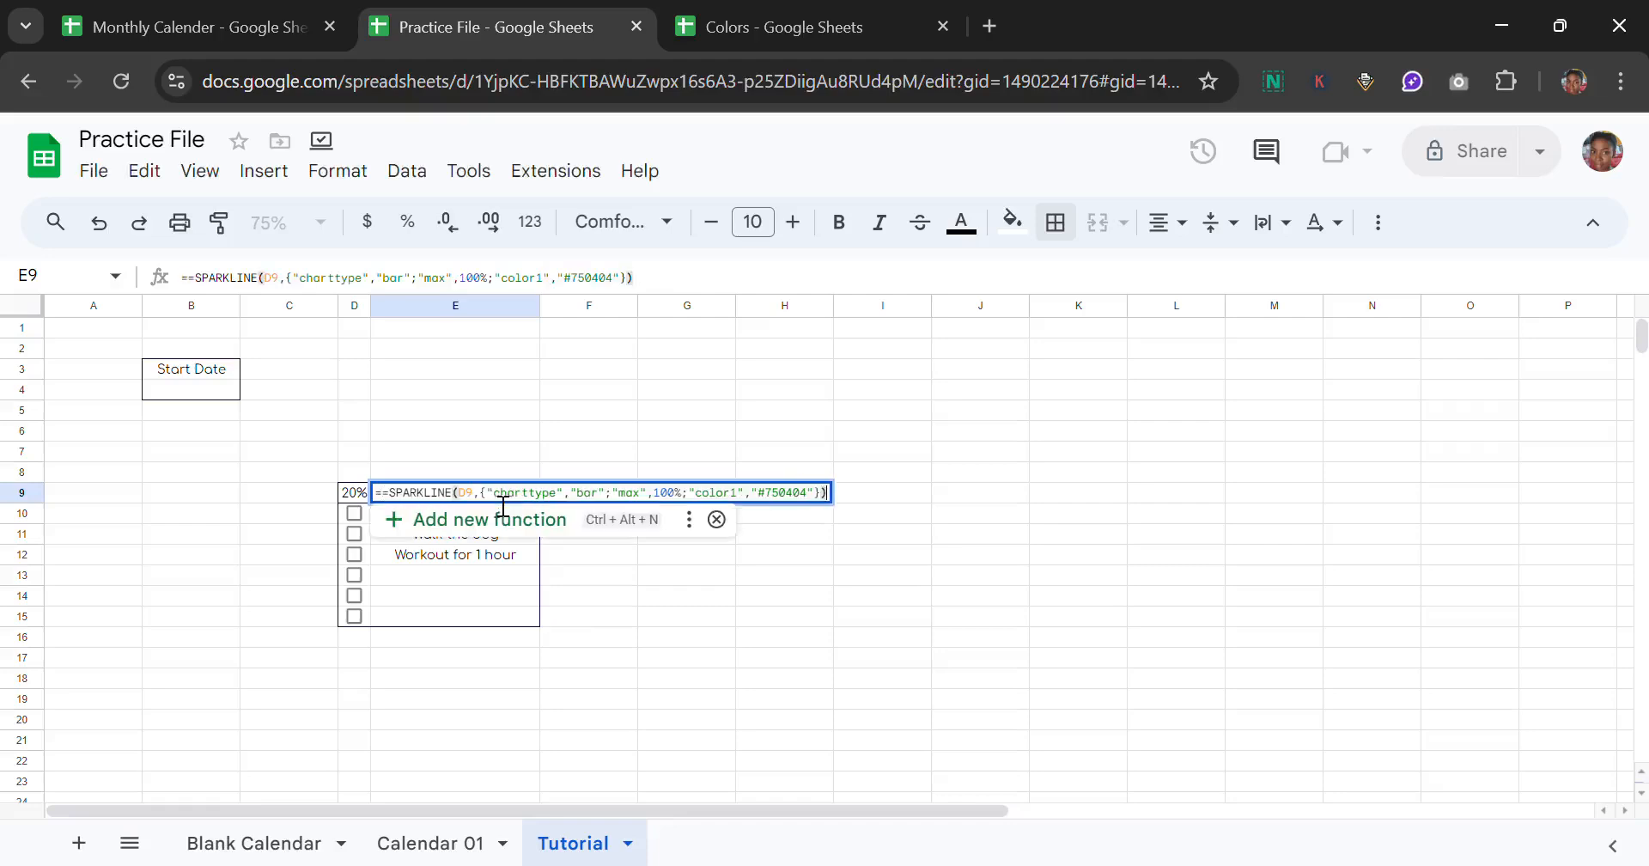
pyautogui.click(706, 296)
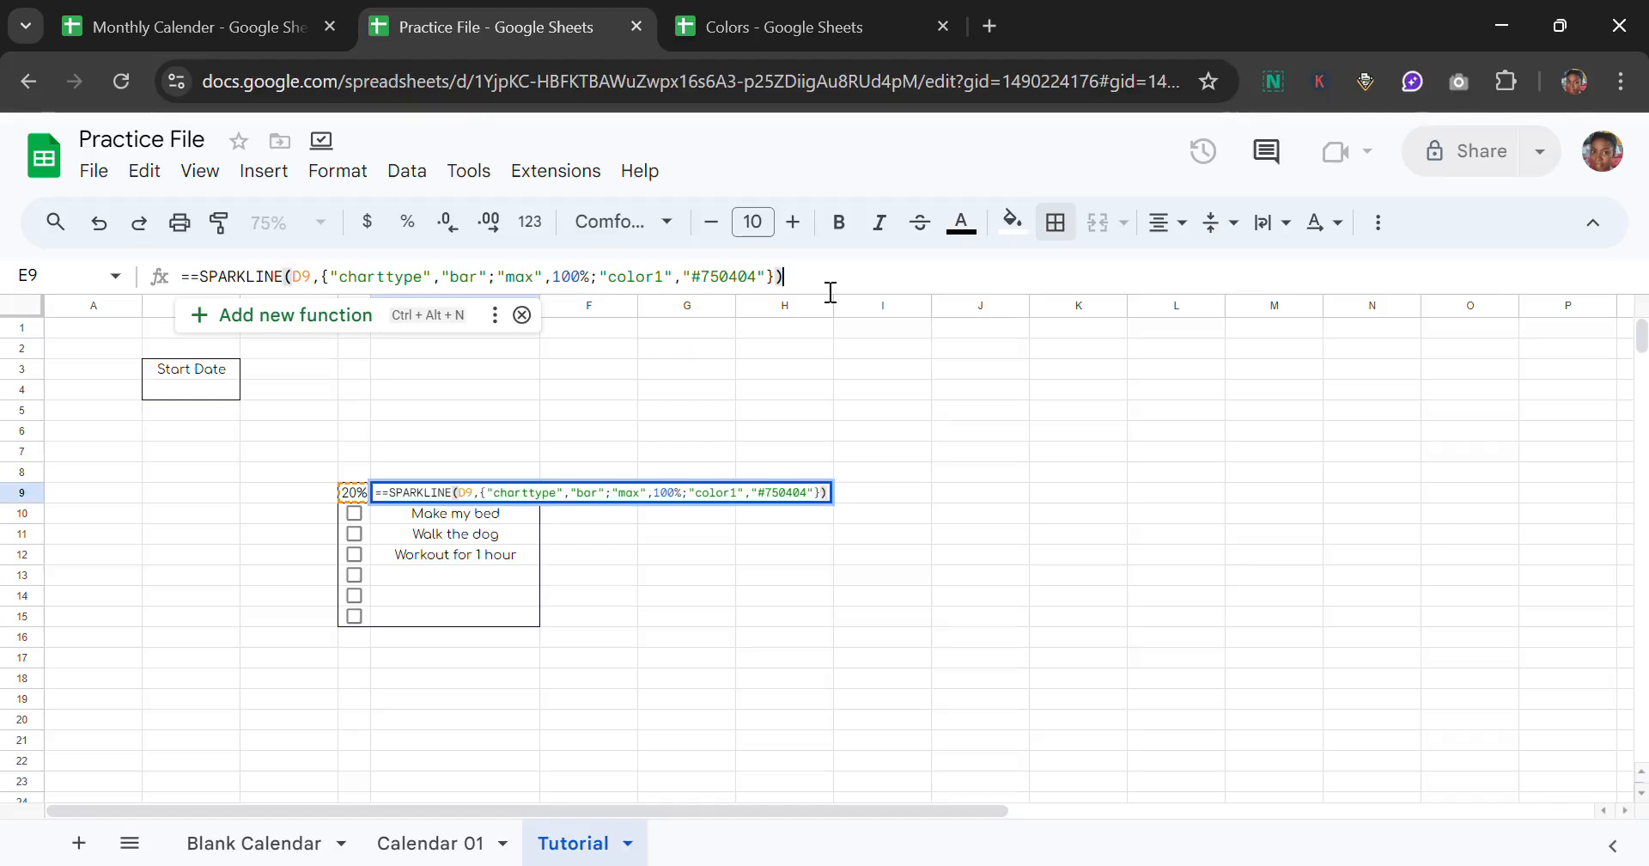
pyautogui.press('Return')
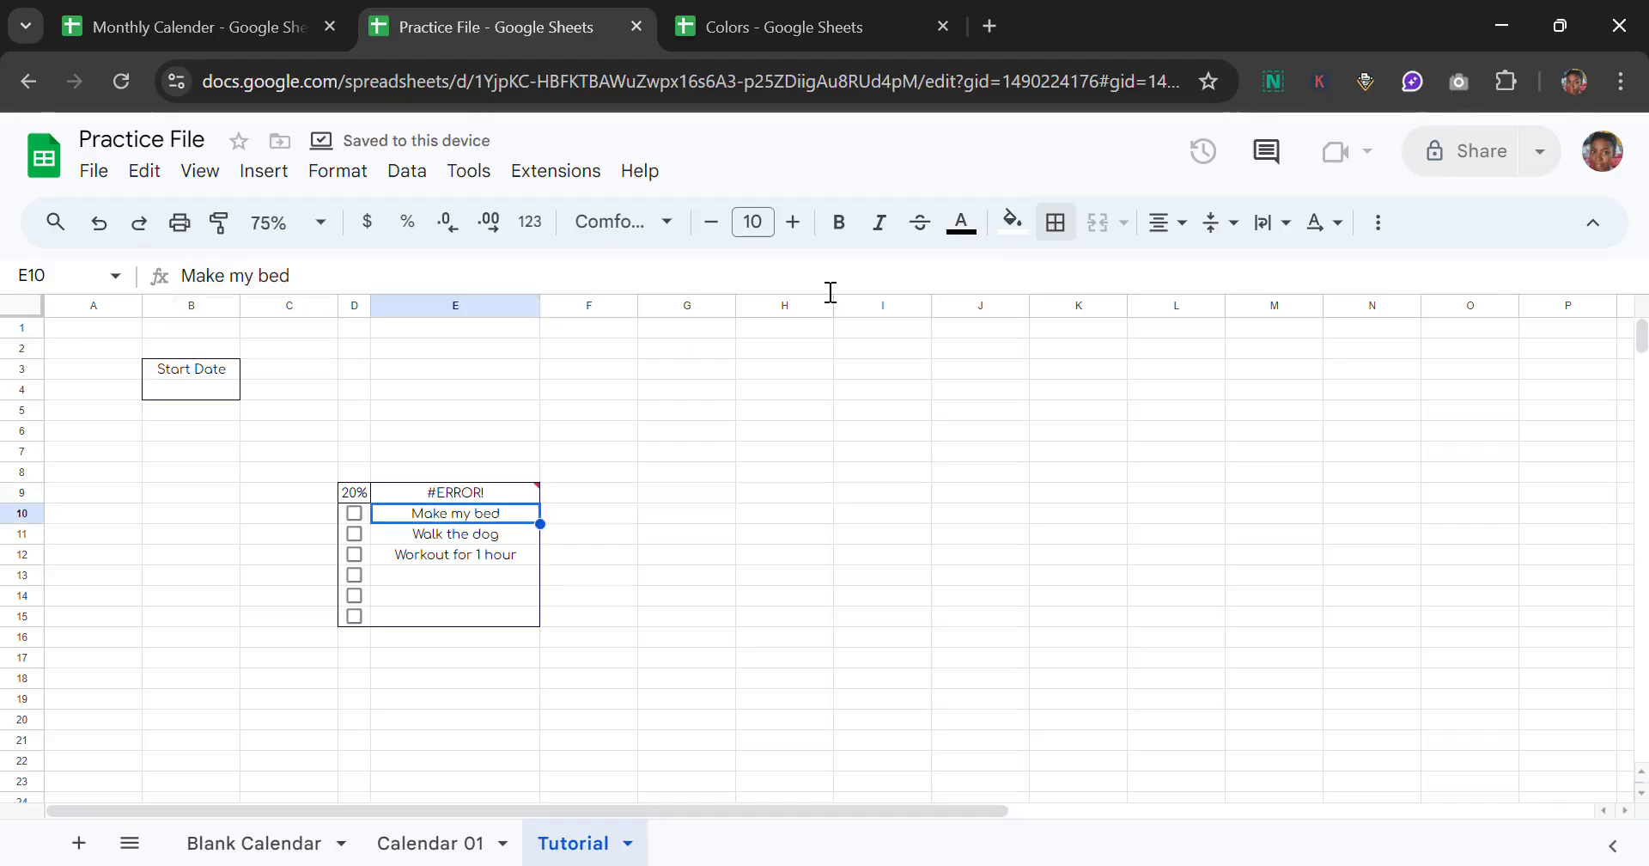
# Step: Remove the duplicate equals sign so E9 reads =SPARKLINE(D9,{"charttype","bar";"max",100%;"color1","#750404"})
pyautogui.click(496, 477)
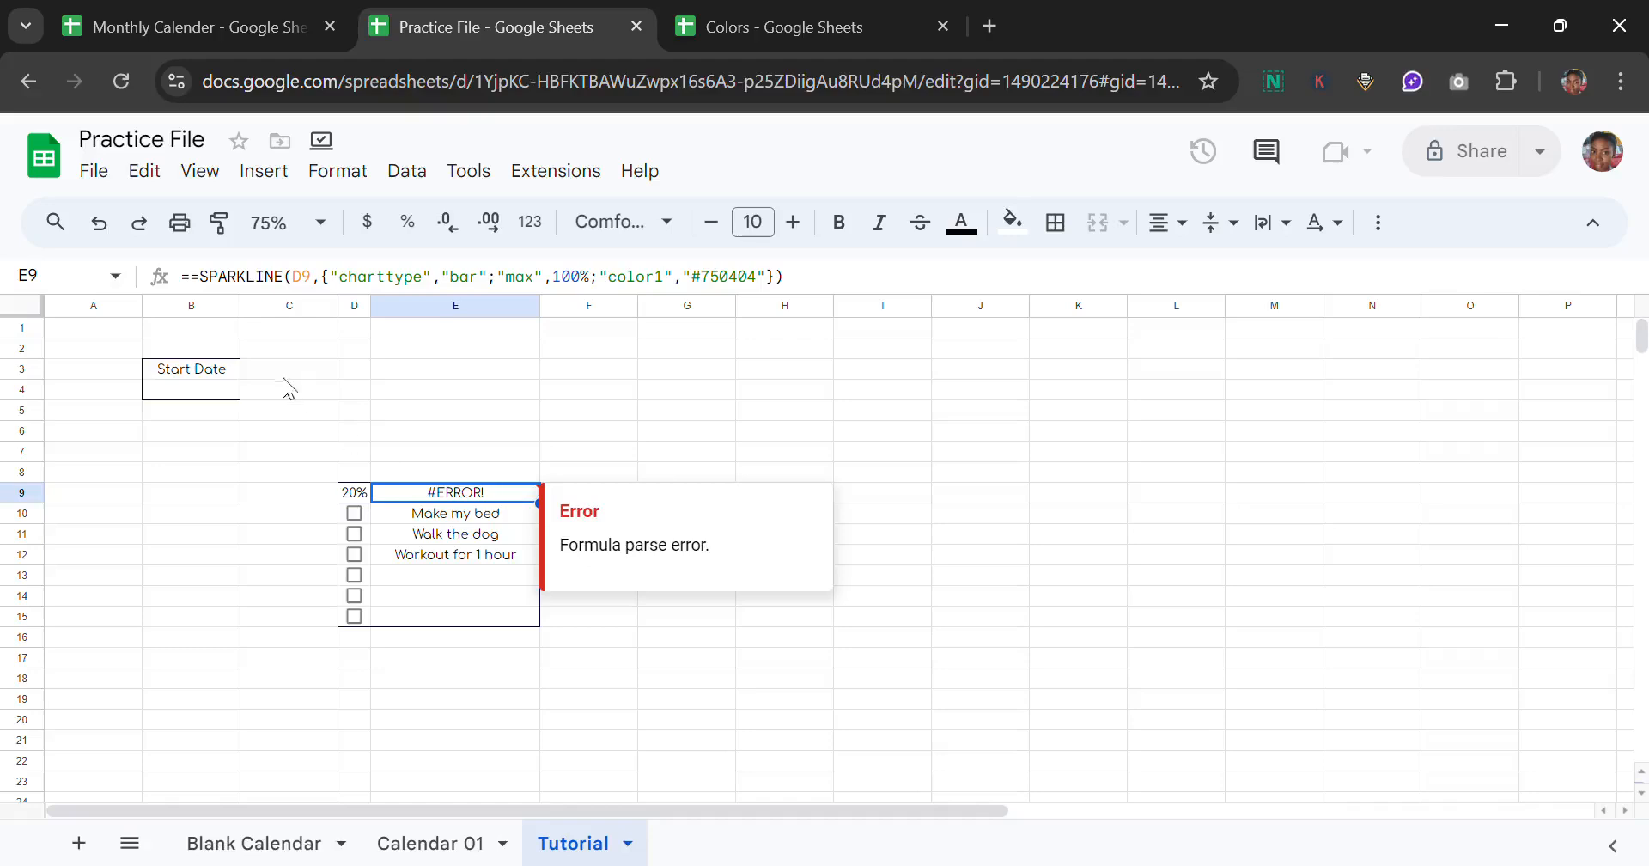
pyautogui.click(202, 278)
pyautogui.press('BackSpace')
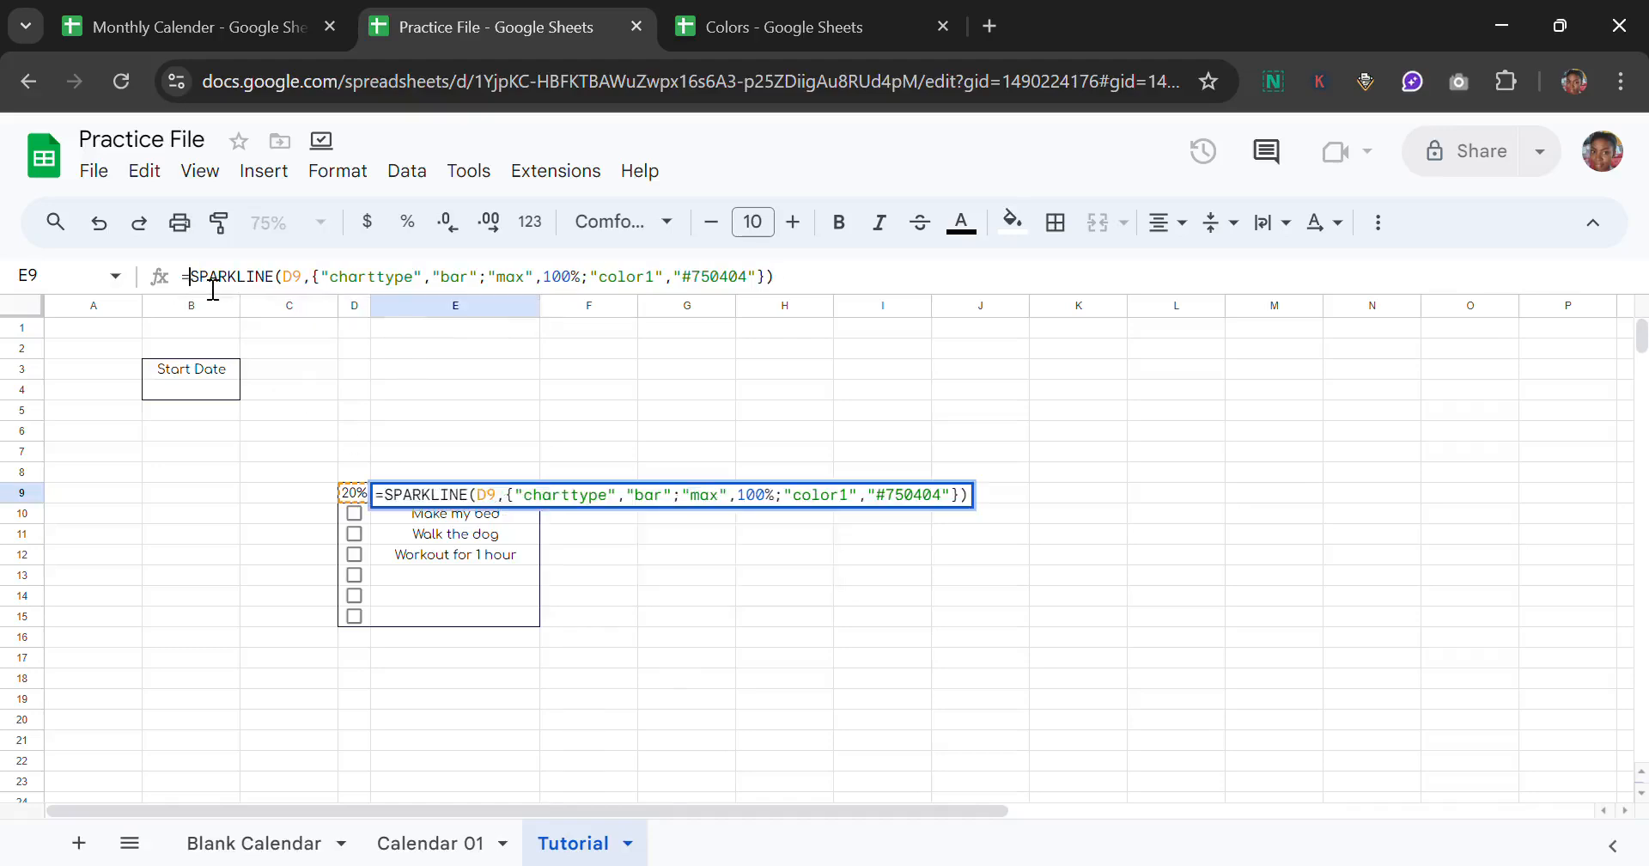
pyautogui.click(839, 278)
pyautogui.press('Return')
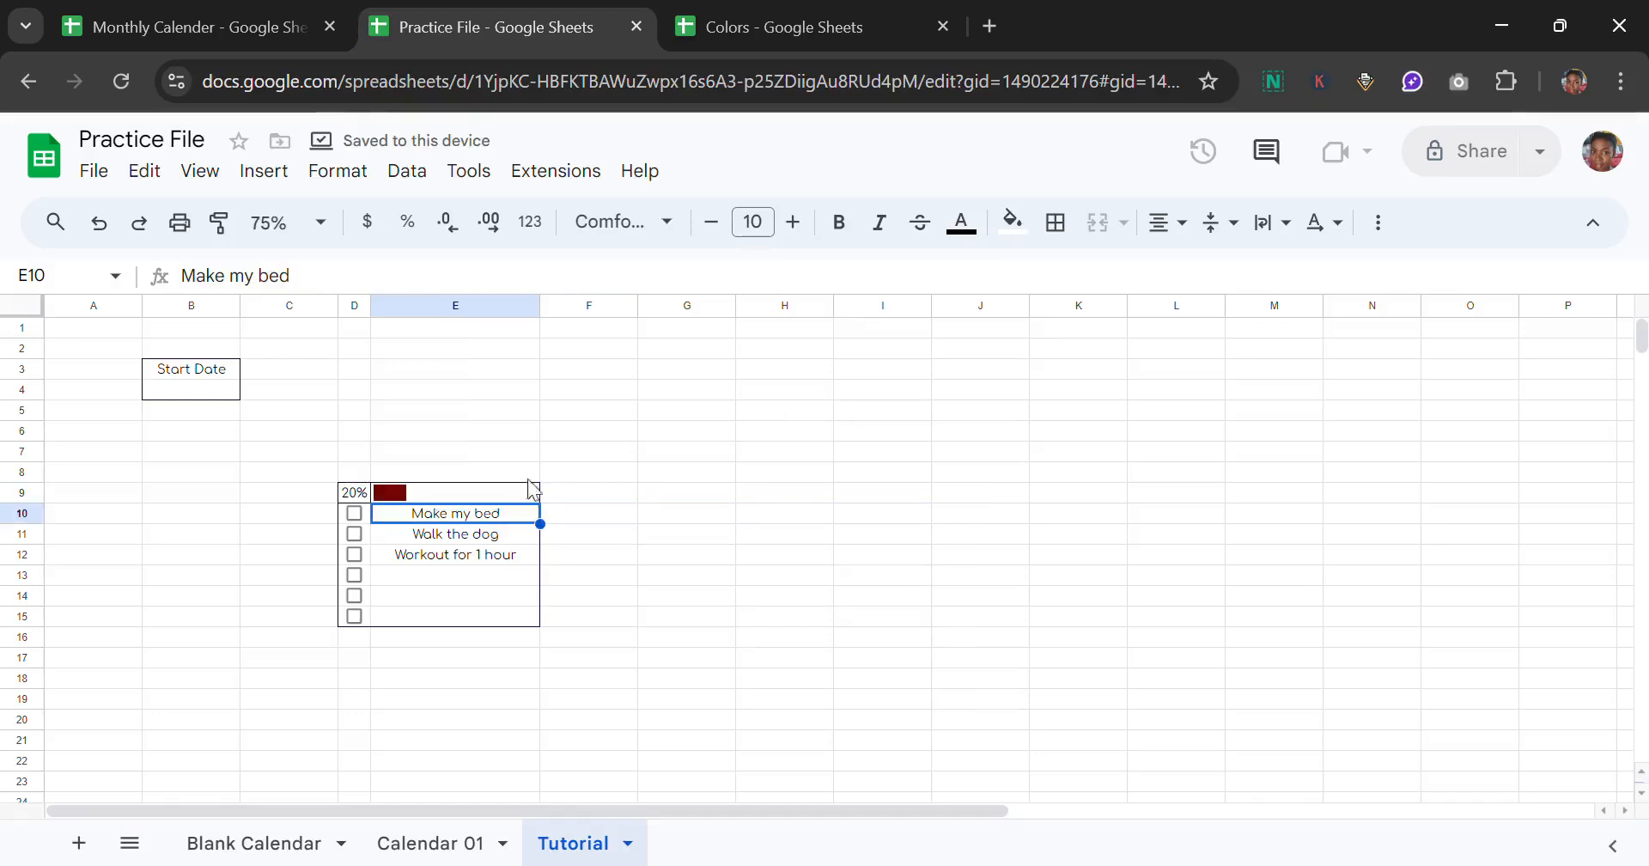
# Step: Copy the full IFERROR progress percentage formula from cell D9 on the Calendar 01 sheet
pyautogui.click(350, 496)
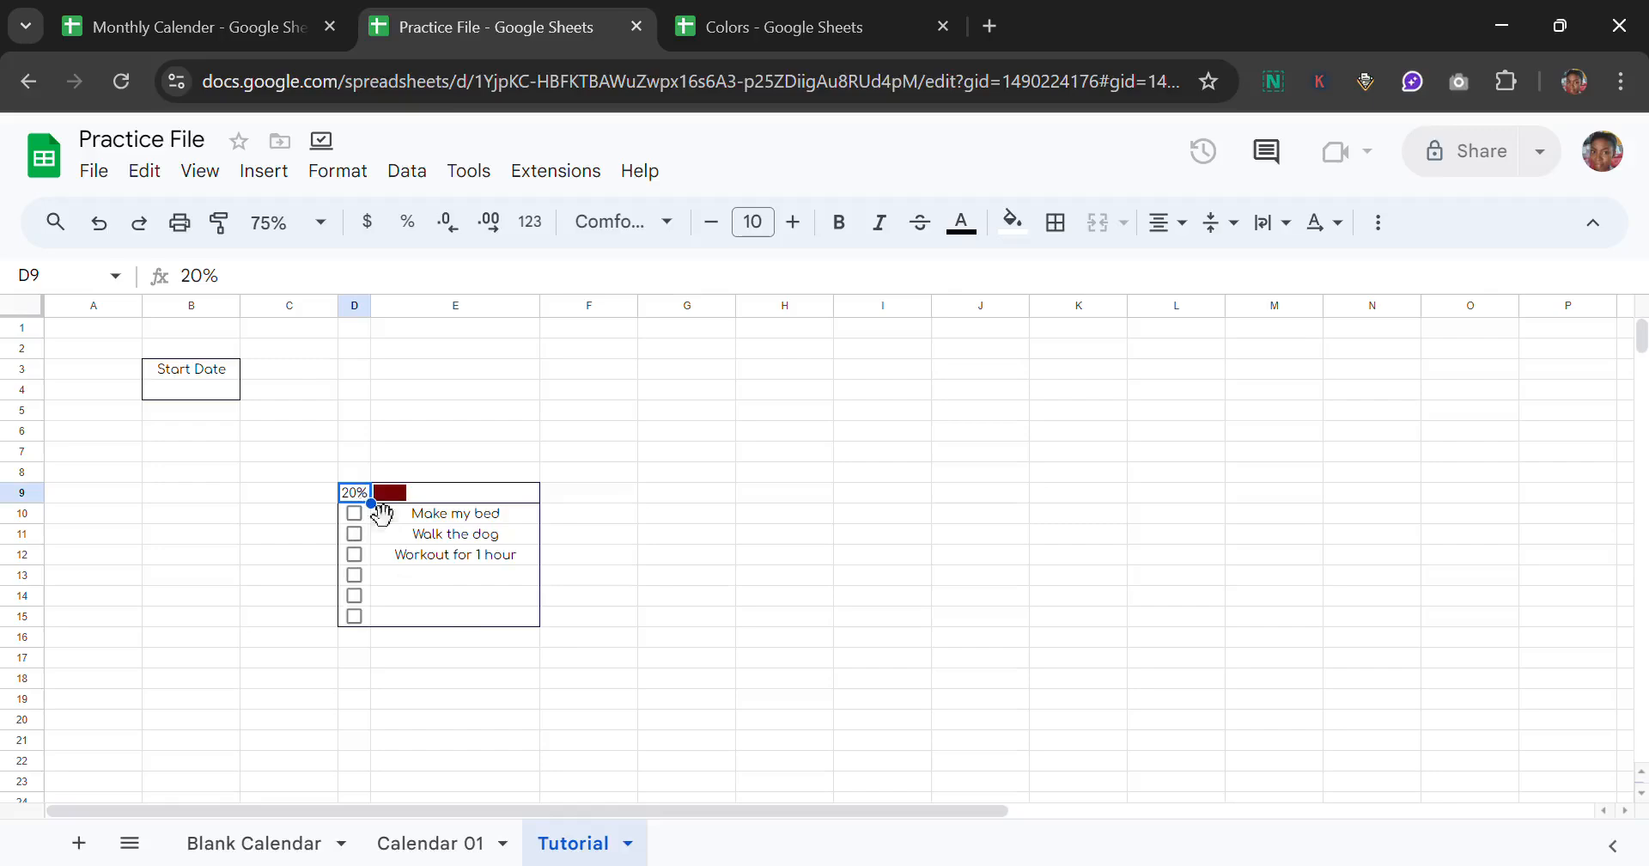
pyautogui.click(423, 843)
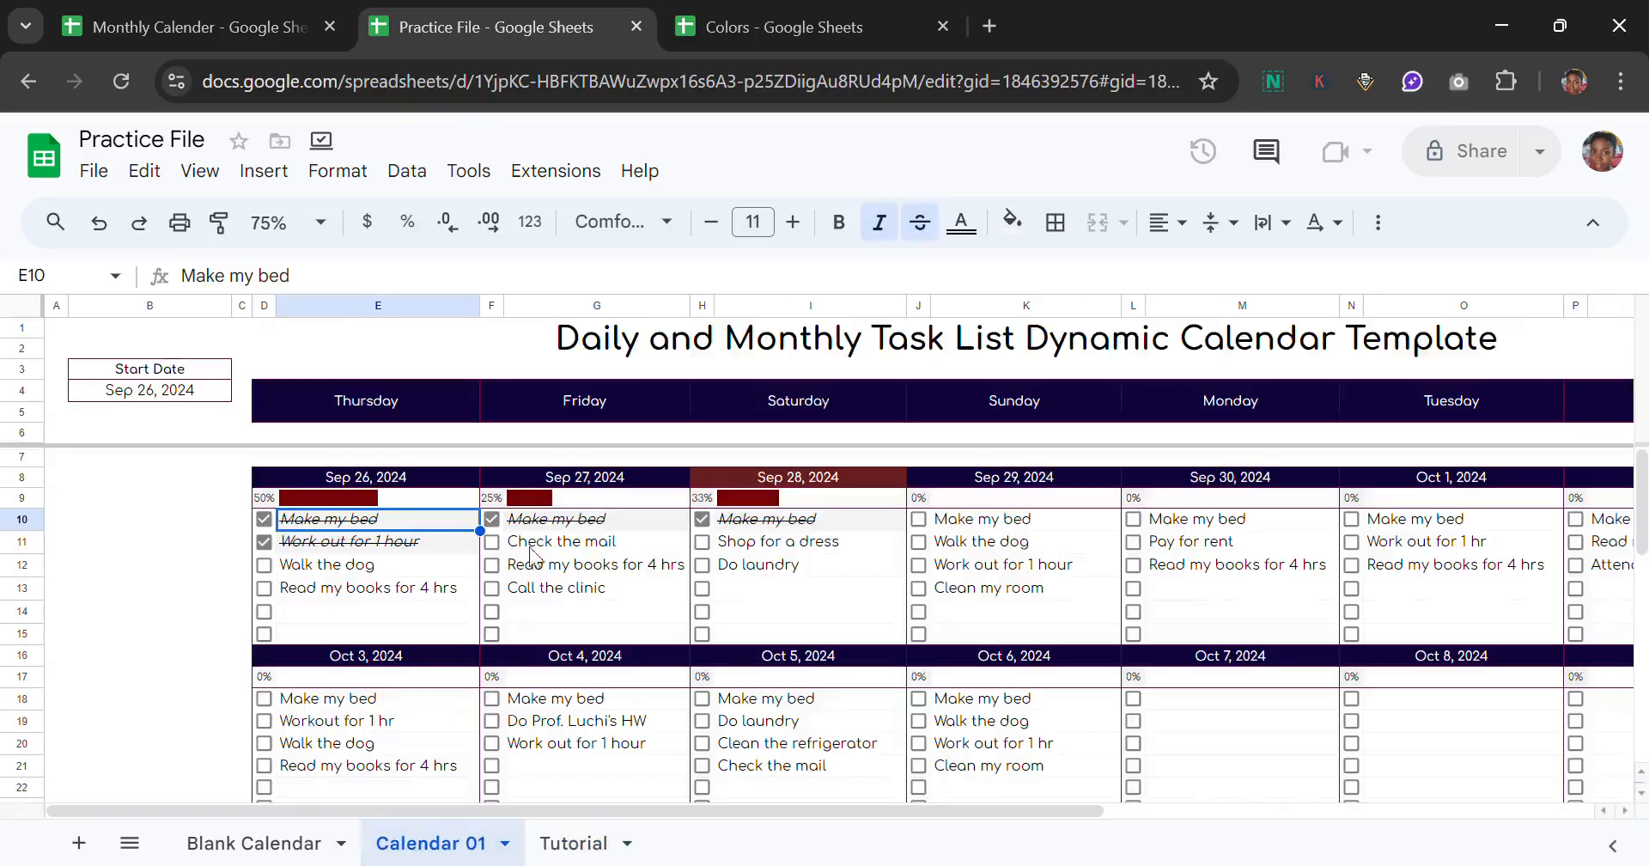
pyautogui.click(268, 498)
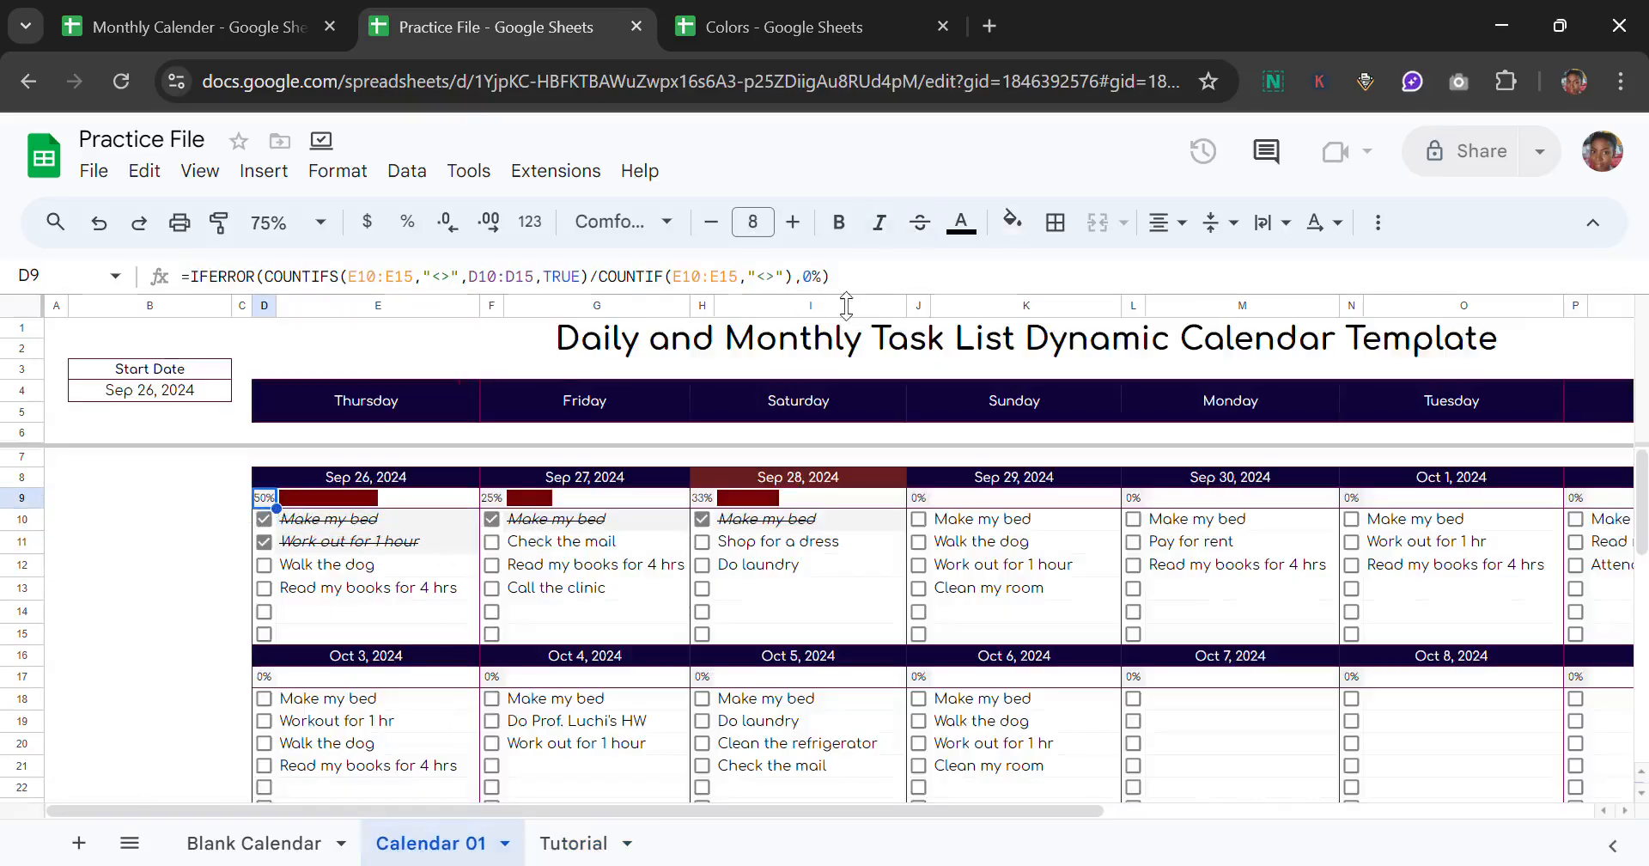
pyautogui.click(829, 276)
pyautogui.moveTo(830, 275); pyautogui.dragTo(196, 284)
pyautogui.hotkey('ctrl', 'c')
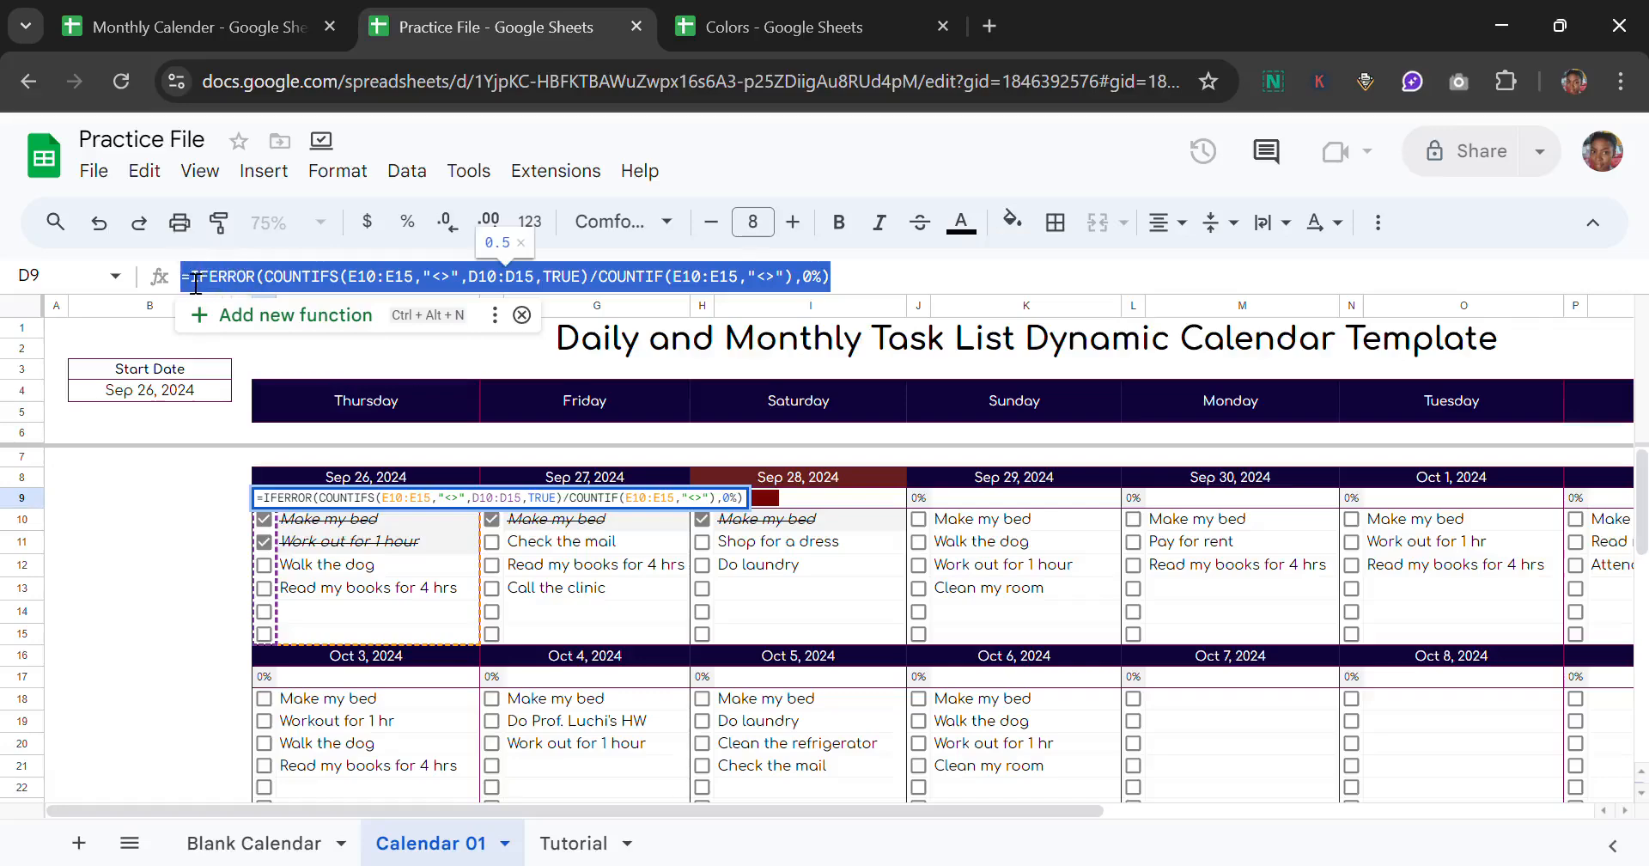
# Step: Replace the sample percentage in cell D9 of the Tutorial sheet with the copied IFERROR formula
pyautogui.click(593, 840)
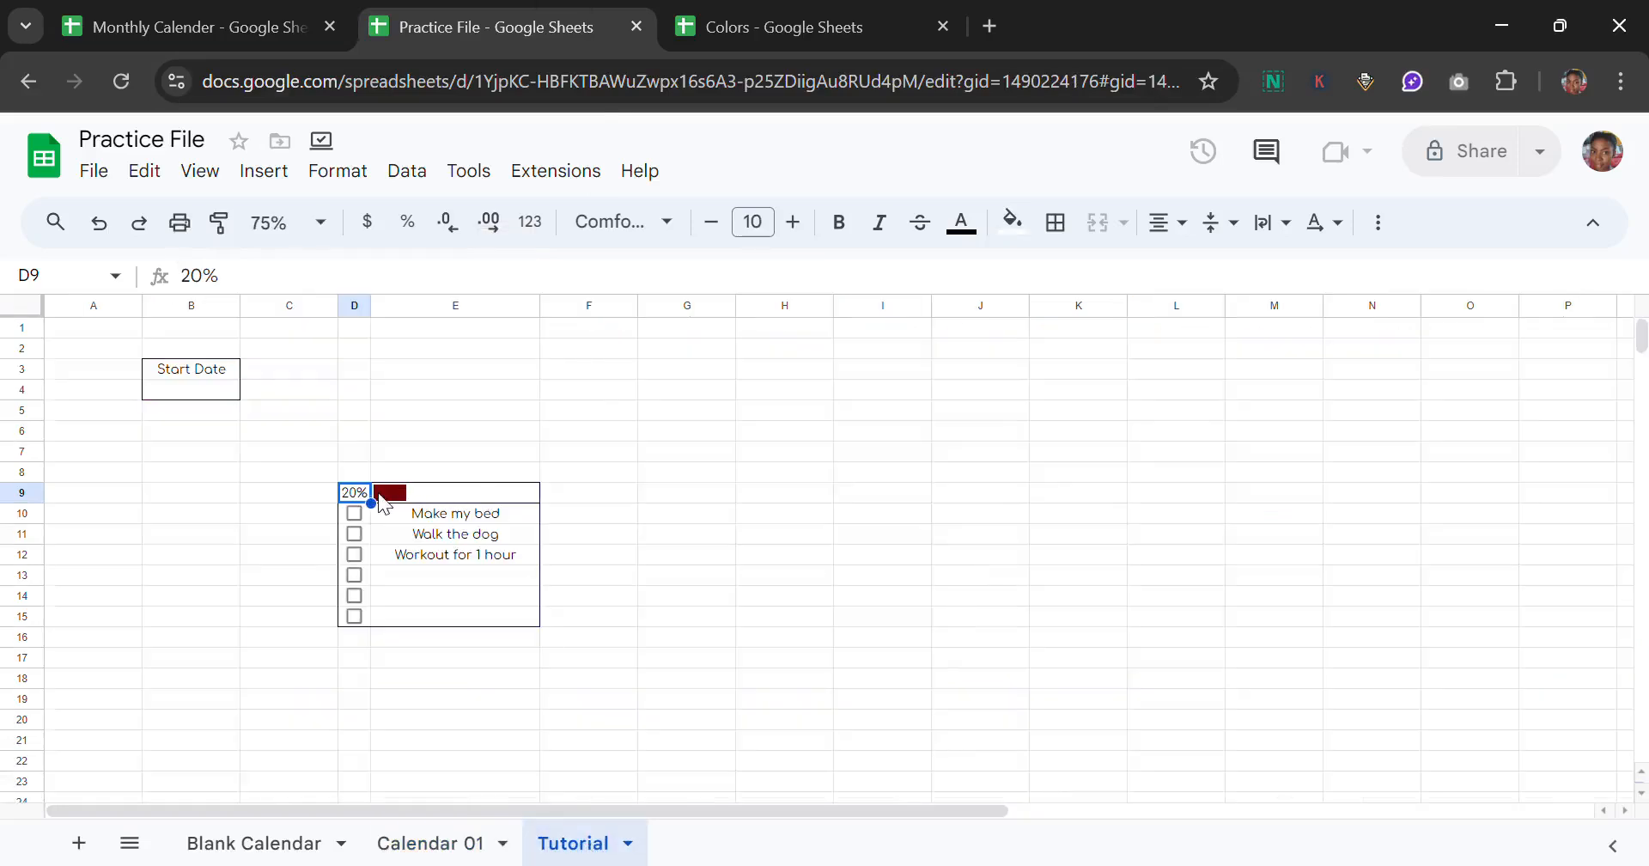
pyautogui.press('F2')
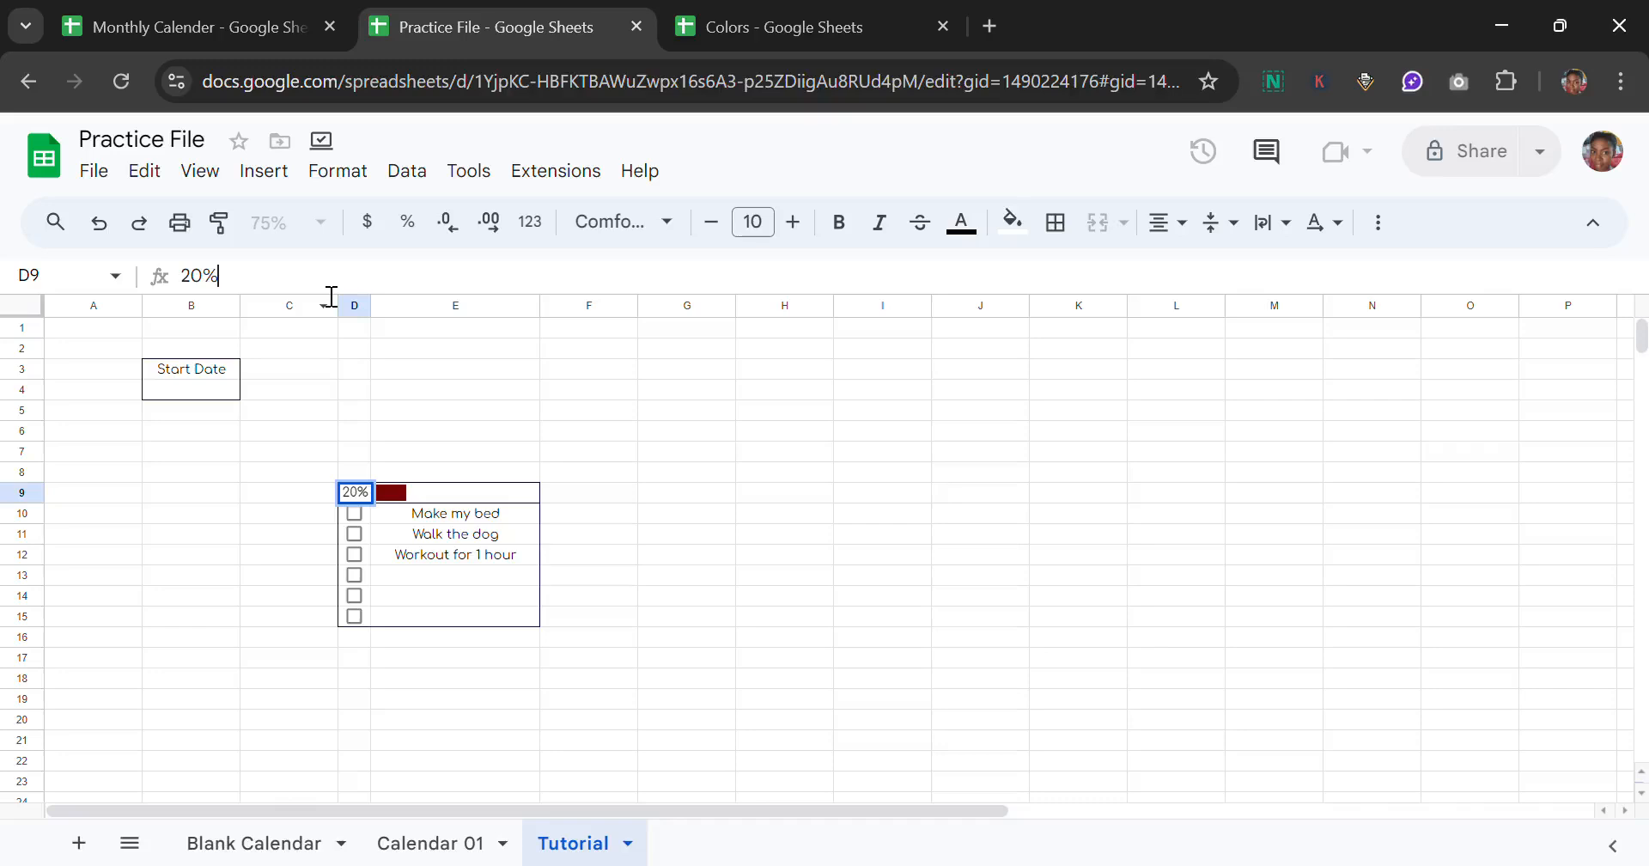
pyautogui.press('BackSpace')
pyautogui.press('BackSpace')
pyautogui.press('BackSpace')
pyautogui.hotkey('ctrl', 'v')
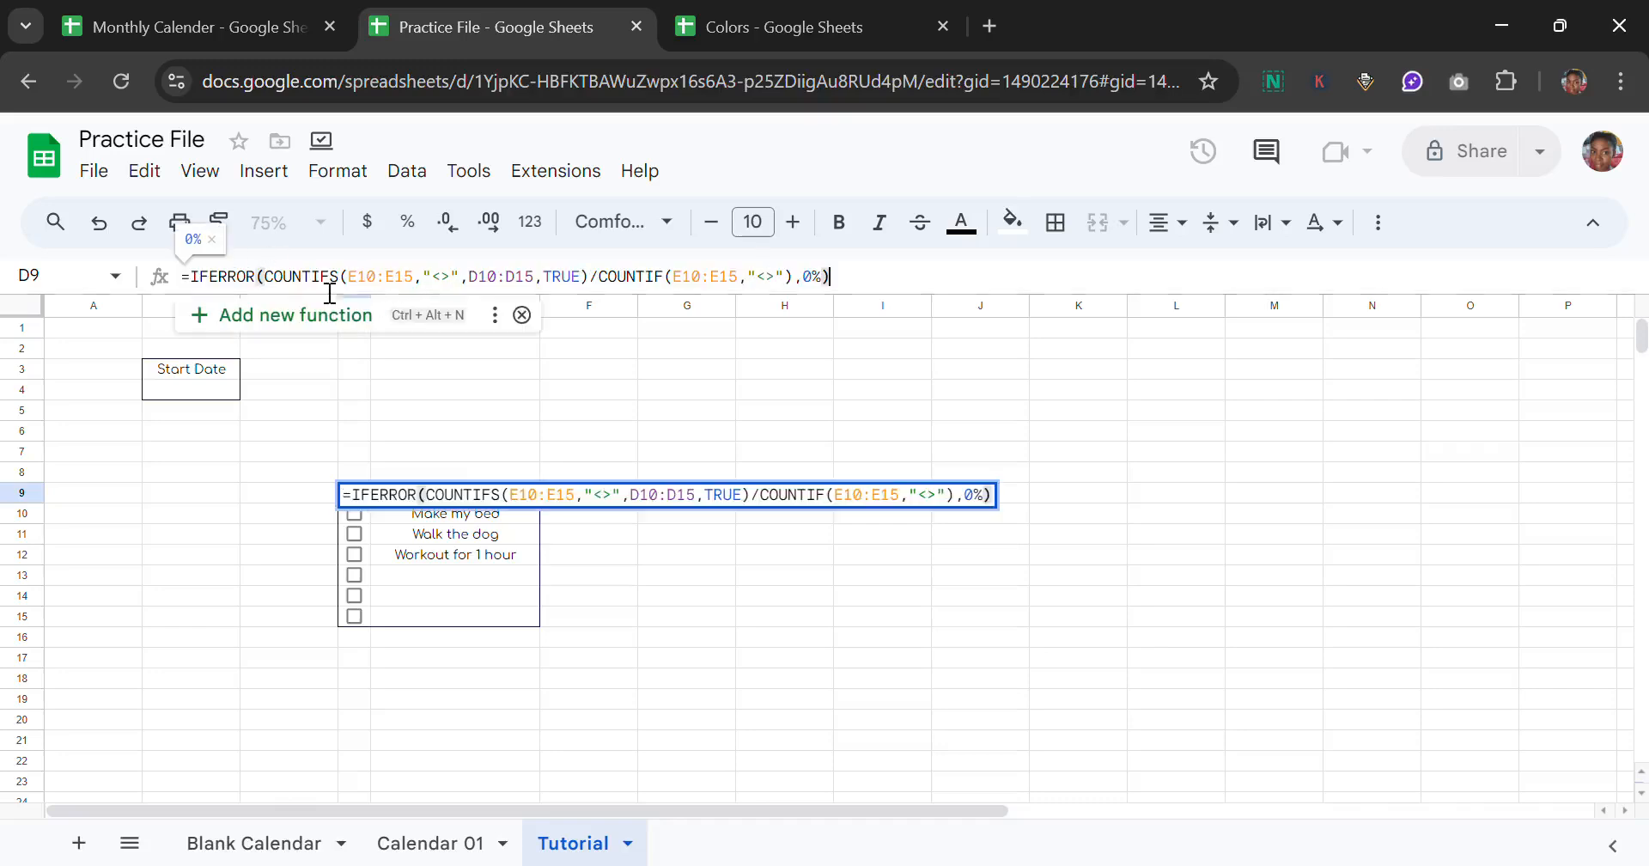
# Step: Strip the IFERROR wrapper and 0% fallback from D9, leaving =COUNTIFS(E10:E15,"<>",D10:D15,TRUE)/COUNTIF(E10:E15,"<>")
pyautogui.click(269, 290)
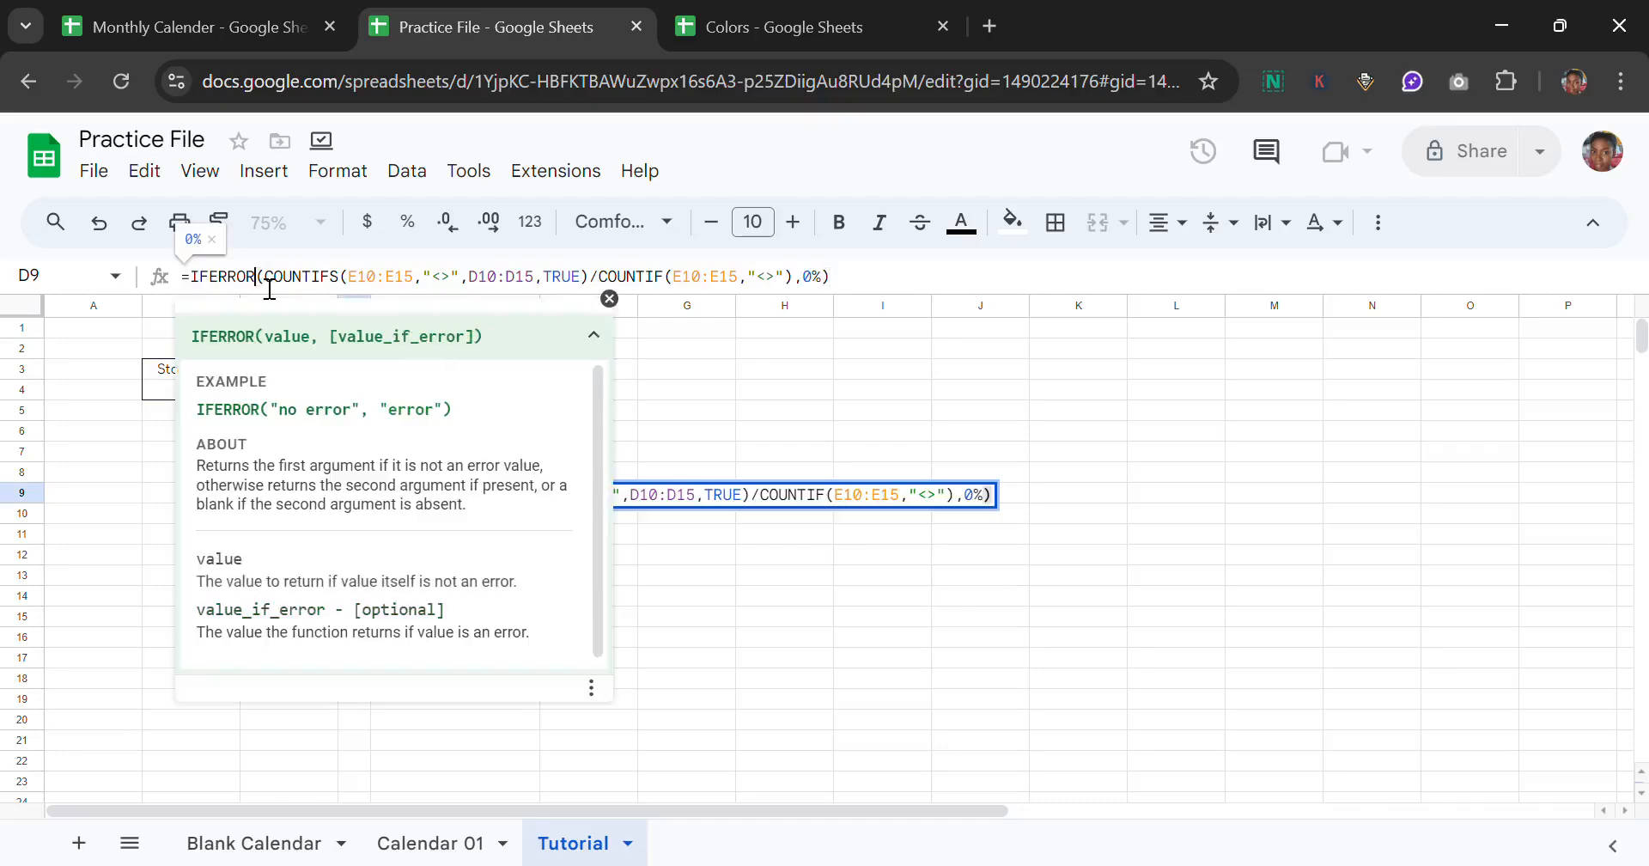
pyautogui.press('BackSpace')
pyautogui.press('BackSpace')
pyautogui.press('BackSpace')
pyautogui.press('BackSpace')
pyautogui.press('BackSpace')
pyautogui.press('BackSpace')
pyautogui.press('BackSpace')
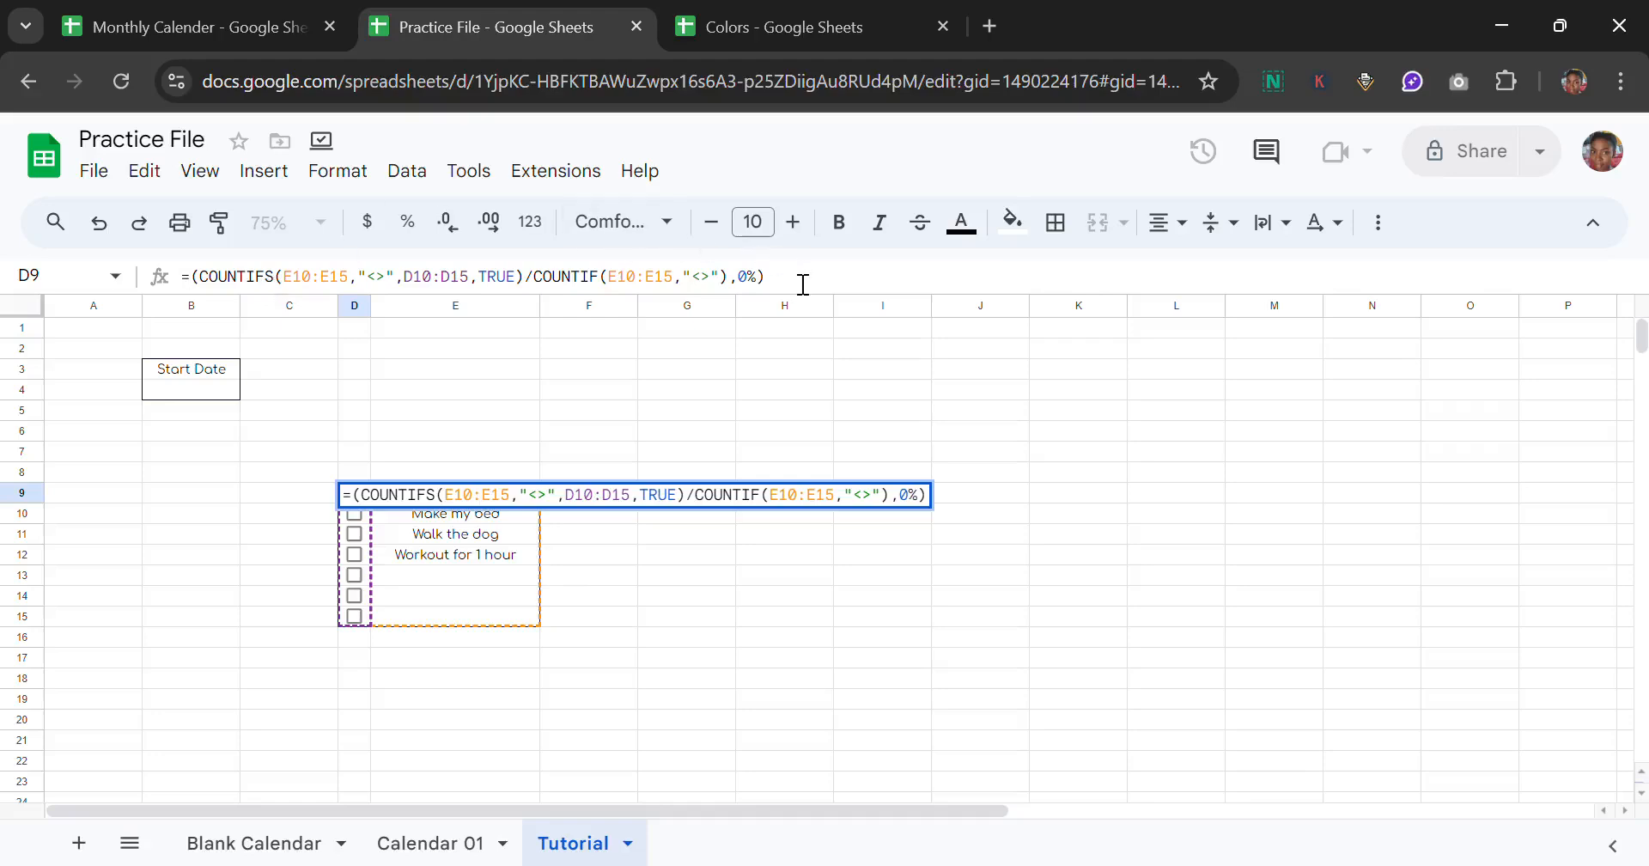
pyautogui.press('BackSpace')
pyautogui.press('BackSpace')
pyautogui.press('BackSpace')
pyautogui.press('BackSpace')
pyautogui.press('BackSpace')
pyautogui.write(')')
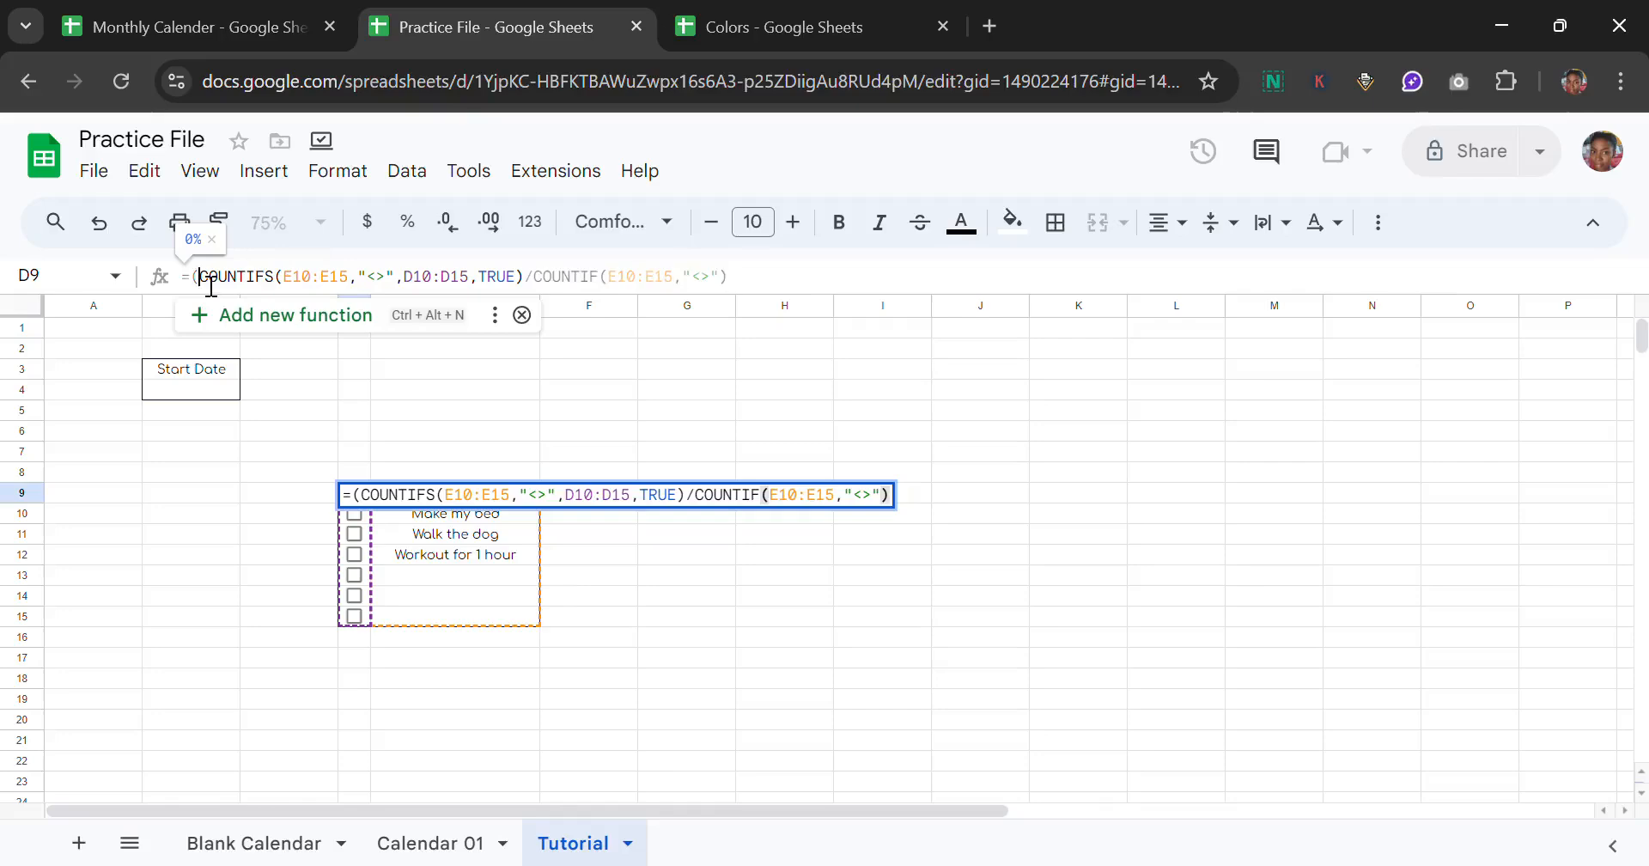
pyautogui.press('BackSpace')
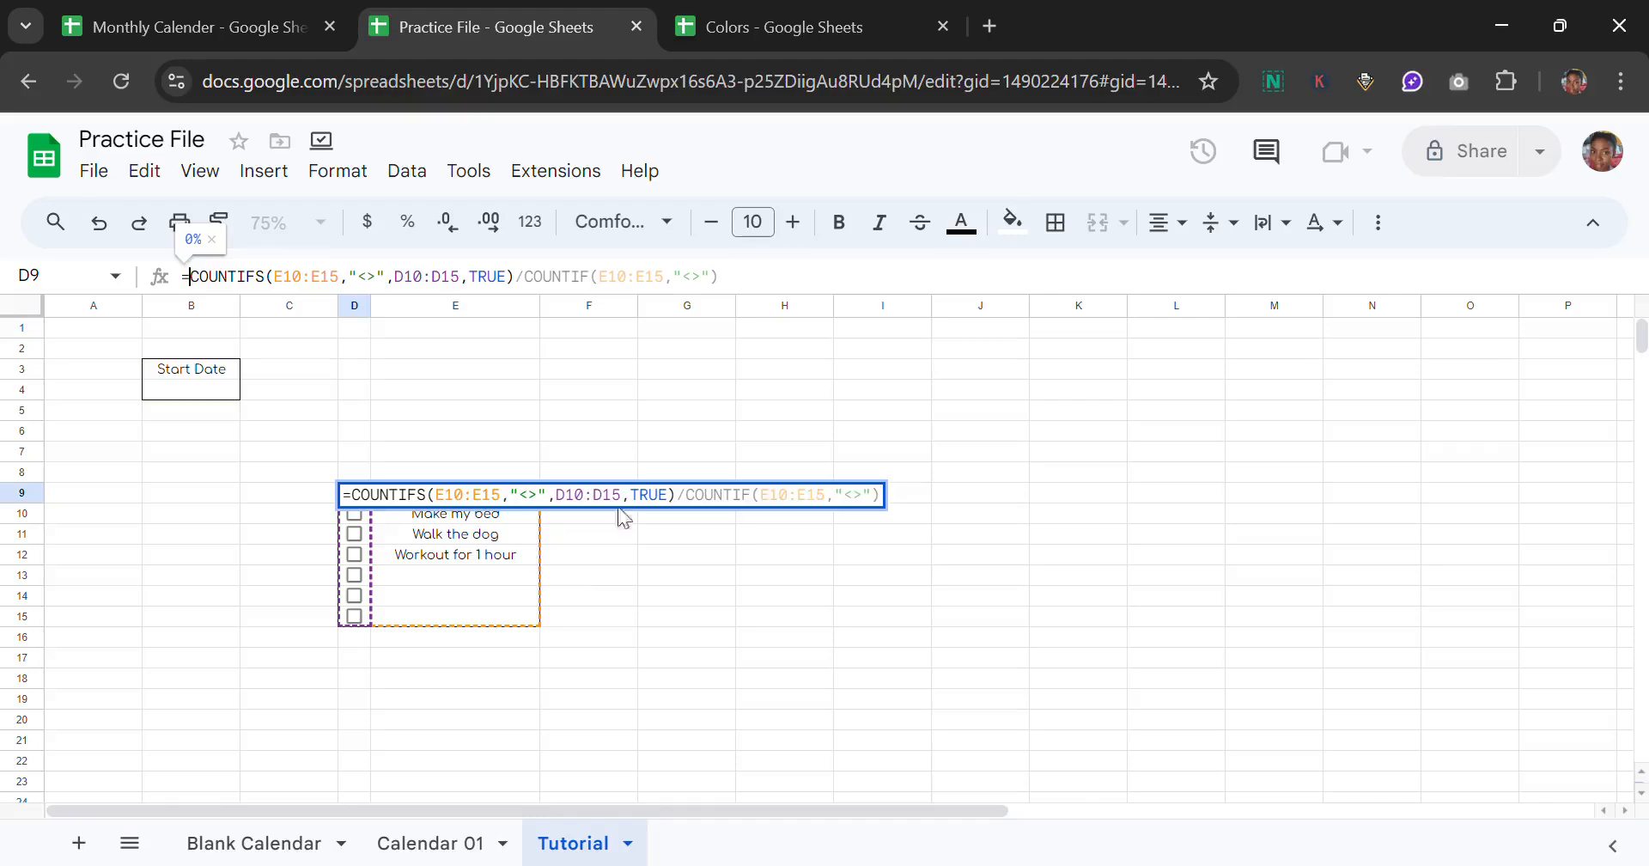
pyautogui.click(757, 291)
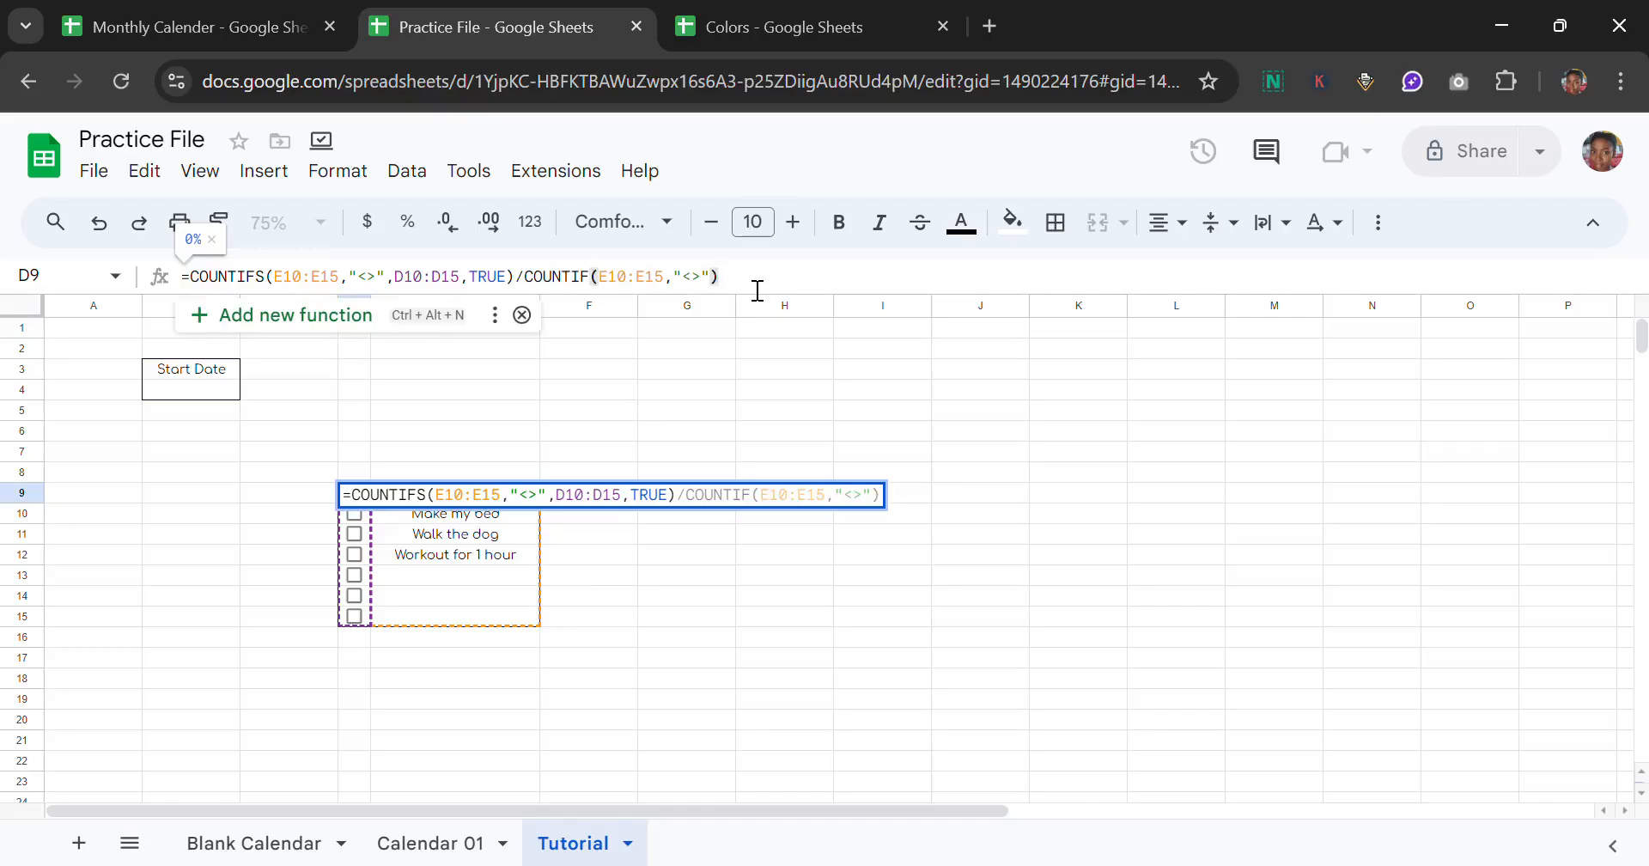
pyautogui.press('Return')
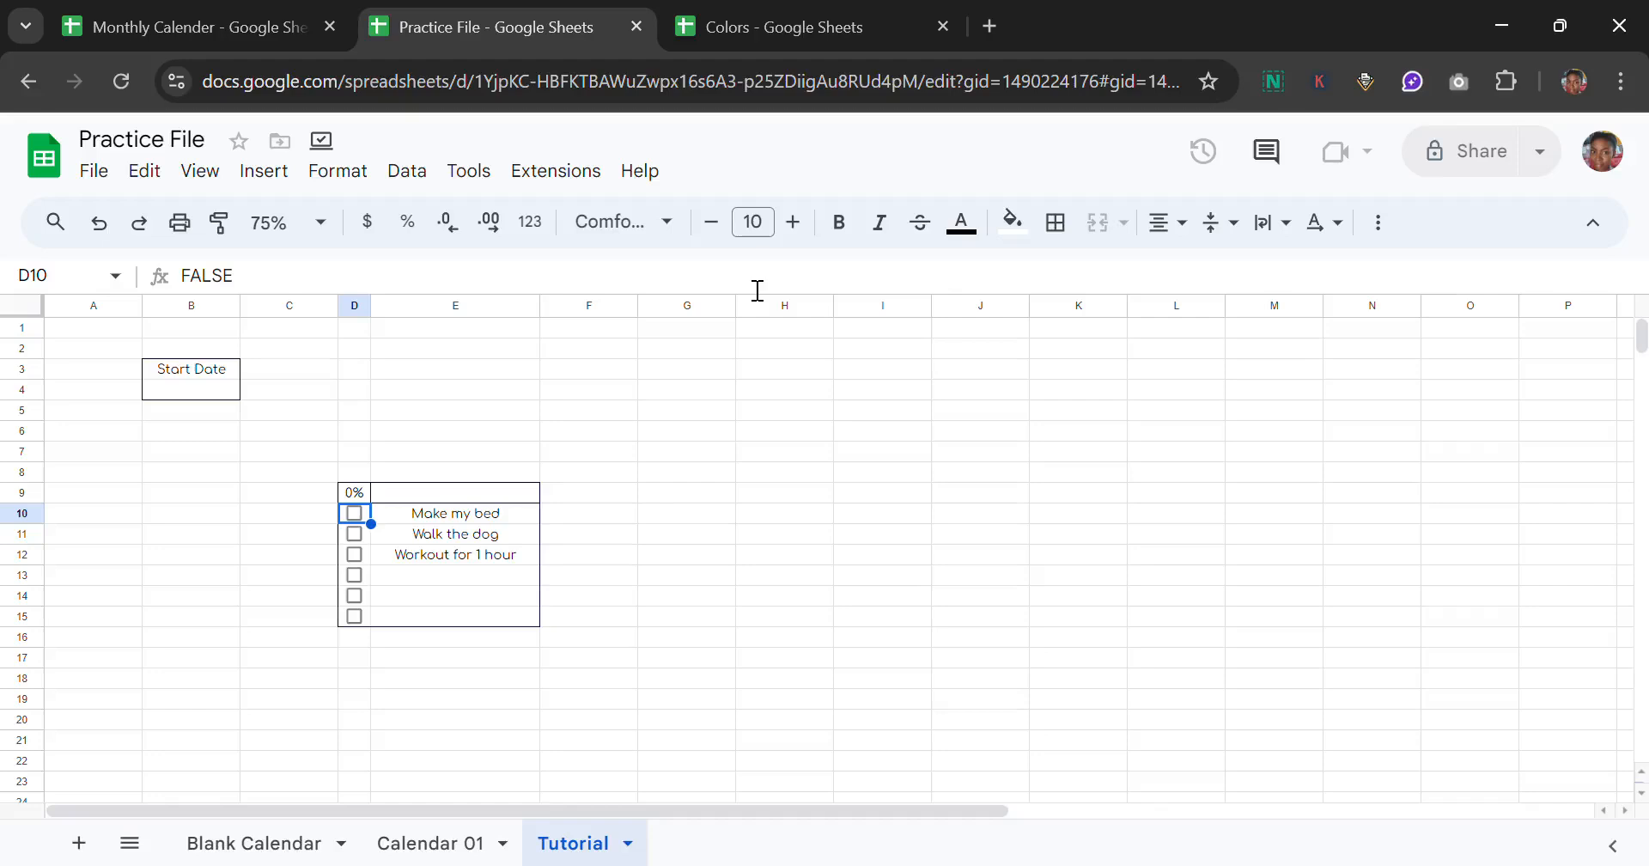
# Step: Test the progress bar by ticking the three task checkboxes in D10:D12 and clearing them again
pyautogui.click(354, 514)
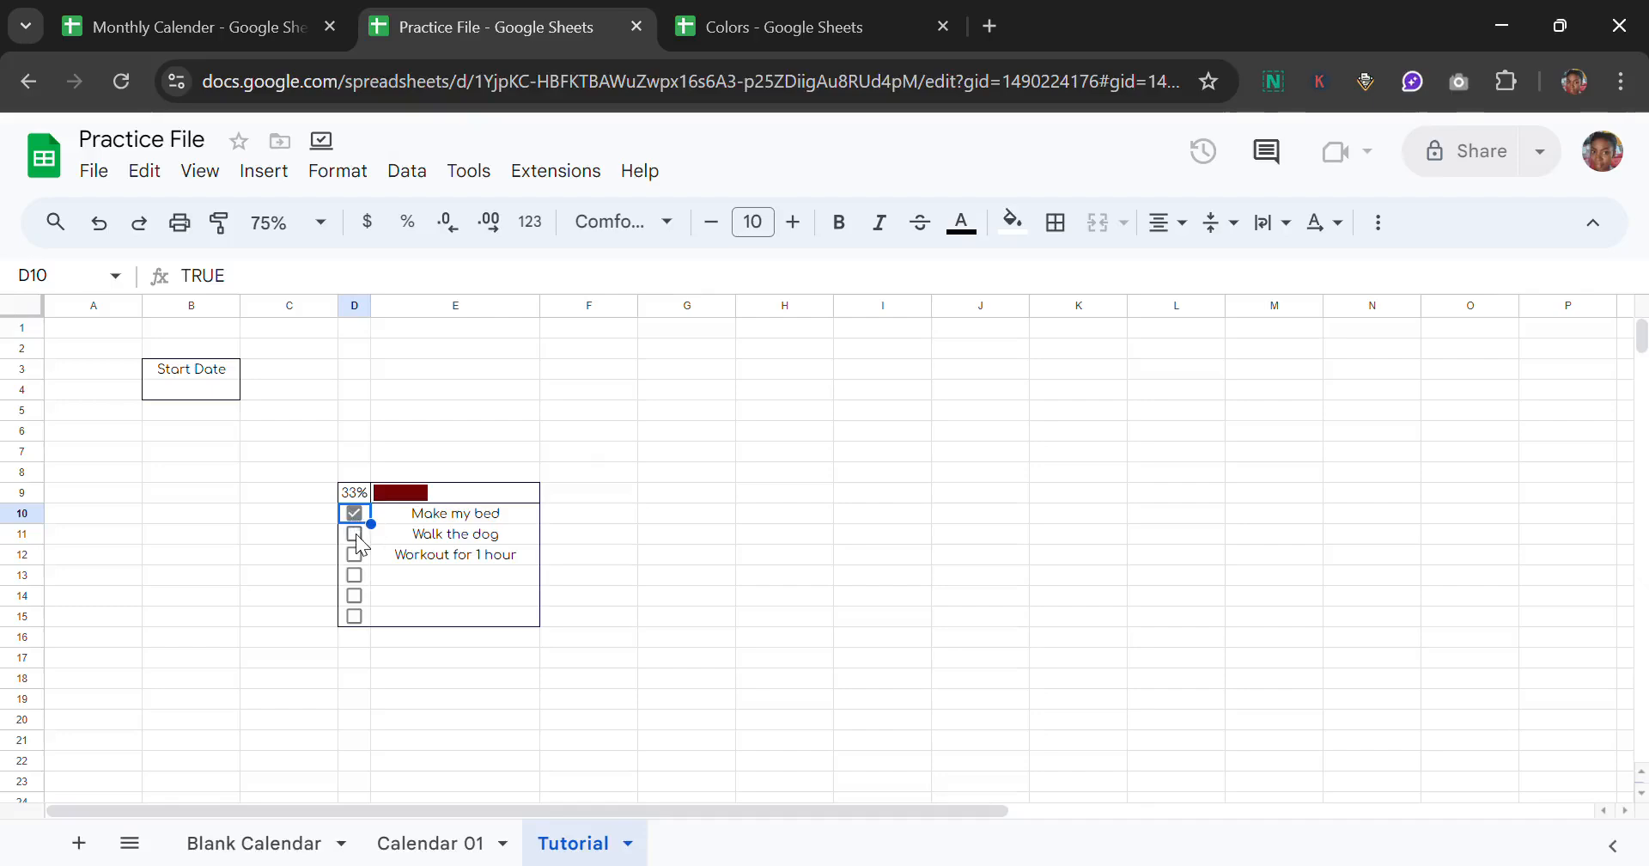
pyautogui.click(355, 534)
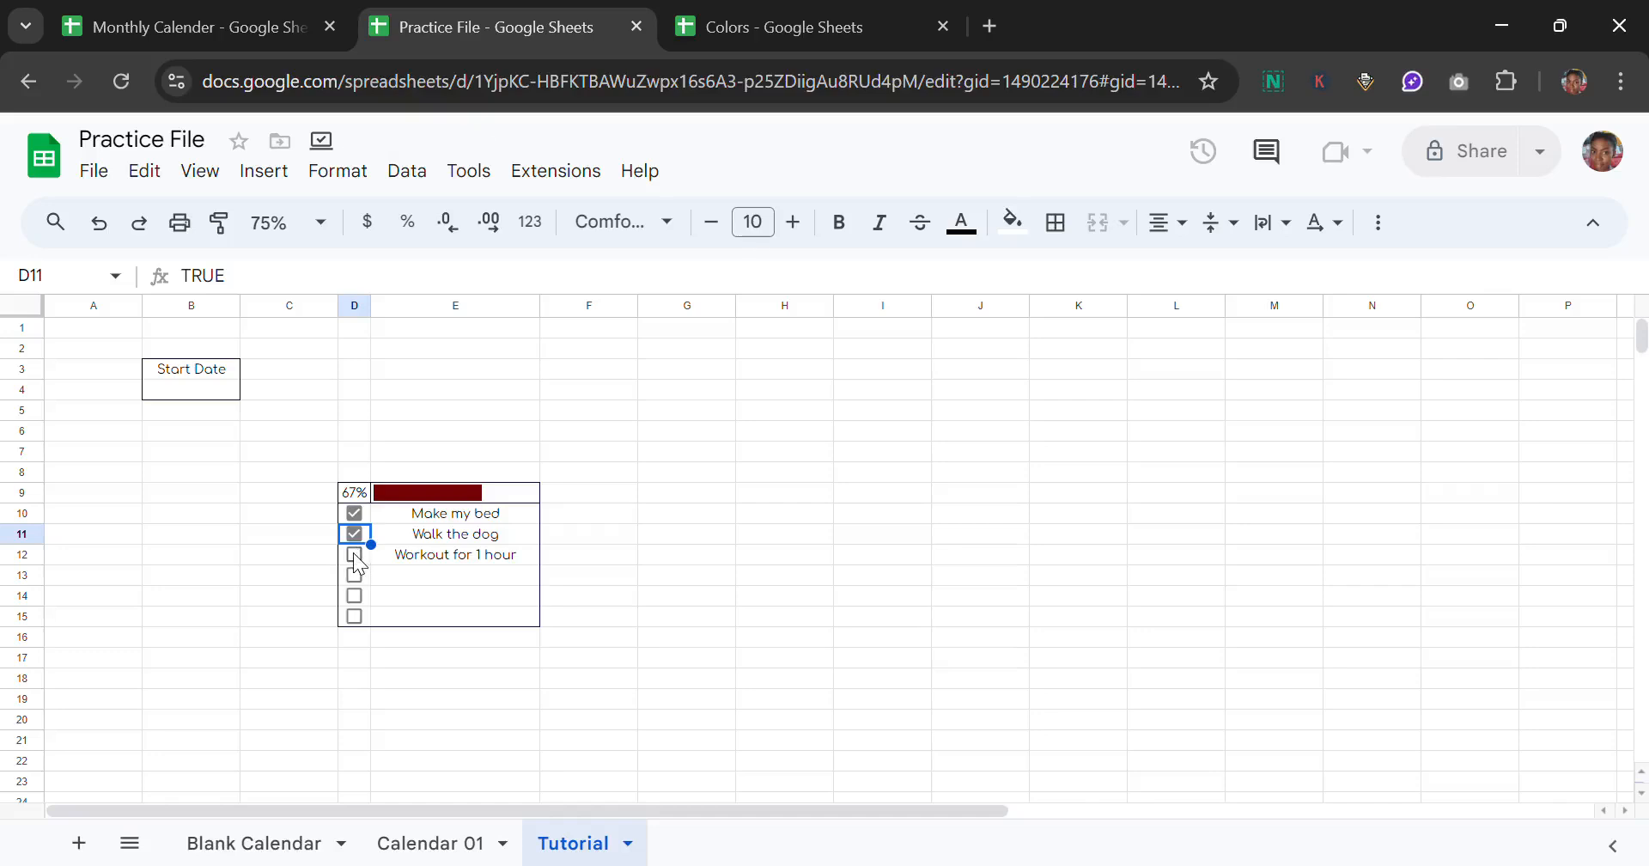
pyautogui.click(354, 554)
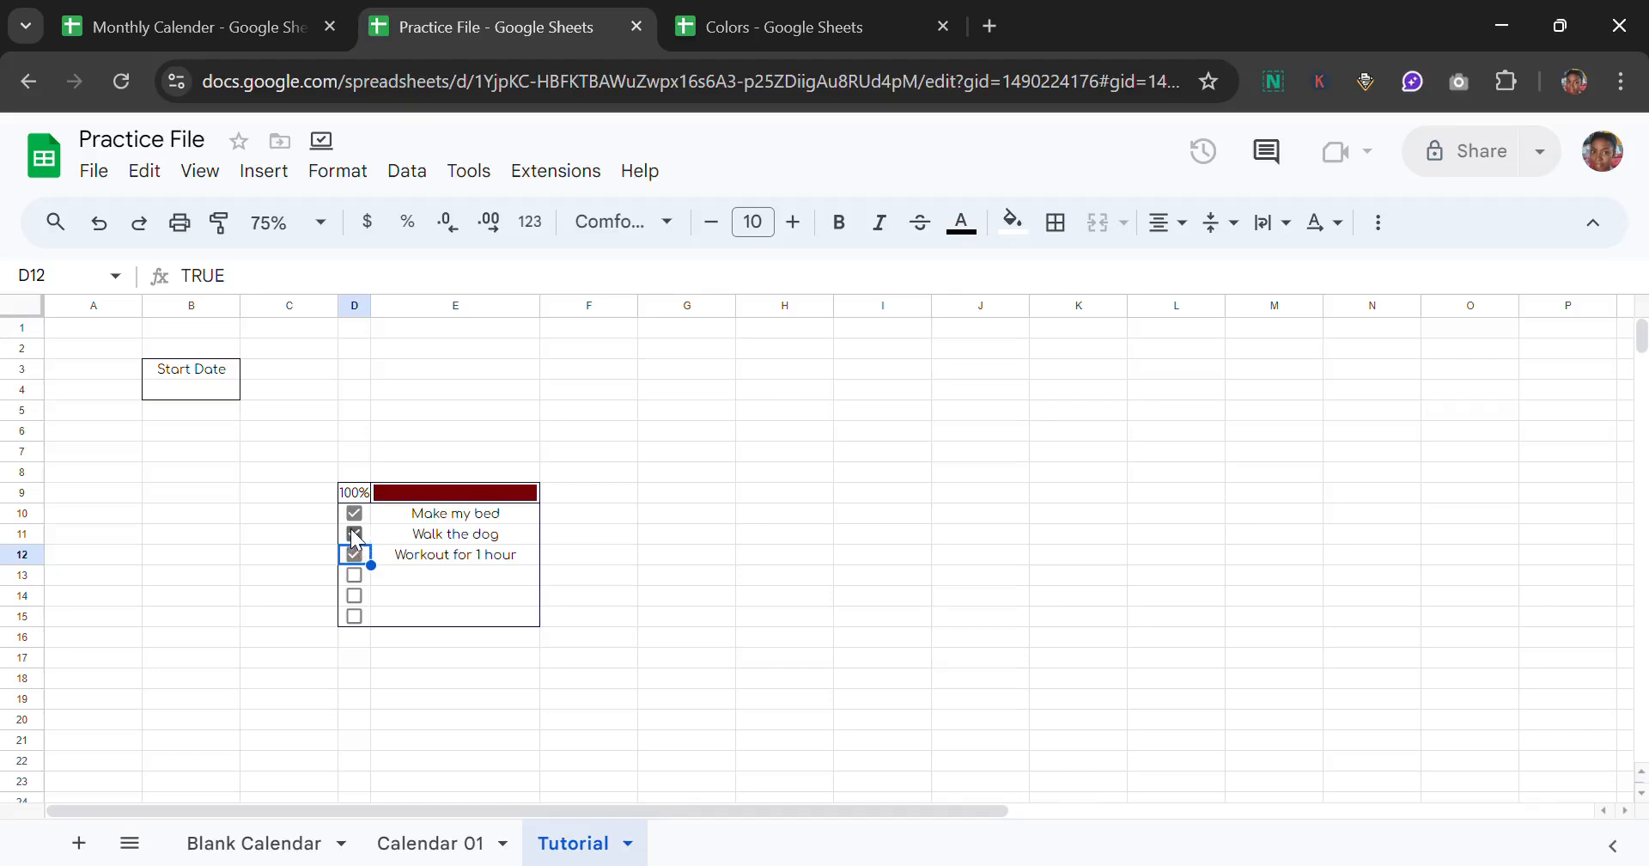
pyautogui.click(353, 533)
pyautogui.click(354, 512)
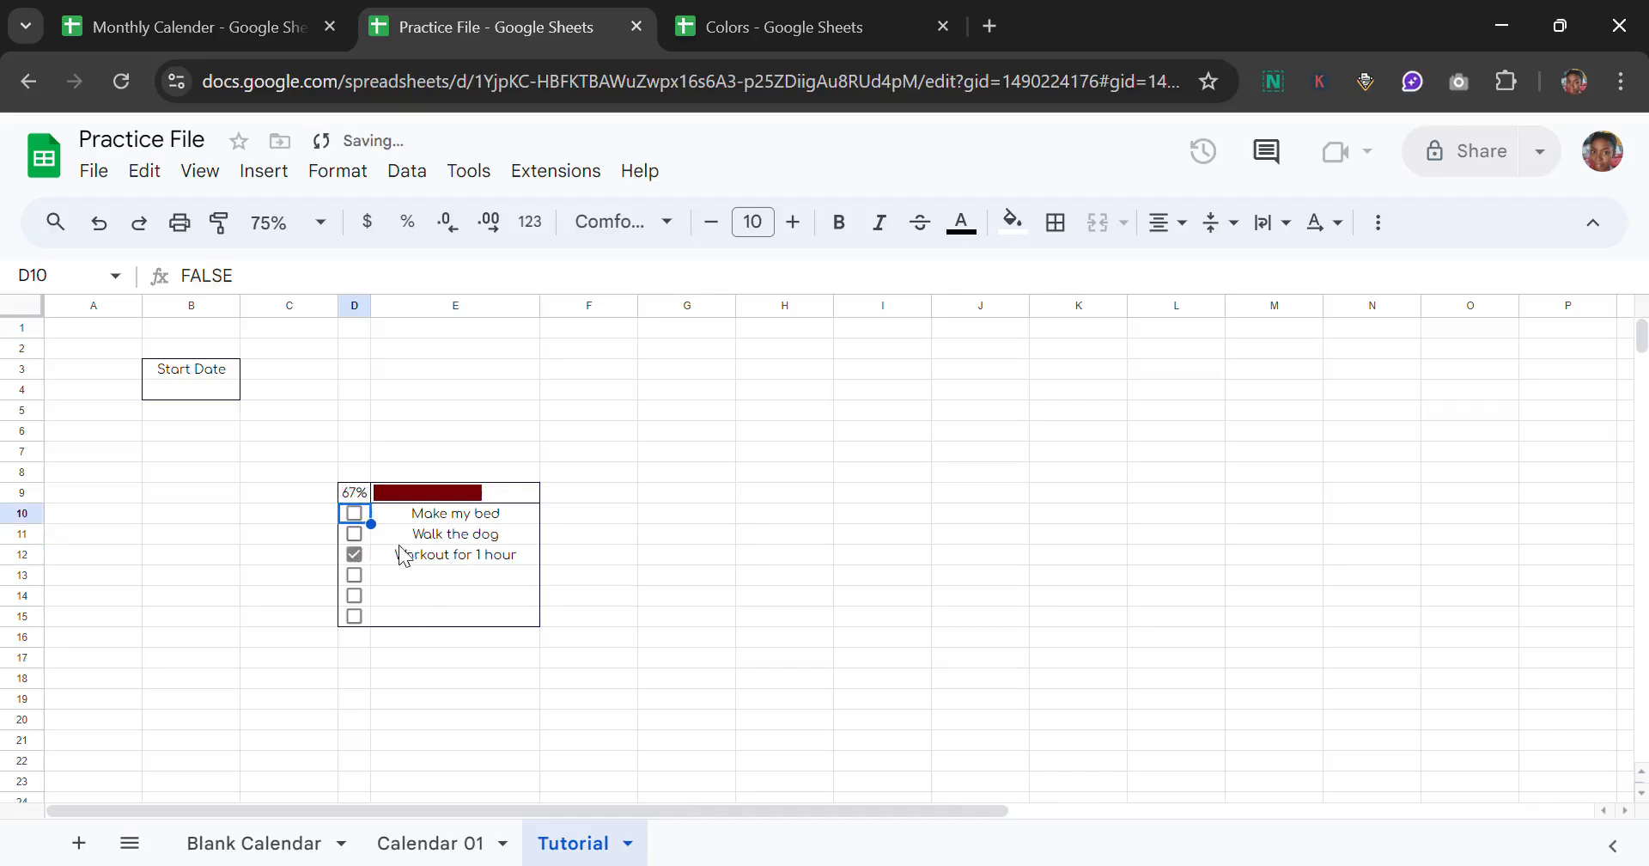
# Step: Delete the three sample tasks from cells E10:E12
pyautogui.click(460, 519)
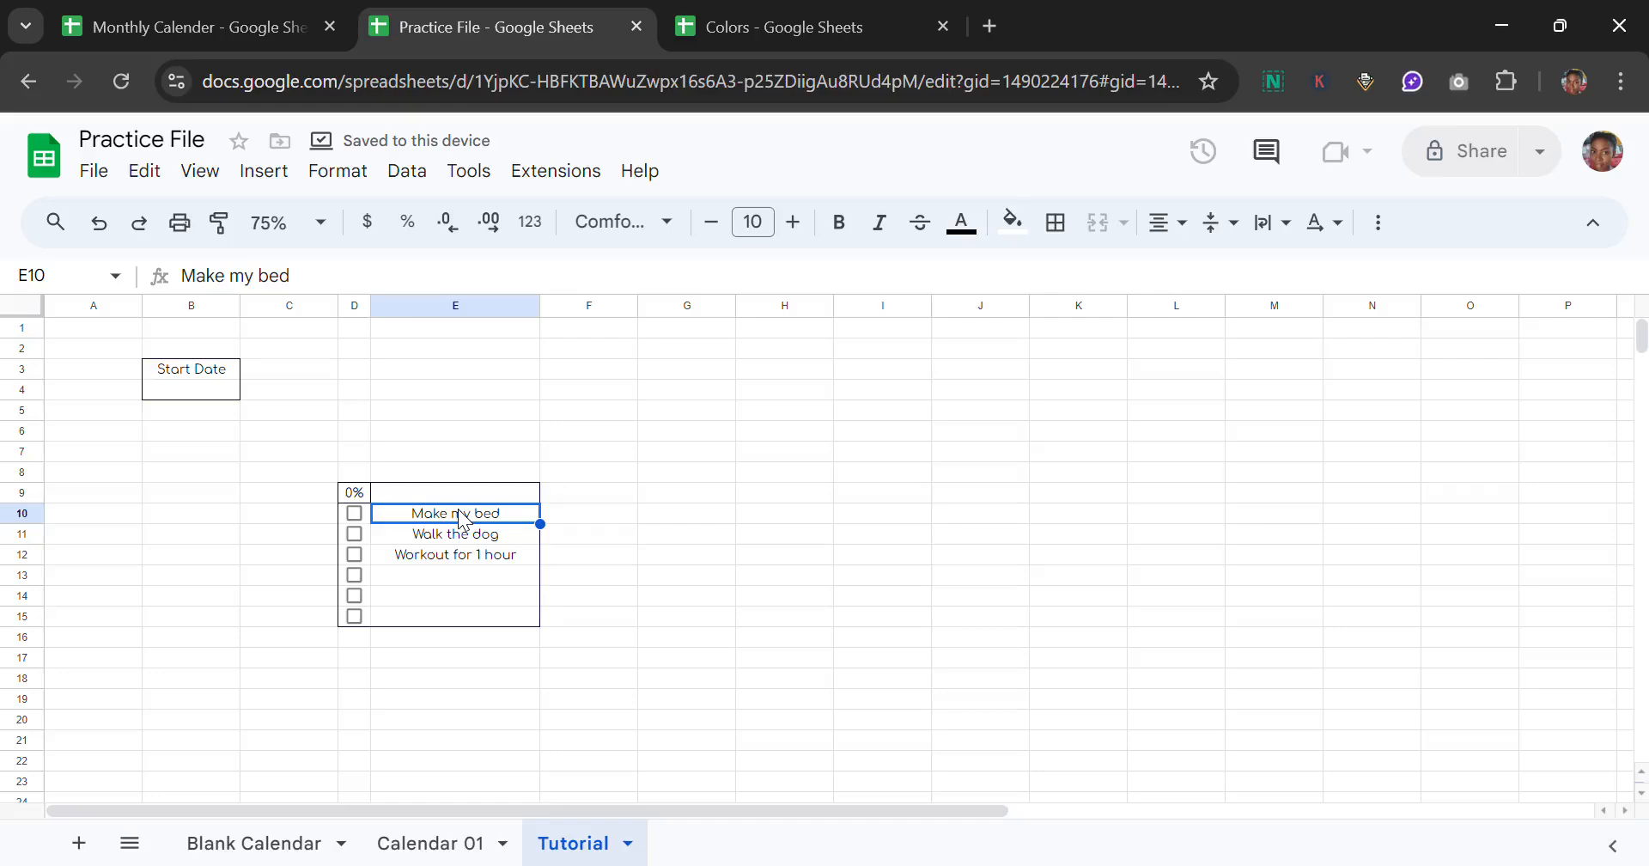
pyautogui.moveTo(460, 520); pyautogui.dragTo(453, 564)
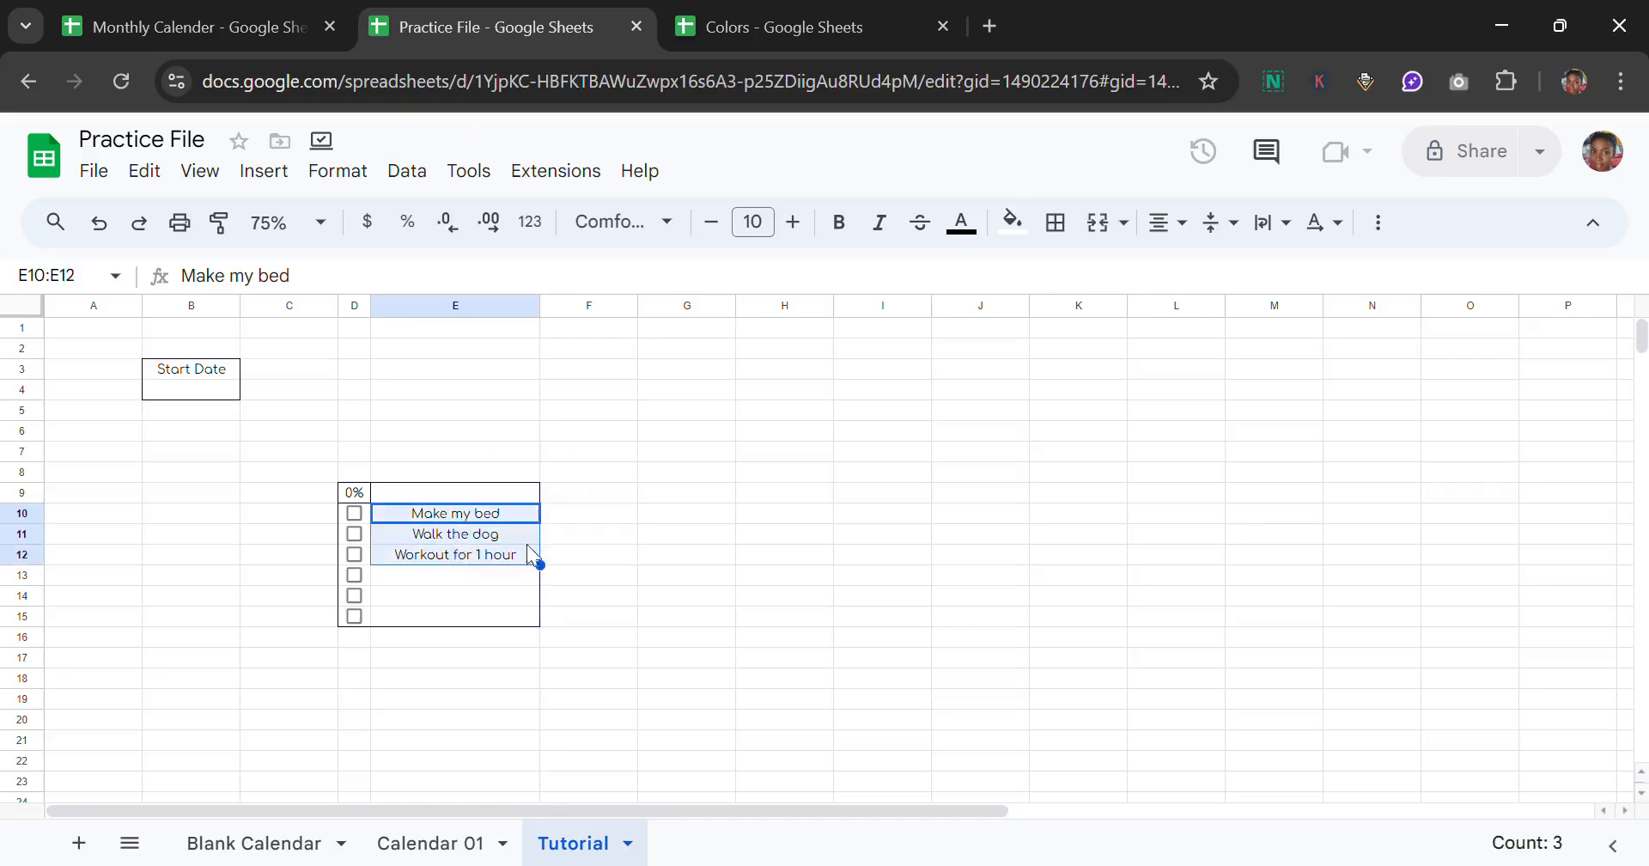
pyautogui.press('Delete')
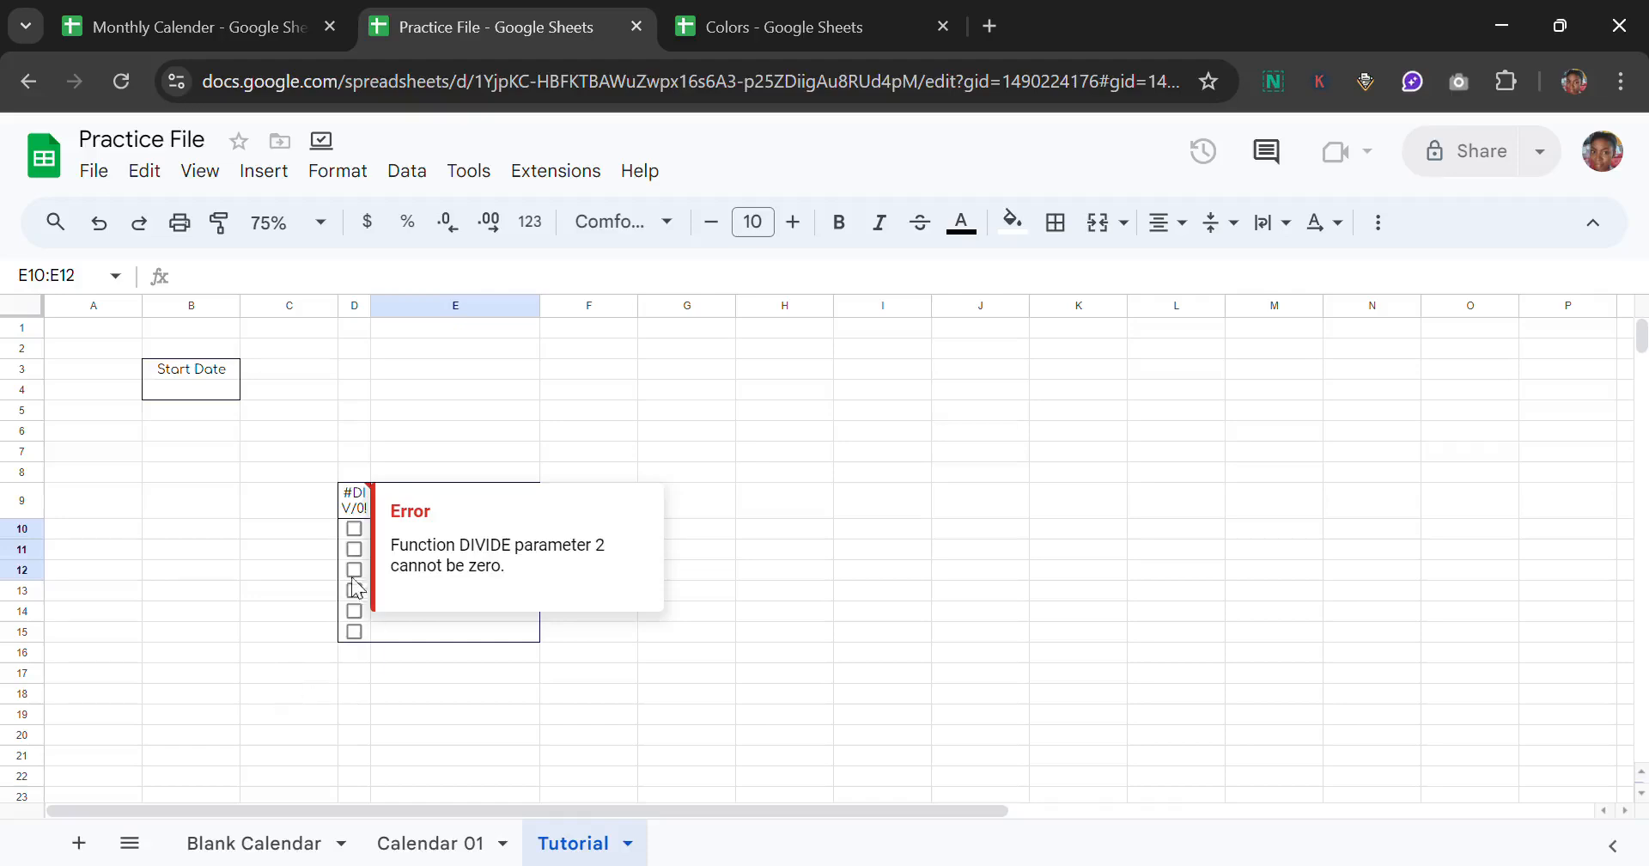
# Step: Wrap the D9 formula in IFERROR with a 0% fallback: =iferror(COUNTIFS(E10:E15,"<>",D10:D15,TRUE)/COUNTIF(E10:E15,"<>"),0%)
pyautogui.click(354, 507)
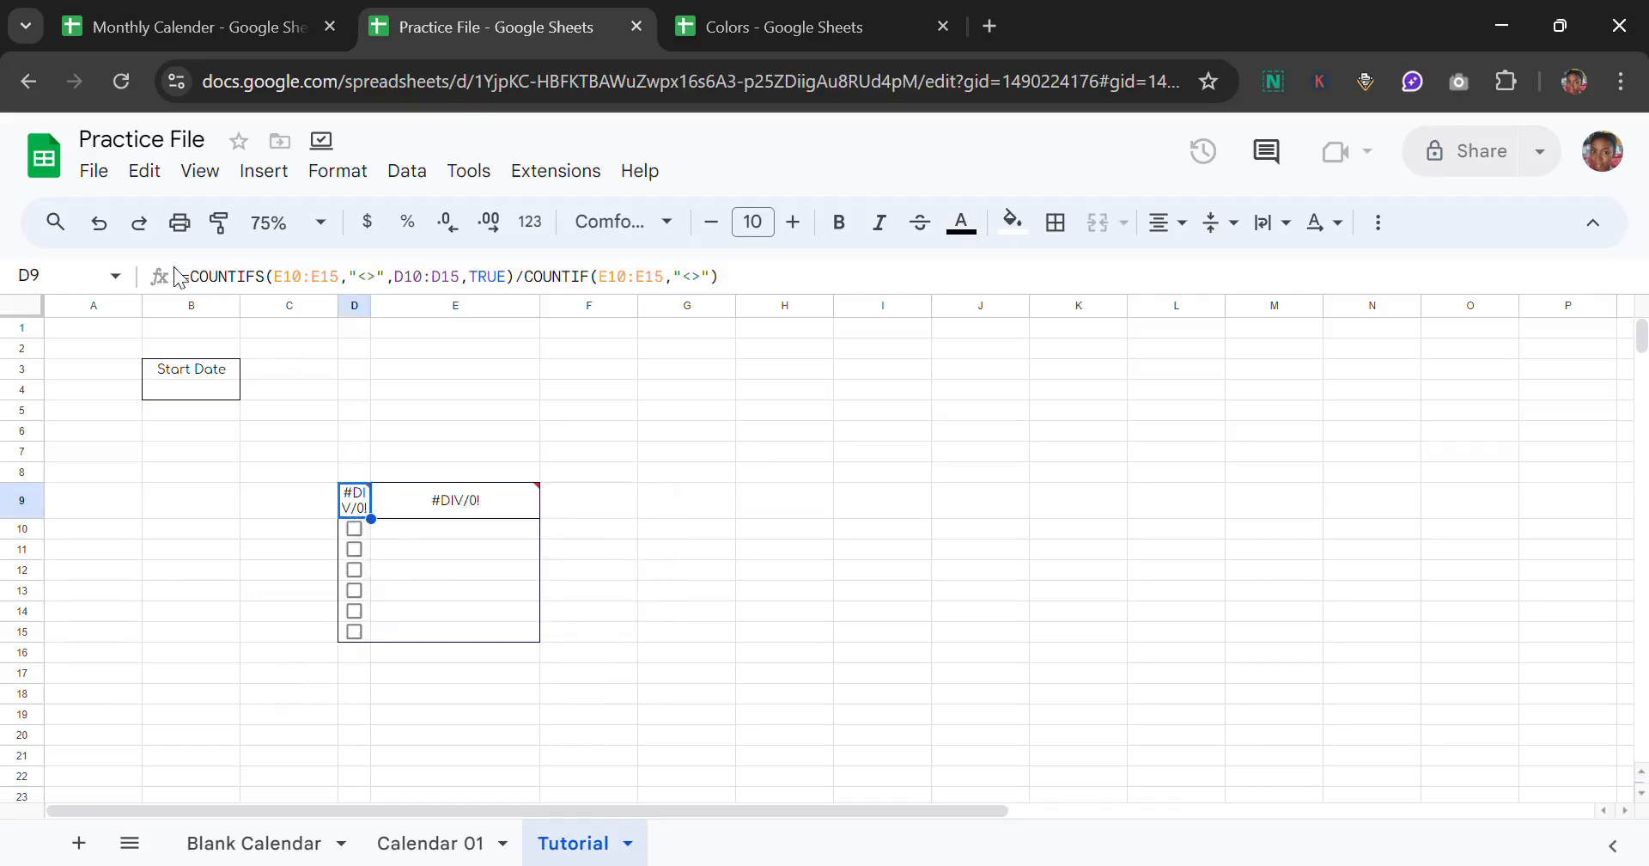
pyautogui.click(201, 286)
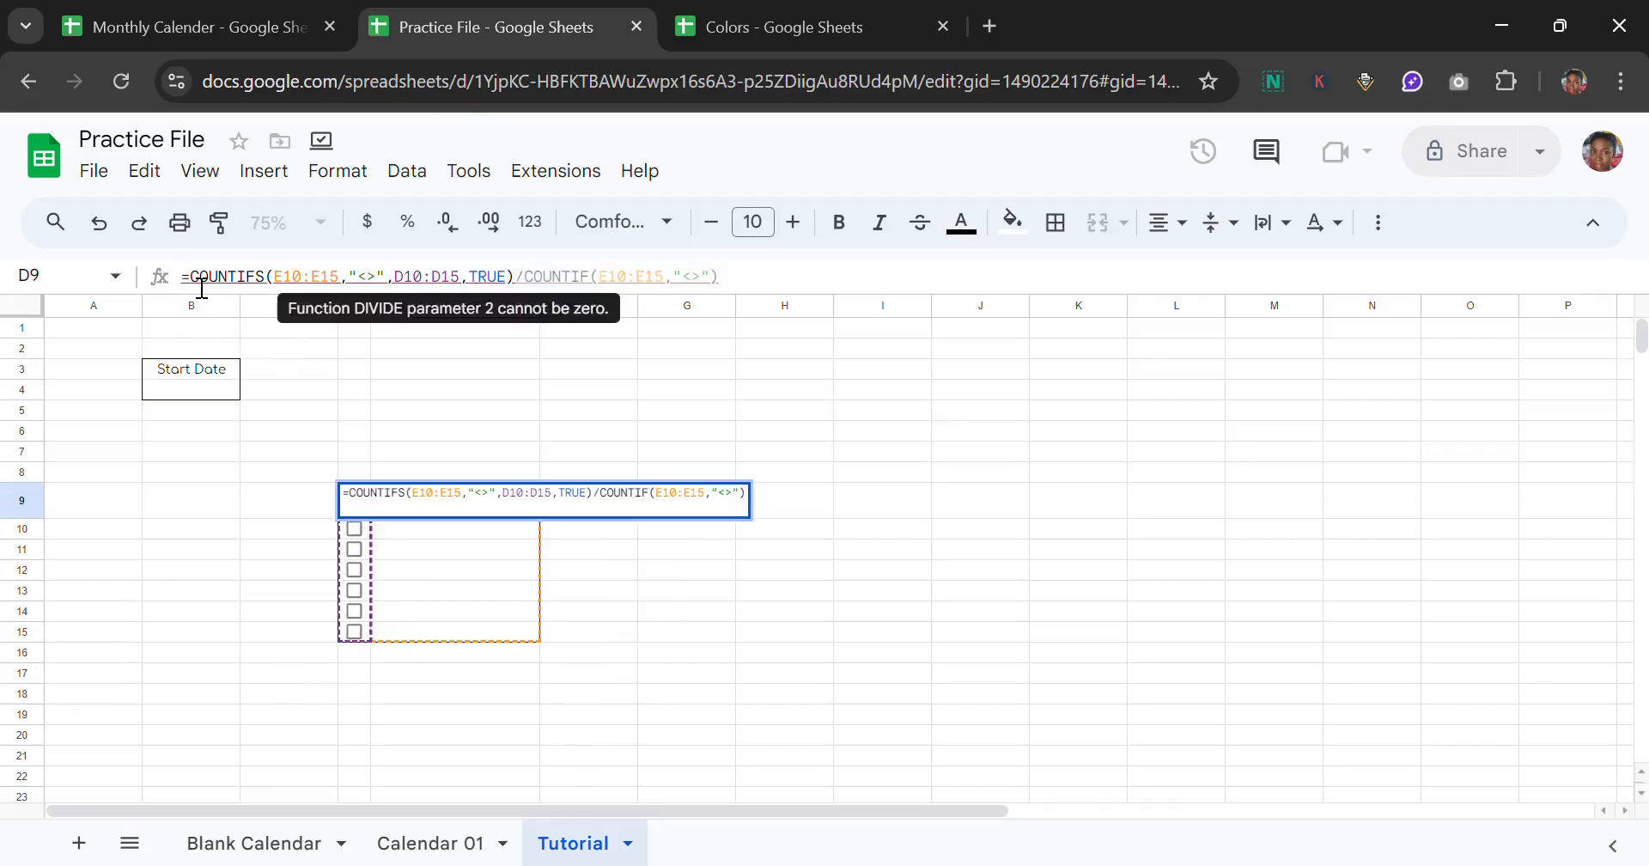
pyautogui.write('ife')
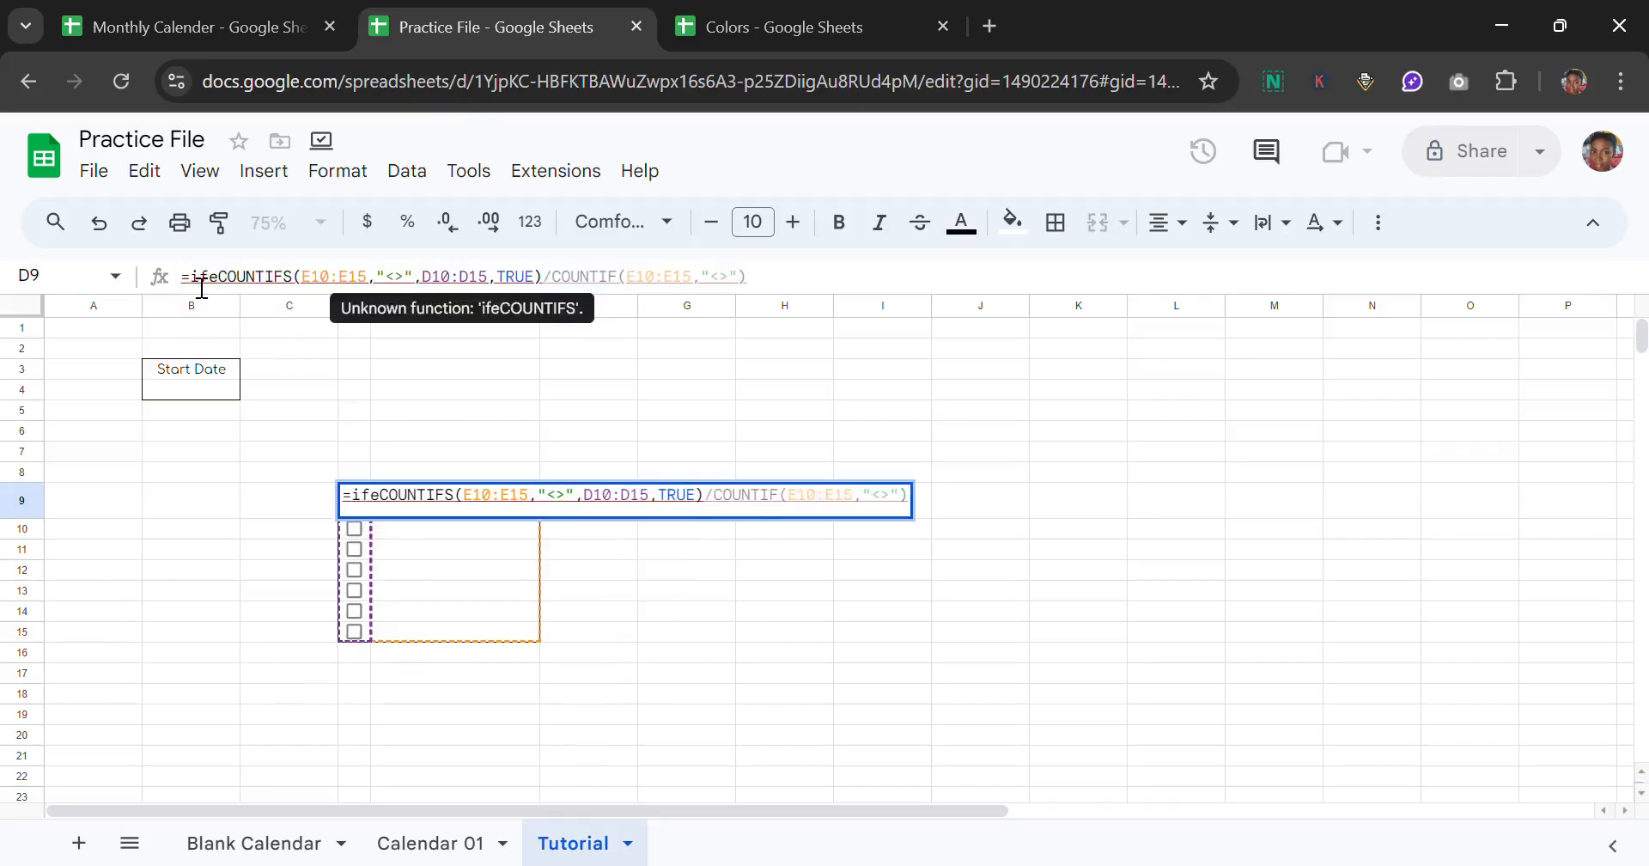
pyautogui.write('rr')
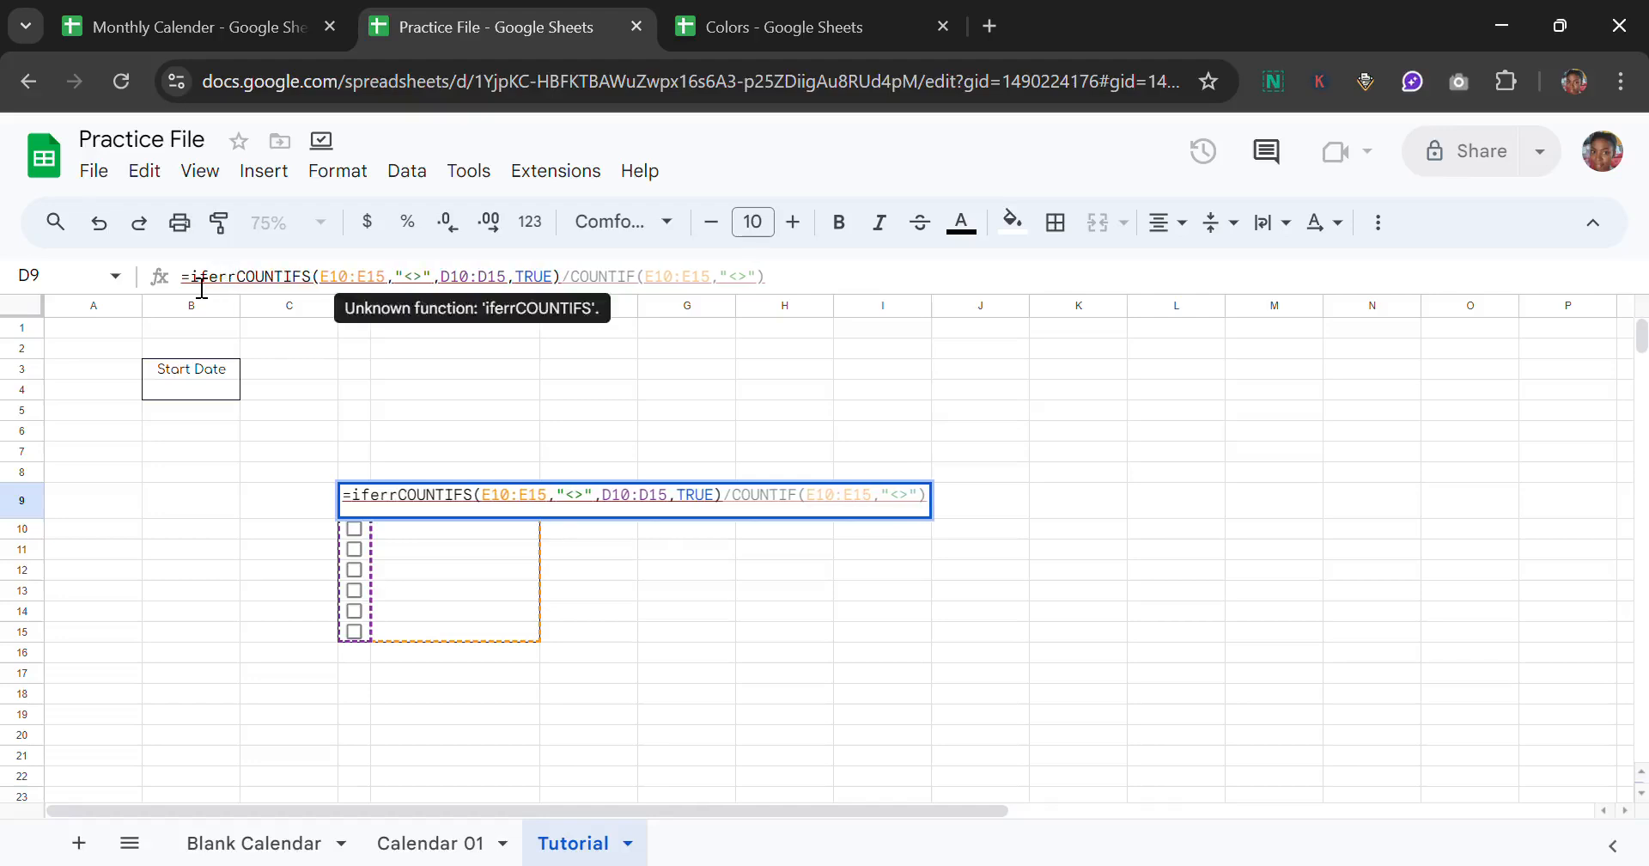
pyautogui.write('or(')
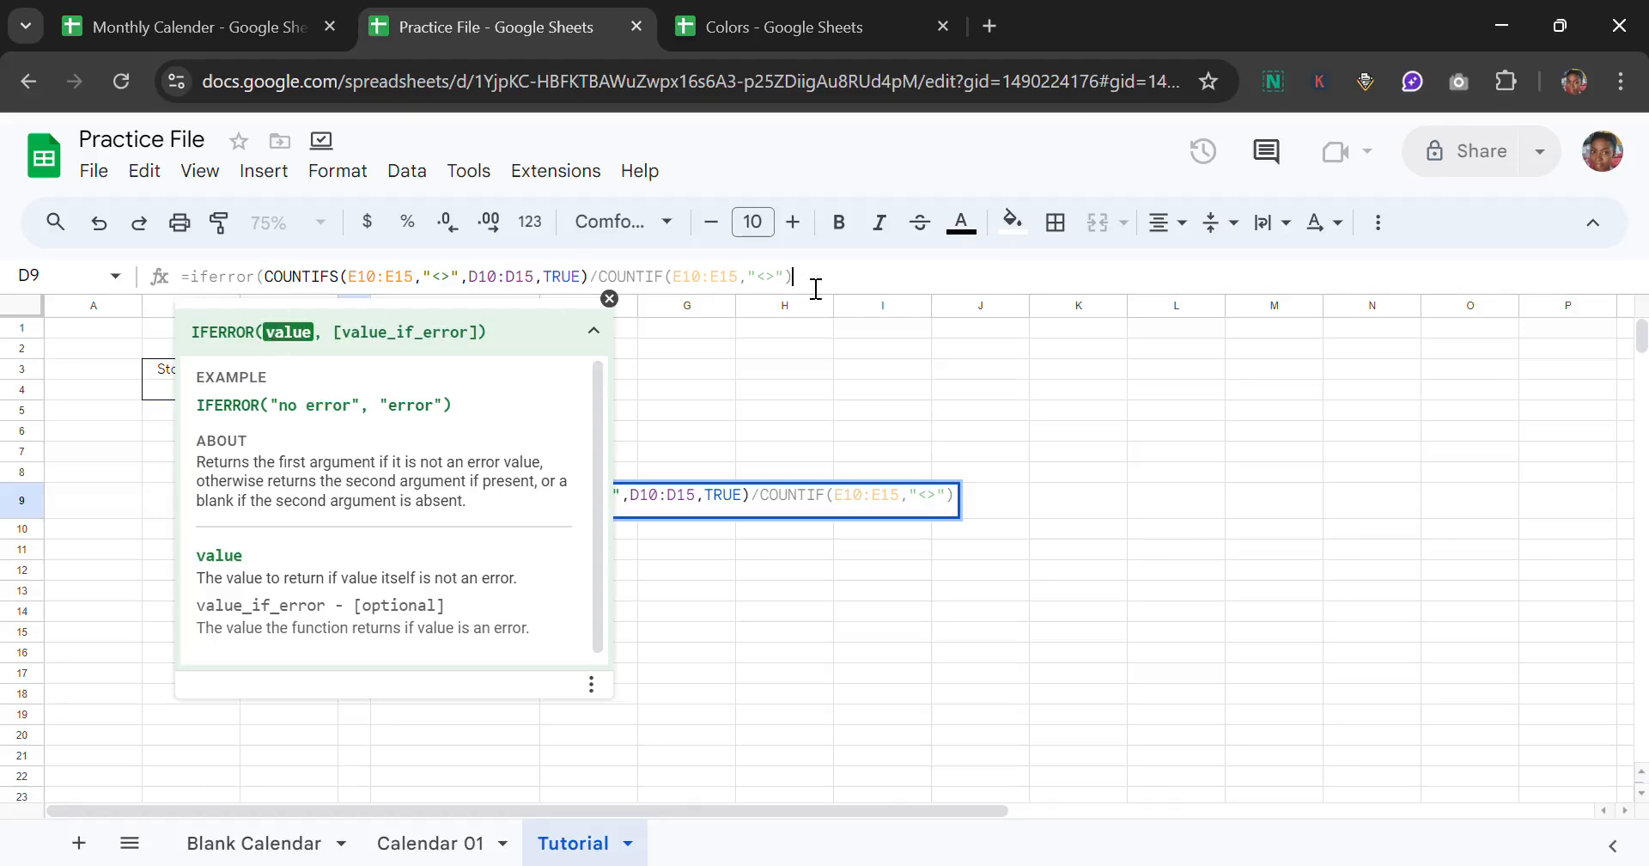
pyautogui.write(',')
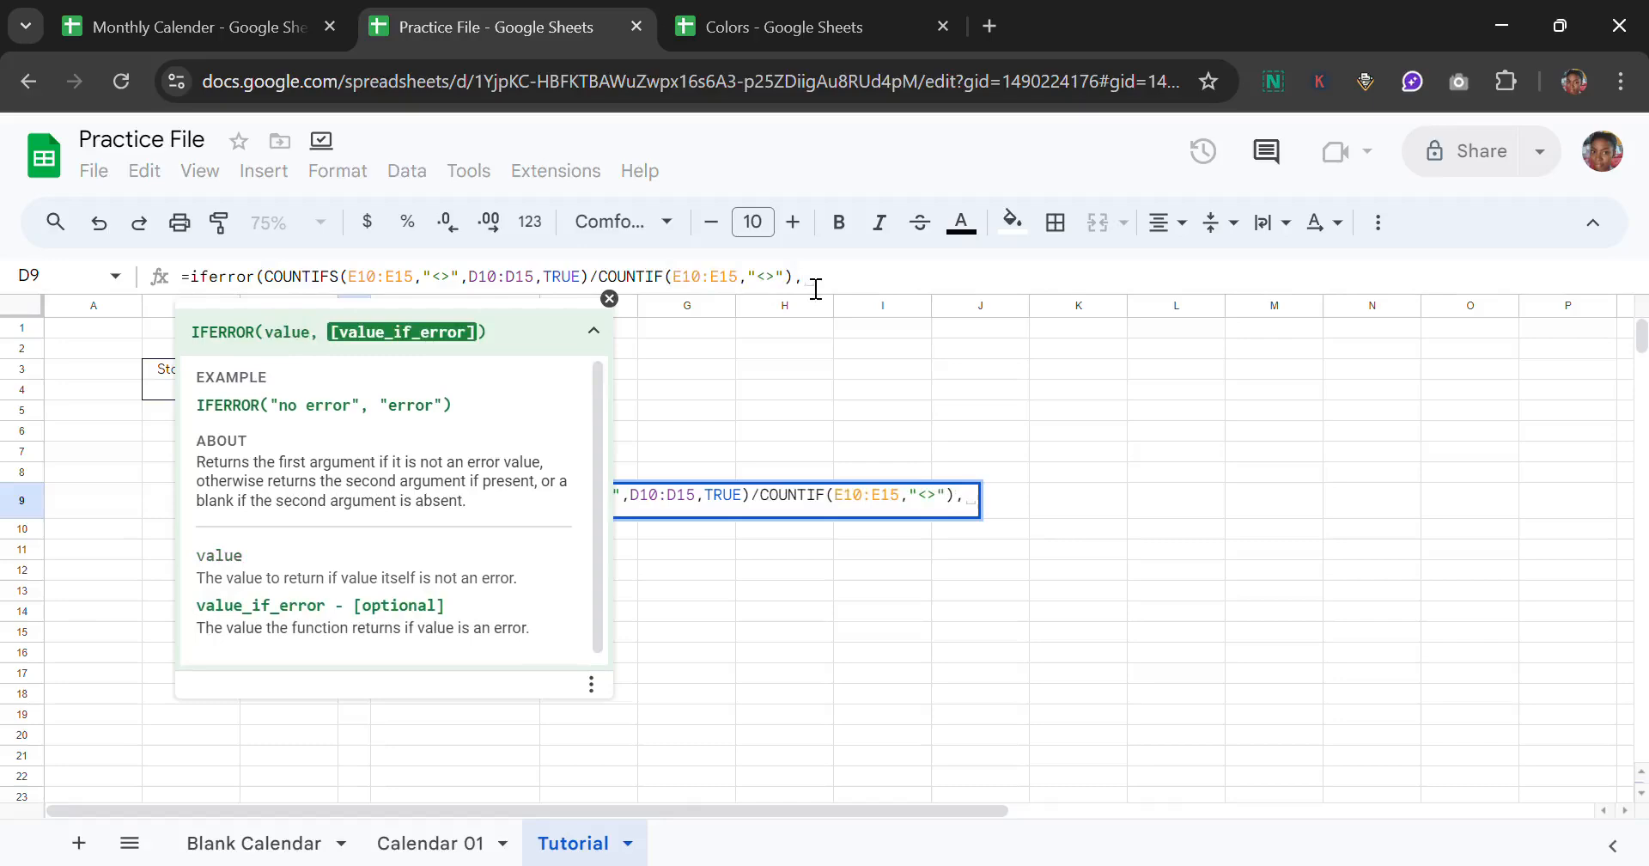
pyautogui.write('0')
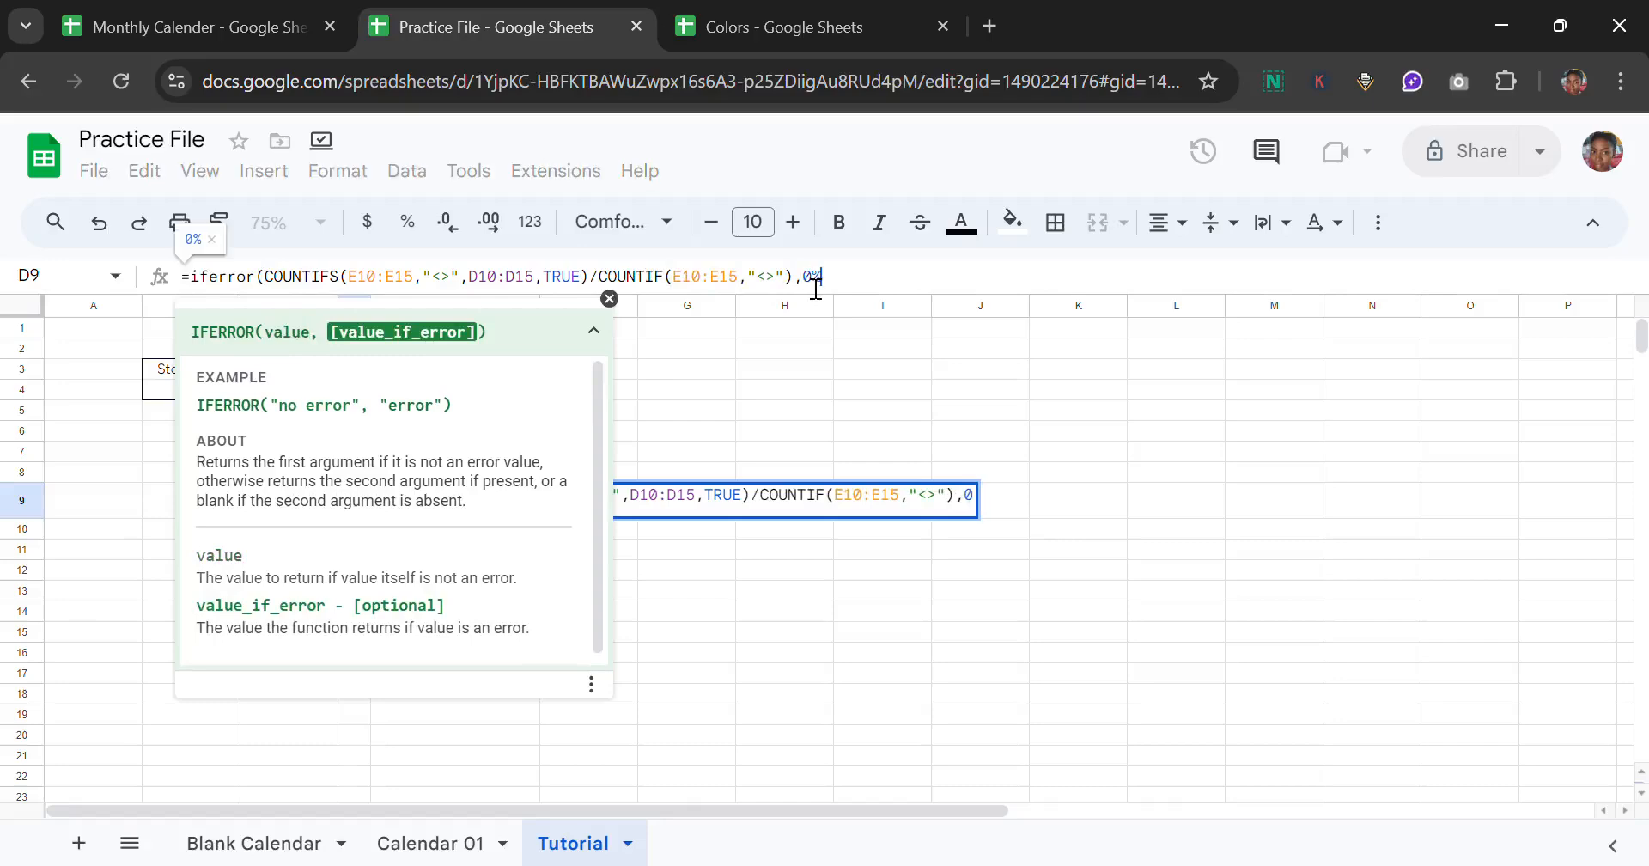
pyautogui.write('%)')
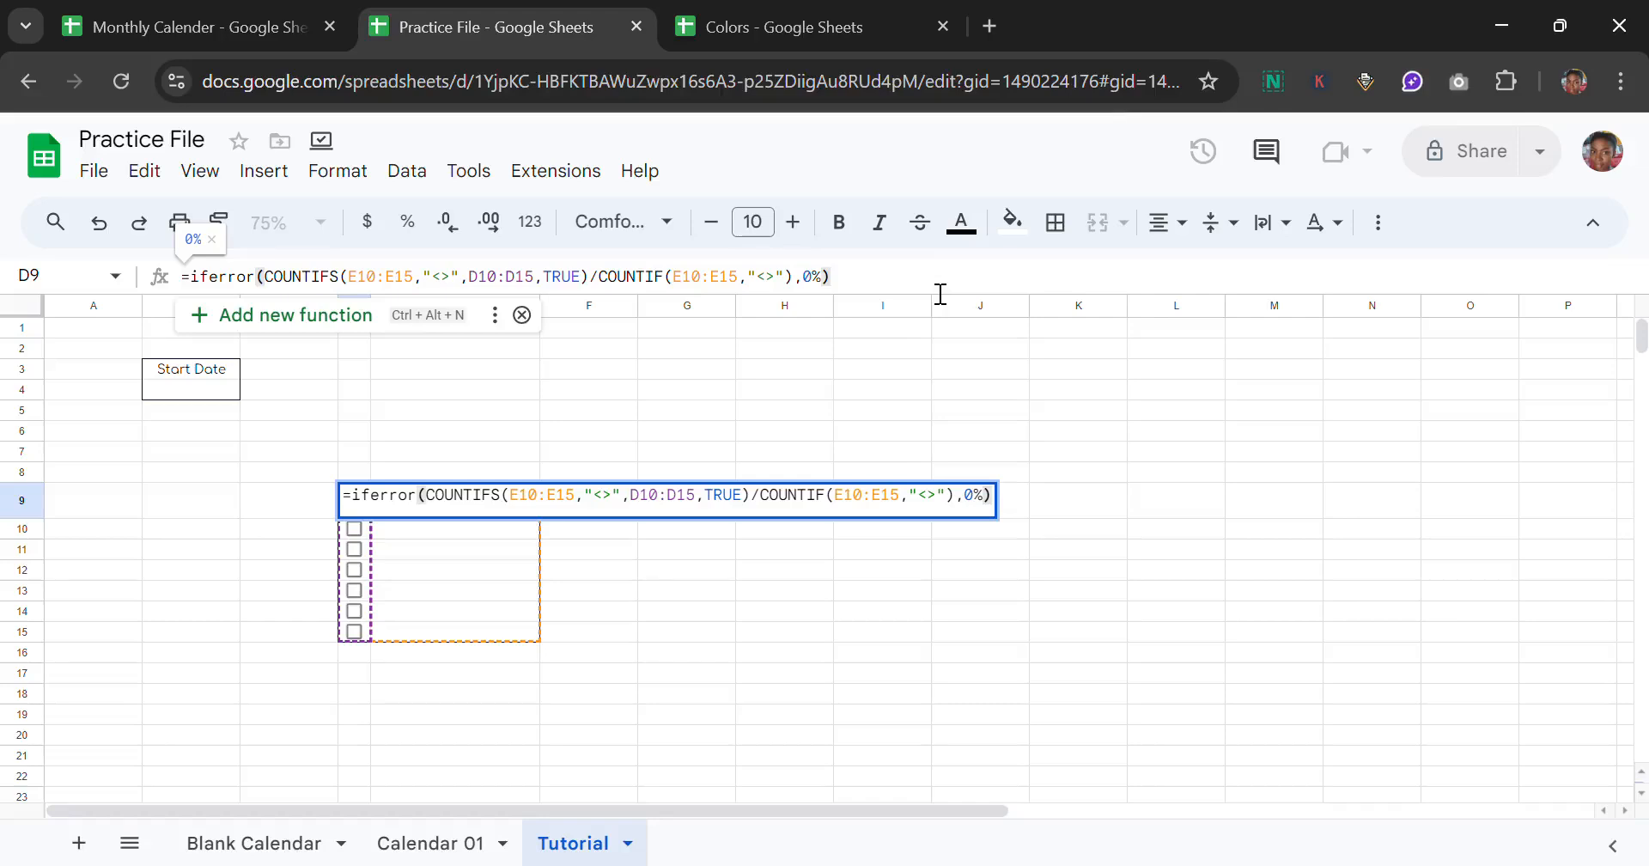
pyautogui.press('Return')
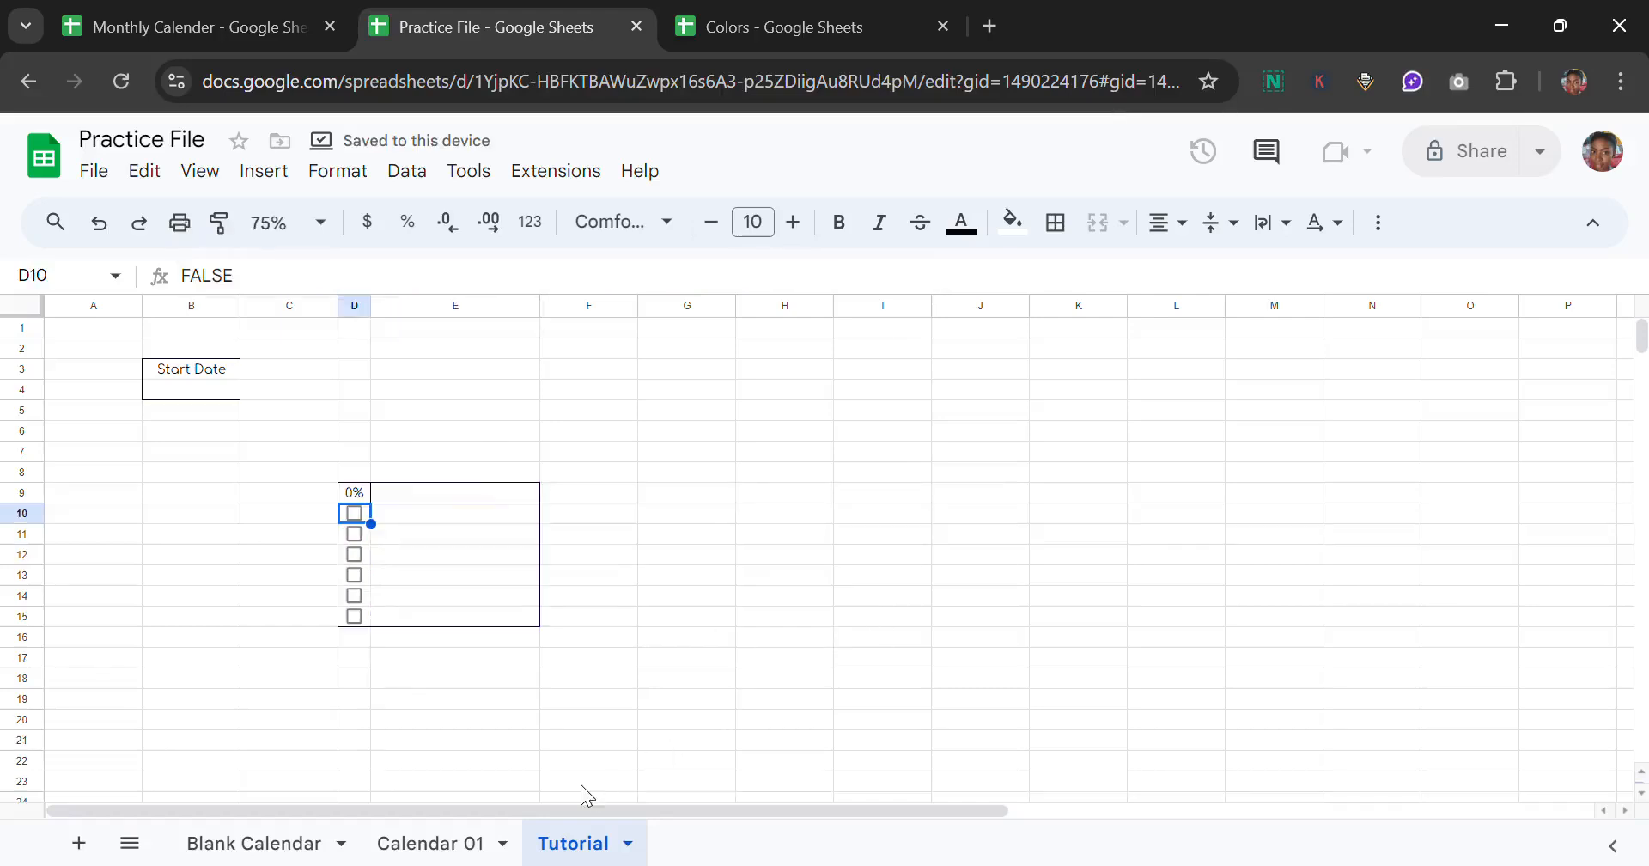
# Step: Enter the sample tasks "Make my bed" in E10 and "Walk the dog" in E11
pyautogui.click(432, 521)
pyautogui.write('M')
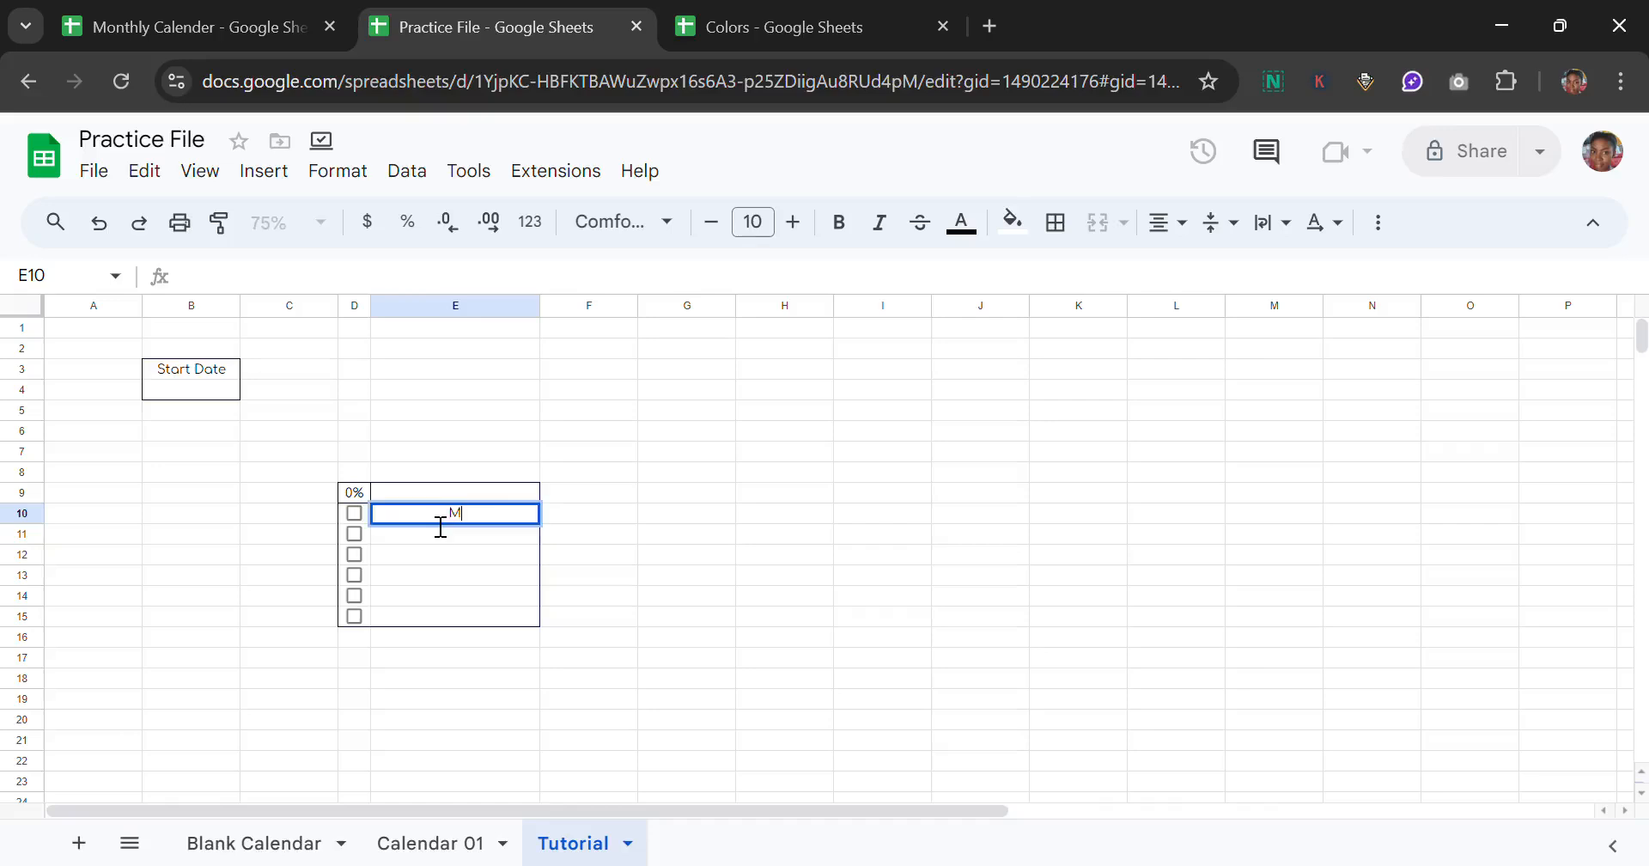
pyautogui.write('ake my bed')
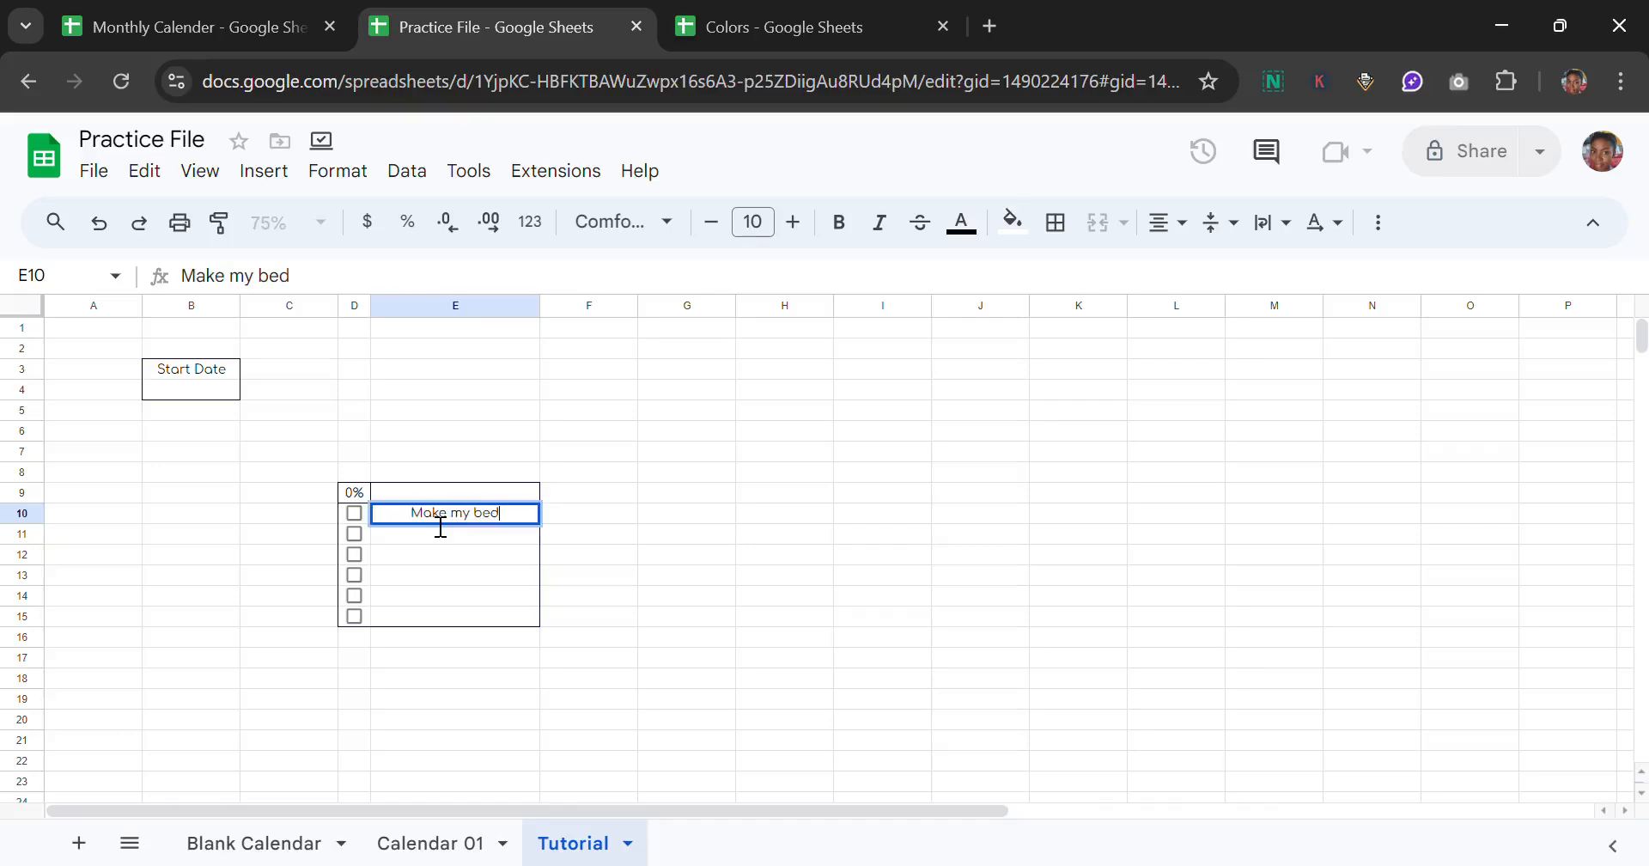
pyautogui.press('Return')
pyautogui.write('W')
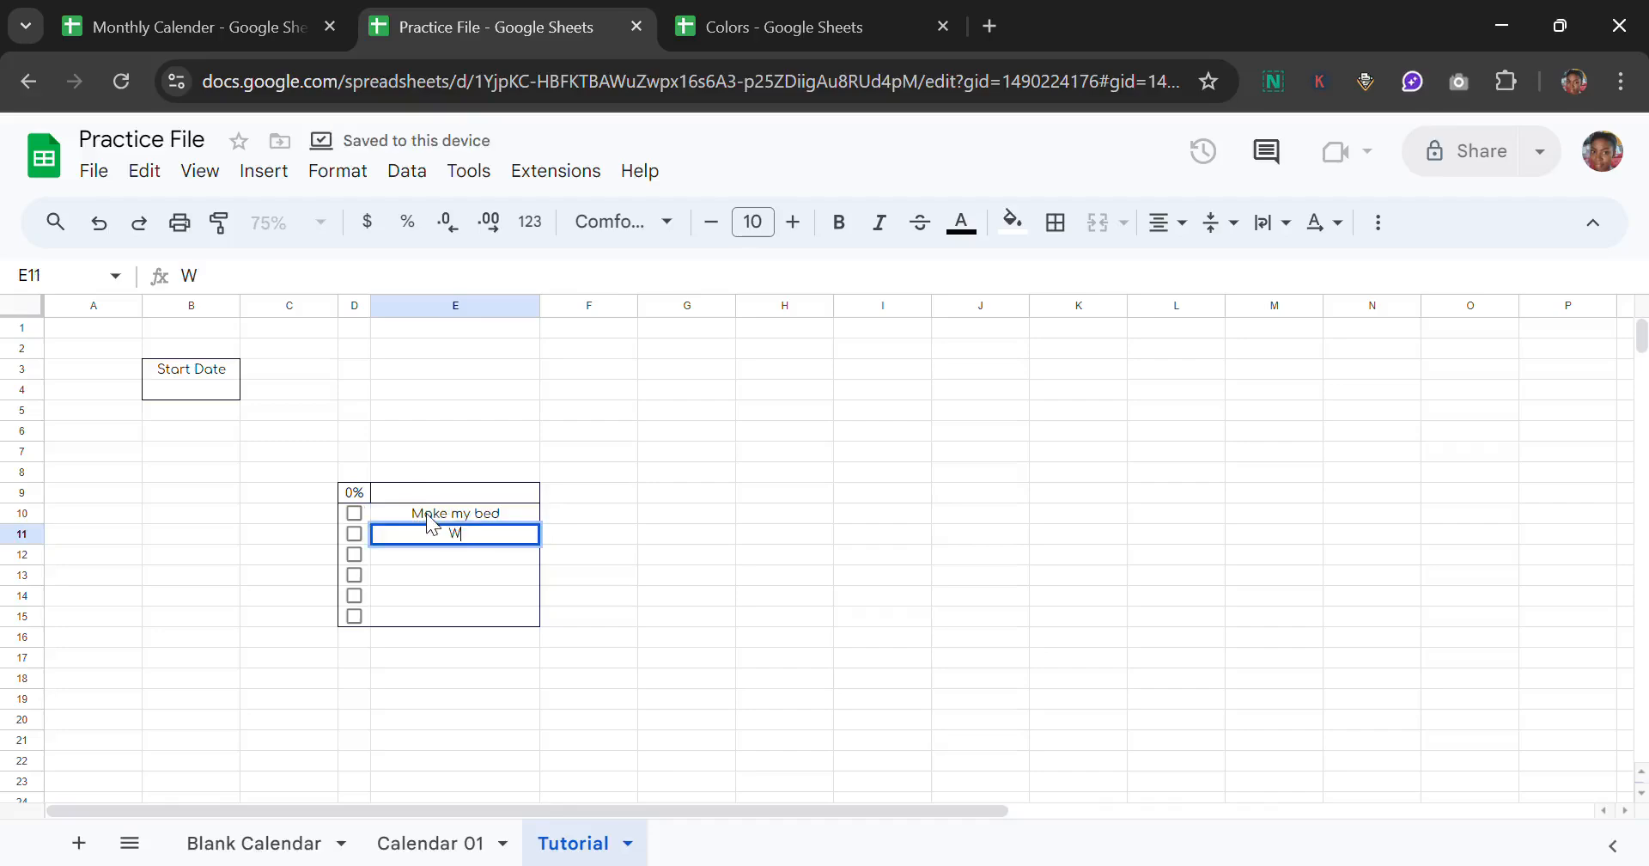
pyautogui.write('alk the dog')
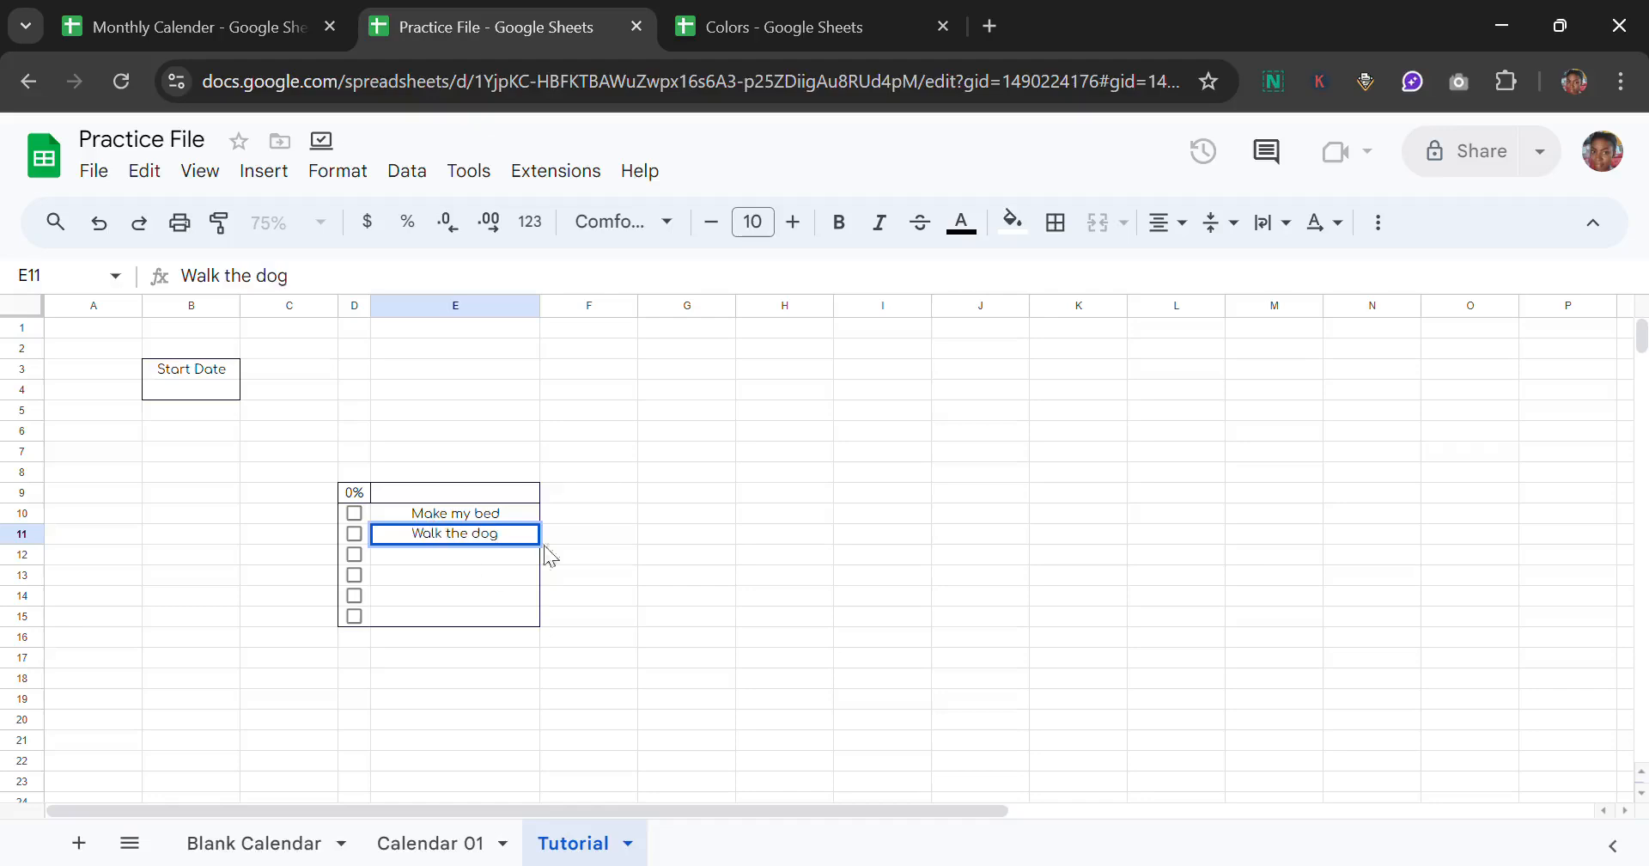
pyautogui.press('Return')
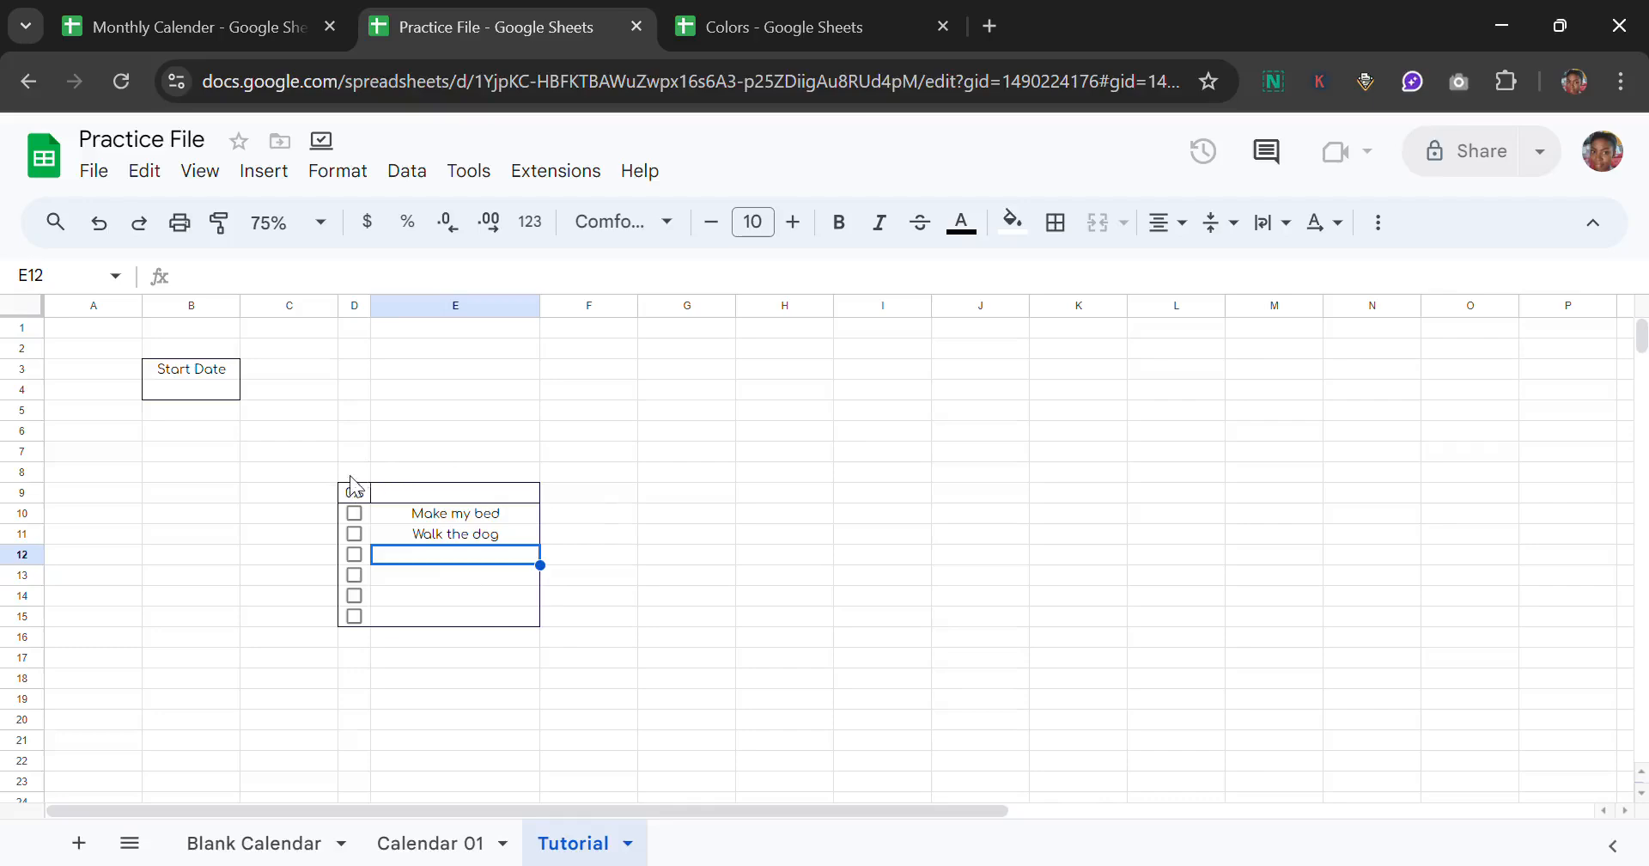
# Step: Add top, right and left borders to D8:E8 above the day block and merge the two cells
pyautogui.click(433, 467)
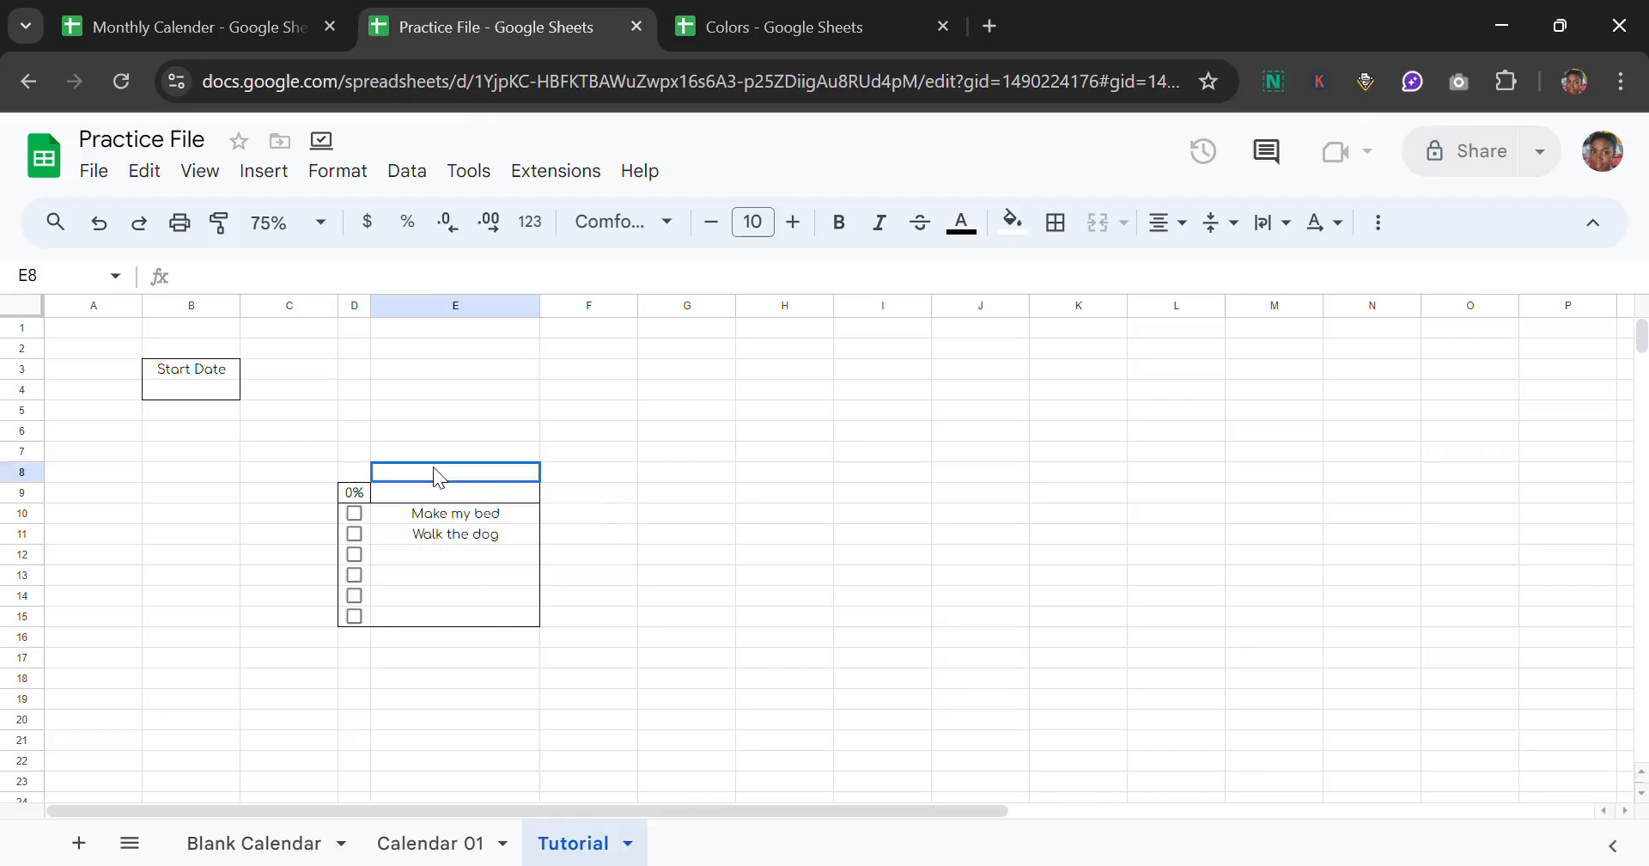
pyautogui.click(352, 471)
pyautogui.moveTo(344, 477); pyautogui.dragTo(494, 483)
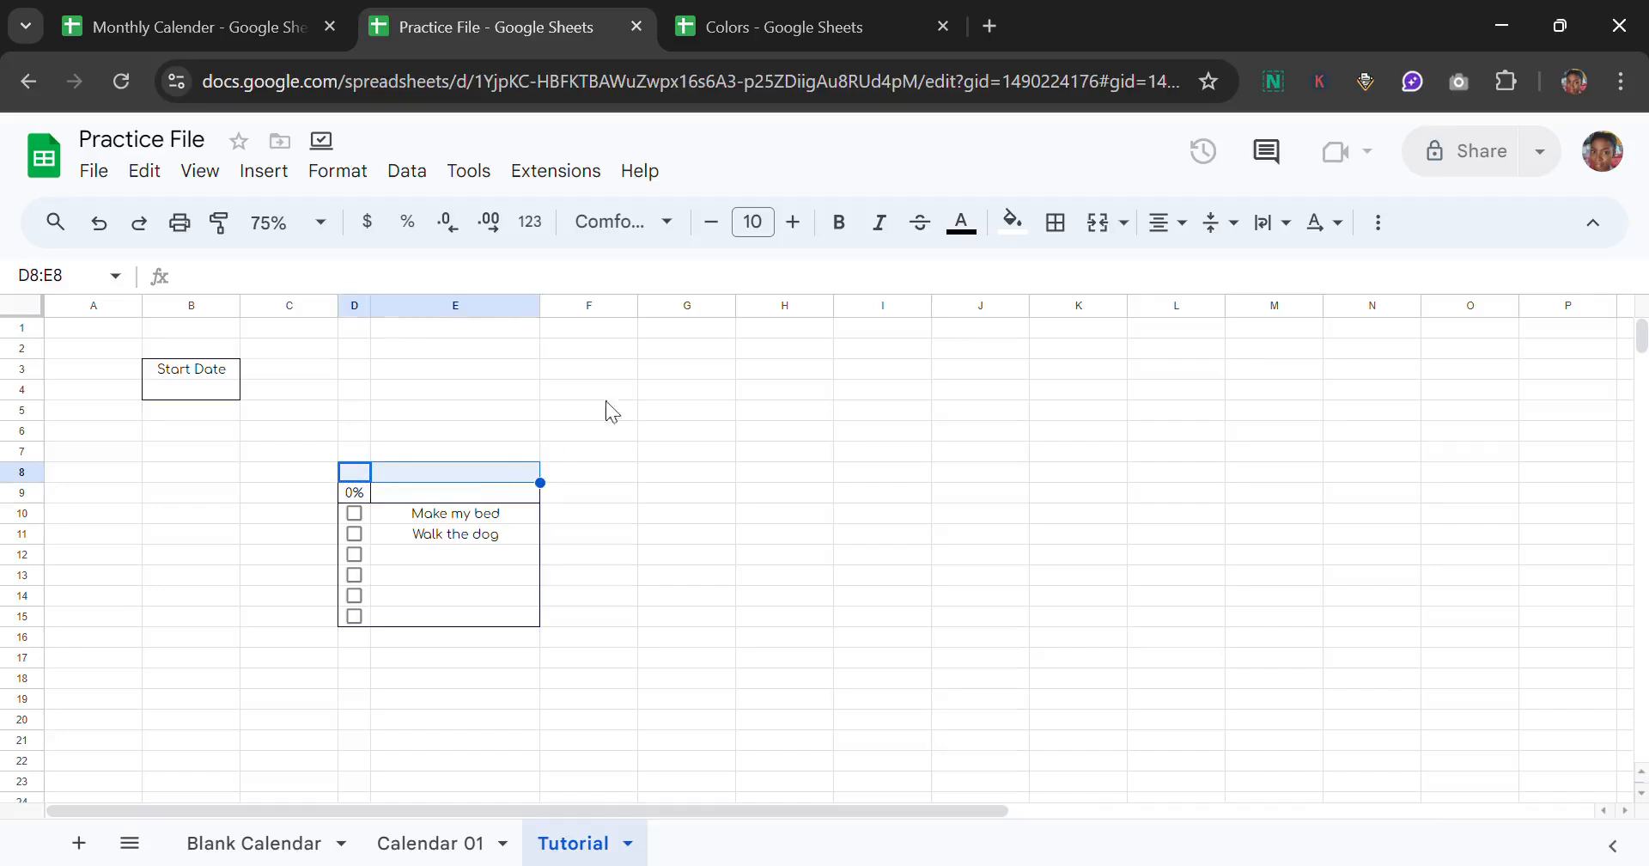
pyautogui.click(1065, 243)
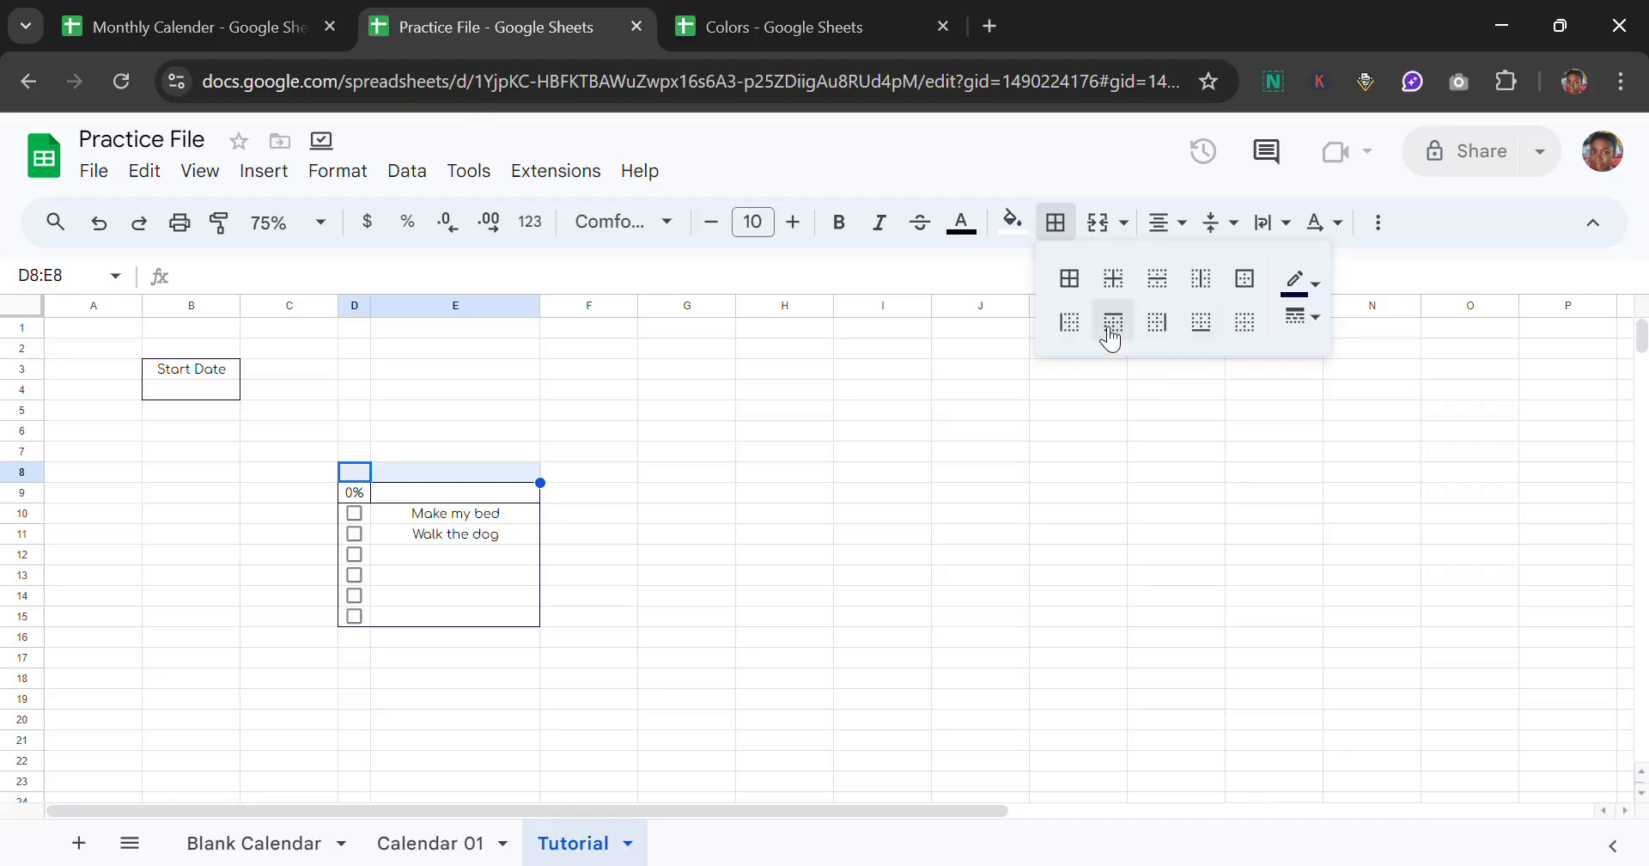
pyautogui.click(1165, 327)
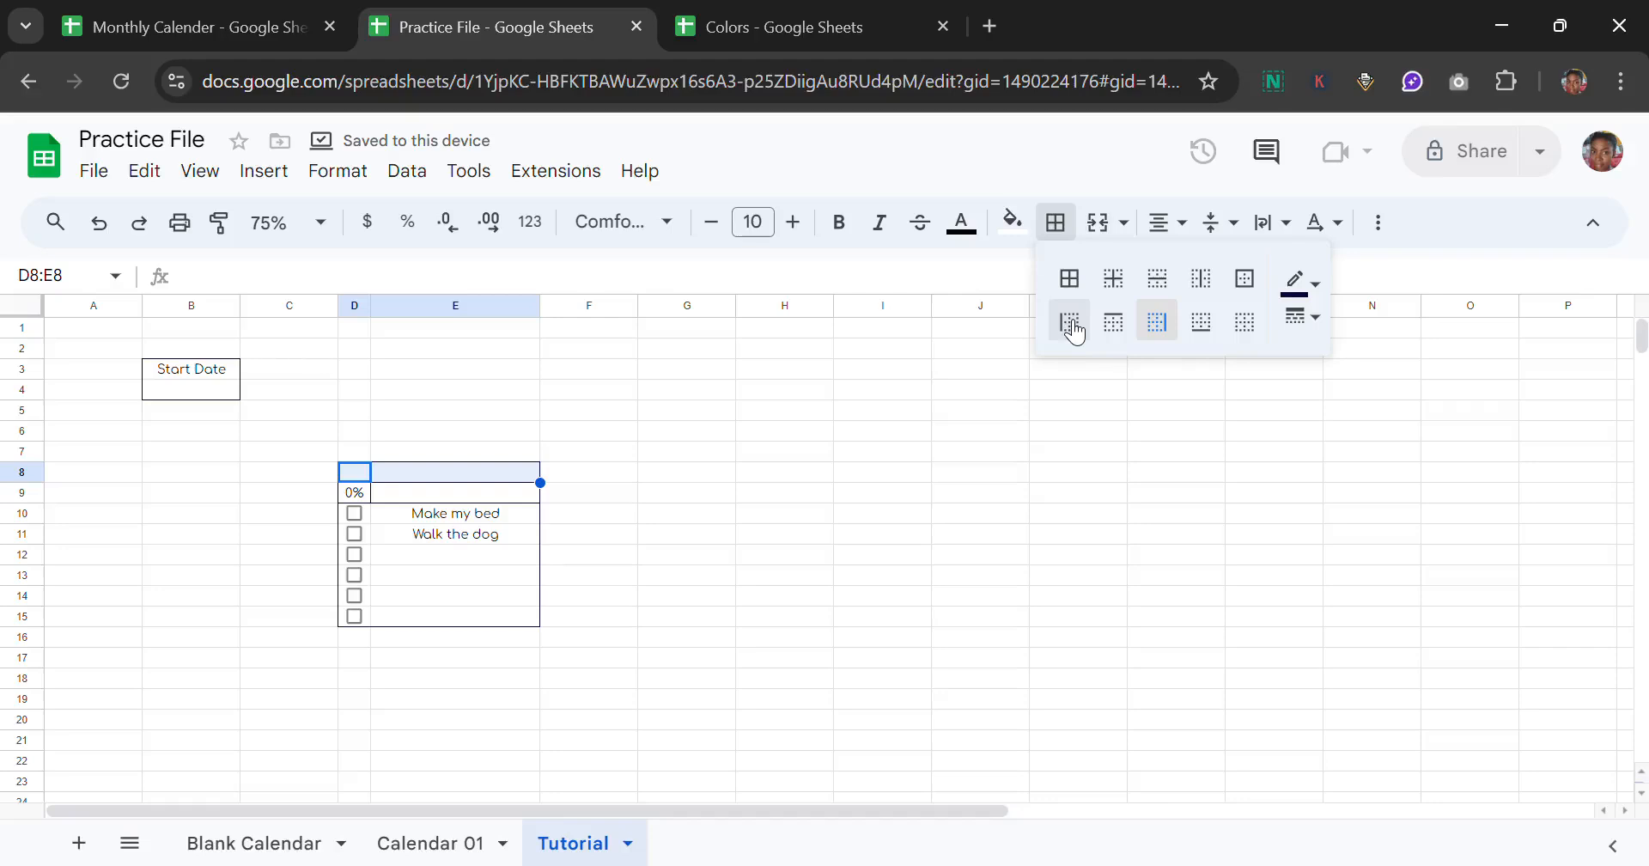
pyautogui.click(1071, 328)
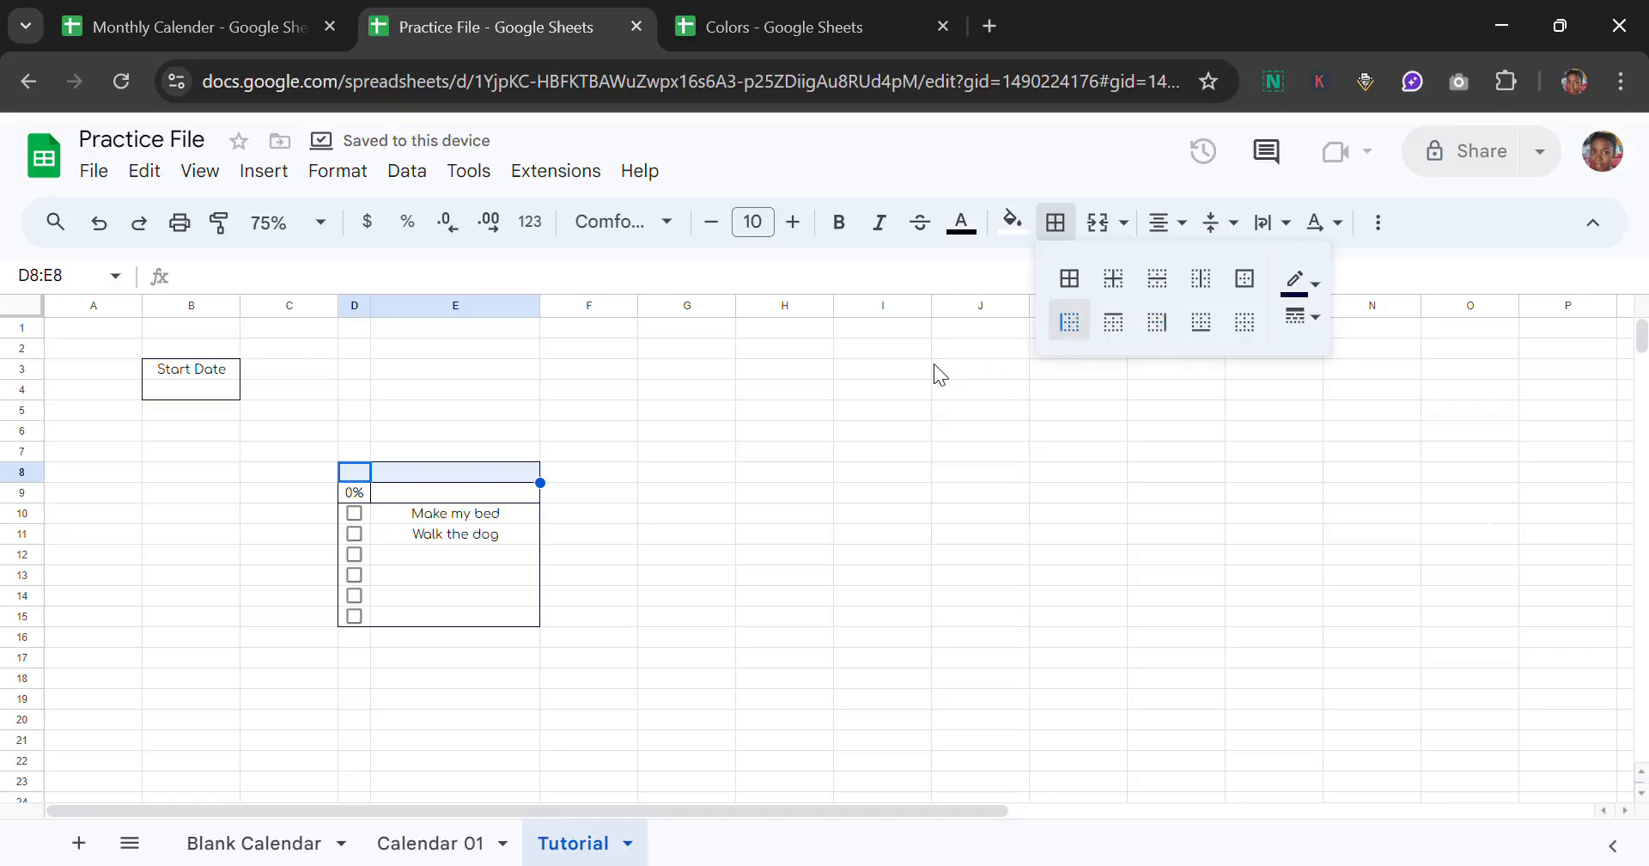
pyautogui.click(1106, 225)
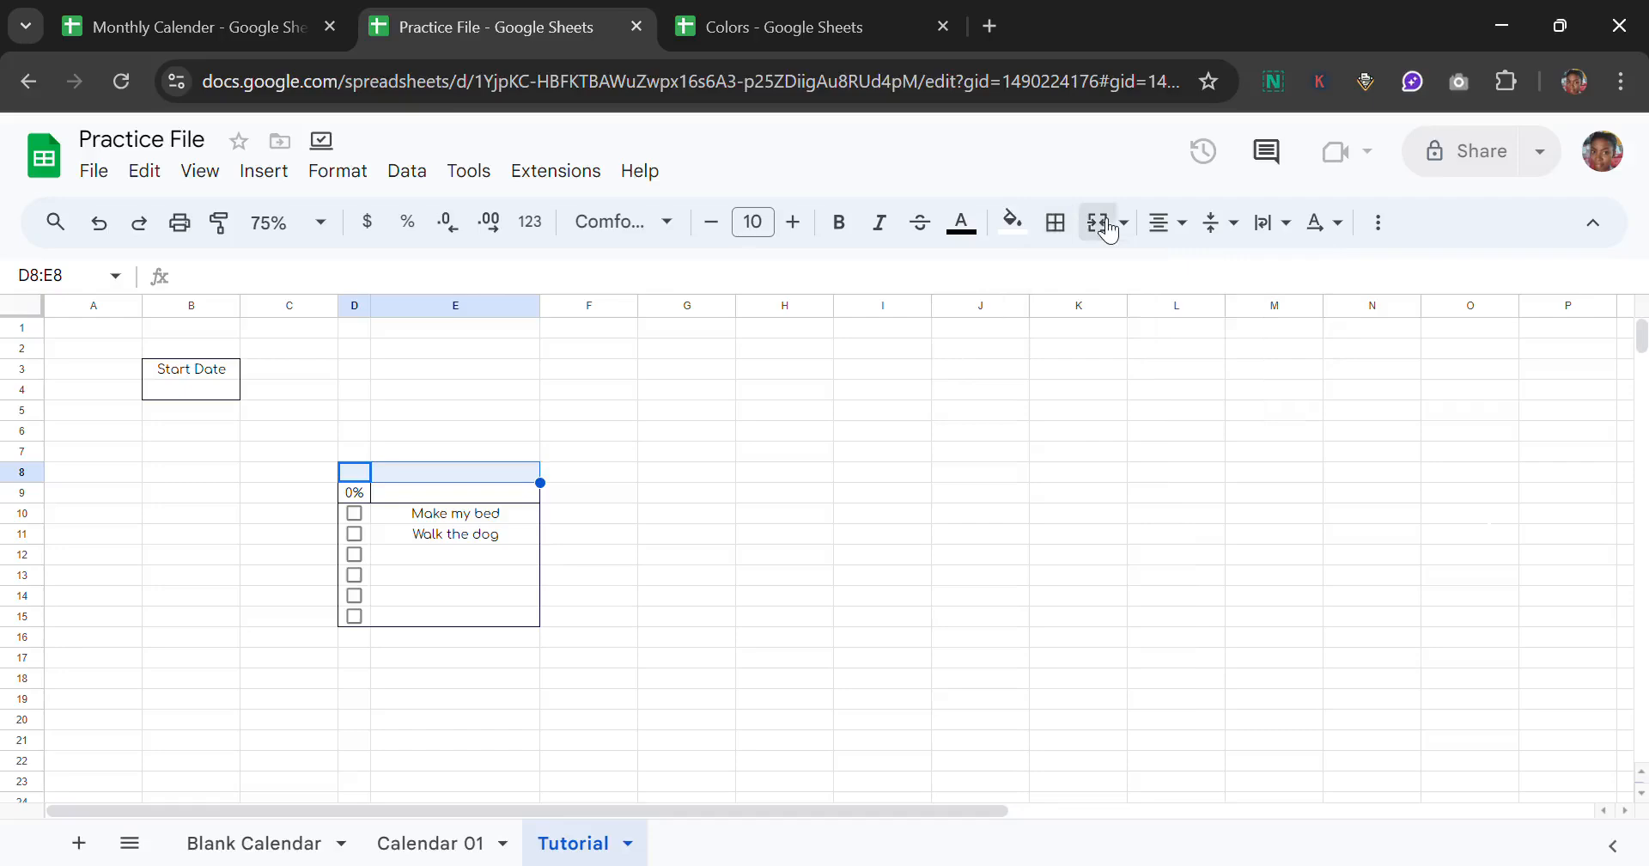
pyautogui.click(592, 497)
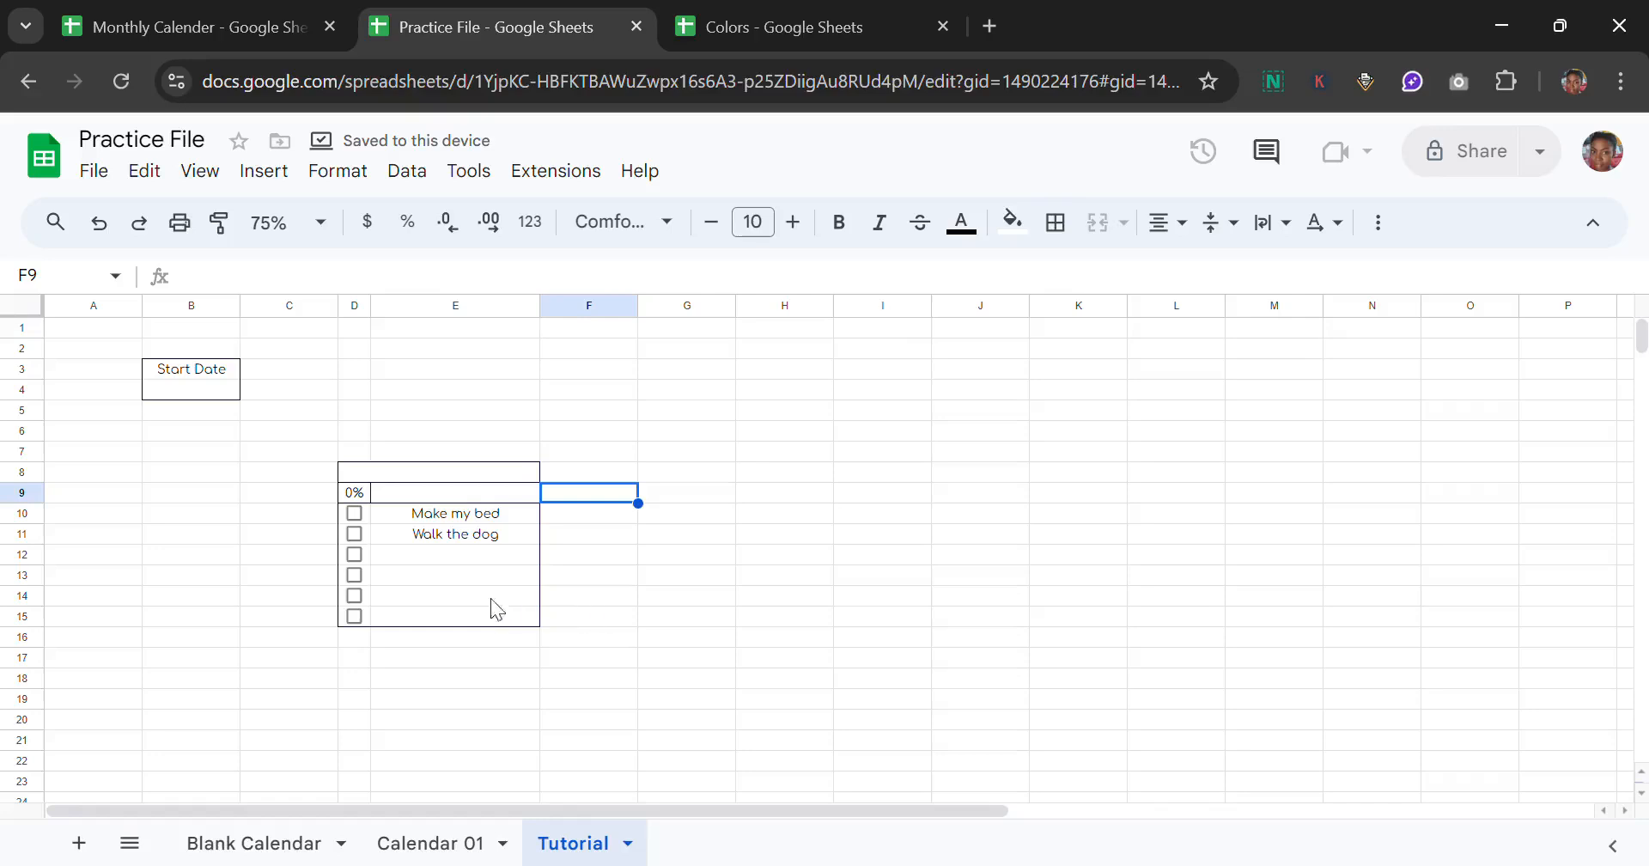
# Step: Set the start date in B4 to 9/1/2024 using the date picker
pyautogui.click(216, 391)
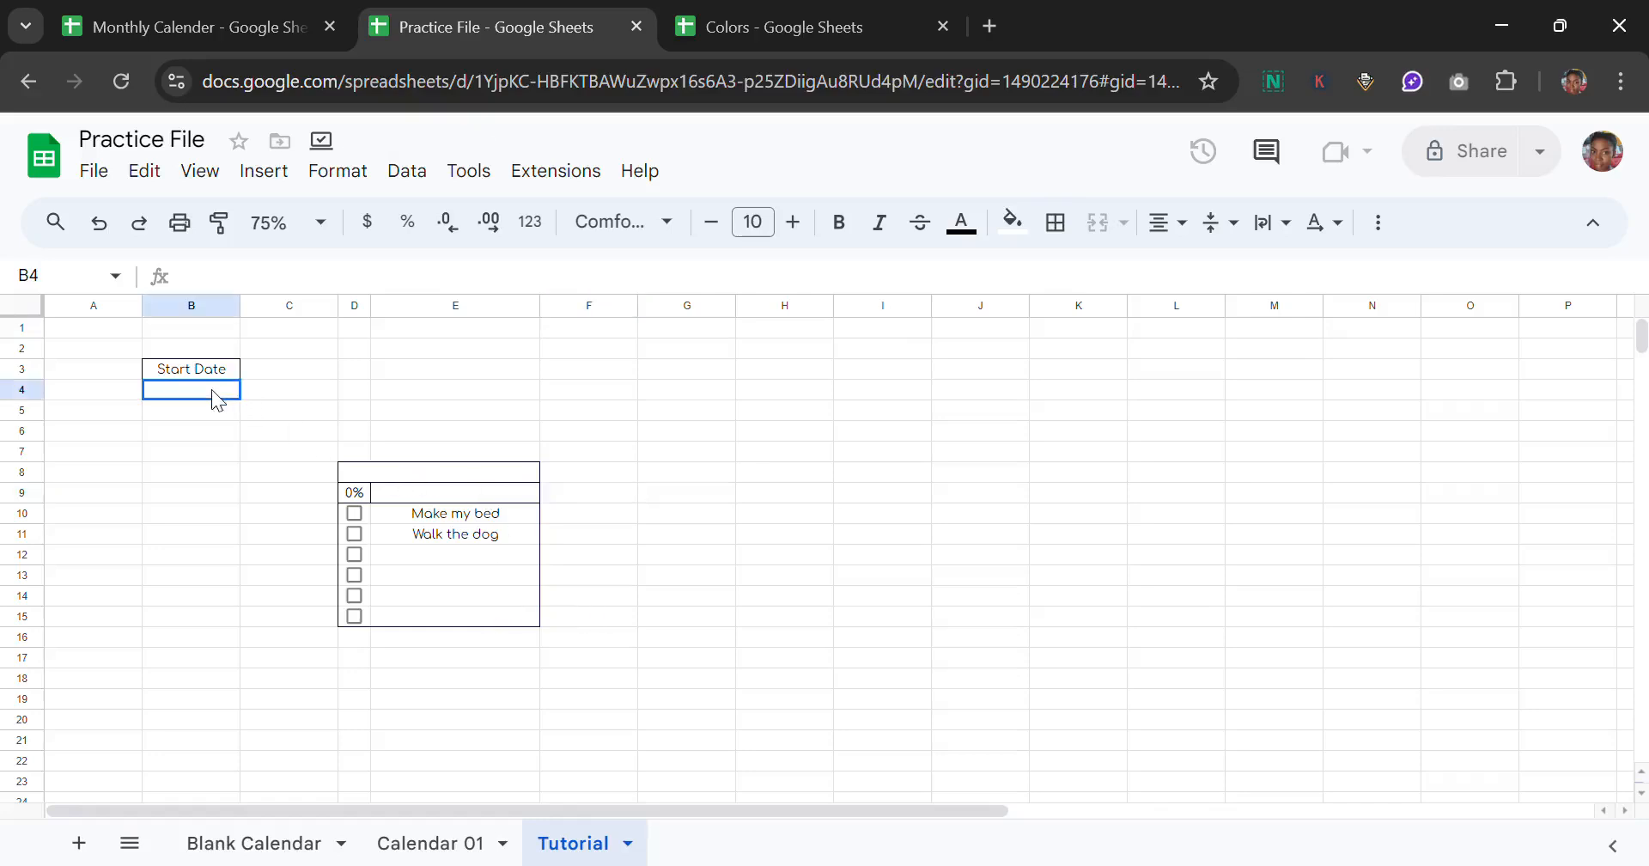
pyautogui.doubleClick(211, 389)
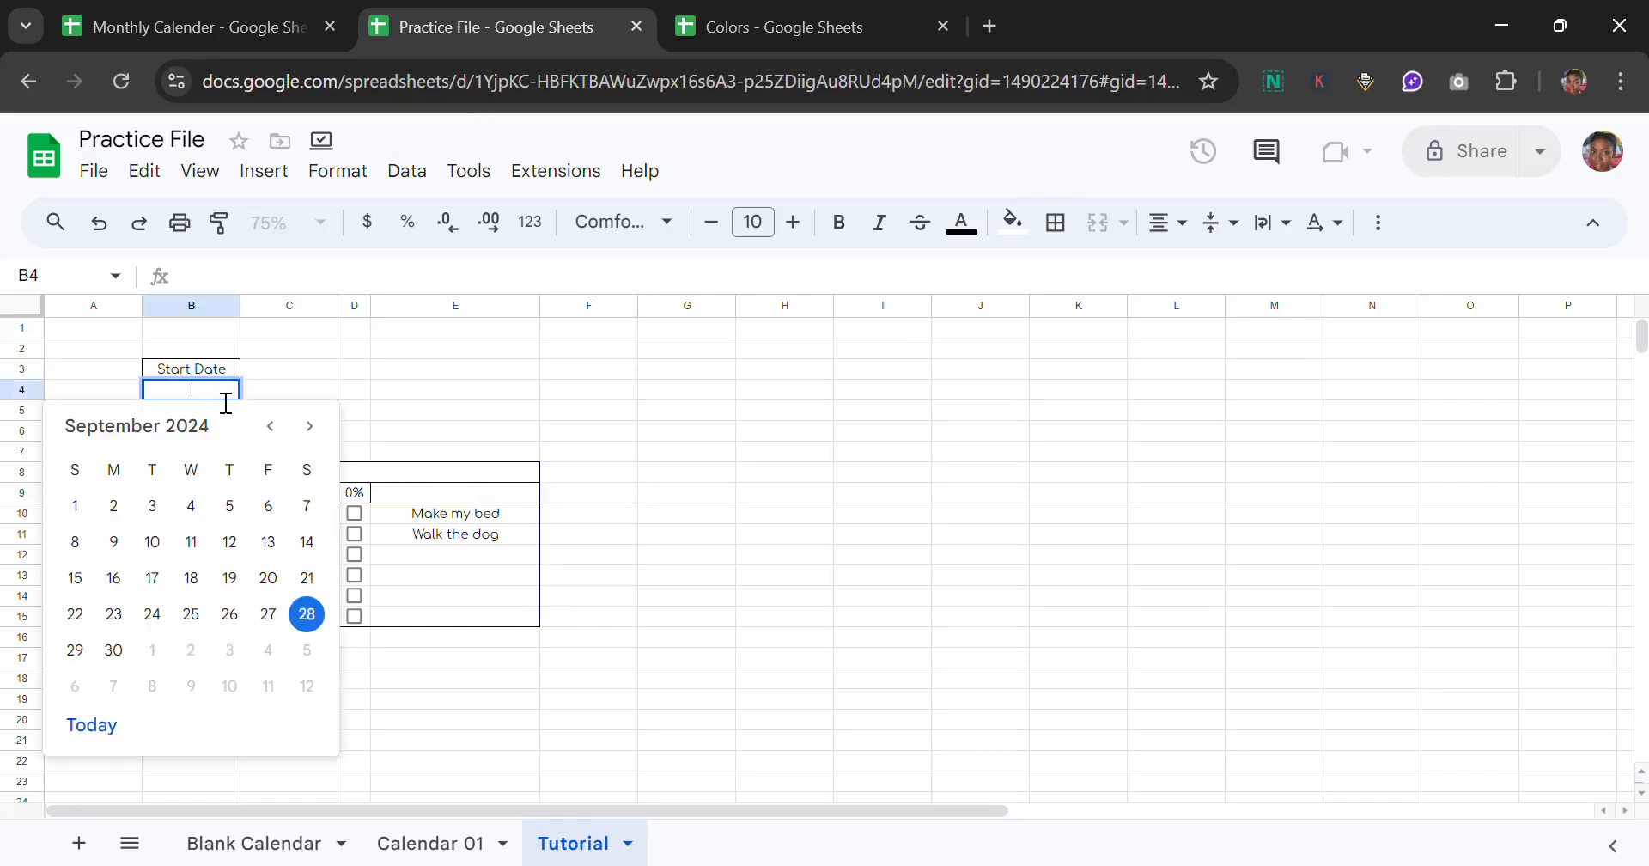
pyautogui.click(98, 510)
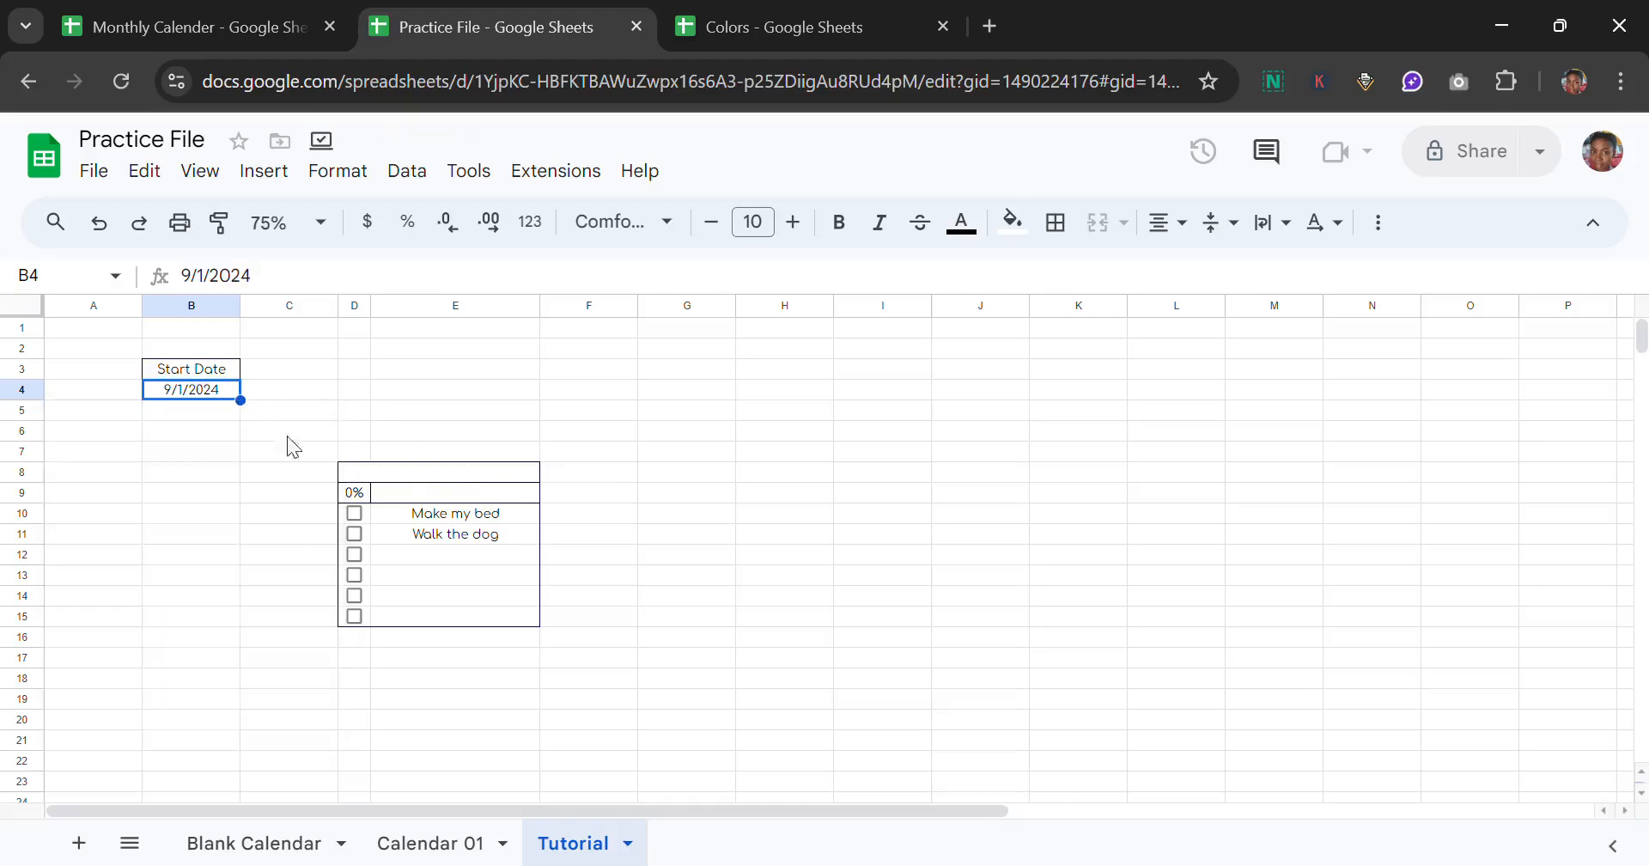
# Step: Link the merged header cell D8:E8 to the start date with the formula =B4
pyautogui.click(412, 472)
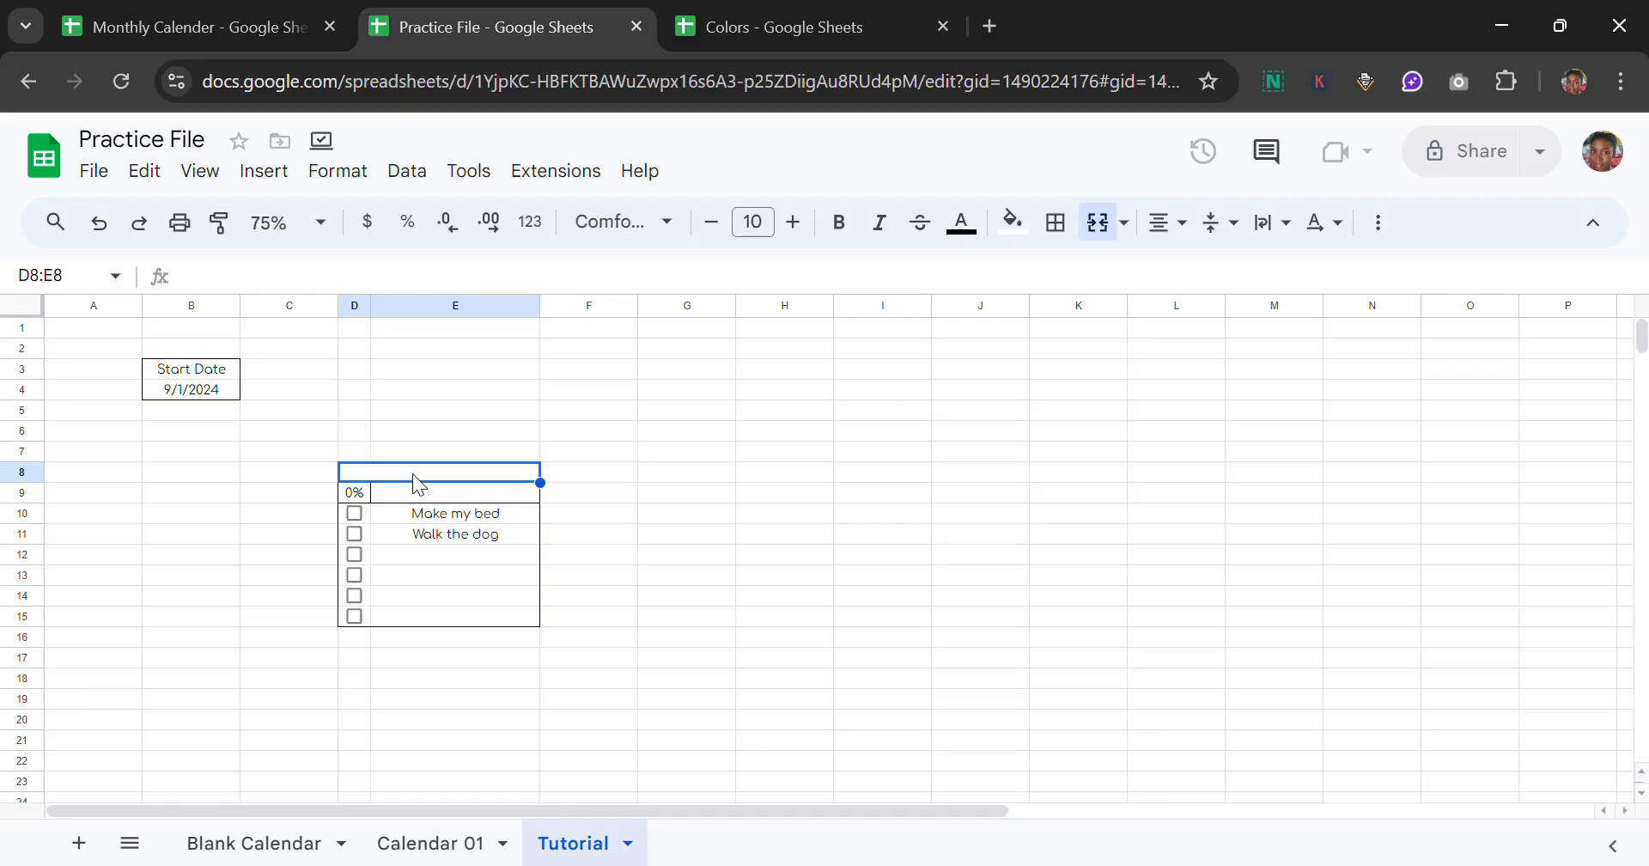
pyautogui.doubleClick(412, 472)
pyautogui.write('=')
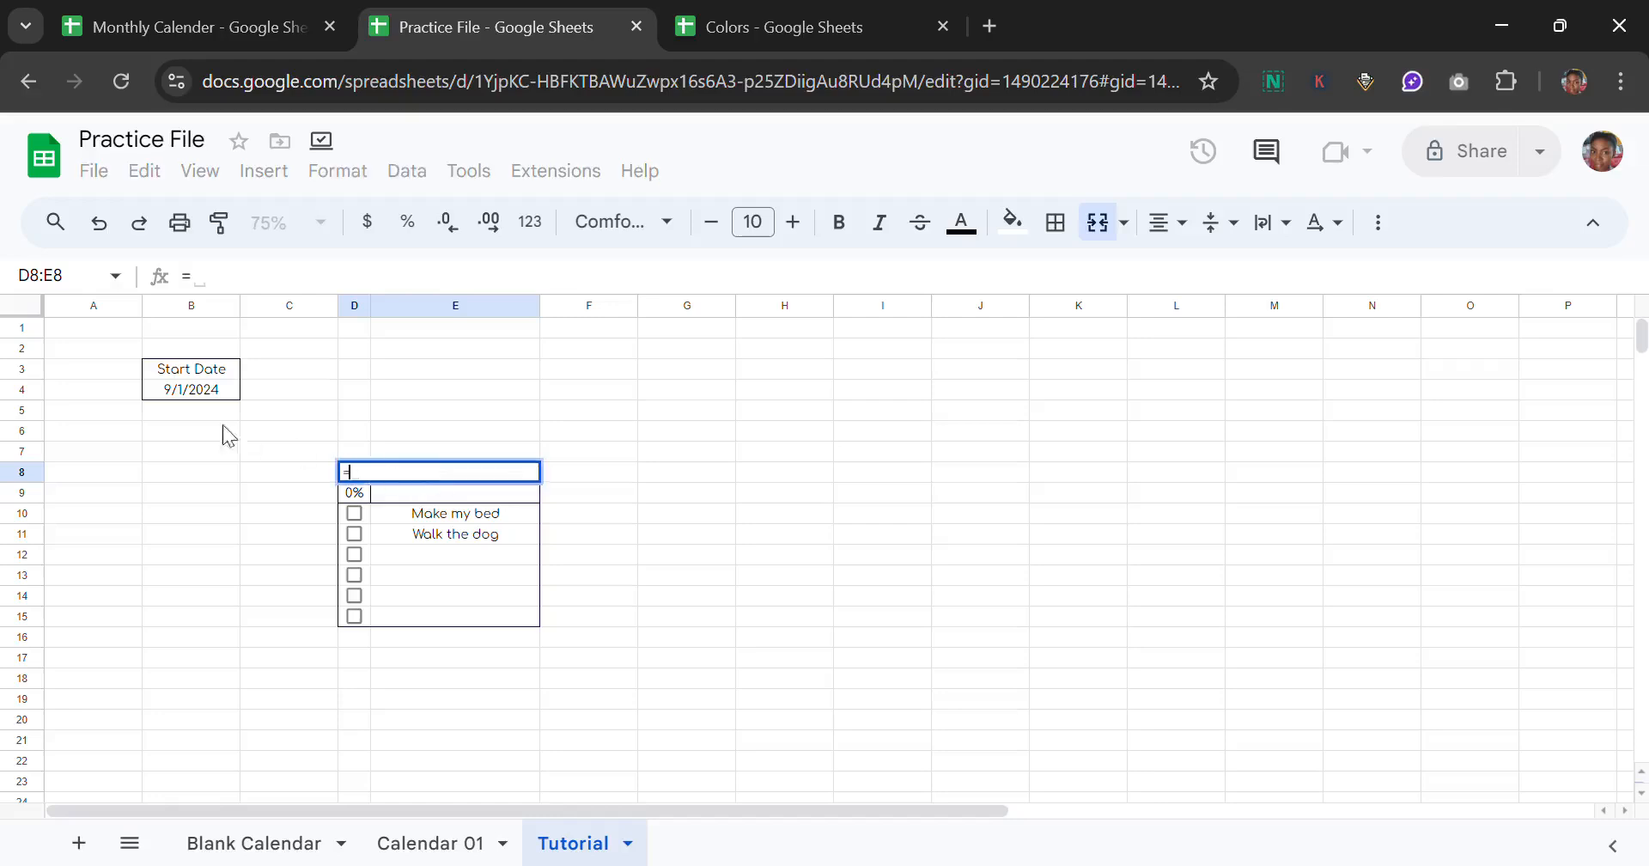
pyautogui.click(210, 394)
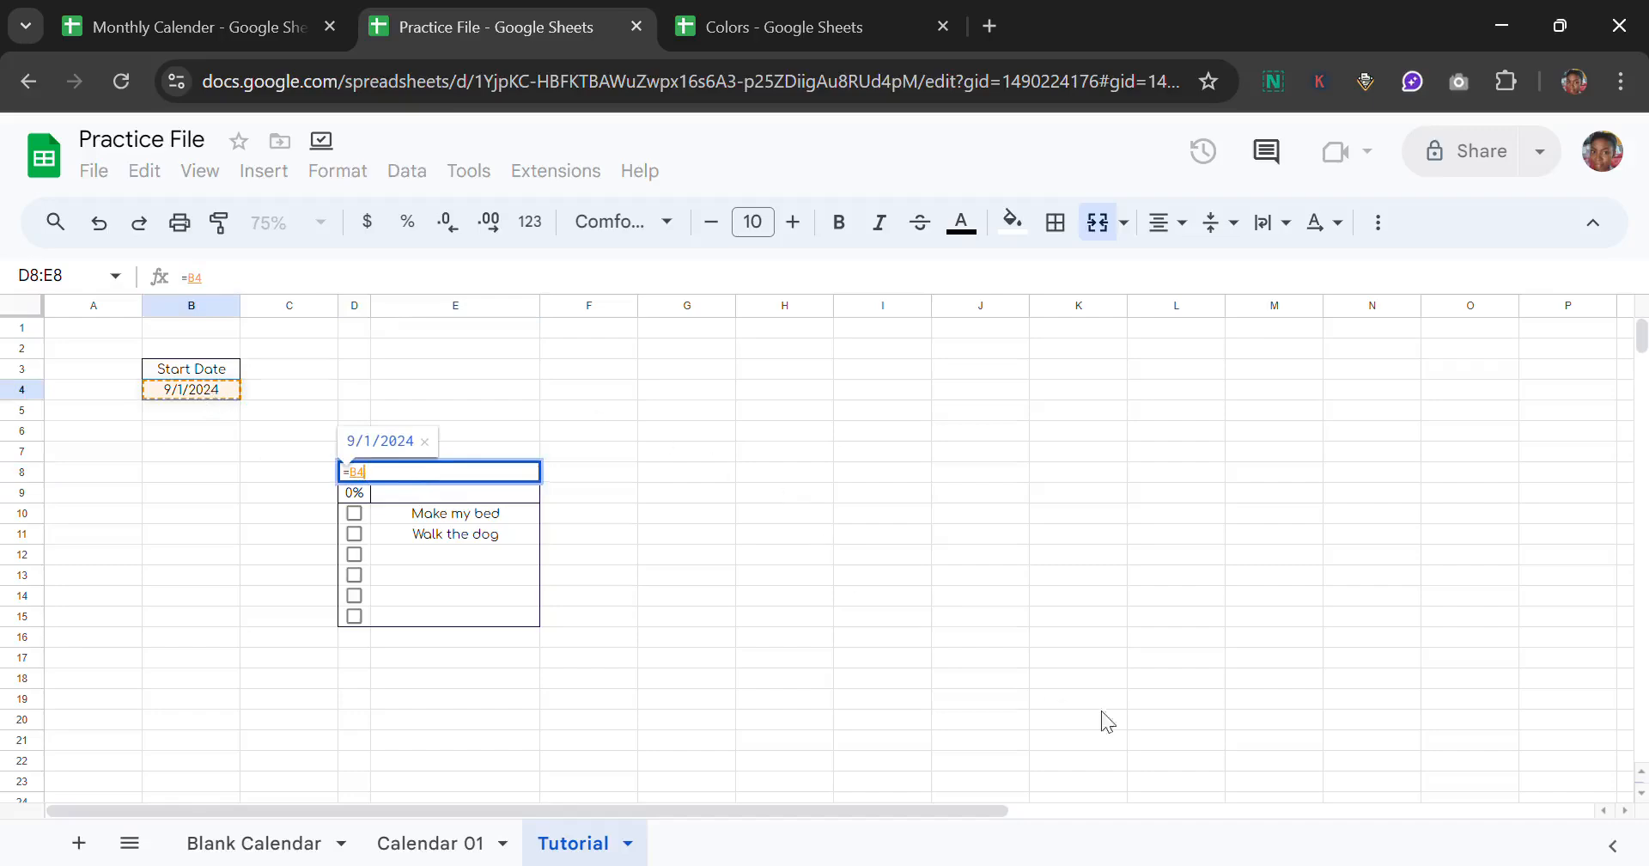
pyautogui.press('Return')
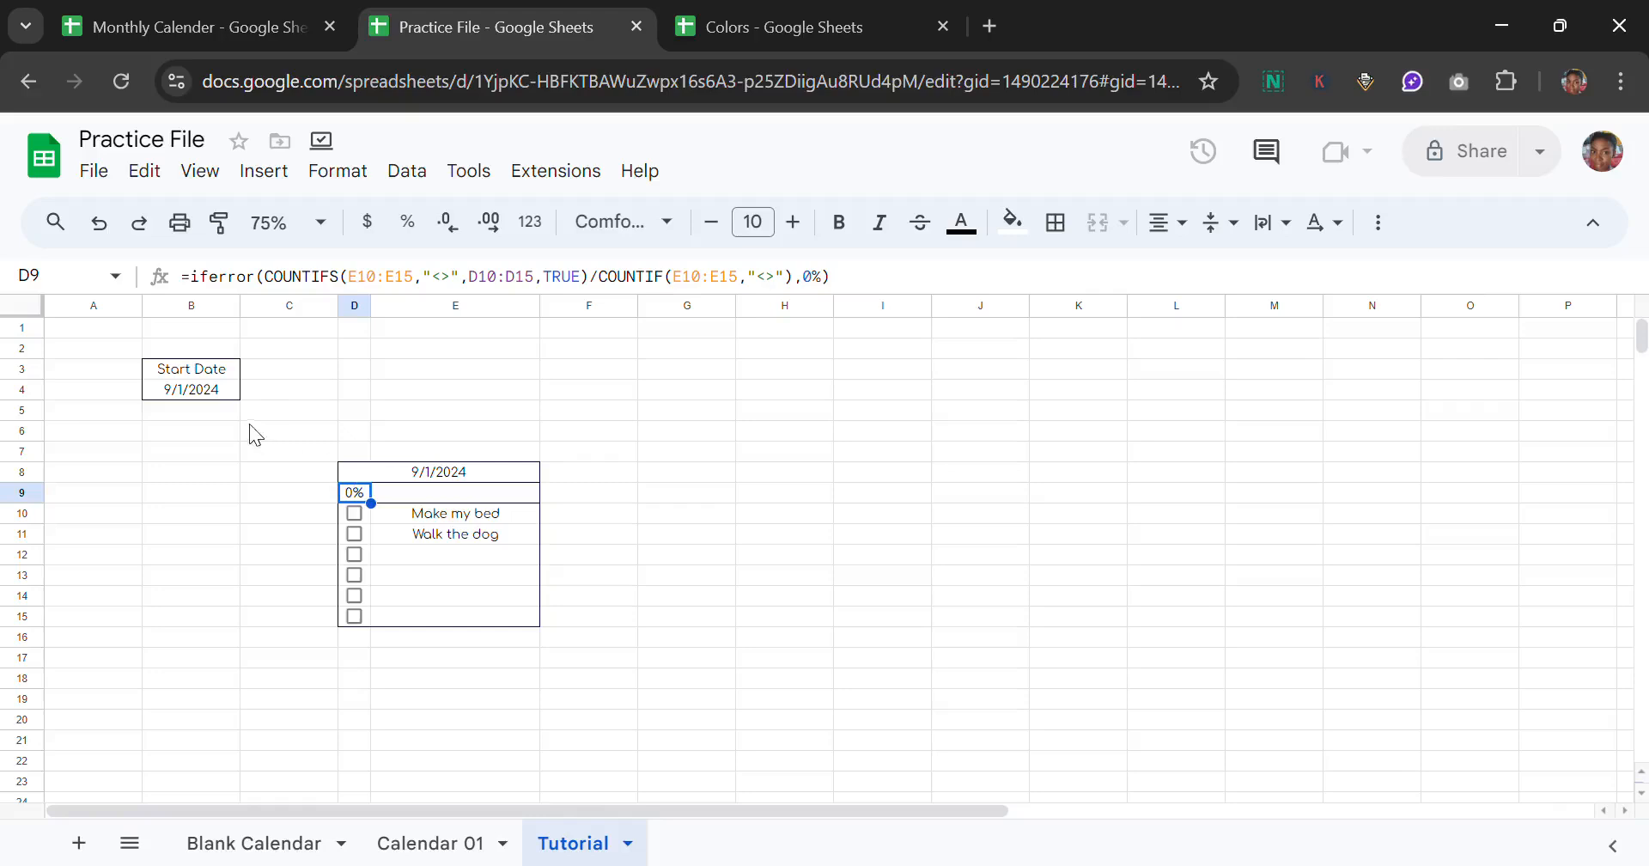
# Step: Apply the custom date format "Aug 5, 1930" to the start date in B4
pyautogui.click(205, 395)
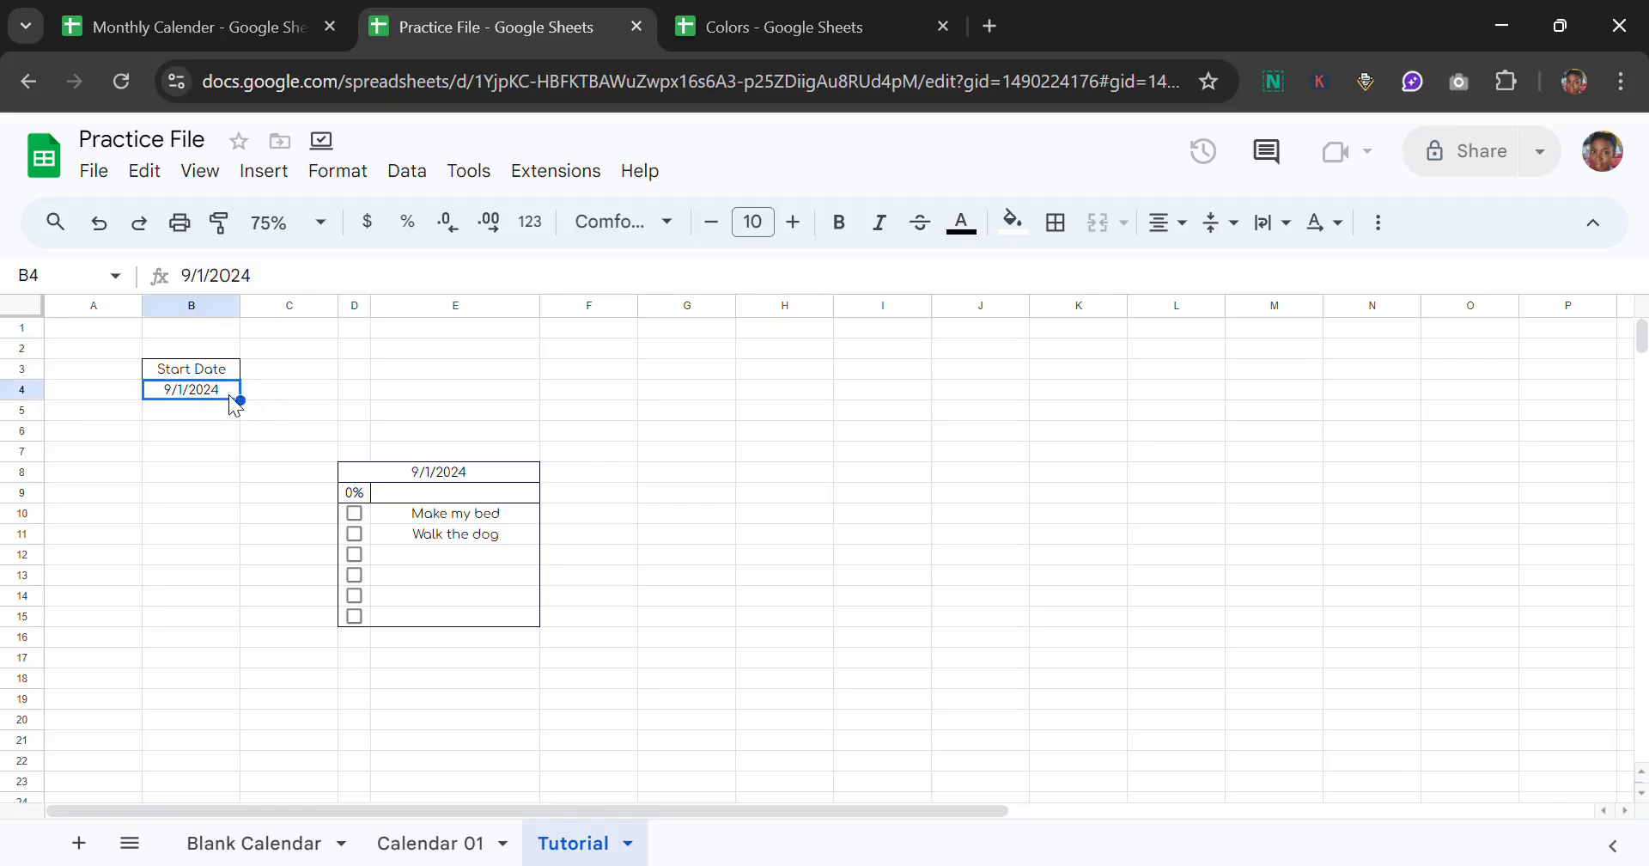
pyautogui.click(365, 176)
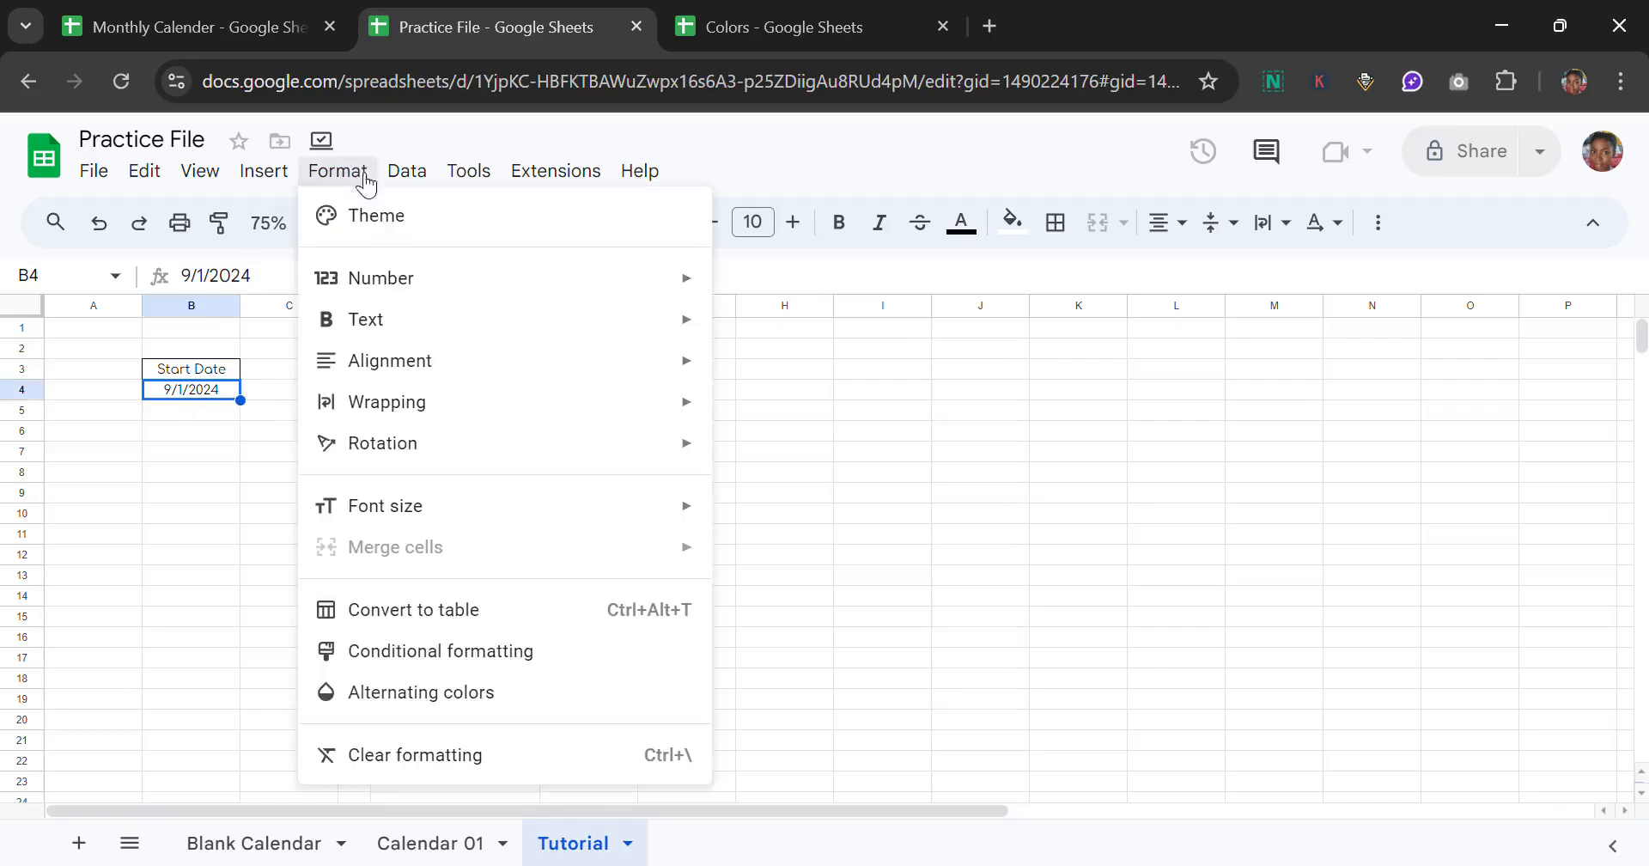
pyautogui.moveTo(678, 269)
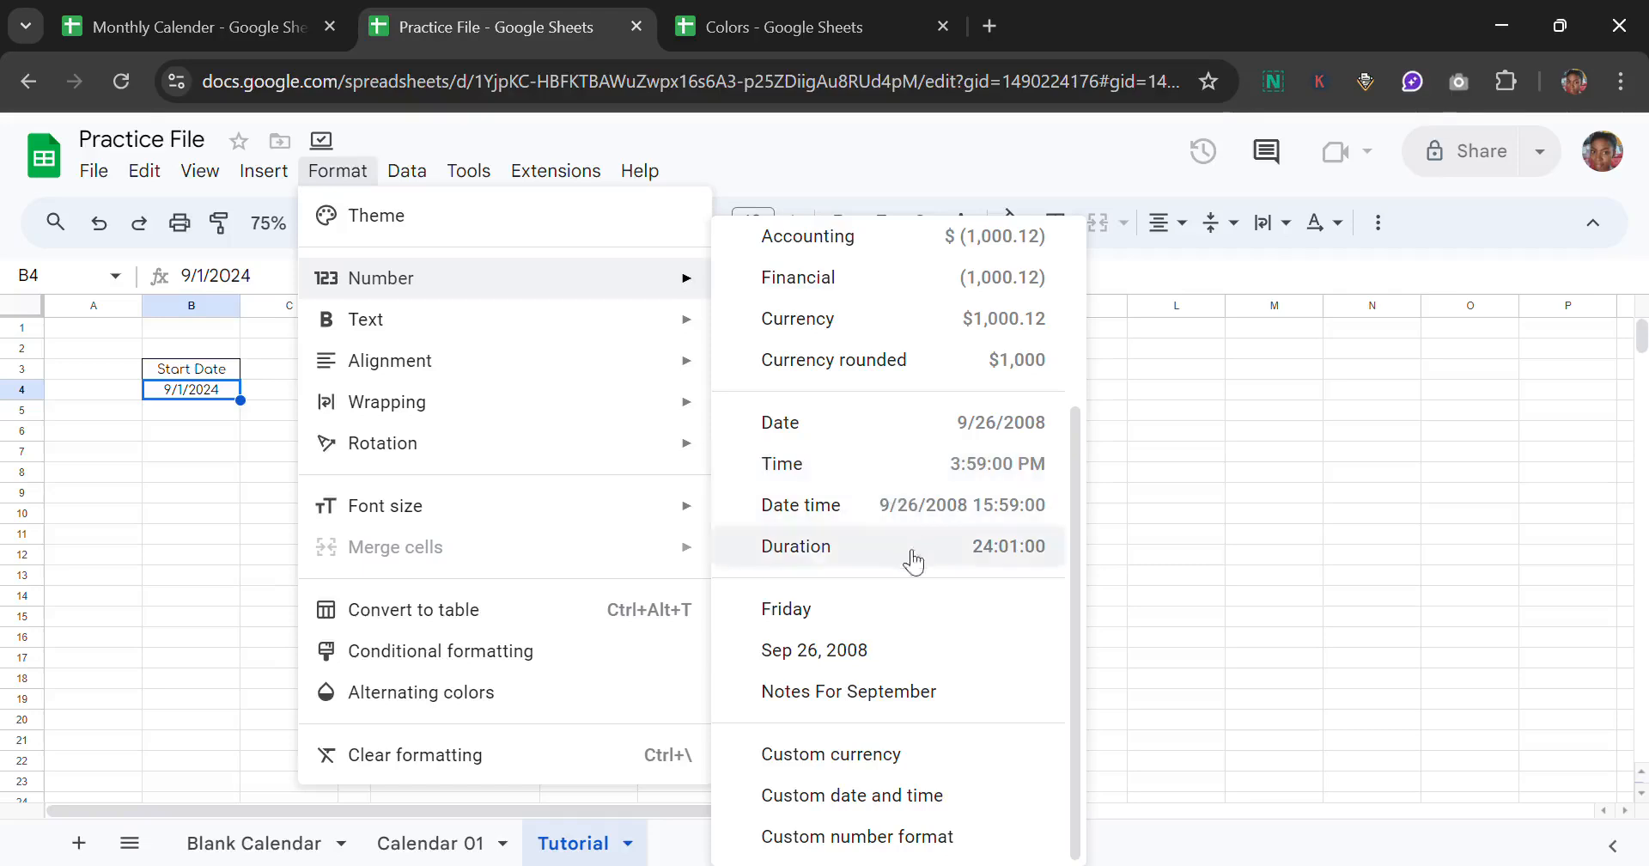
pyautogui.click(960, 802)
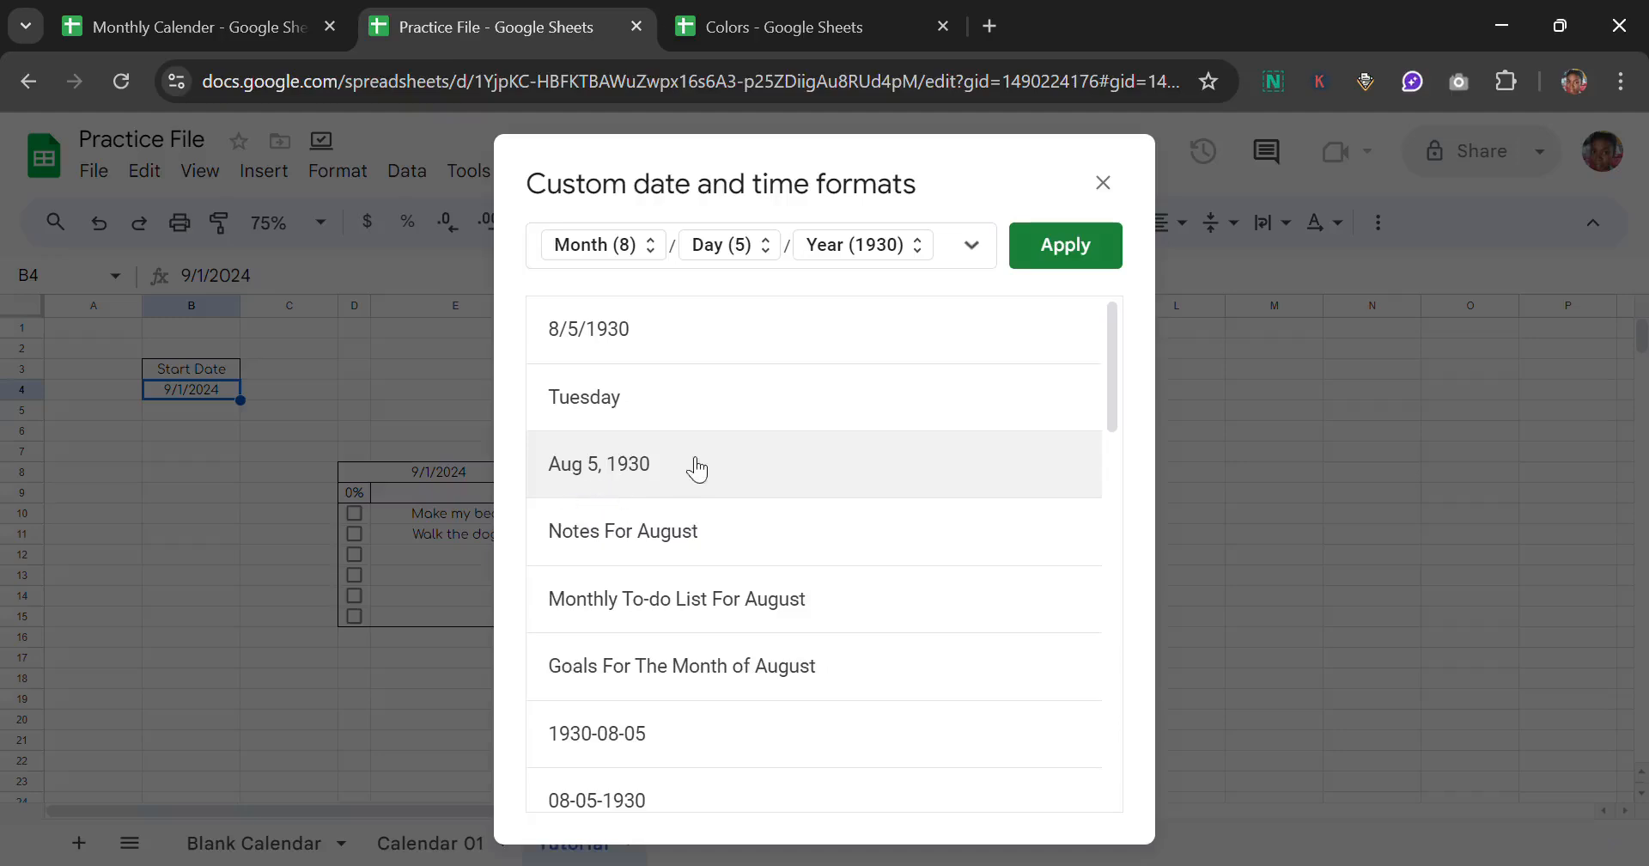
pyautogui.click(747, 464)
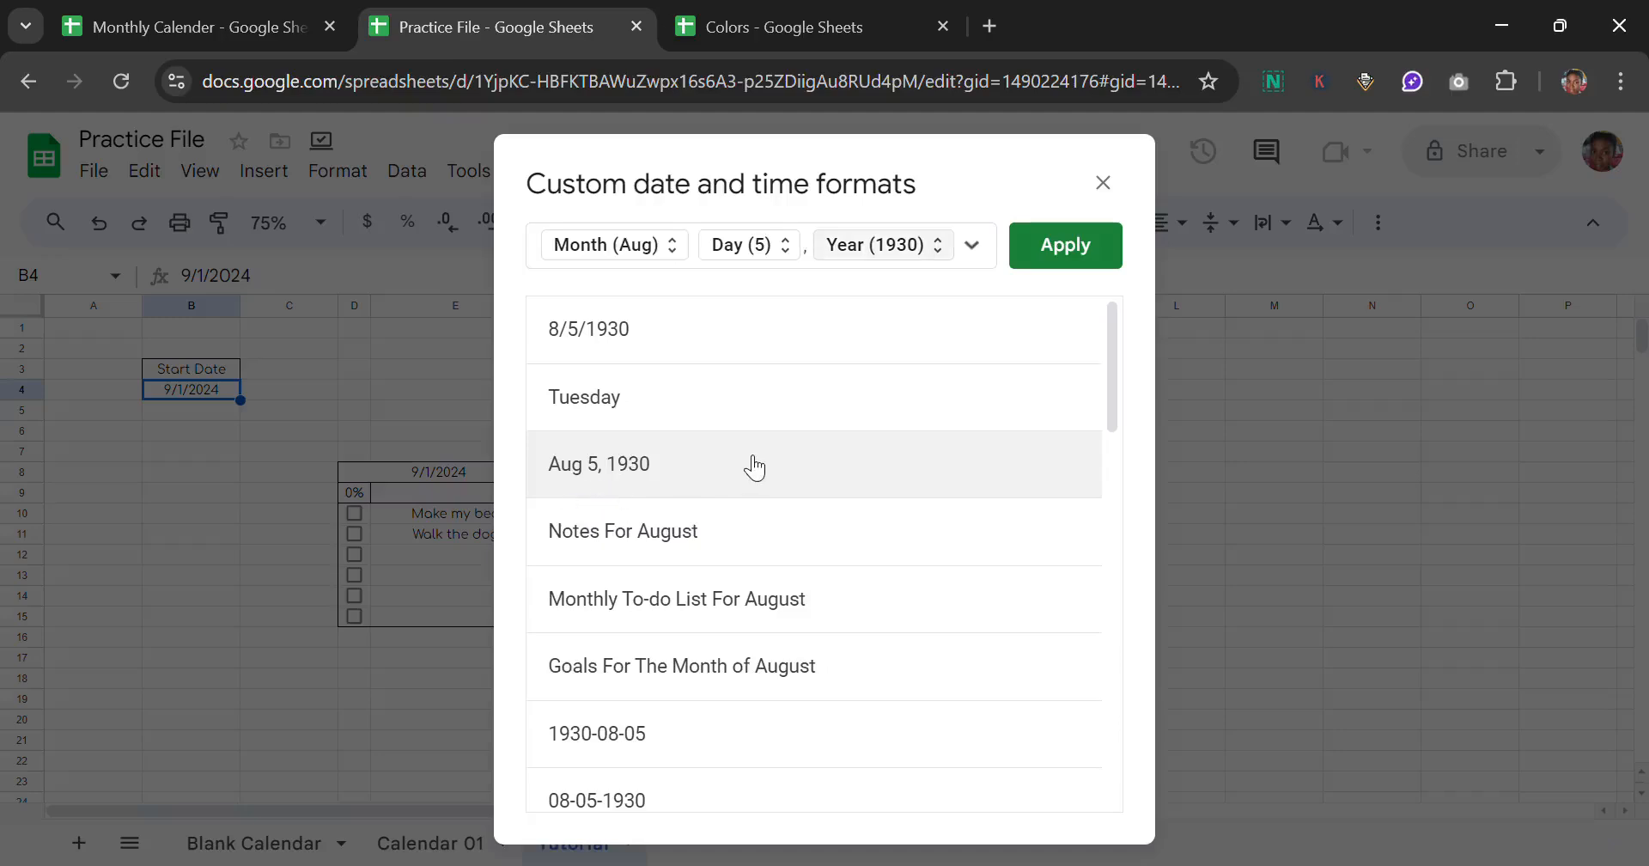
pyautogui.click(1093, 247)
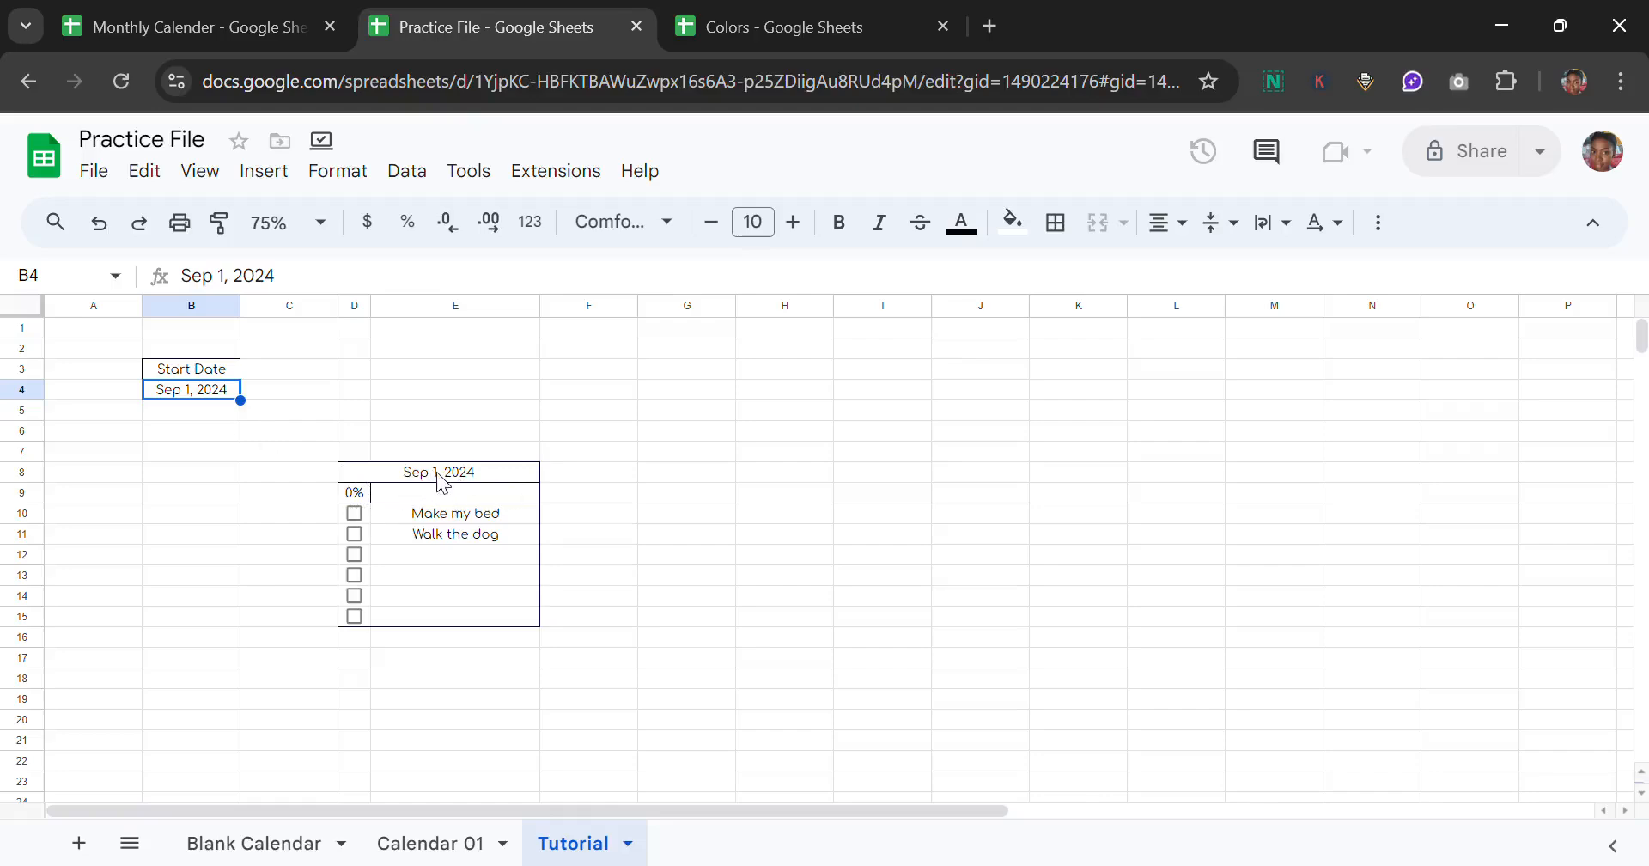
# Step: Fill the merged date header D8:E8 with the custom colour #0f0239 taken from the Colors spreadsheet
pyautogui.click(515, 474)
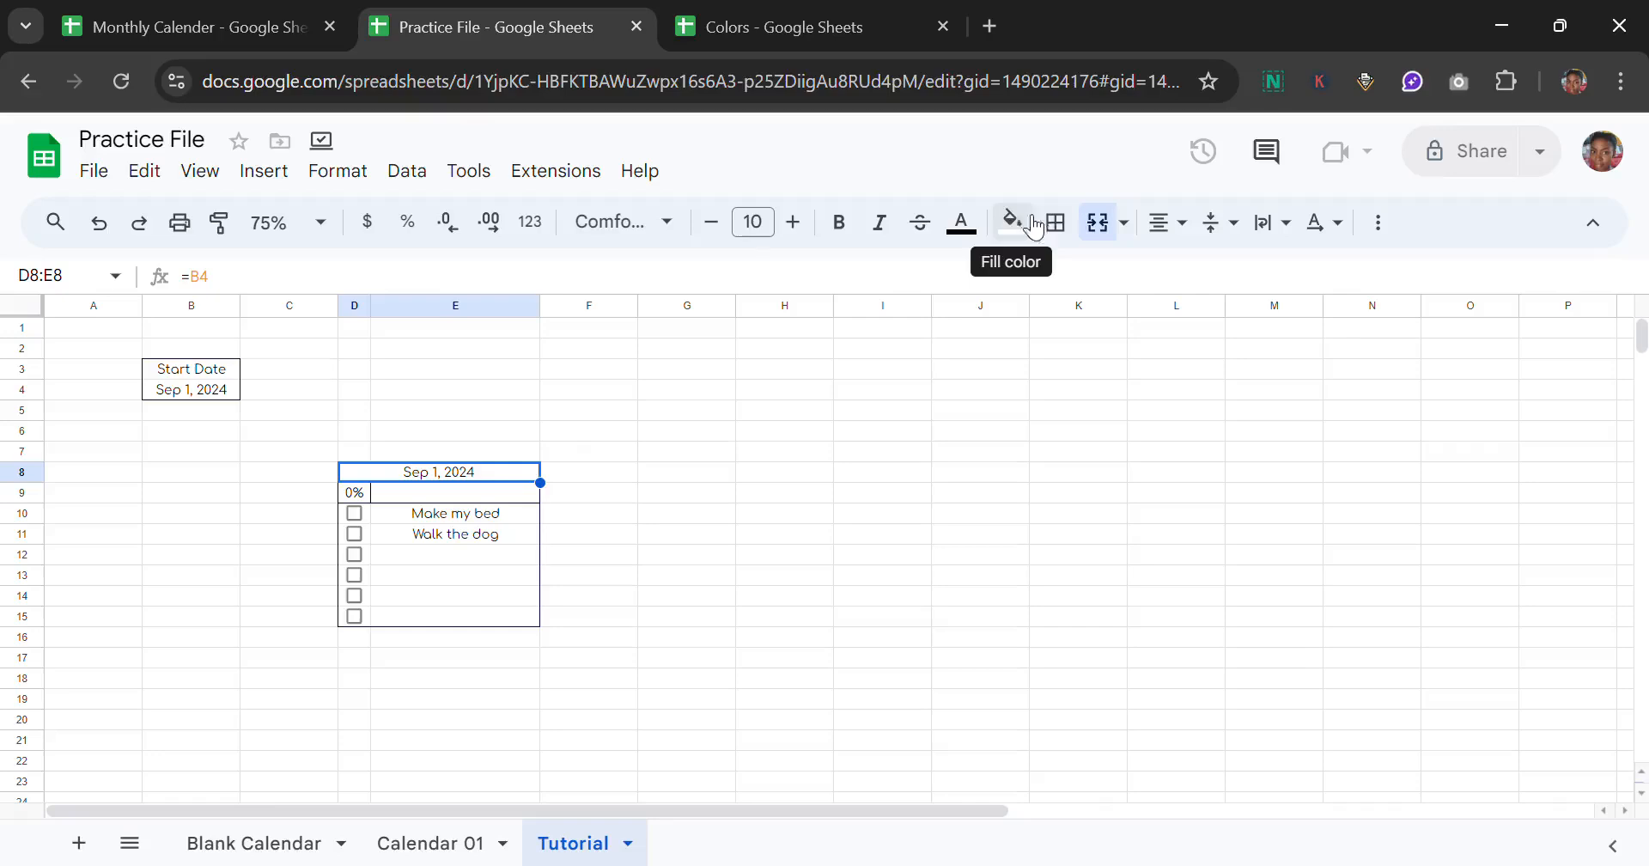
pyautogui.click(803, 19)
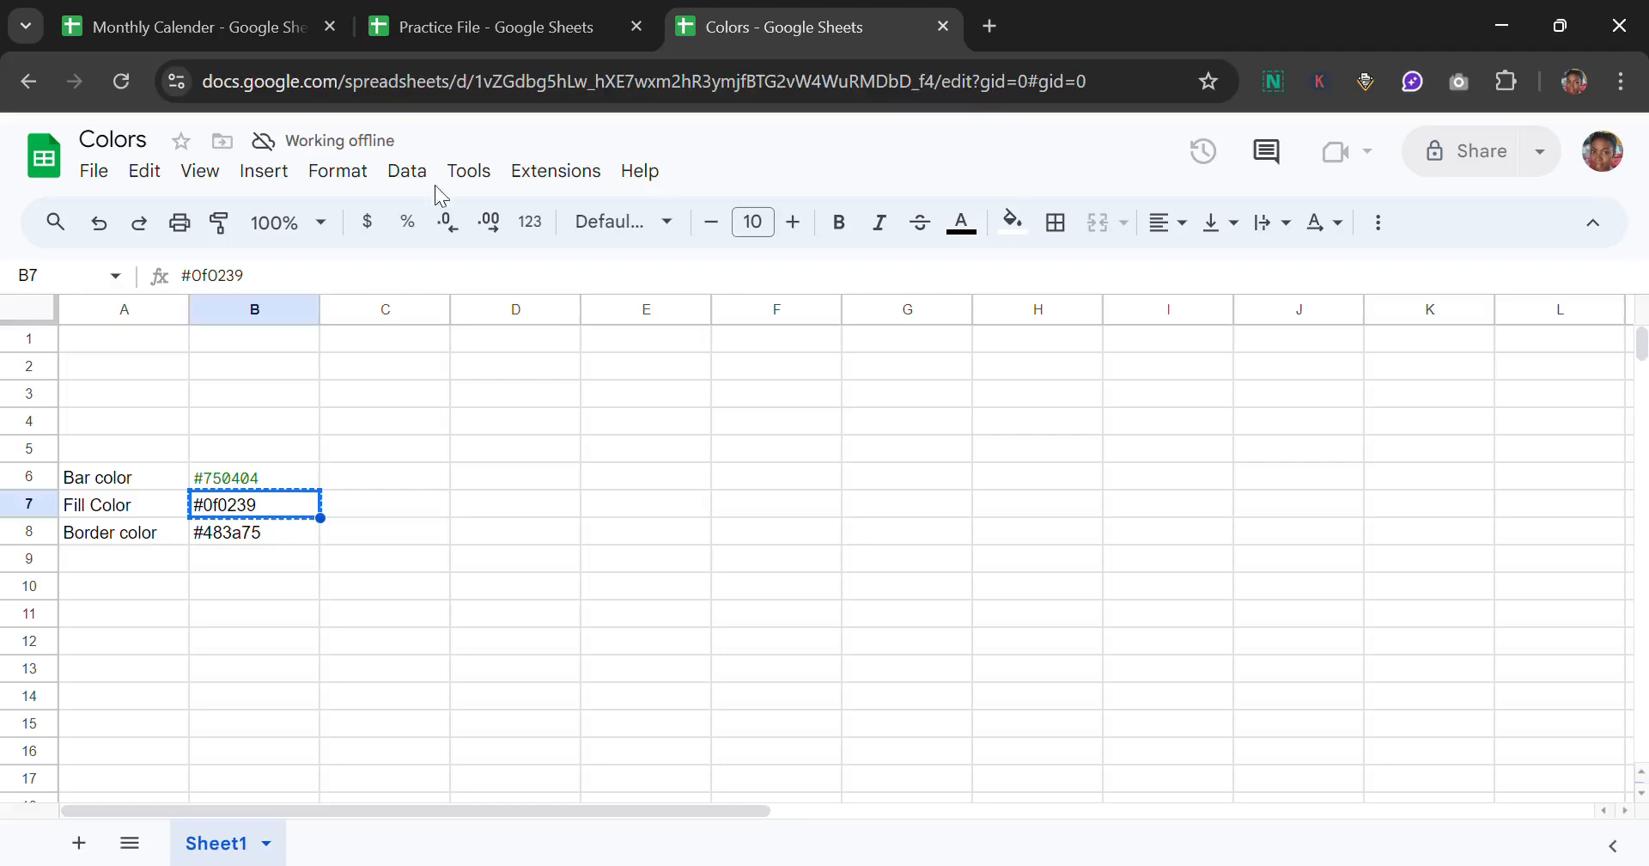
pyautogui.click(529, 11)
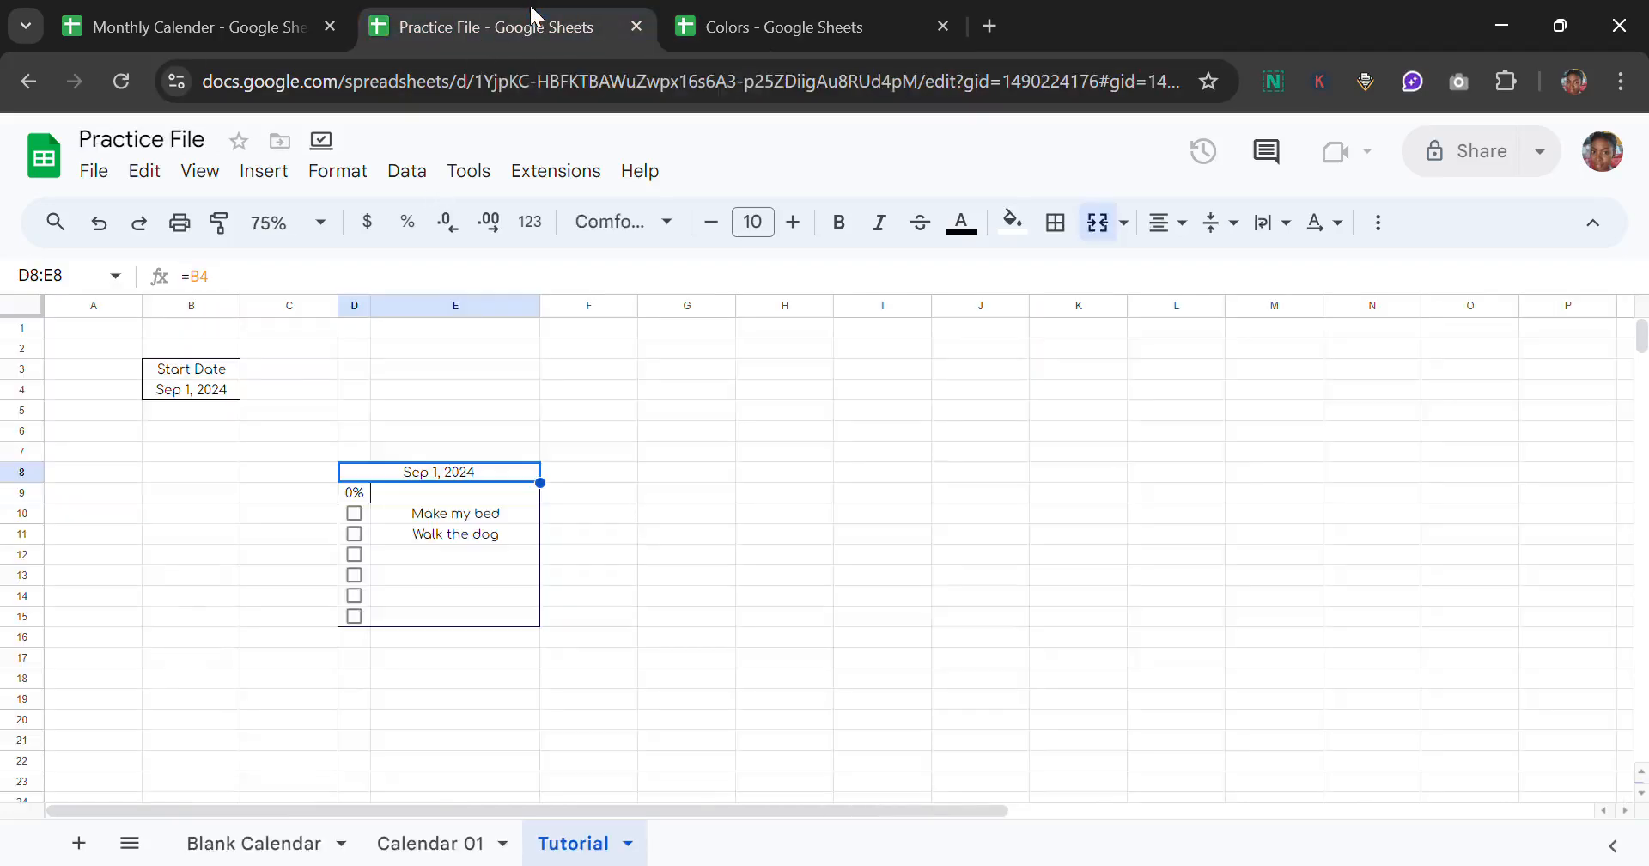
pyautogui.click(1016, 225)
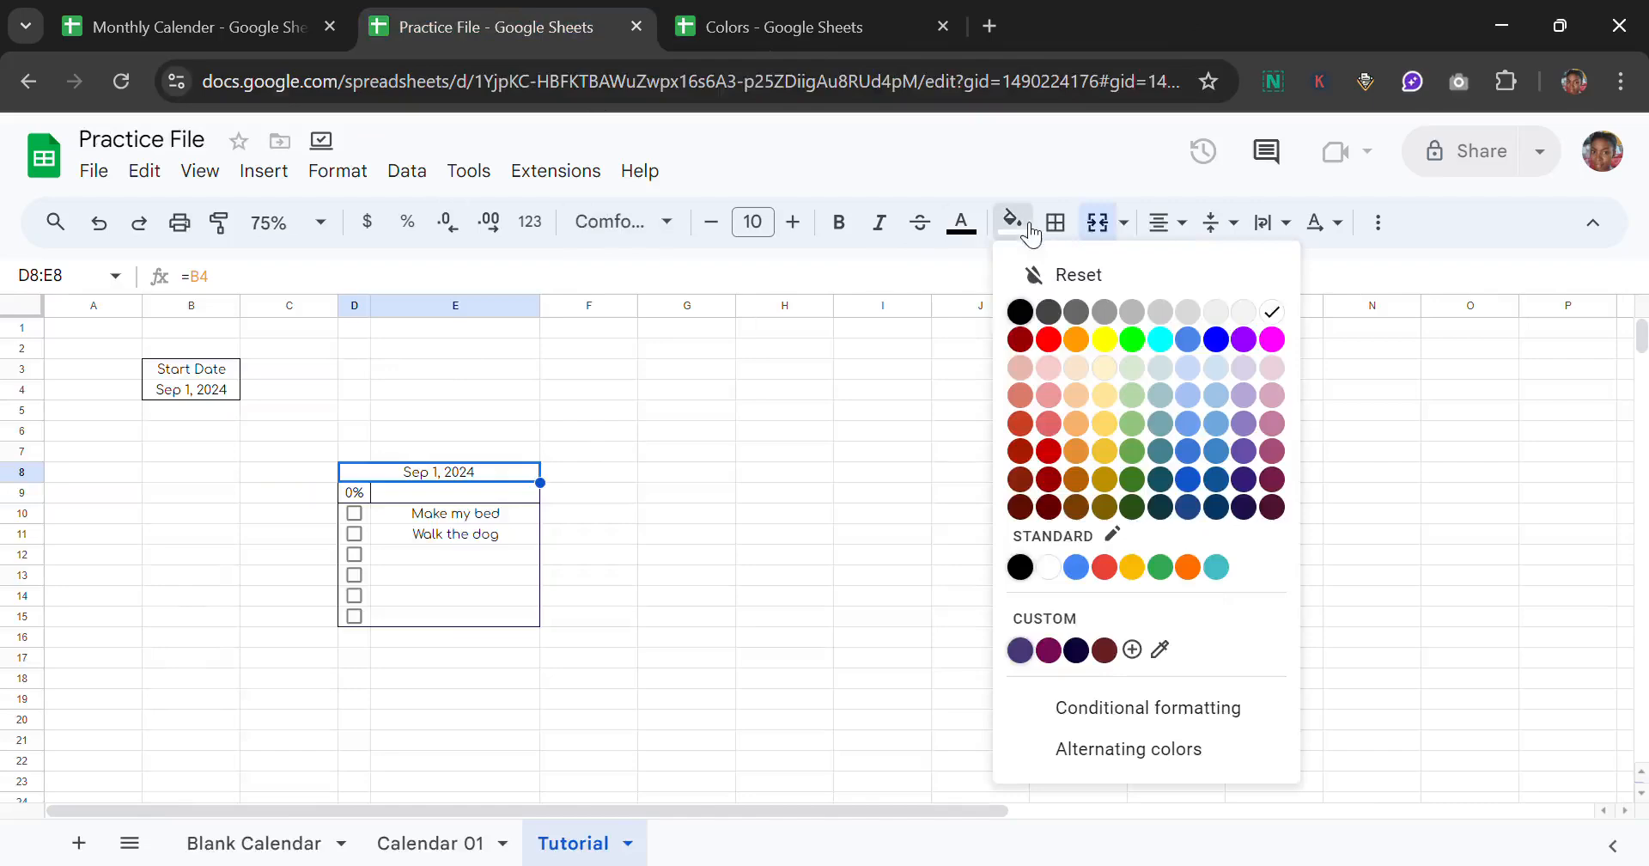
pyautogui.click(1134, 649)
pyautogui.write('#0f0239')
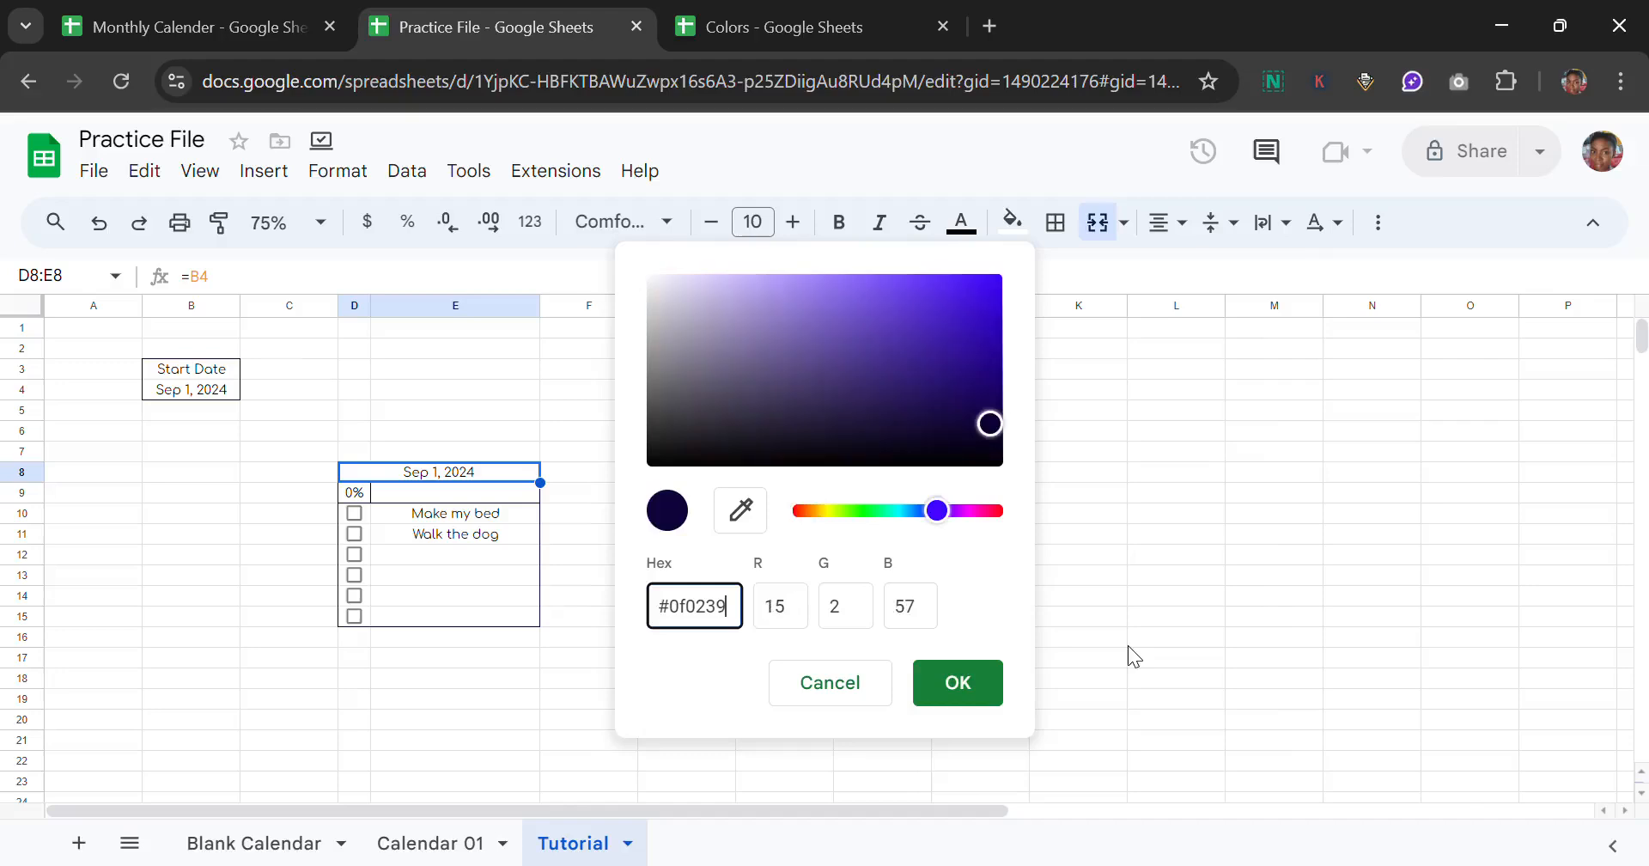
pyautogui.click(979, 700)
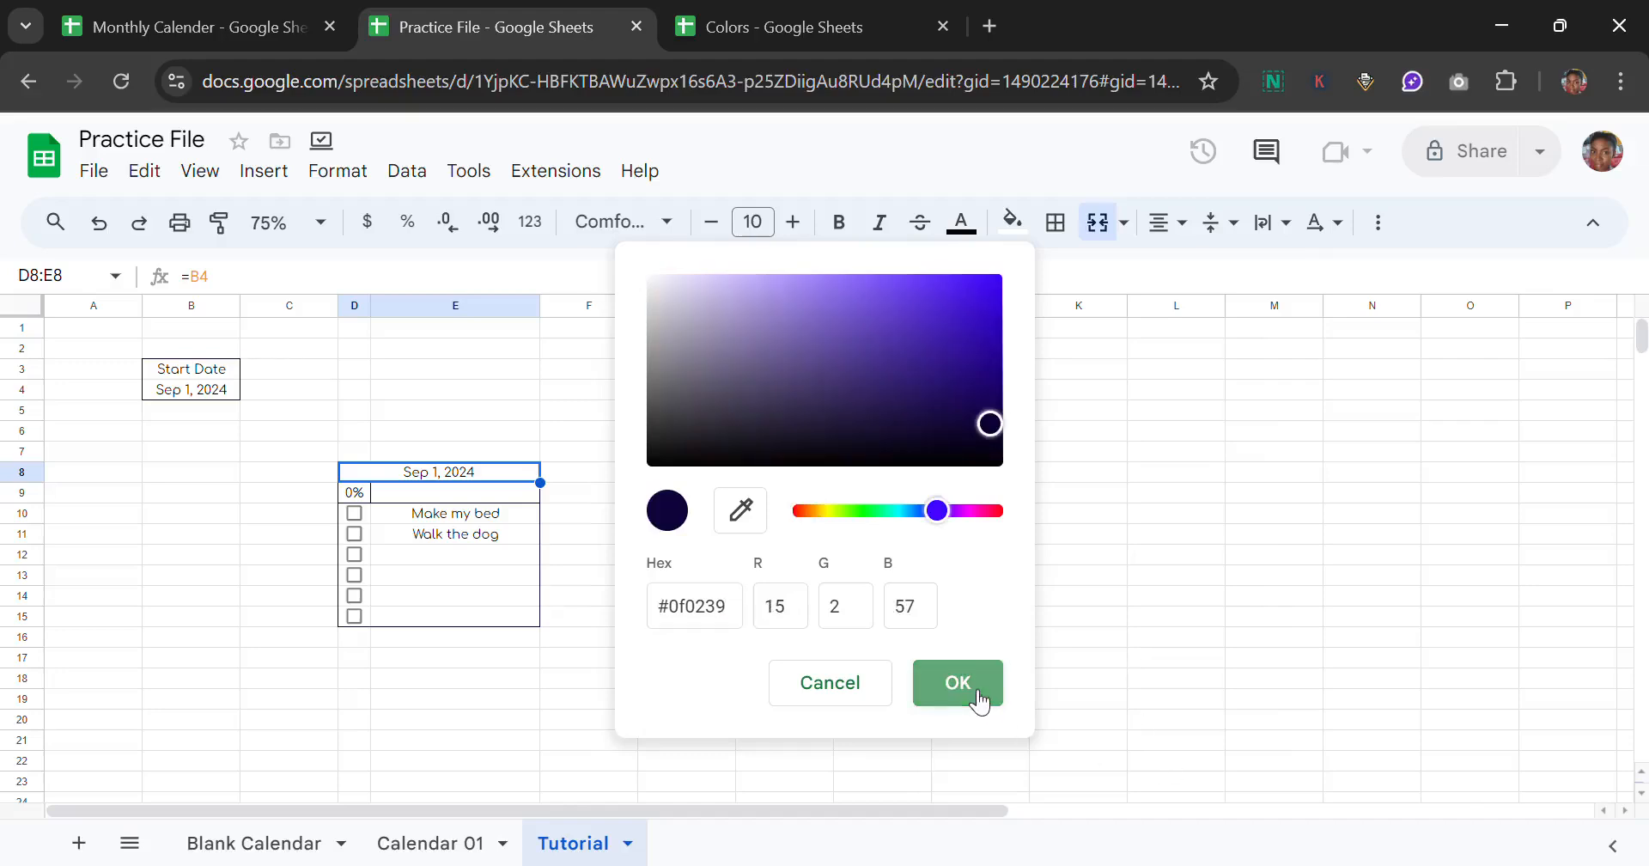
# Step: Set the text colour of the date header D8:E8 to white
pyautogui.click(971, 225)
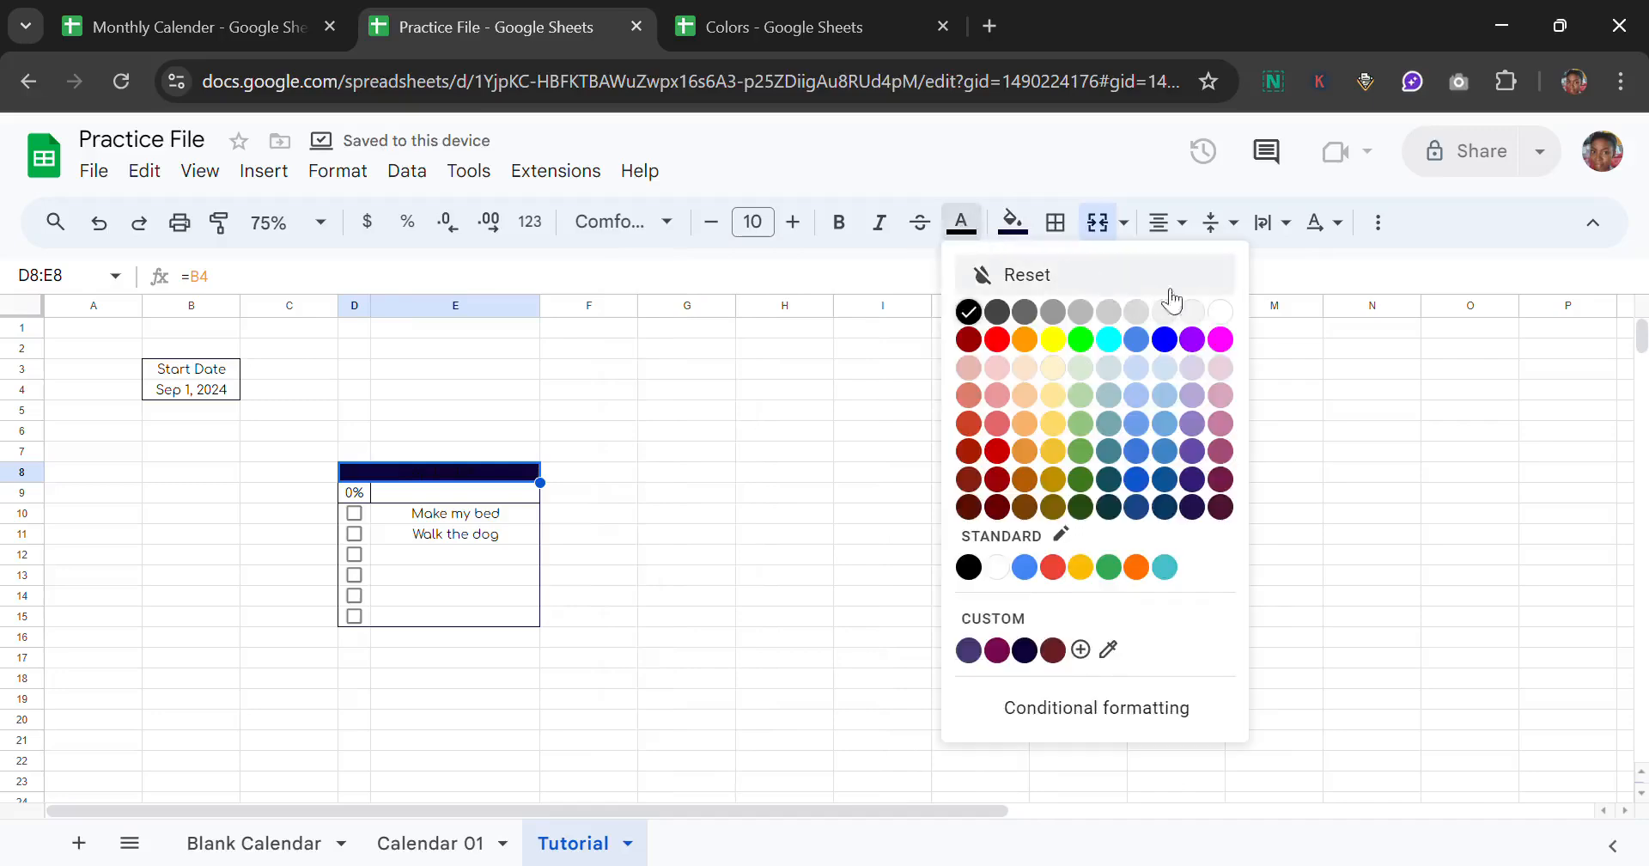
pyautogui.click(1228, 314)
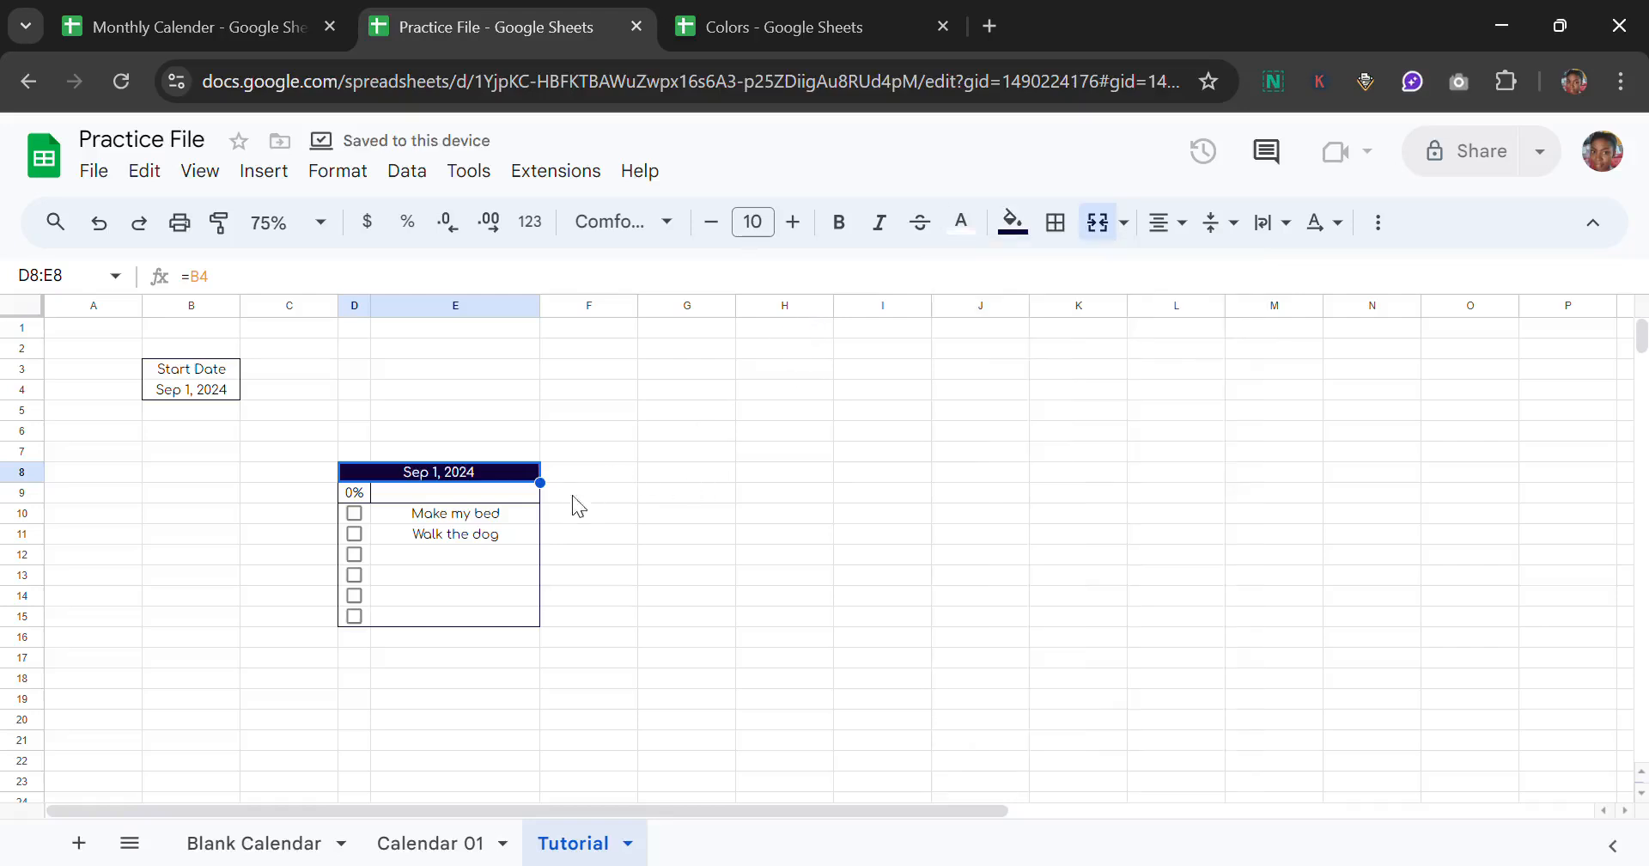
pyautogui.click(570, 520)
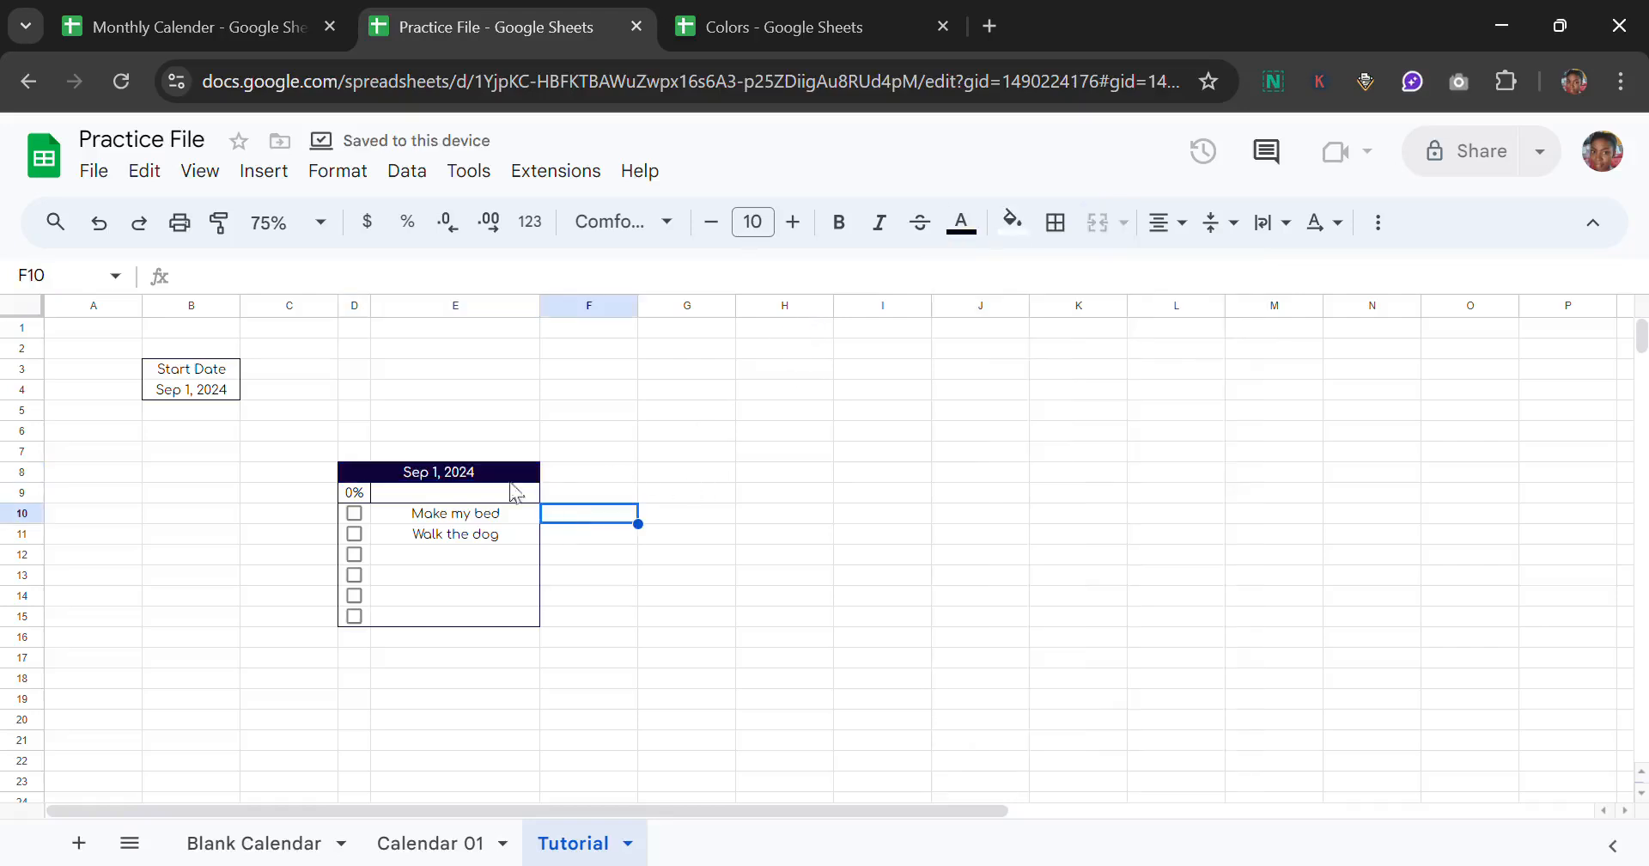
pyautogui.click(359, 496)
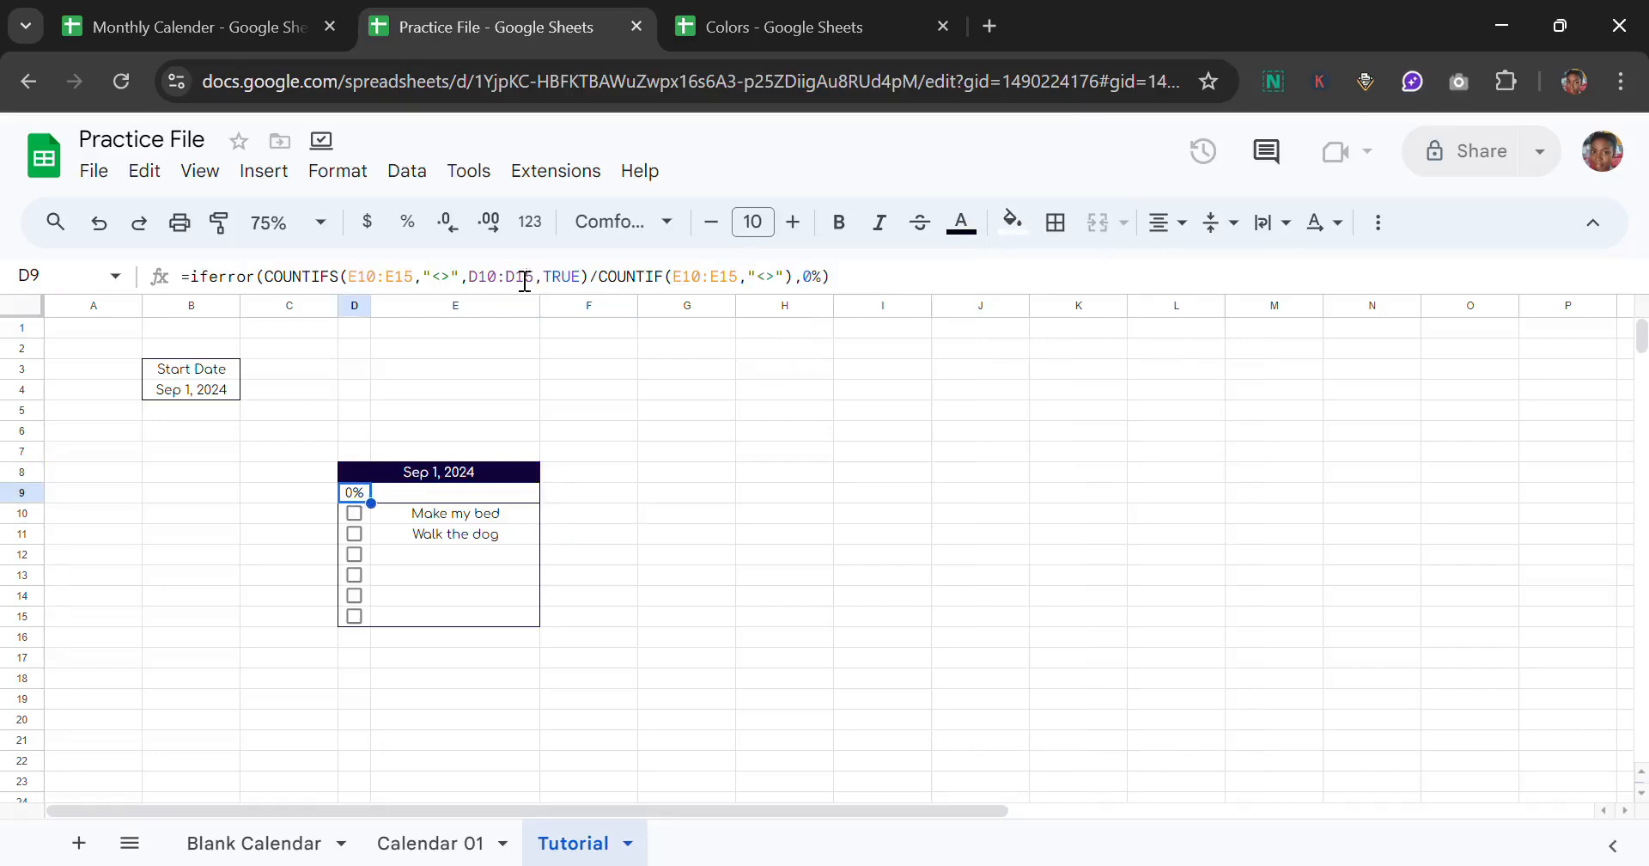
pyautogui.click(1013, 224)
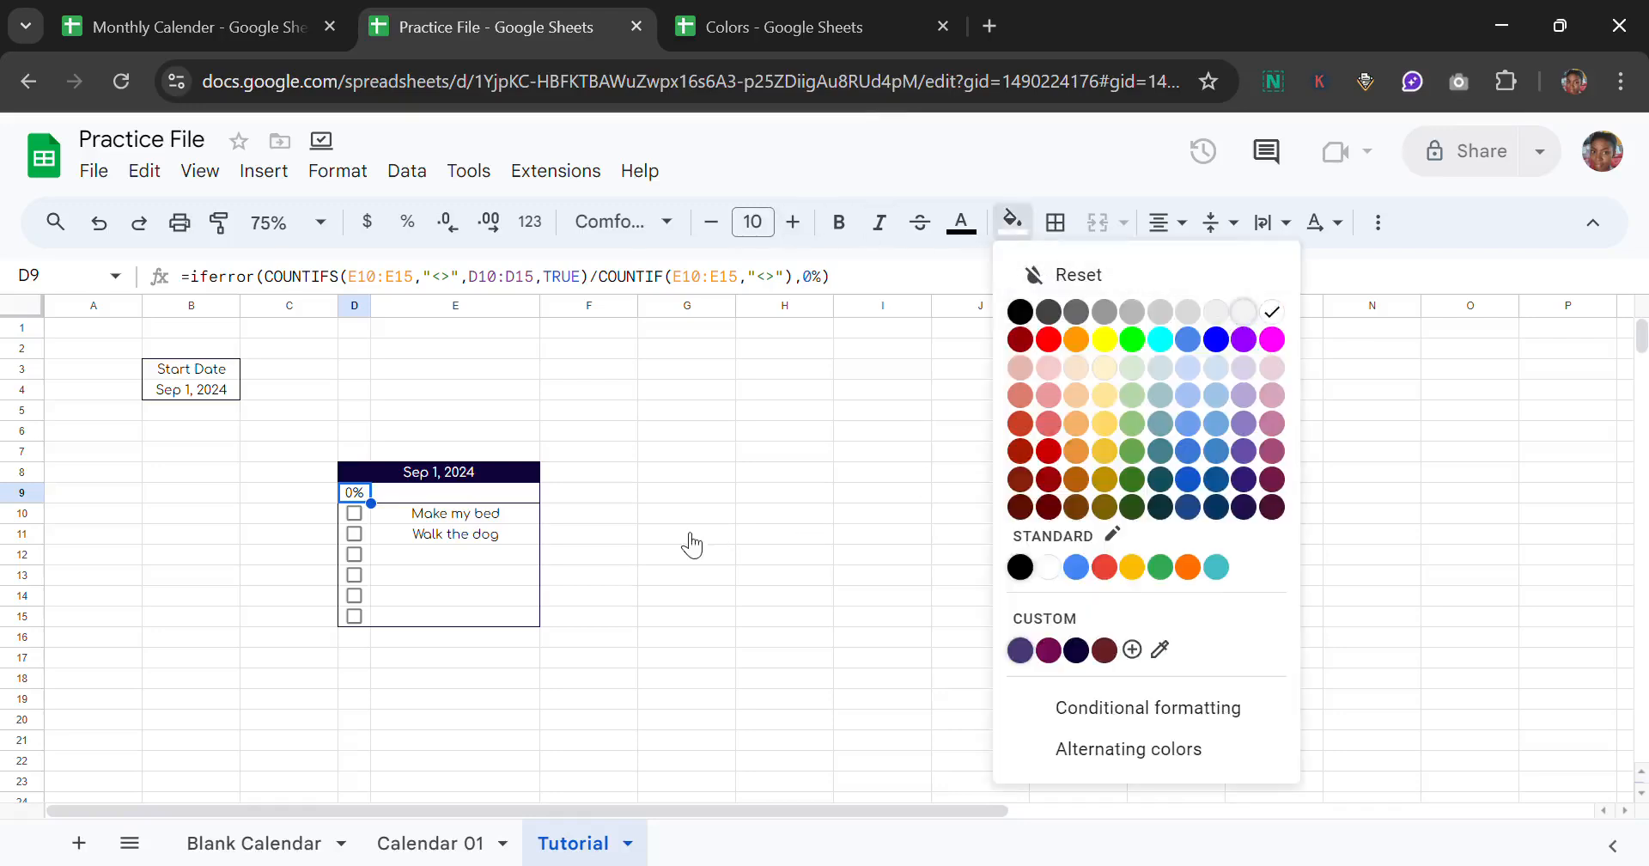
pyautogui.click(653, 505)
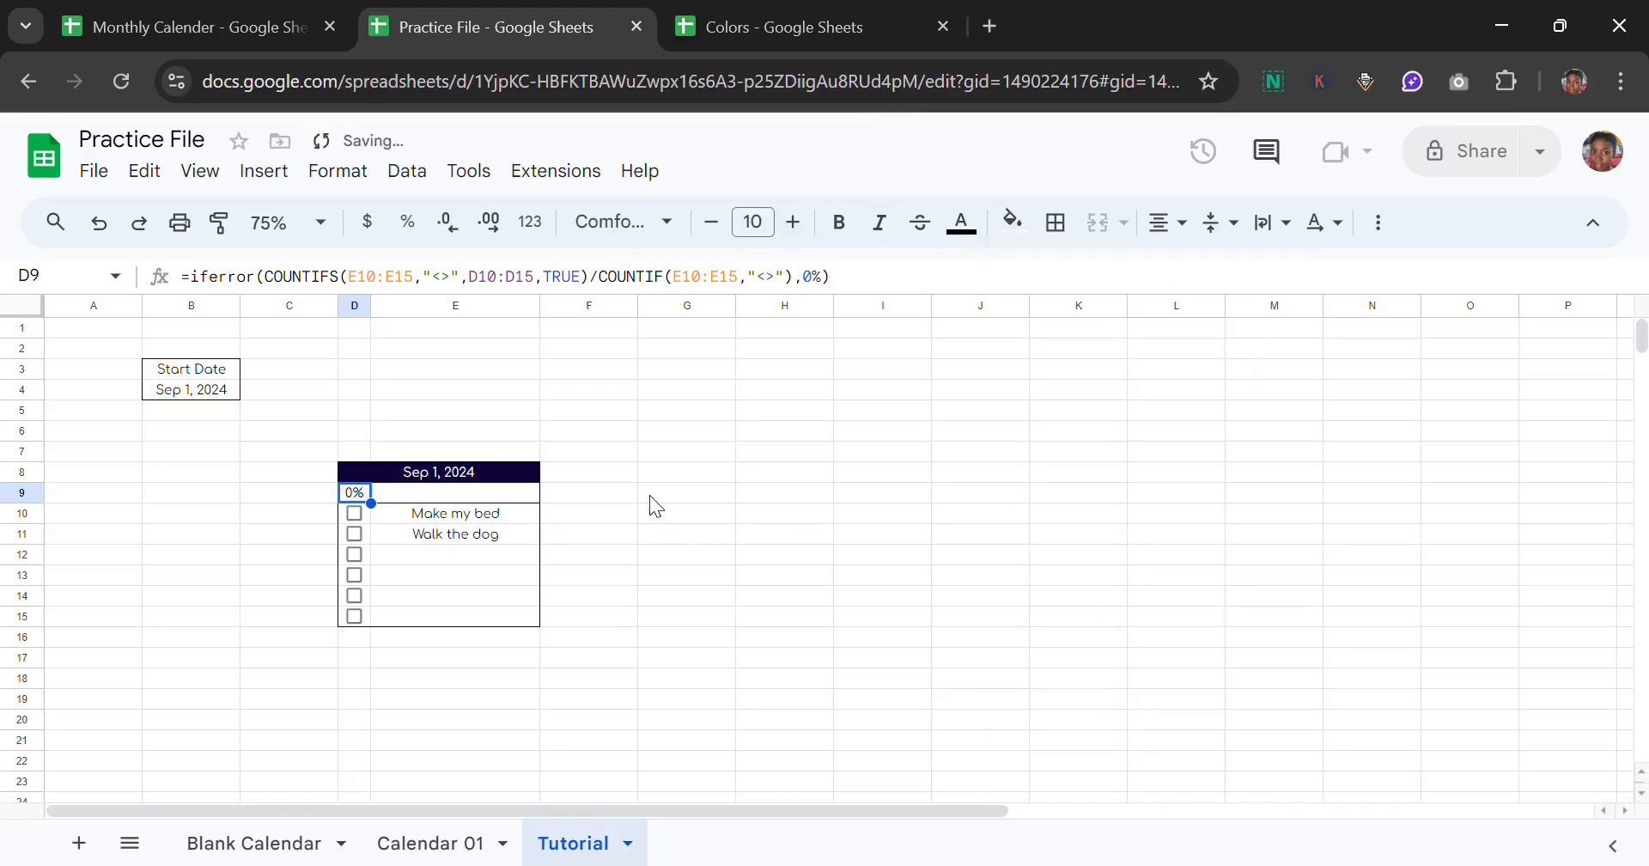
pyautogui.click(603, 479)
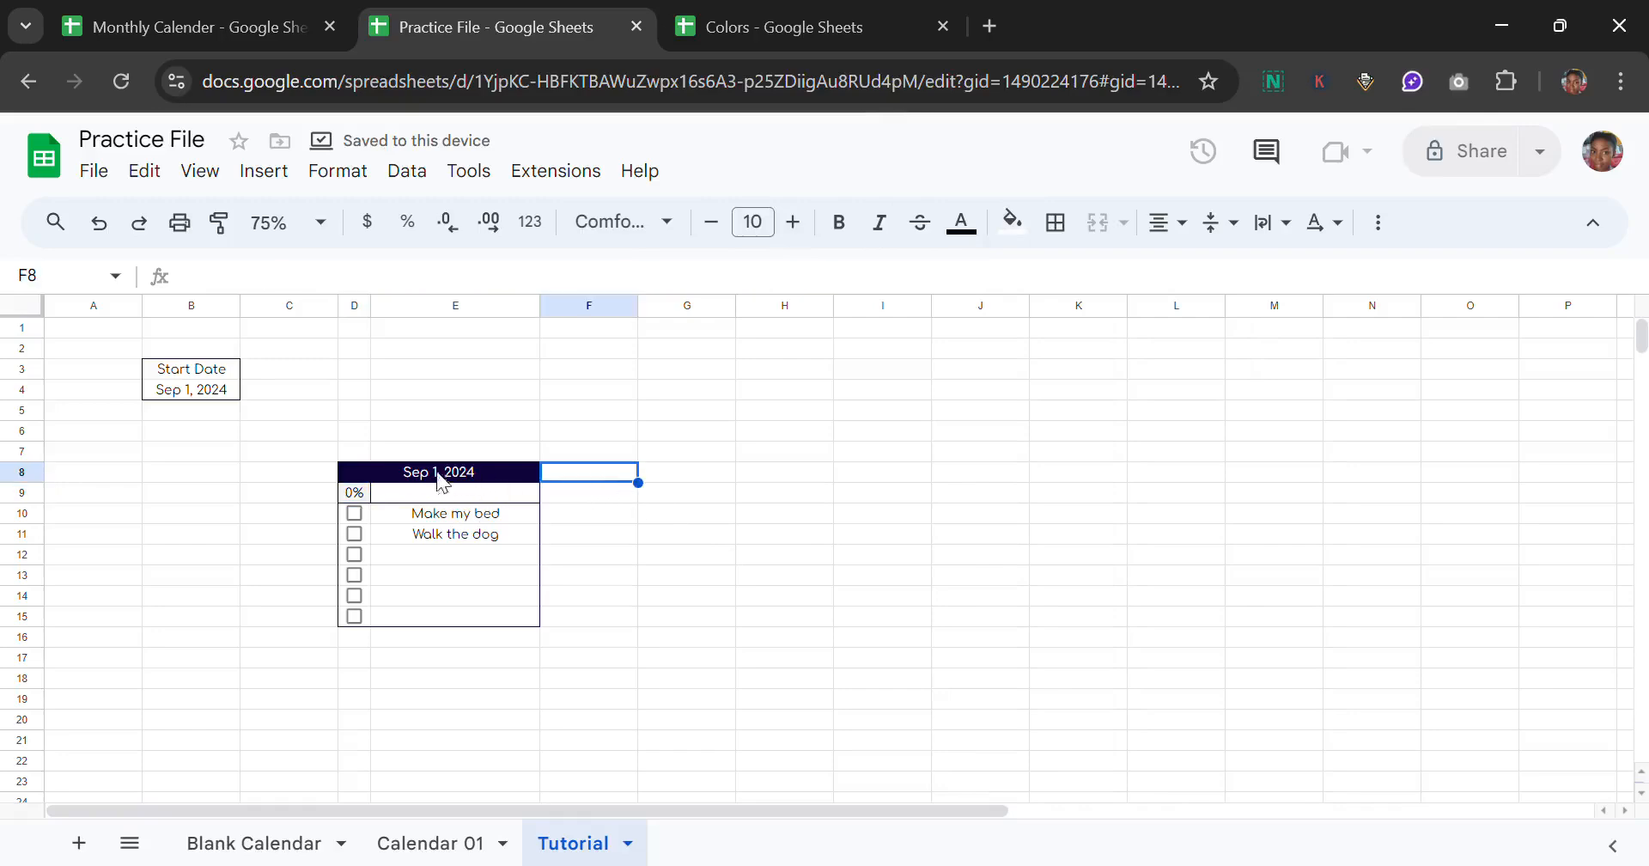
# Step: Check the Calendar 01 sheet, then start a conditional format rule for D8:E8 on the Tutorial sheet with the condition Date is today
pyautogui.click(387, 850)
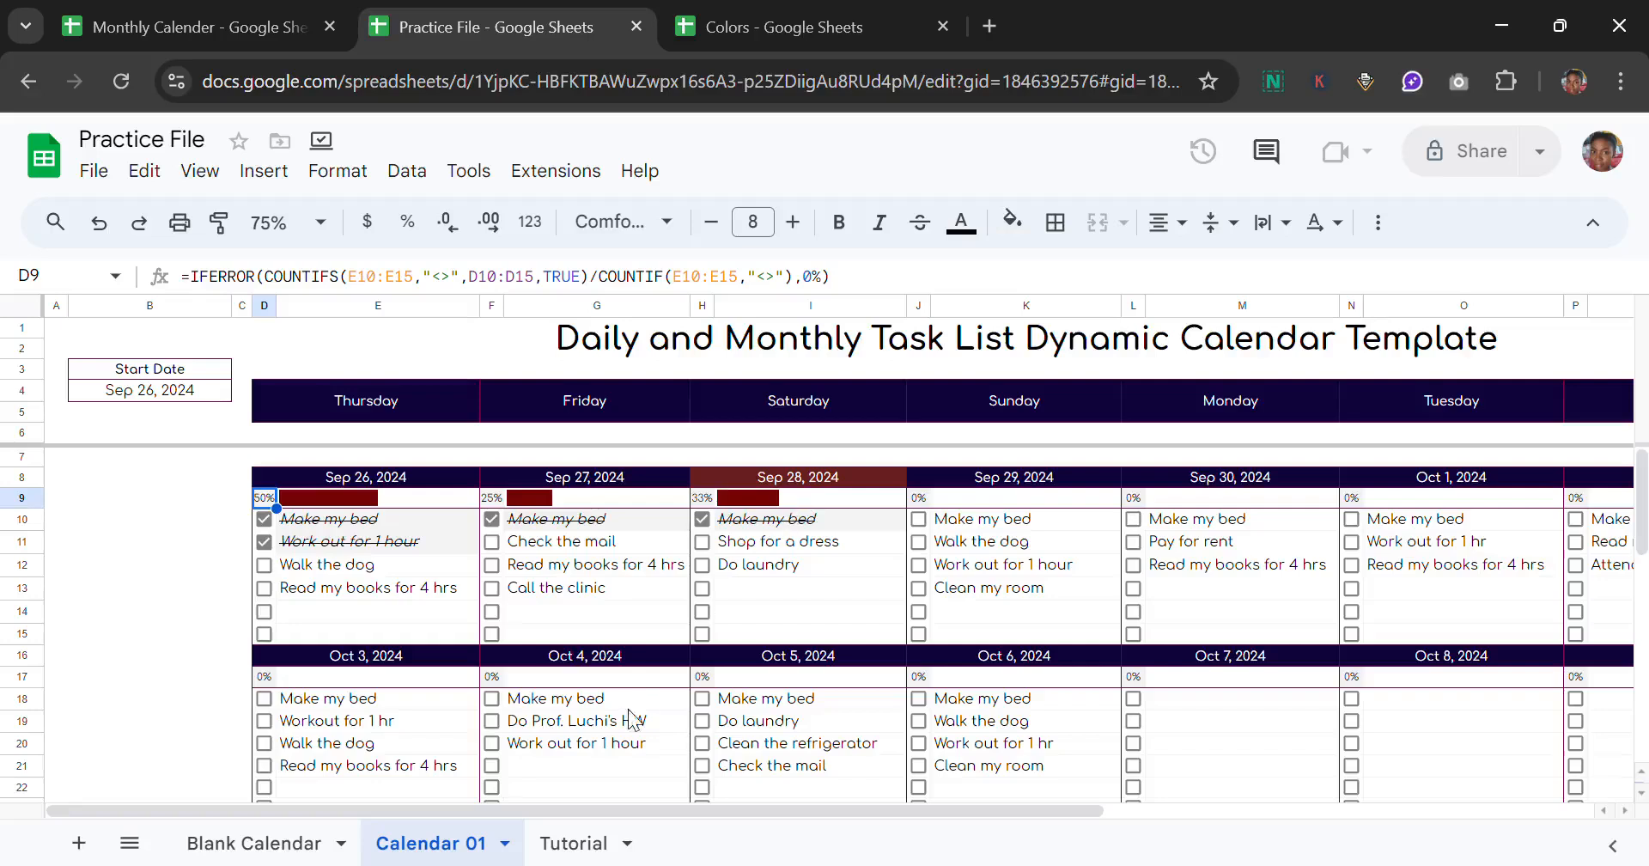
pyautogui.click(575, 842)
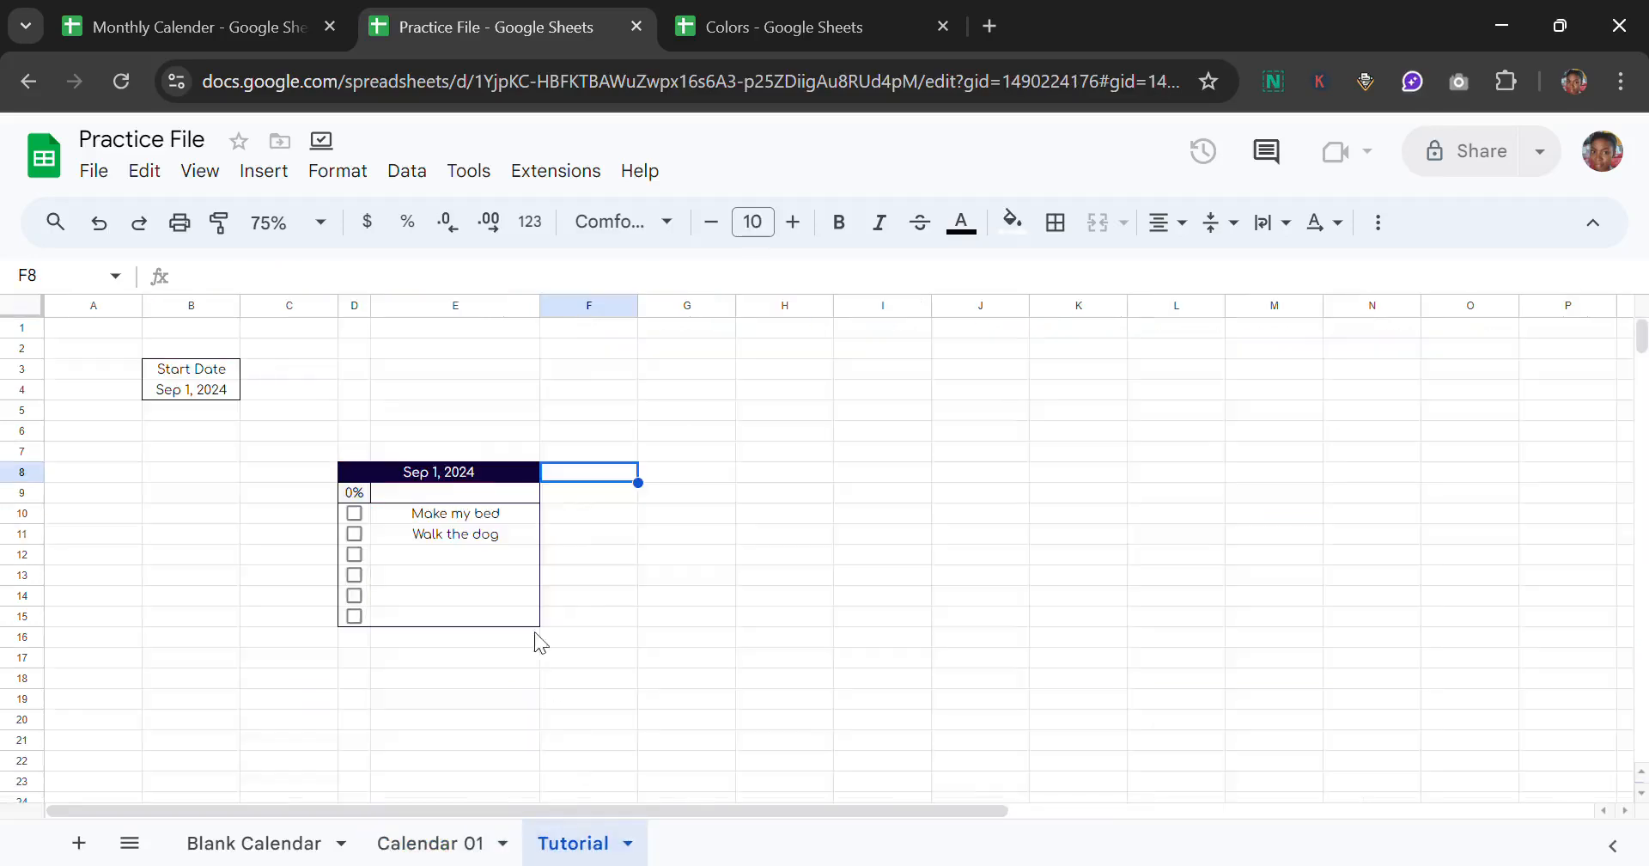
pyautogui.click(487, 475)
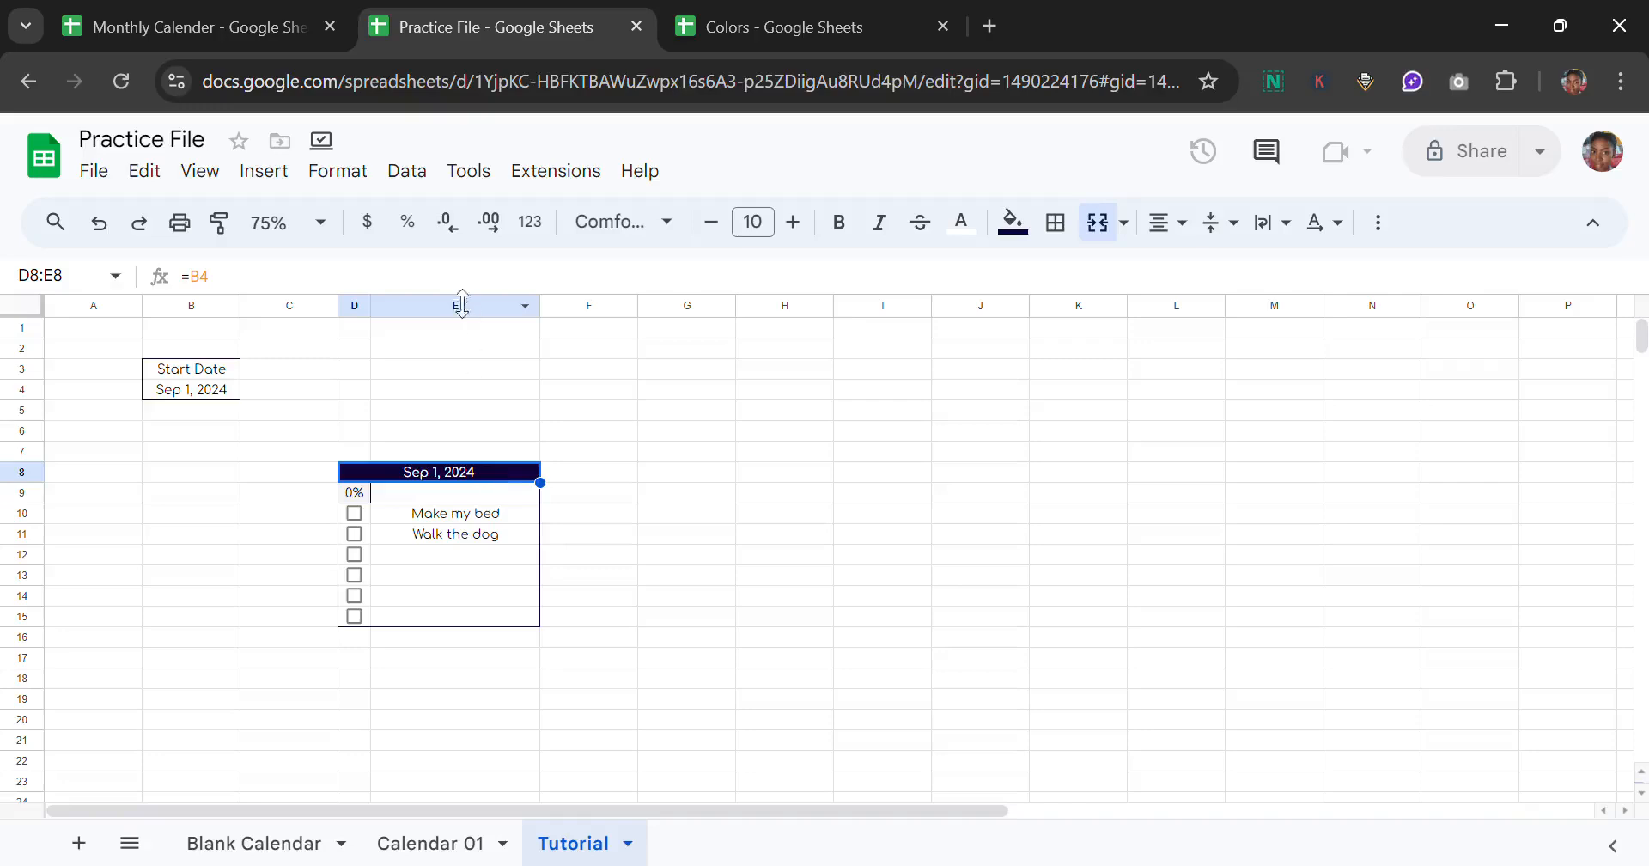
pyautogui.click(358, 188)
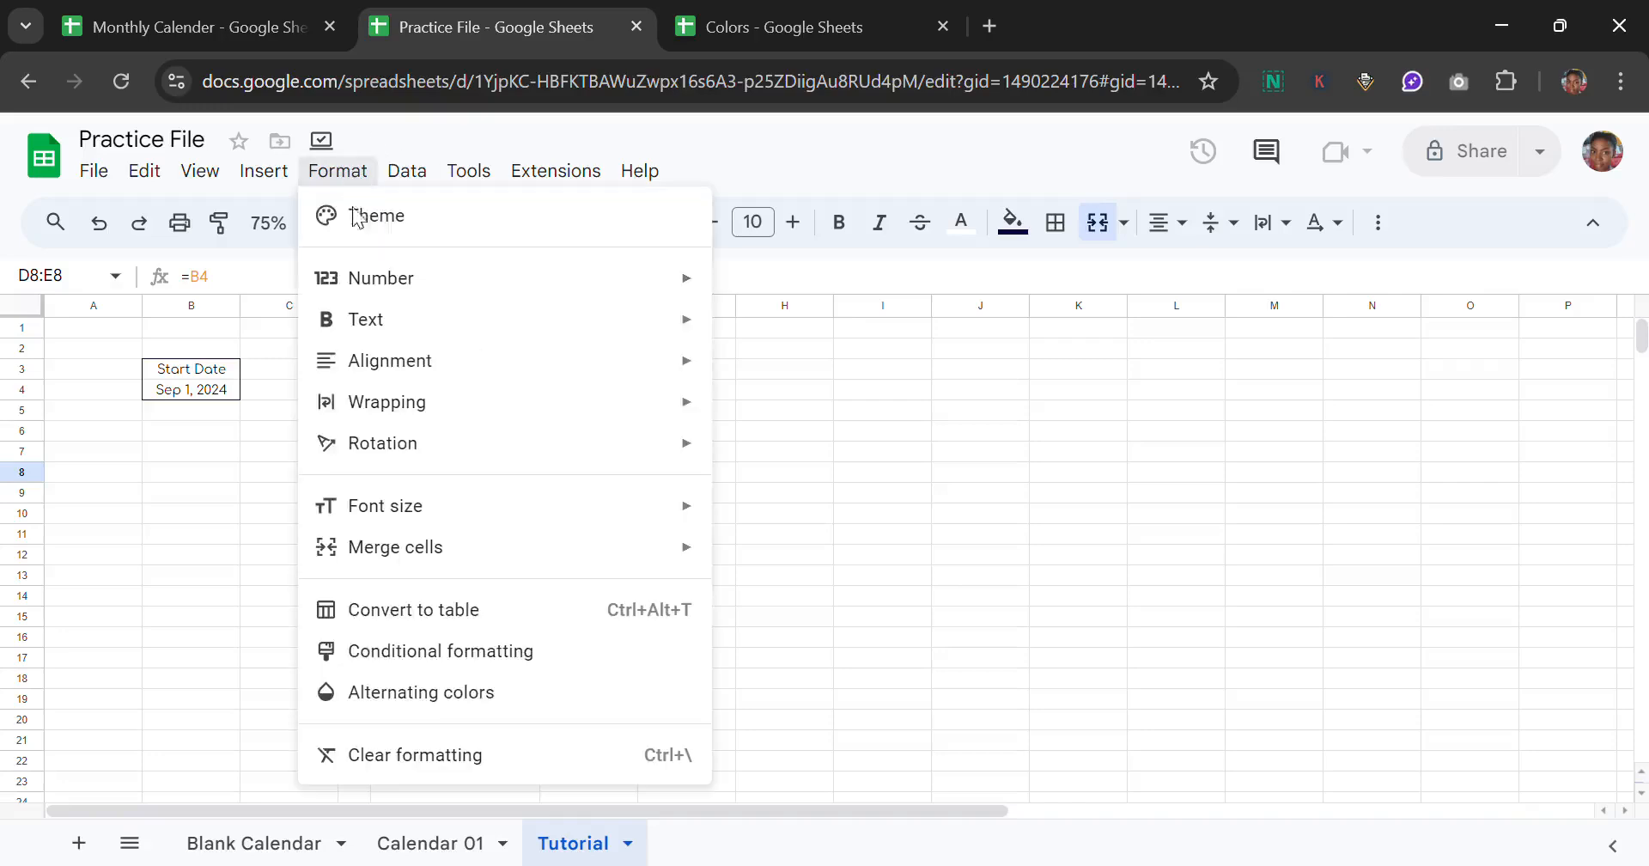
pyautogui.click(492, 653)
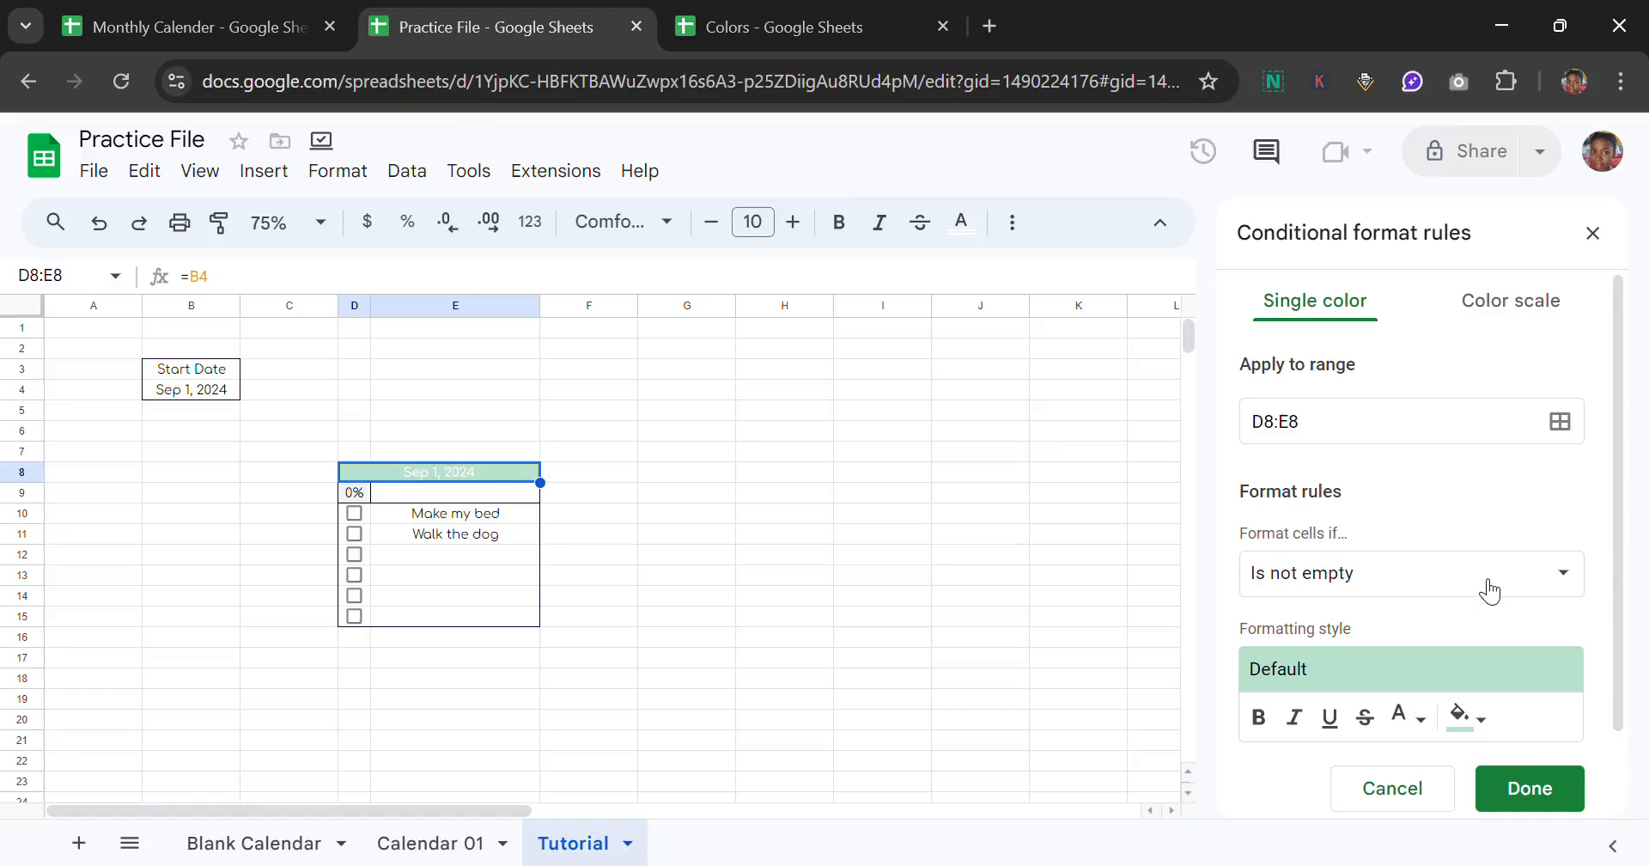
pyautogui.click(1490, 591)
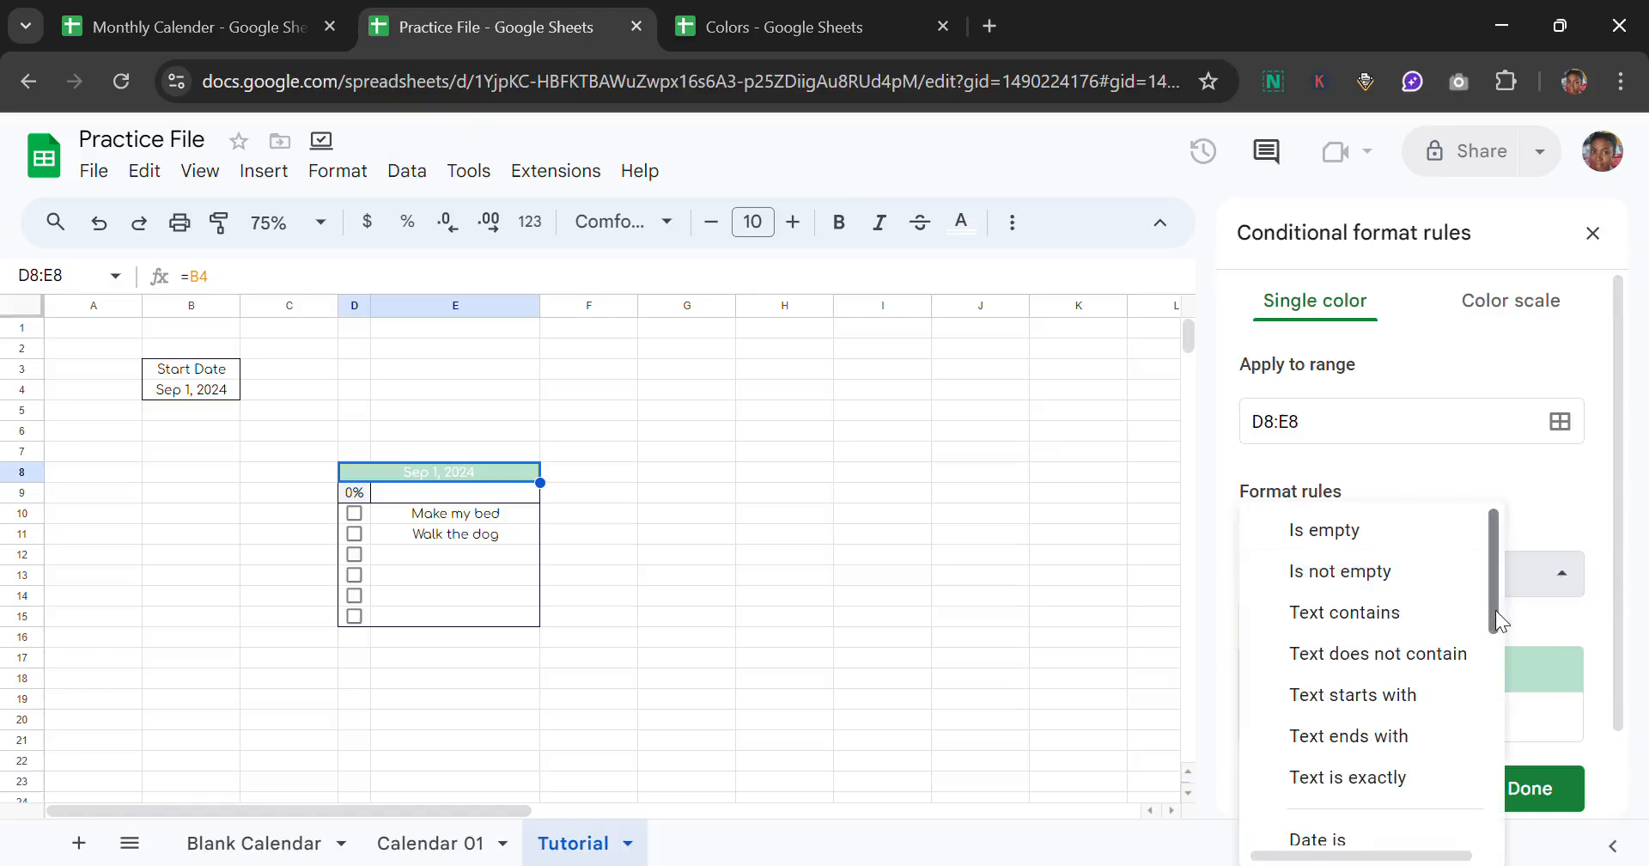
pyautogui.moveTo(1496, 610); pyautogui.dragTo(1502, 727)
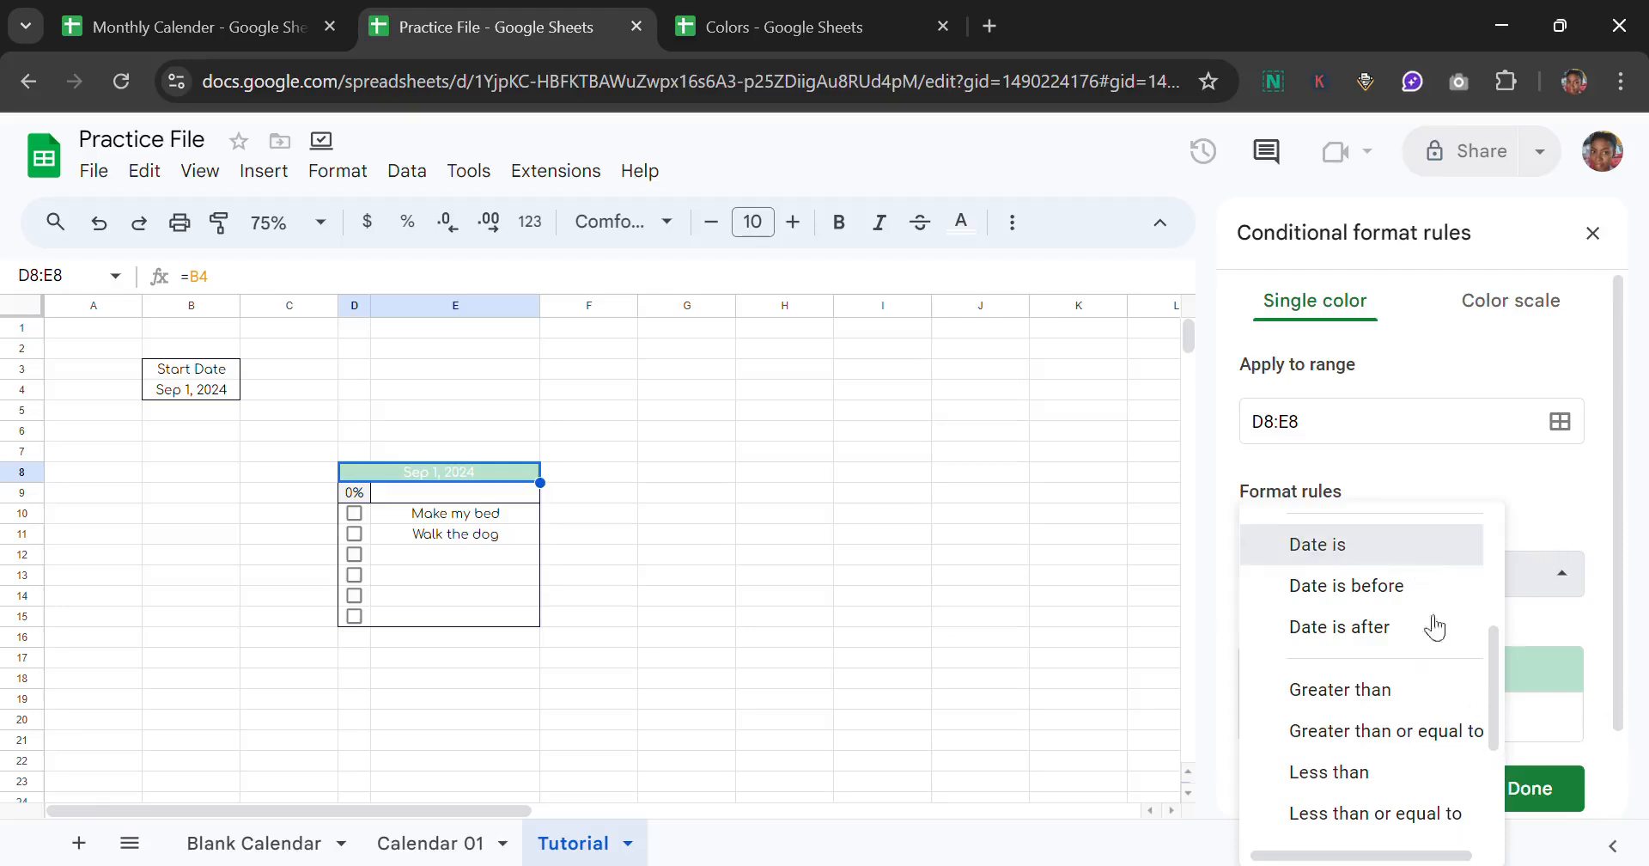
pyautogui.click(1475, 545)
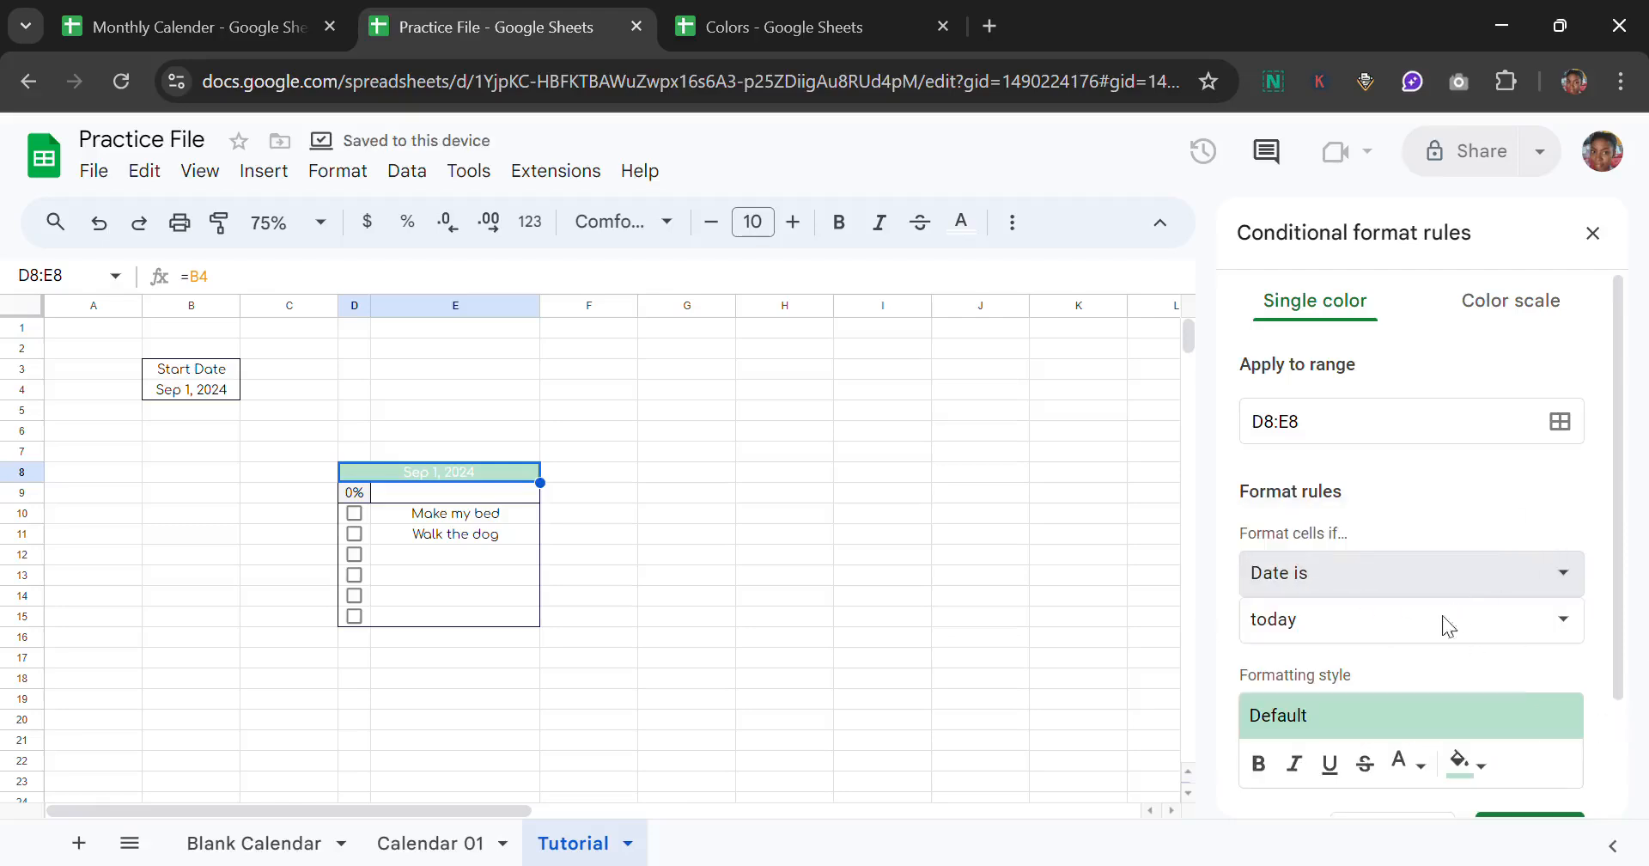
pyautogui.click(1574, 624)
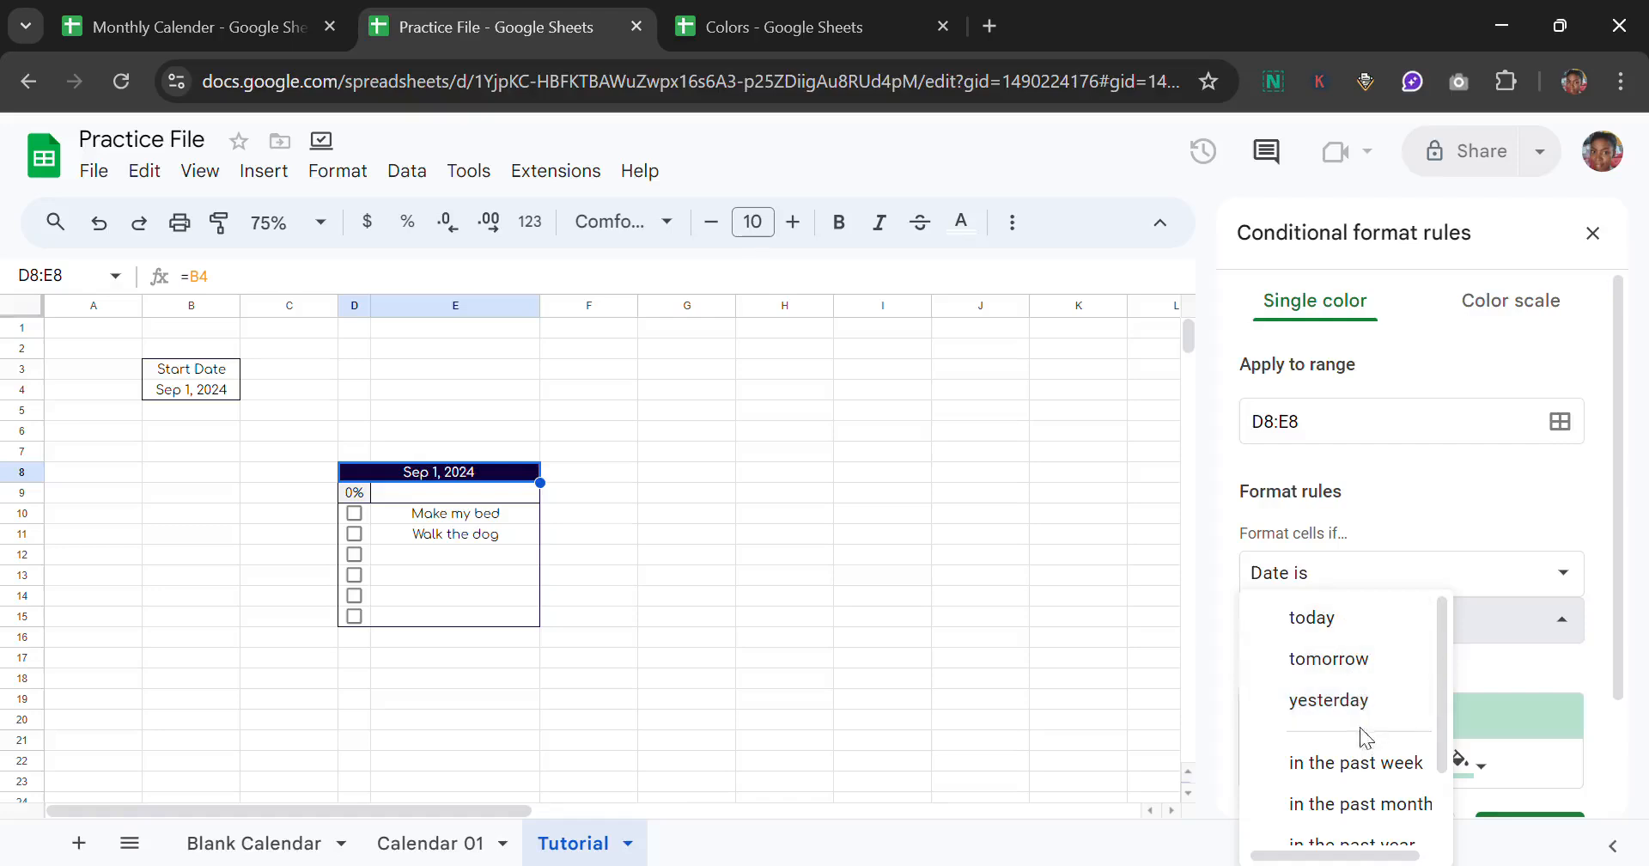
pyautogui.click(1366, 636)
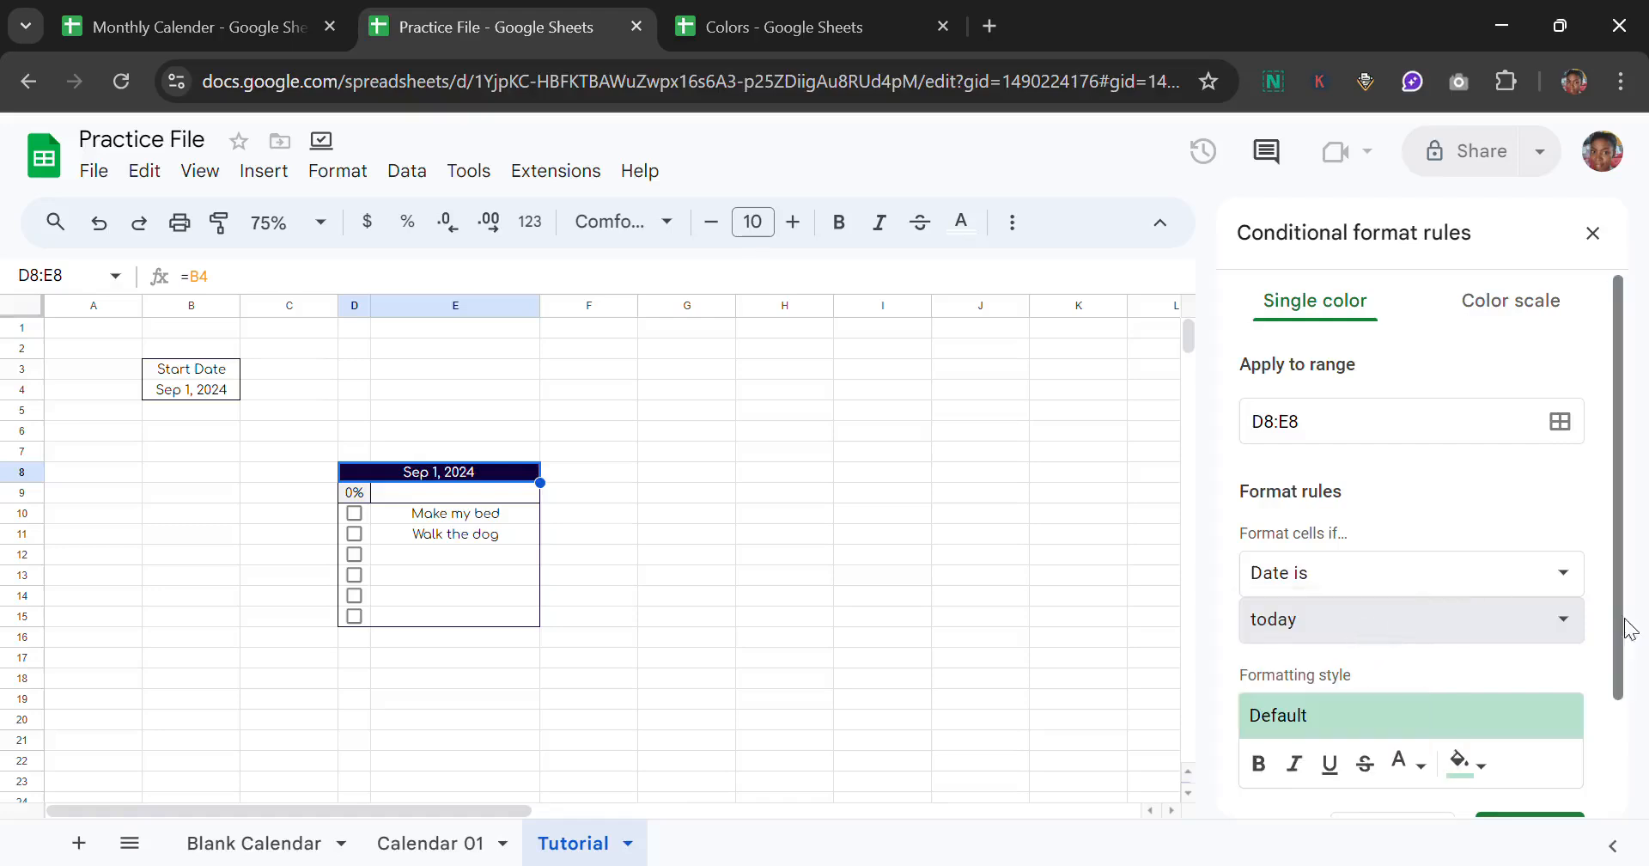
pyautogui.moveTo(1620, 639); pyautogui.dragTo(1622, 747)
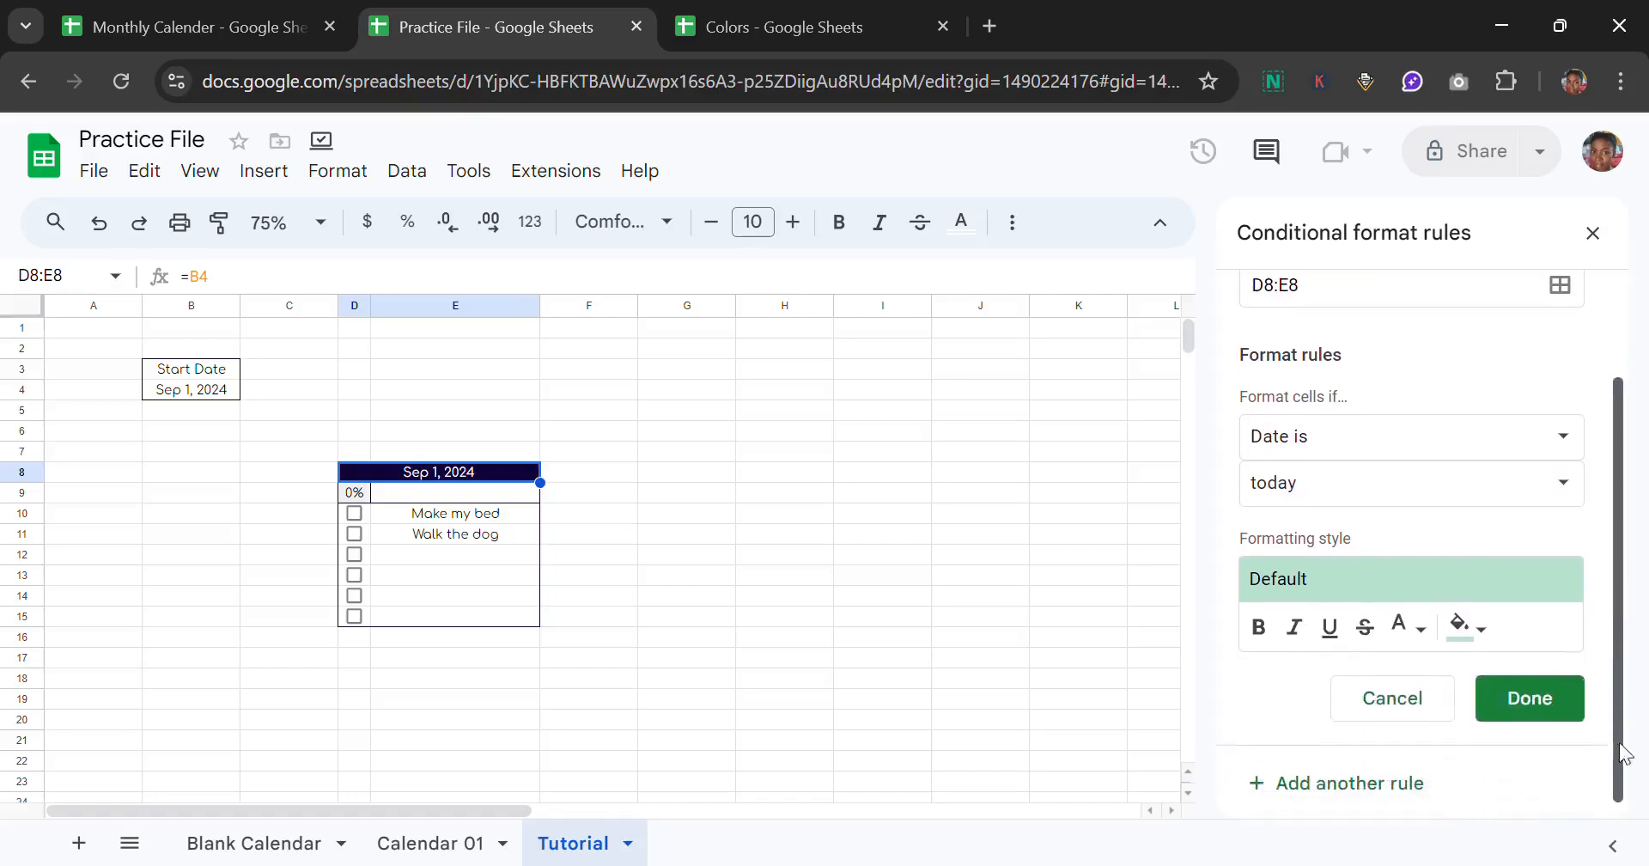
pyautogui.click(1488, 646)
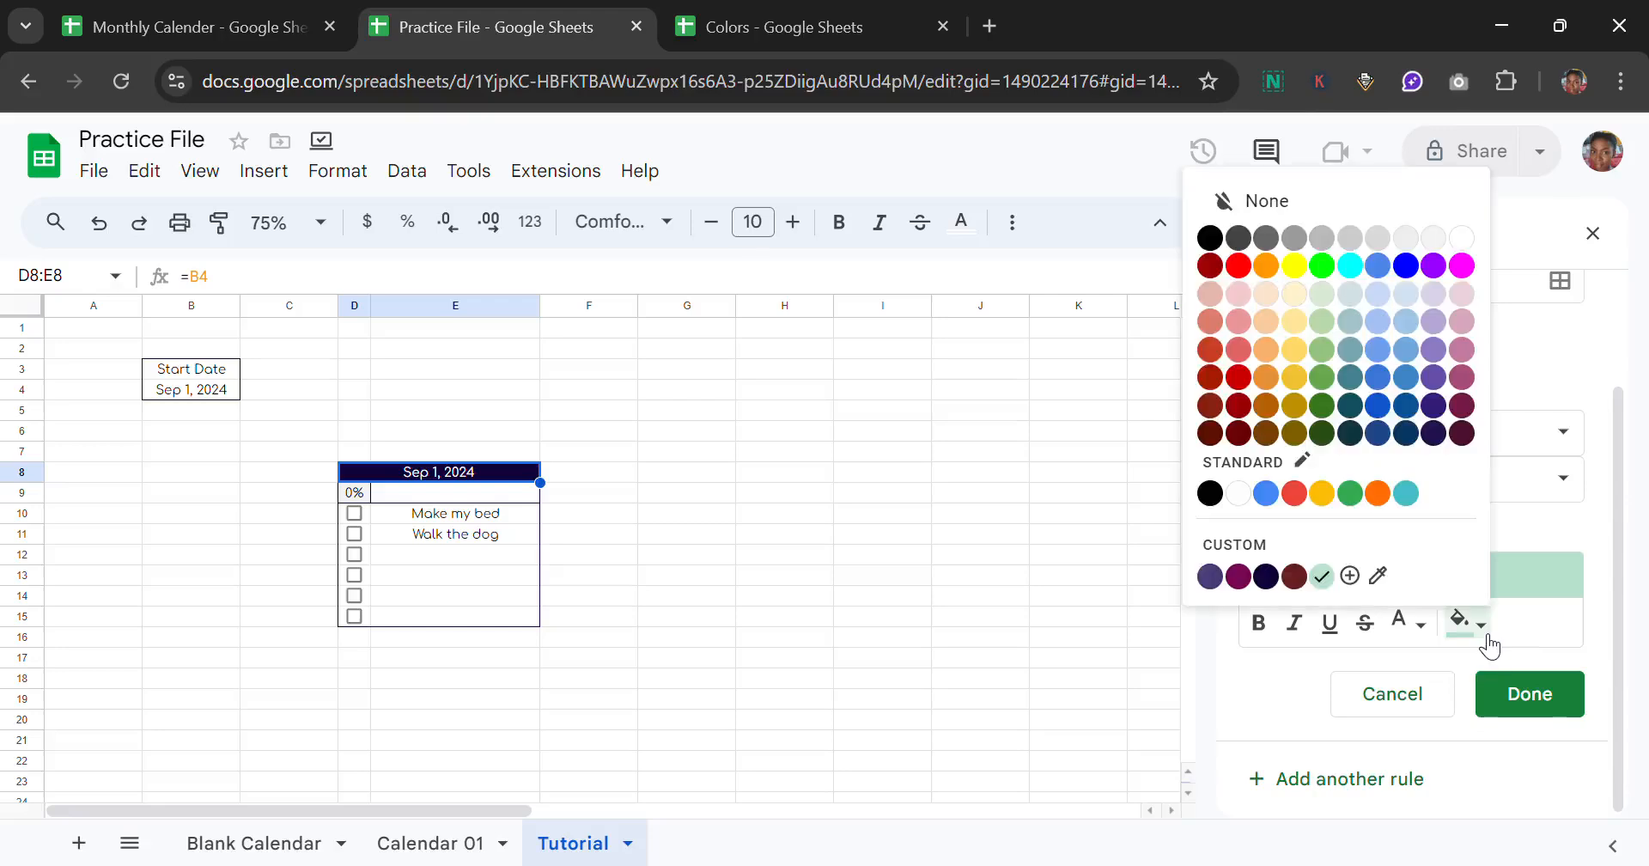
pyautogui.click(1403, 622)
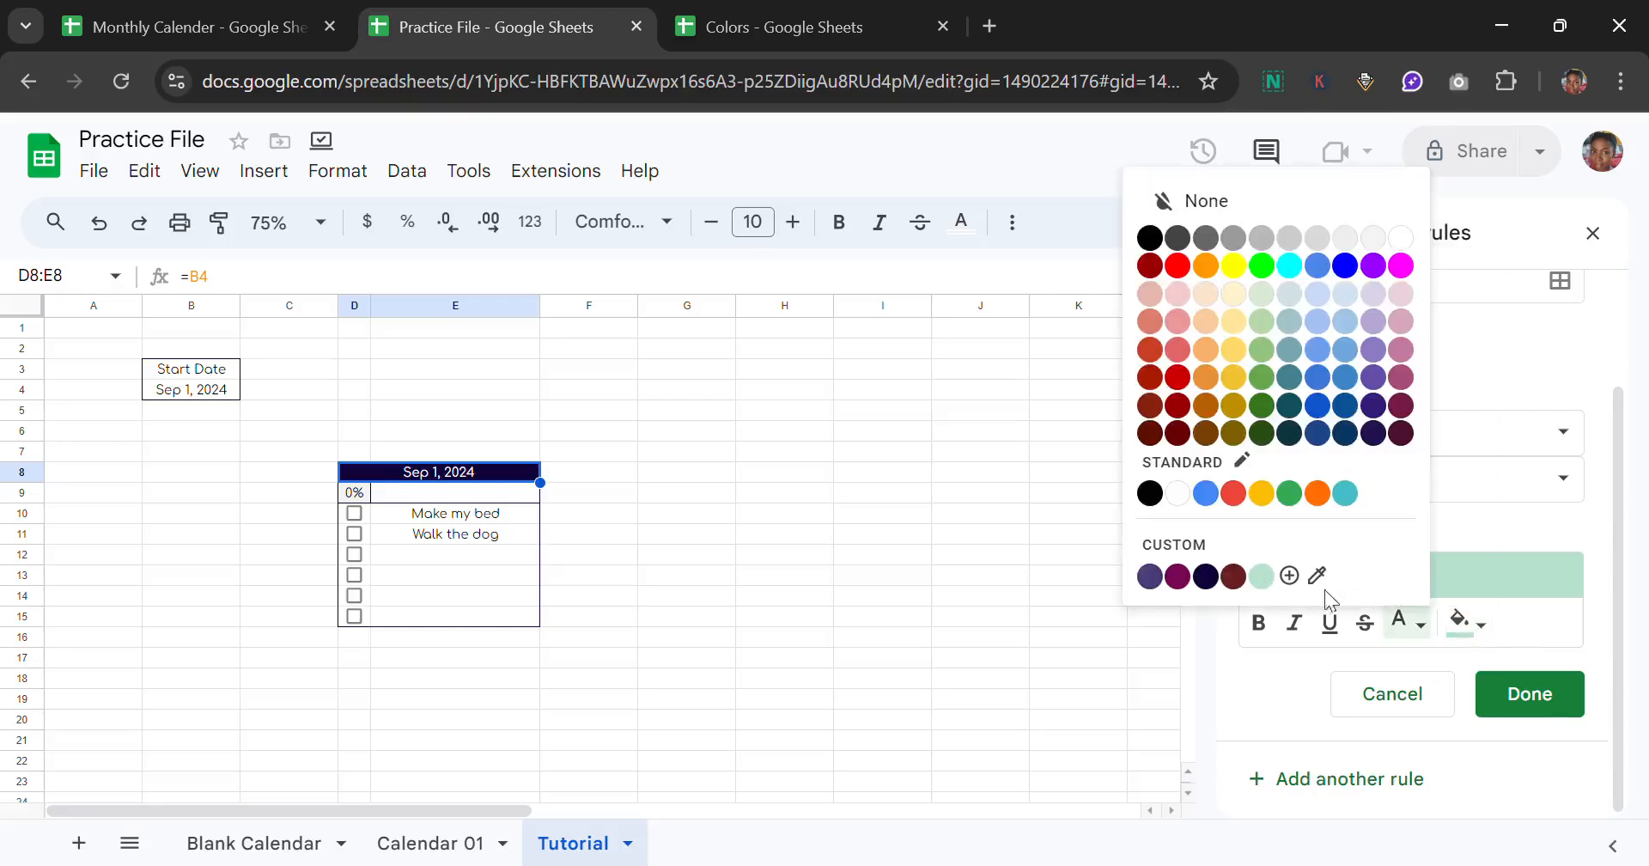
pyautogui.click(1242, 575)
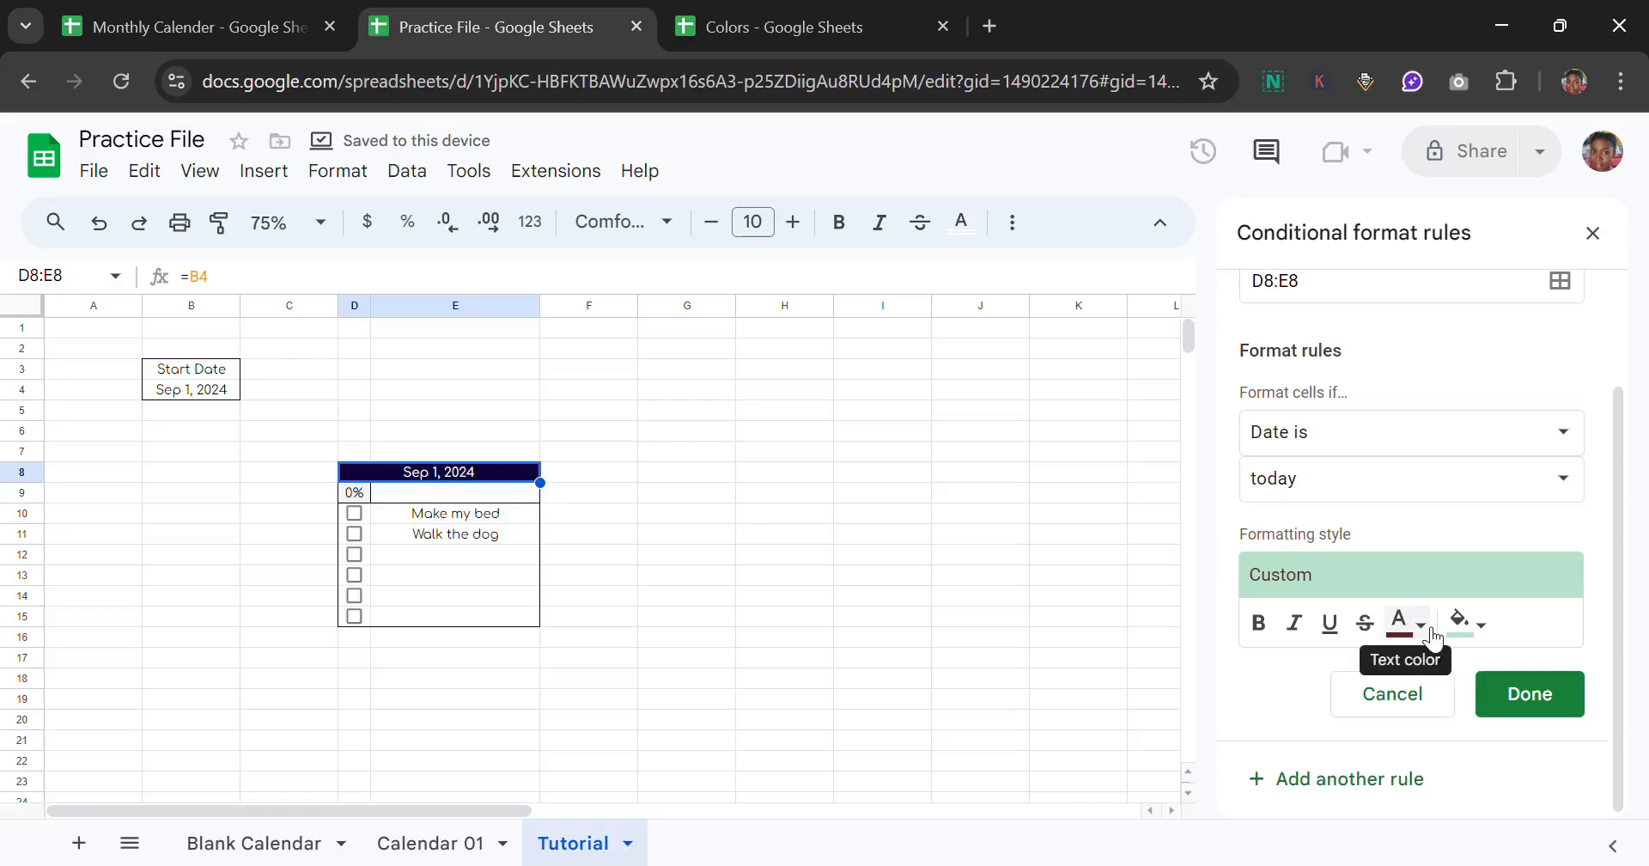
pyautogui.click(1492, 647)
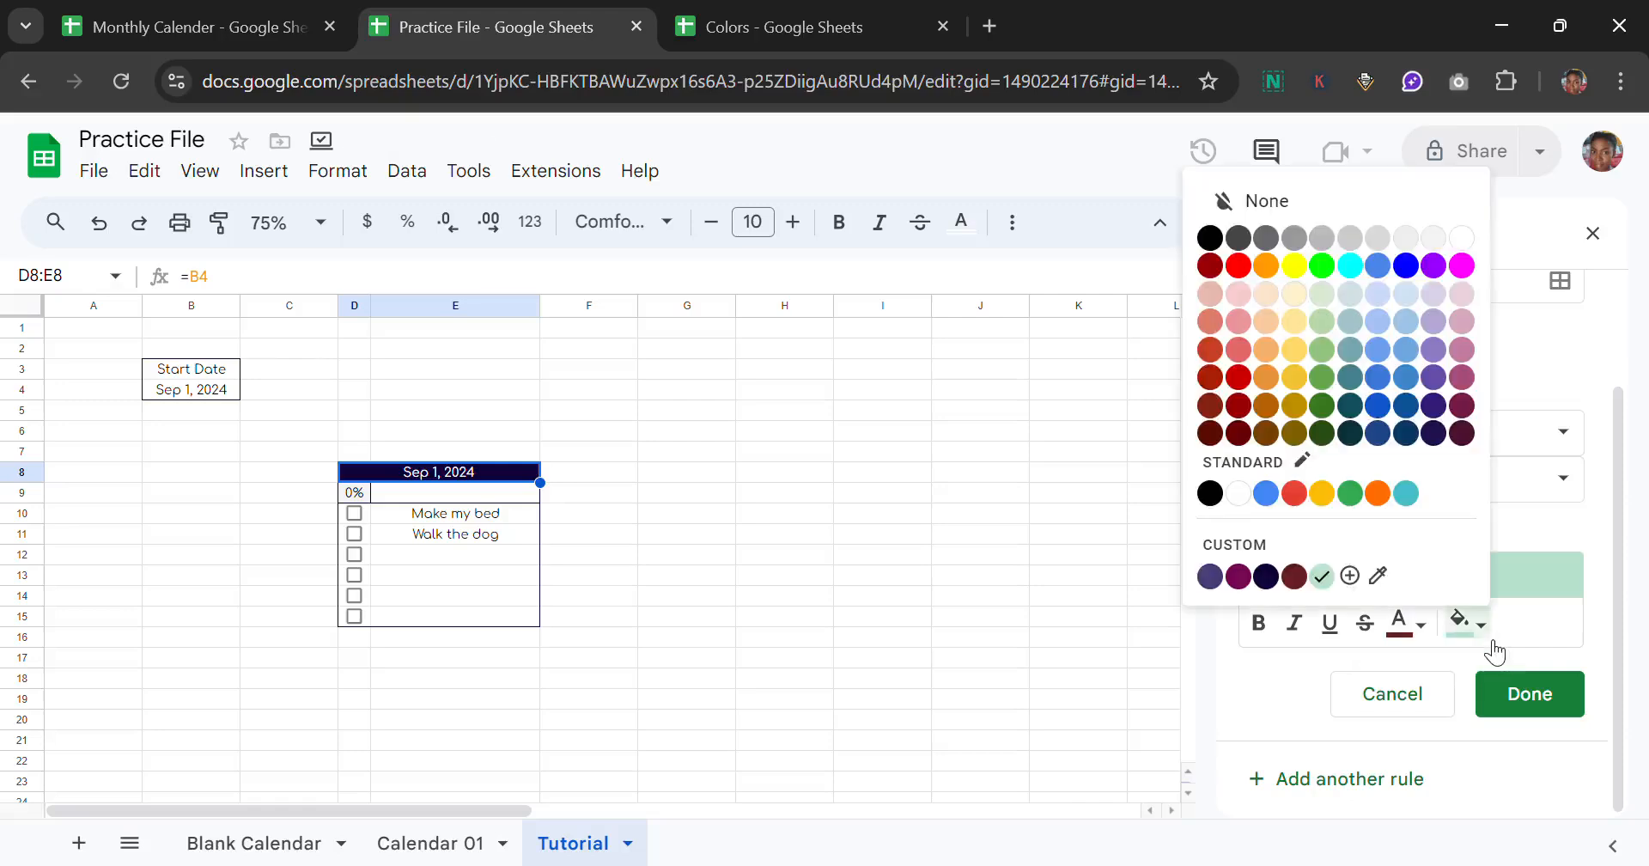
pyautogui.click(1415, 633)
pyautogui.click(1419, 634)
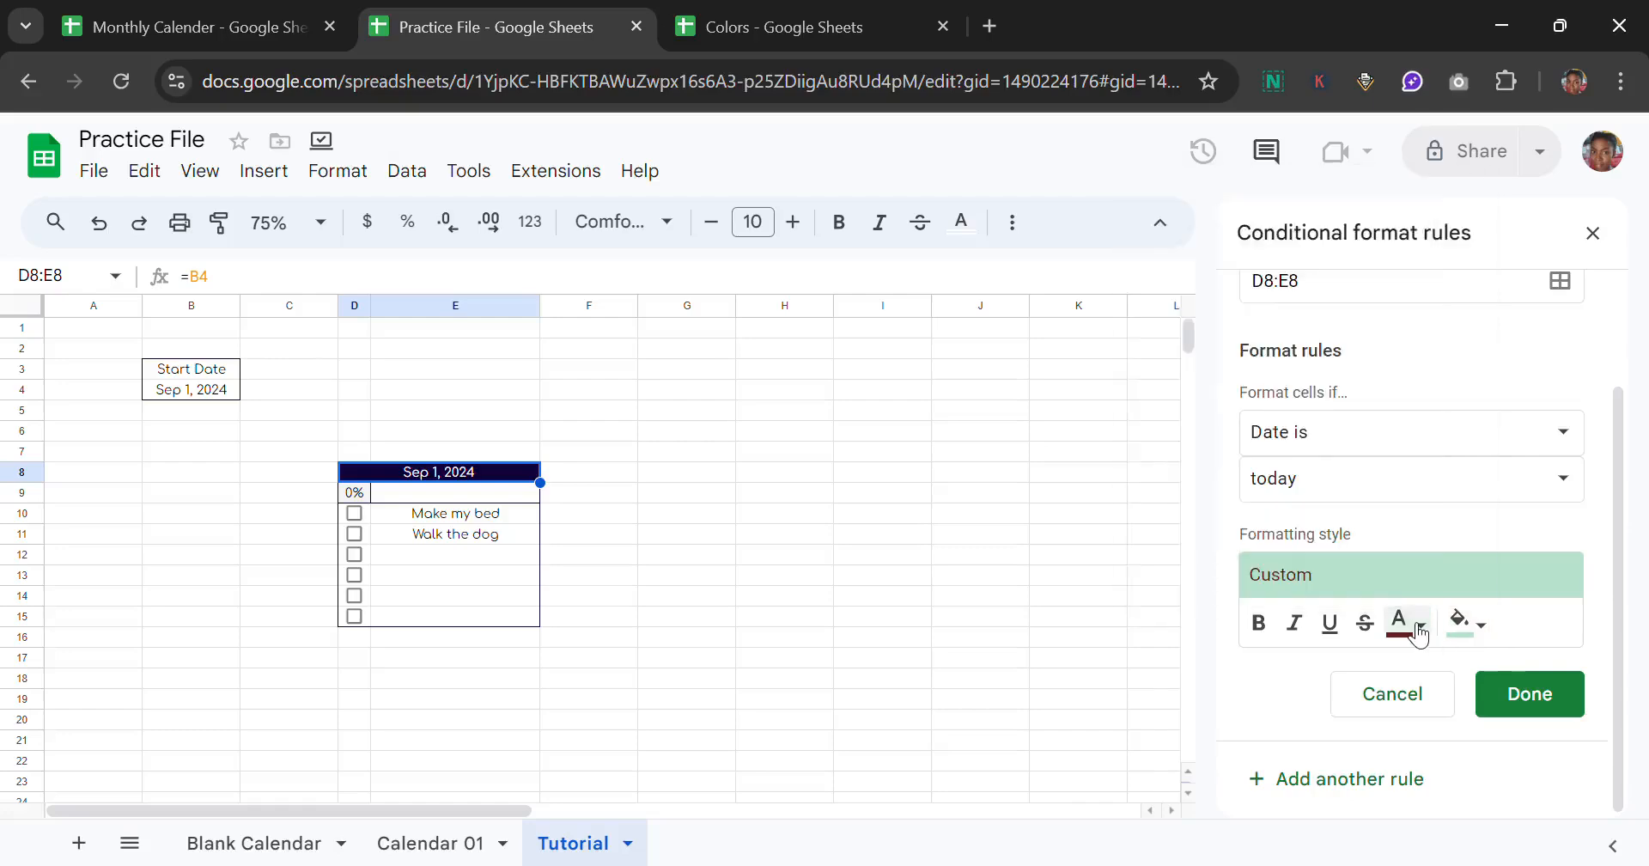
pyautogui.click(1418, 634)
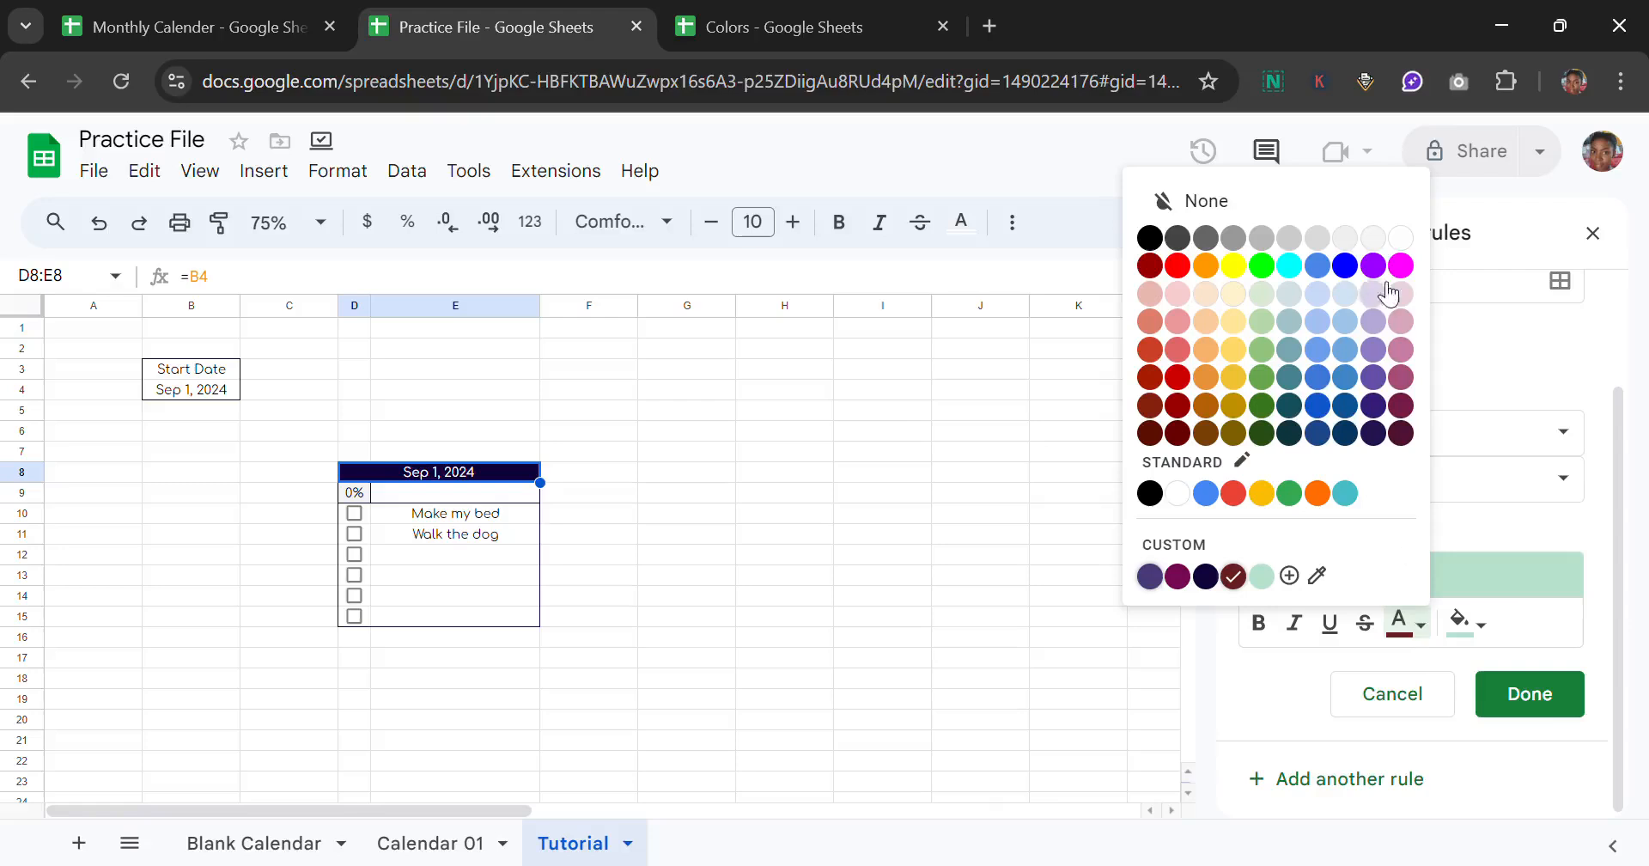
pyautogui.click(1502, 636)
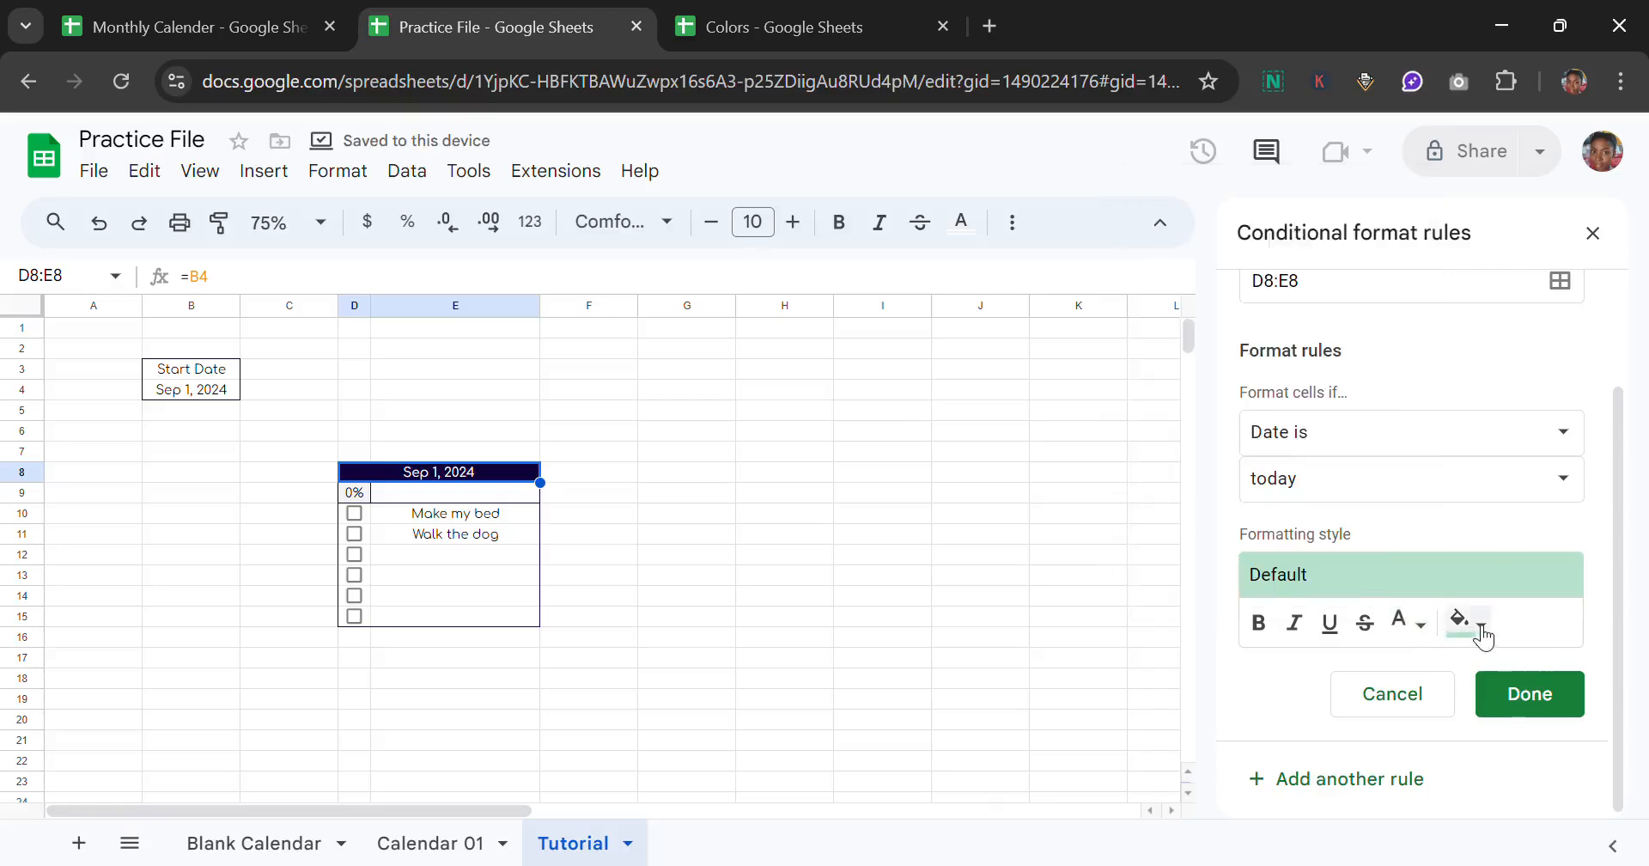
# Step: Give the date-is-today rule the custom dark red fill and save the rule
pyautogui.click(1463, 640)
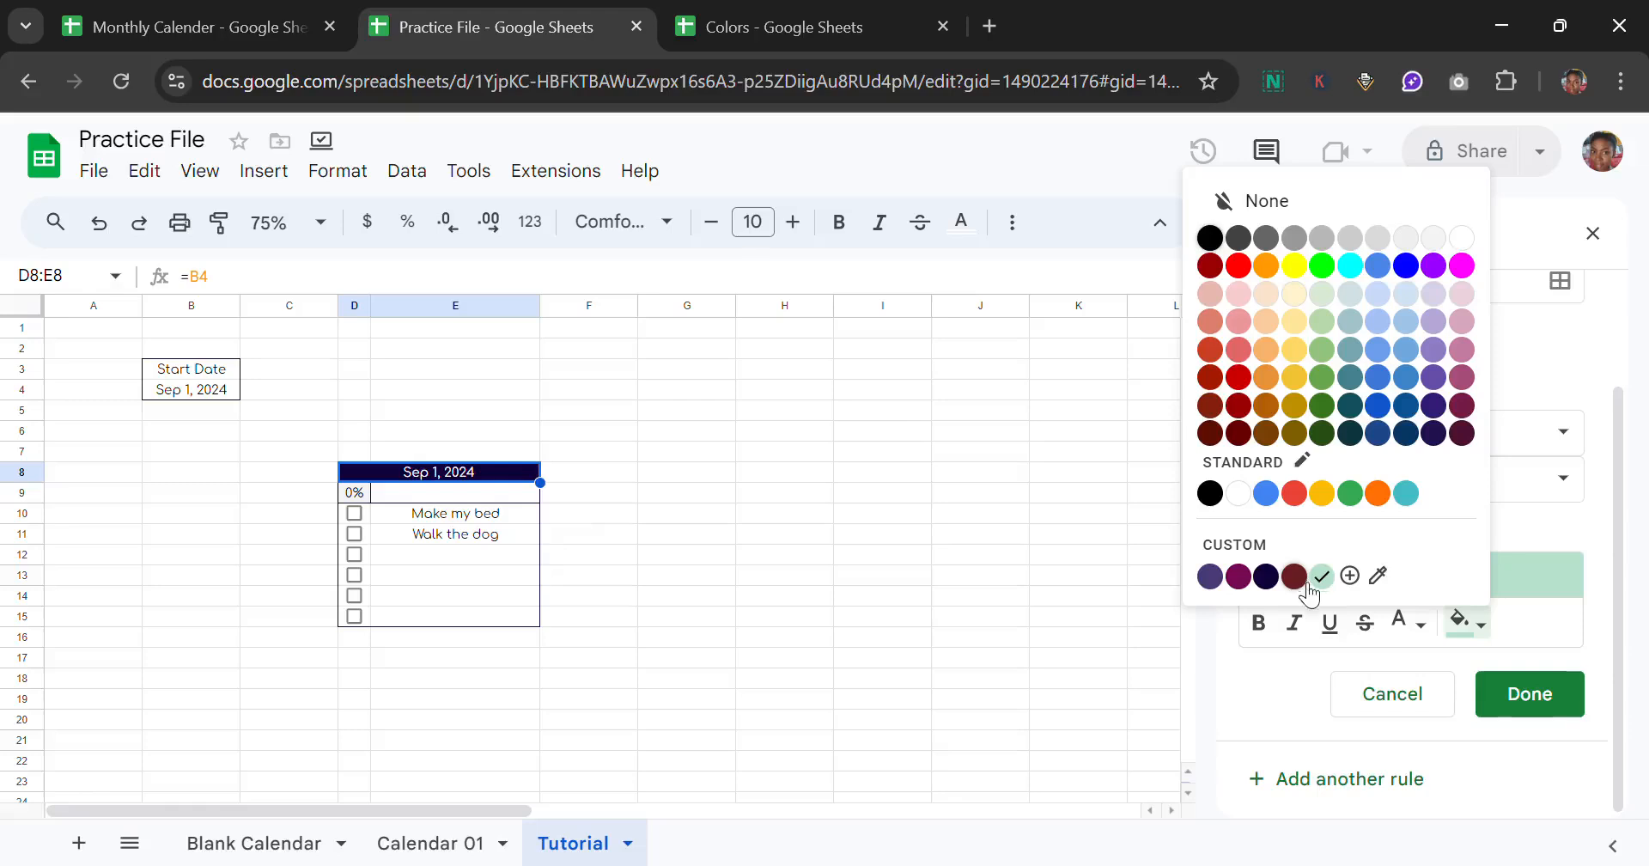
pyautogui.click(1587, 637)
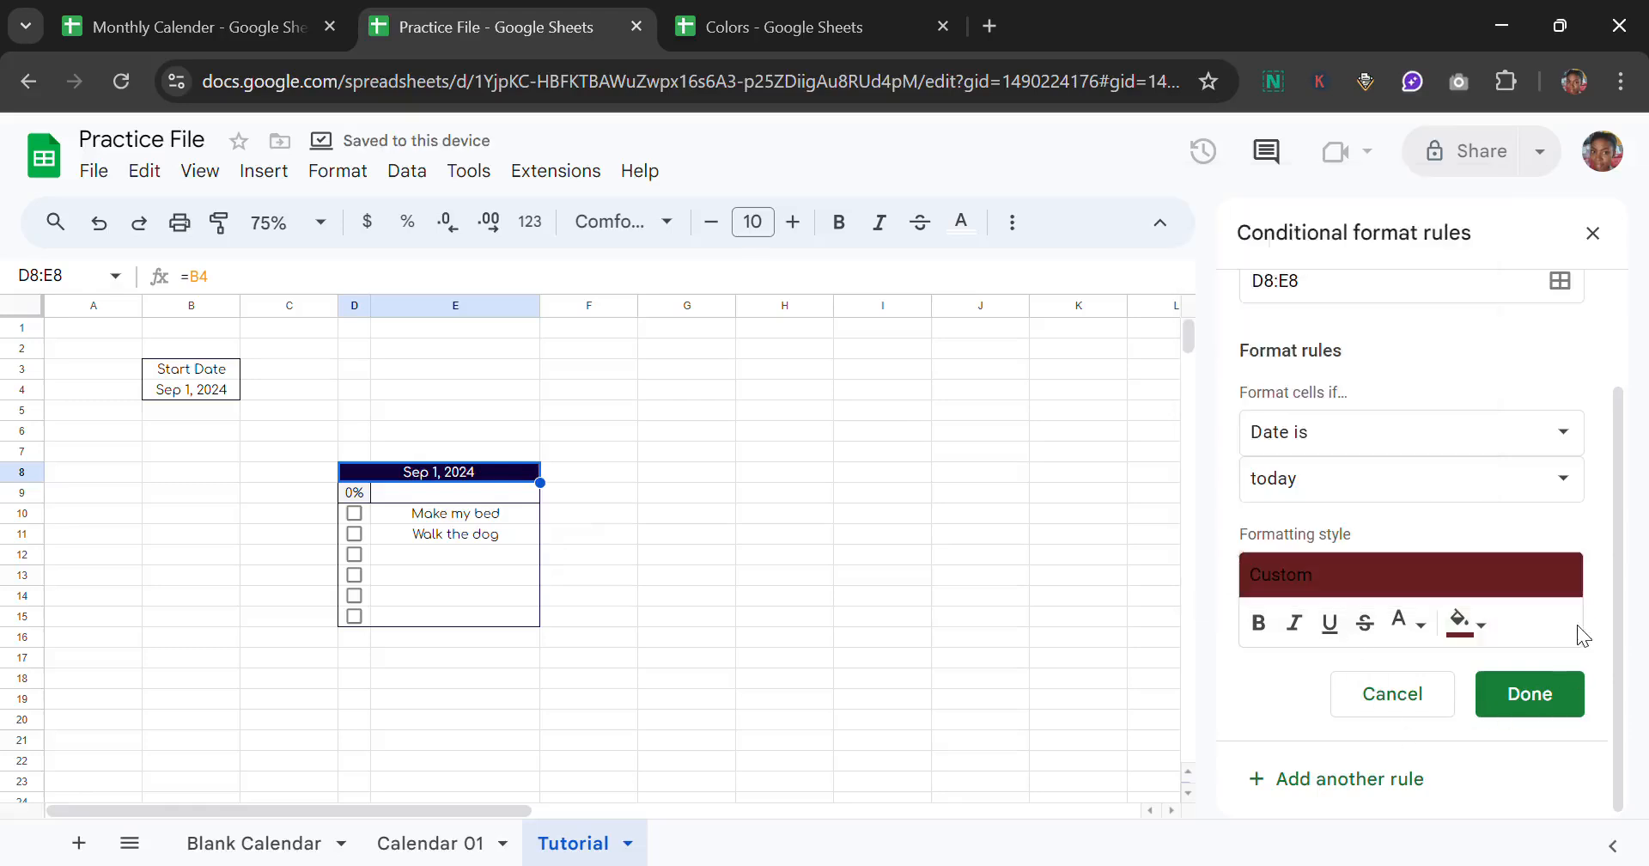
pyautogui.click(1543, 700)
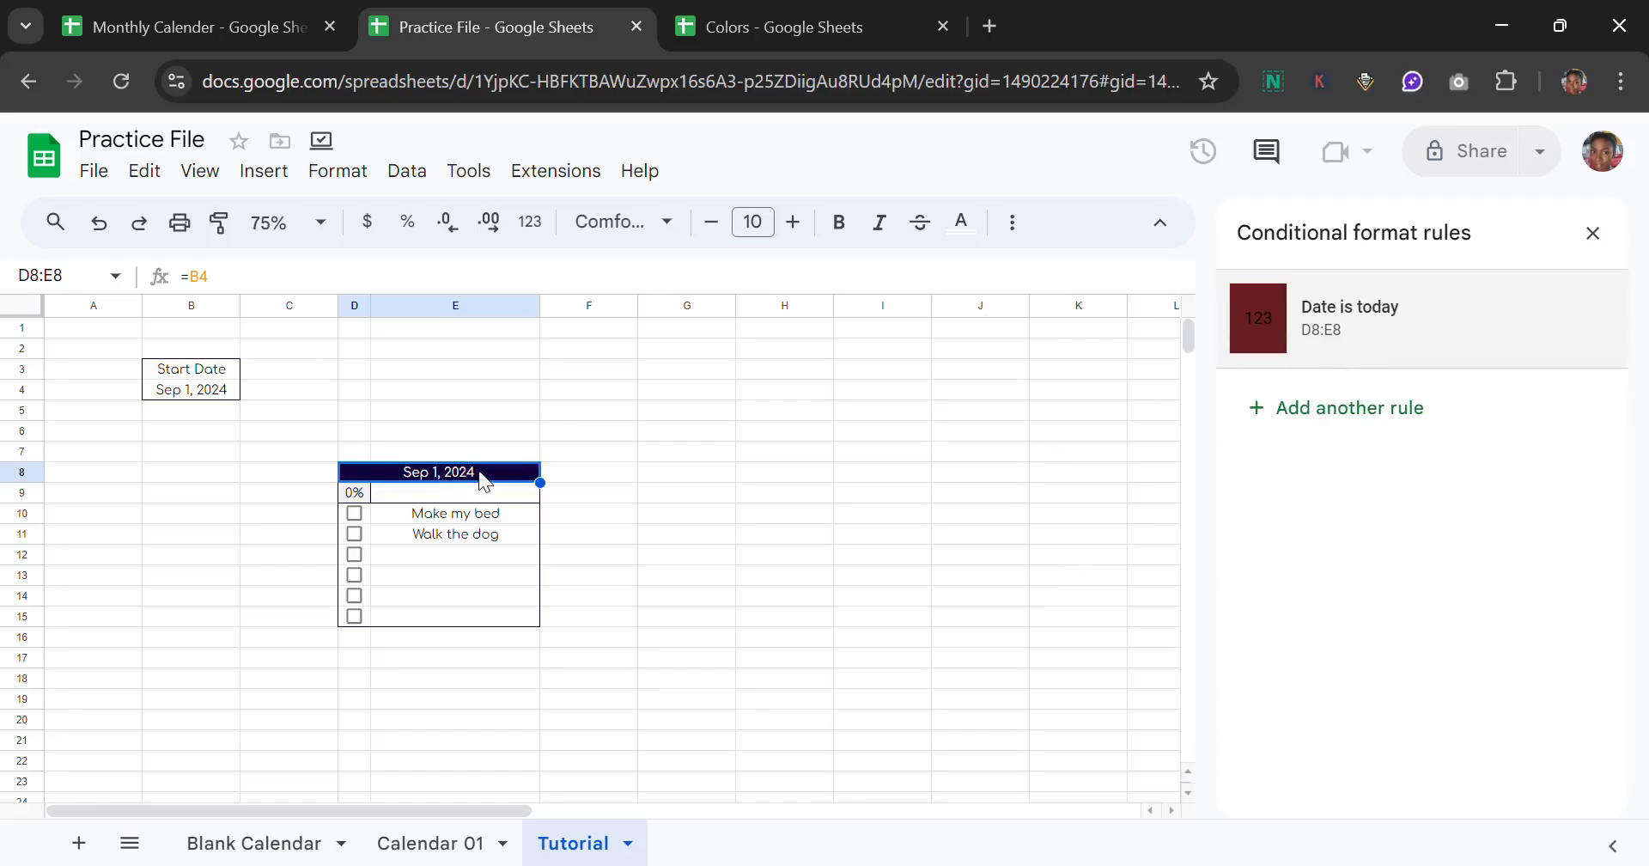
# Step: Set the start date in B4 to September 28, 2024
pyautogui.click(194, 397)
pyautogui.doubleClick(194, 397)
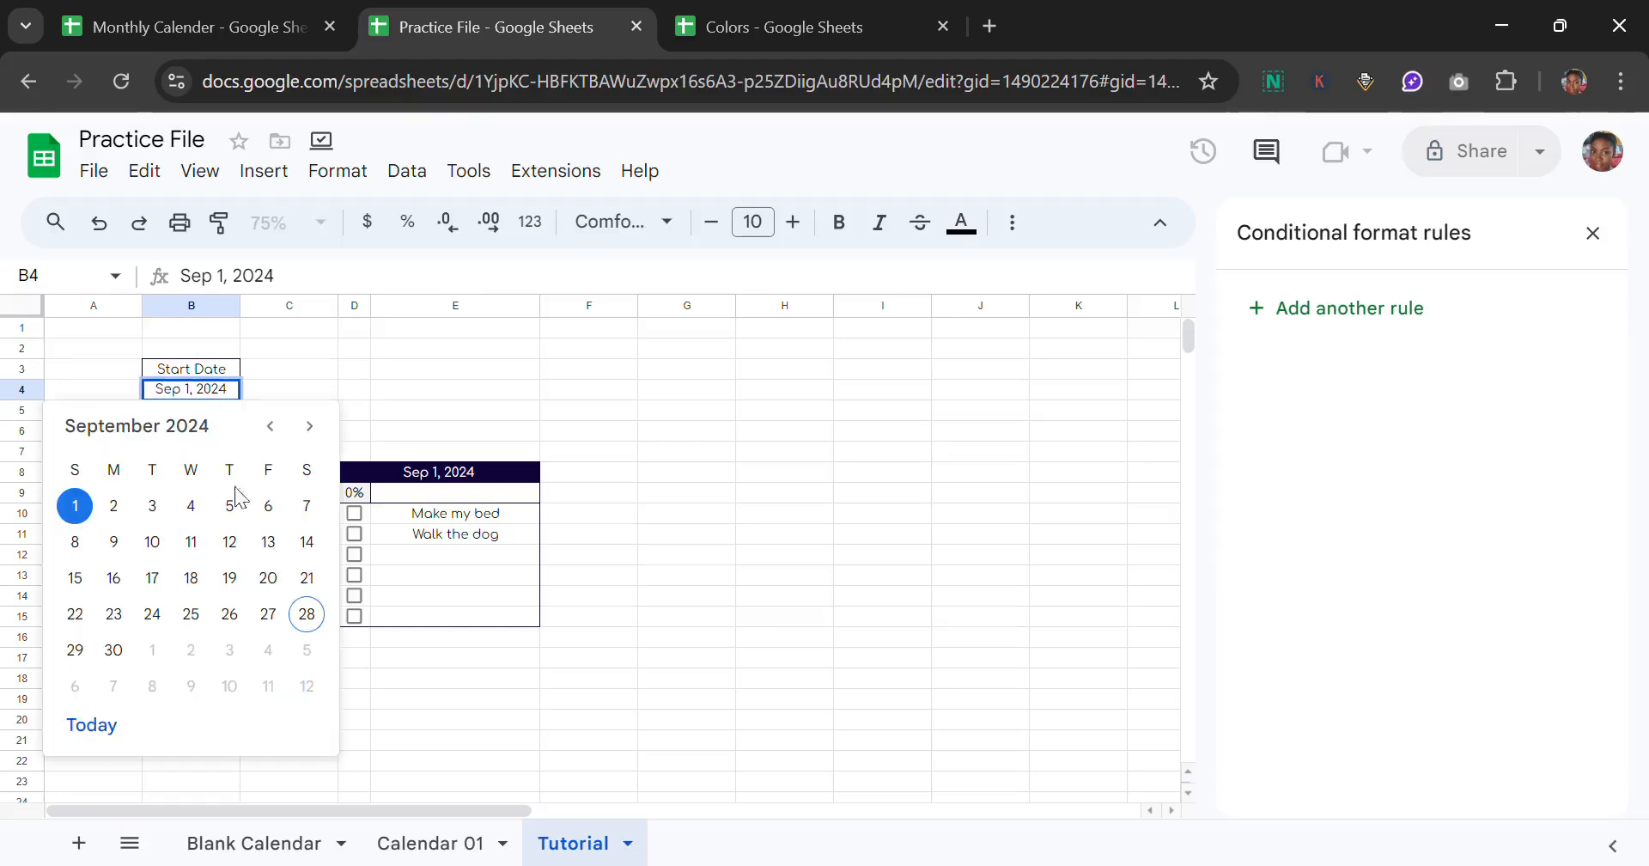
pyautogui.click(308, 614)
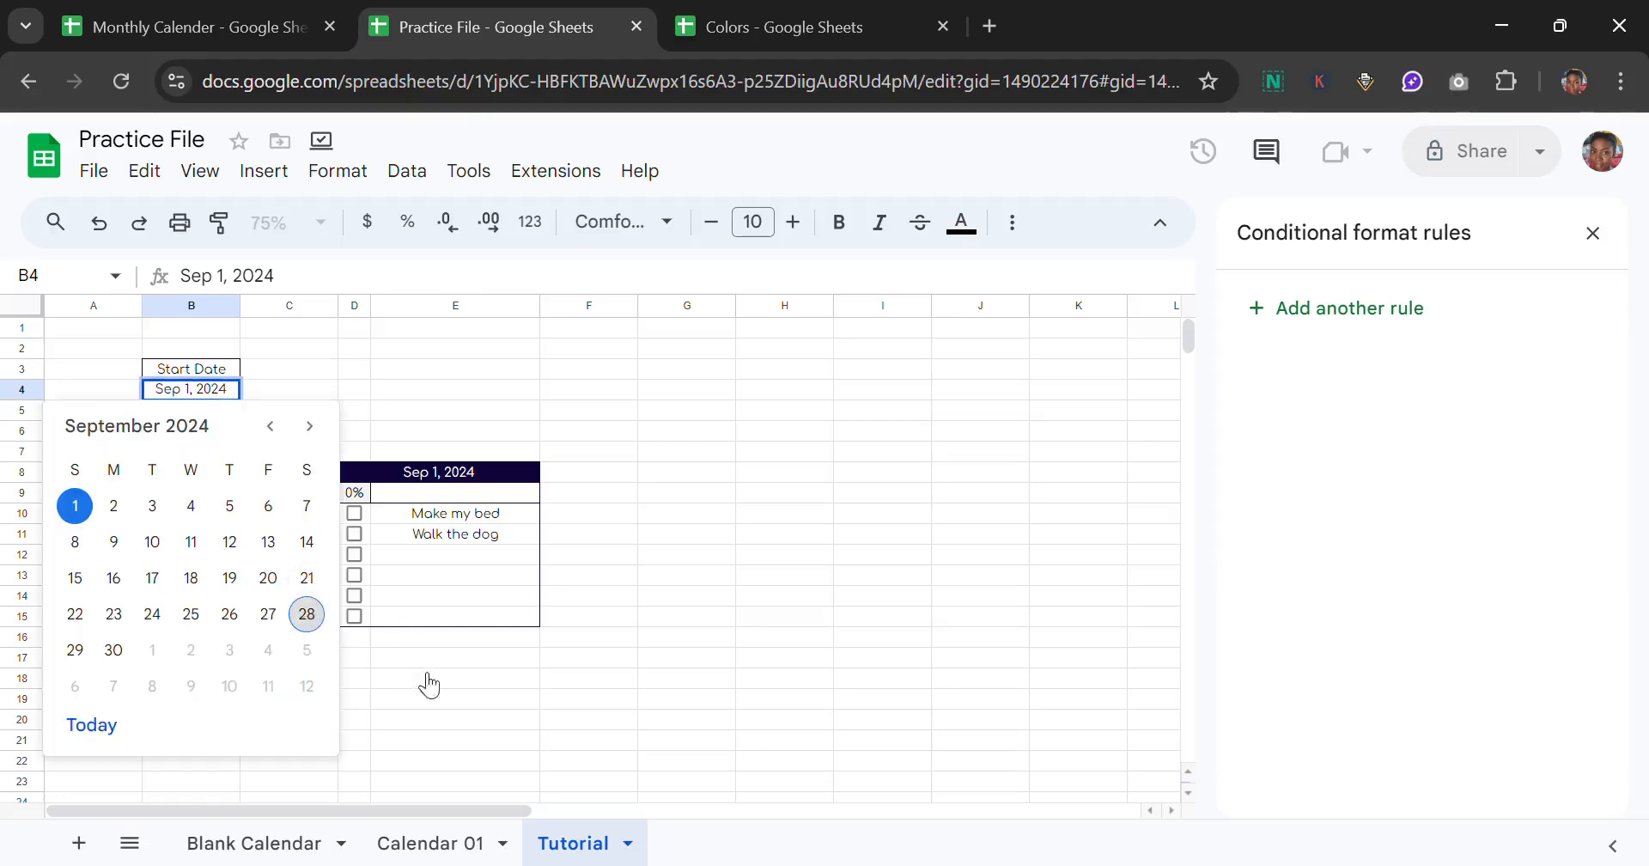
pyautogui.click(399, 411)
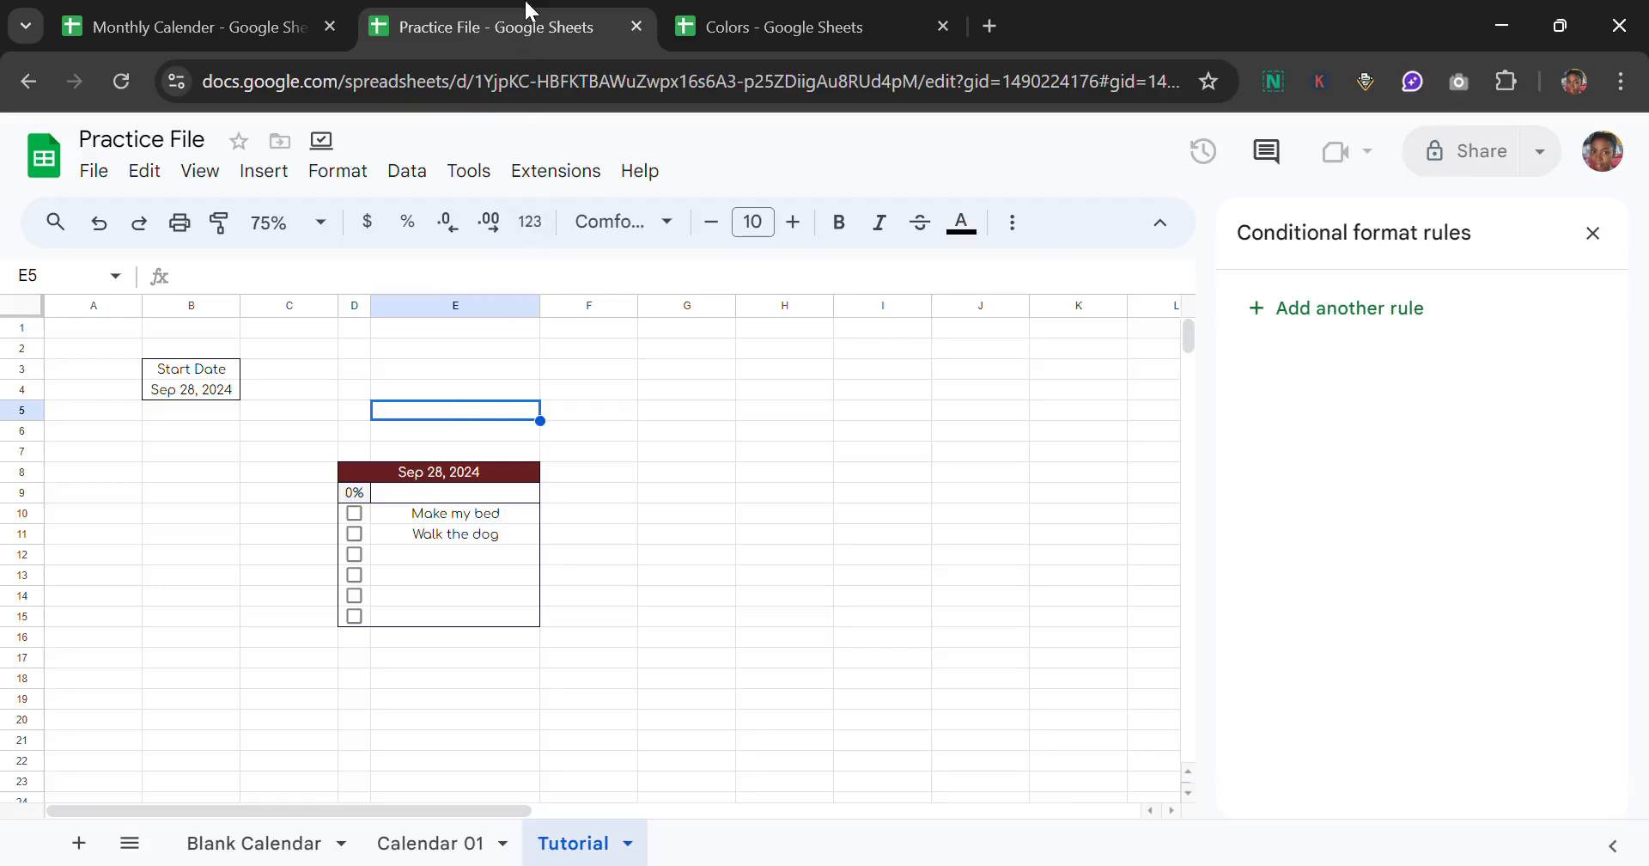
# Step: Check the Calendar 01 sheet, then start a conditional format rule for E10:E15 on the Tutorial sheet with the custom formula =D10=TRUE
pyautogui.click(433, 844)
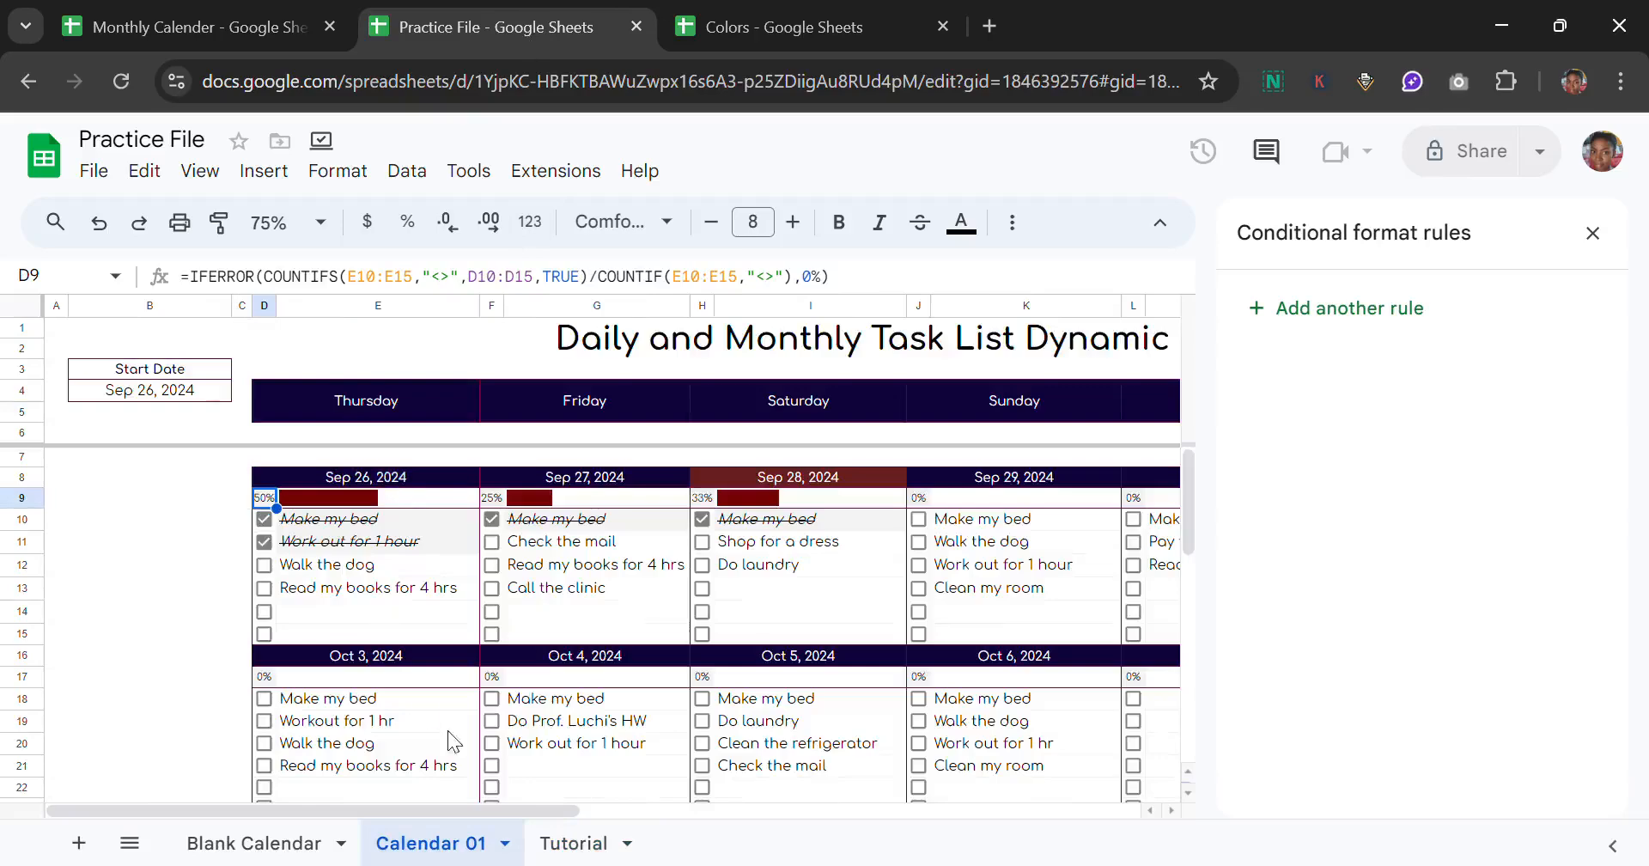
pyautogui.click(604, 851)
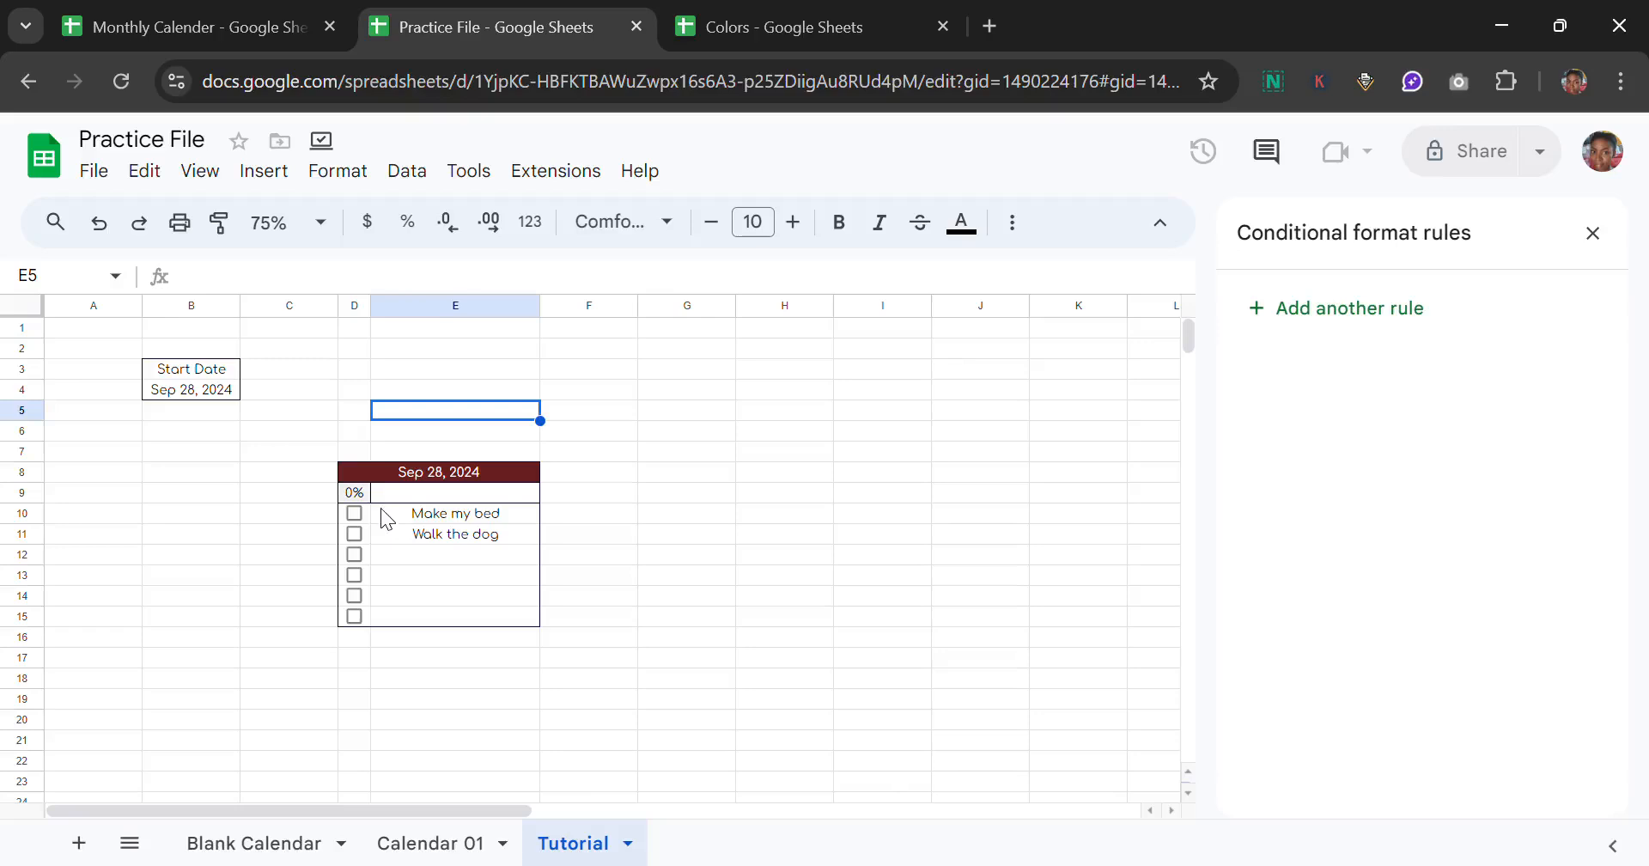
pyautogui.moveTo(380, 509); pyautogui.dragTo(409, 620)
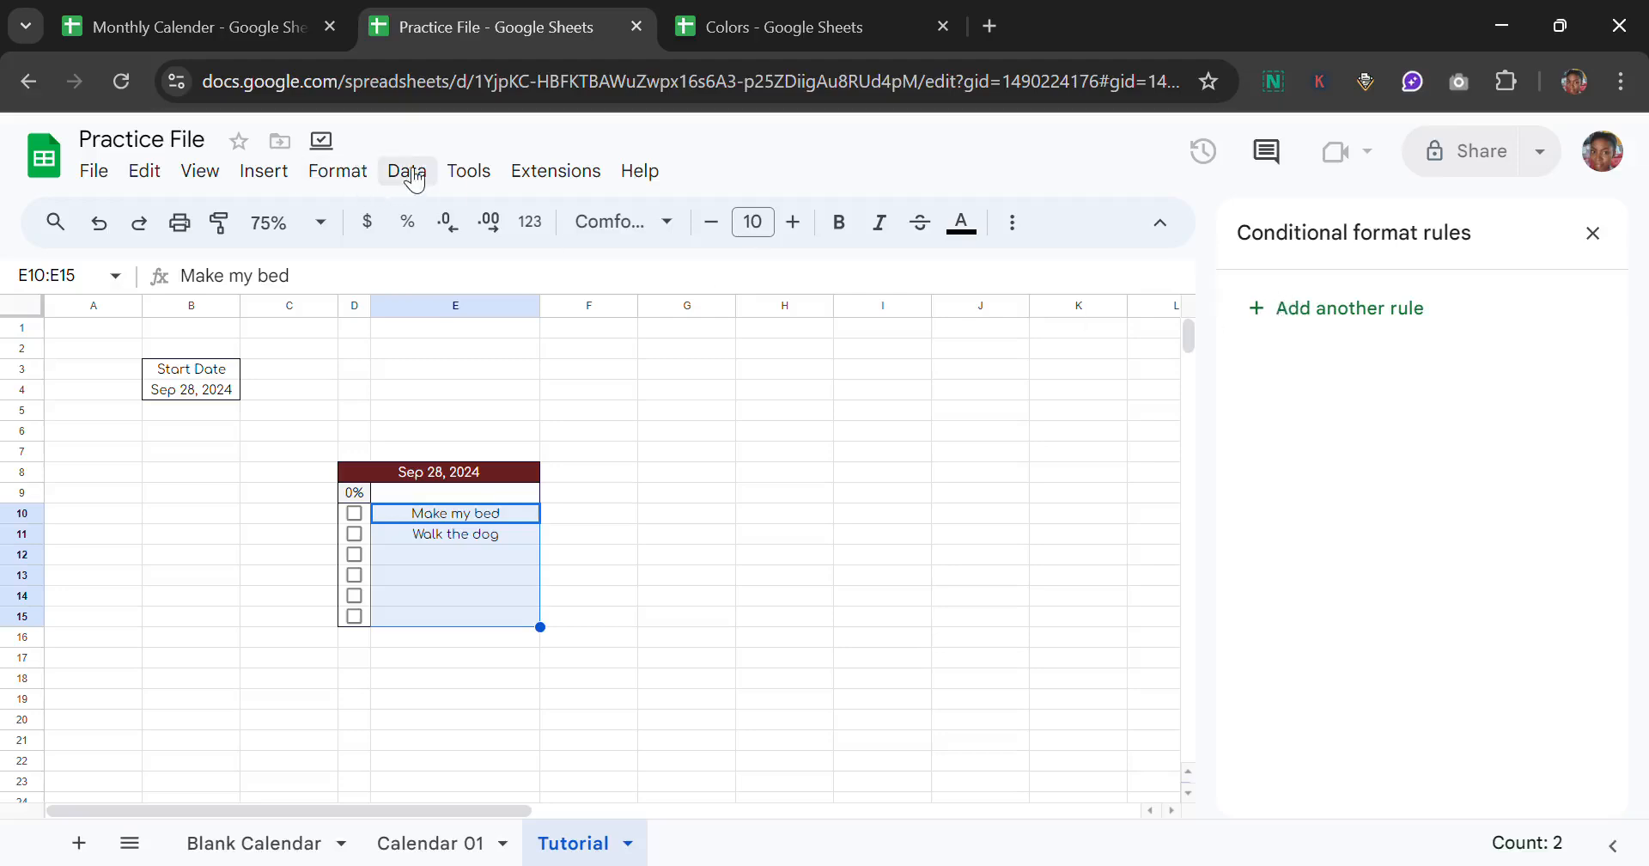
pyautogui.click(359, 172)
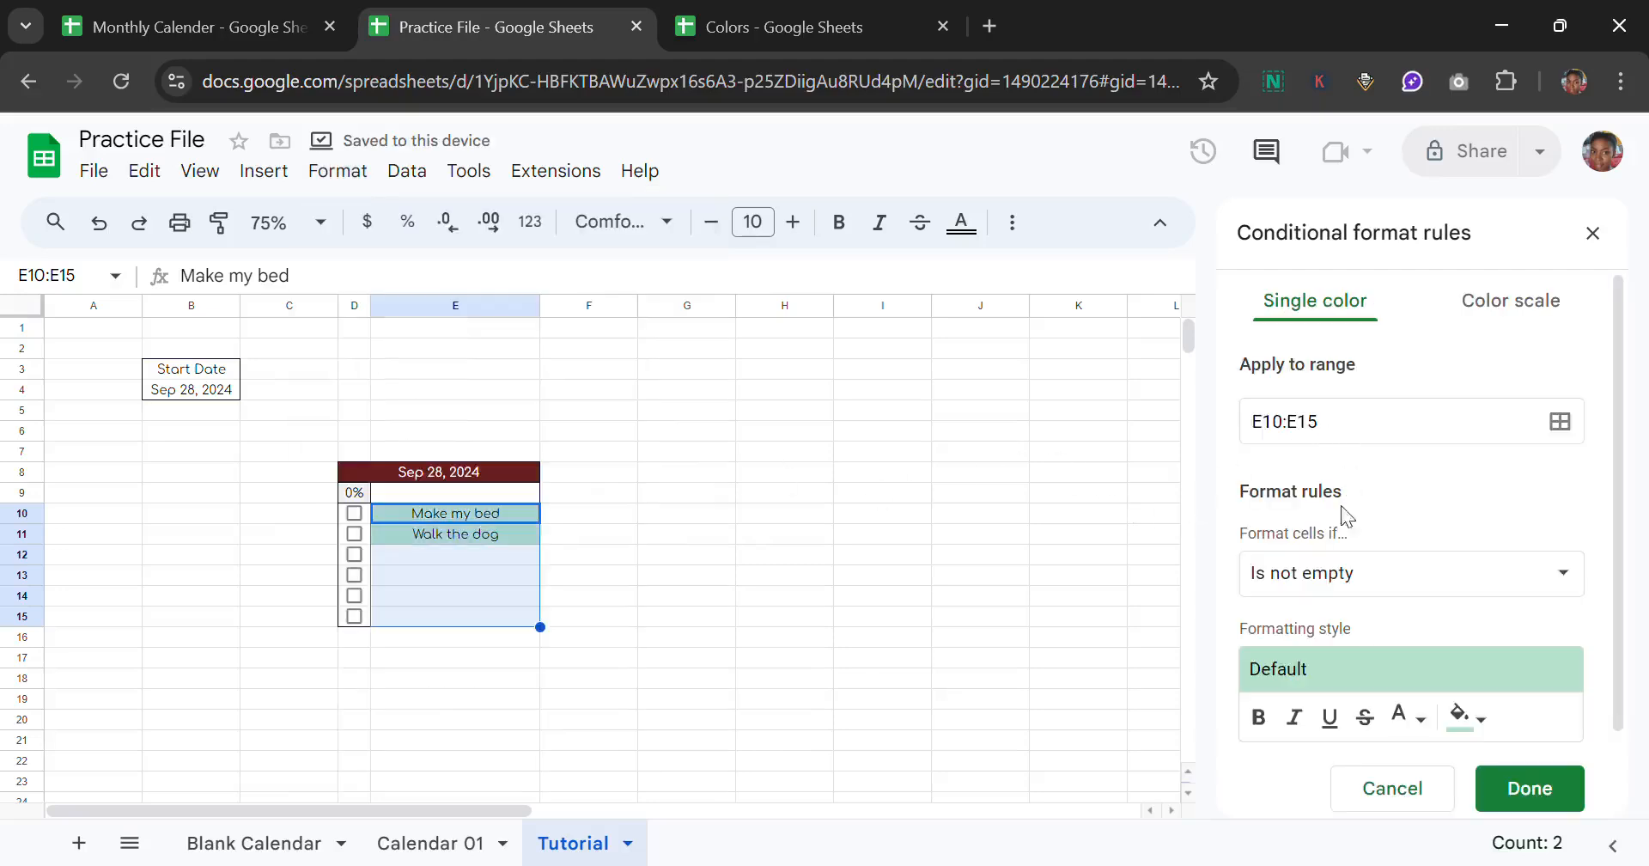
pyautogui.click(1436, 580)
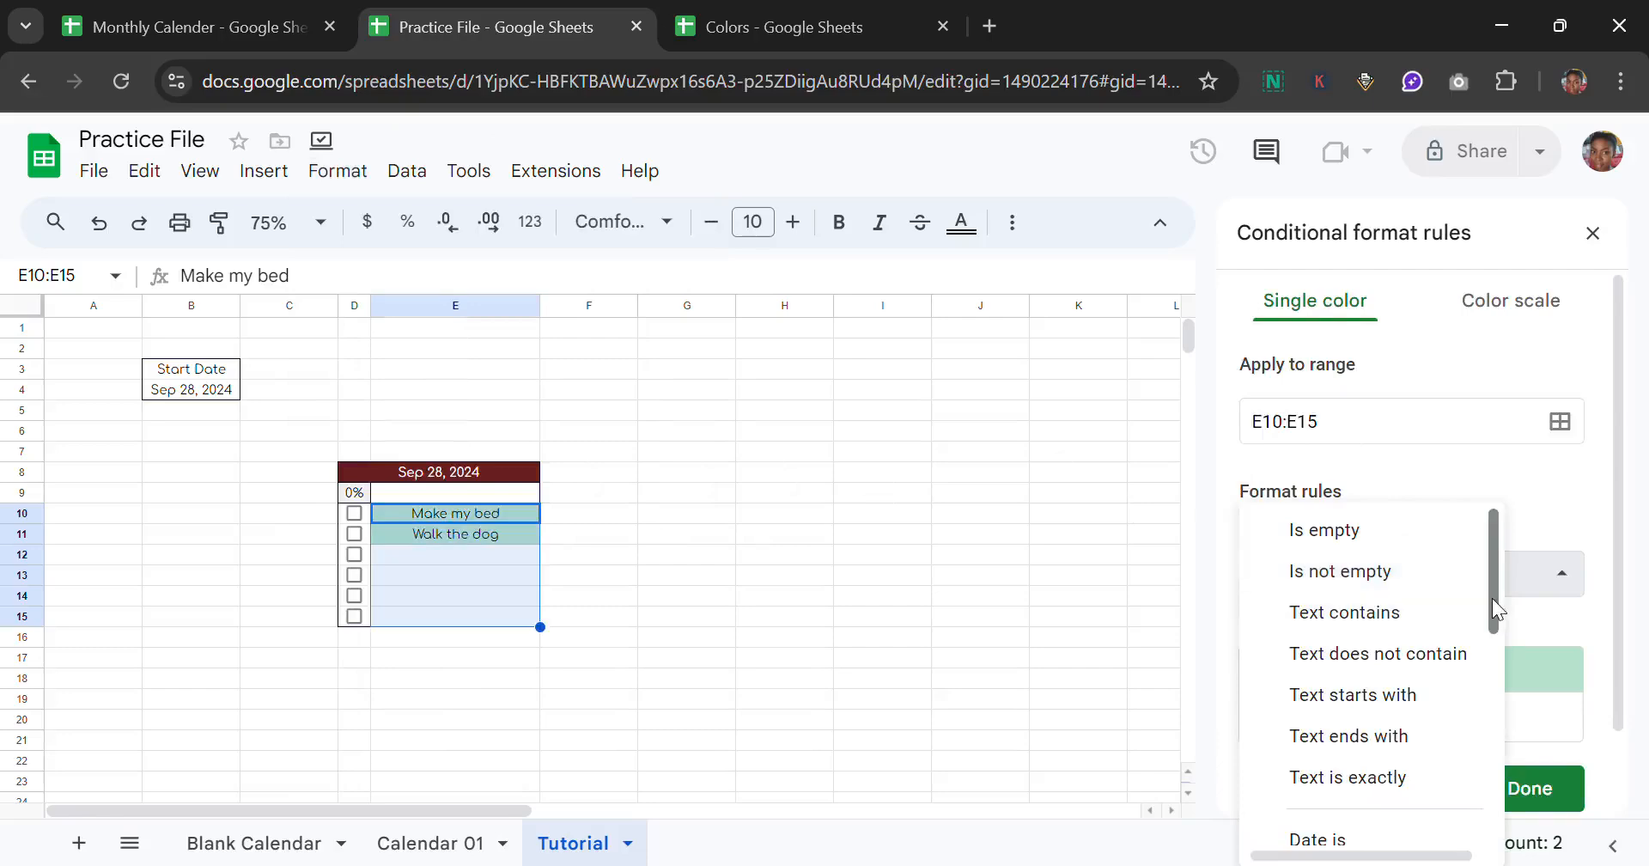
pyautogui.moveTo(1492, 598); pyautogui.dragTo(1546, 826)
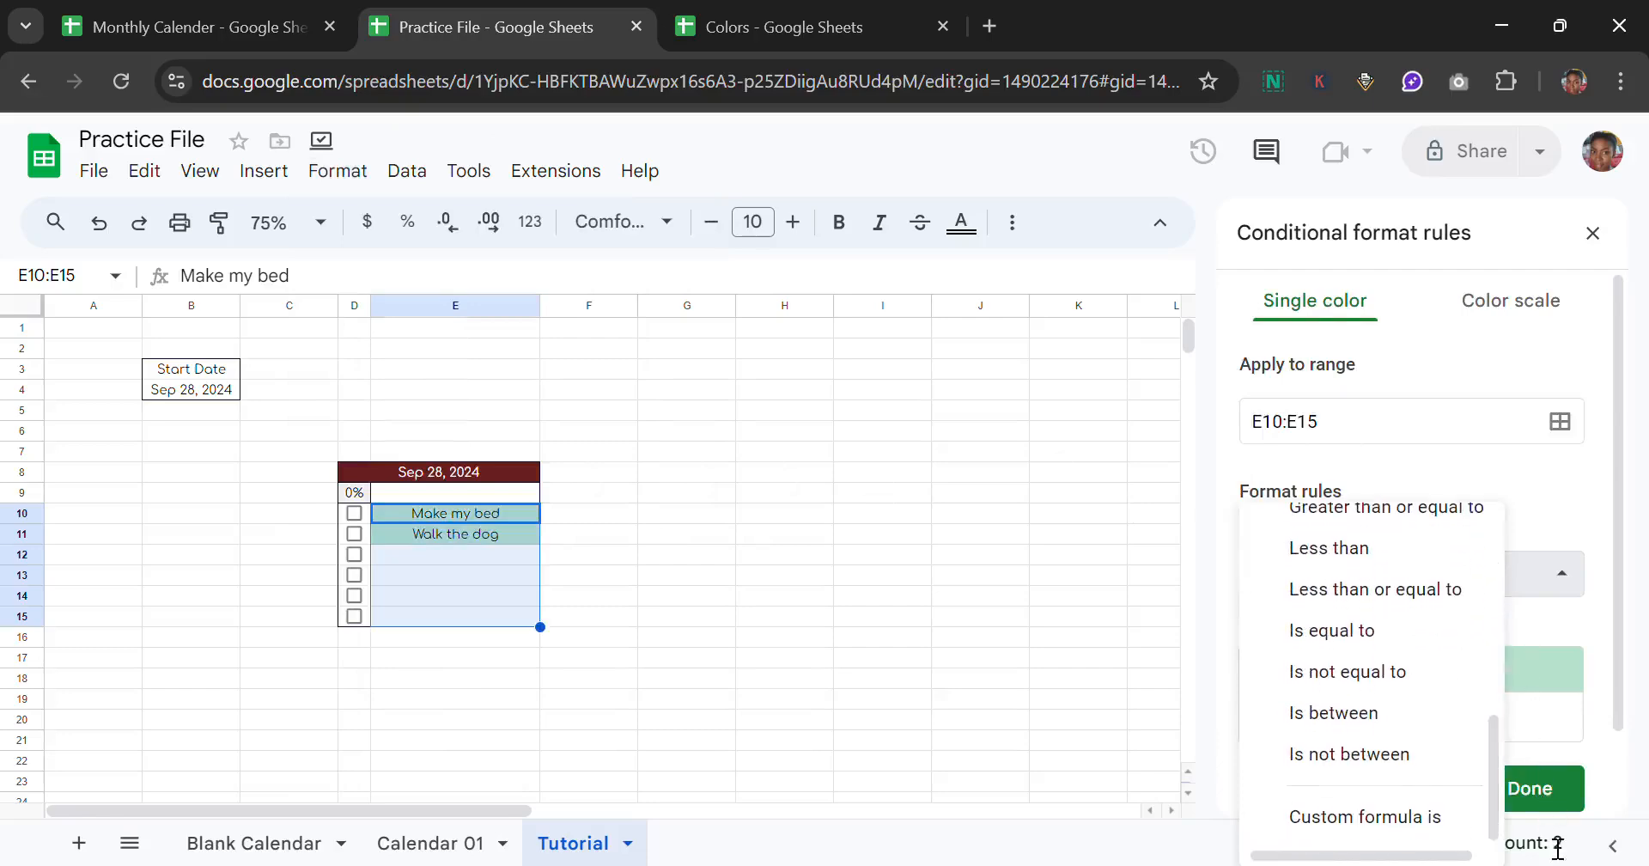
pyautogui.click(1446, 835)
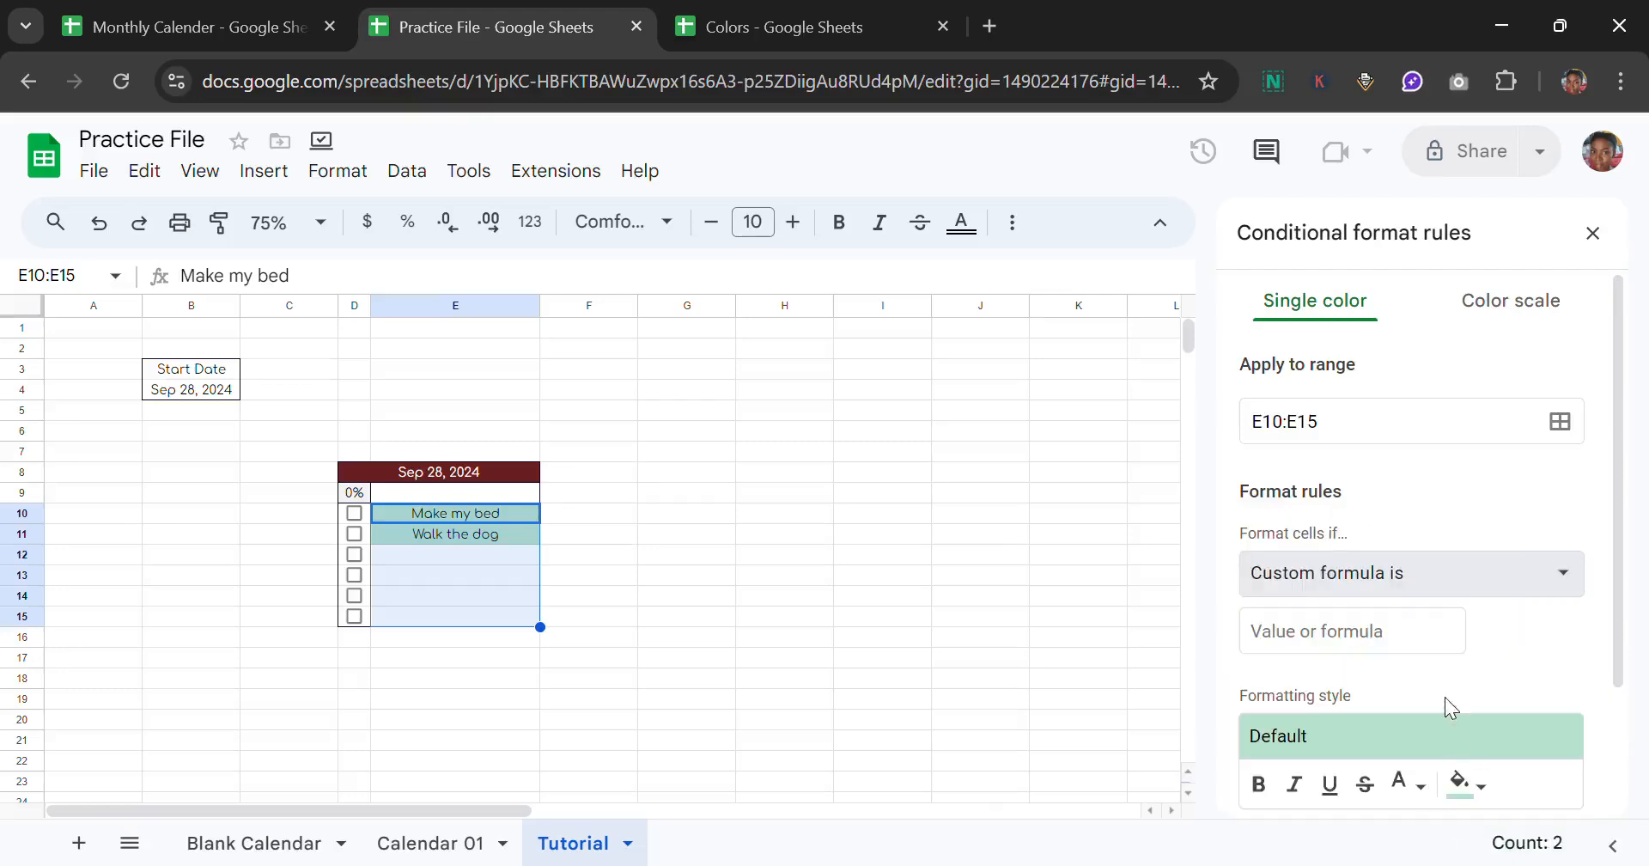
pyautogui.click(1413, 633)
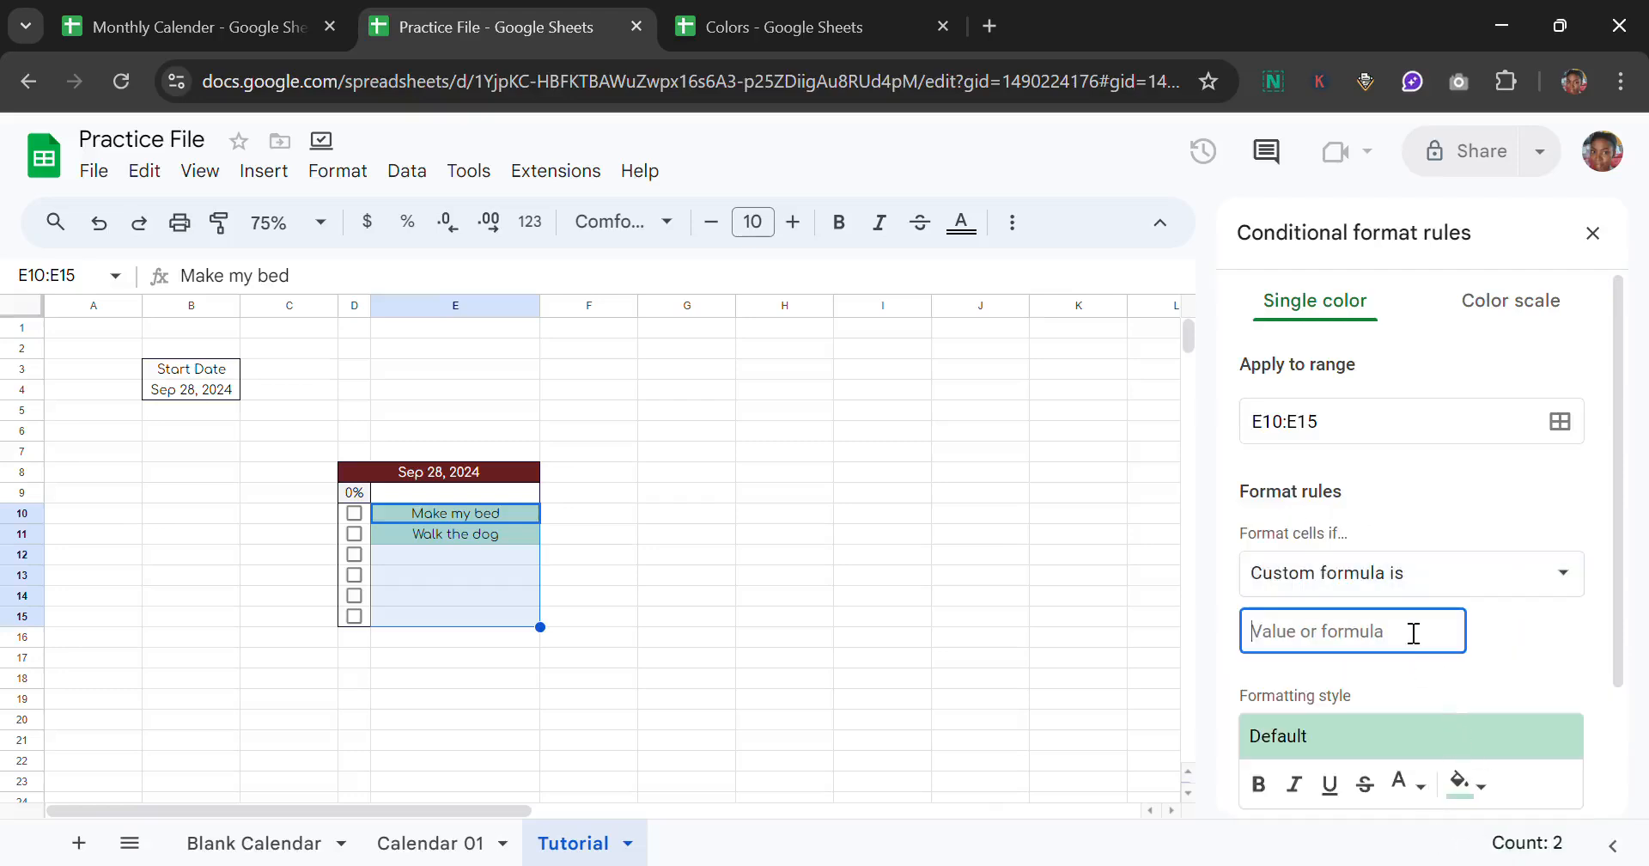
pyautogui.write('=D')
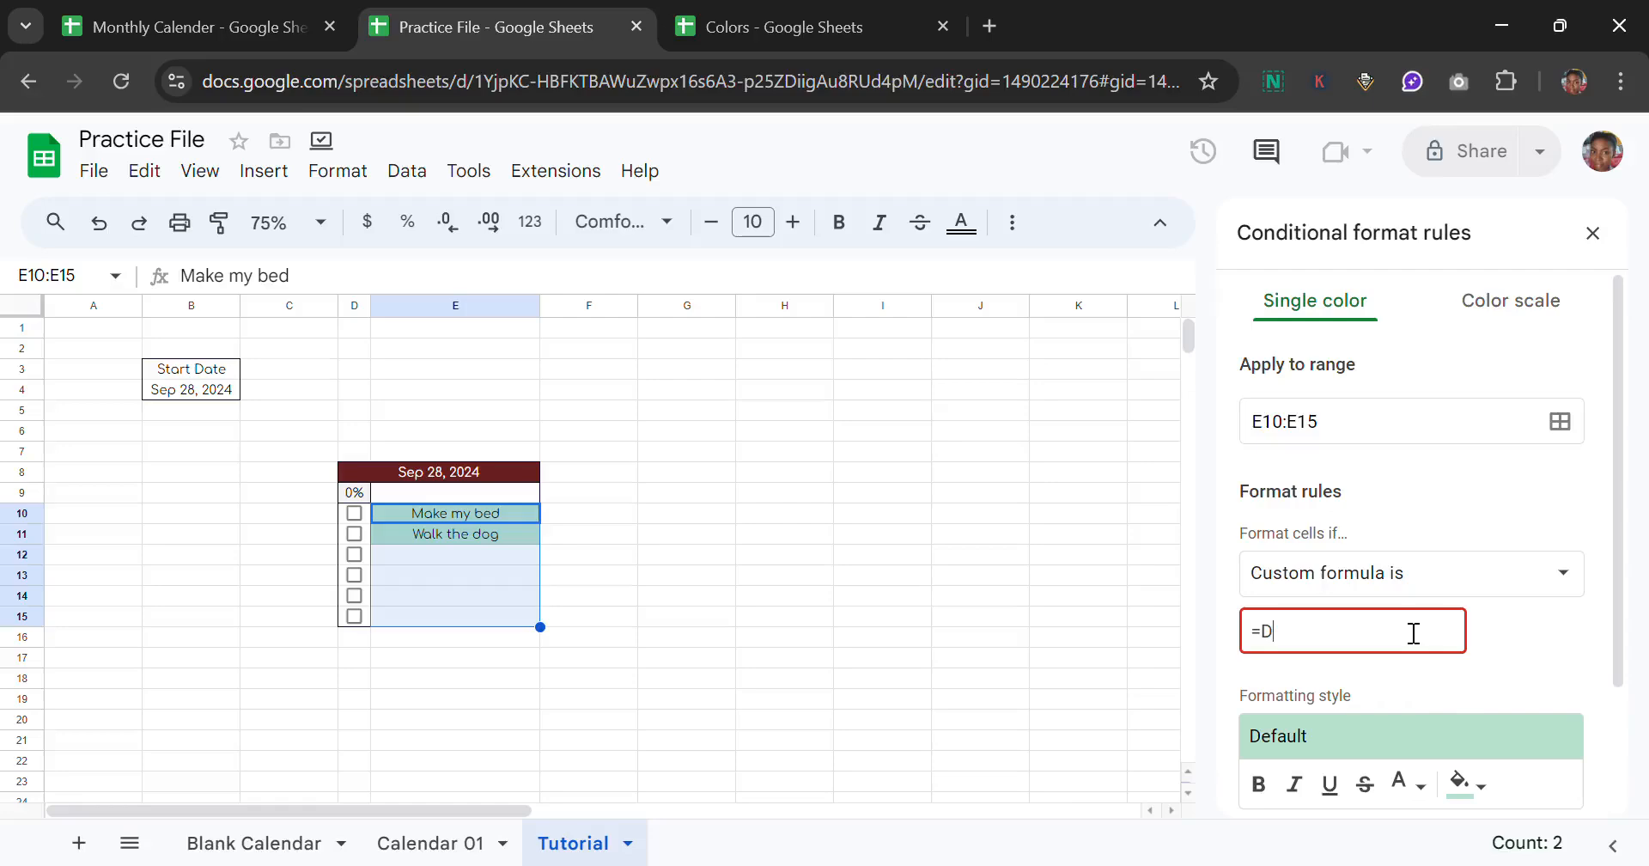
pyautogui.write('10')
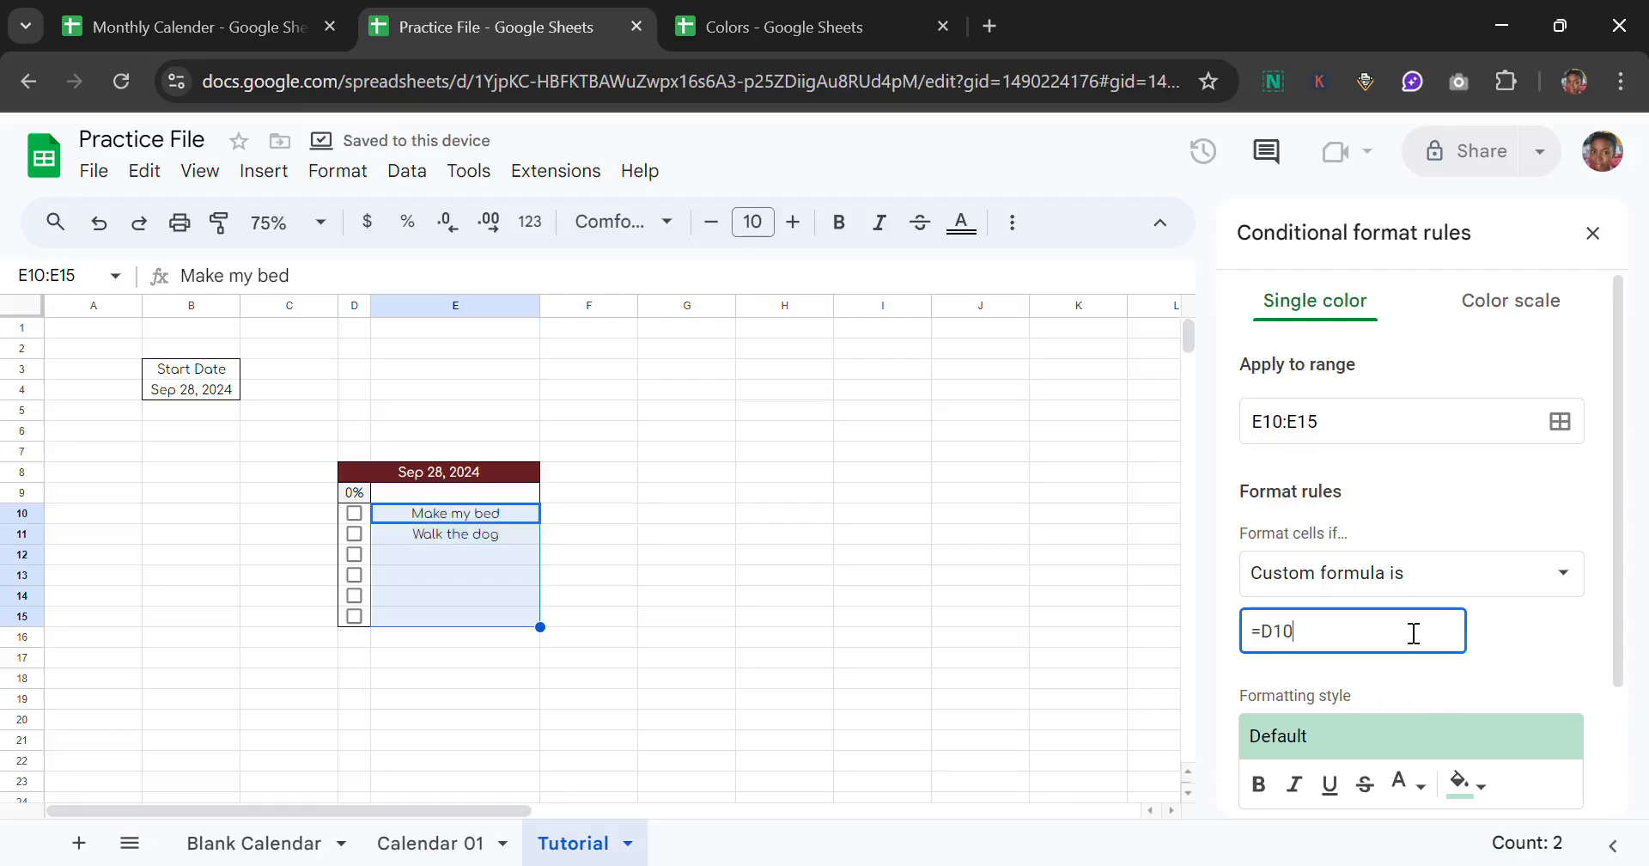
pyautogui.write('=TRUE')
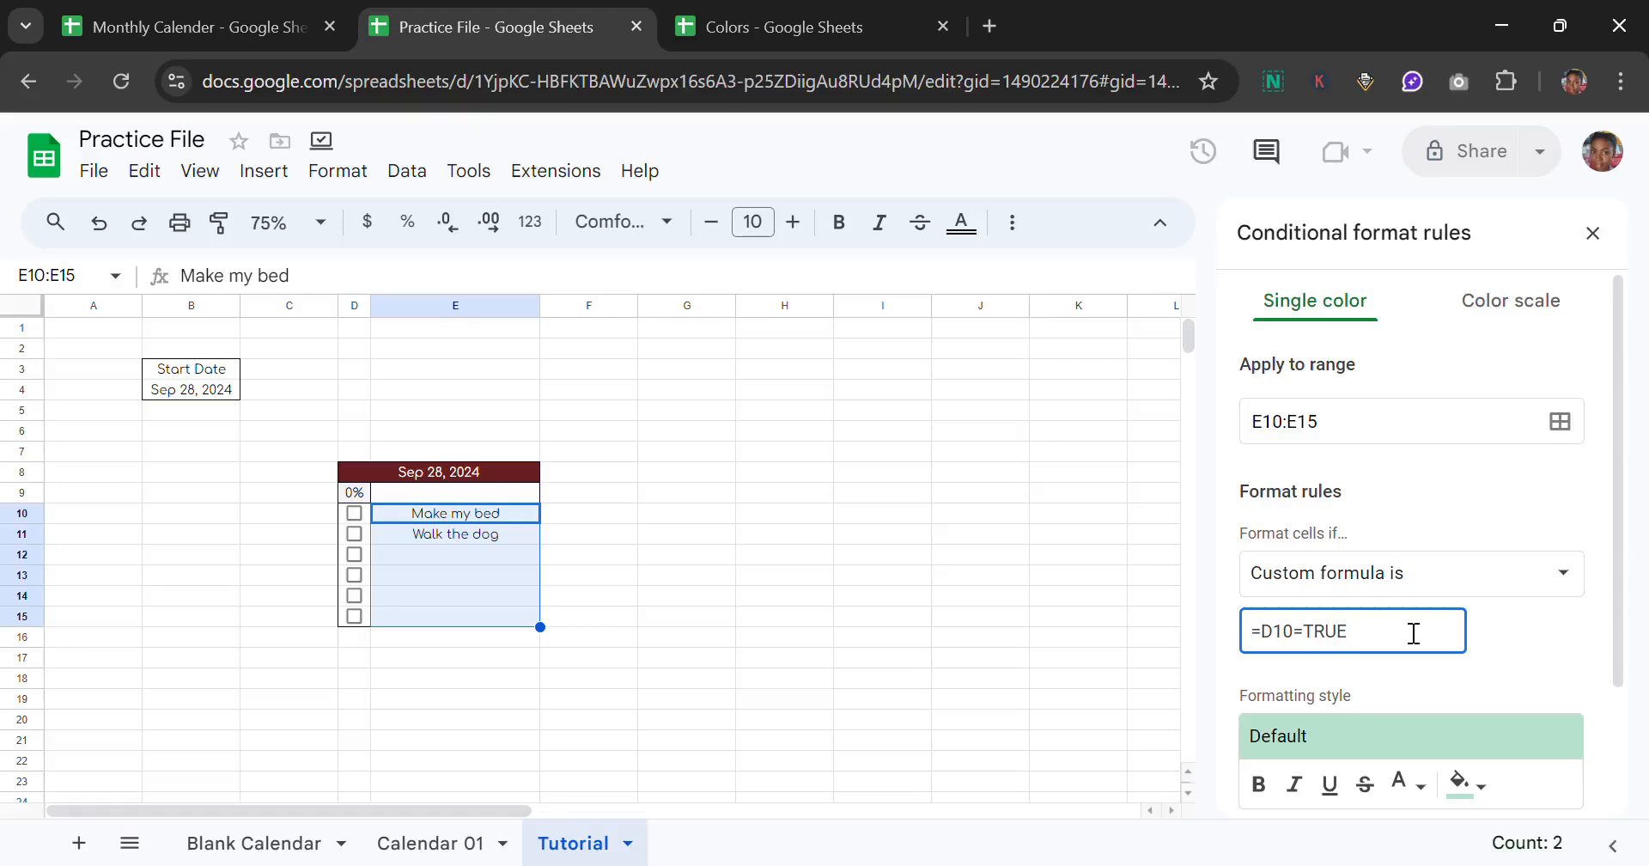
# Step: Give the =D10=TRUE rule strikethrough, italic text and a very light gray fill, and save the rule
pyautogui.moveTo(1620, 674); pyautogui.dragTo(1634, 798)
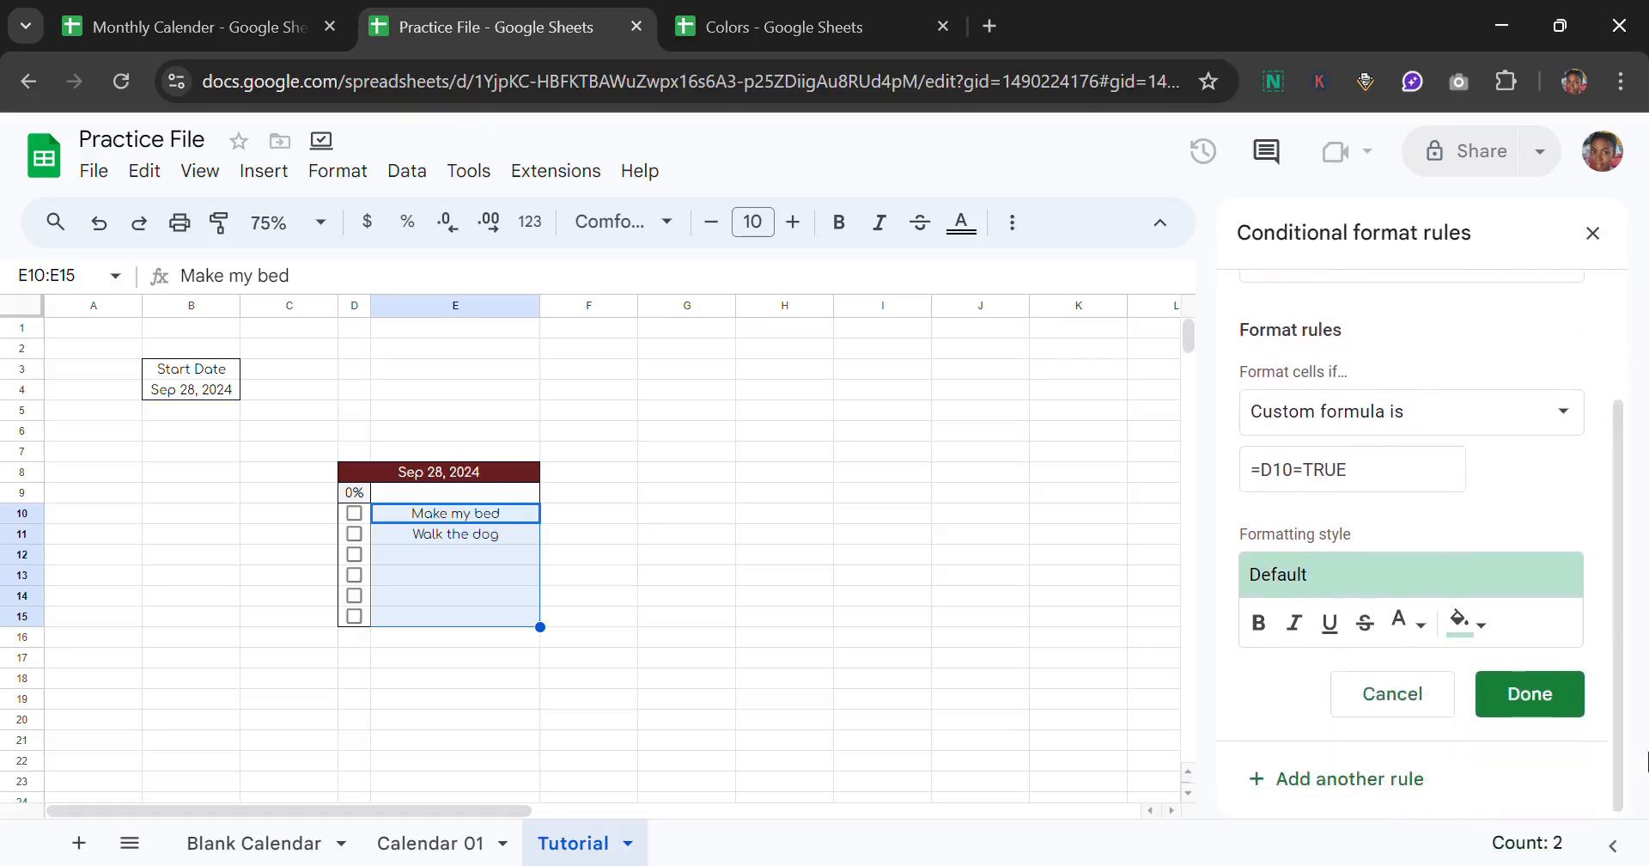
pyautogui.click(1367, 627)
pyautogui.click(1303, 634)
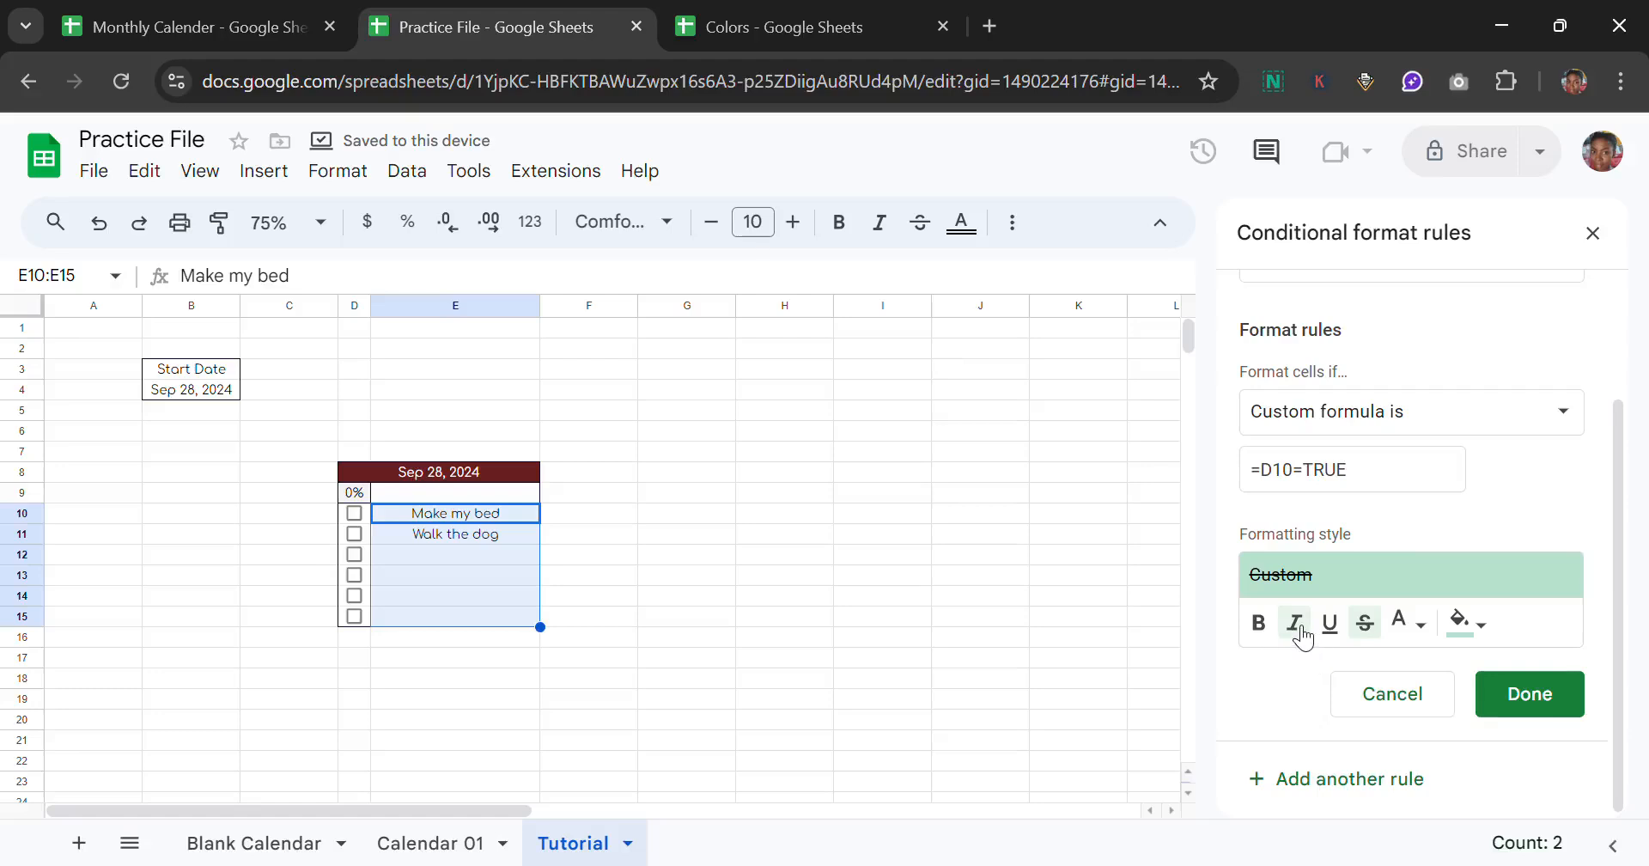
pyautogui.click(1487, 637)
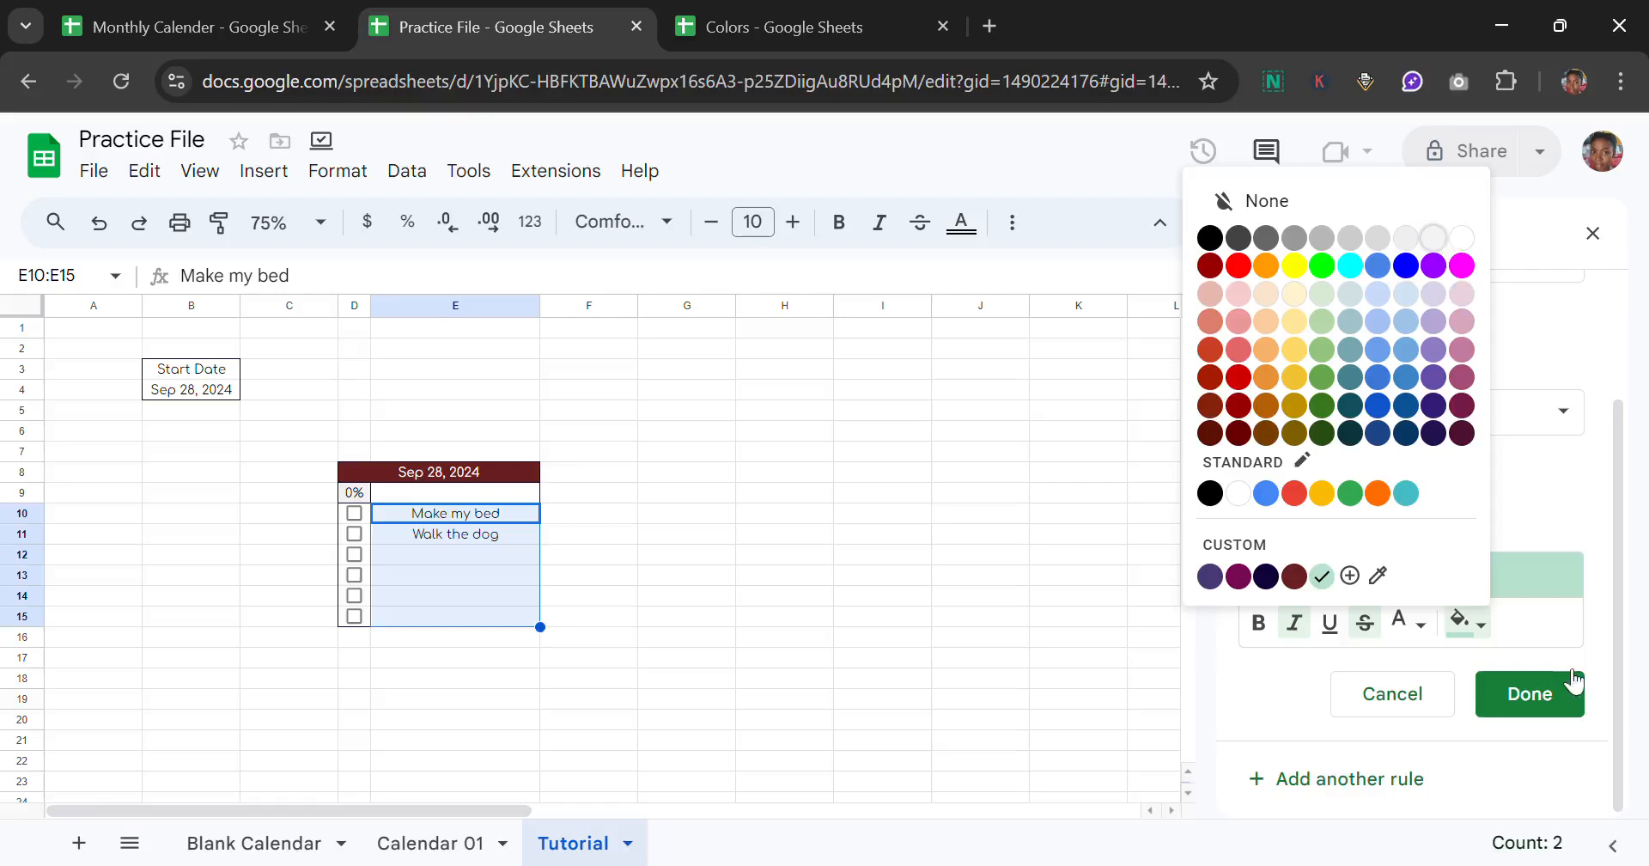
pyautogui.click(1434, 238)
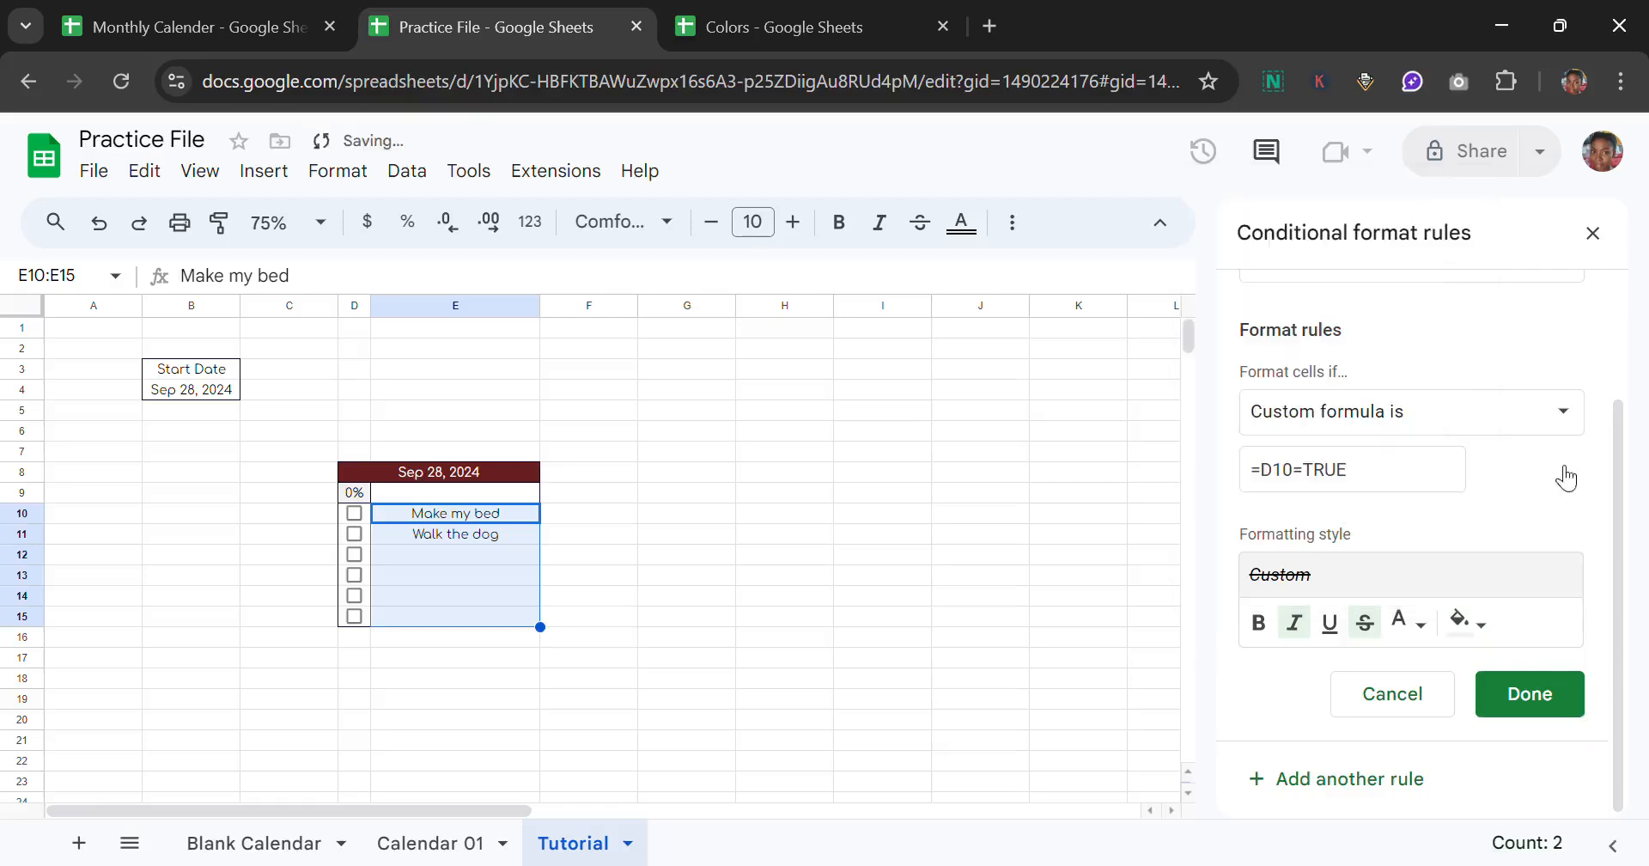
pyautogui.click(1543, 700)
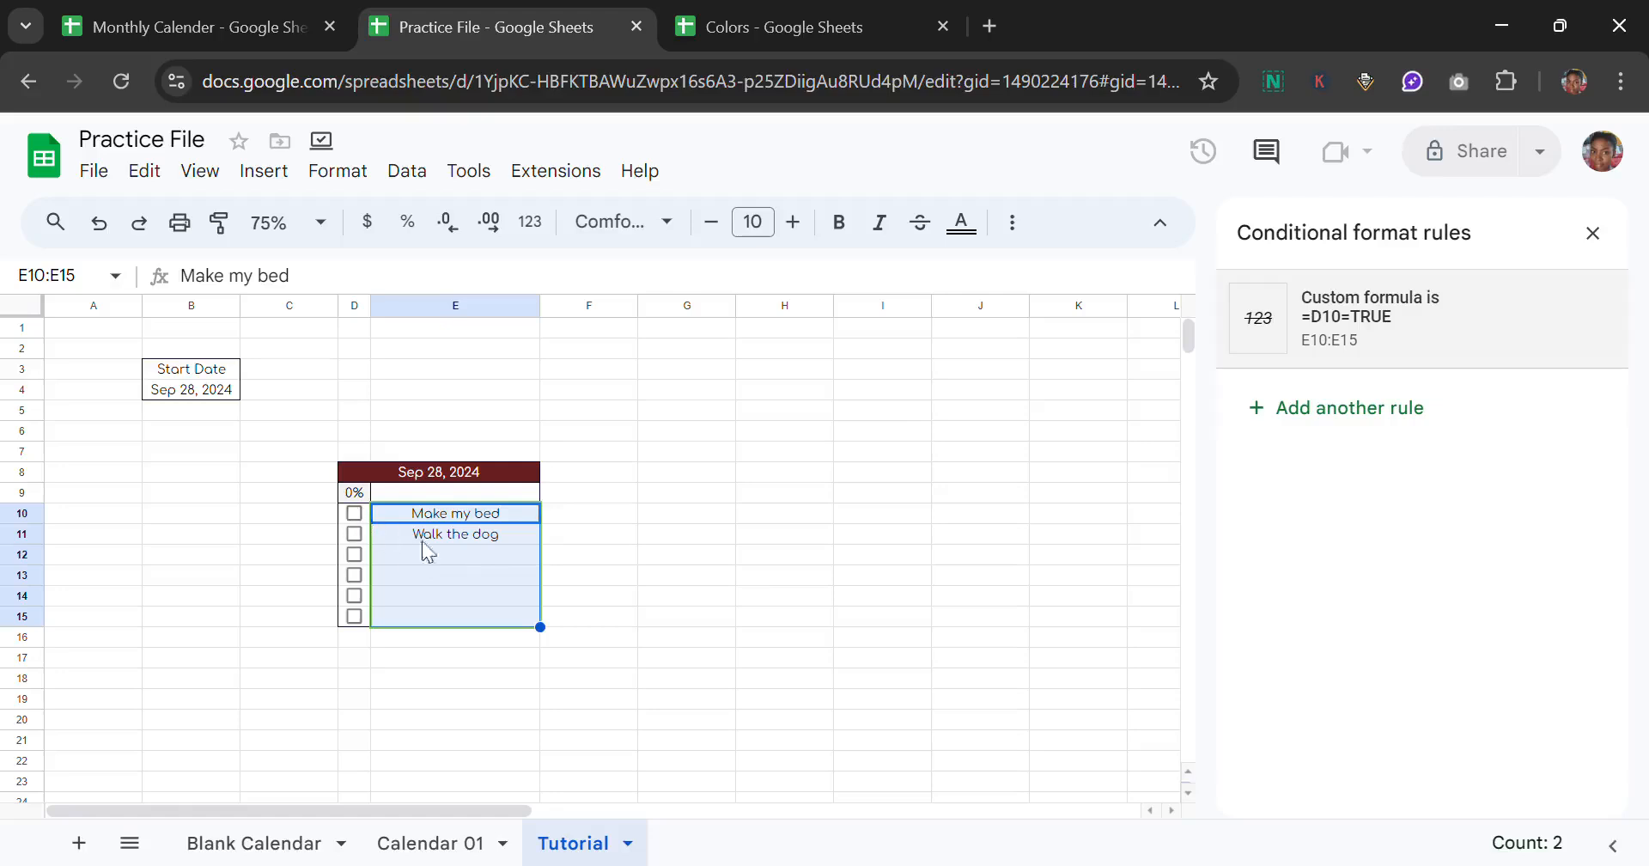
# Step: Mark the Make my bed task as done in D10 and close the conditional format rules
pyautogui.click(563, 563)
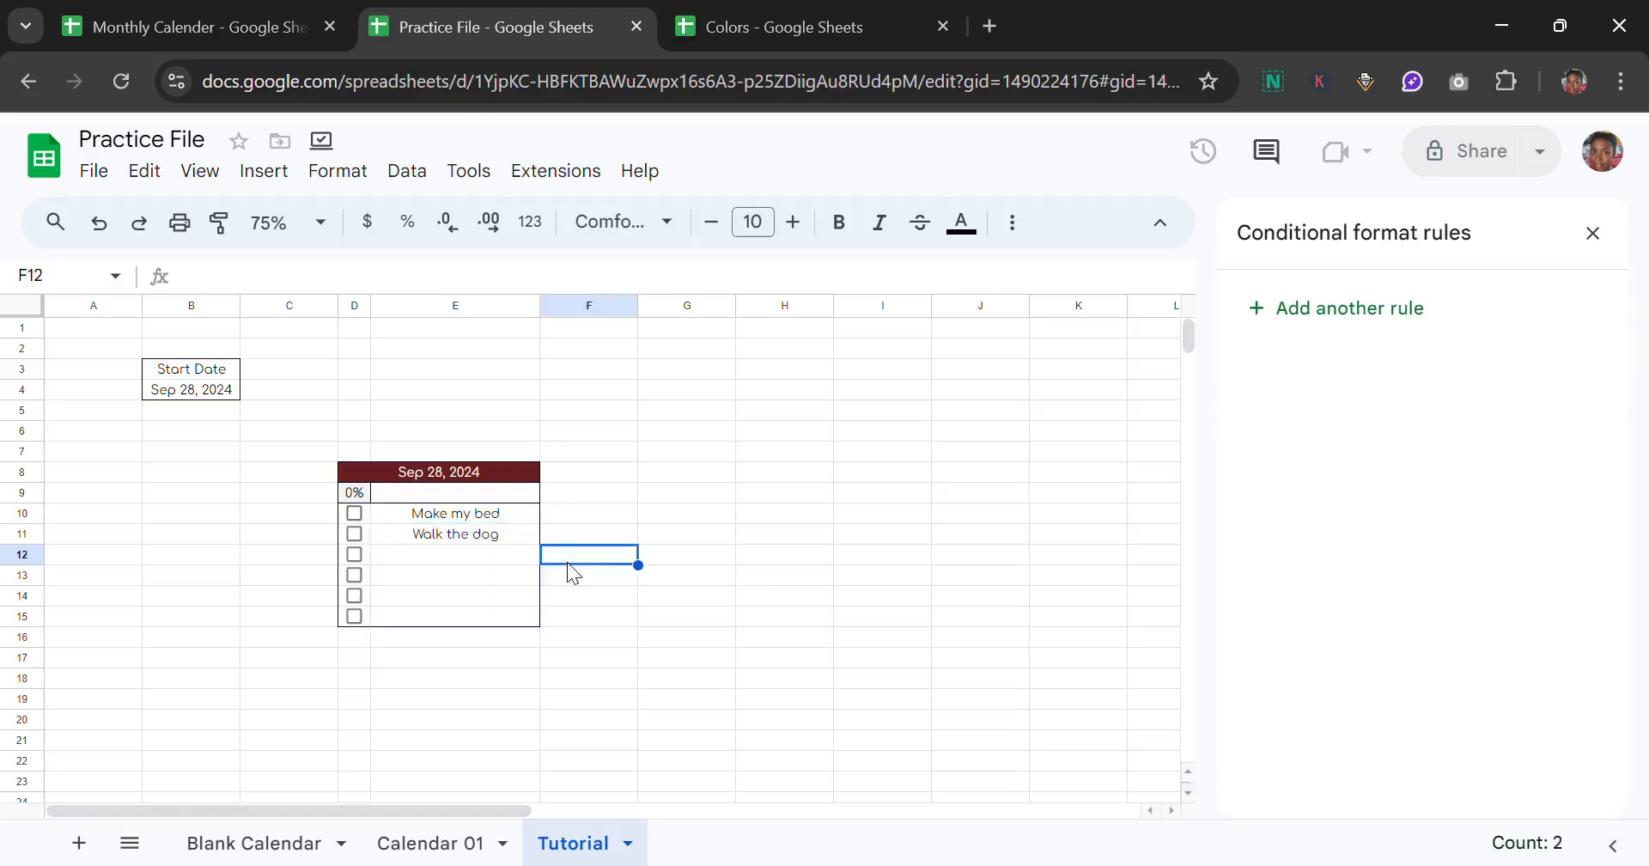
pyautogui.click(352, 518)
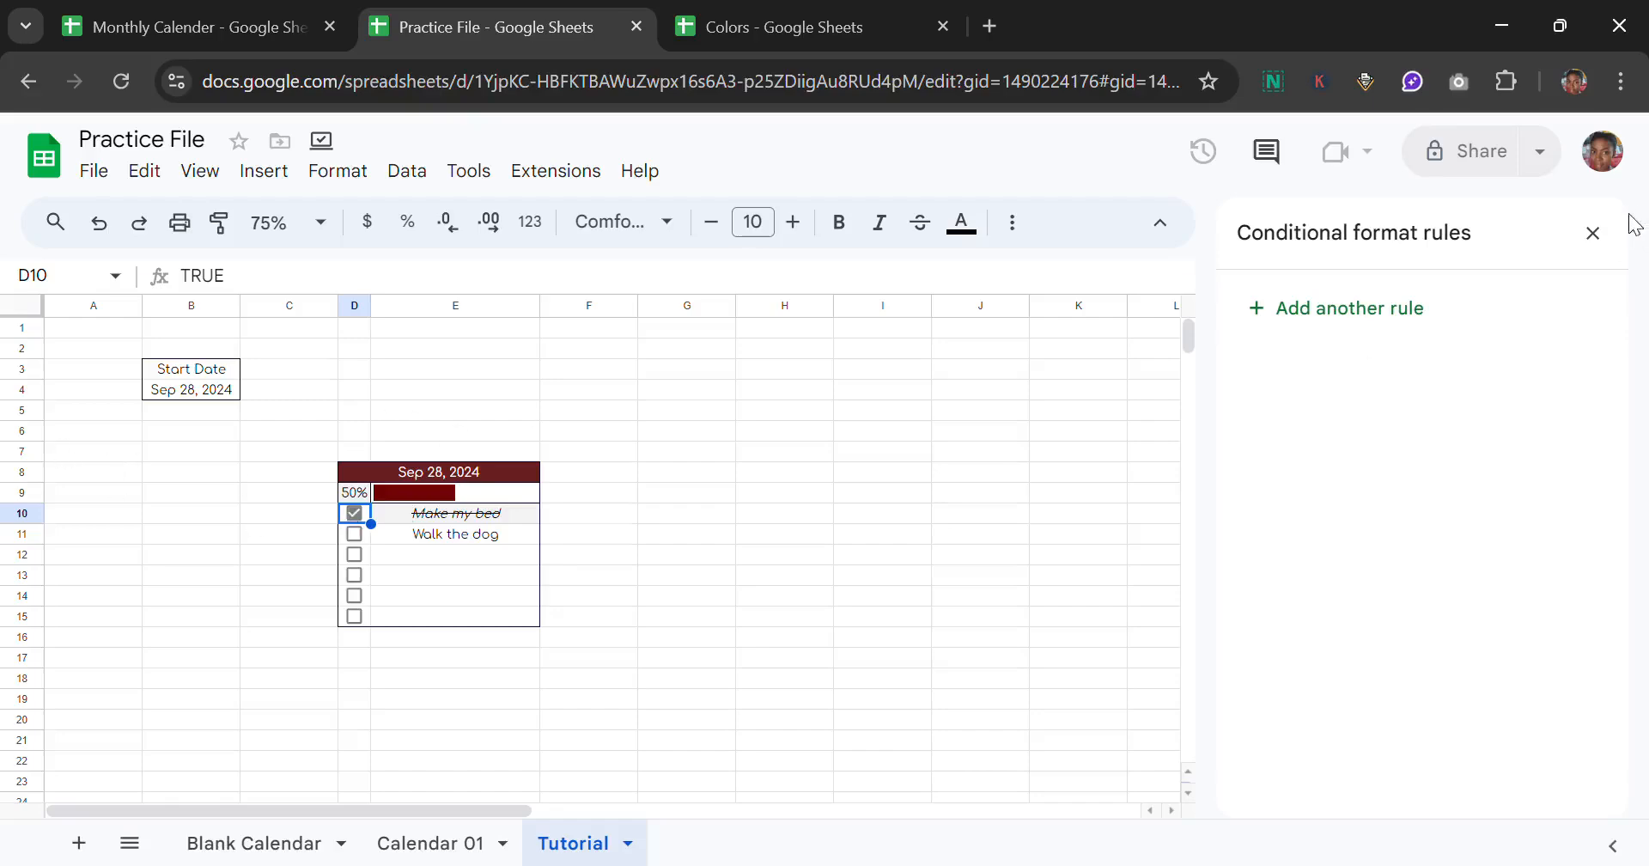
pyautogui.click(1593, 234)
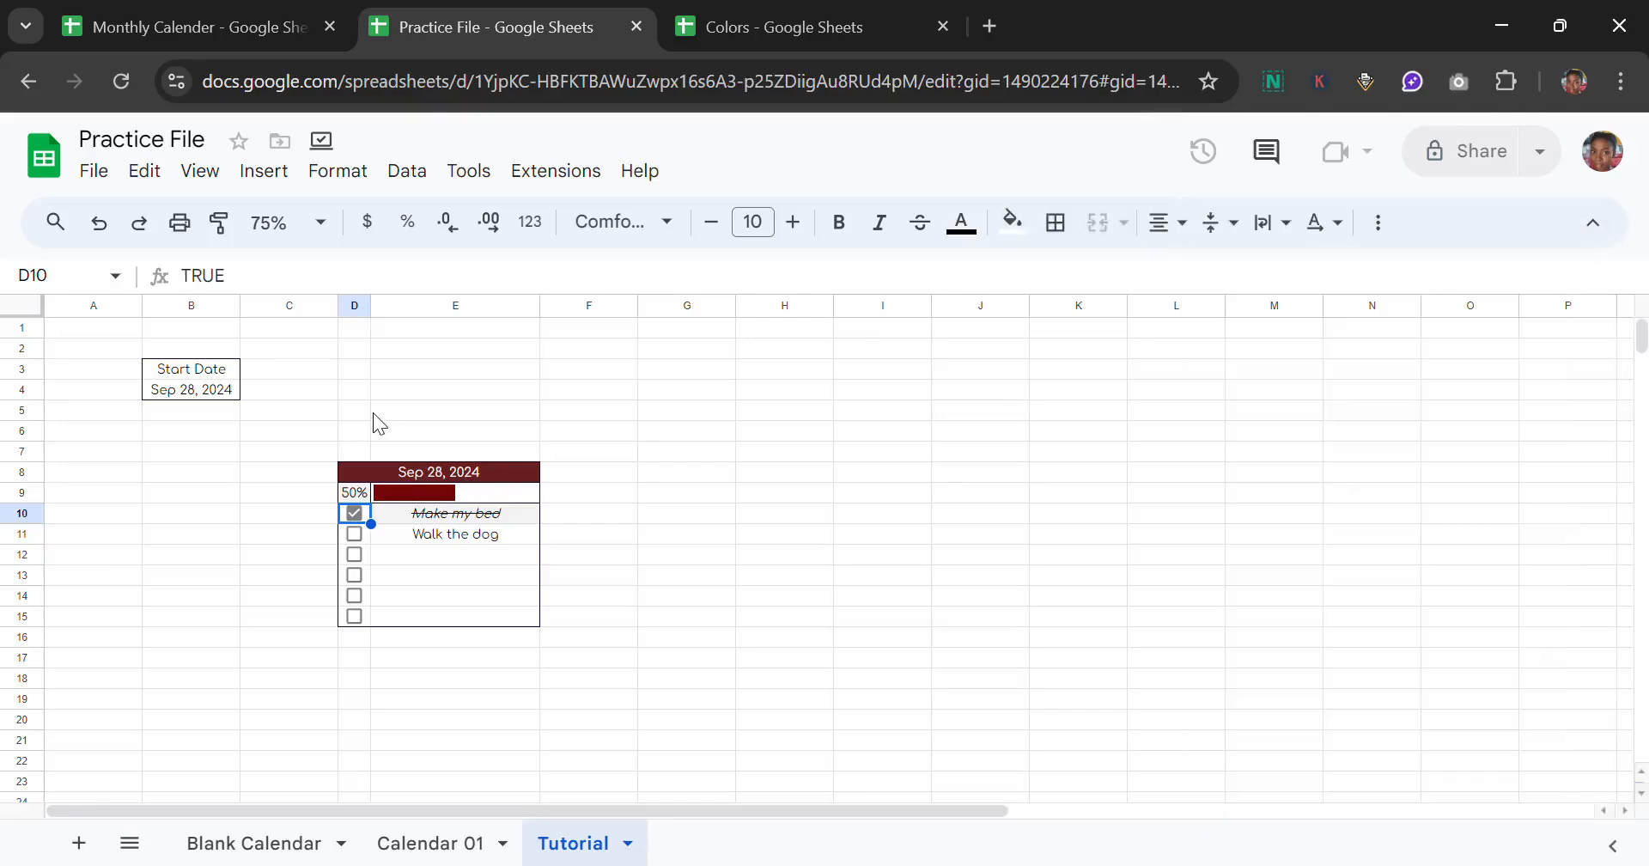
# Step: Merge the range D4:E5 above the task block and enter the formula =D8 in it
pyautogui.moveTo(358, 390); pyautogui.dragTo(374, 420)
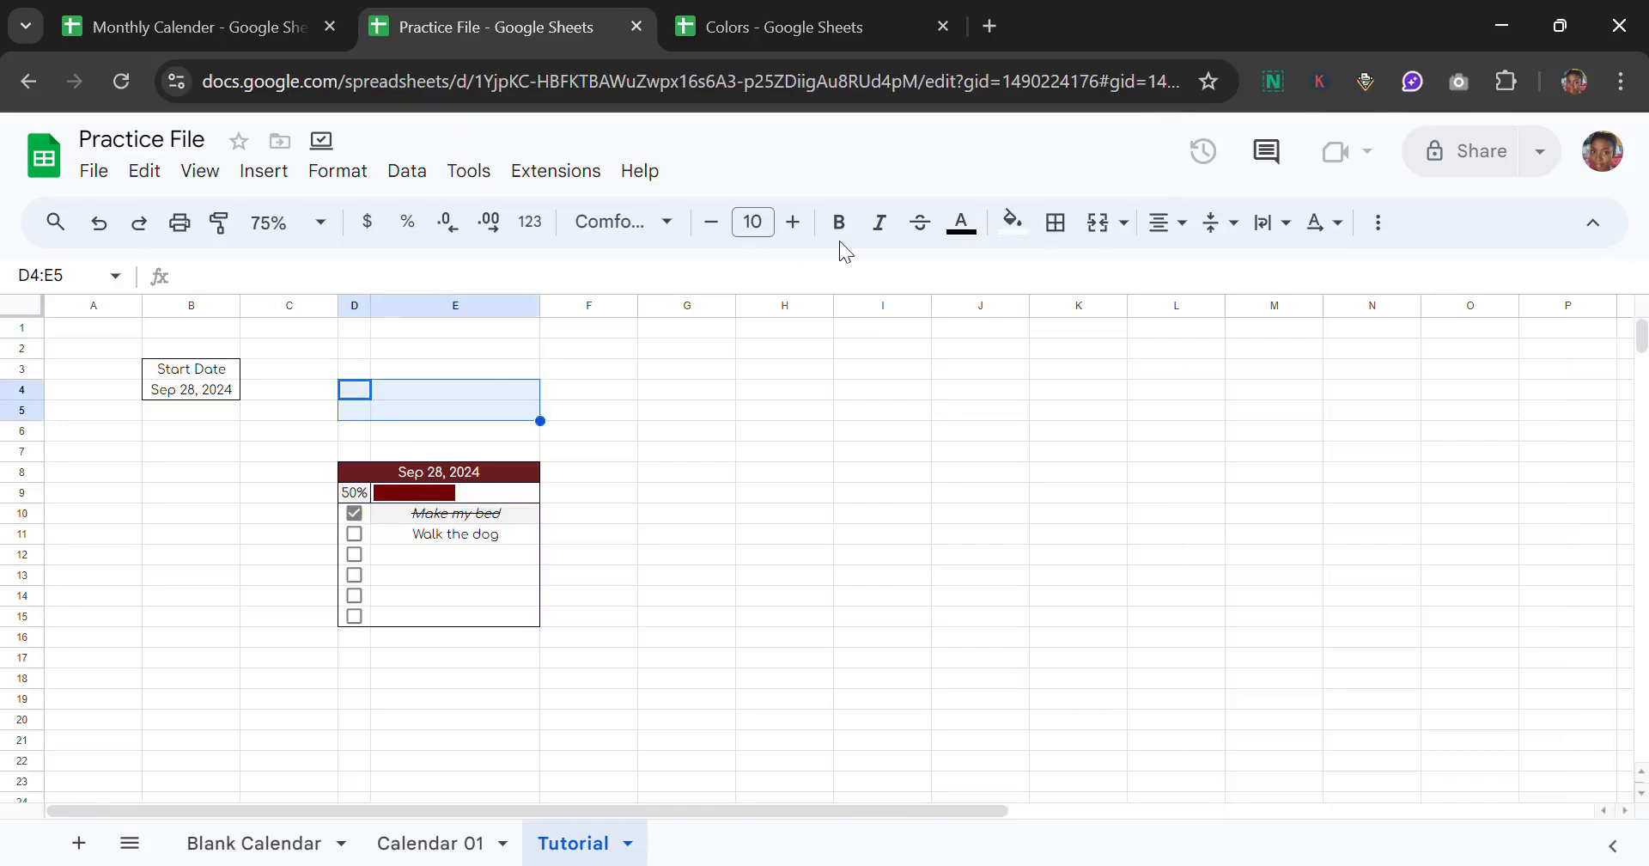
pyautogui.click(1108, 239)
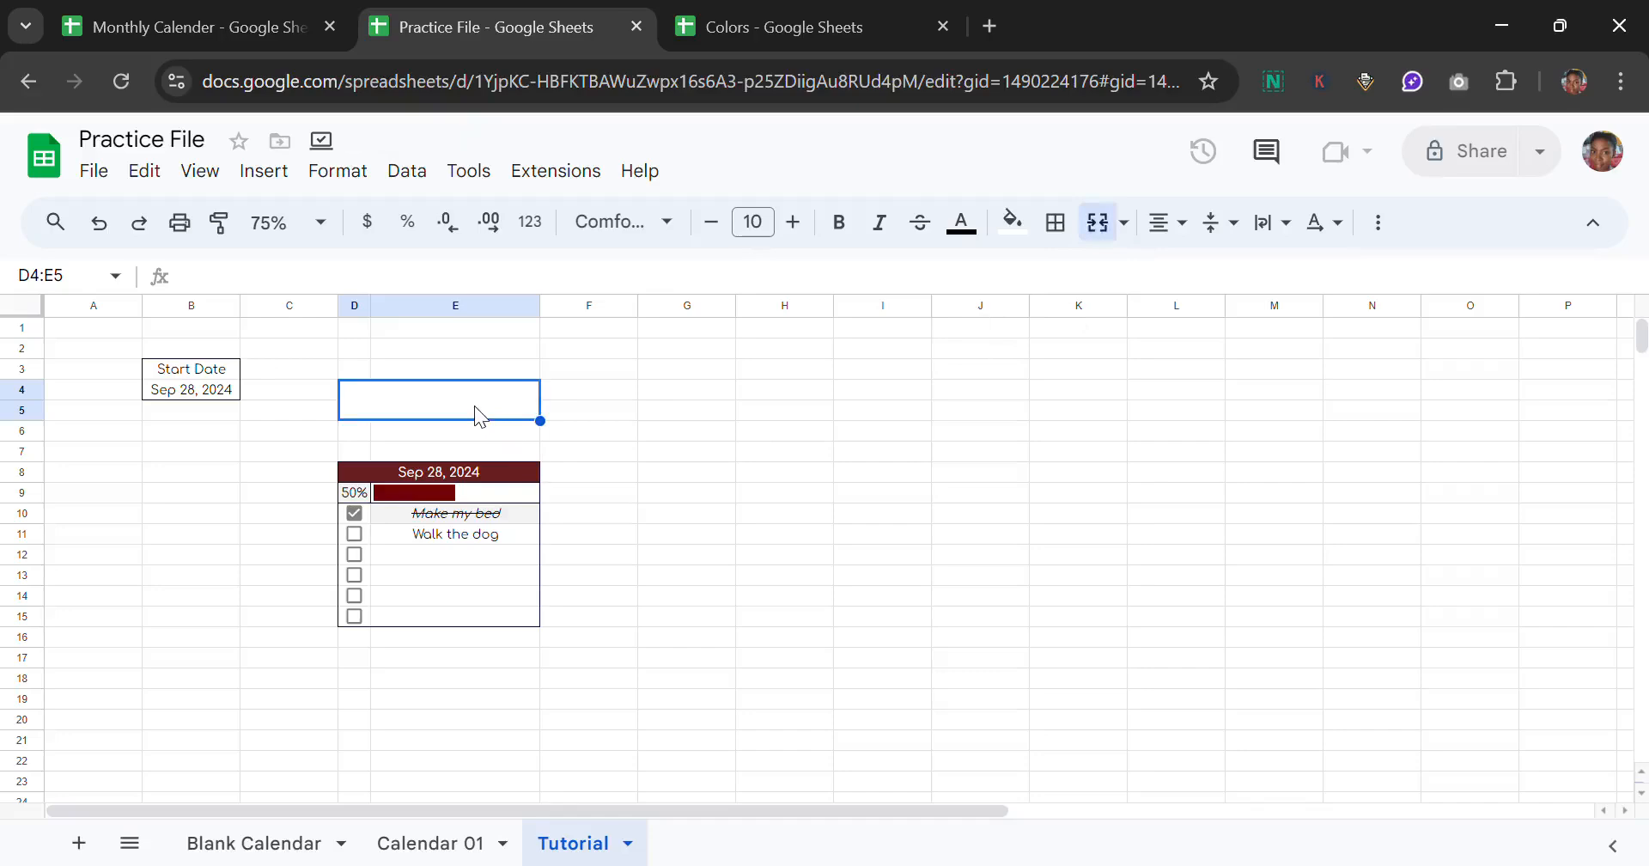
pyautogui.write('=')
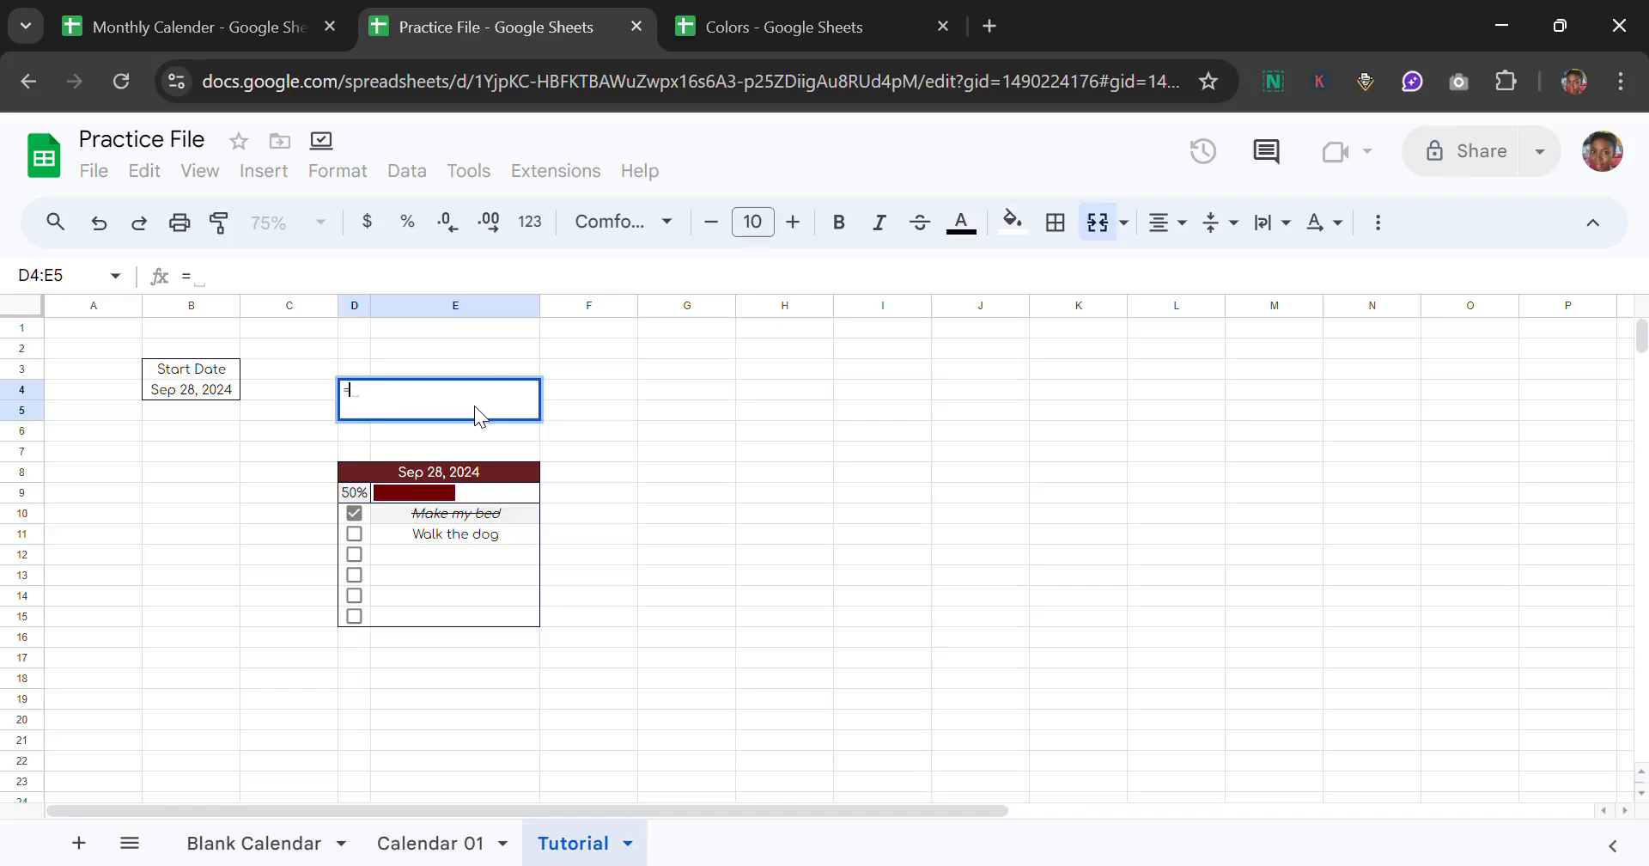
pyautogui.click(474, 460)
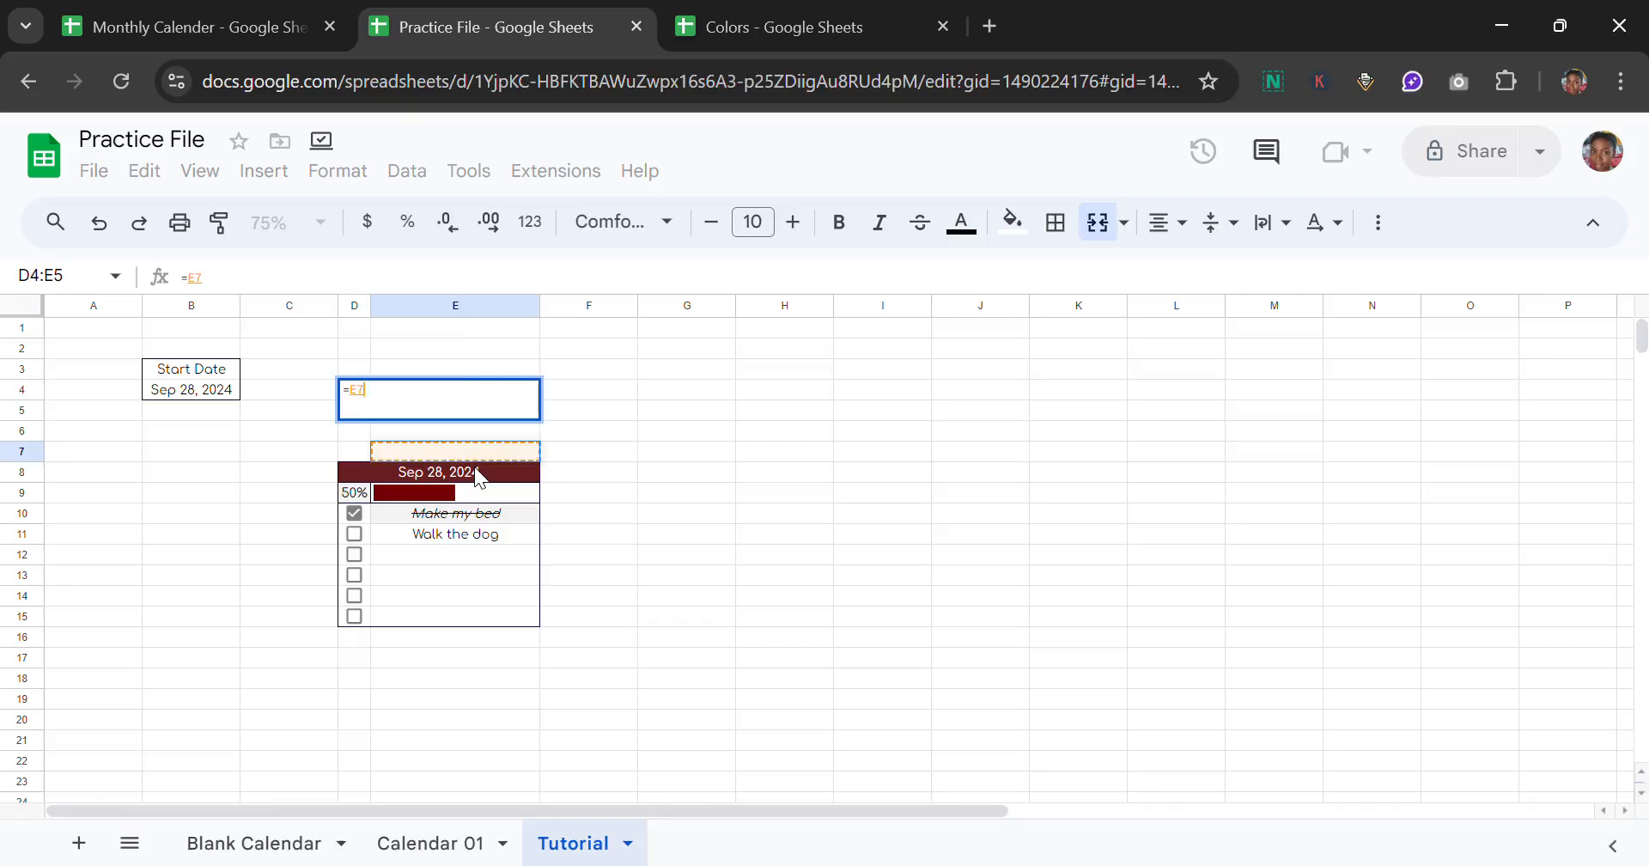
pyautogui.click(474, 466)
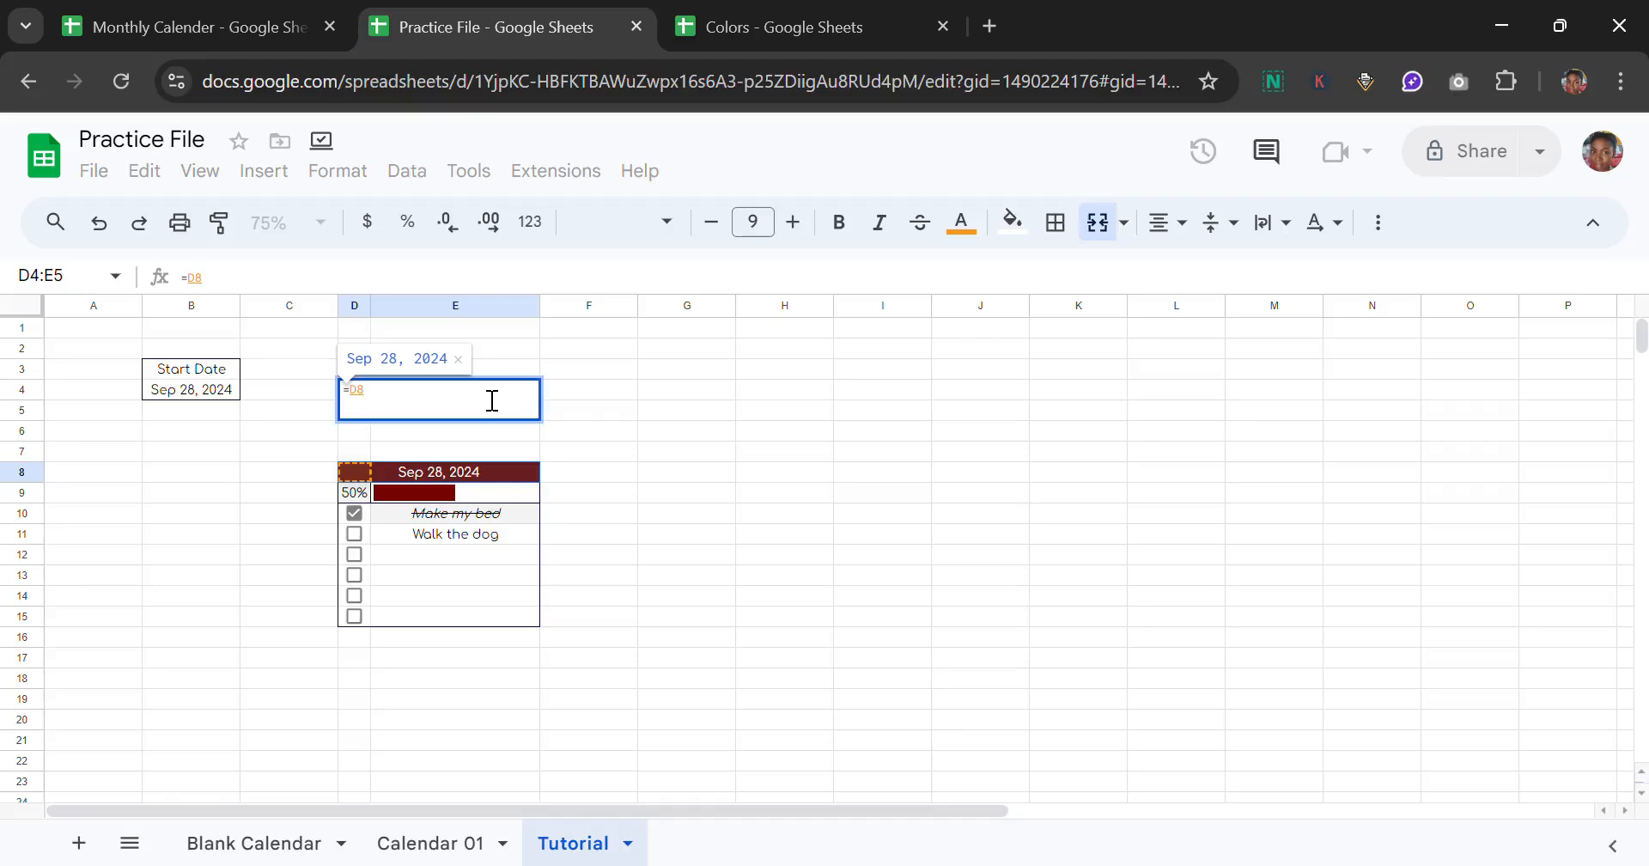
pyautogui.press('Return')
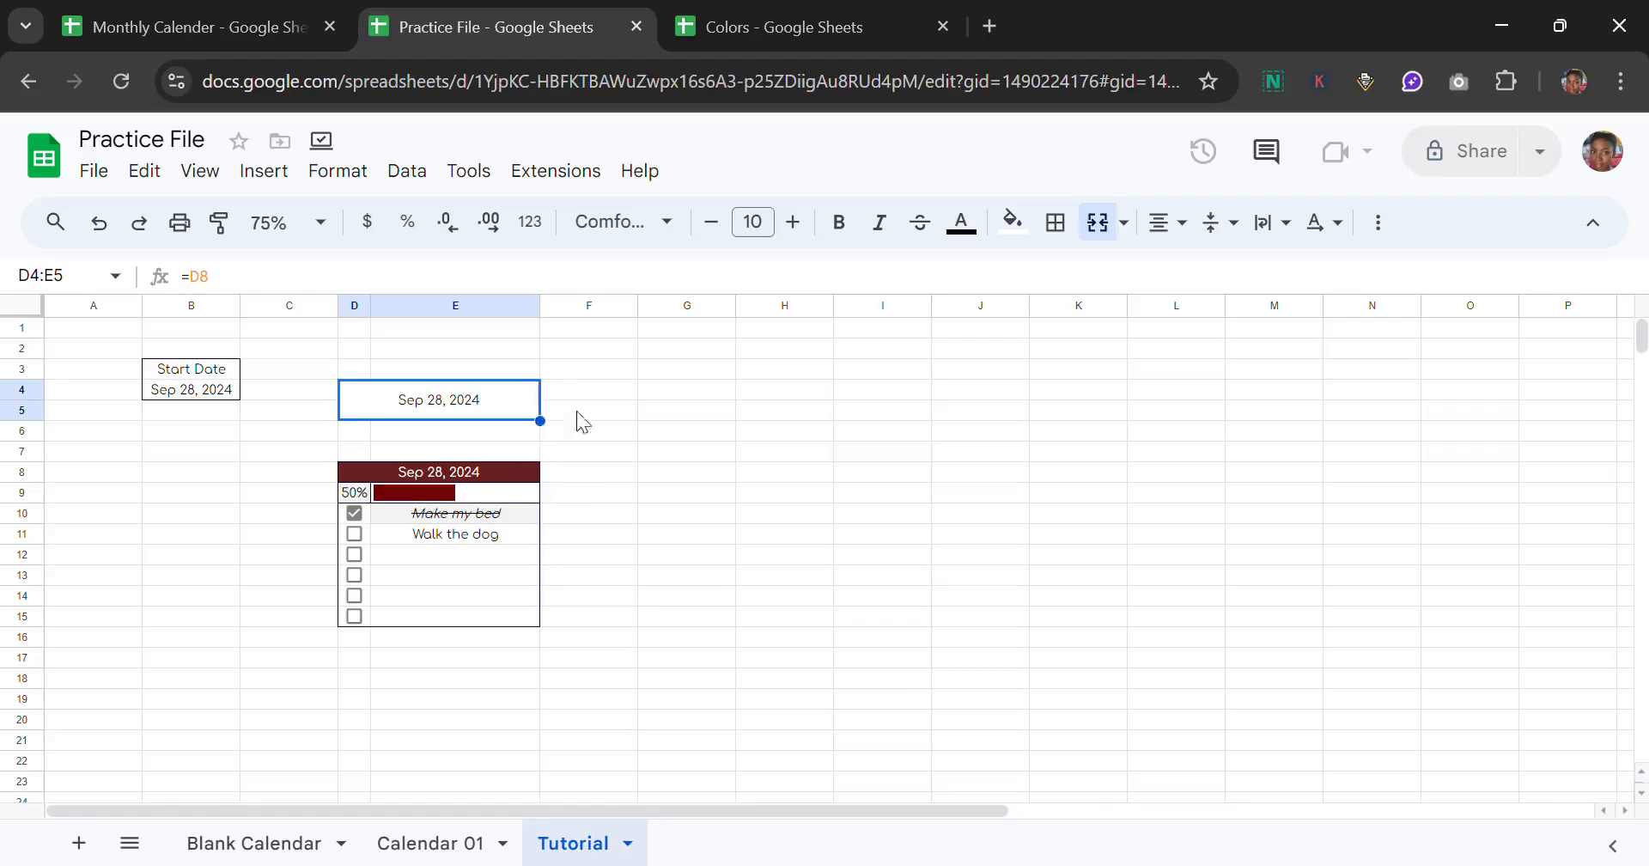
# Step: Fill the merged cell D4:E5 with the custom dark navy colour and set its text colour to white
pyautogui.click(1013, 221)
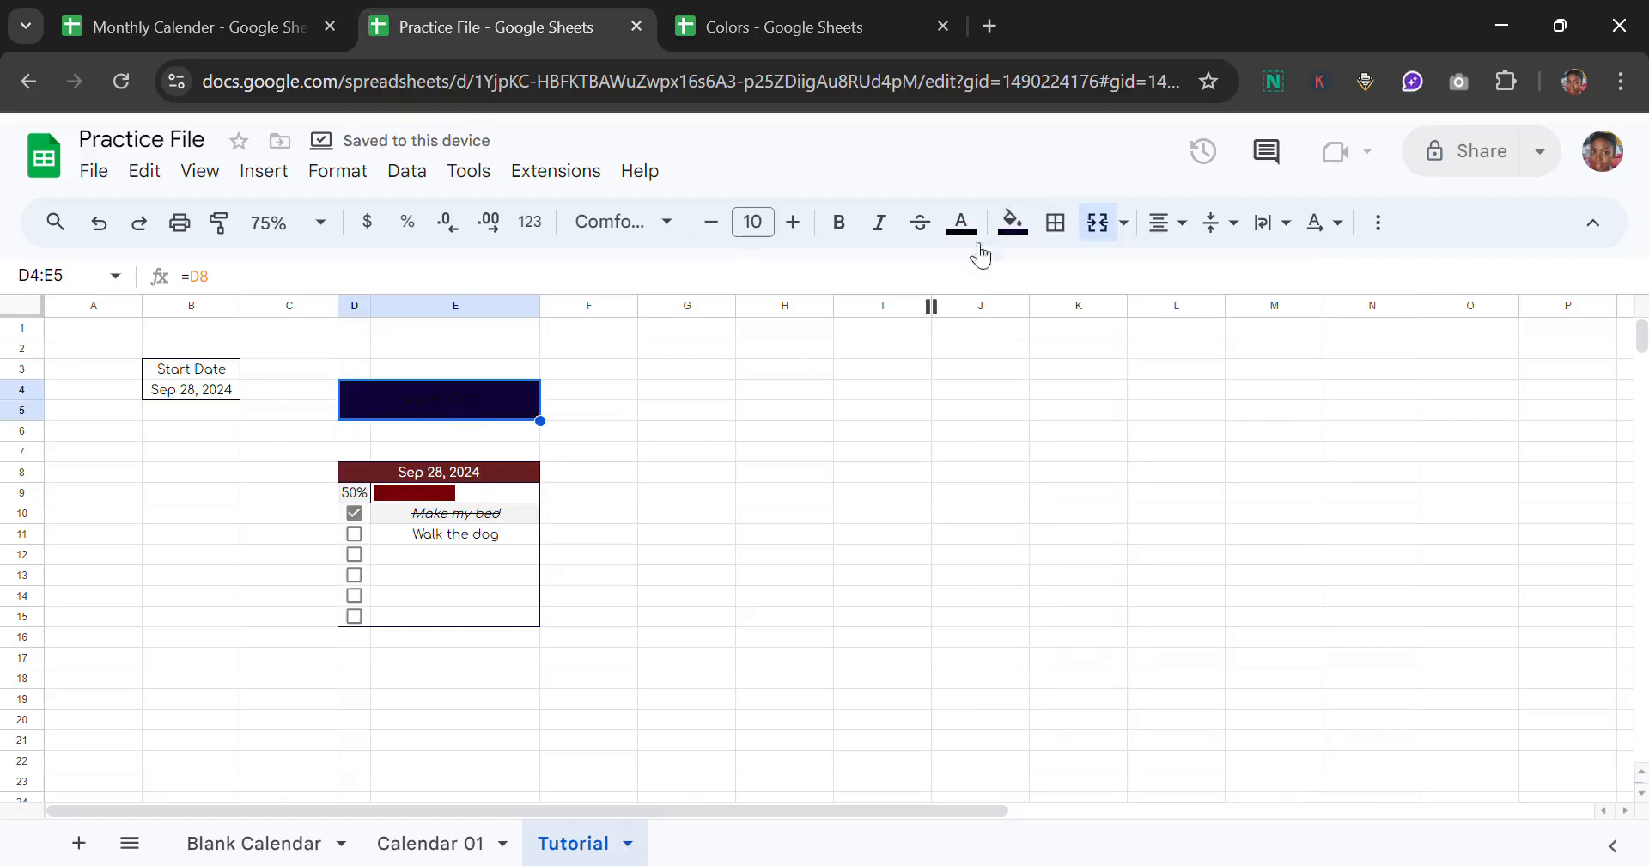
pyautogui.click(961, 222)
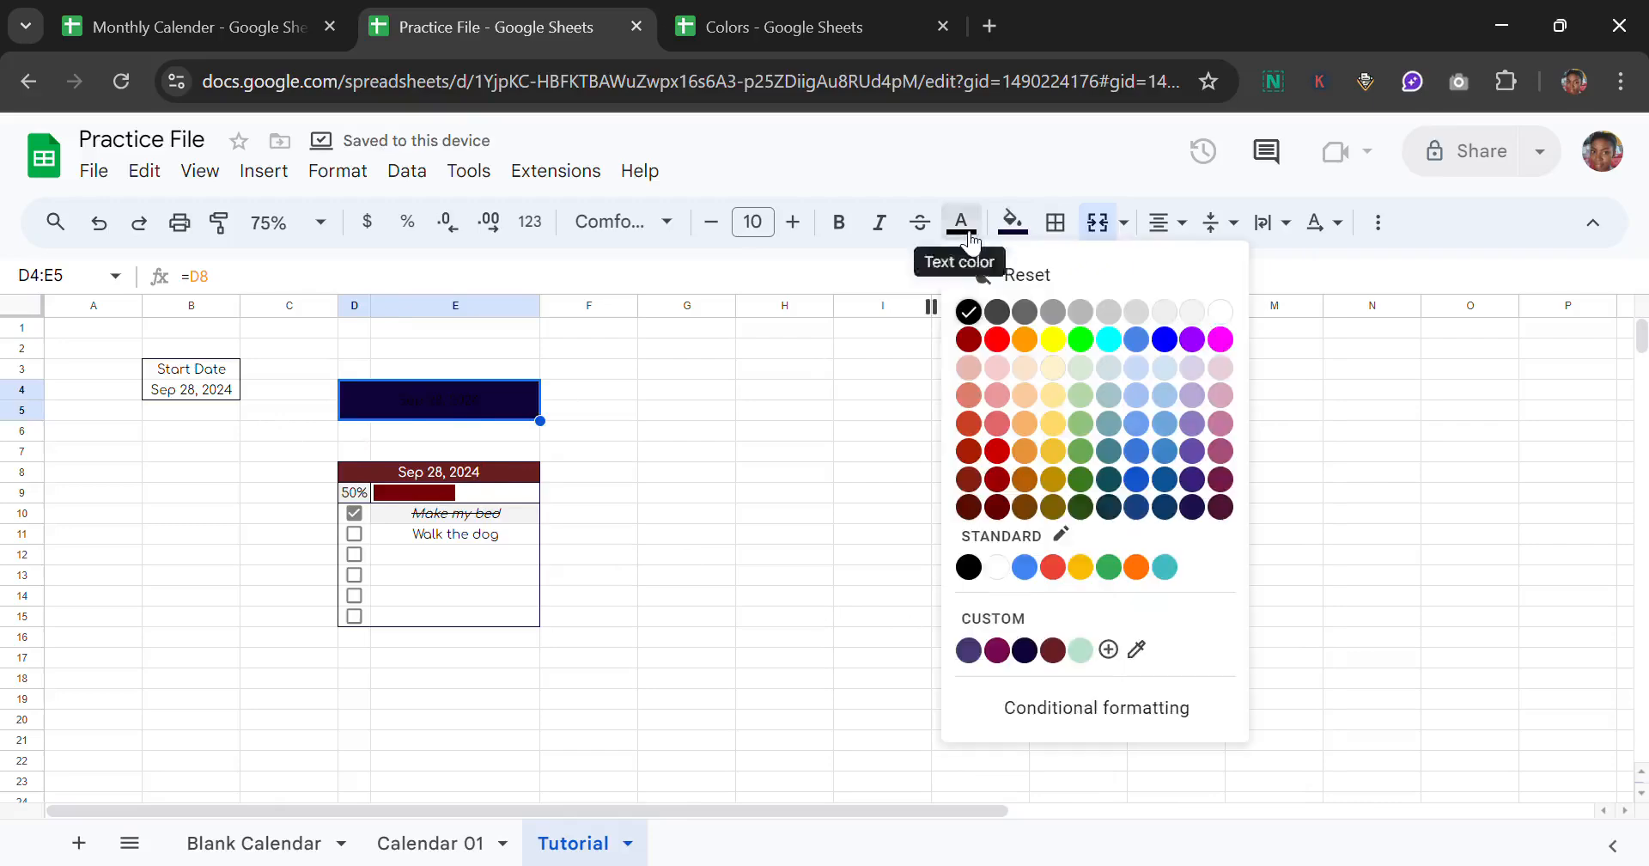
pyautogui.click(1221, 311)
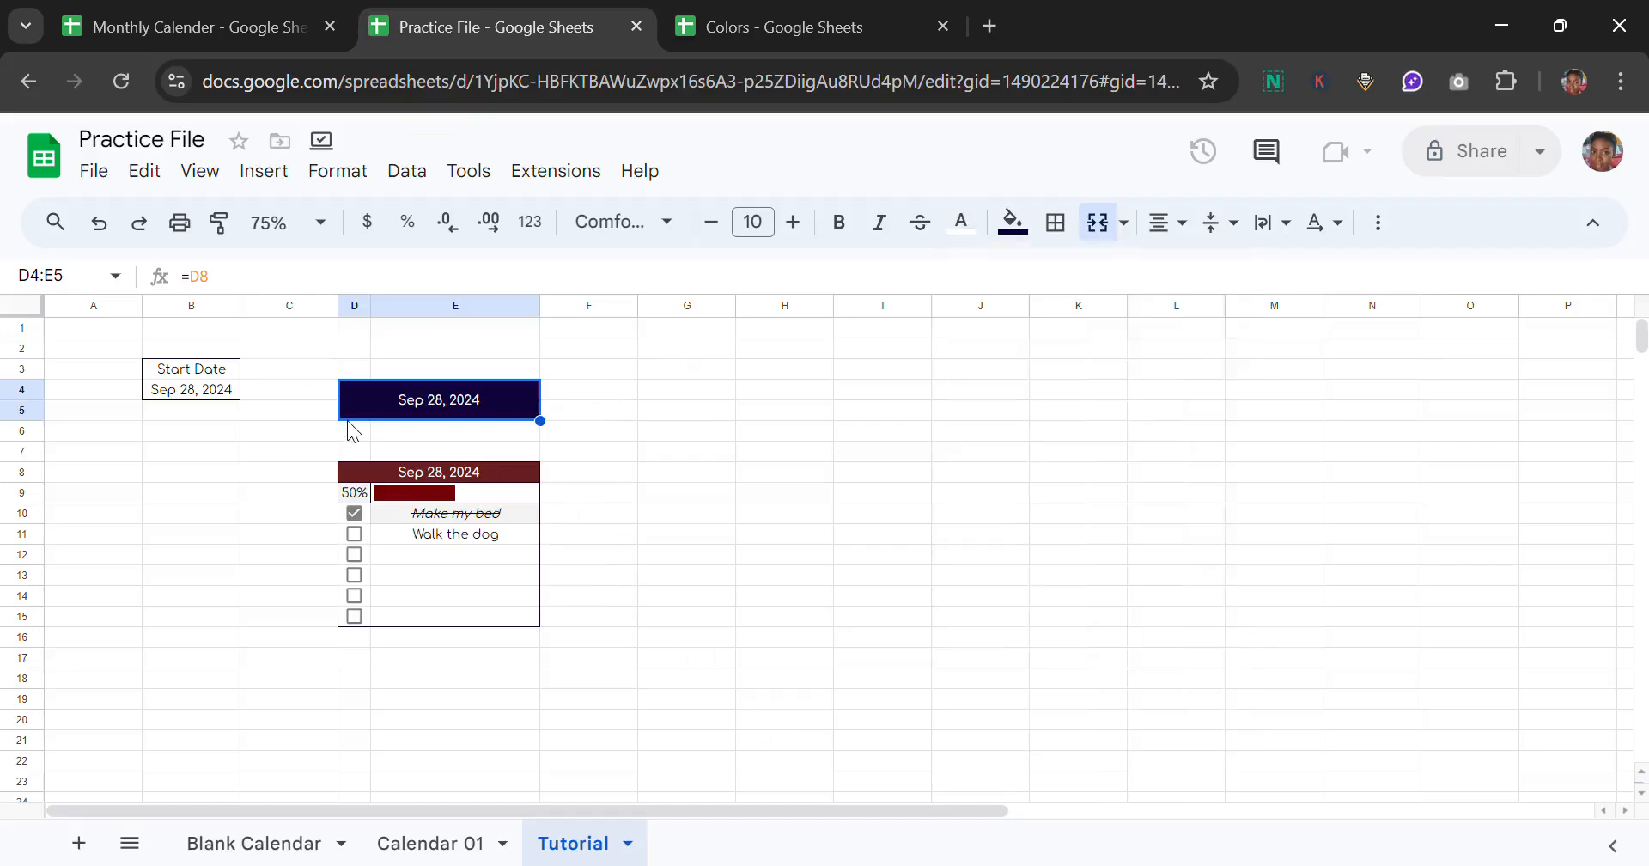
# Step: Set the start date in B4 to September 25, 2024
pyautogui.click(506, 471)
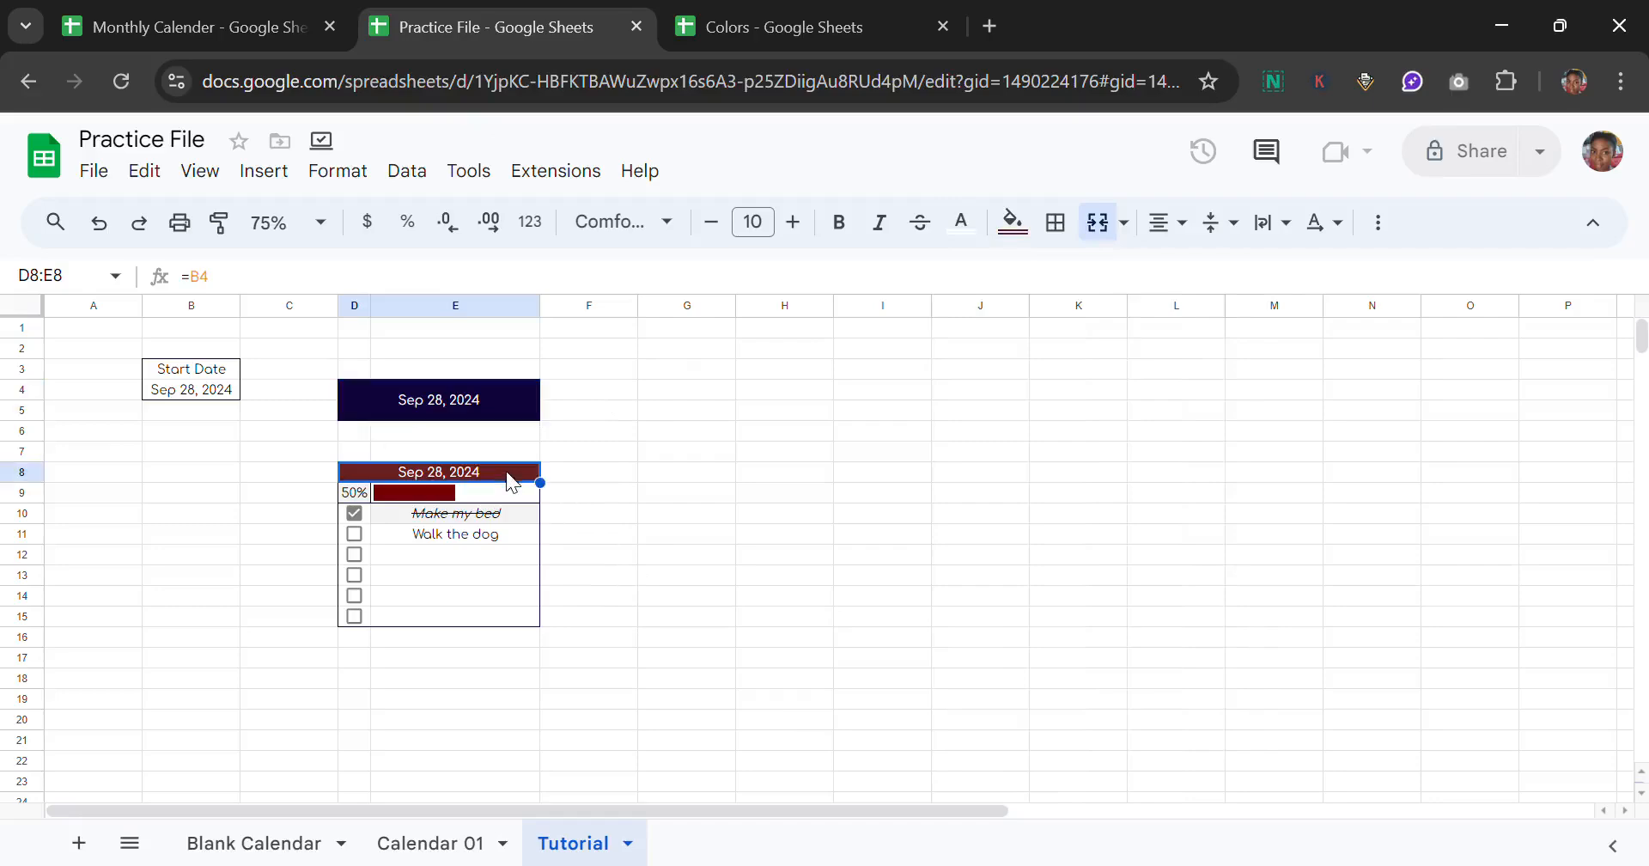
pyautogui.doubleClick(206, 393)
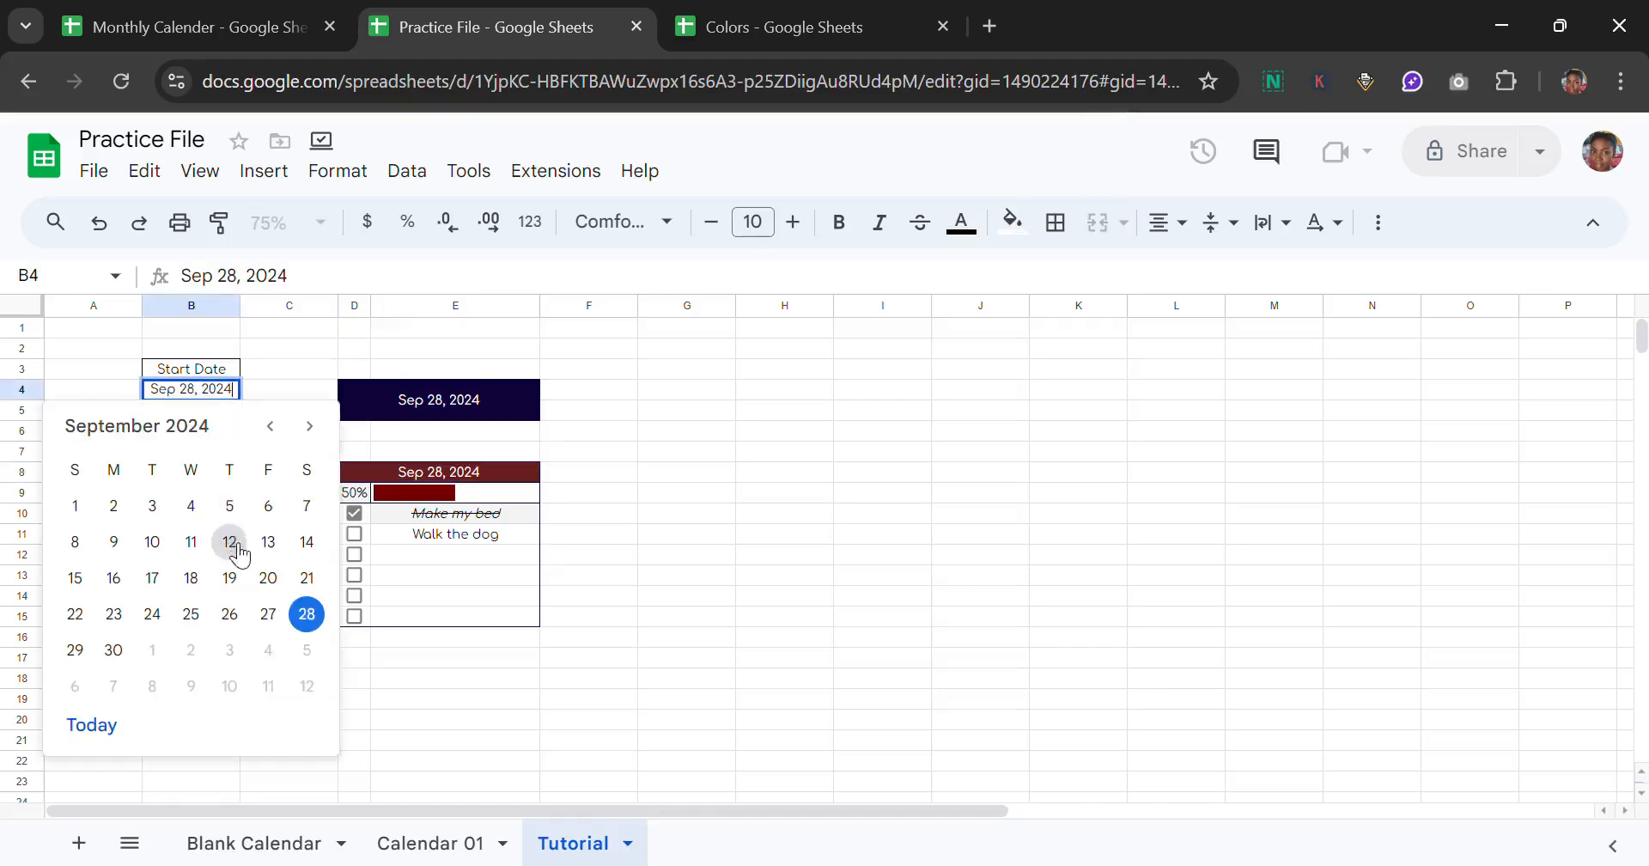
pyautogui.click(191, 613)
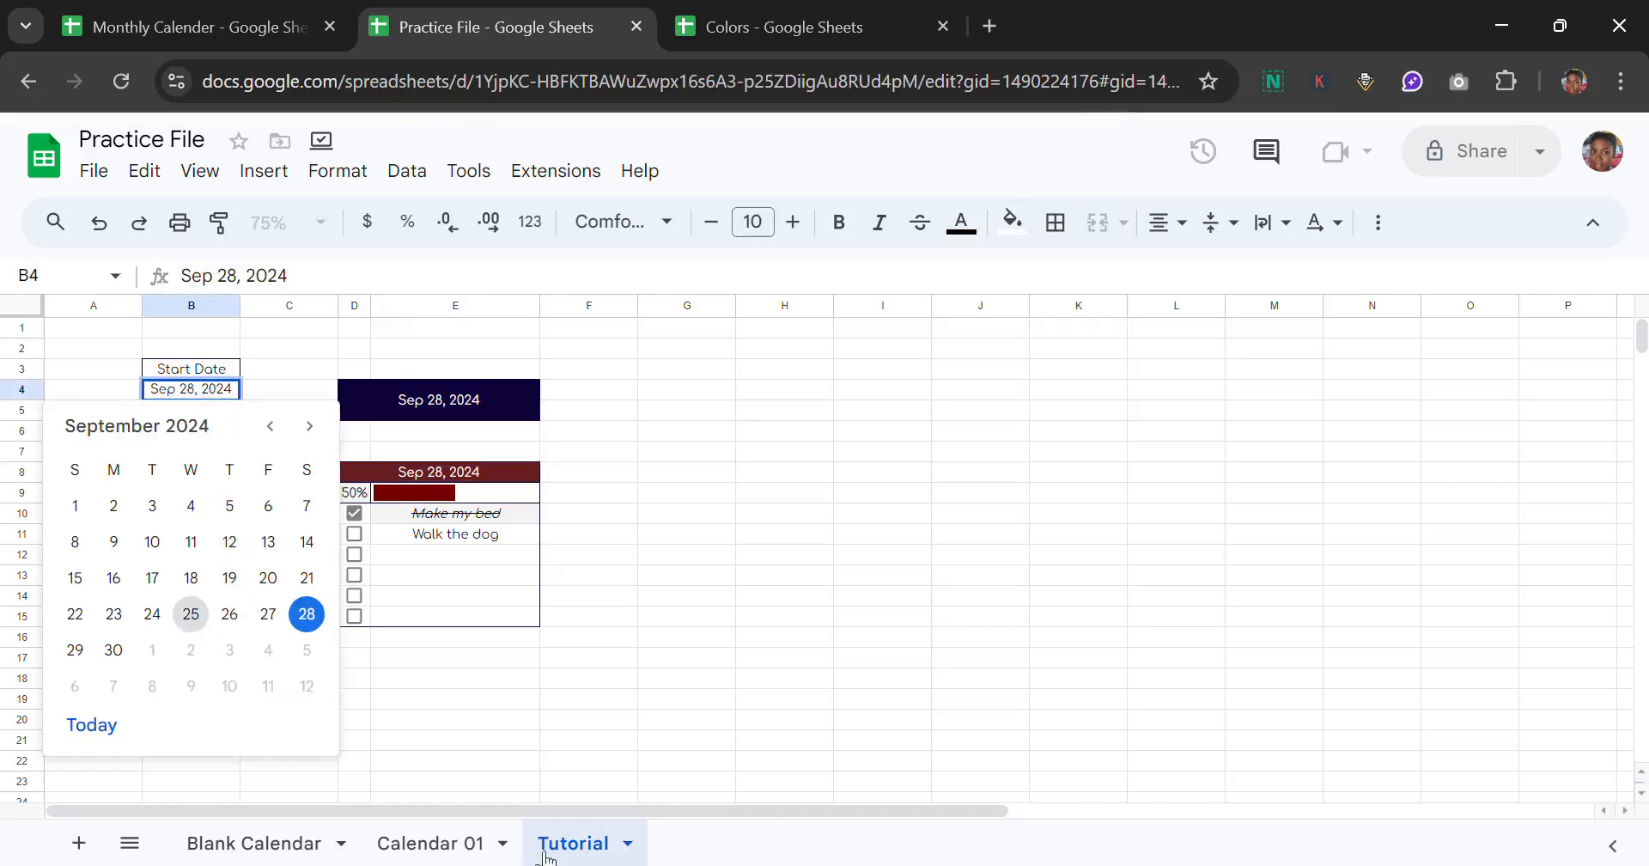
pyautogui.click(713, 567)
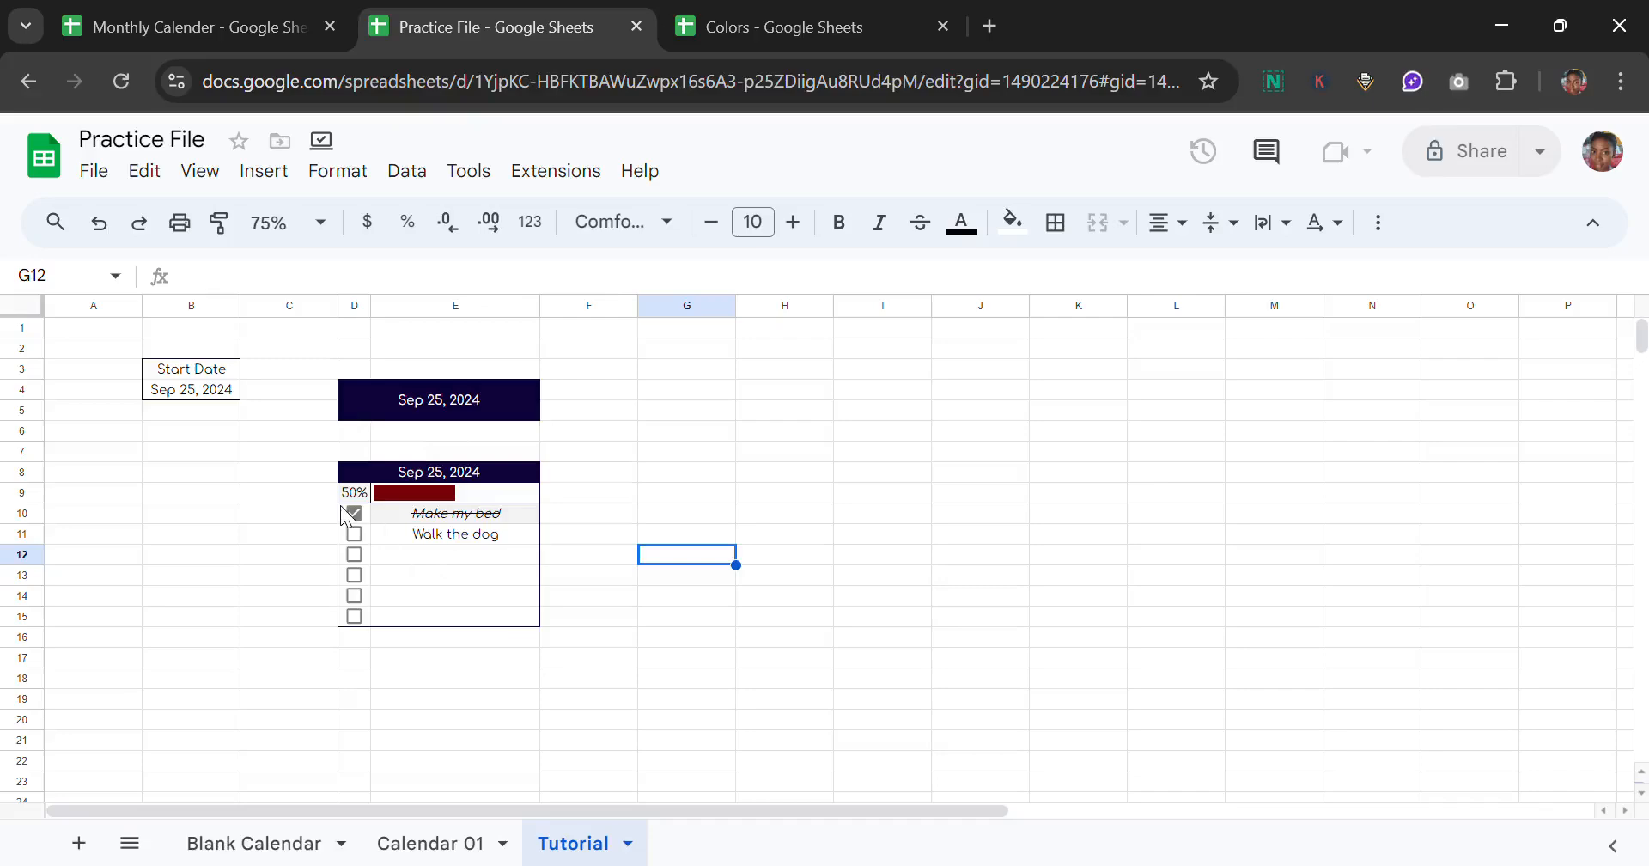
# Step: Start a custom date format for the merged cell D4:E5 and remove its year and month elements
pyautogui.click(513, 418)
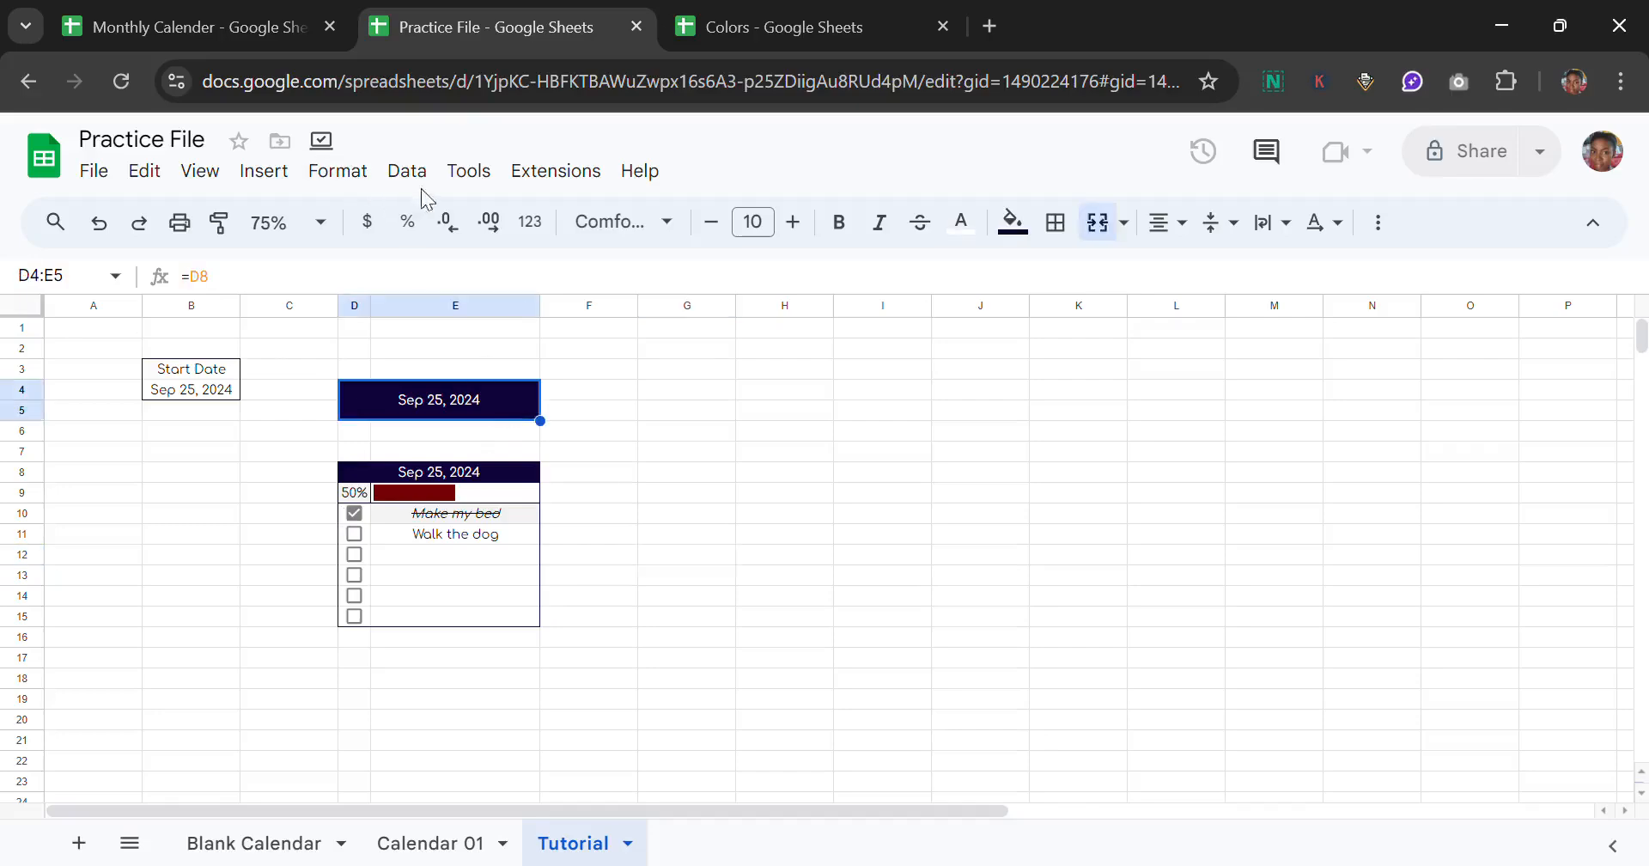
pyautogui.click(348, 172)
pyautogui.moveTo(407, 171)
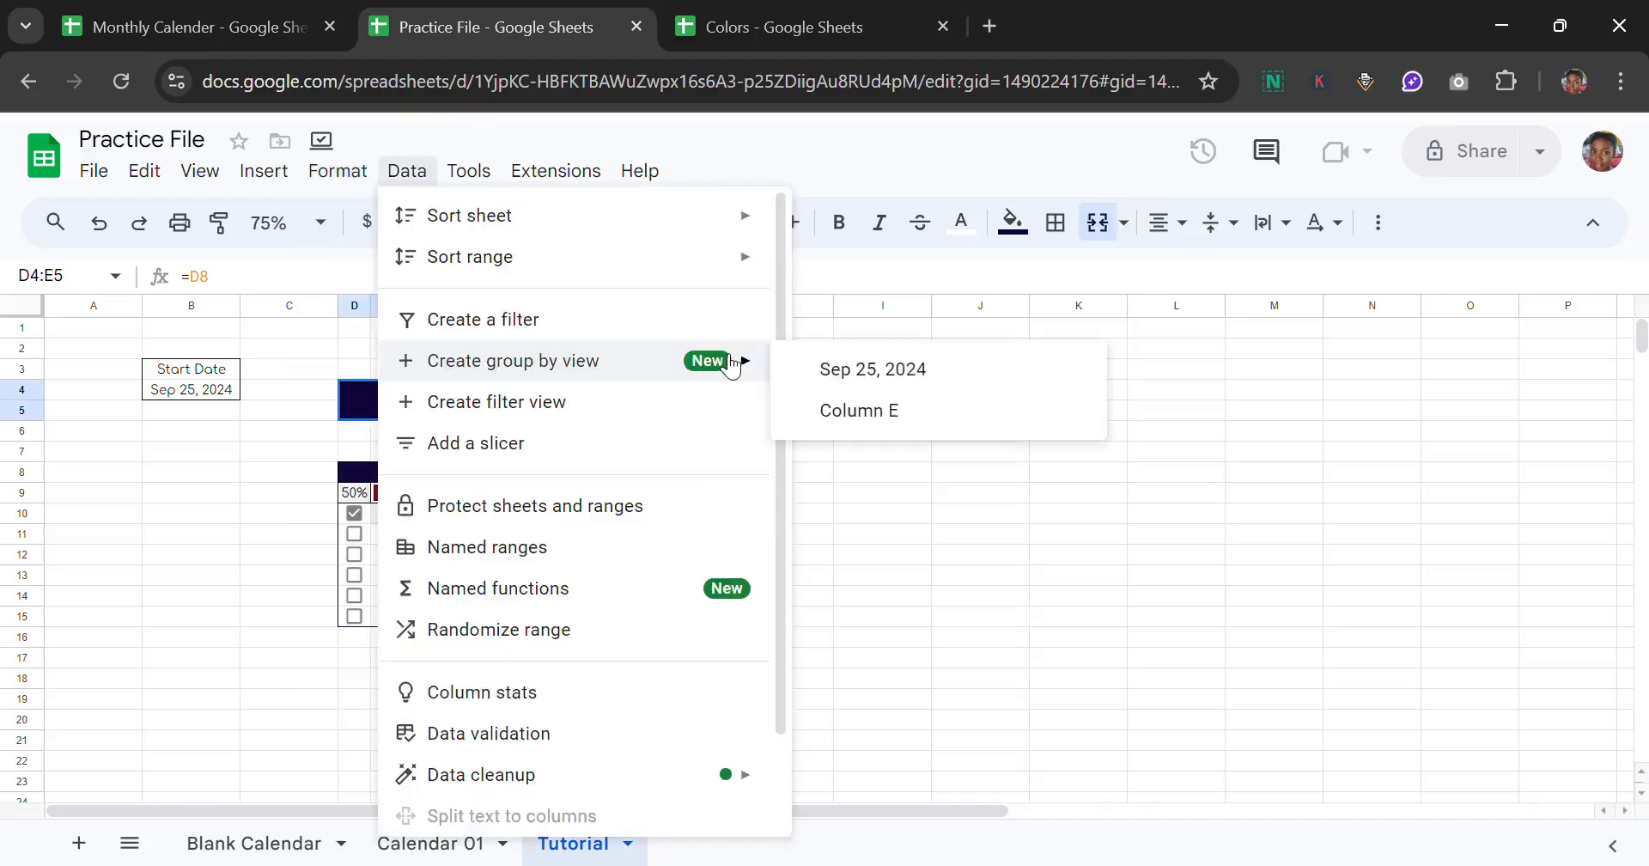
pyautogui.moveTo(337, 171)
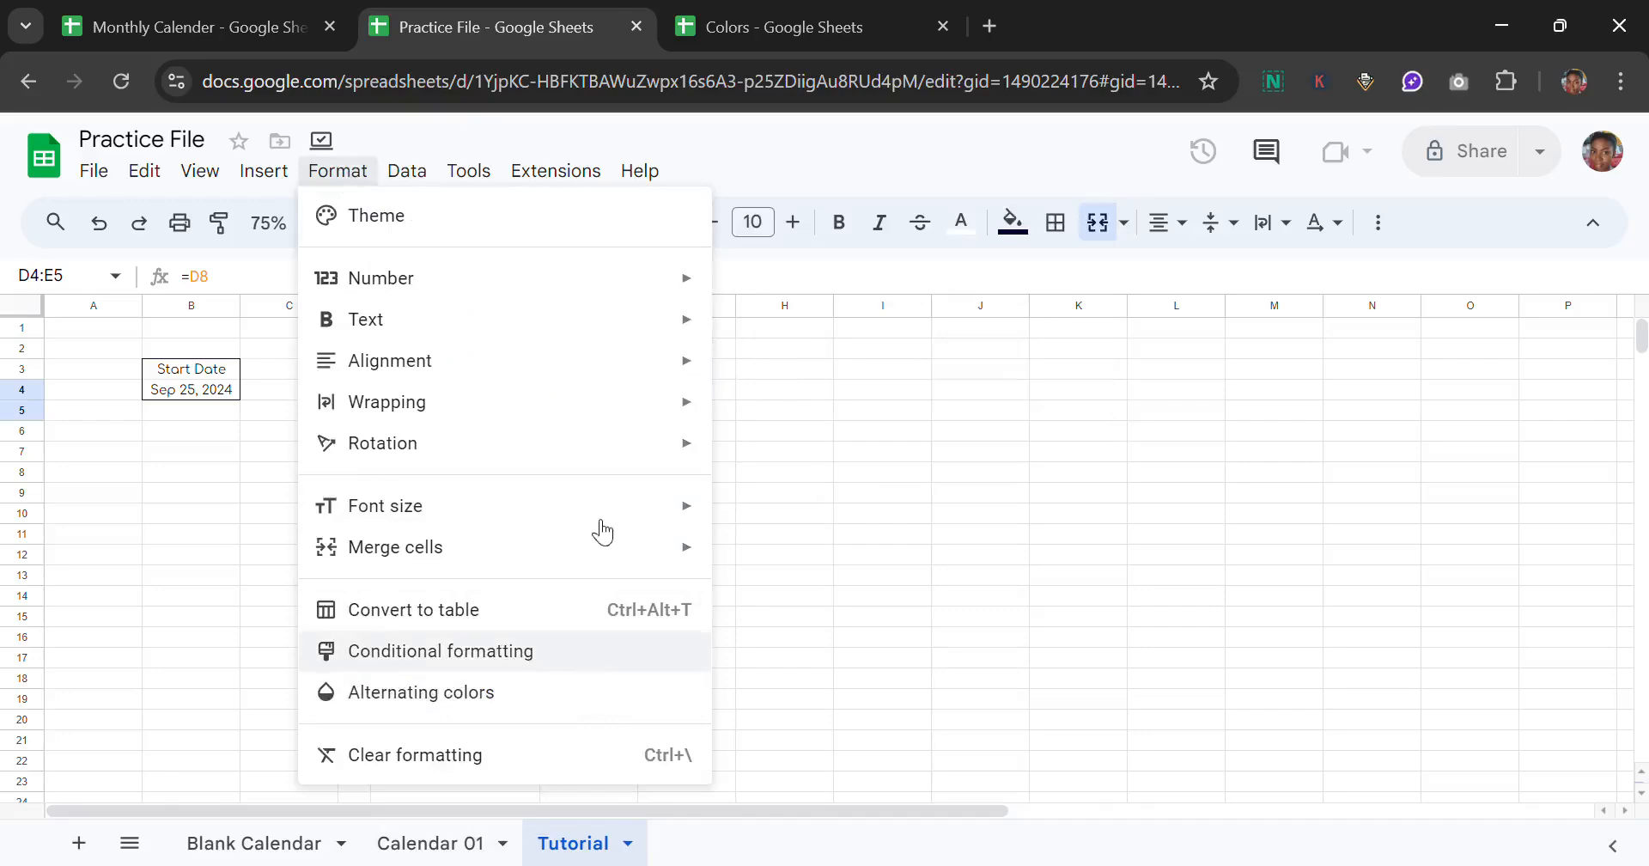
pyautogui.moveTo(648, 277)
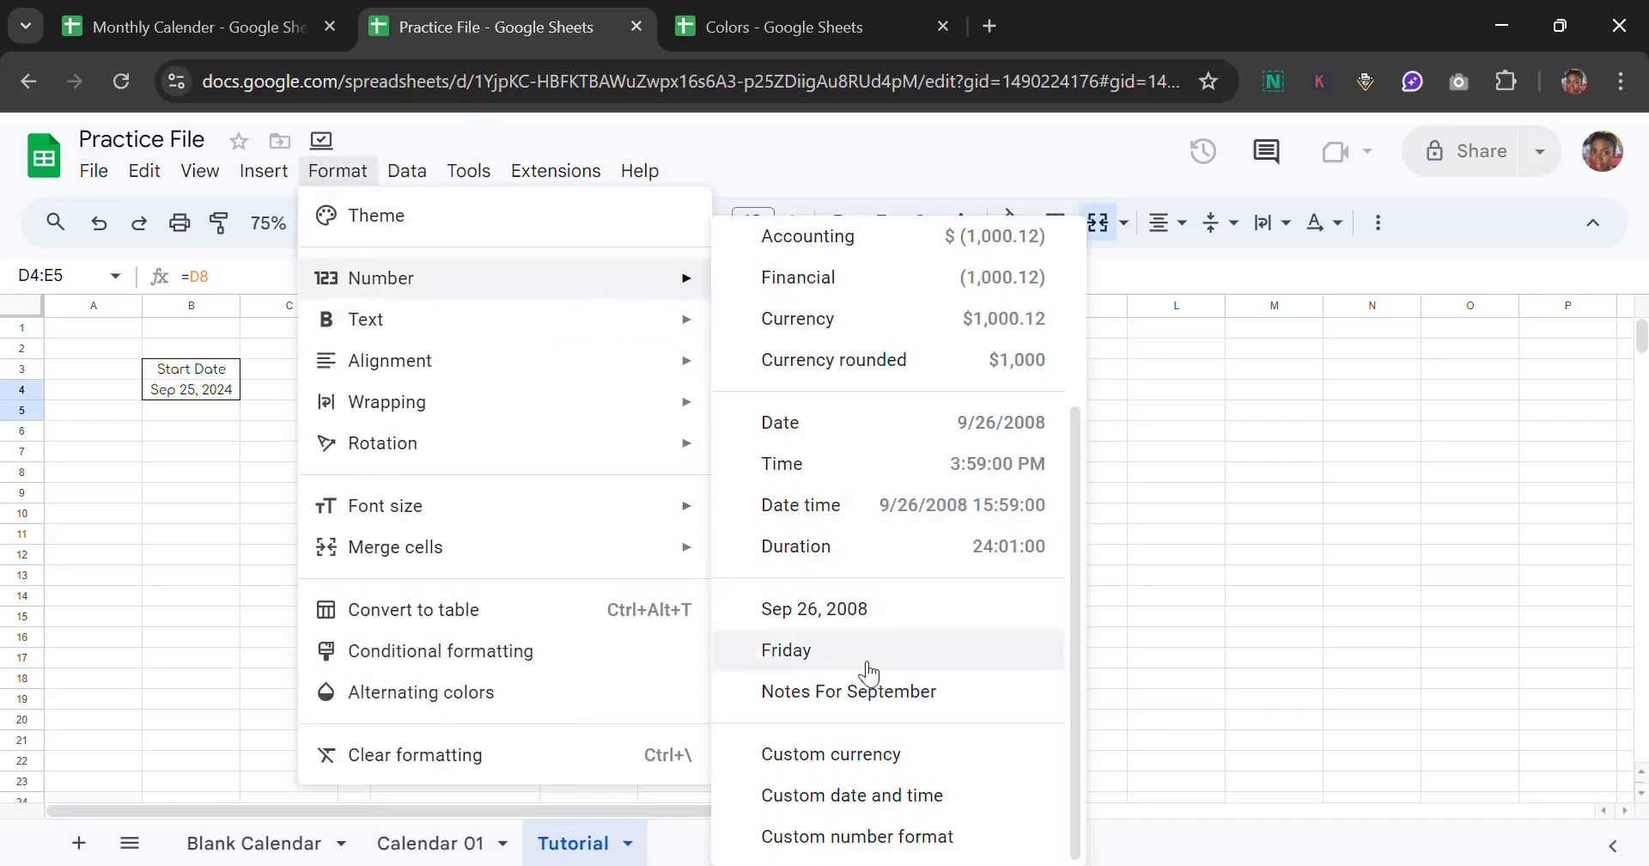
pyautogui.click(893, 794)
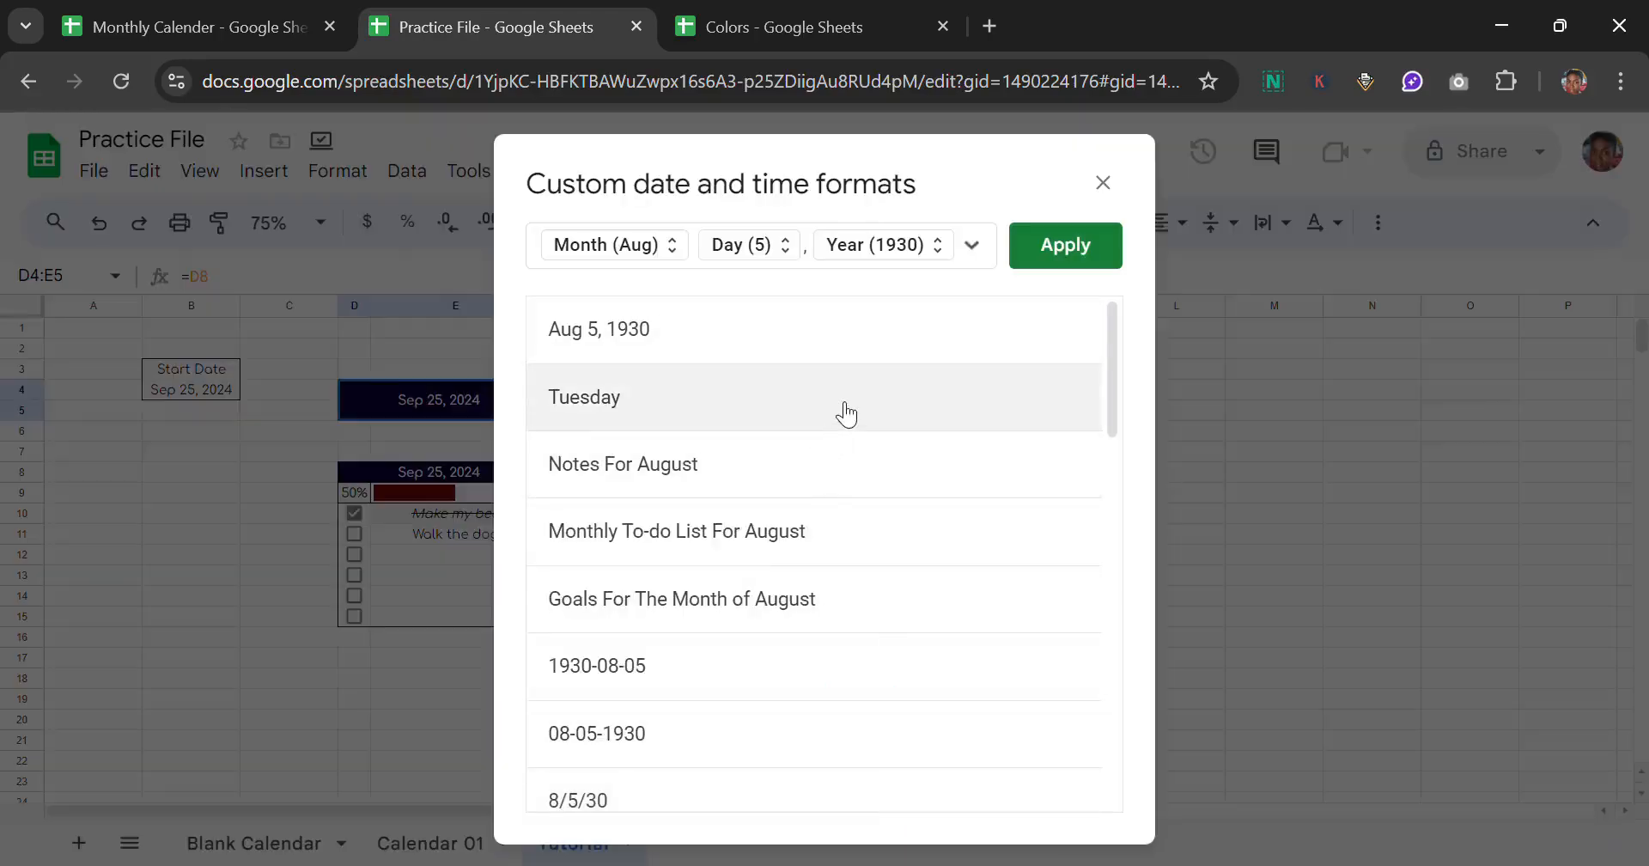
pyautogui.click(958, 254)
pyautogui.press('BackSpace')
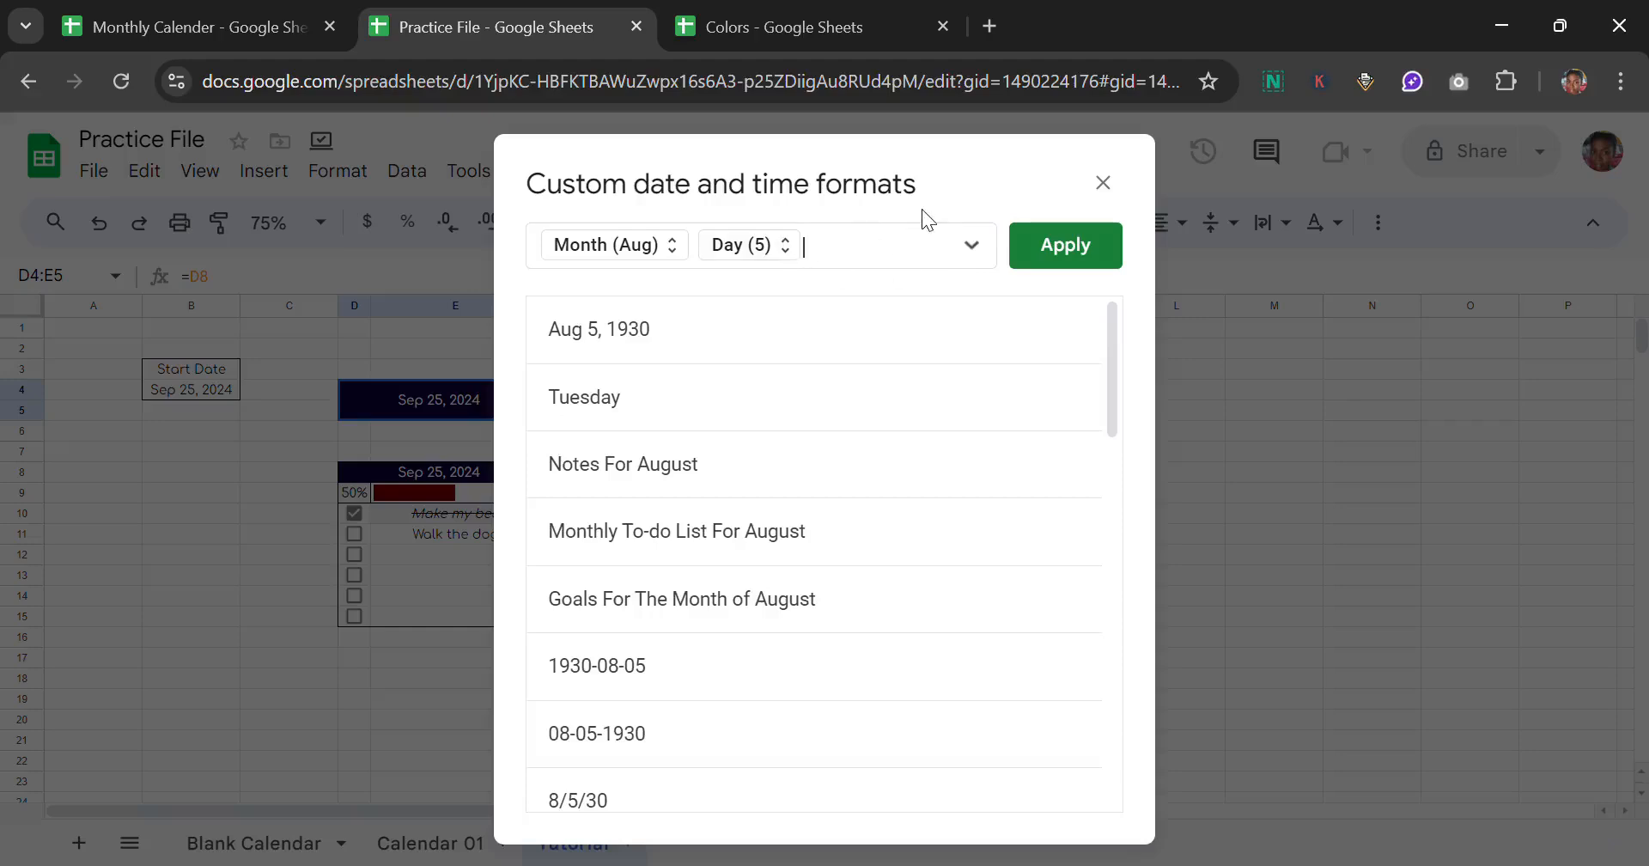
pyautogui.click(704, 258)
pyautogui.press('BackSpace')
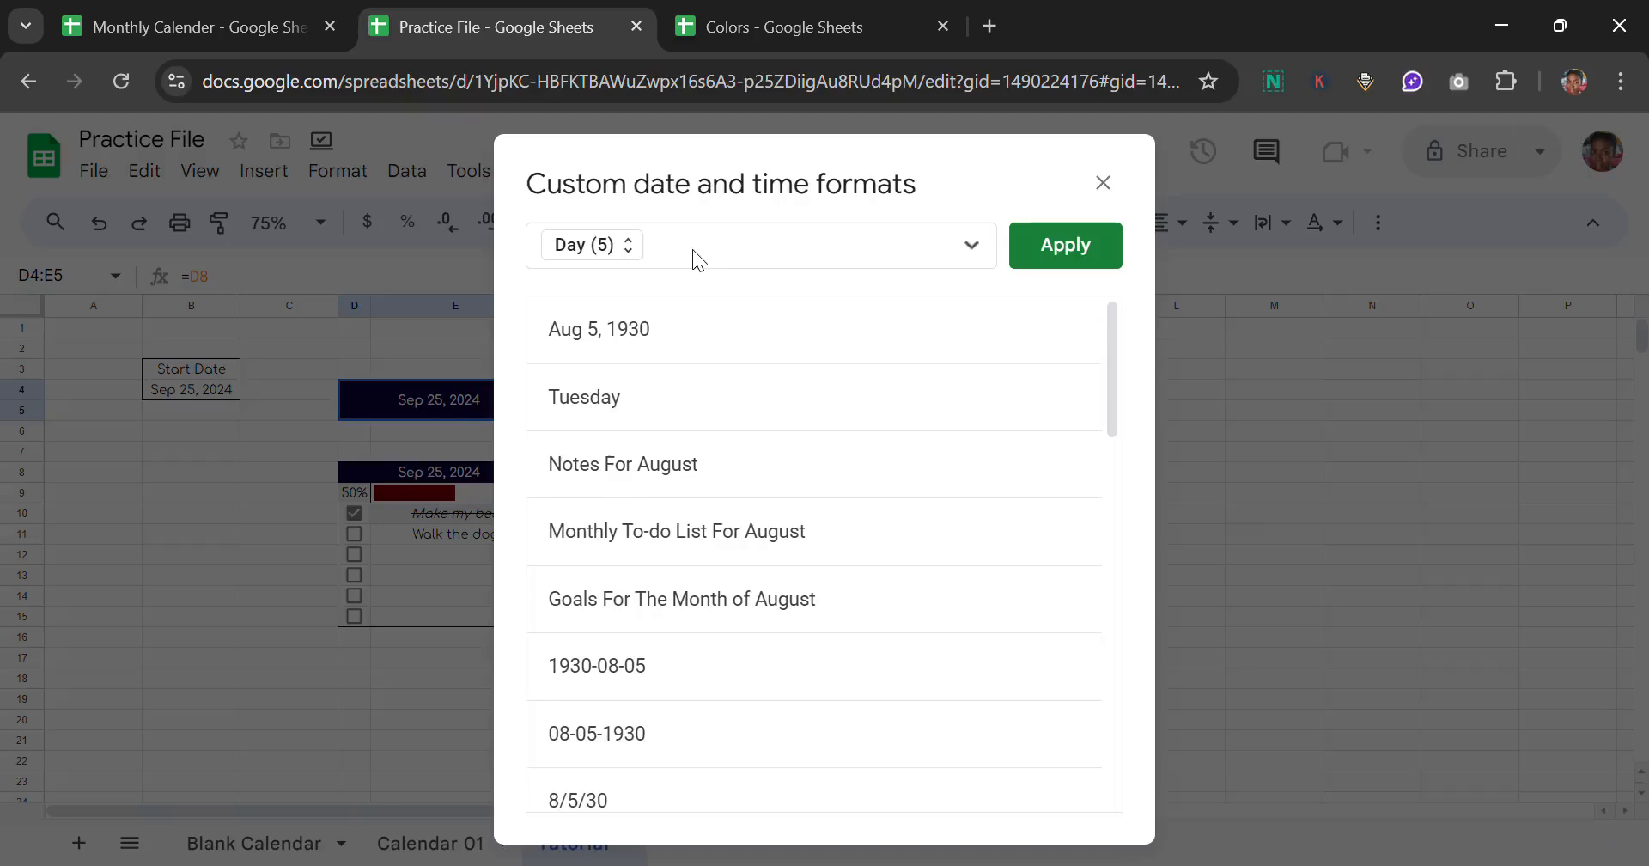
# Step: Set the remaining day element to the full name (Tuesday) and apply the custom format to D4:E5
pyautogui.click(629, 245)
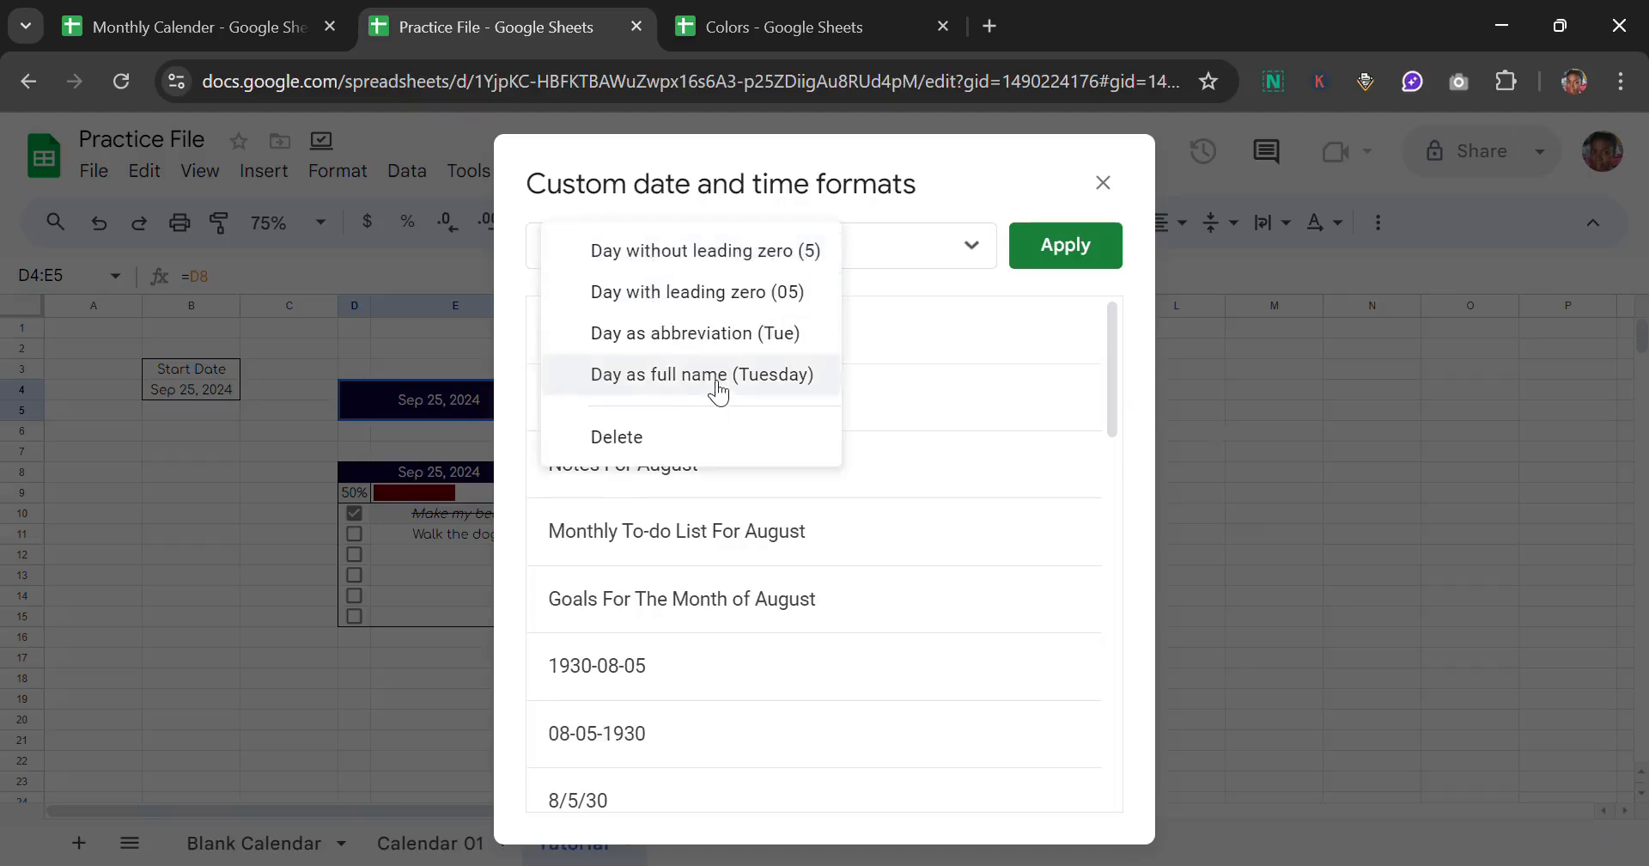
pyautogui.click(894, 252)
pyautogui.click(641, 263)
pyautogui.click(724, 378)
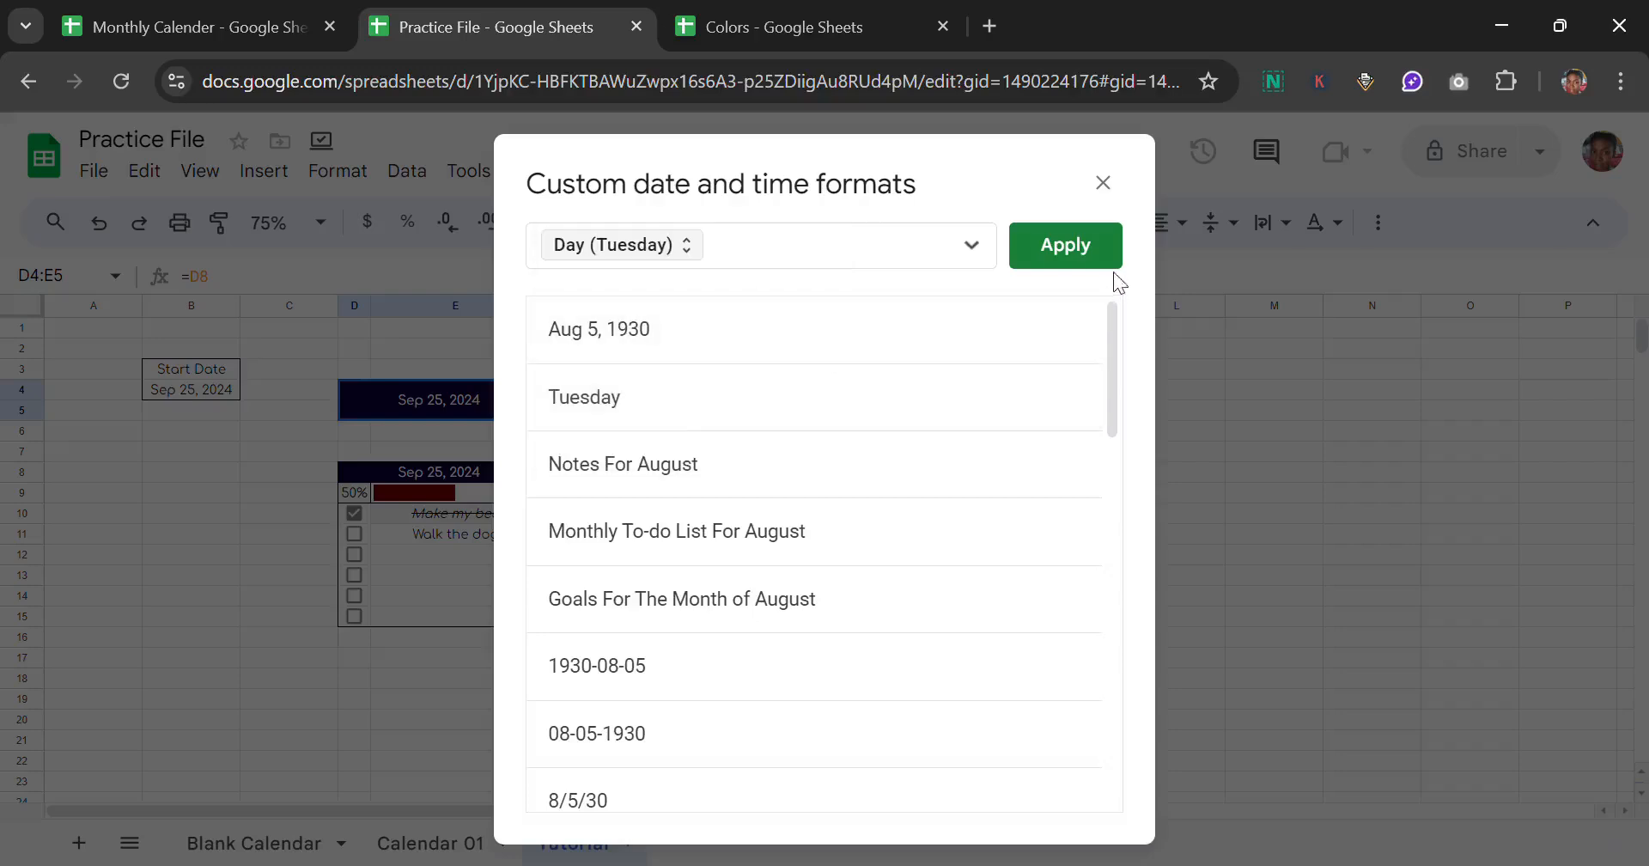
pyautogui.click(1086, 249)
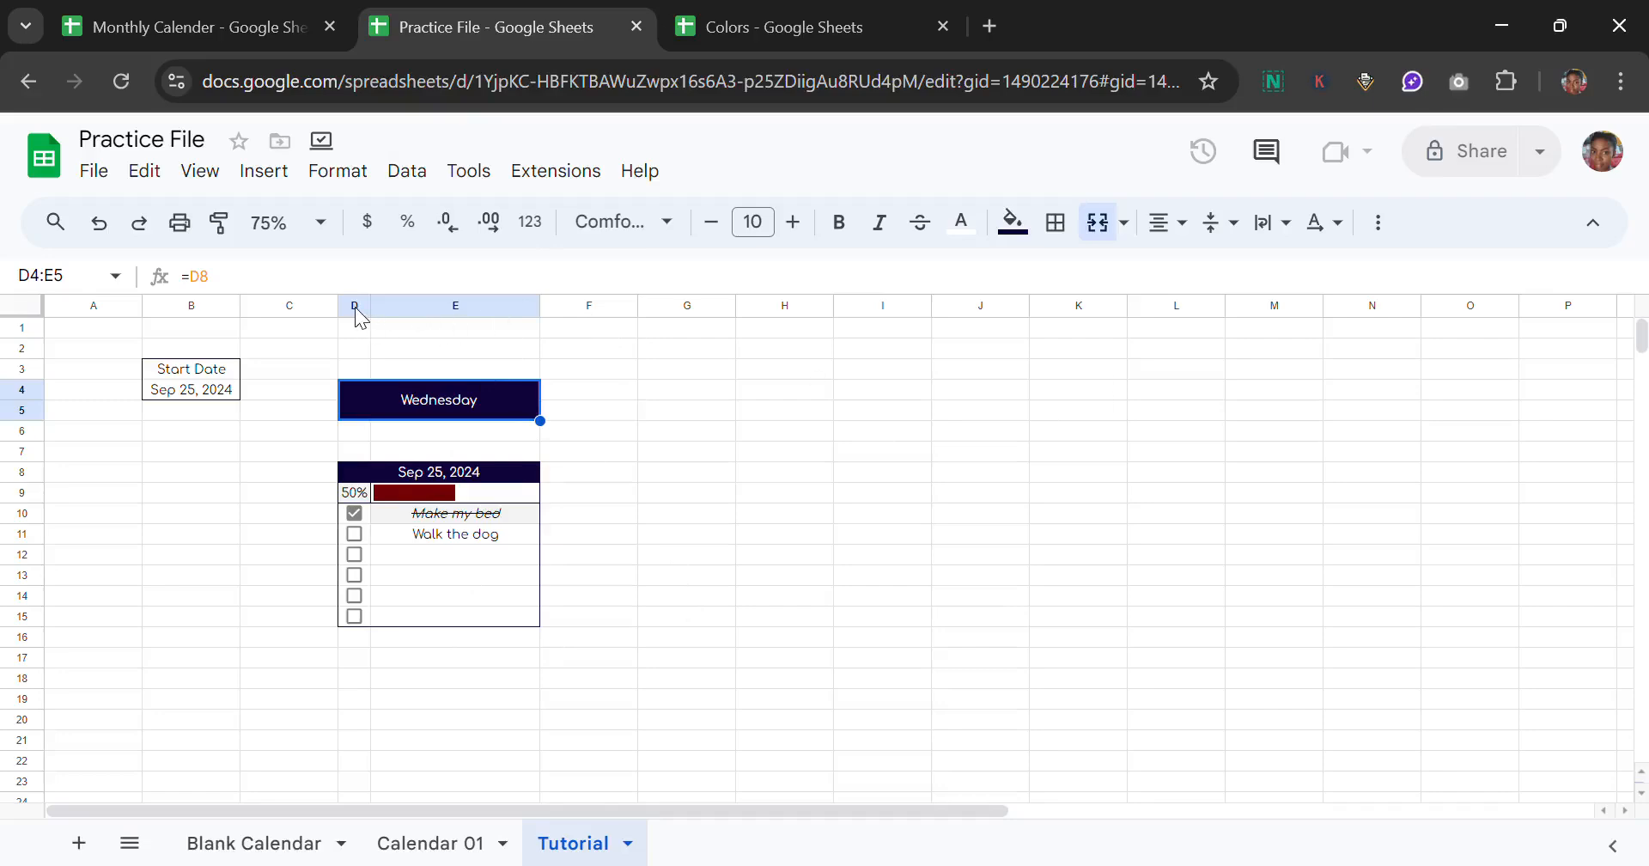
# Step: Copy columns D:E and paste them starting at column F to create the second day's block
pyautogui.moveTo(357, 310); pyautogui.dragTo(421, 319)
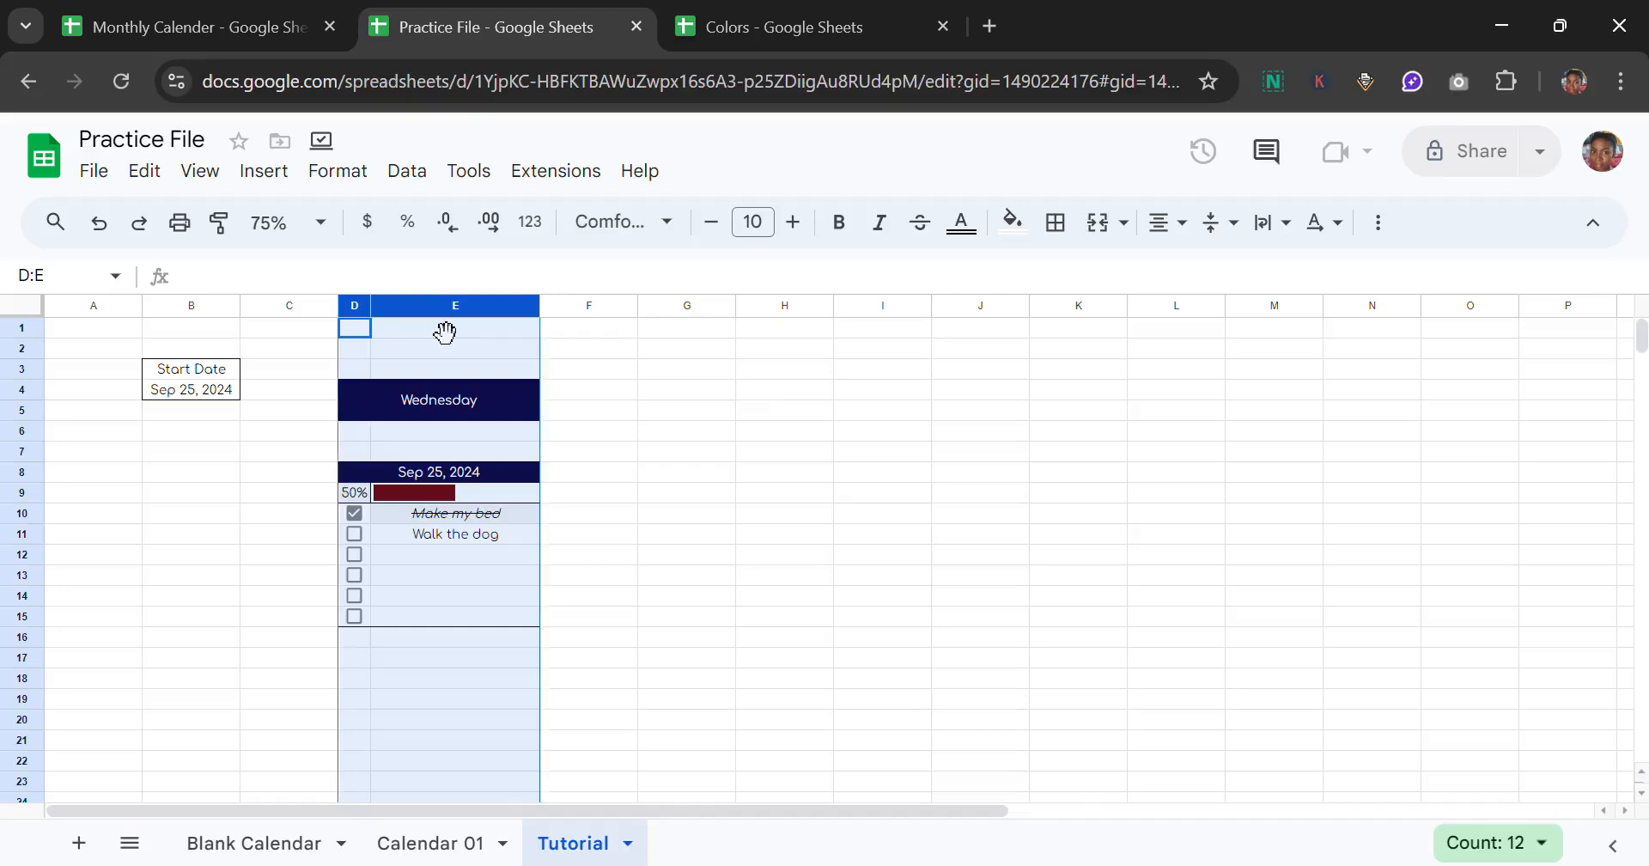
pyautogui.hotkey('ctrl', 'c')
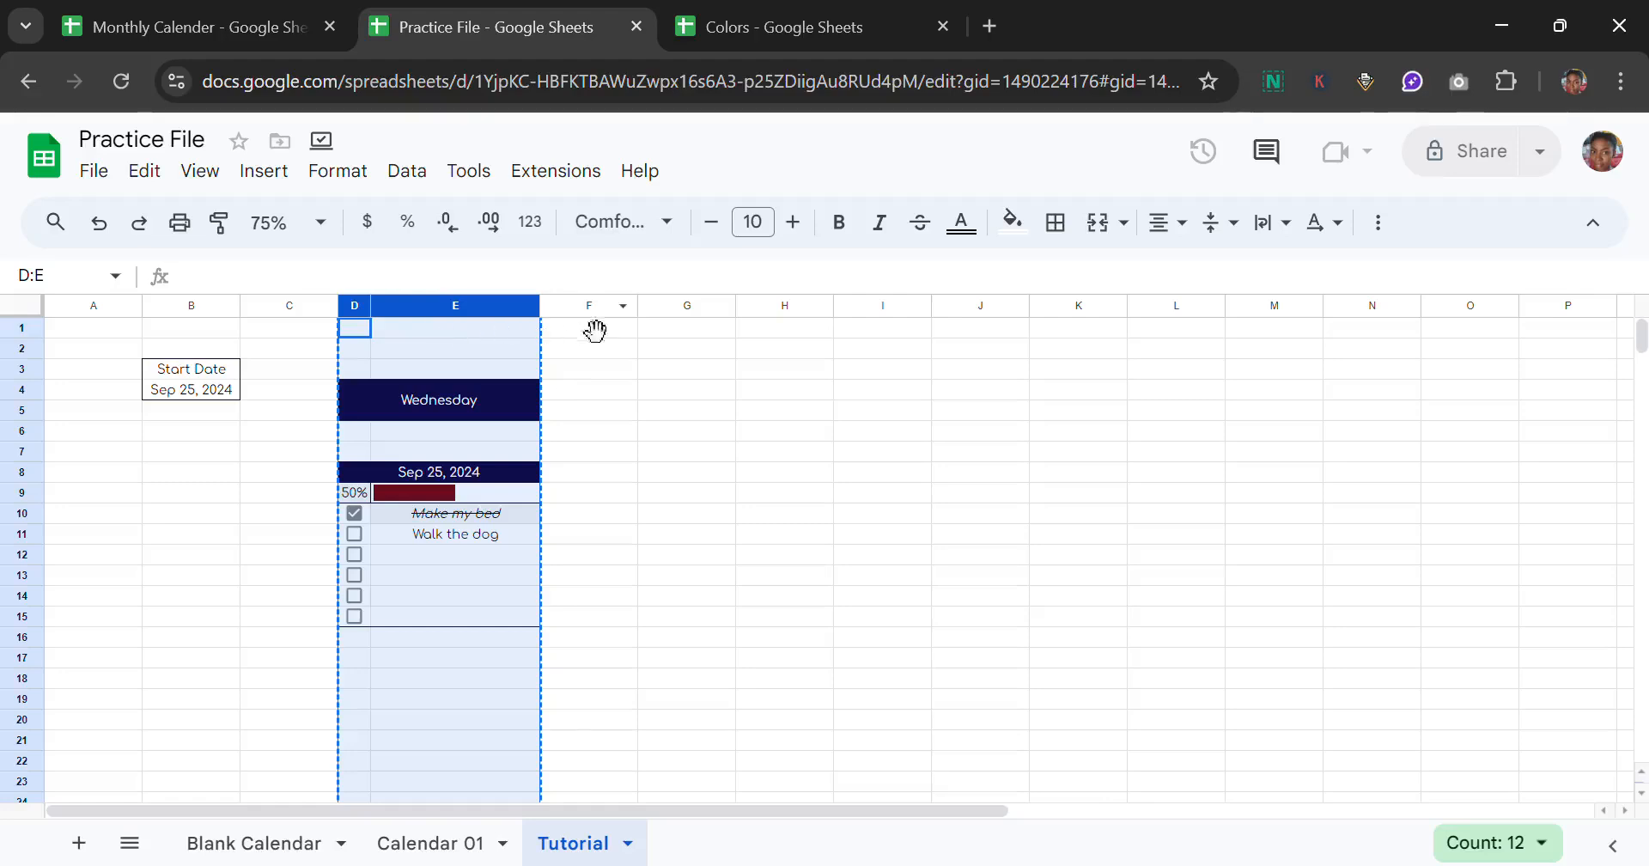
pyautogui.click(581, 309)
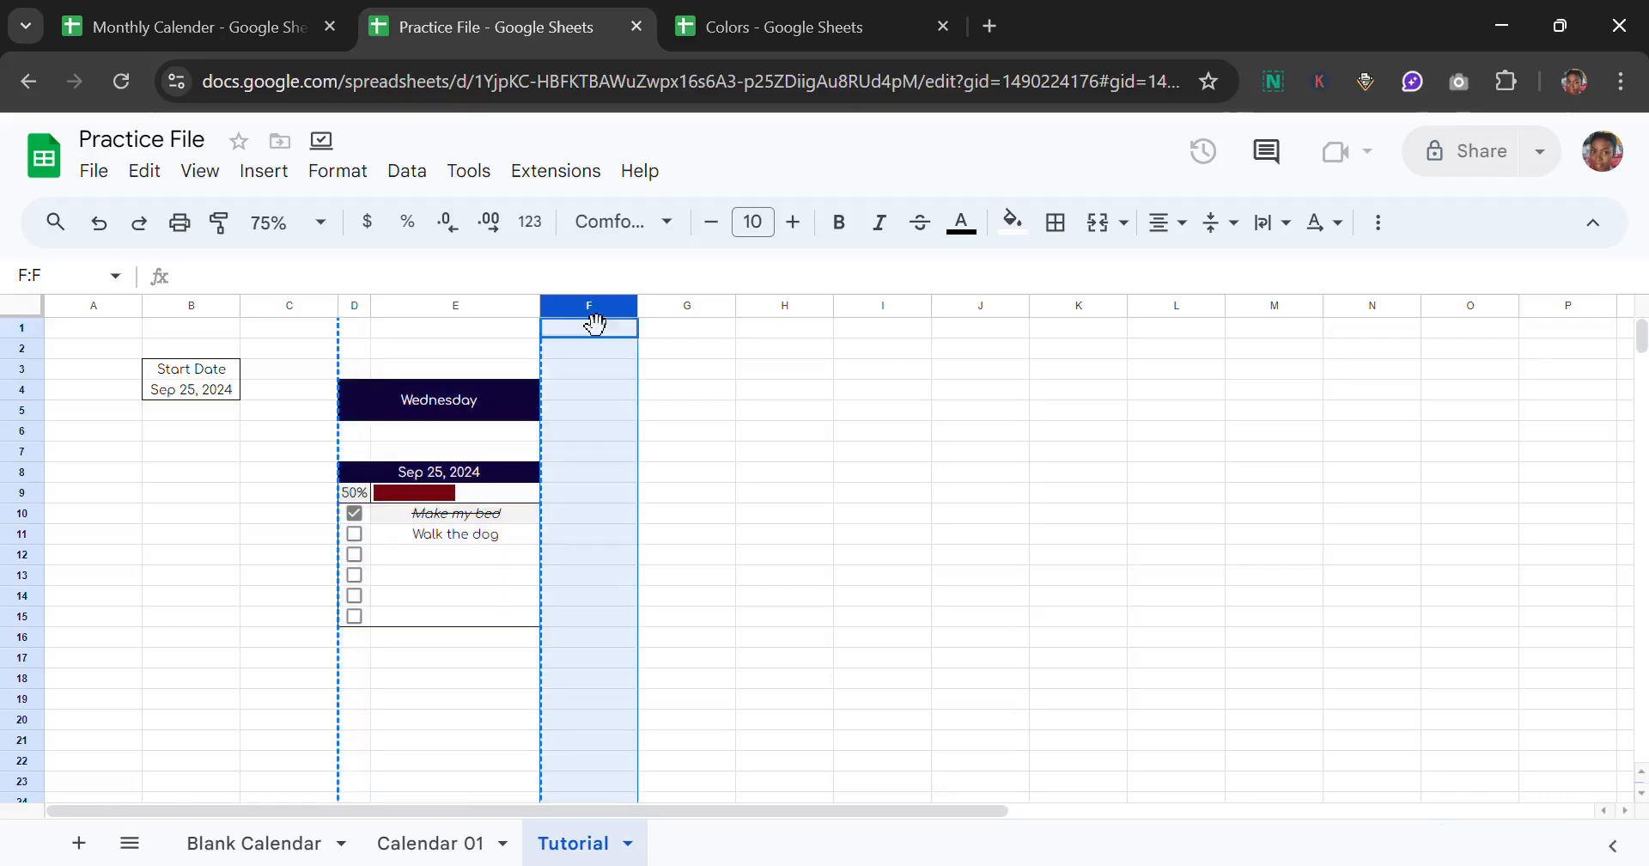
pyautogui.hotkey('ctrl', 'v')
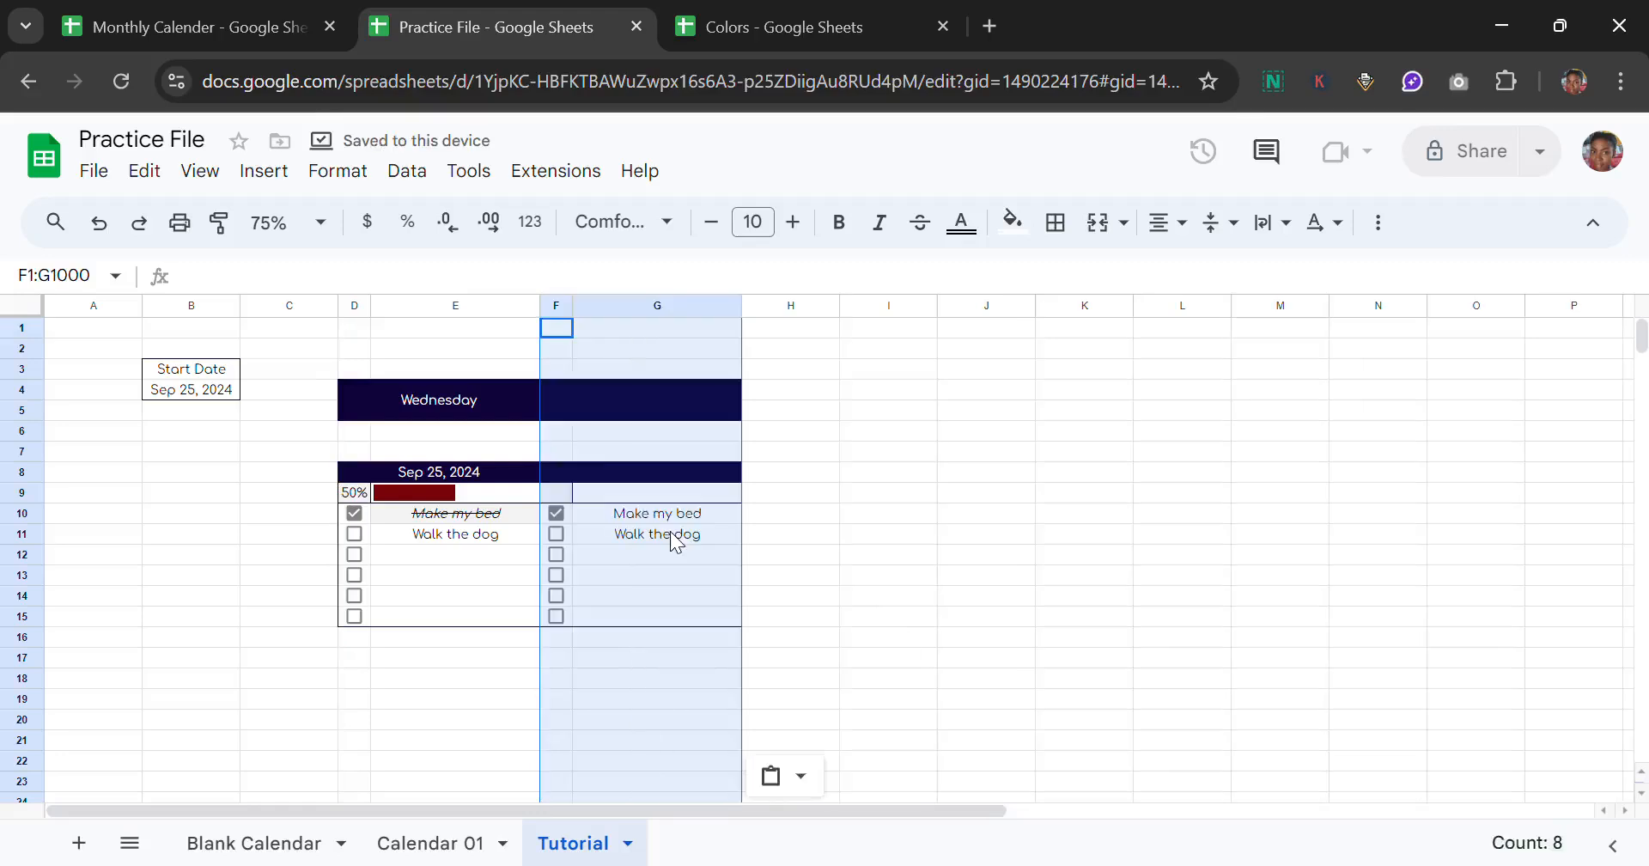
pyautogui.click(669, 403)
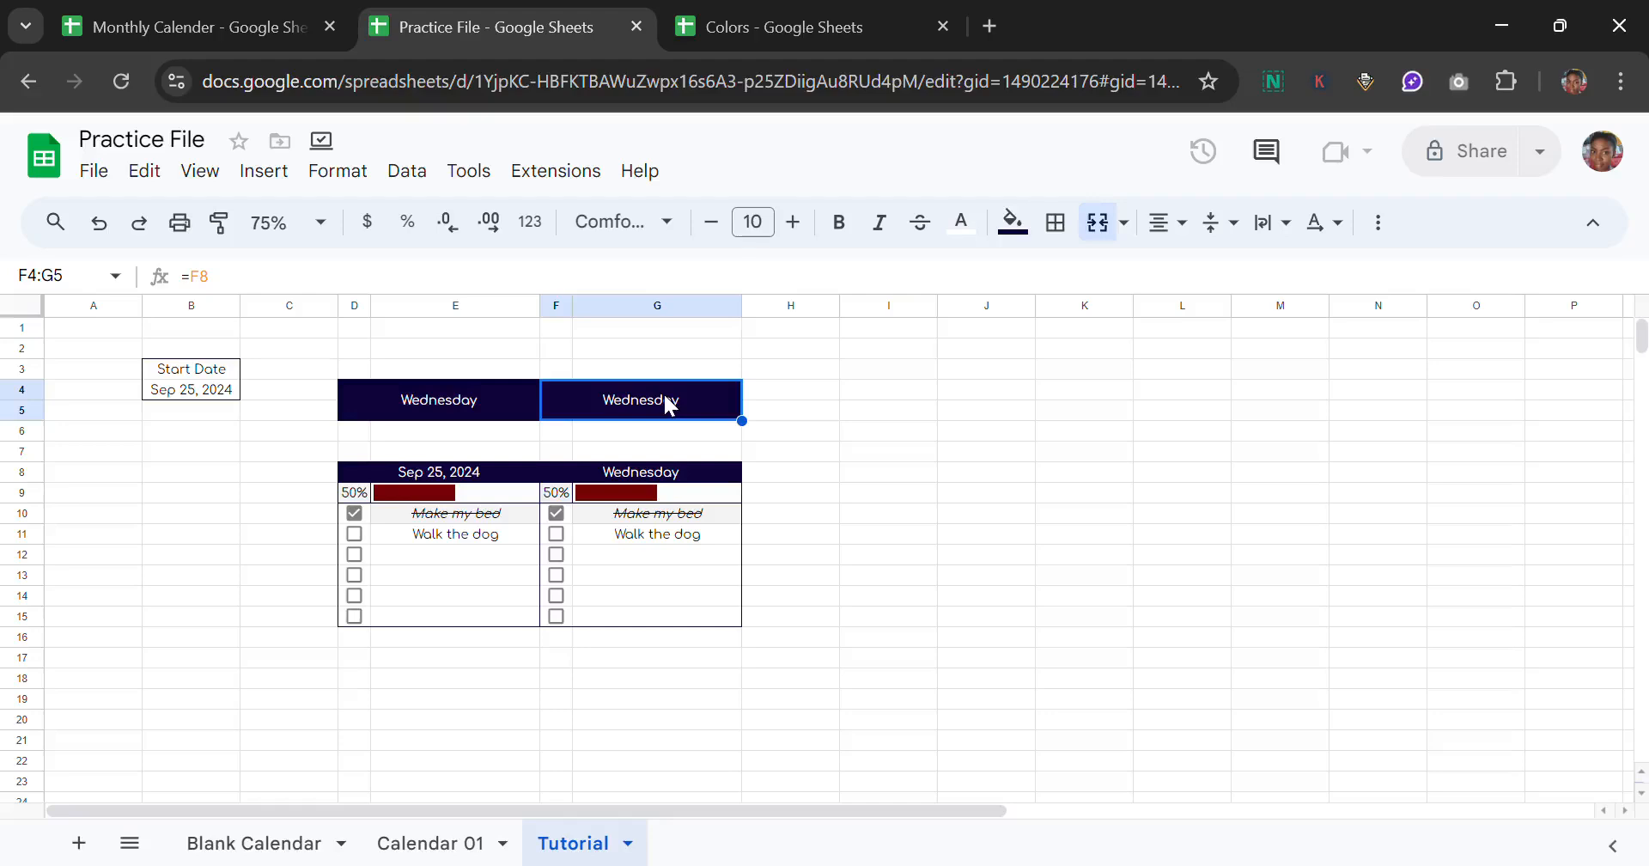
pyautogui.click(685, 478)
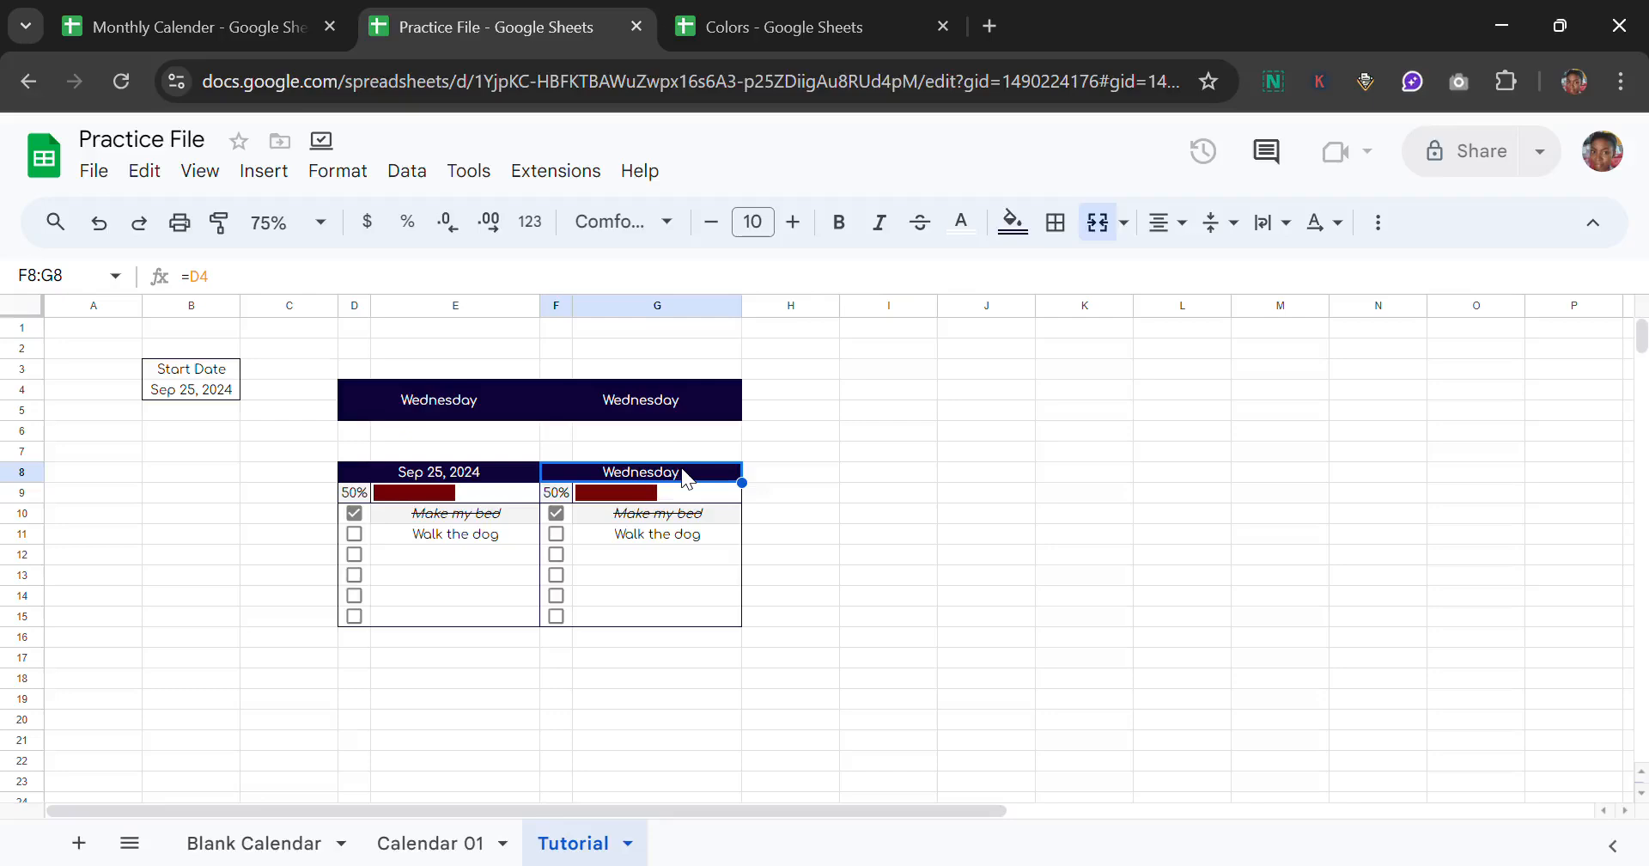
pyautogui.write('=')
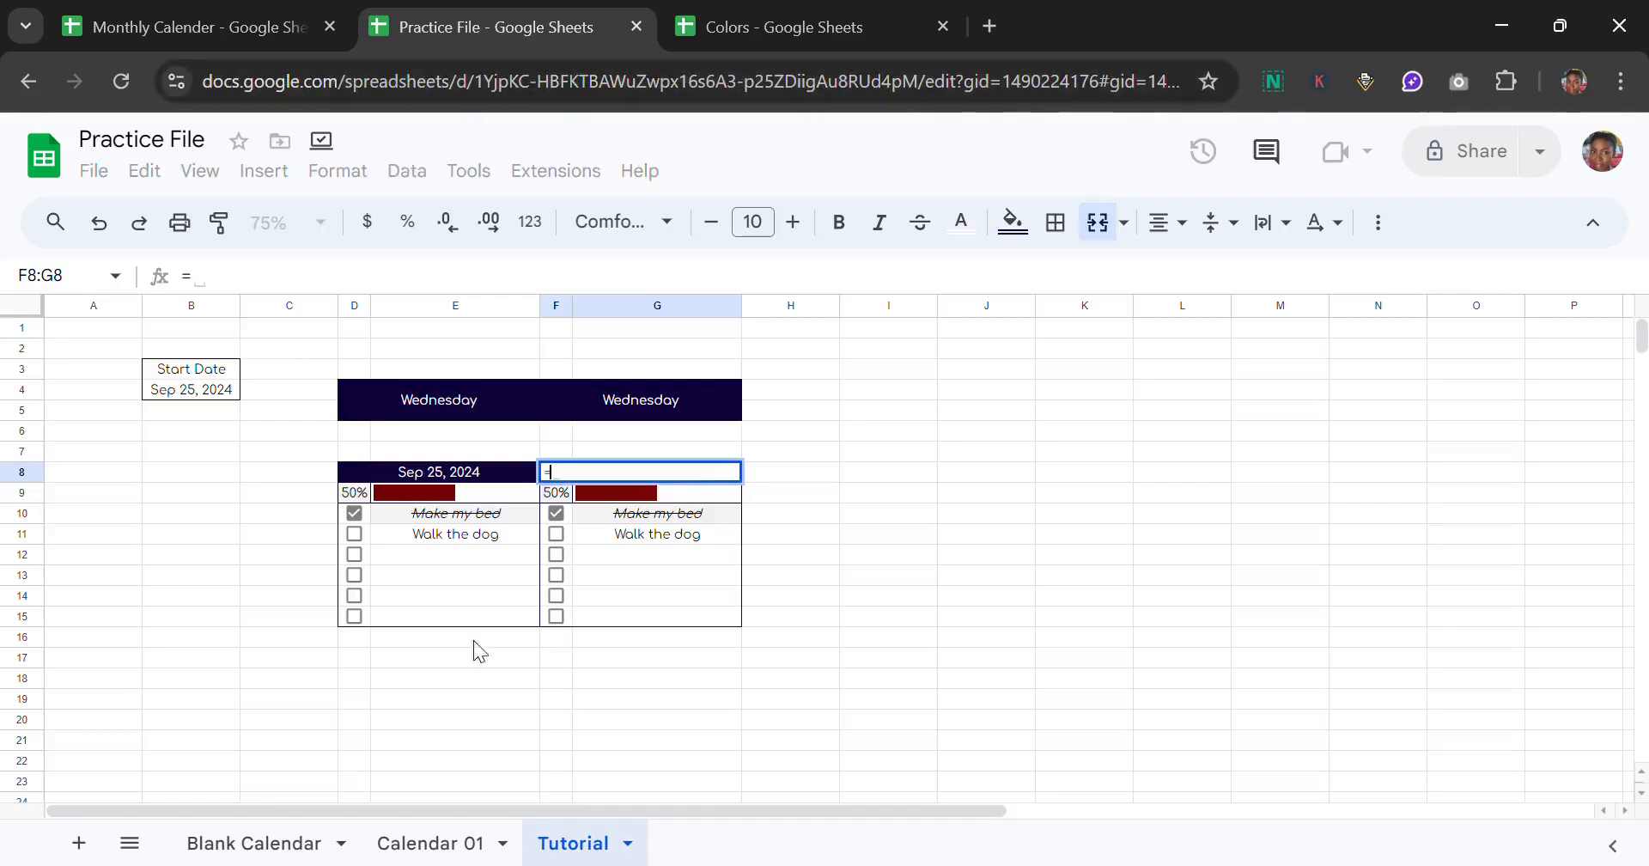
pyautogui.click(416, 845)
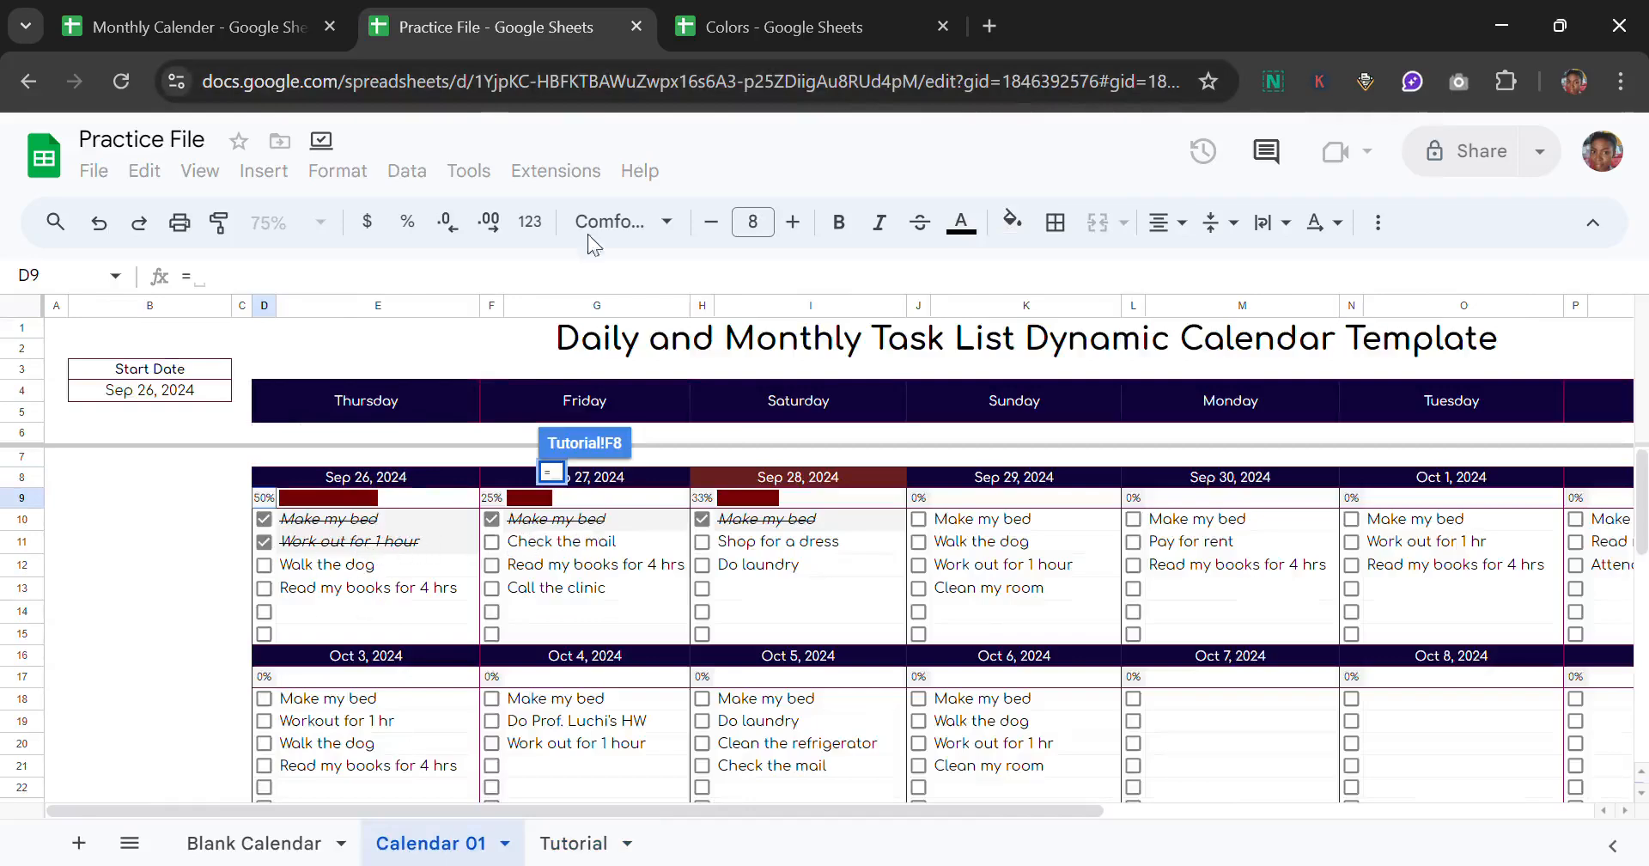
pyautogui.click(738, 25)
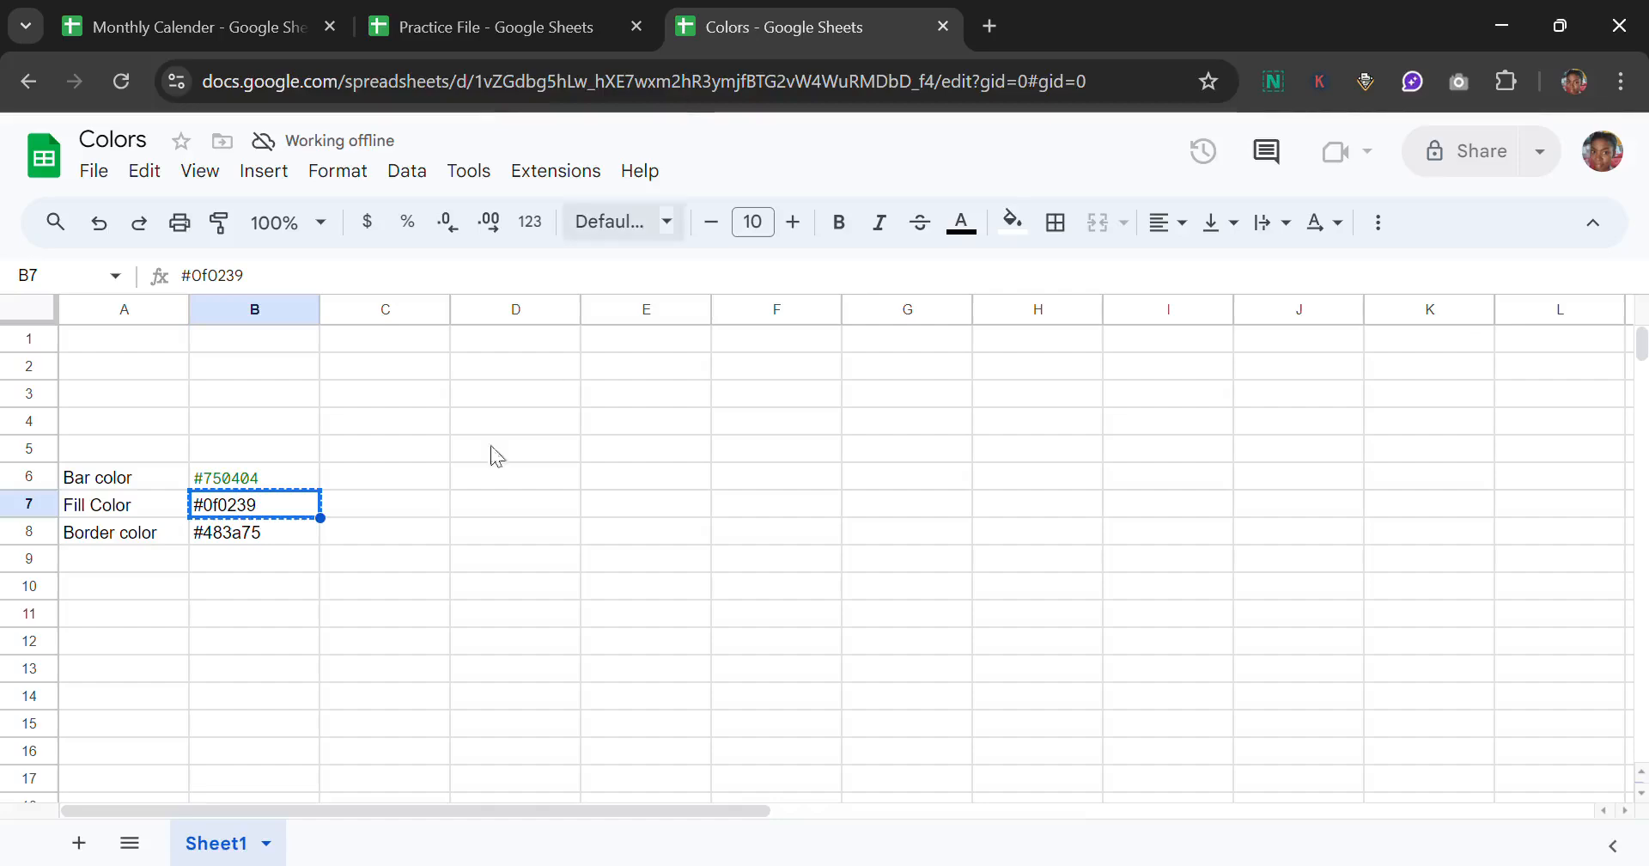
pyautogui.click(462, 12)
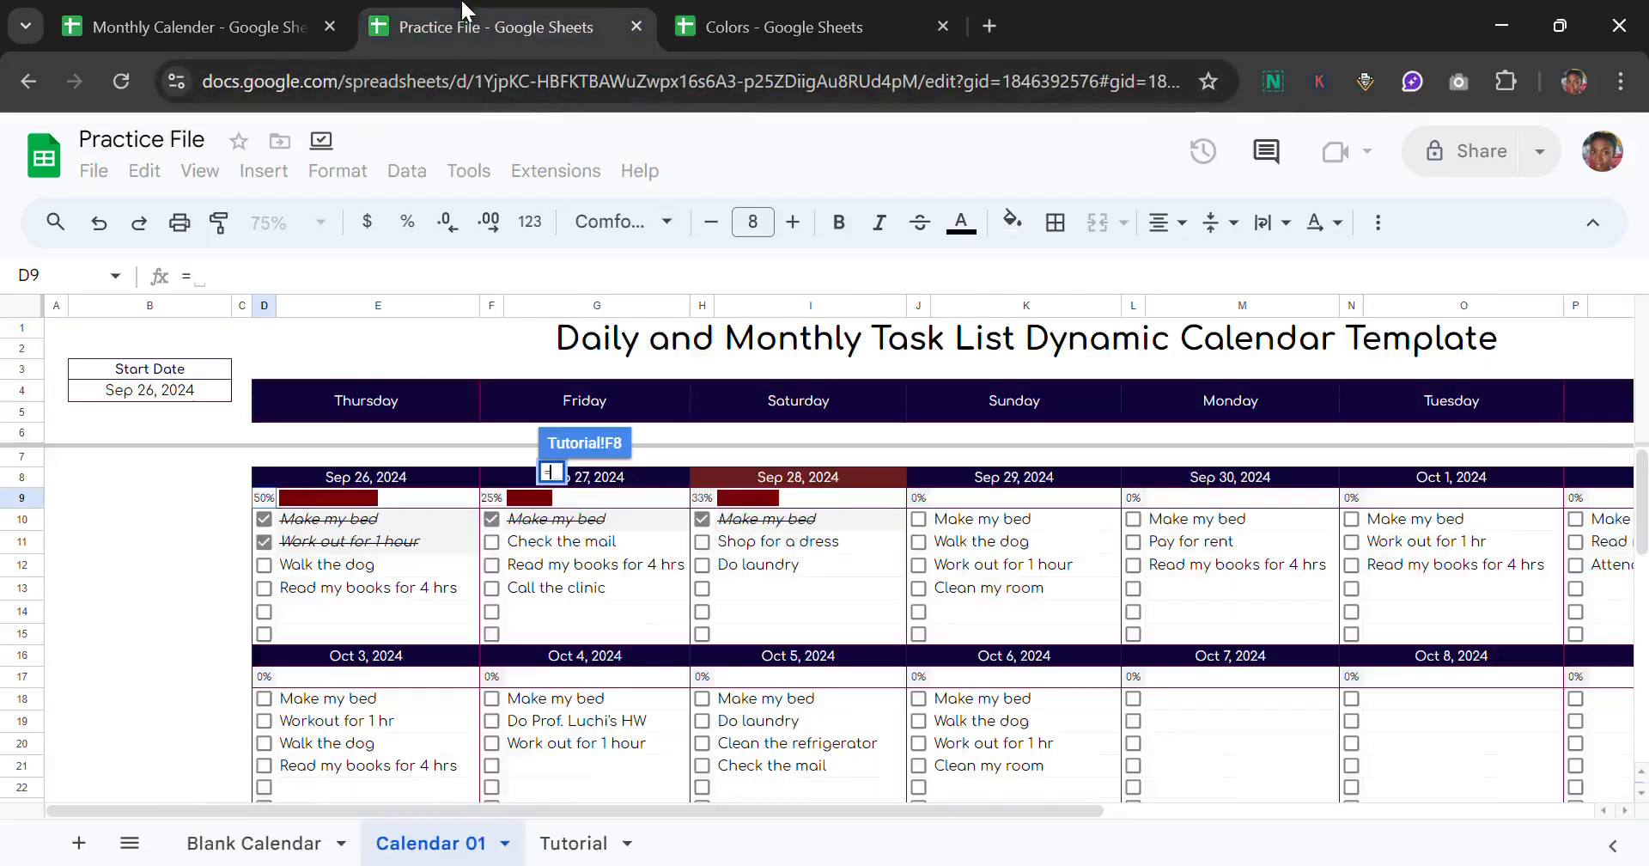
pyautogui.click(575, 844)
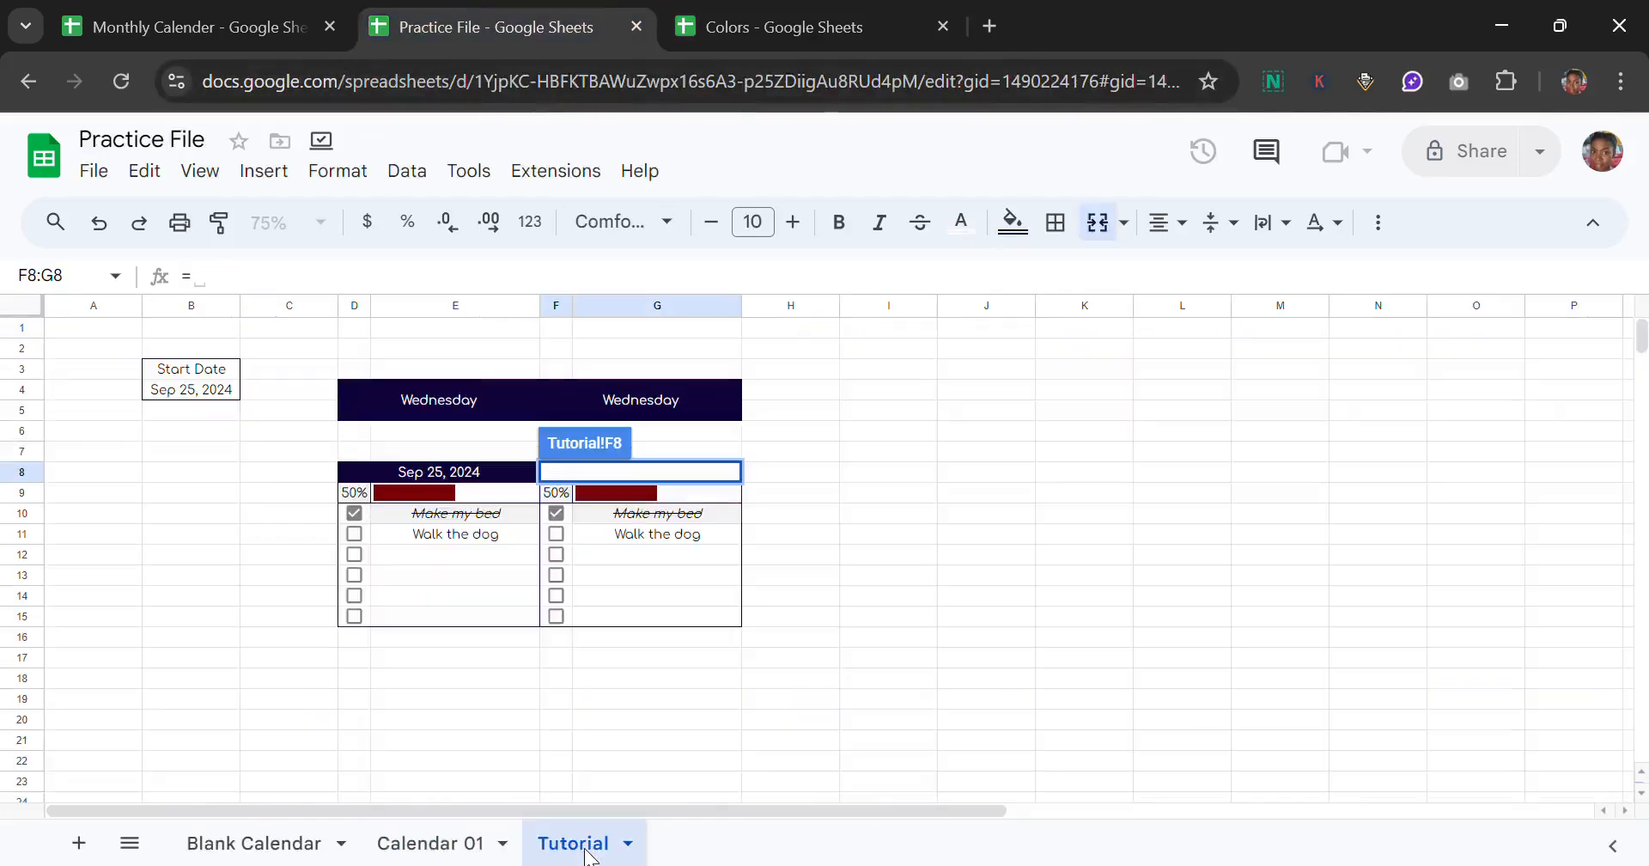
pyautogui.press('BackSpace')
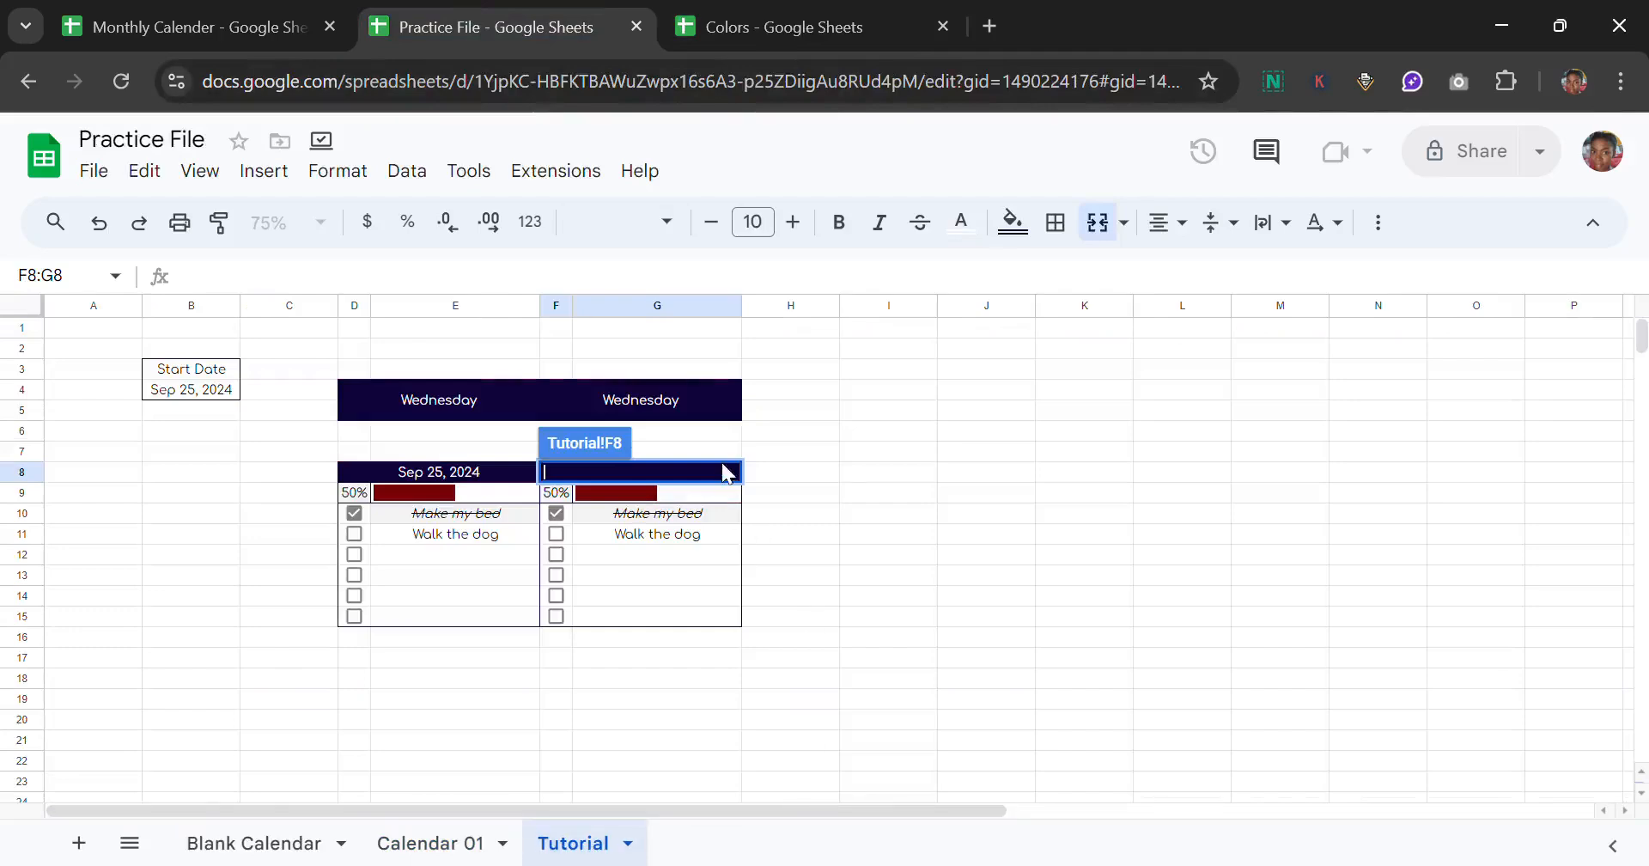
pyautogui.click(531, 844)
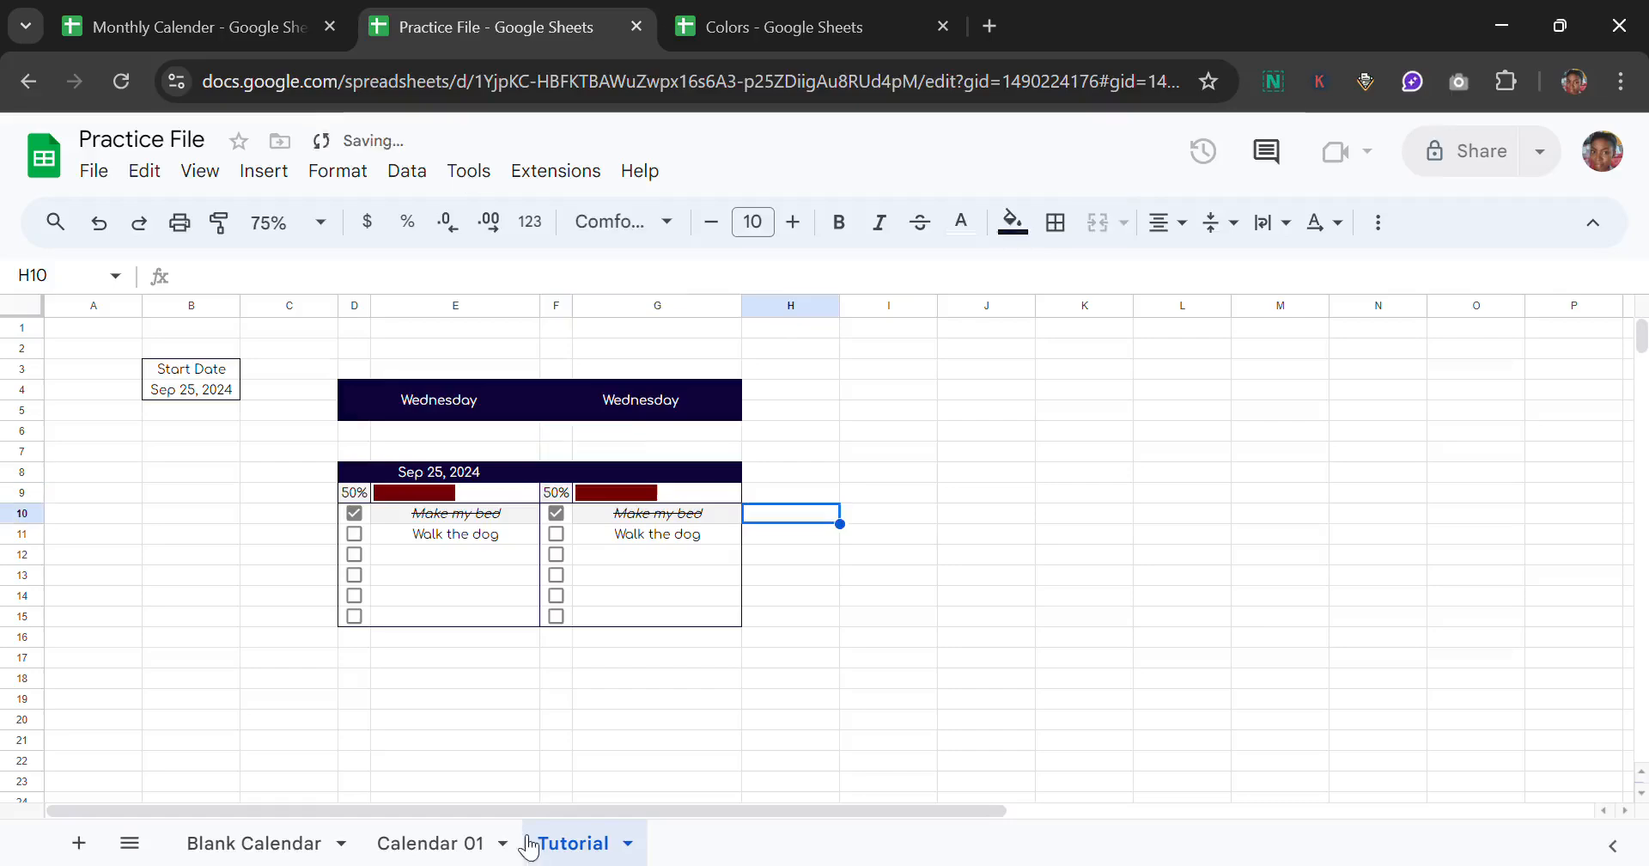
# Step: Copy the next-day formula =if(D8<>"",D8+1) from F8:G8 on the Calendar 01 sheet
pyautogui.click(482, 843)
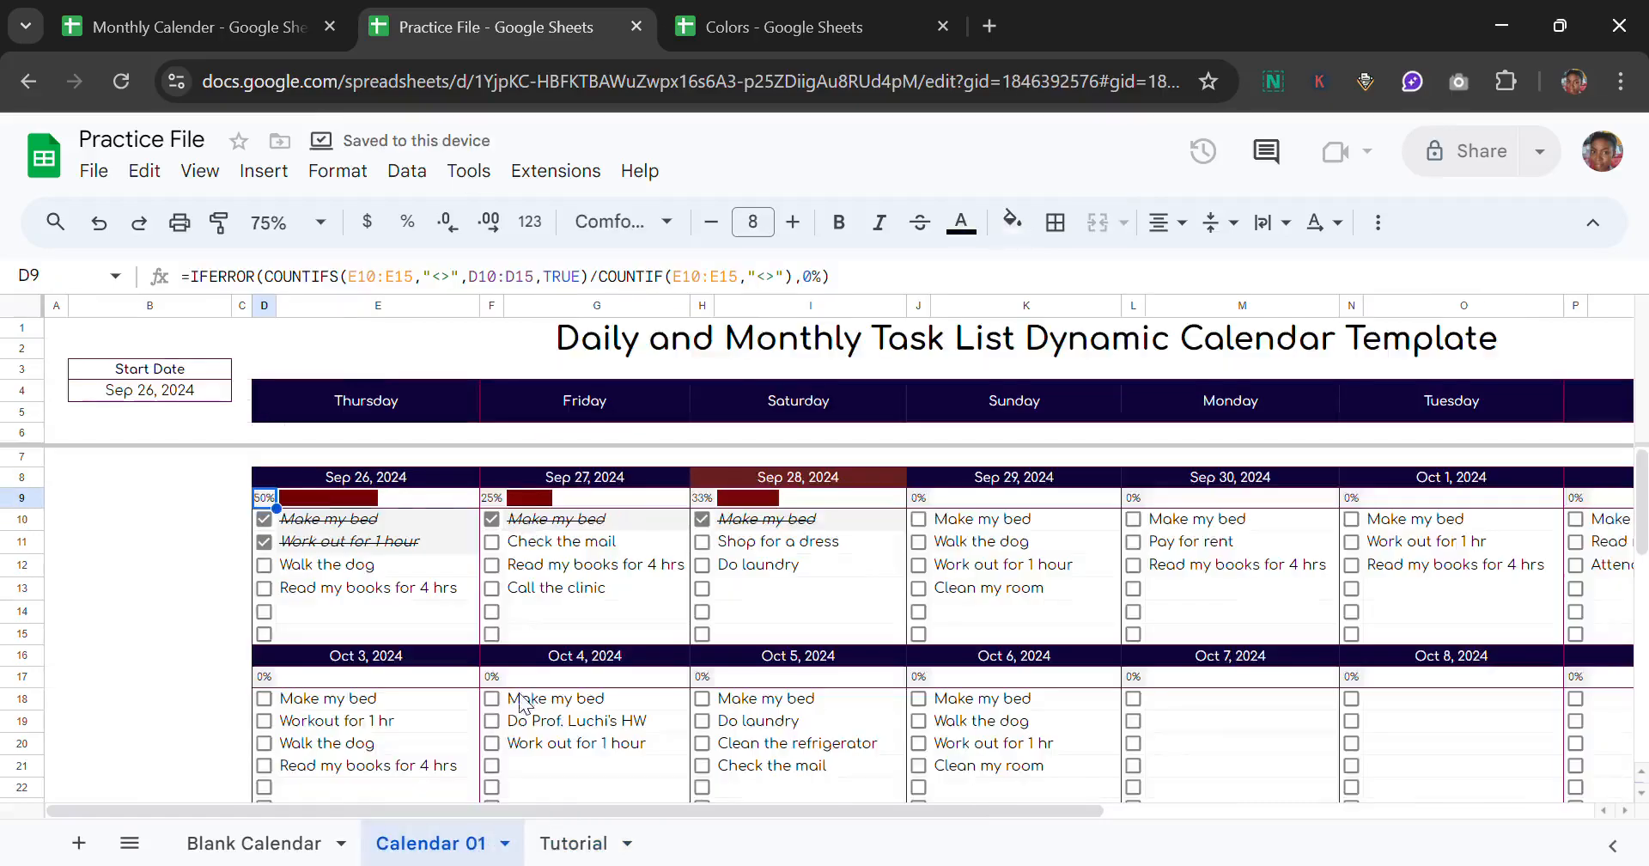
pyautogui.click(599, 479)
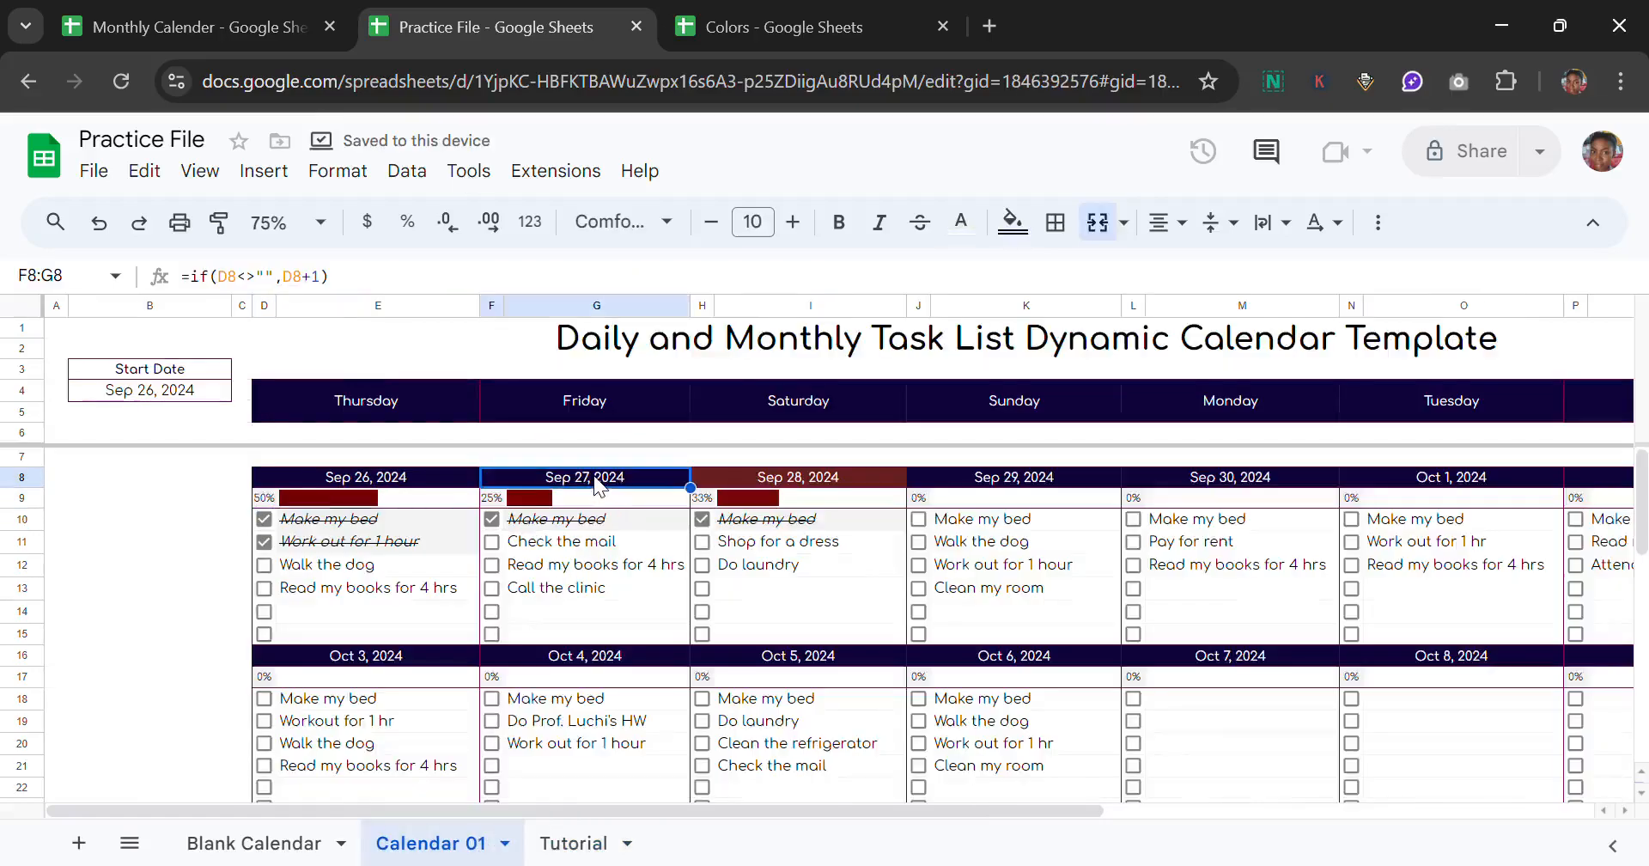
pyautogui.click(502, 289)
pyautogui.moveTo(329, 276); pyautogui.dragTo(178, 283)
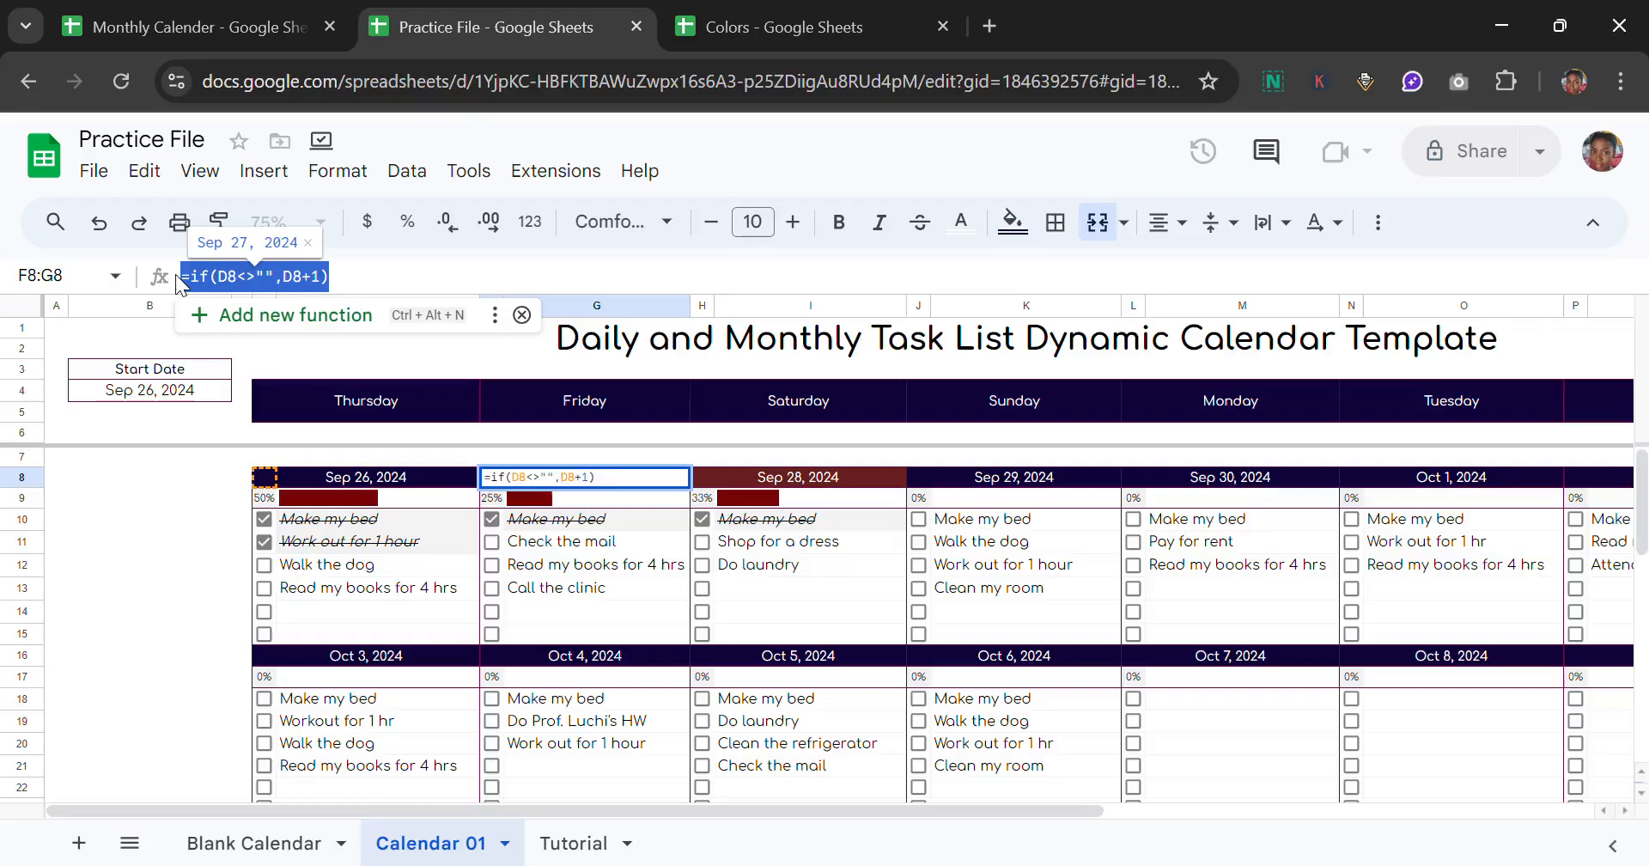
pyautogui.click(403, 290)
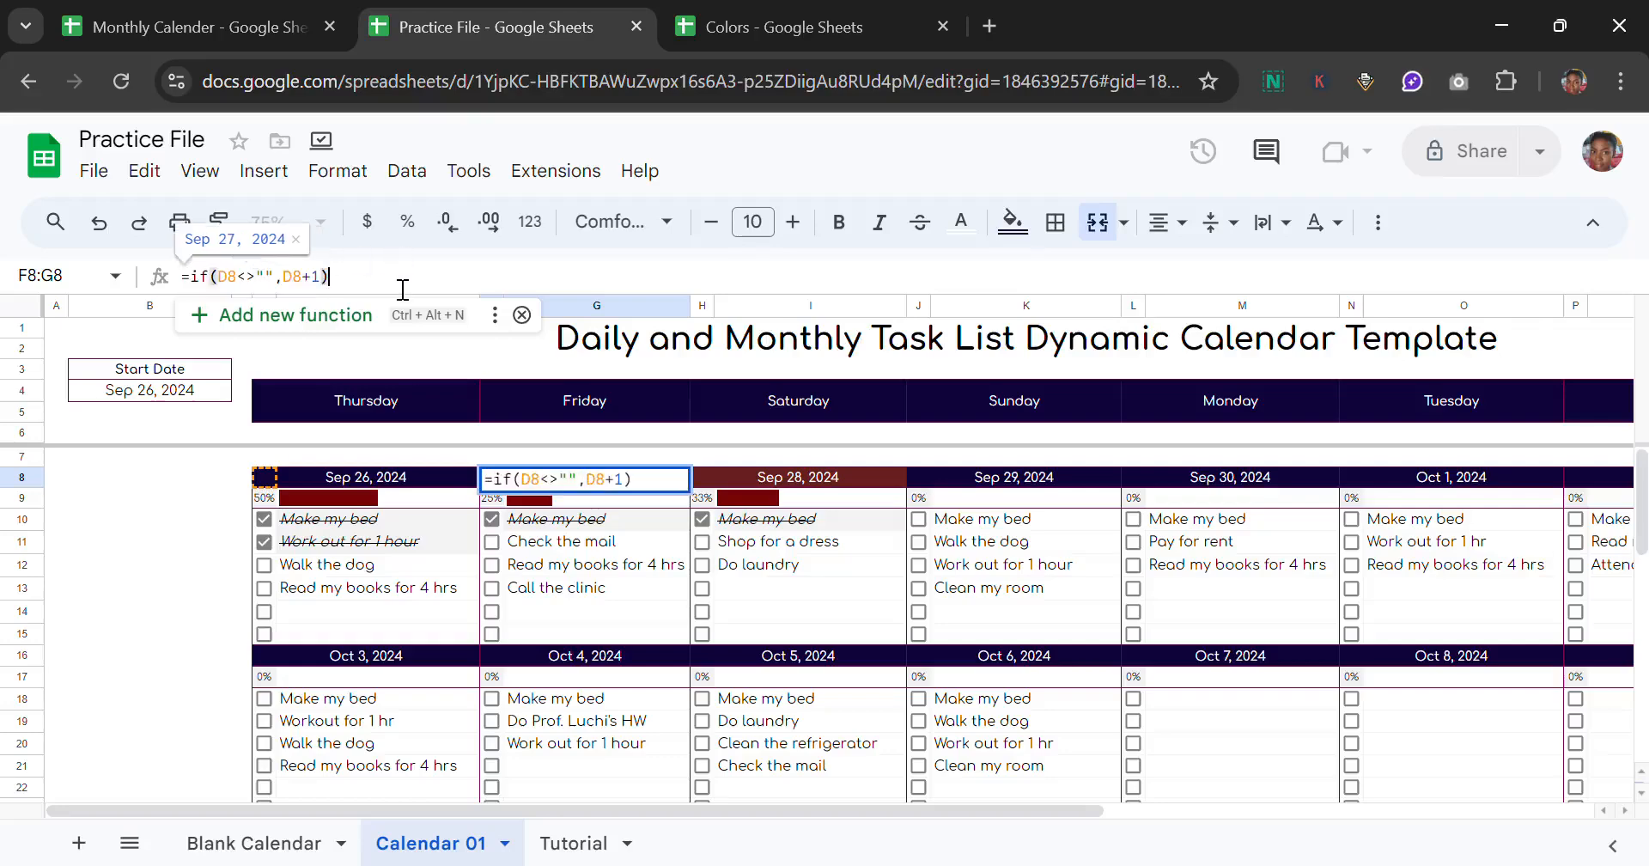
pyautogui.press('Return')
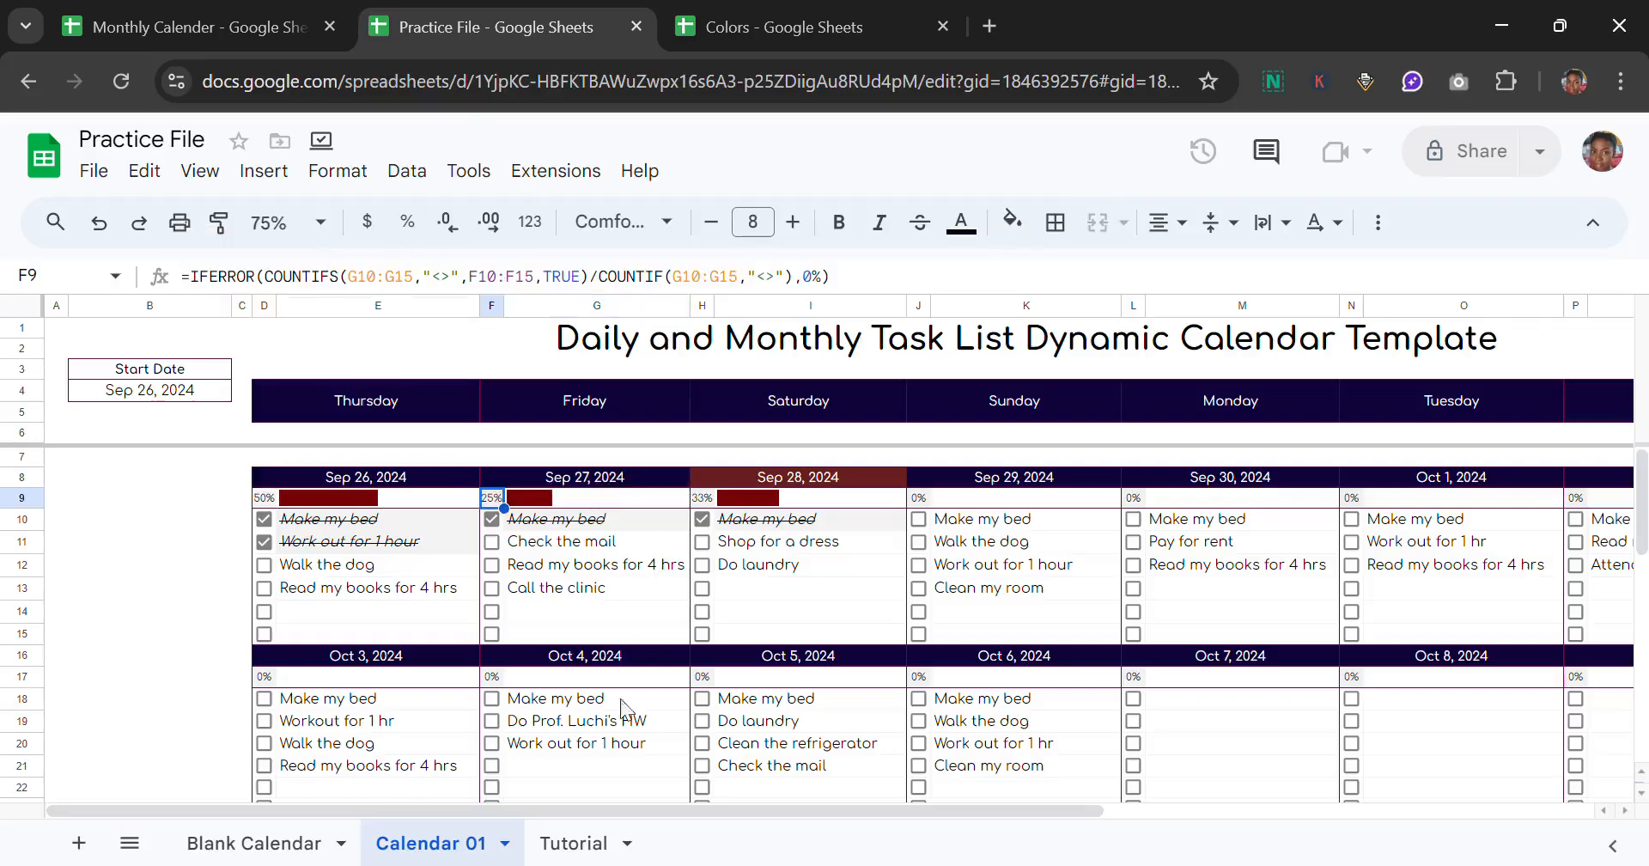
# Step: Enter an equals sign followed by the copied next-day formula in the merged cell F8:G8 on the Tutorial sheet
pyautogui.click(592, 849)
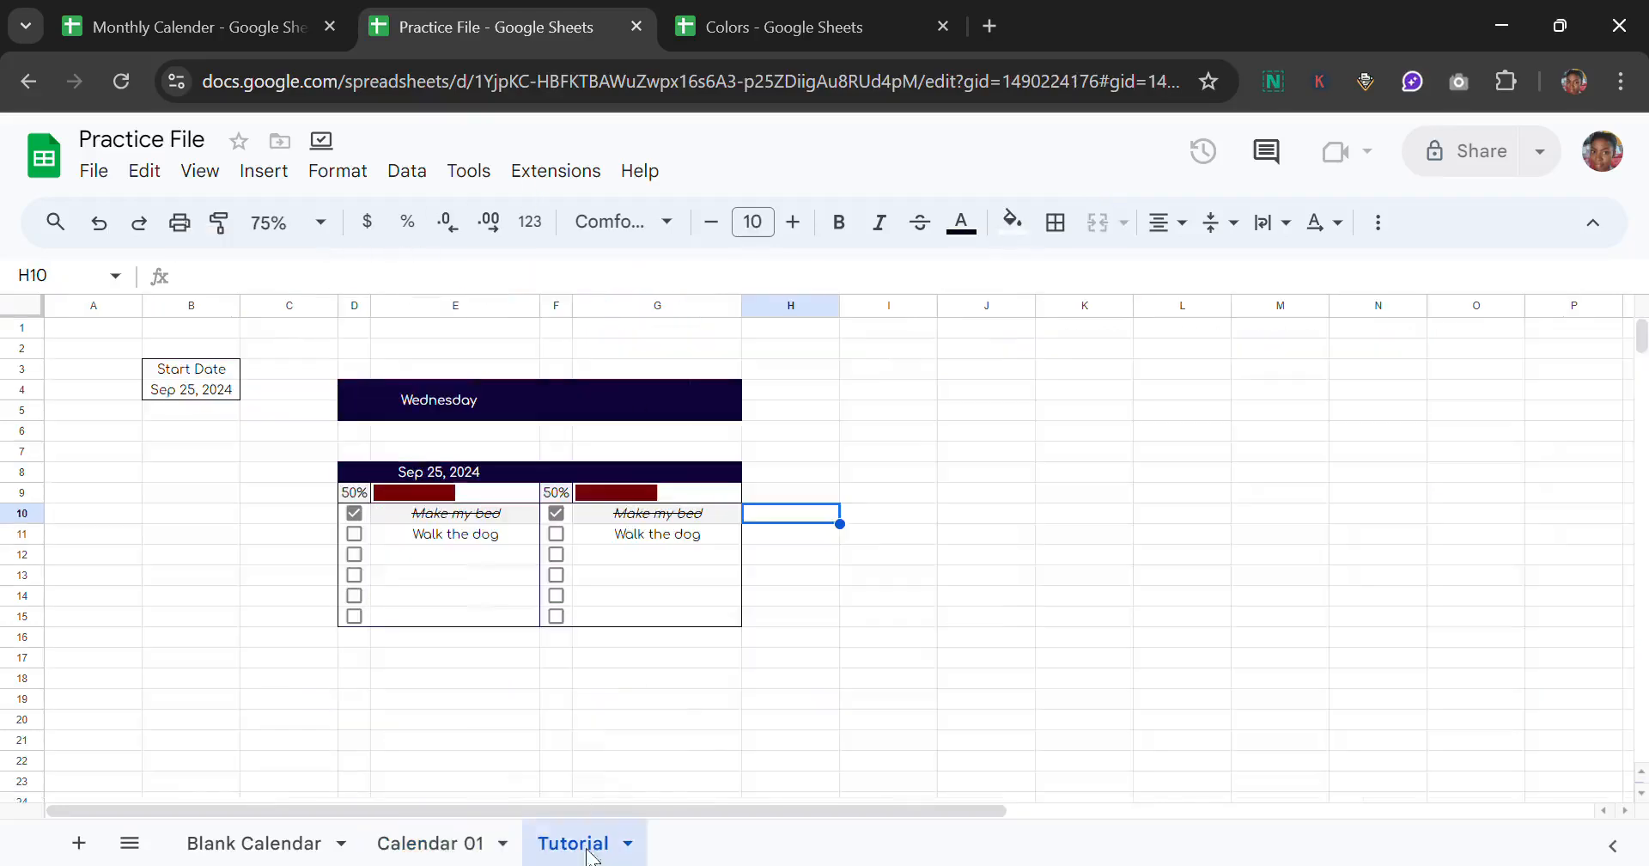
pyautogui.click(644, 474)
pyautogui.write('=')
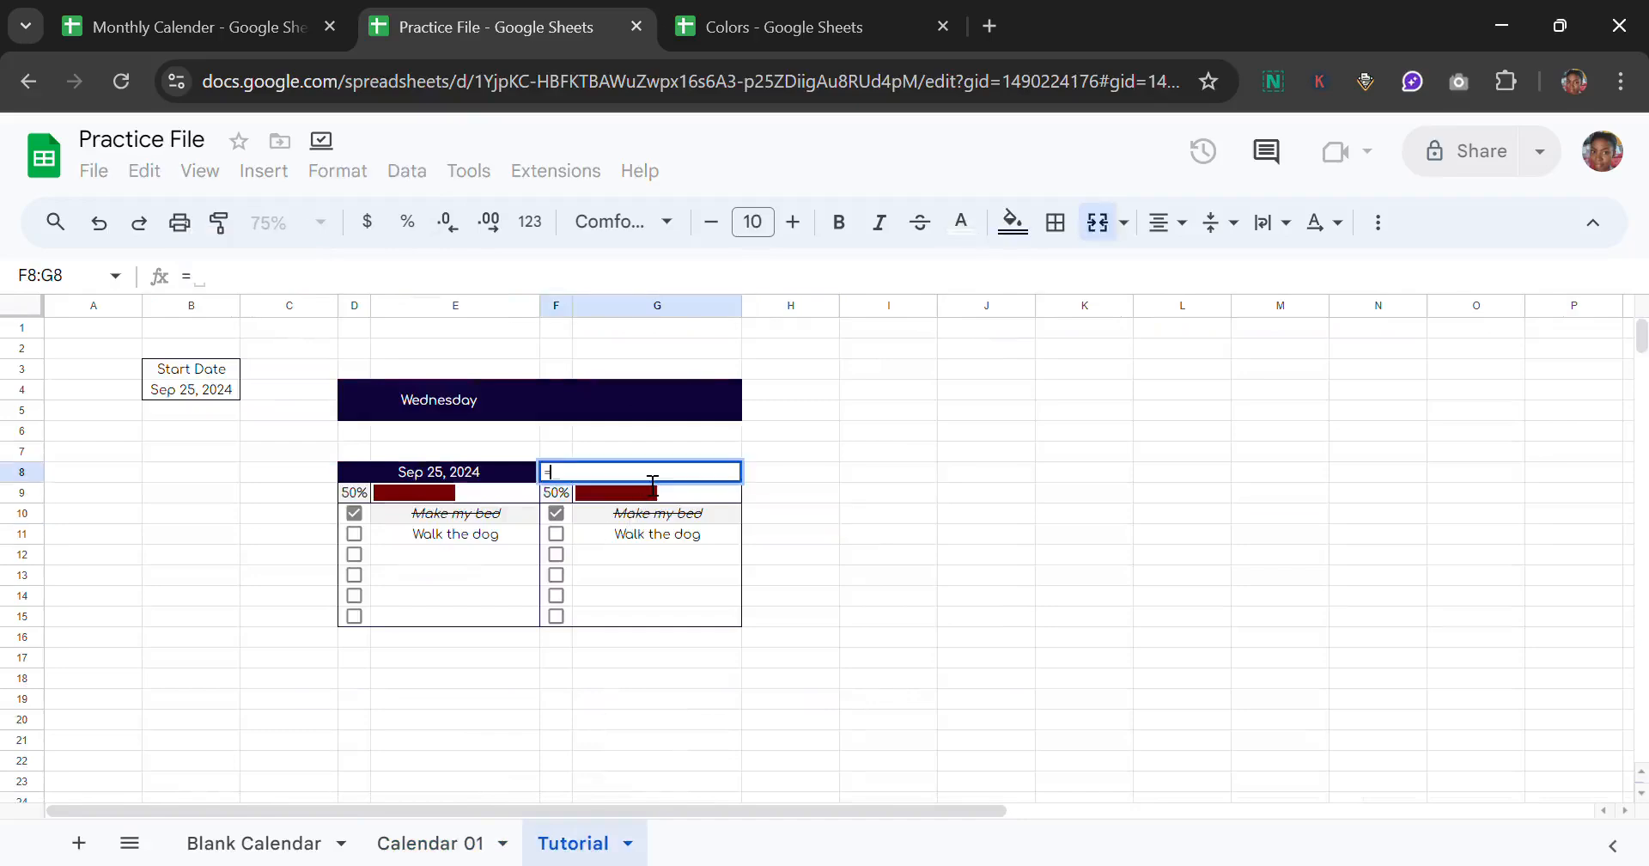
pyautogui.hotkey('ctrl', 'v')
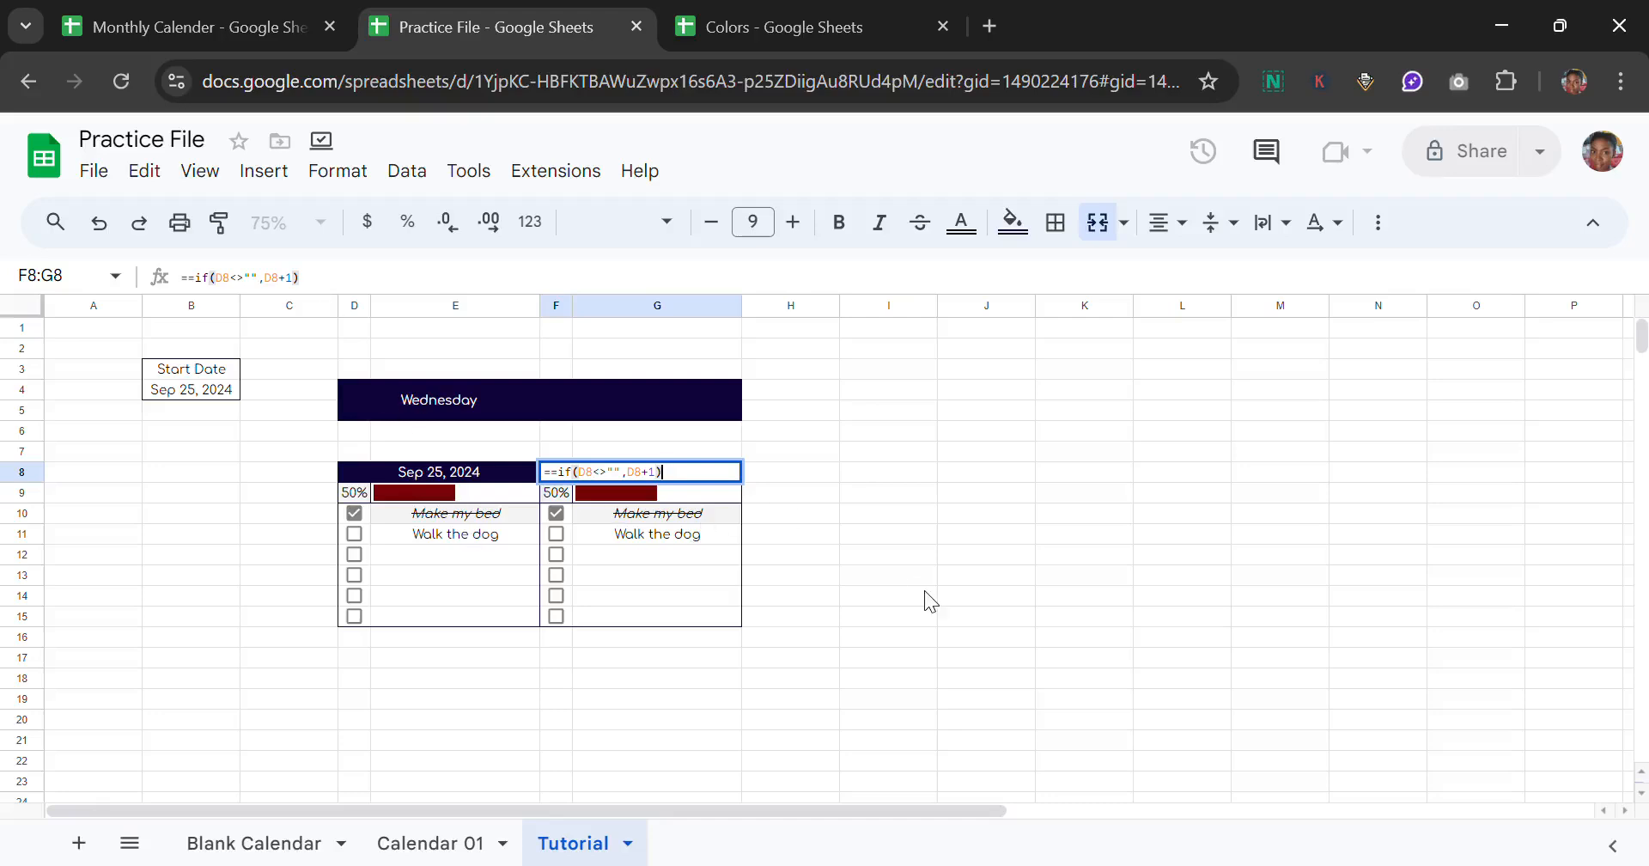
pyautogui.click(734, 486)
pyautogui.press('Return')
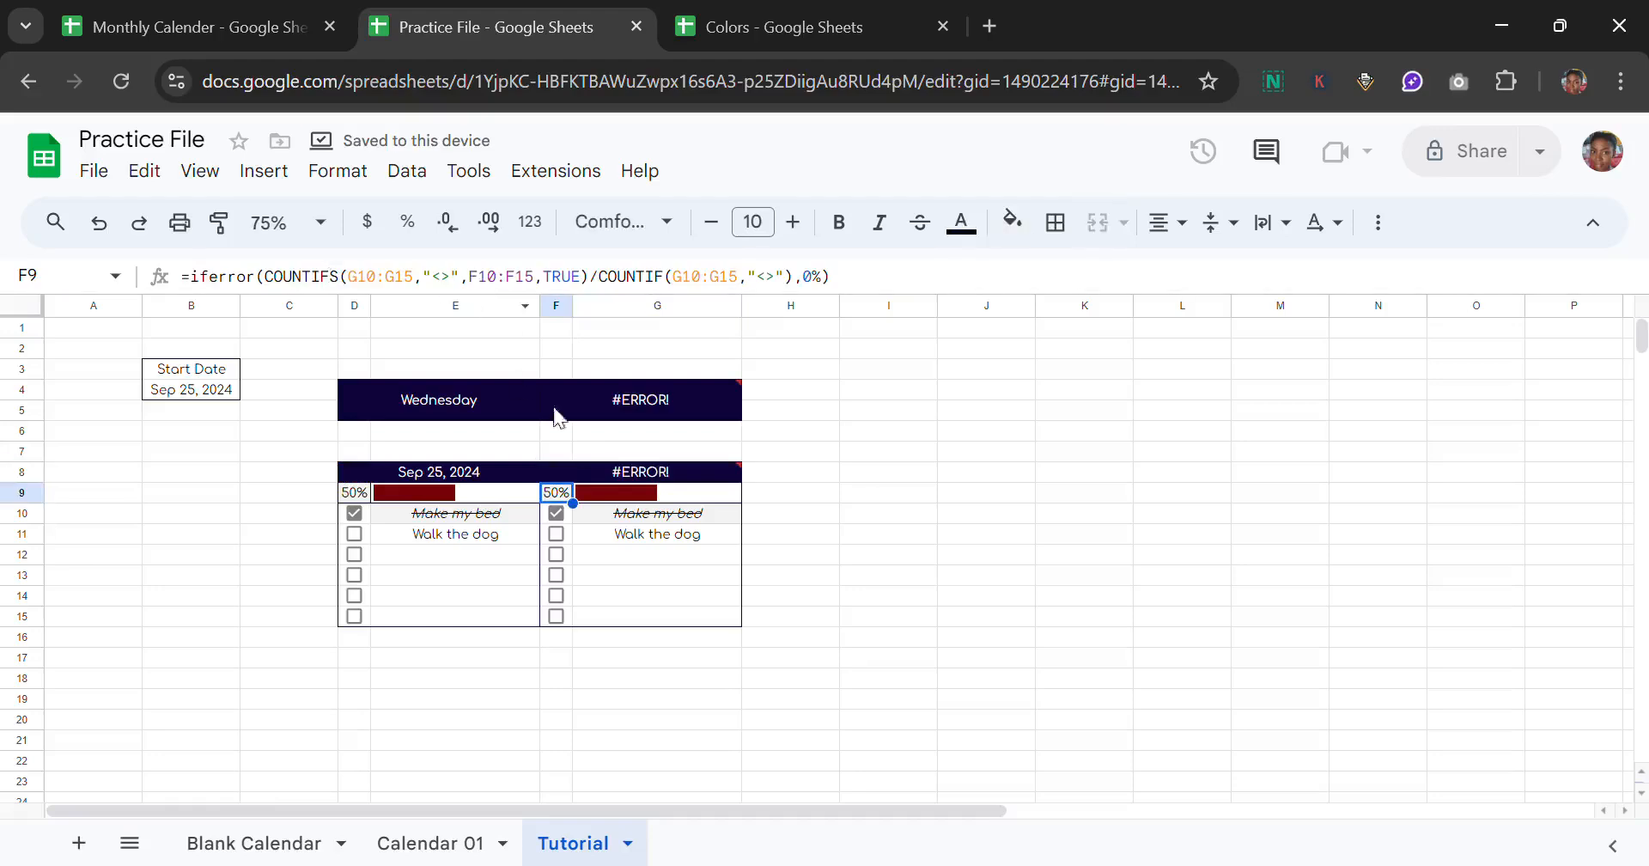
# Step: Remove the duplicate equals sign from the formula in F8:G8, making it =if(D8<>"",D8+1)
pyautogui.click(619, 474)
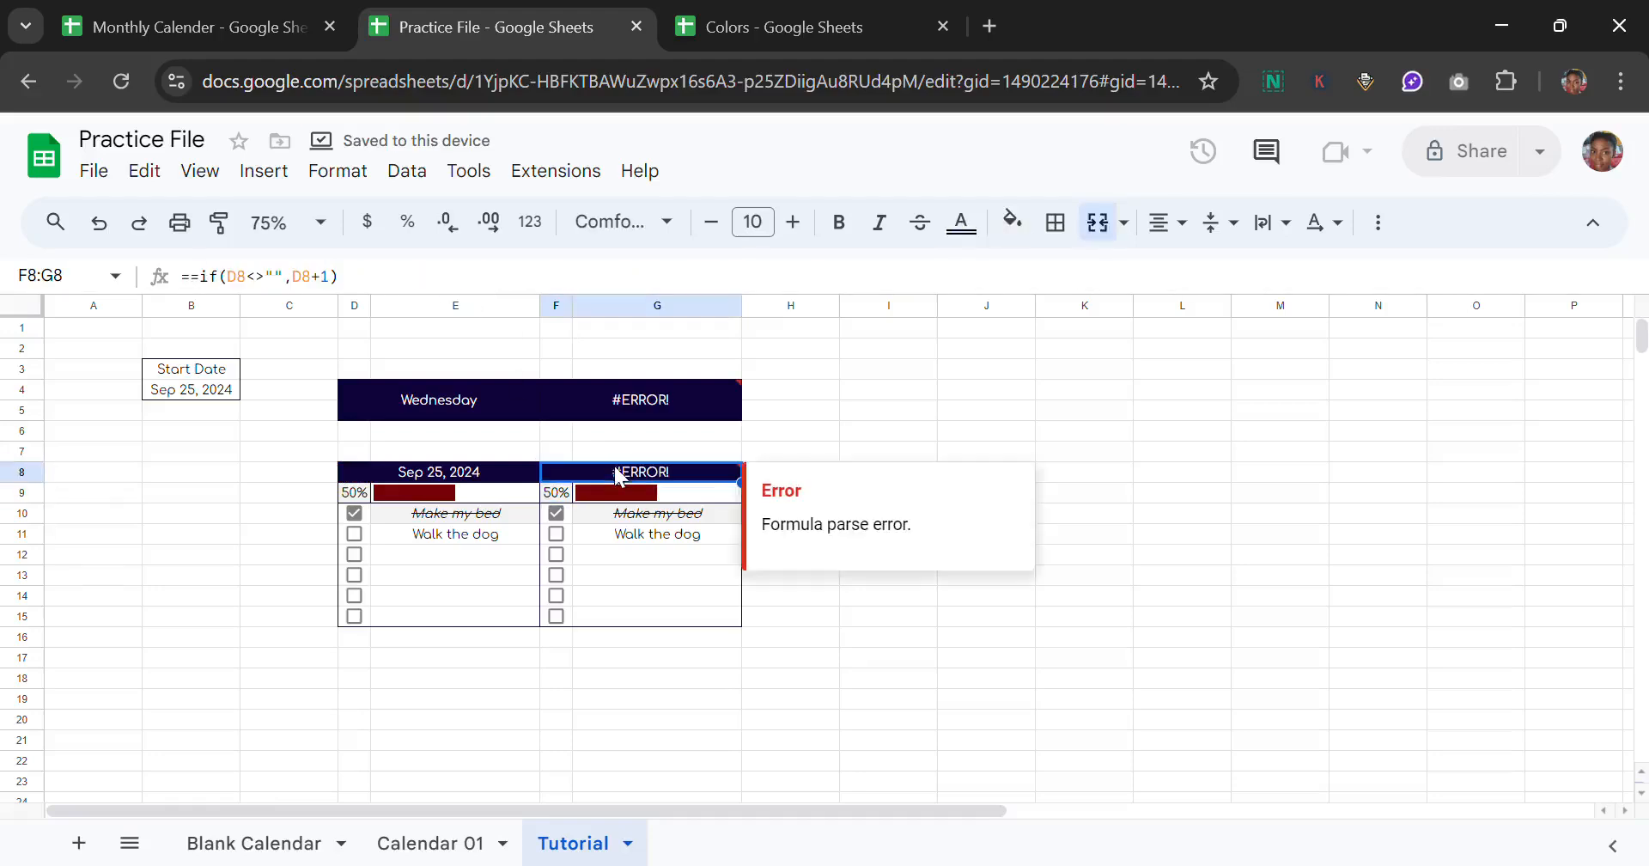
pyautogui.click(200, 278)
pyautogui.press('BackSpace')
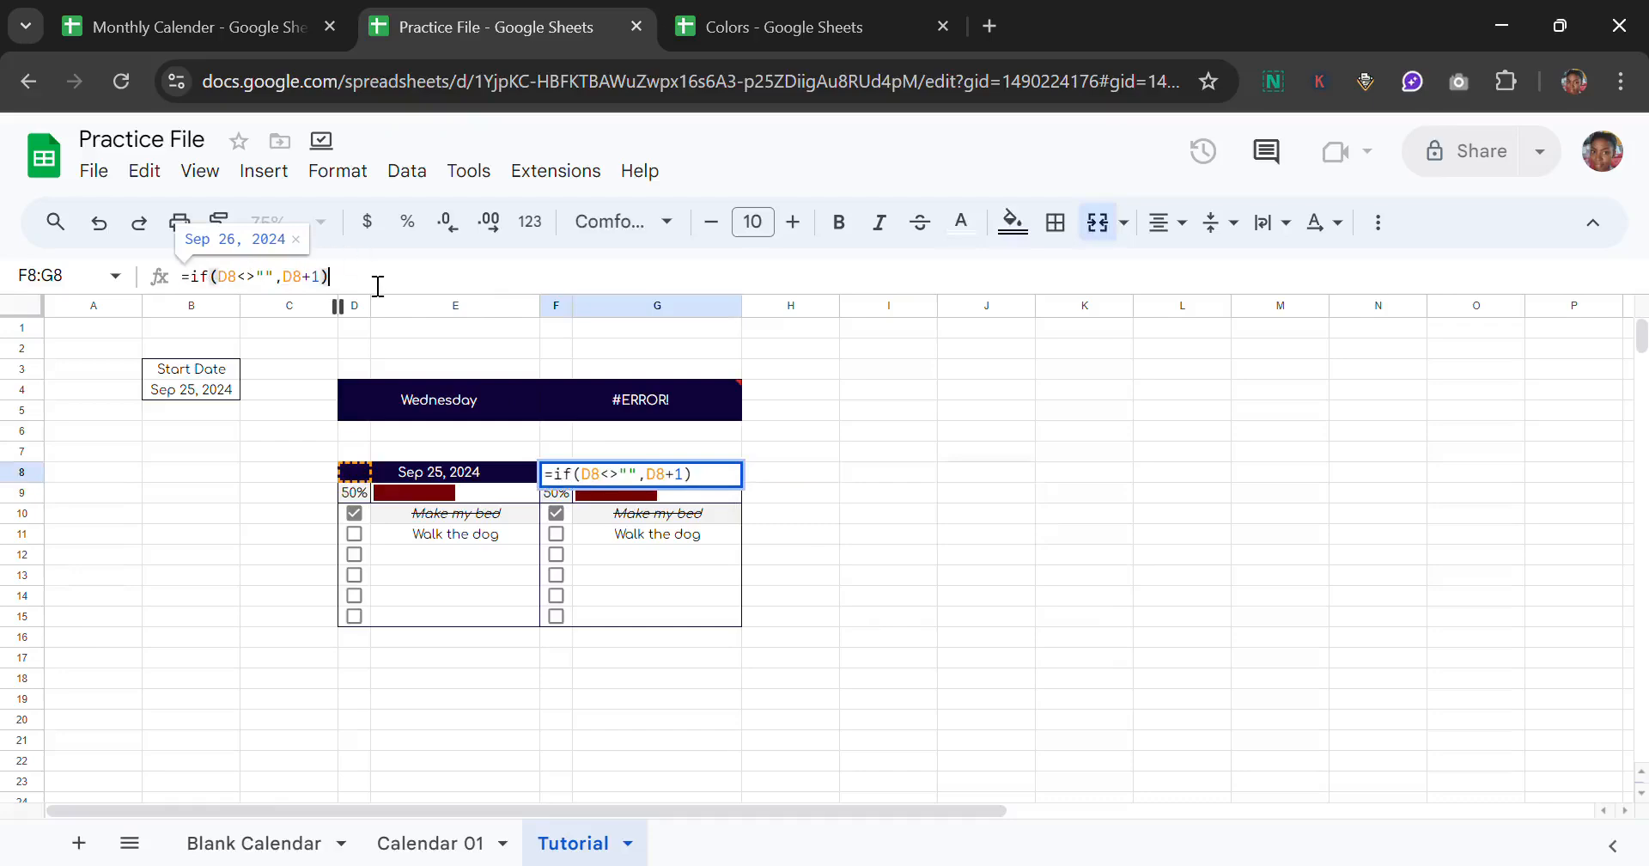
pyautogui.press('Return')
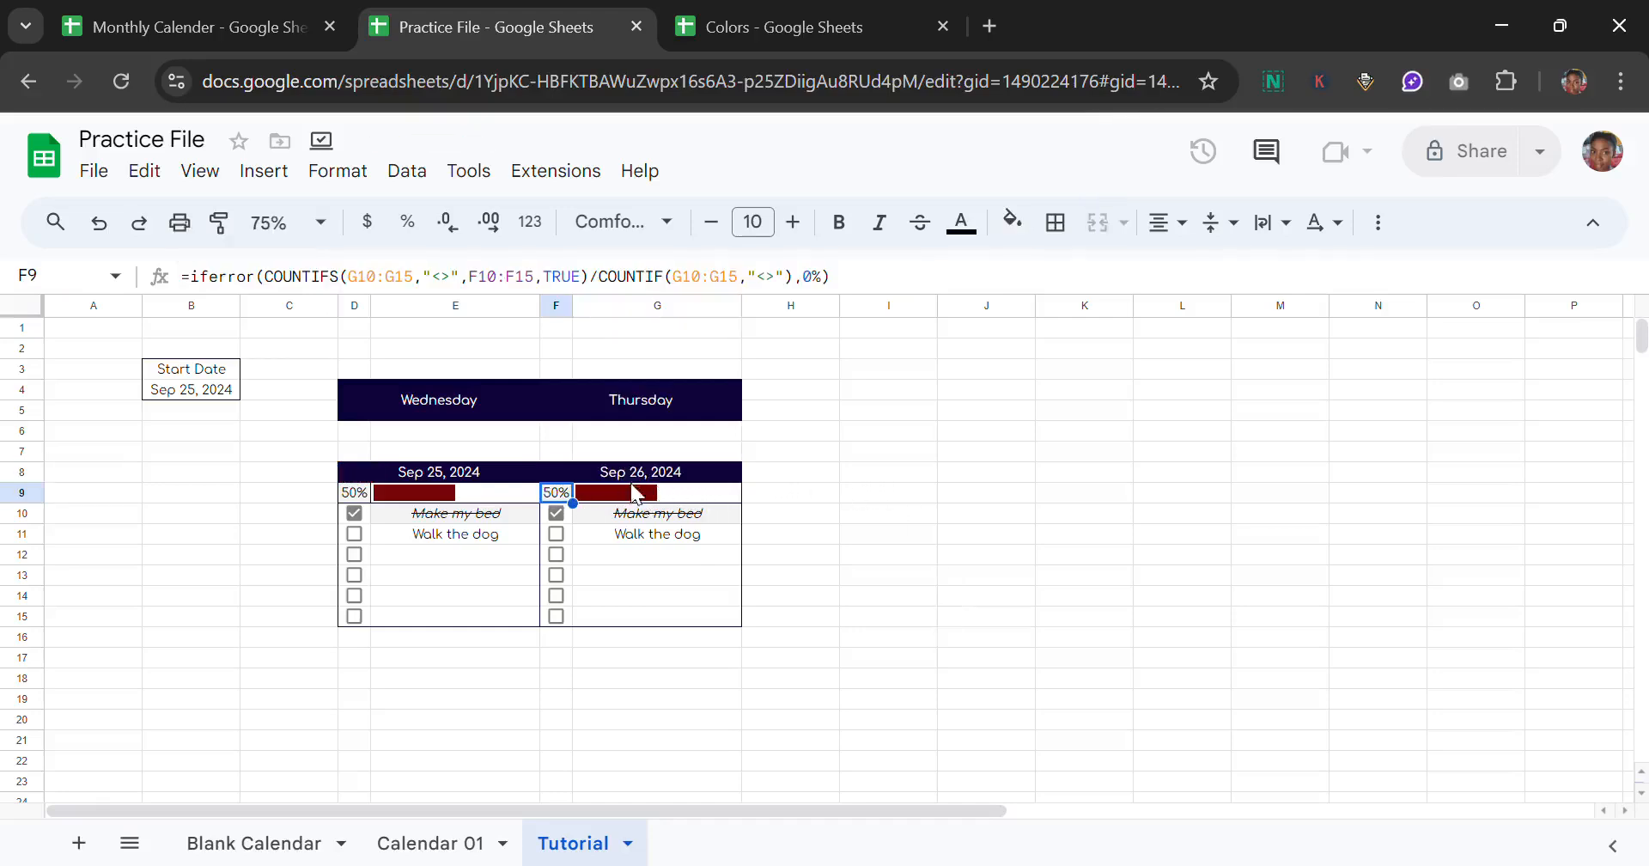
# Step: Change the start date in B4 to Sep 27, 2024 using the date picker
pyautogui.click(221, 393)
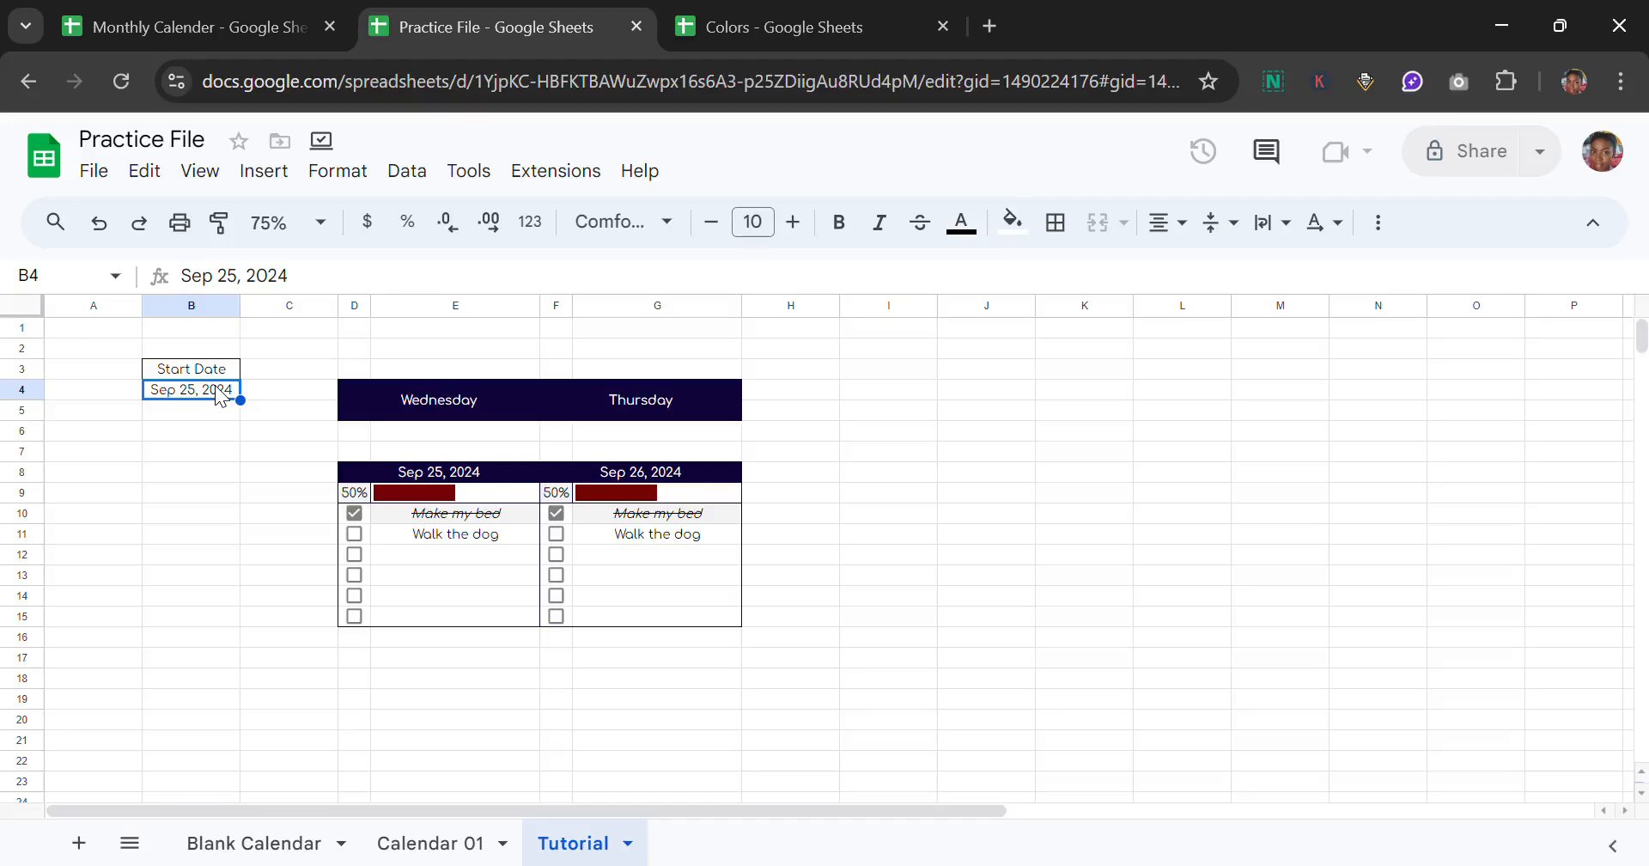
pyautogui.doubleClick(221, 393)
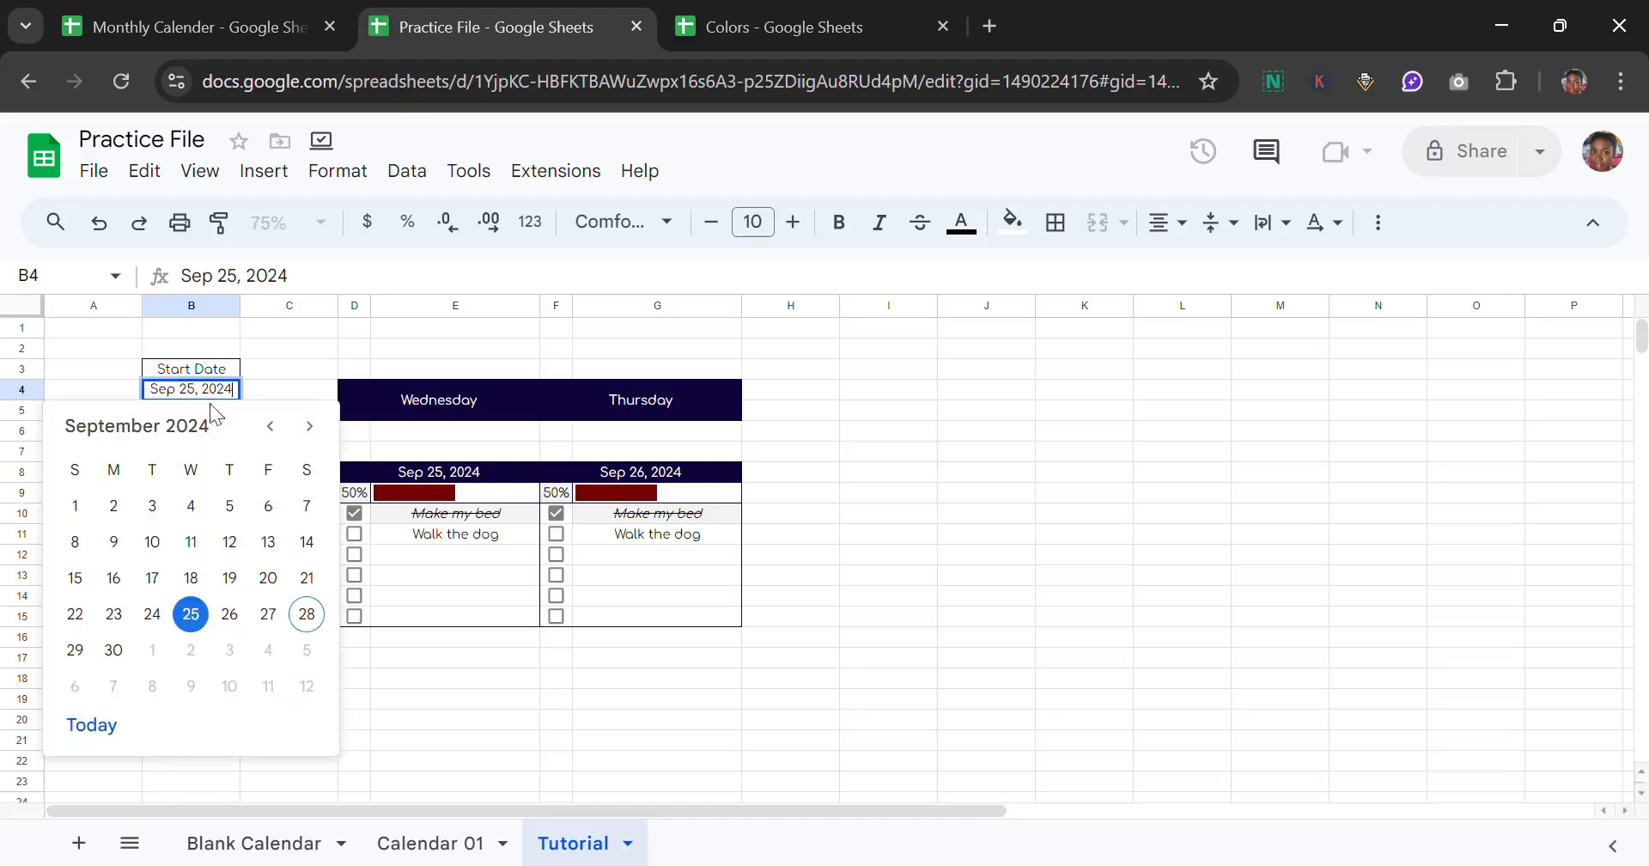
pyautogui.click(272, 621)
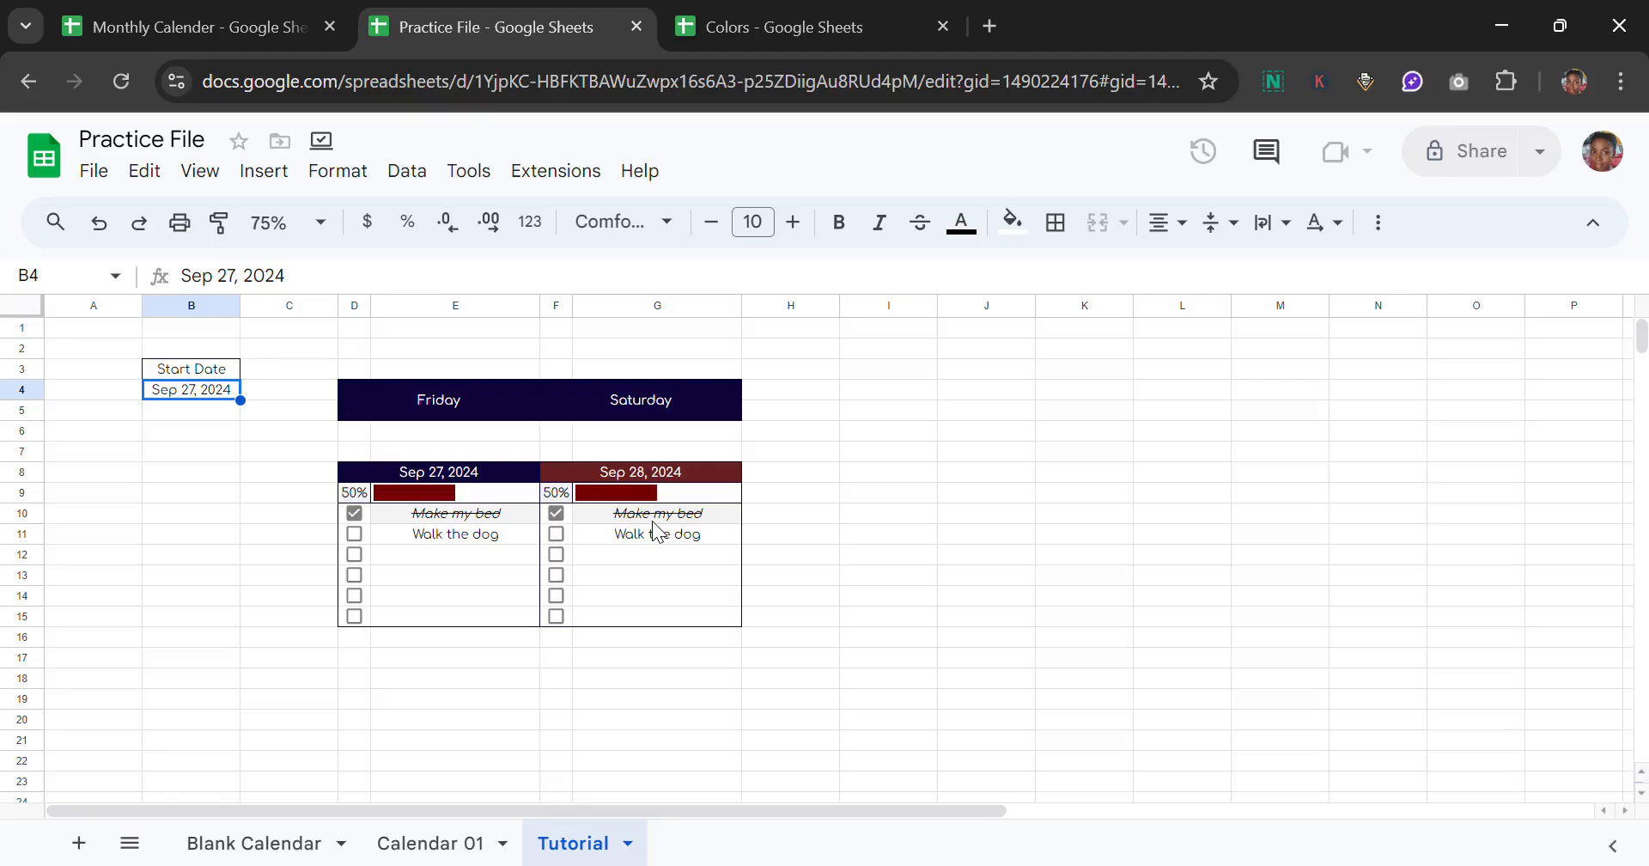
# Step: Try to select and copy the second day's columns F:G
pyautogui.click(557, 307)
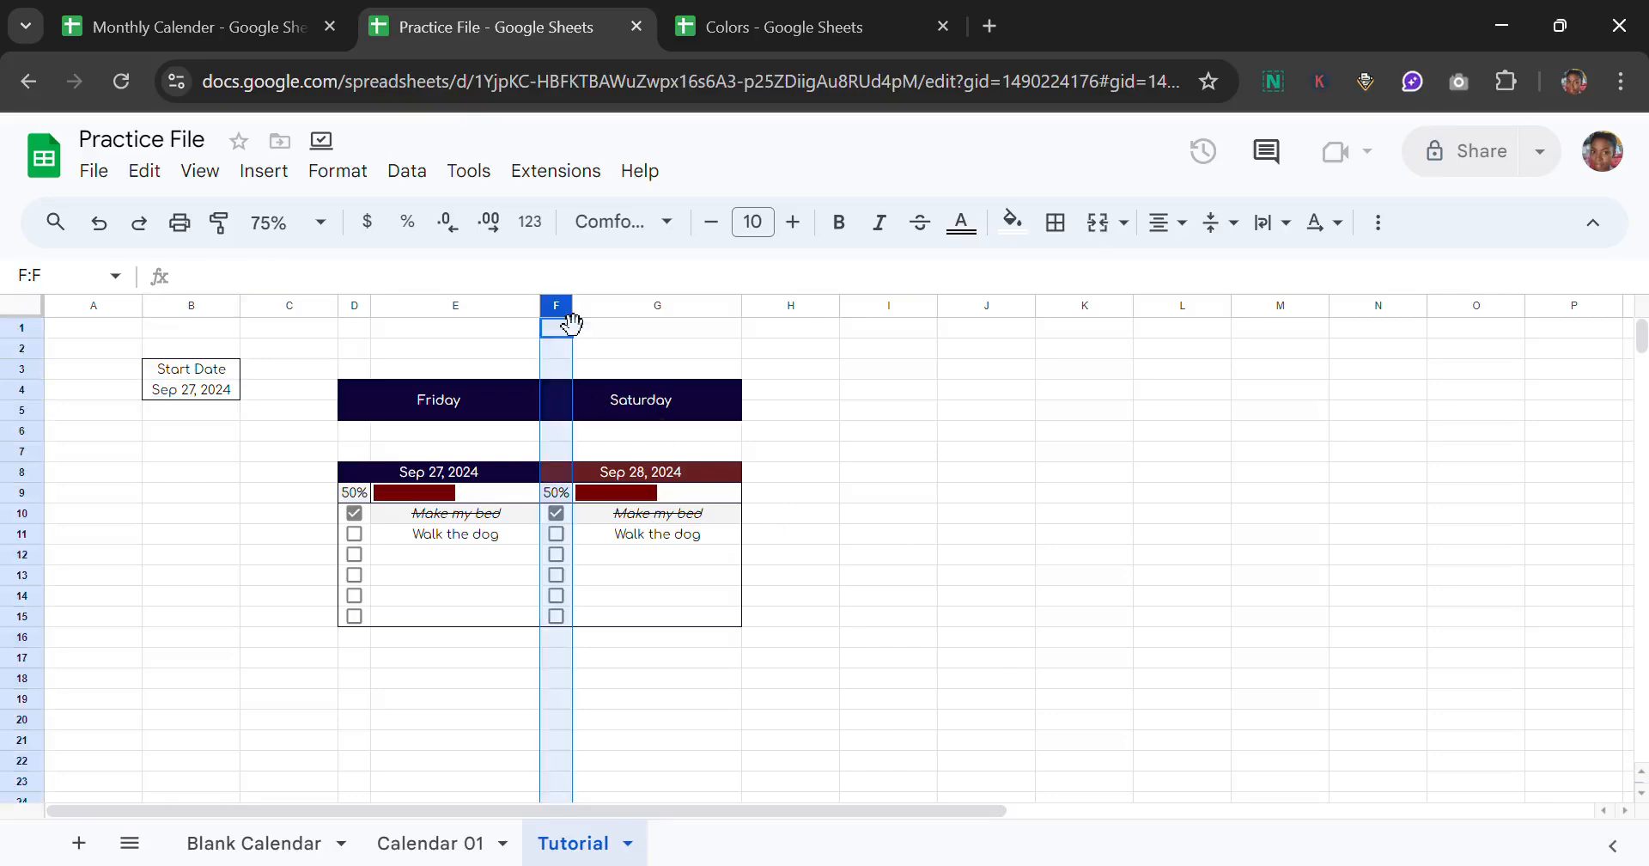
pyautogui.moveTo(554, 322)
pyautogui.mouseDown()
pyautogui.moveTo(610, 327)
pyautogui.moveTo(573, 324)
pyautogui.mouseUp()
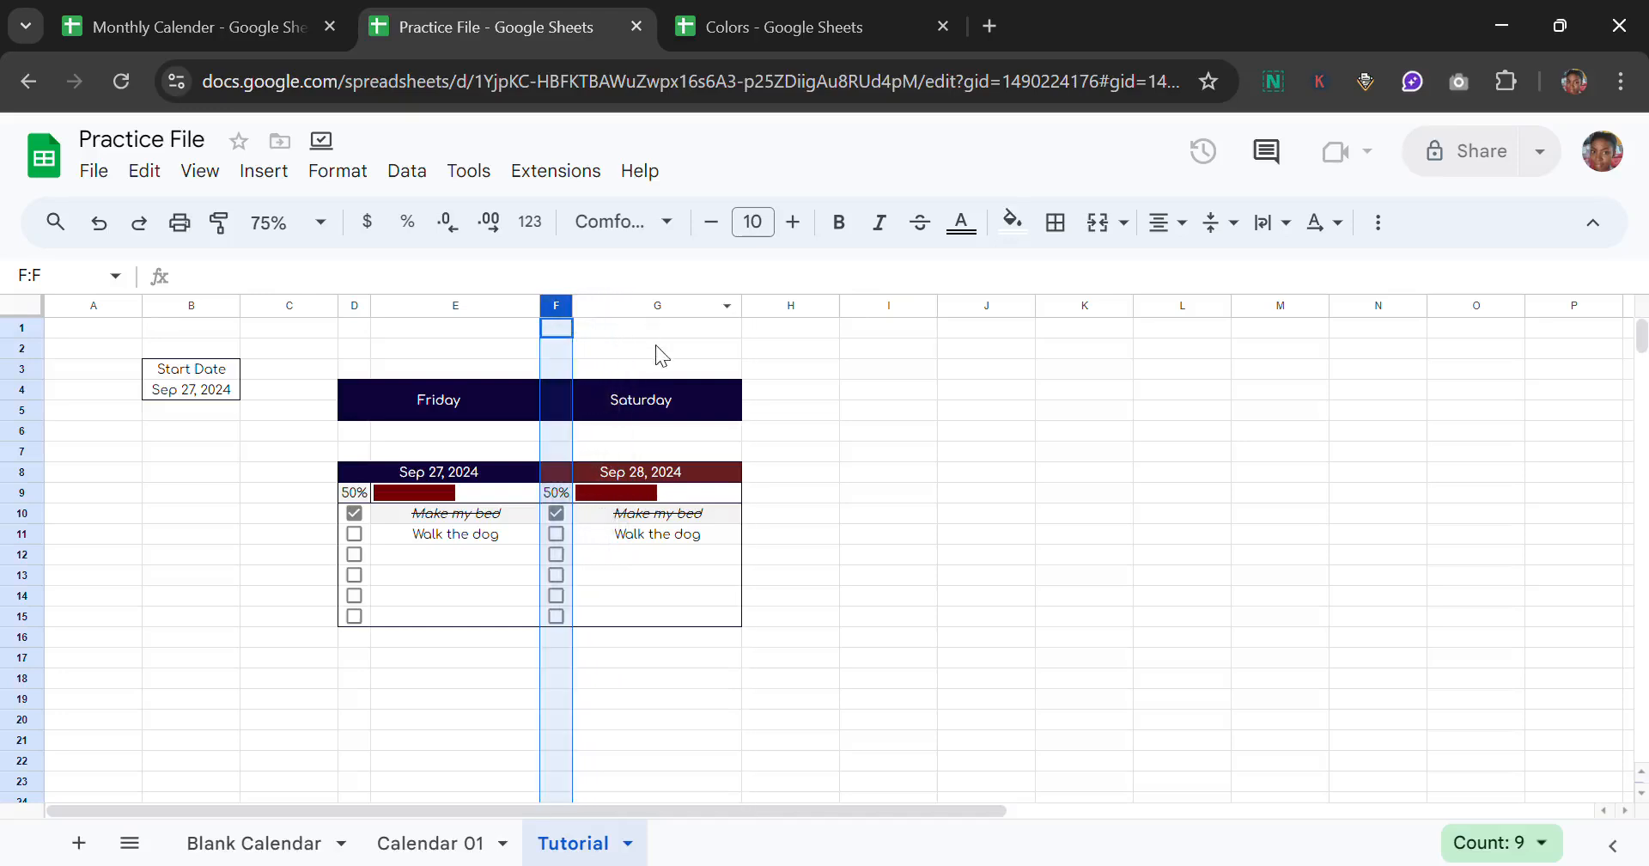
pyautogui.click(658, 346)
pyautogui.click(565, 309)
pyautogui.click(569, 312)
pyautogui.hotkey('ctrl', 'c')
pyautogui.moveTo(873, 430); pyautogui.dragTo(621, 327)
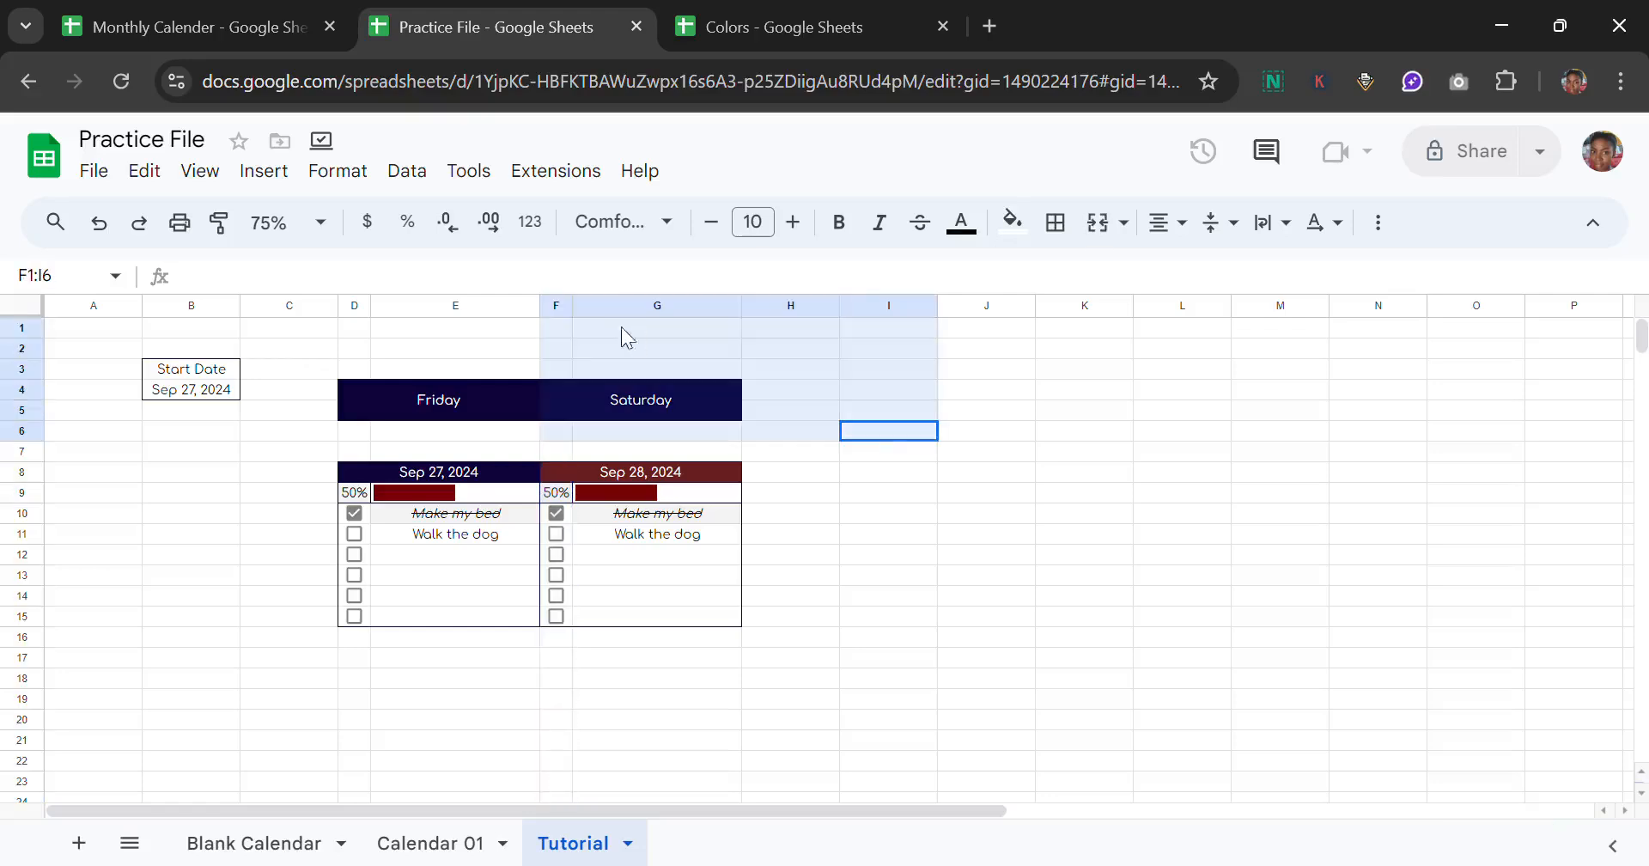
# Step: Try to extend the column F selection across to column G
pyautogui.click(564, 305)
pyautogui.click(569, 307)
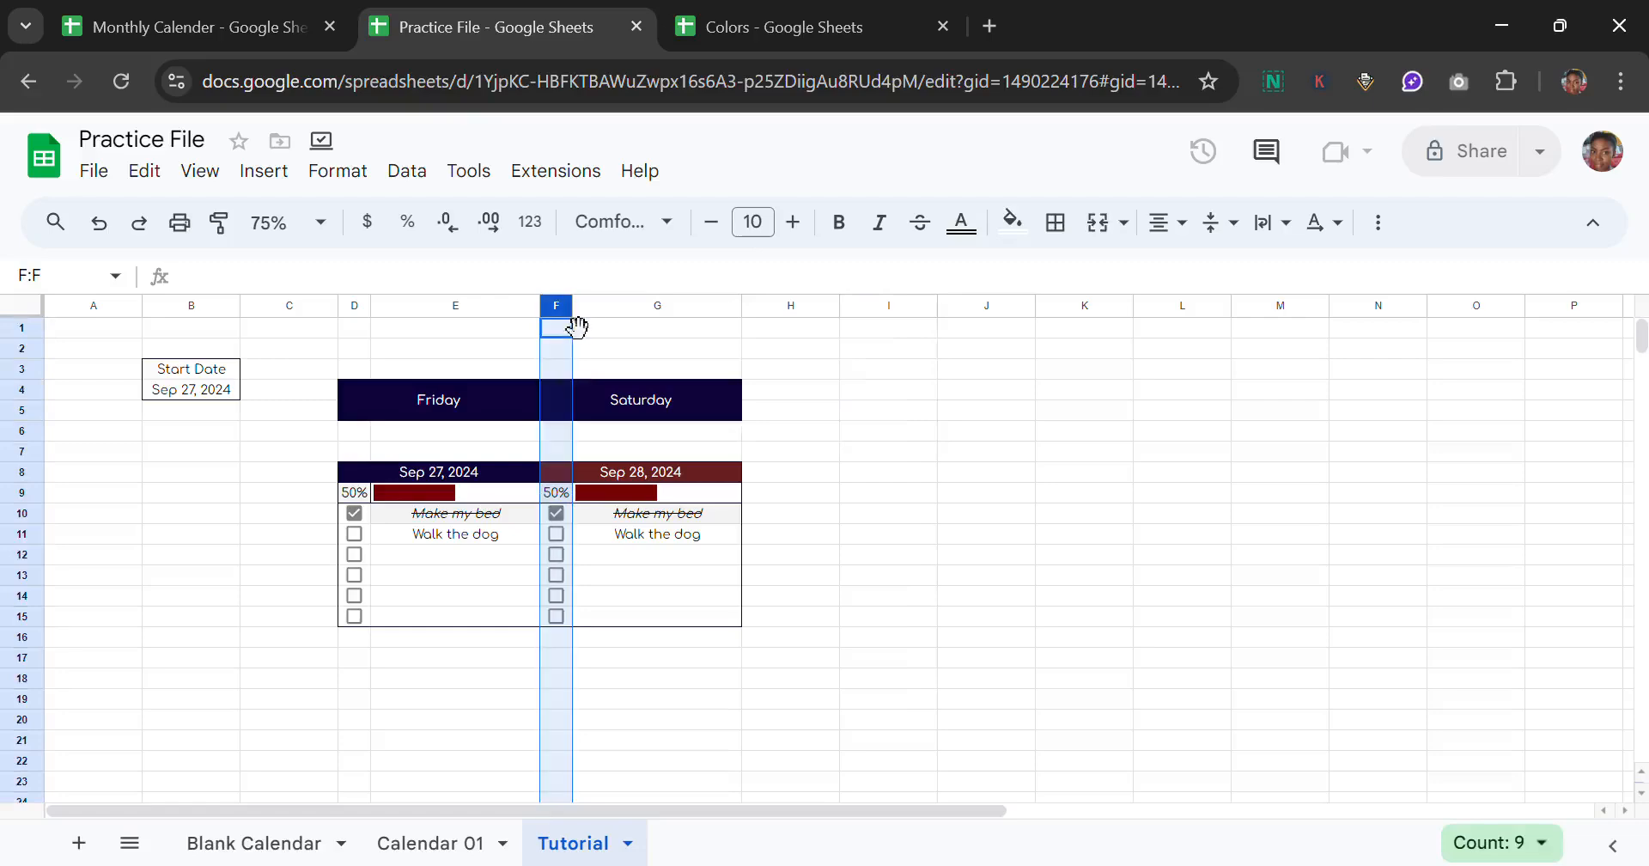
pyautogui.moveTo(578, 324); pyautogui.dragTo(577, 329)
pyautogui.hotkey('ctrl', 'shift', 'Right')
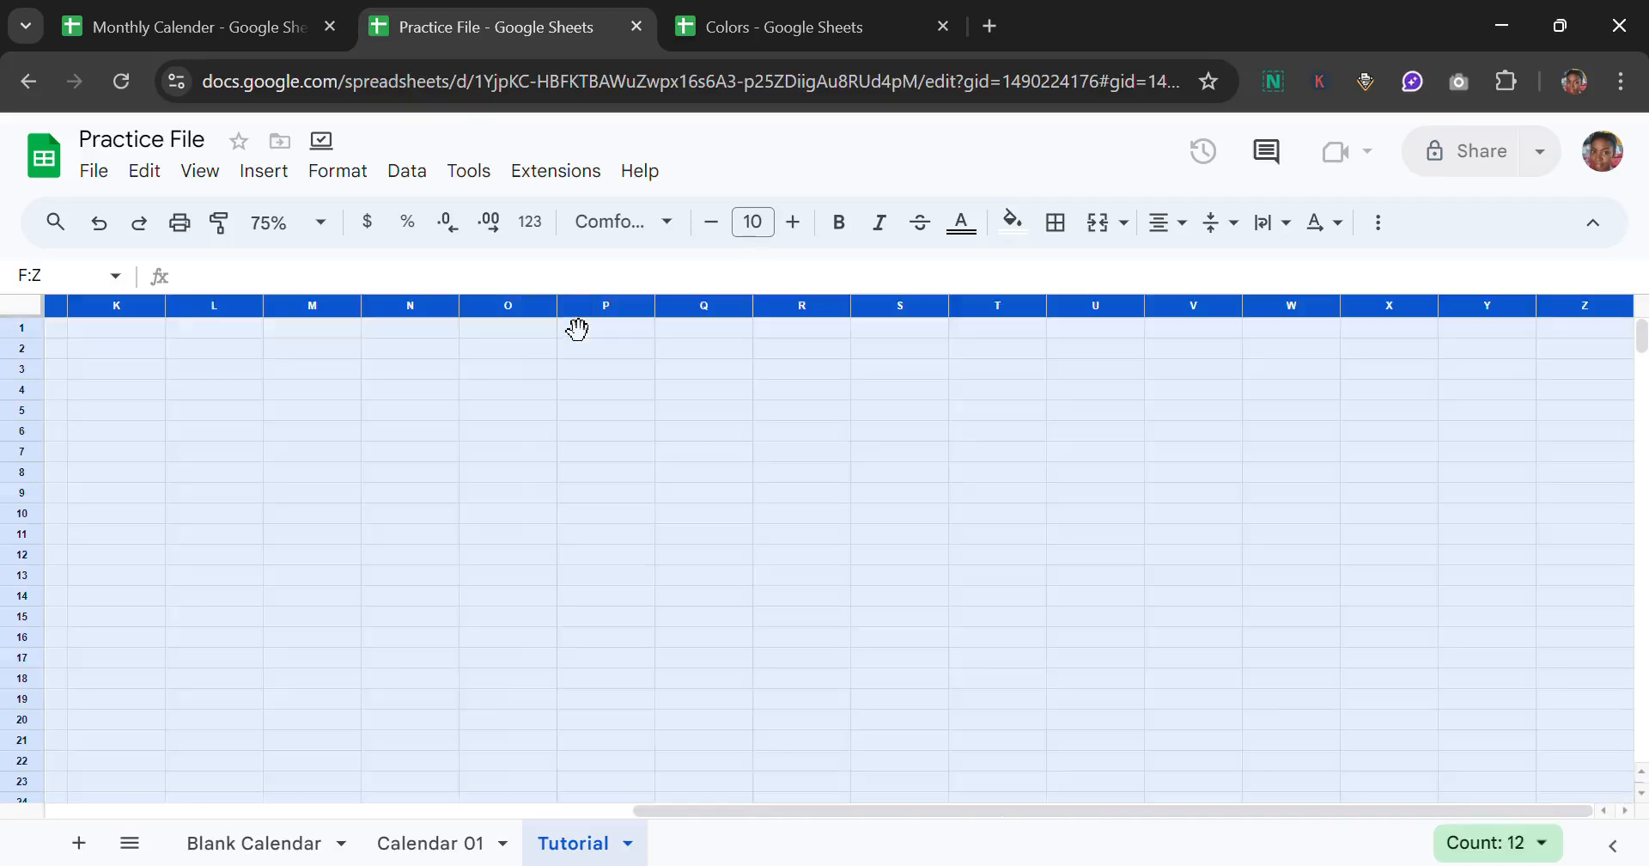
pyautogui.hotkey('ctrl', 'shift', 'Left')
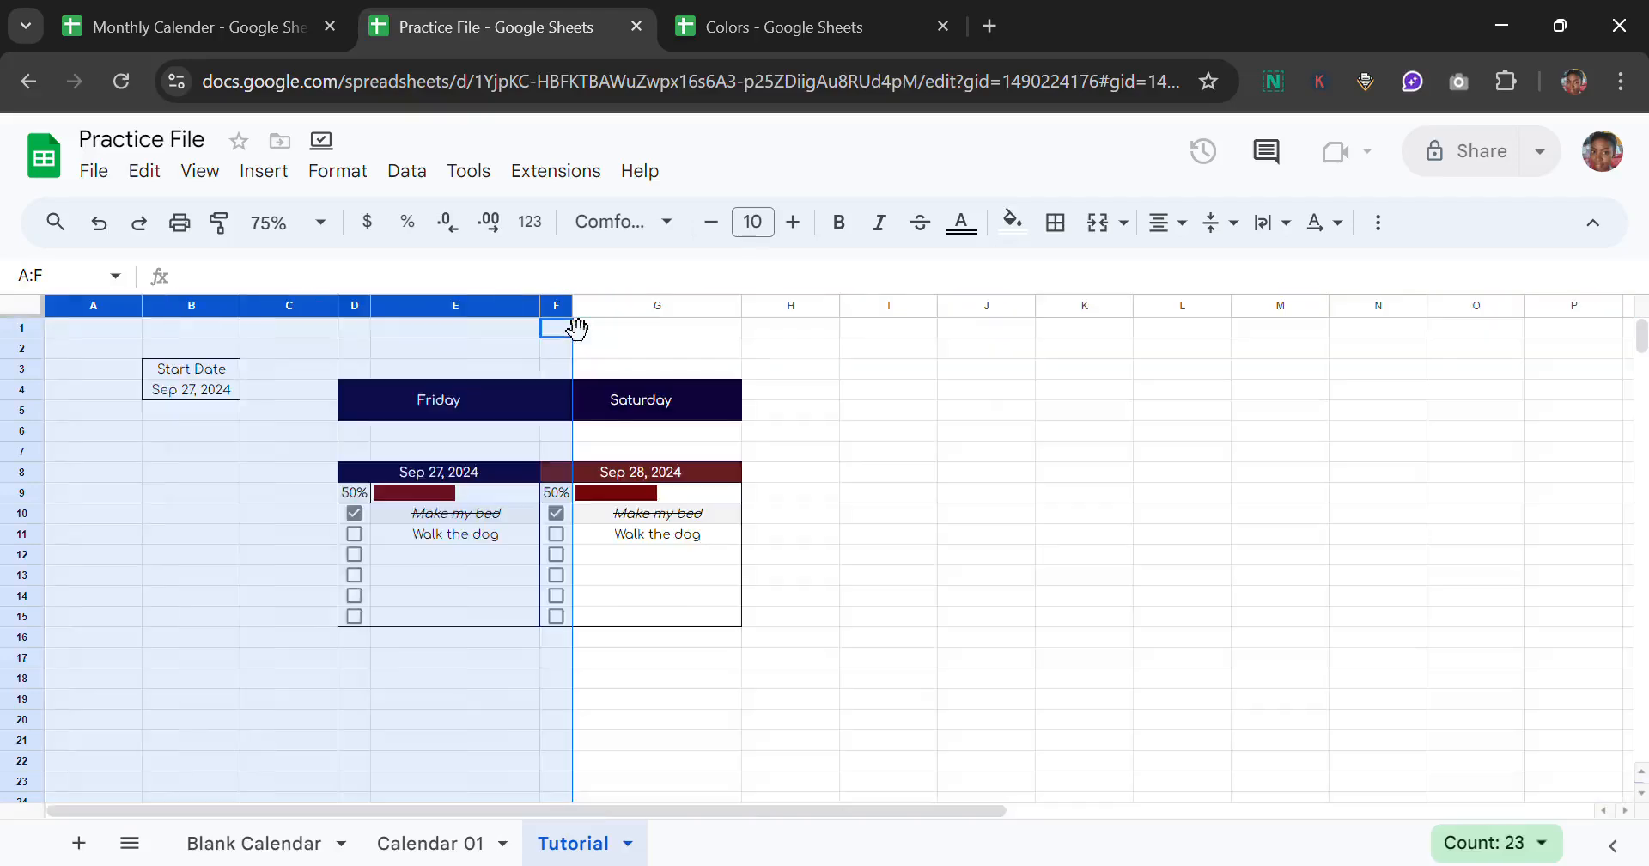
# Step: Copy column G on its own and try again to select column F together with it
pyautogui.click(663, 306)
pyautogui.hotkey('ctrl', 'c')
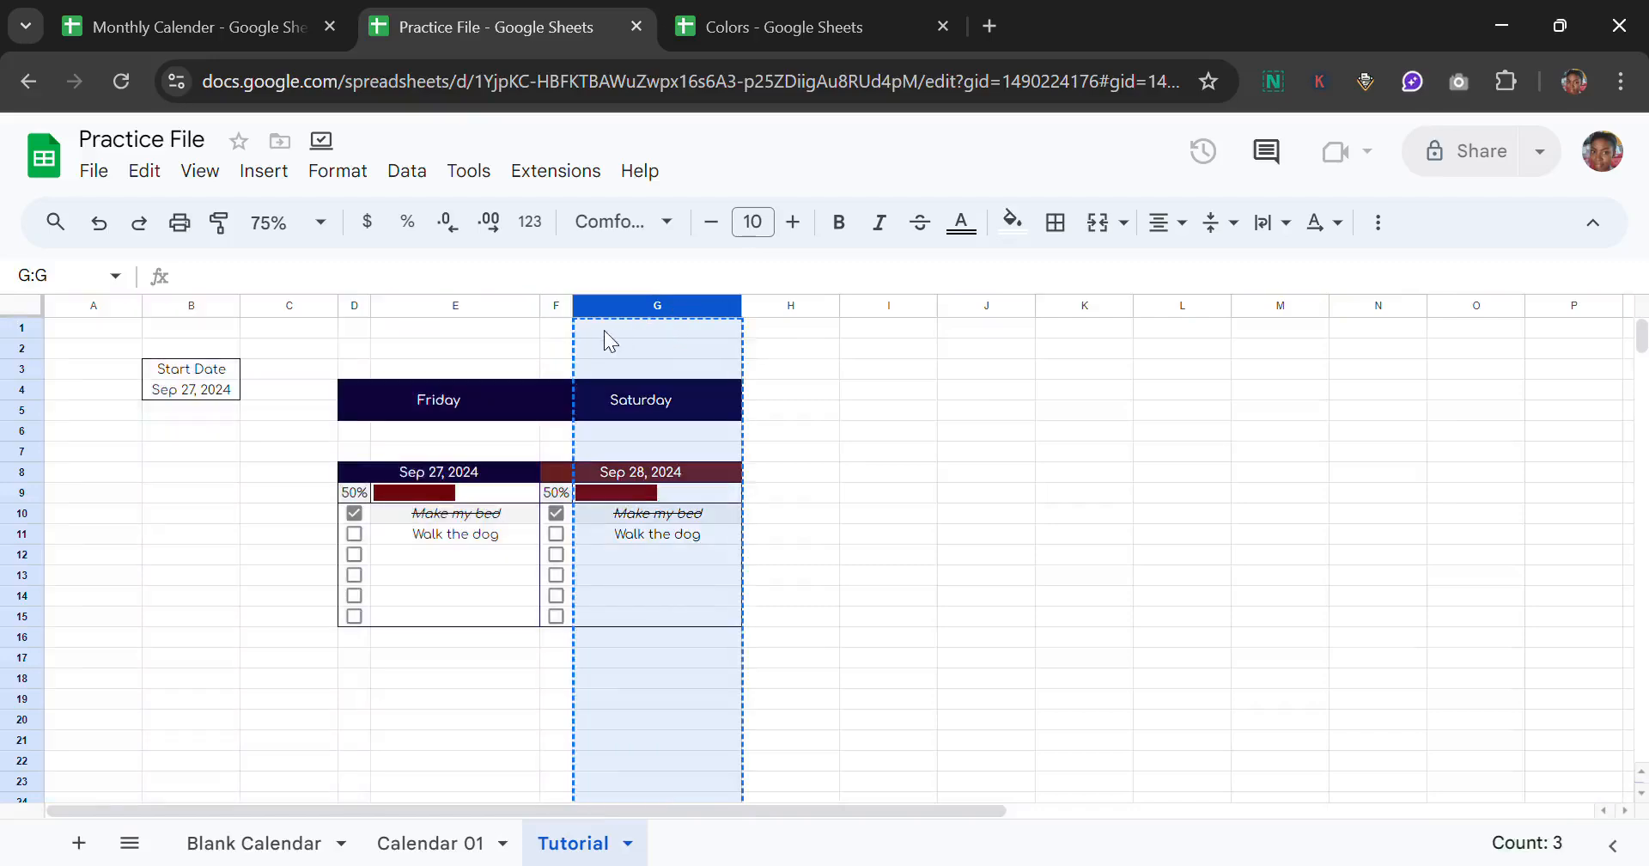
pyautogui.moveTo(573, 340); pyautogui.dragTo(569, 337)
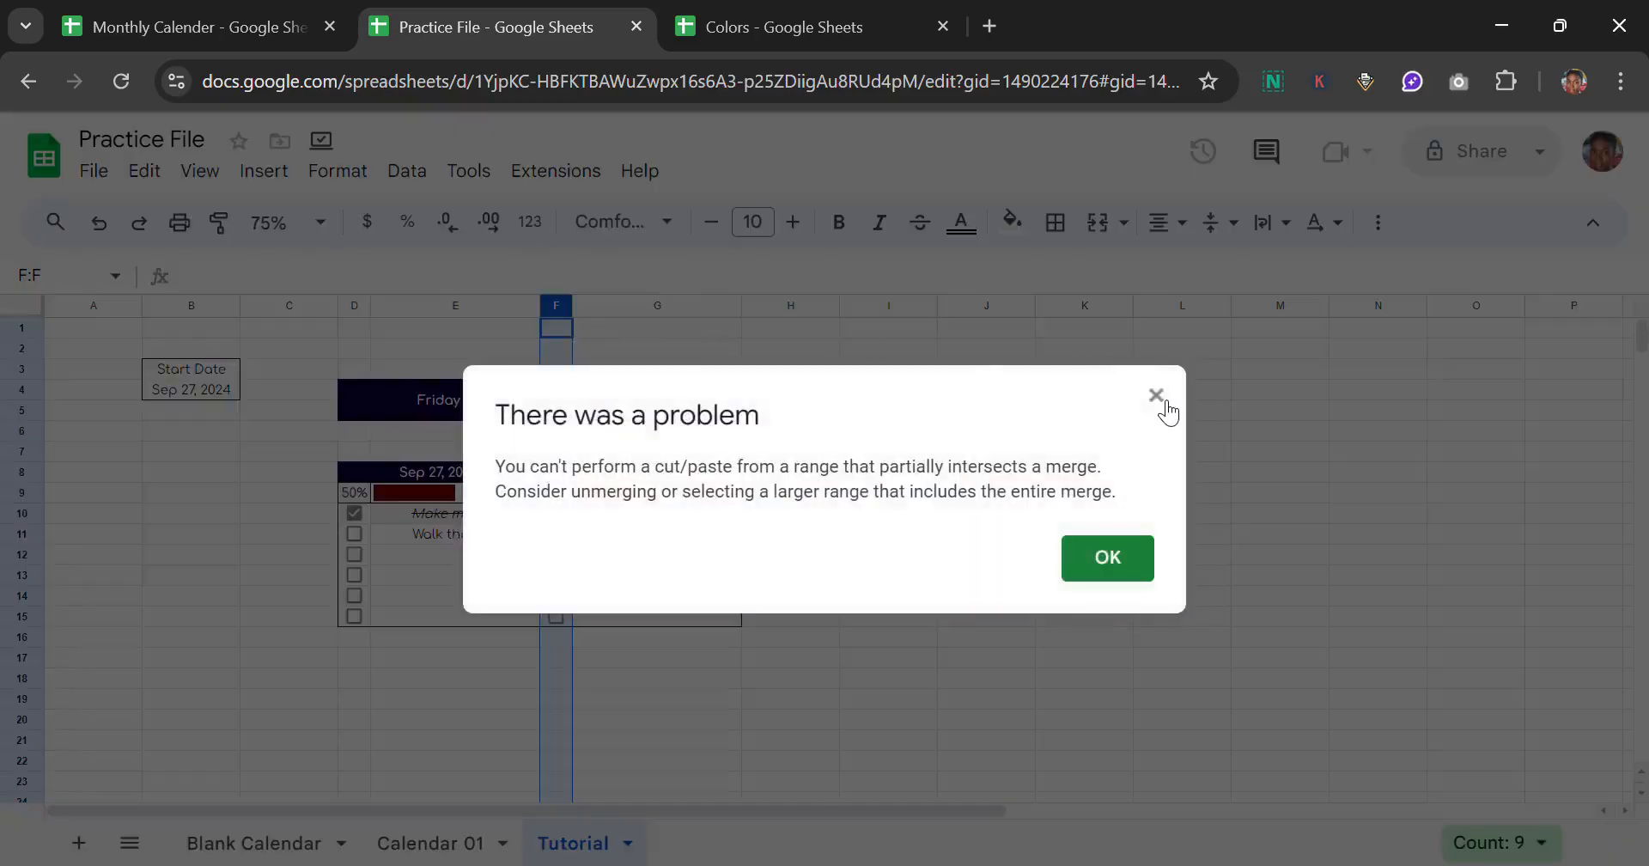
pyautogui.click(1157, 396)
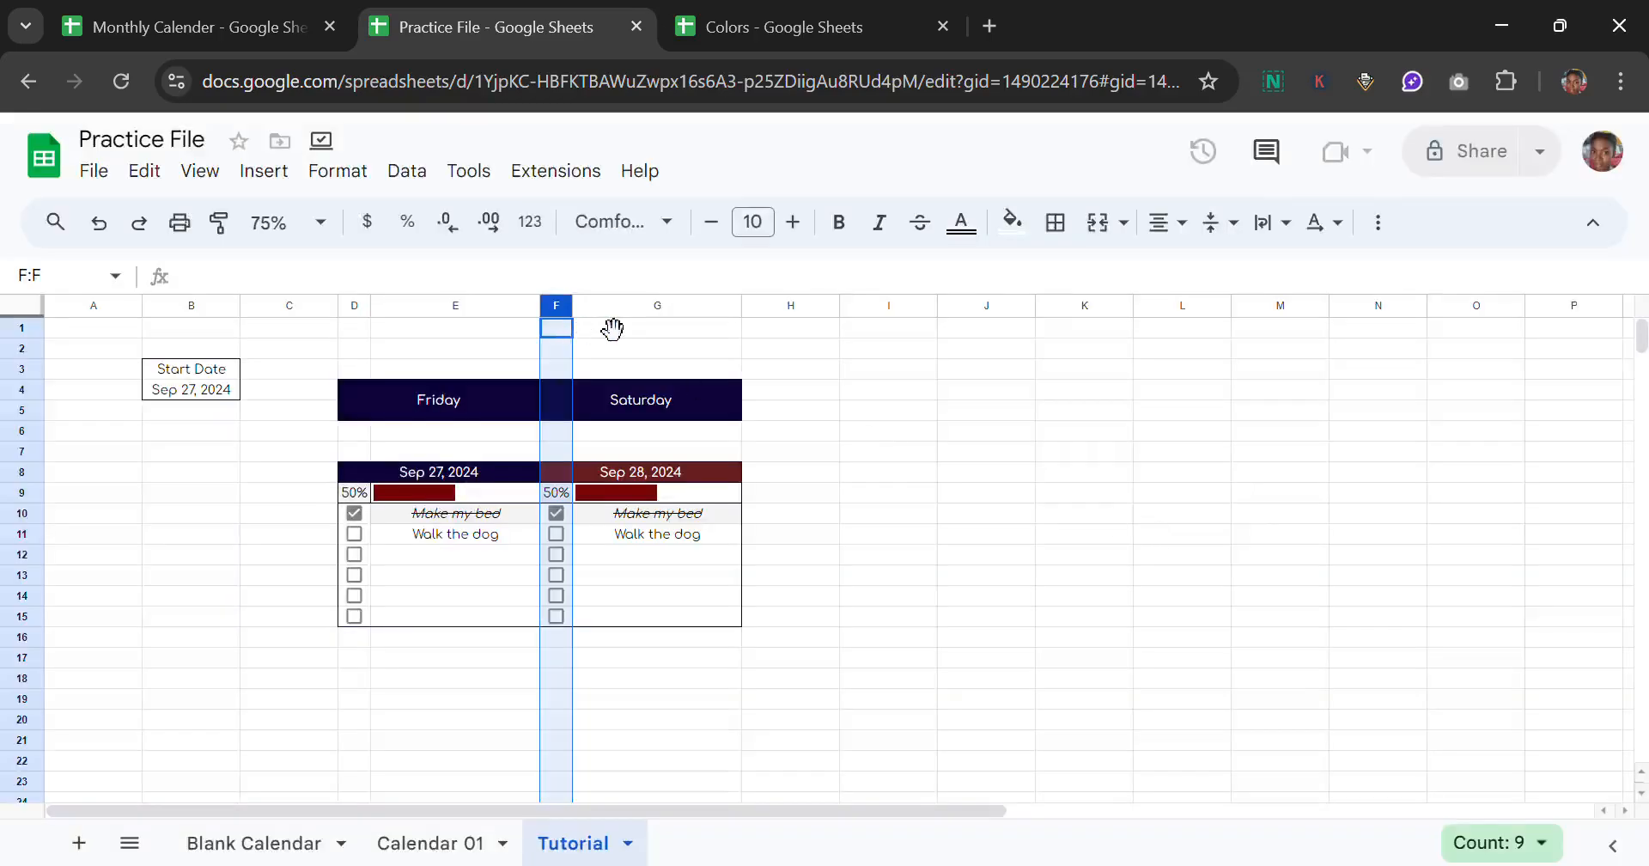
pyautogui.click(803, 370)
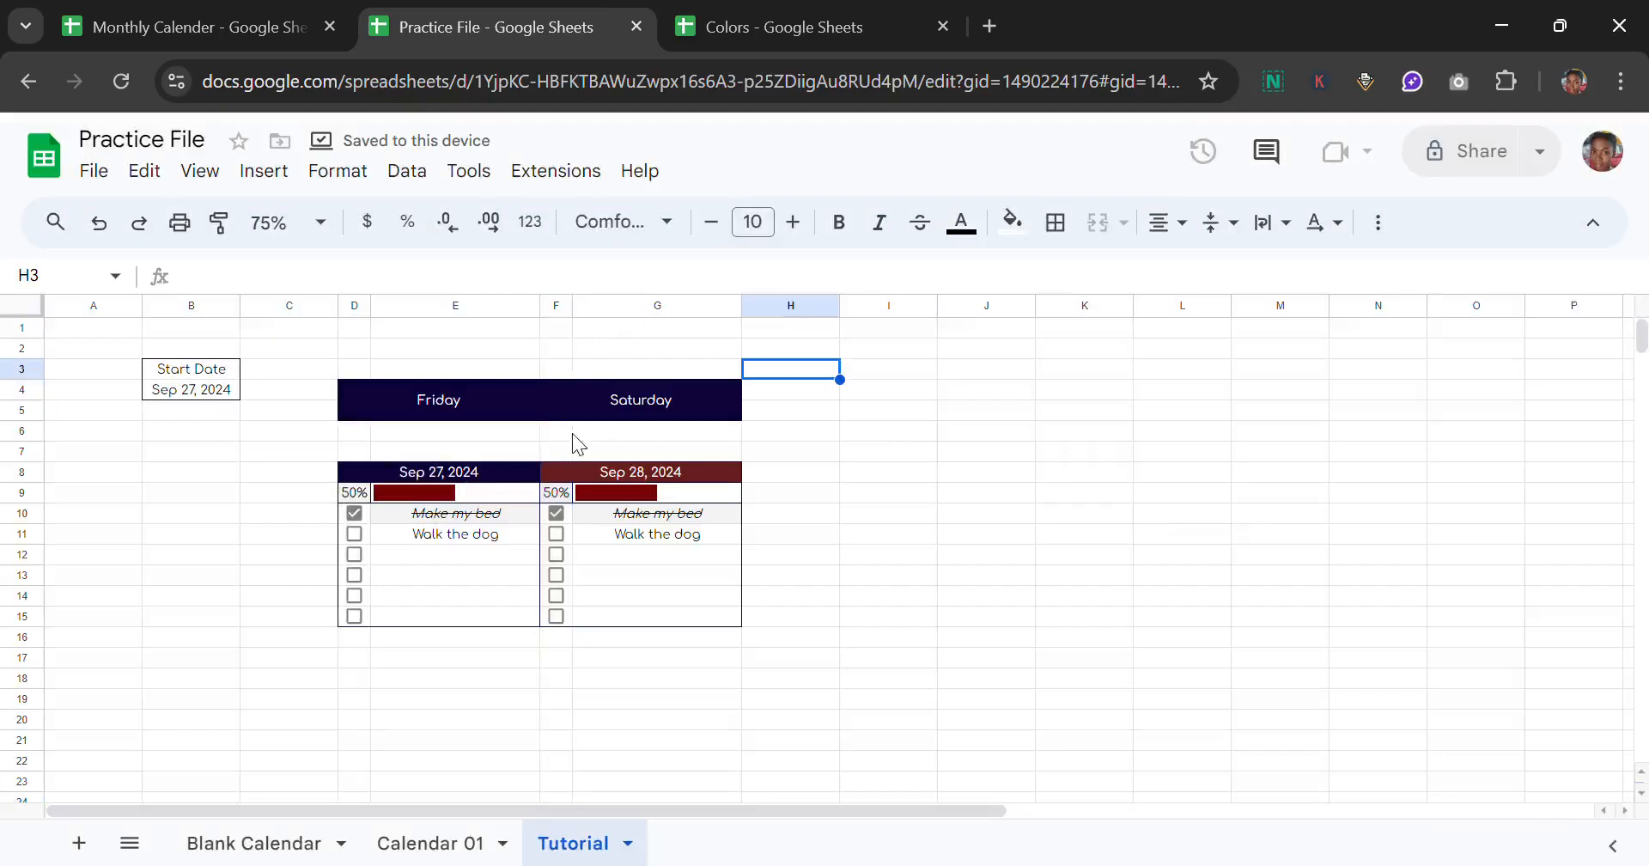
# Step: Select columns F and G, which hold the second day's block, for duplication
pyautogui.click(651, 310)
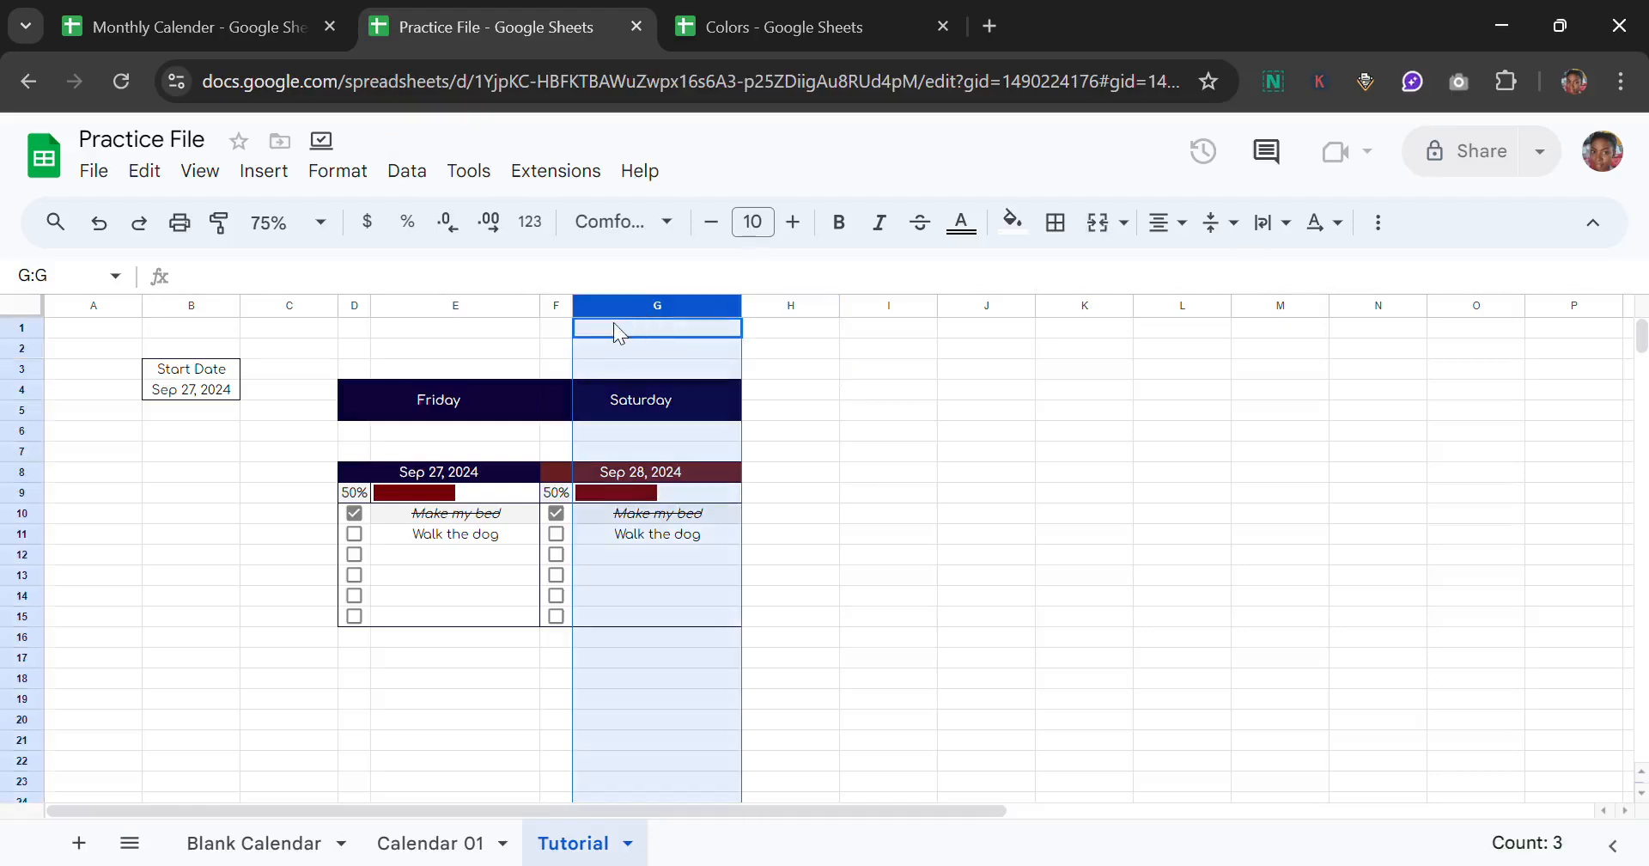
pyautogui.moveTo(617, 312)
pyautogui.mouseDown()
pyautogui.moveTo(589, 324)
pyautogui.moveTo(605, 321)
pyautogui.mouseUp()
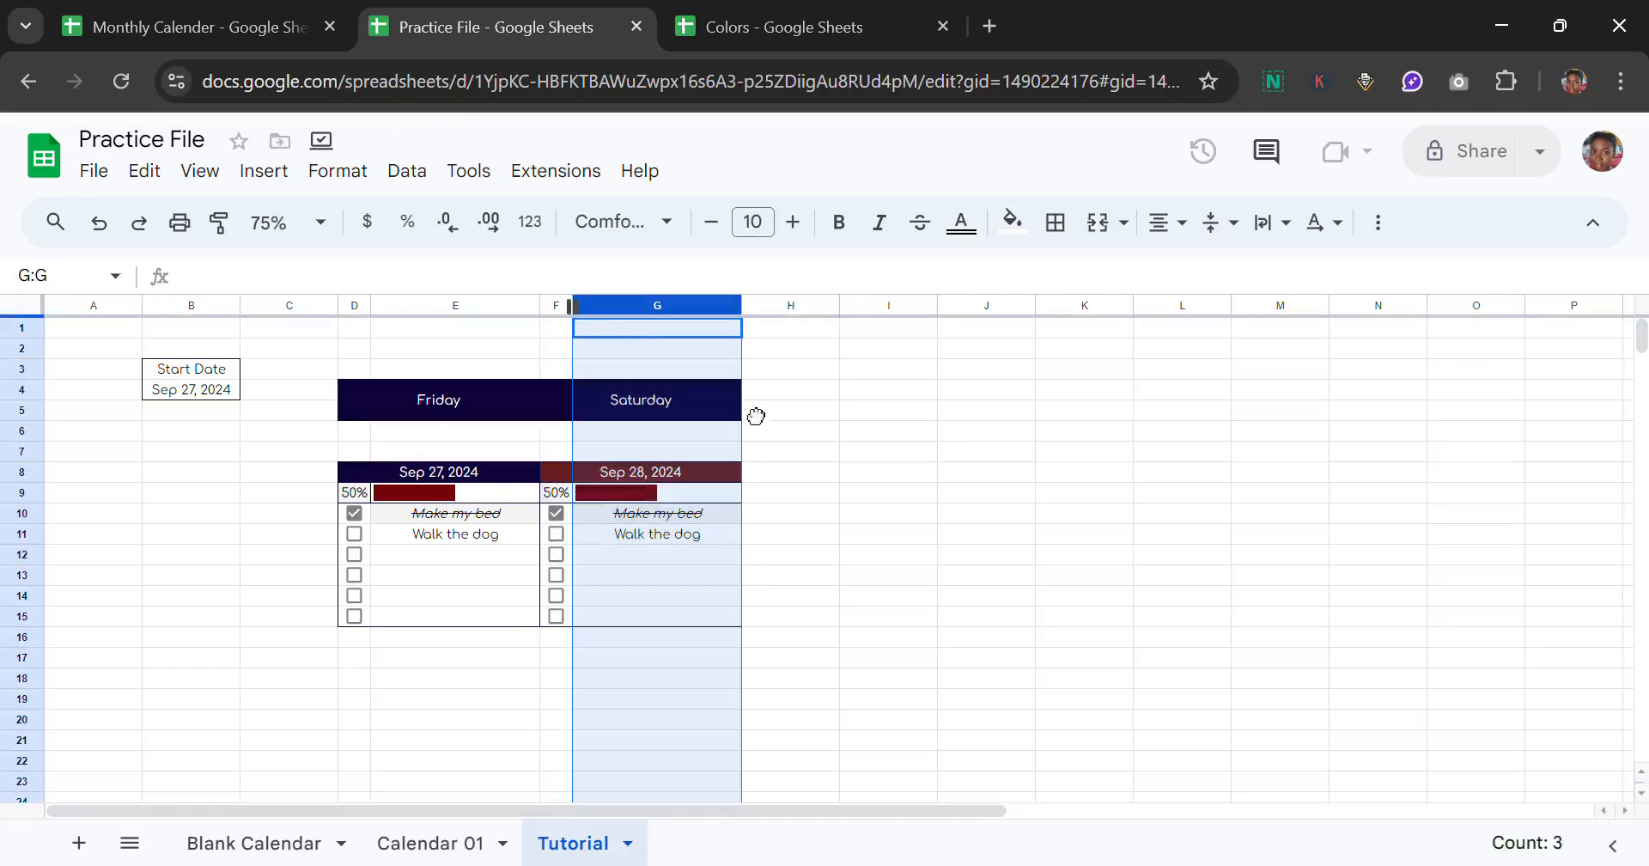
pyautogui.click(1060, 497)
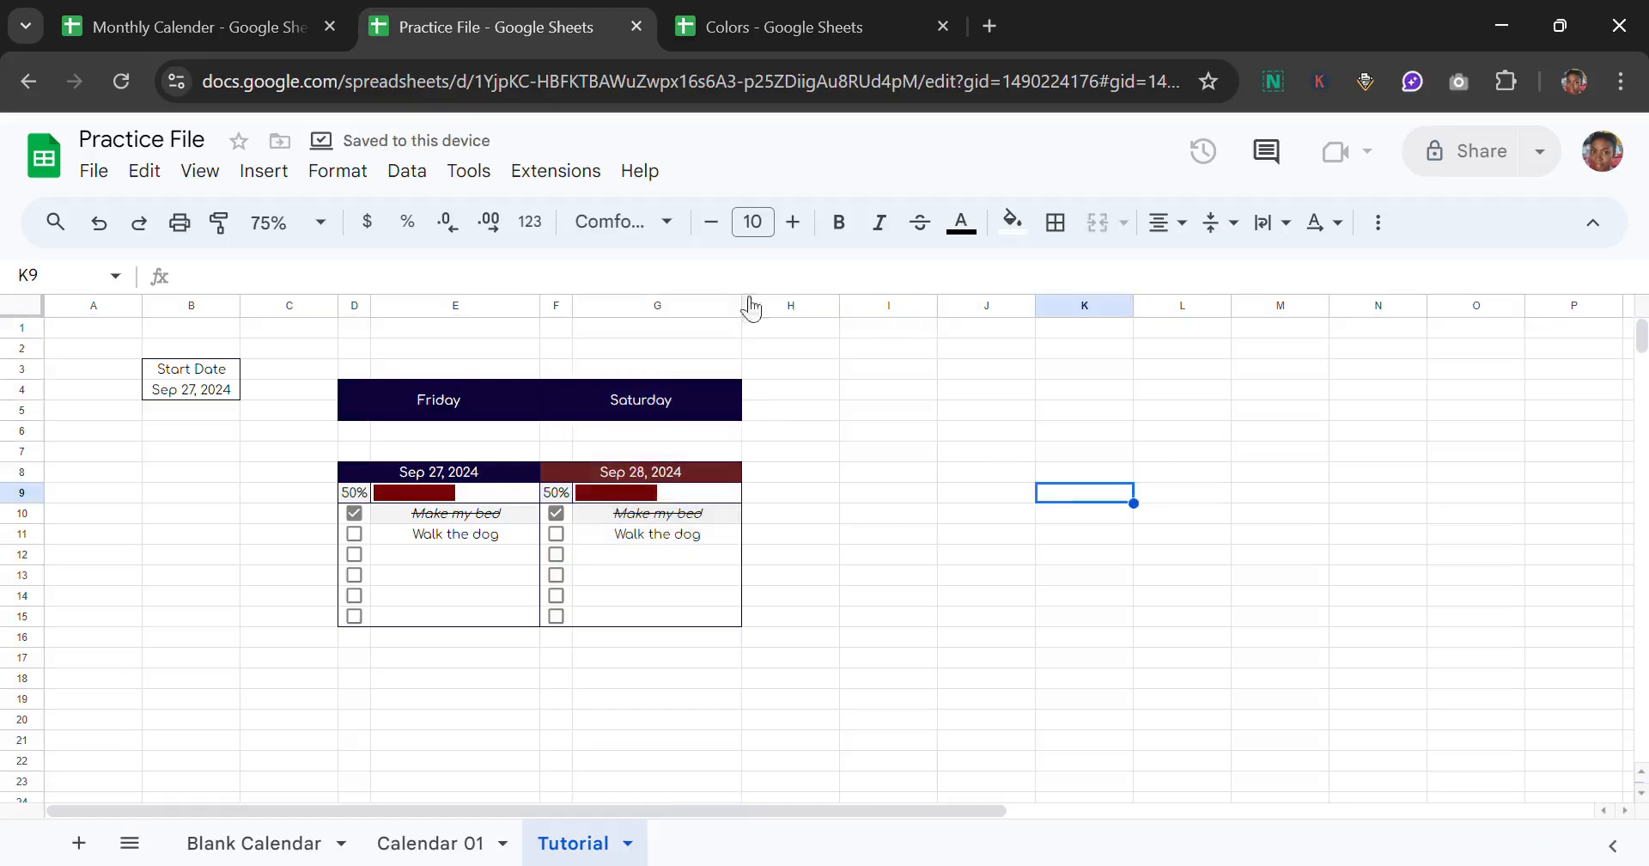
pyautogui.click(567, 307)
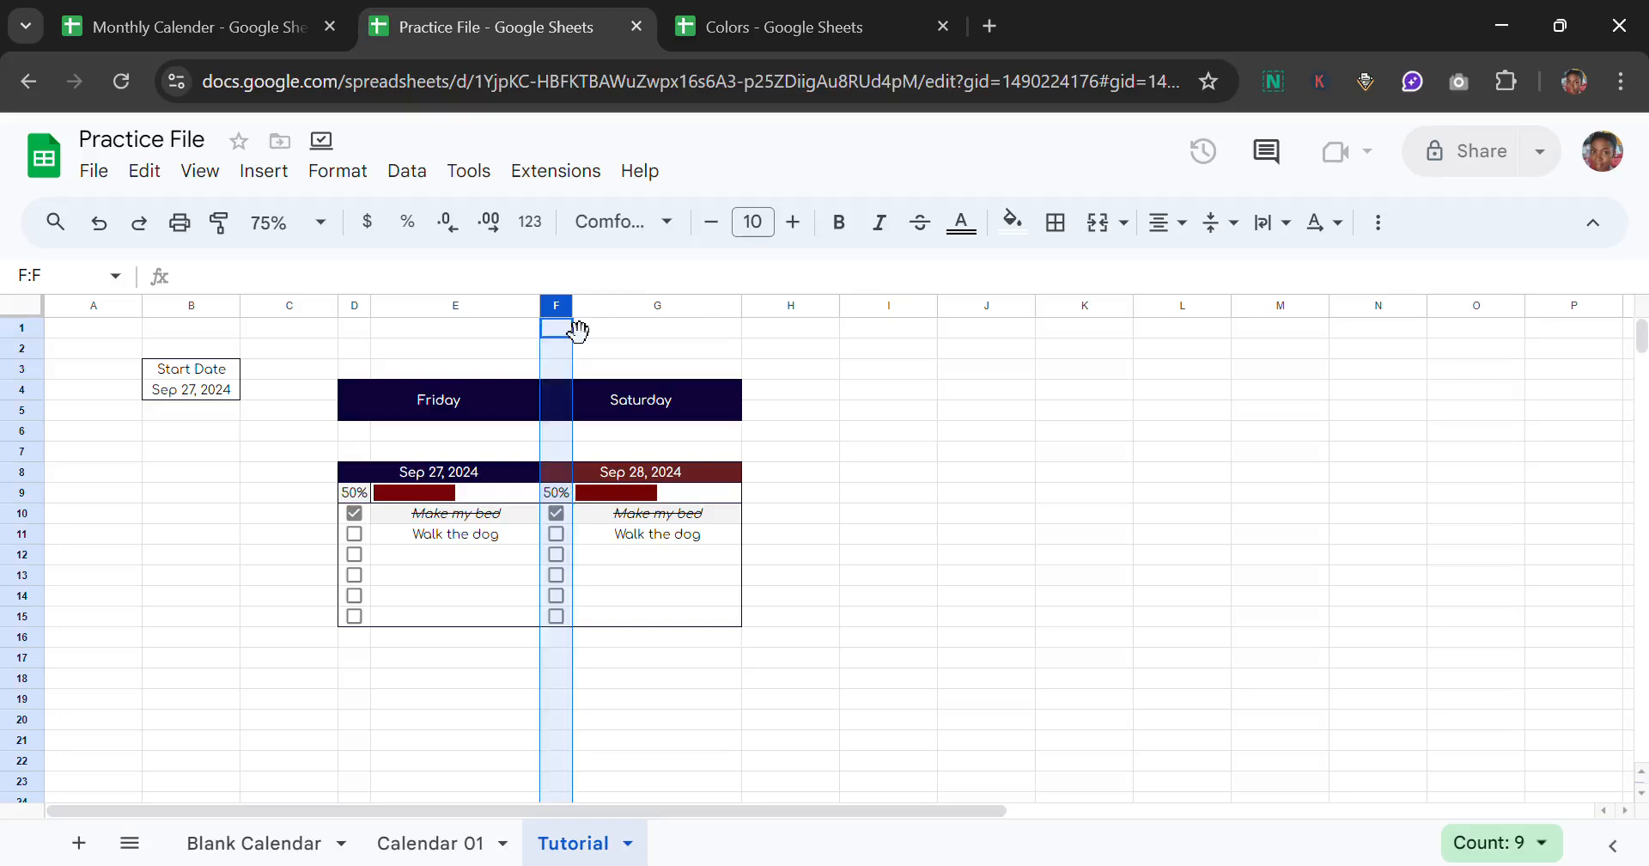
pyautogui.moveTo(601, 329); pyautogui.dragTo(370, 322)
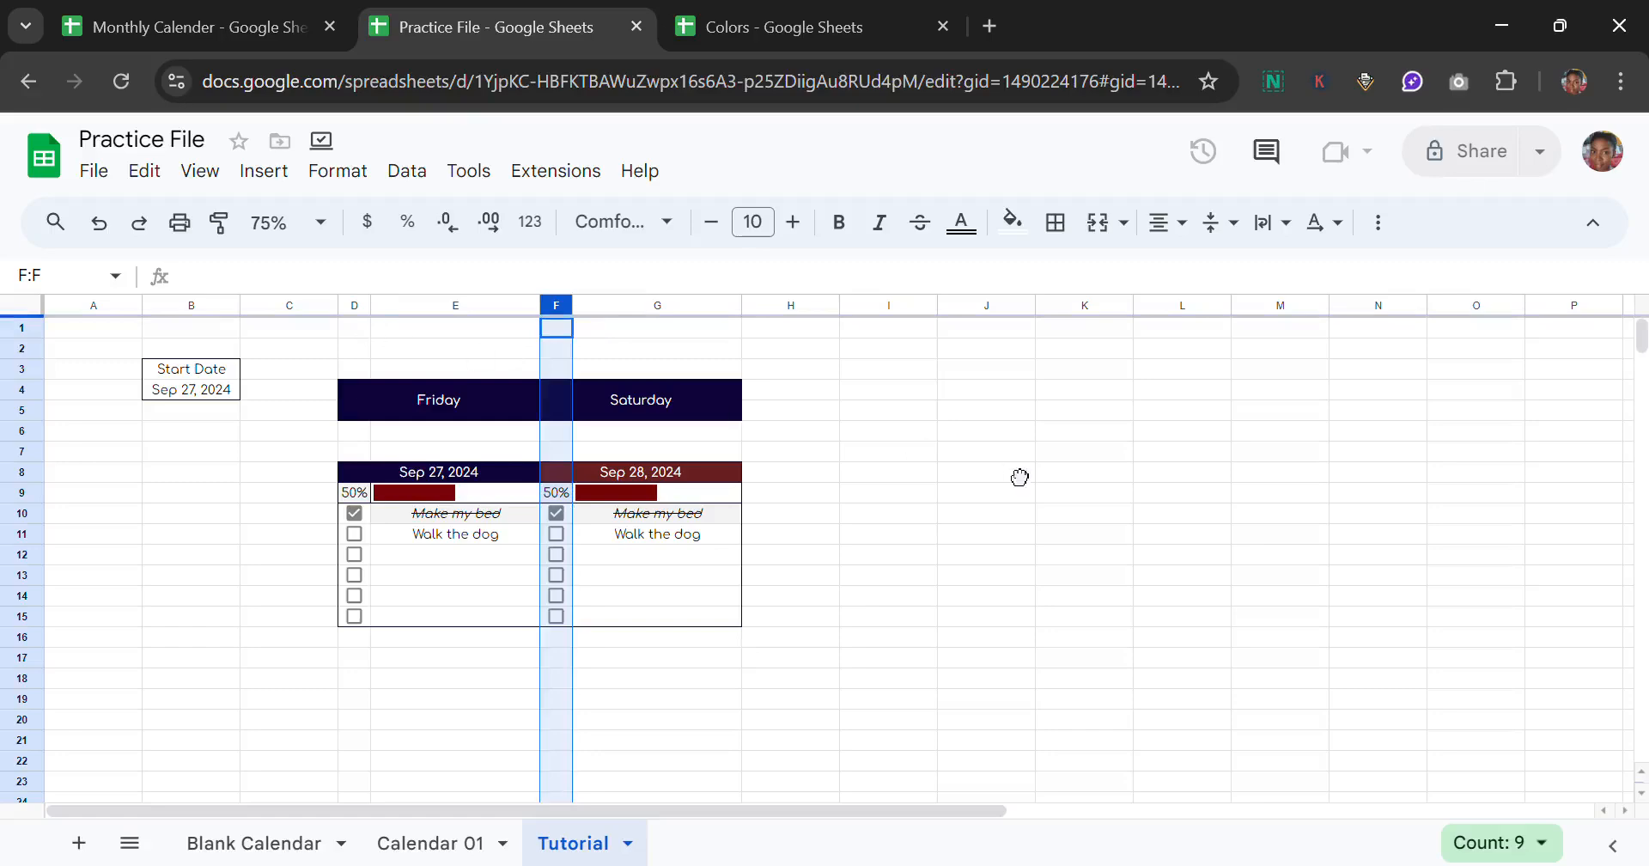
pyautogui.moveTo(985, 451); pyautogui.dragTo(1084, 431)
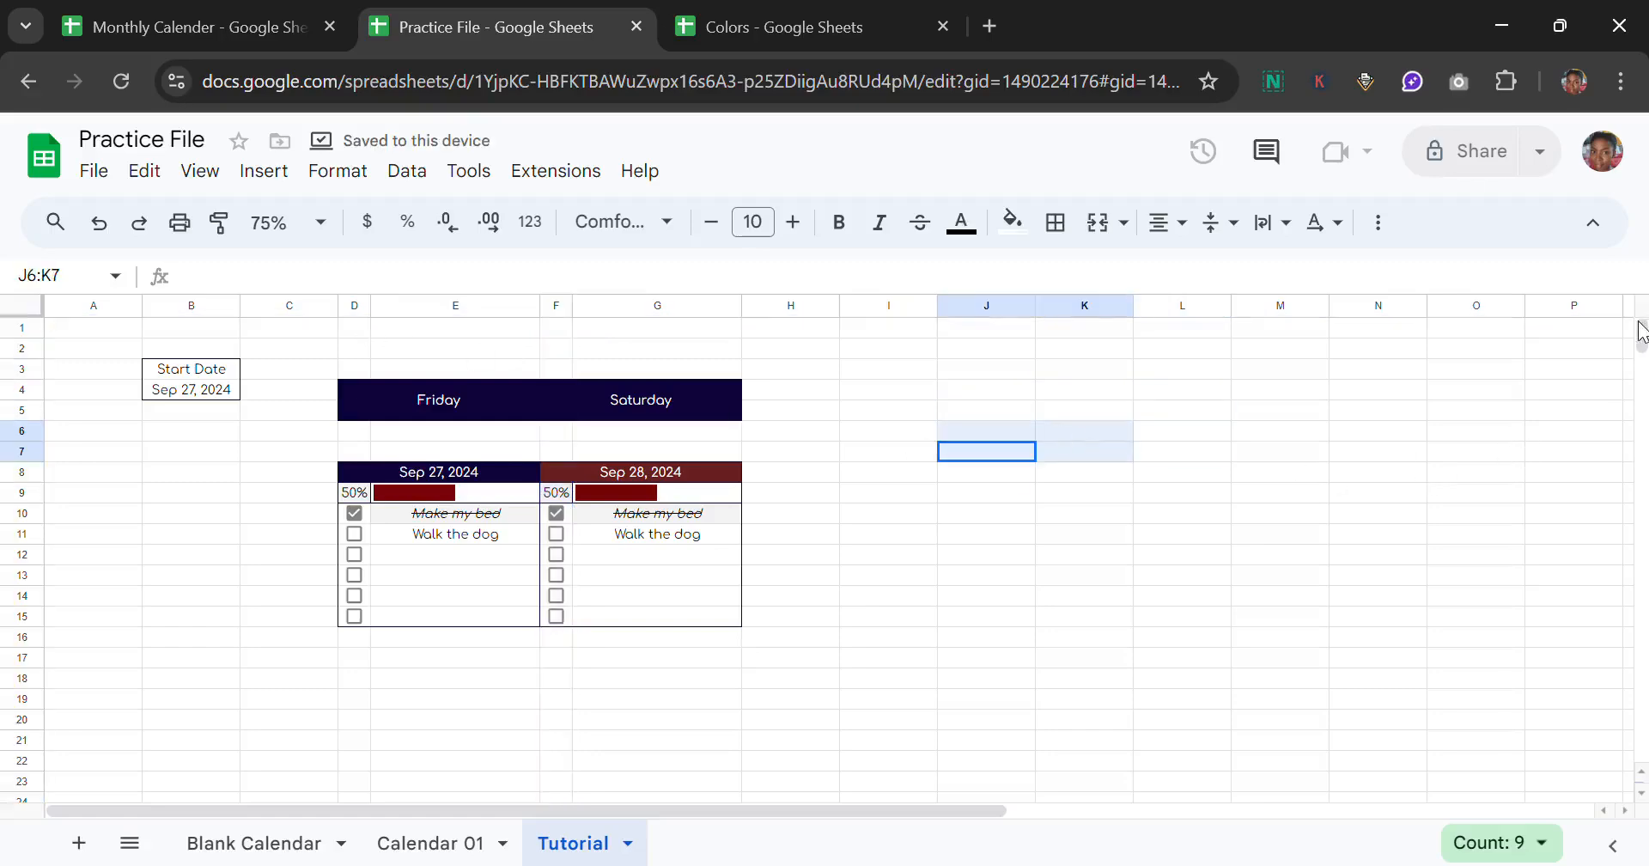
pyautogui.keyDown('shift'); pyautogui.click(1377, 471); pyautogui.keyUp('shift')
pyautogui.click(1194, 407)
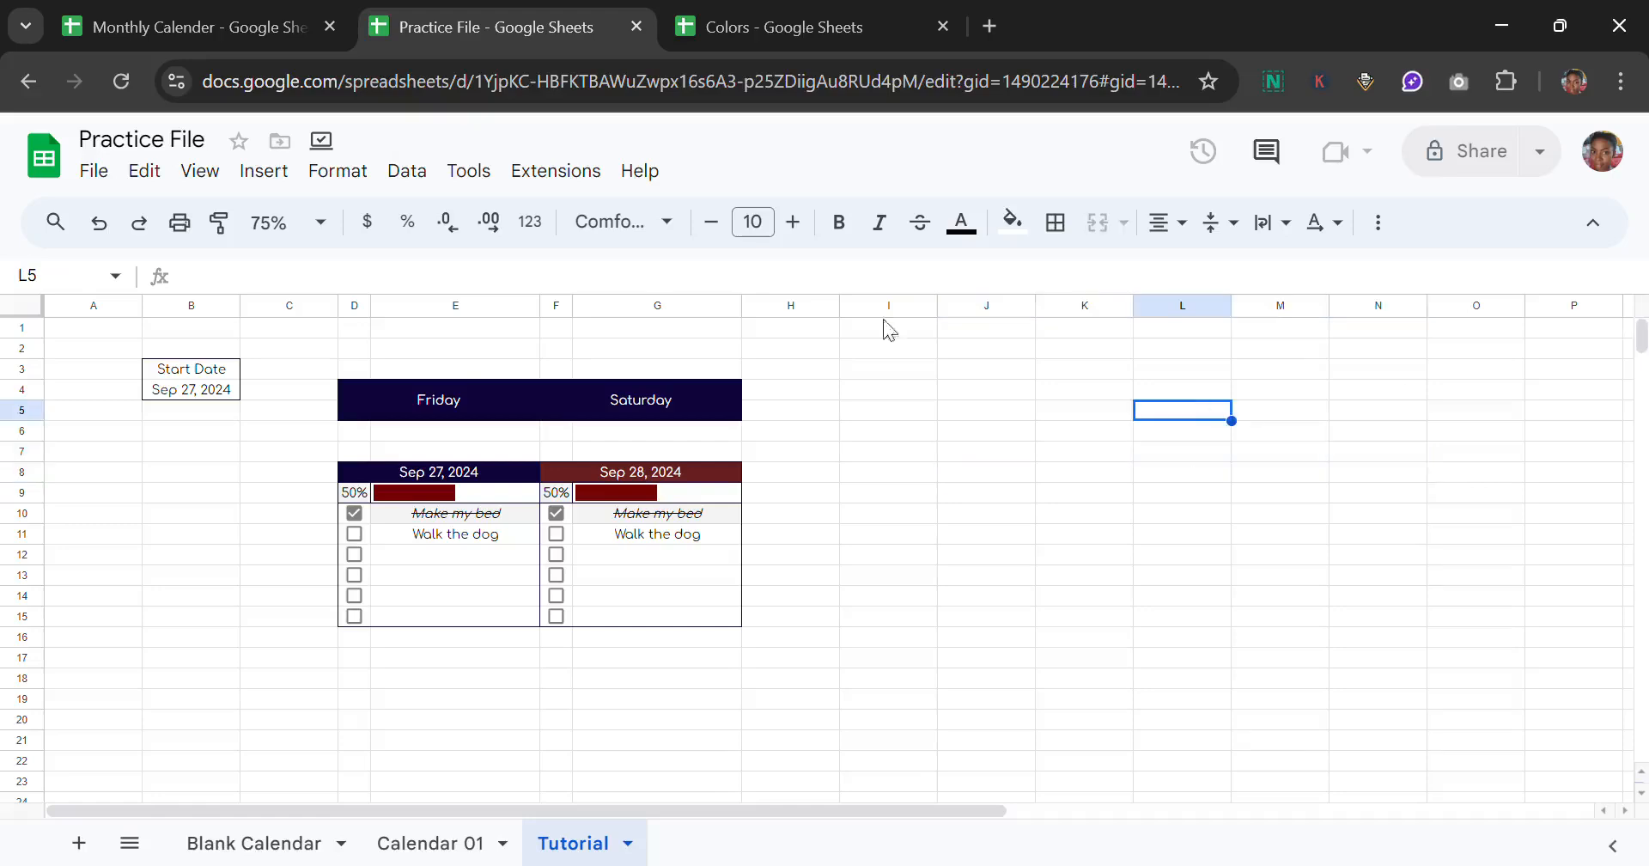
pyautogui.click(756, 309)
pyautogui.moveTo(756, 320); pyautogui.dragTo(560, 354)
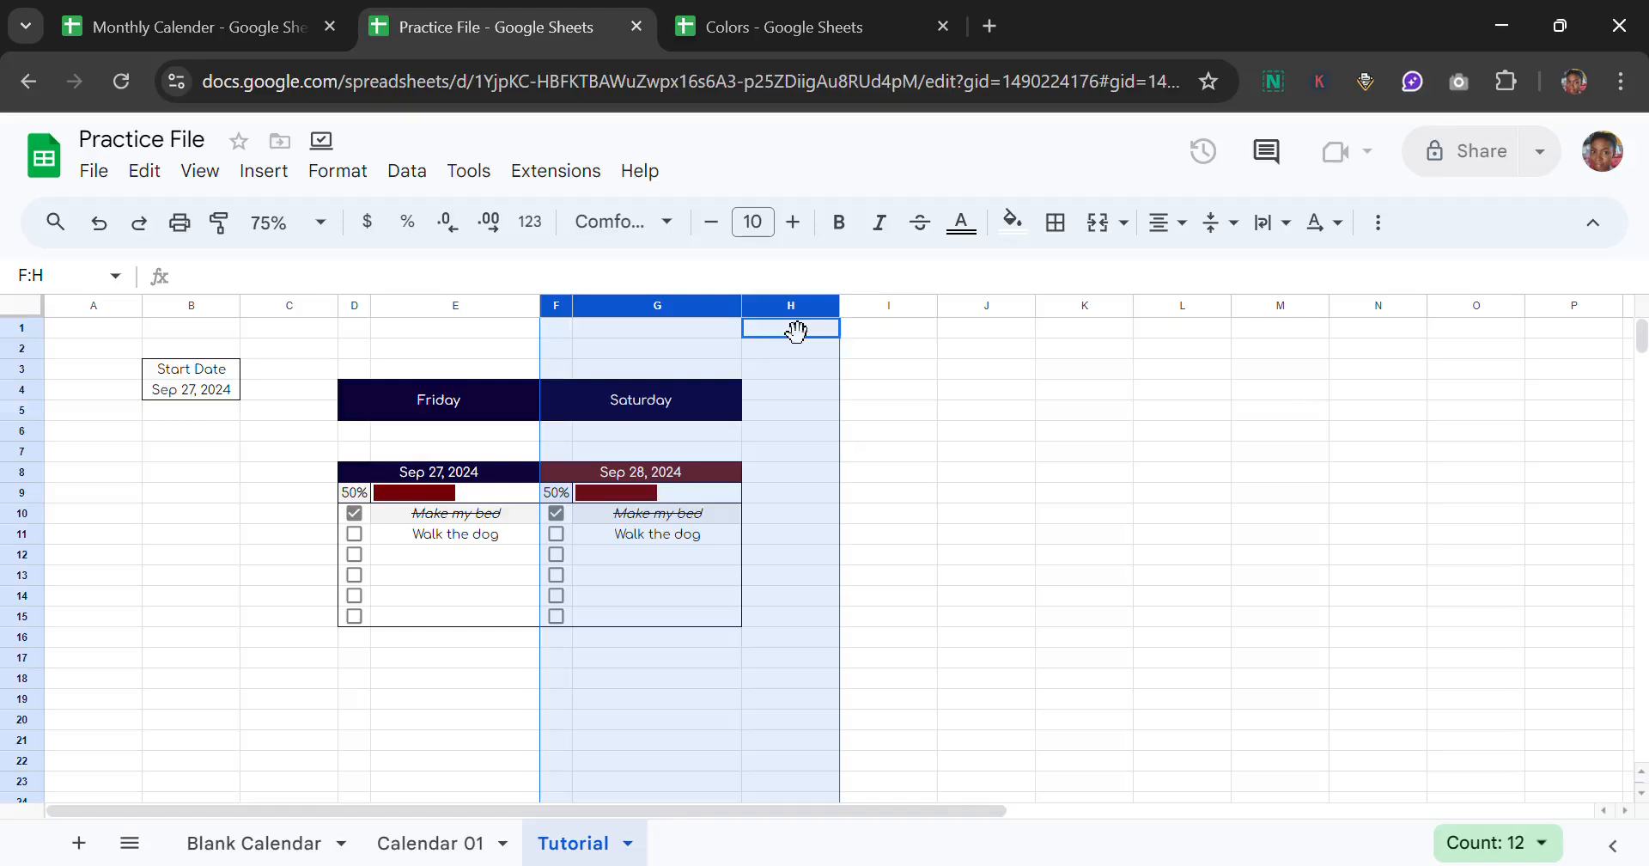
pyautogui.hotkey('ctrl', 'c')
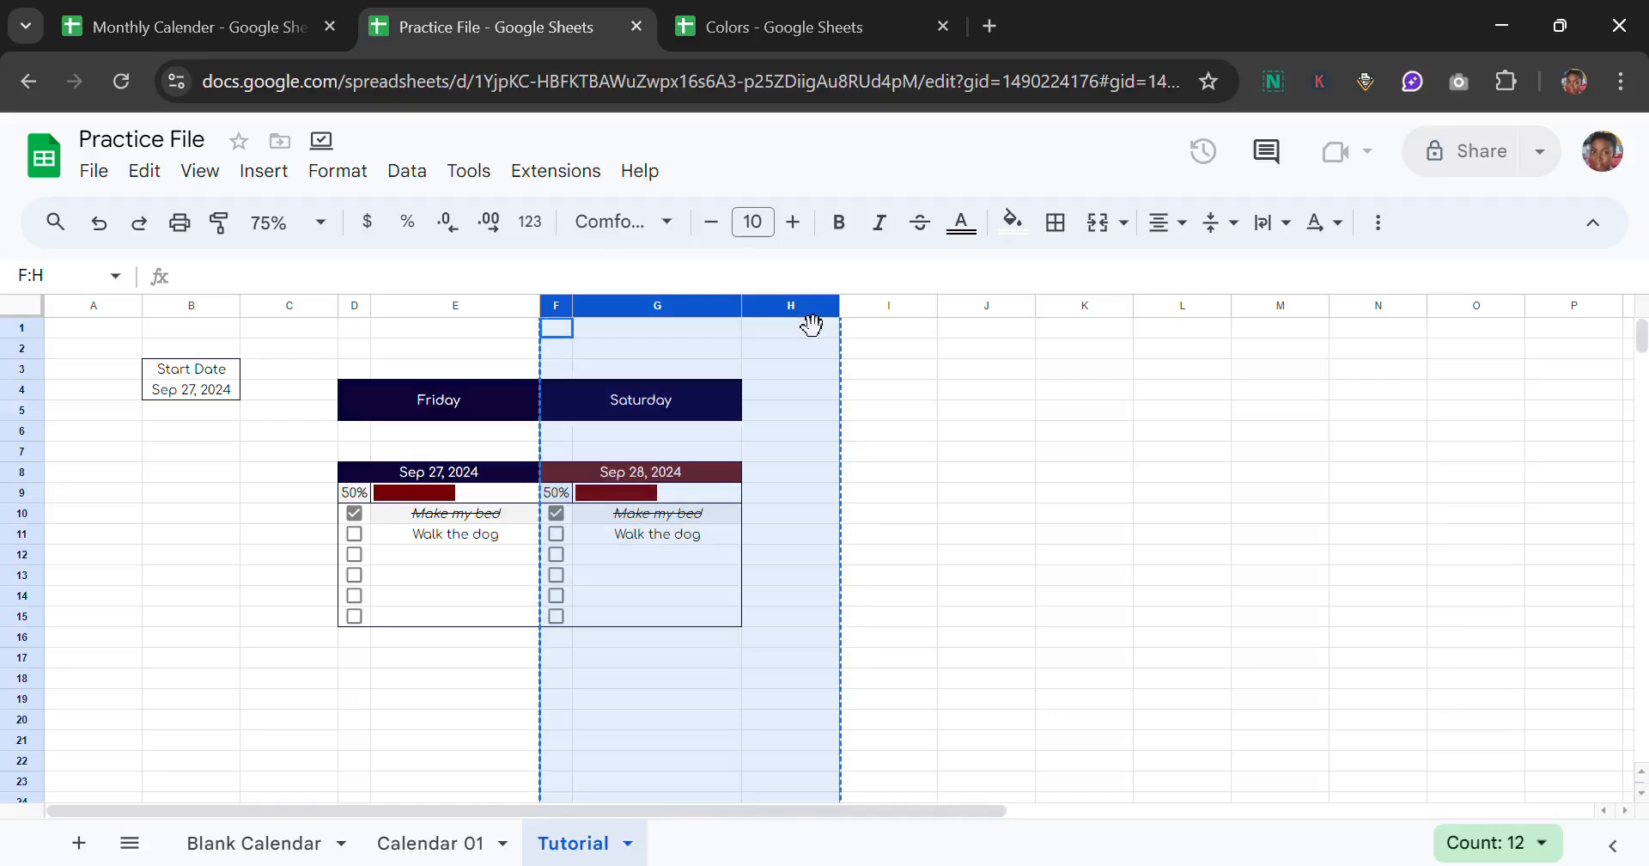
pyautogui.hotkey('ctrl', 'v')
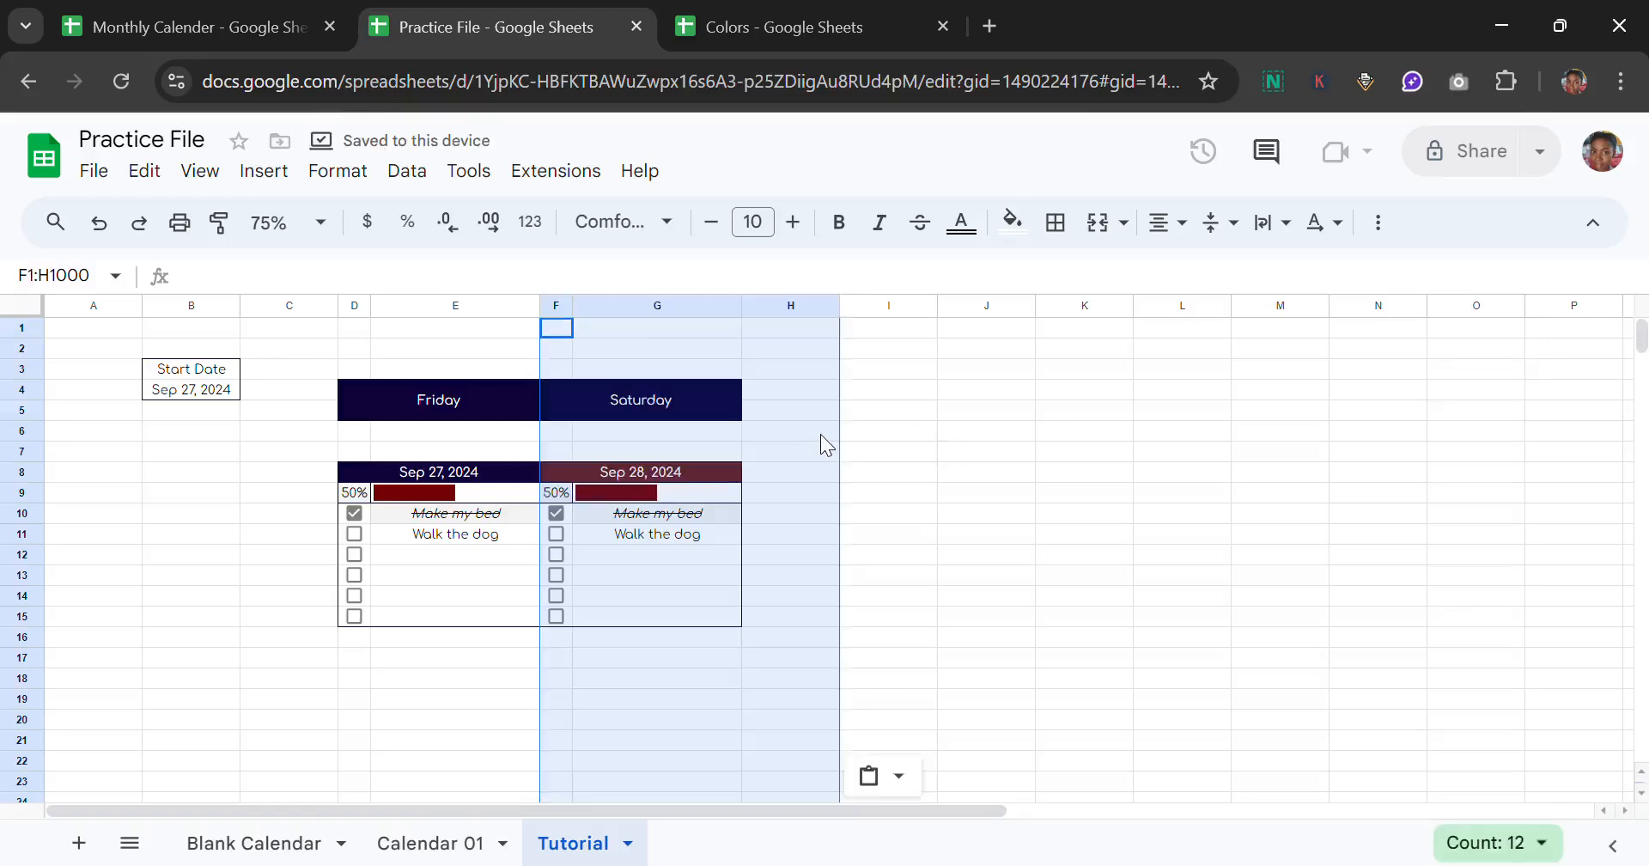
pyautogui.click(996, 435)
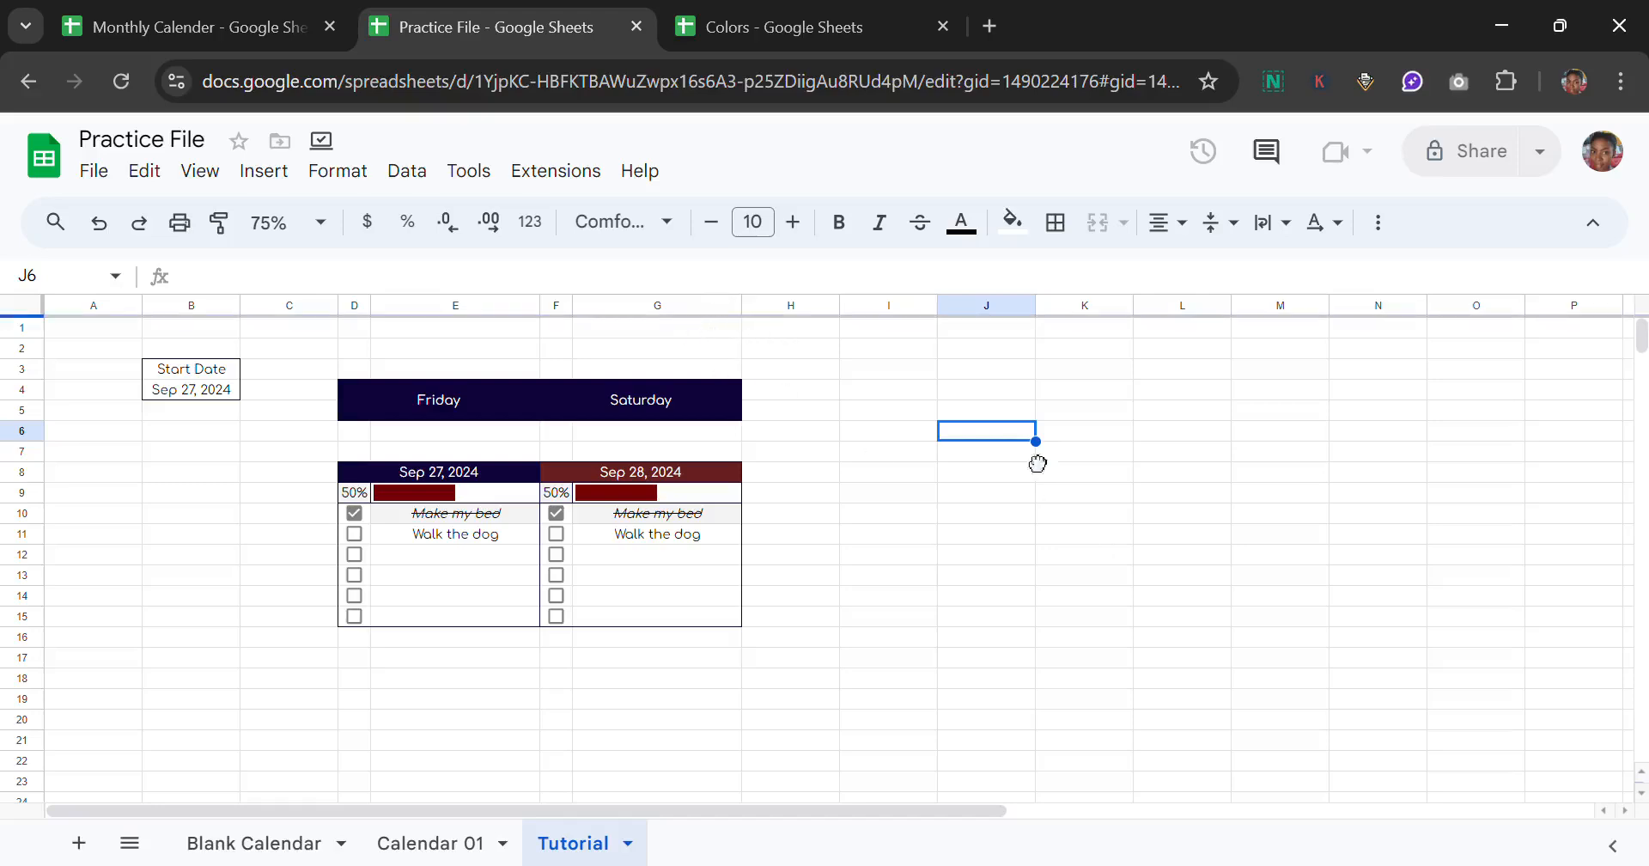
pyautogui.click(1202, 618)
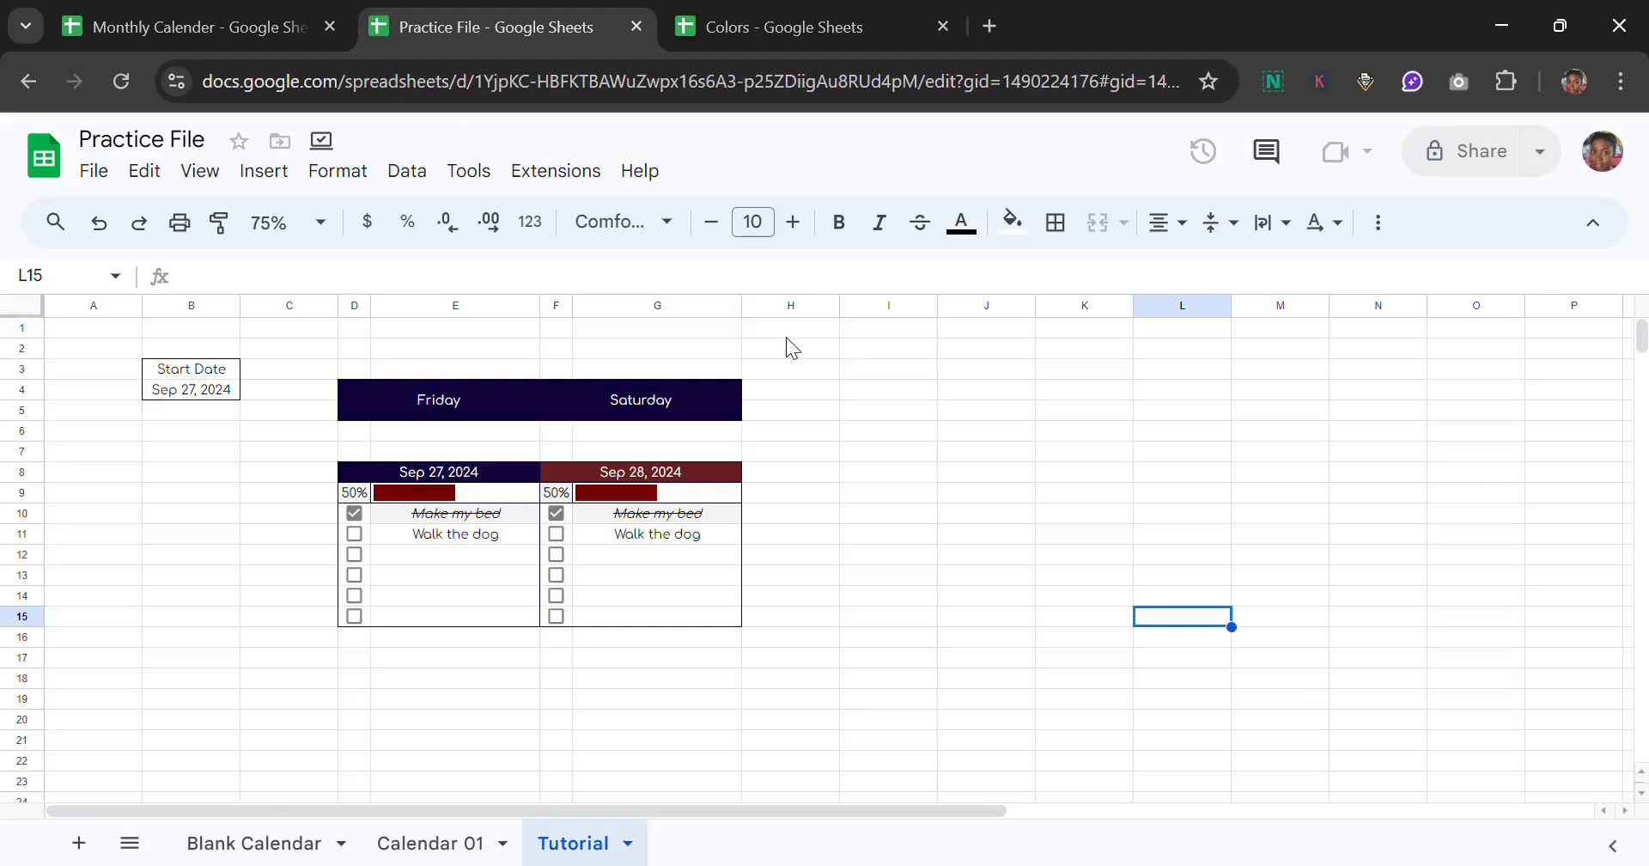
pyautogui.moveTo(786, 336); pyautogui.dragTo(560, 343)
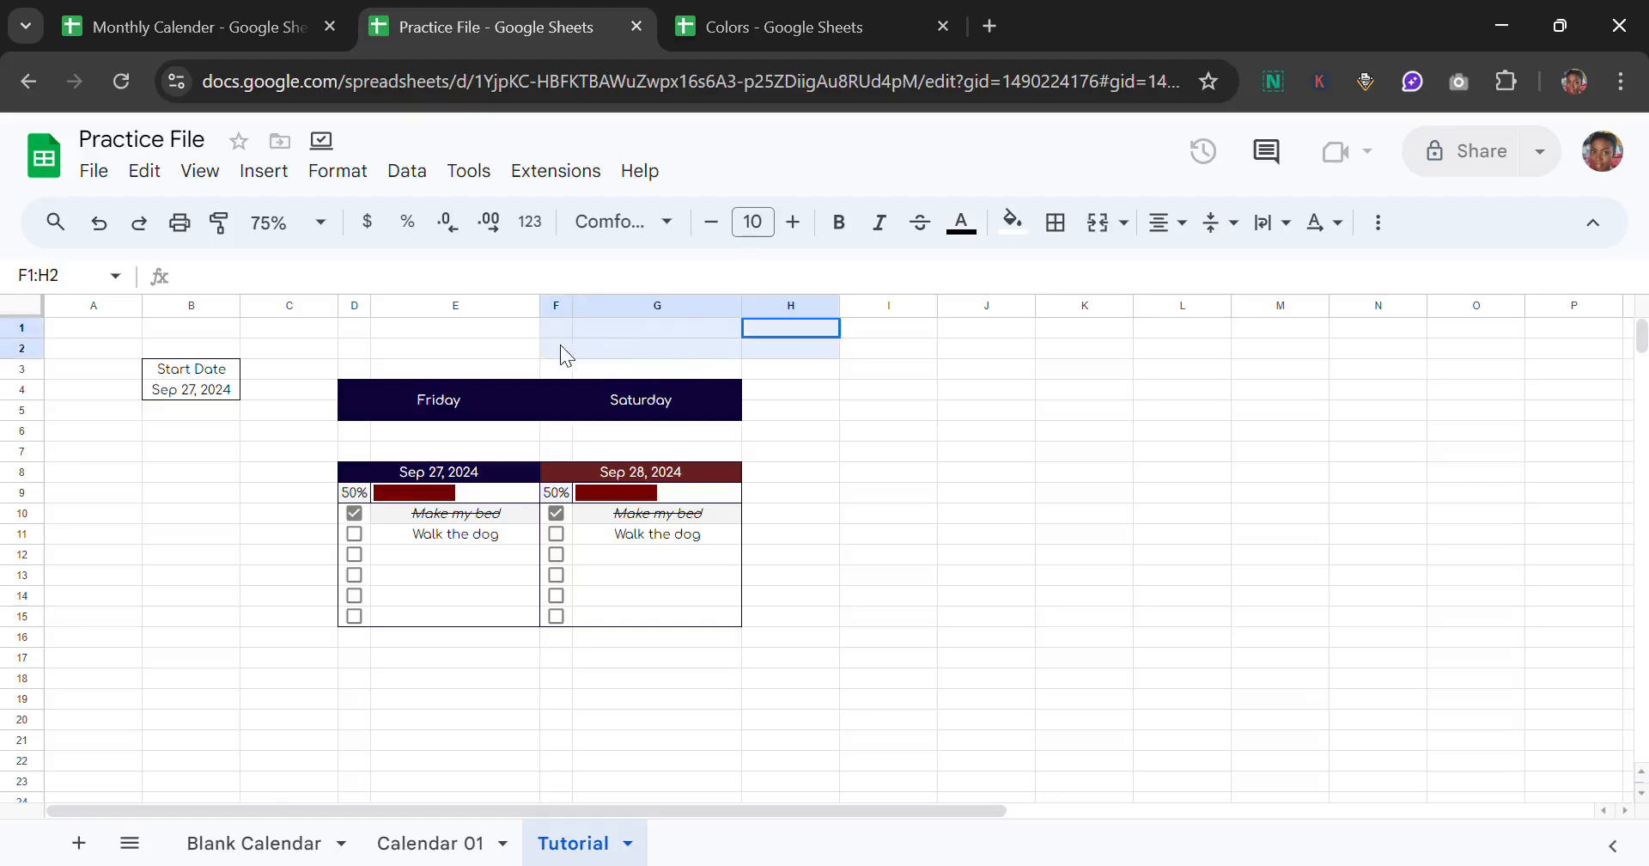
pyautogui.click(1049, 392)
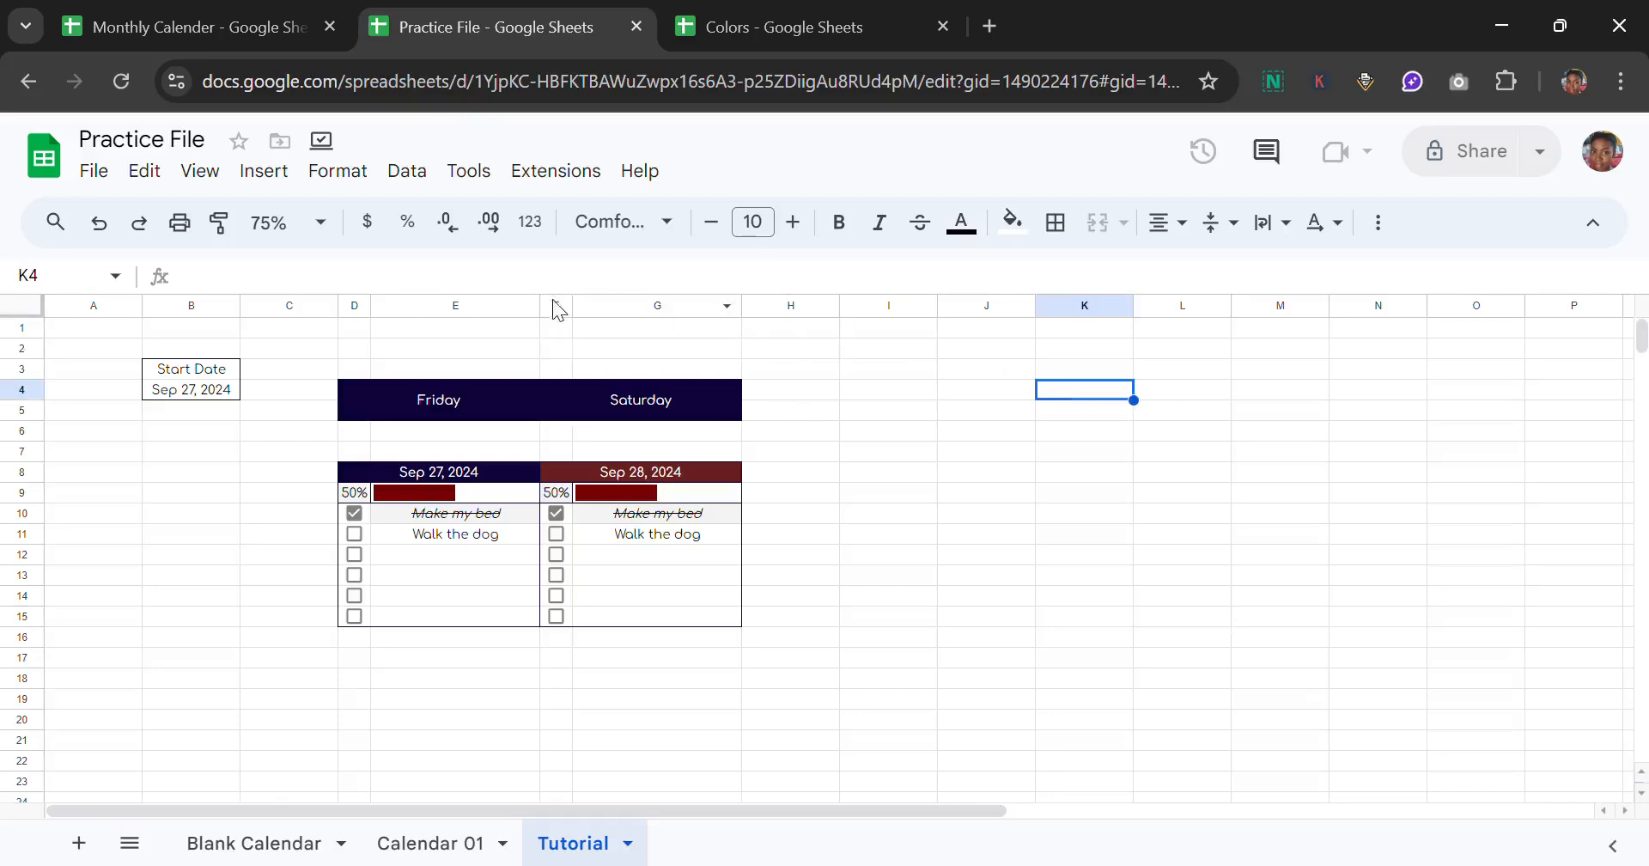
# Step: Copy the Saturday columns F:G and paste them at columns H and J to add the next two days
pyautogui.moveTo(556, 314); pyautogui.dragTo(636, 316)
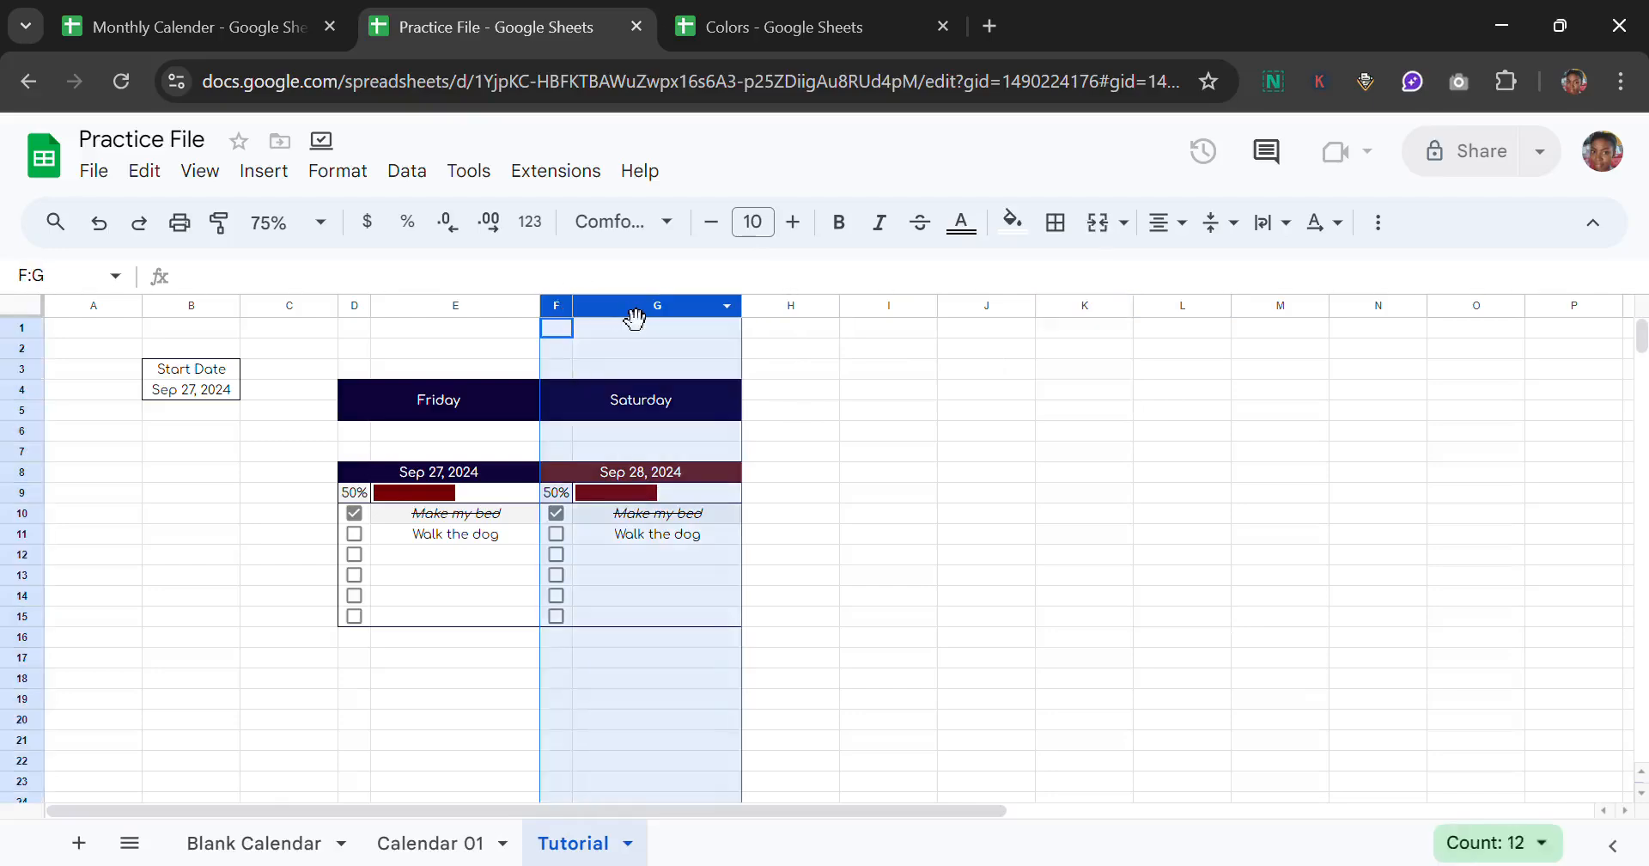
pyautogui.hotkey('ctrl', 'c')
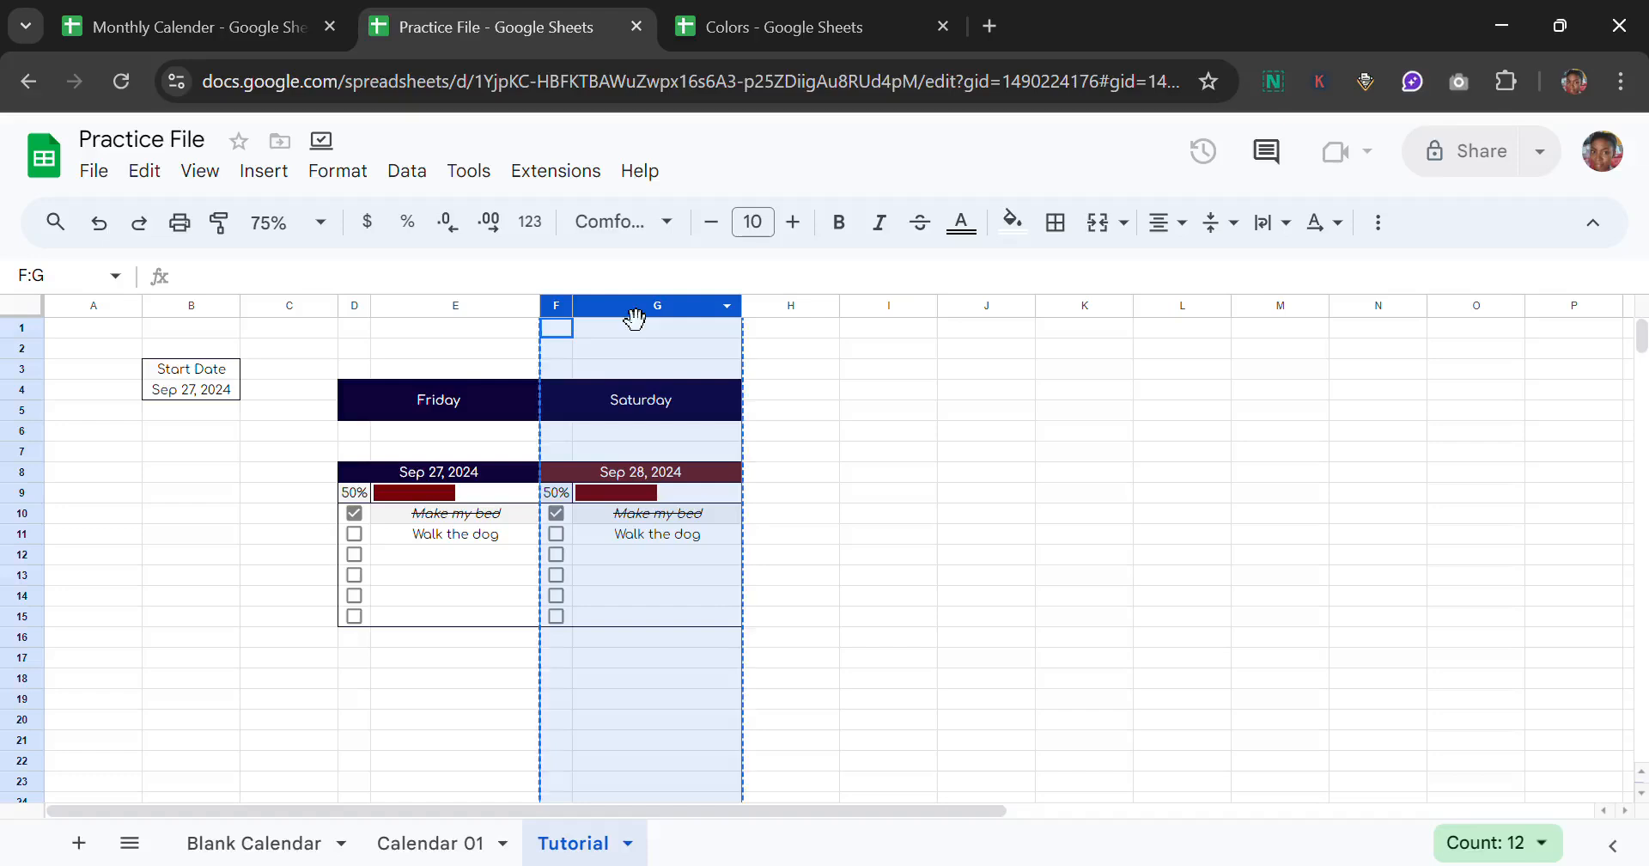
pyautogui.click(802, 311)
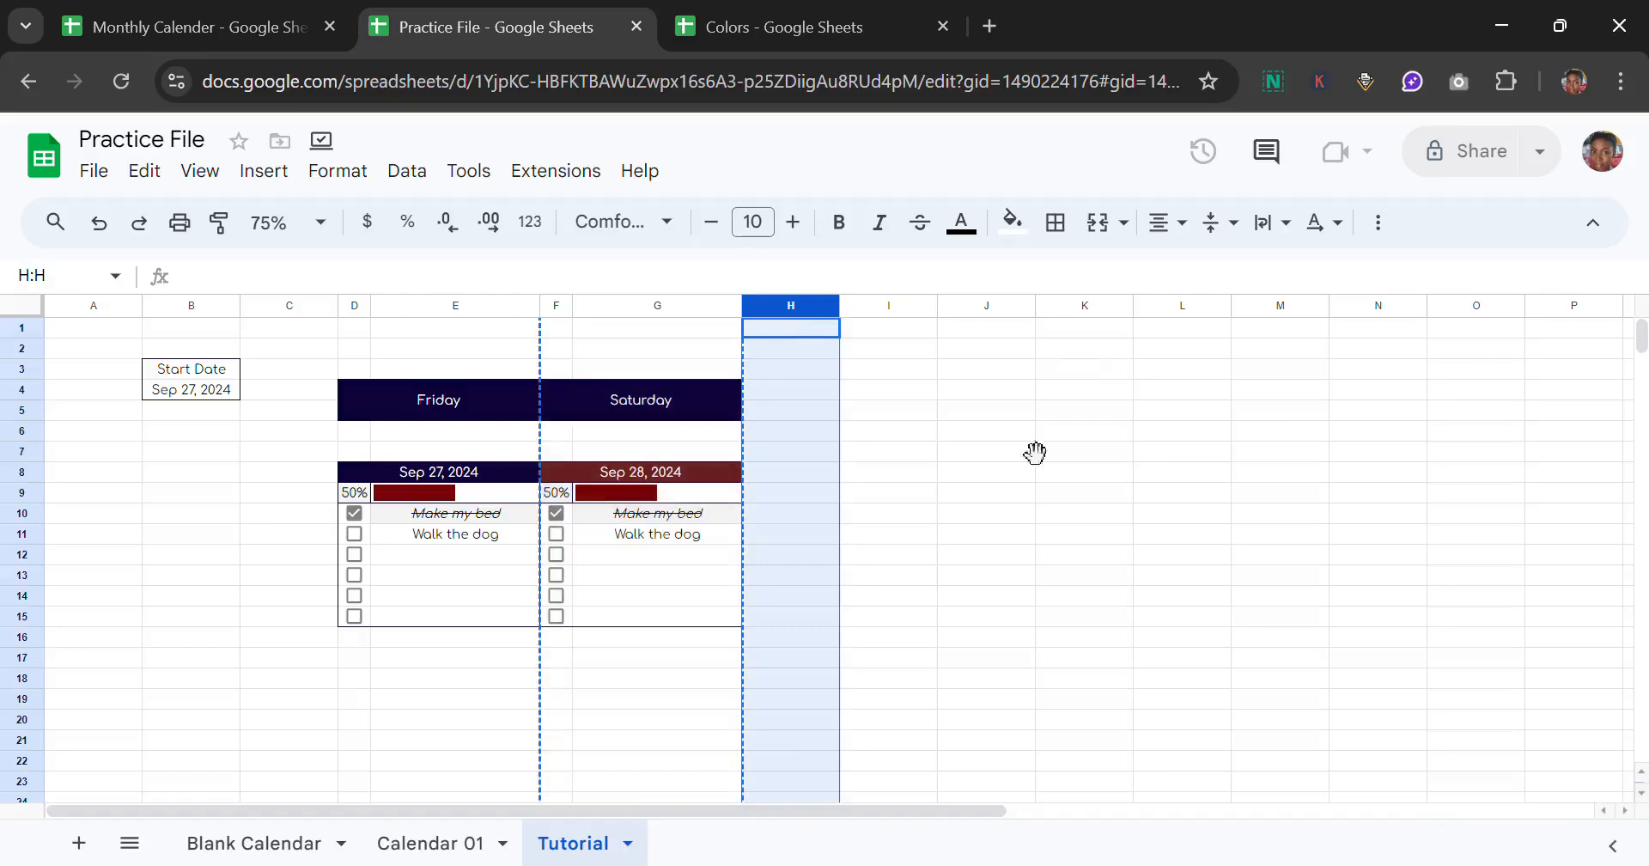
pyautogui.hotkey('ctrl', 'v')
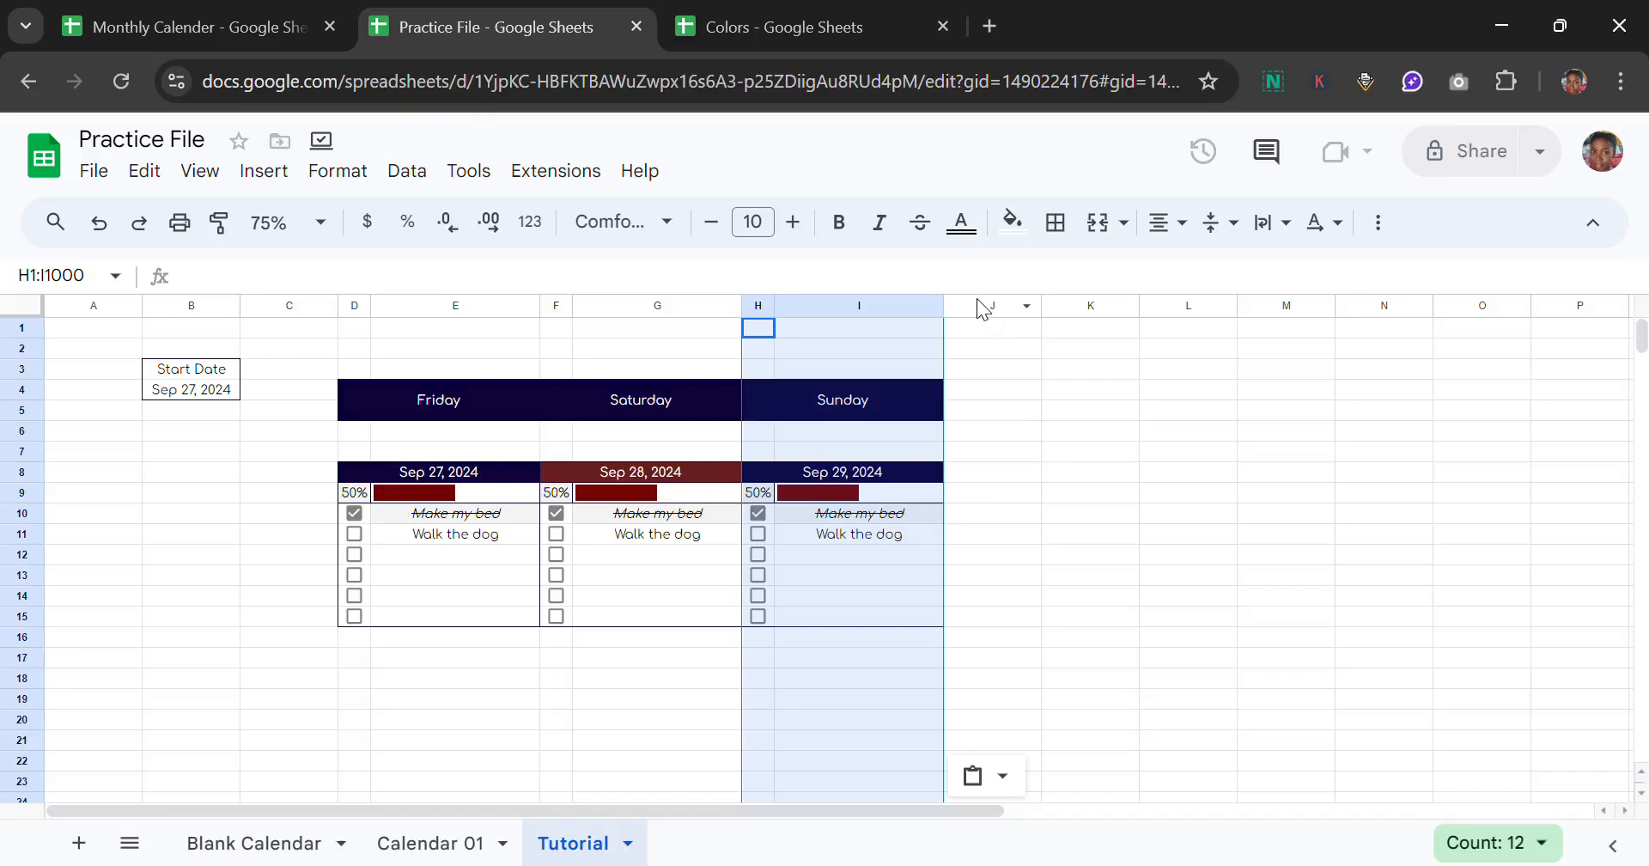
pyautogui.click(990, 307)
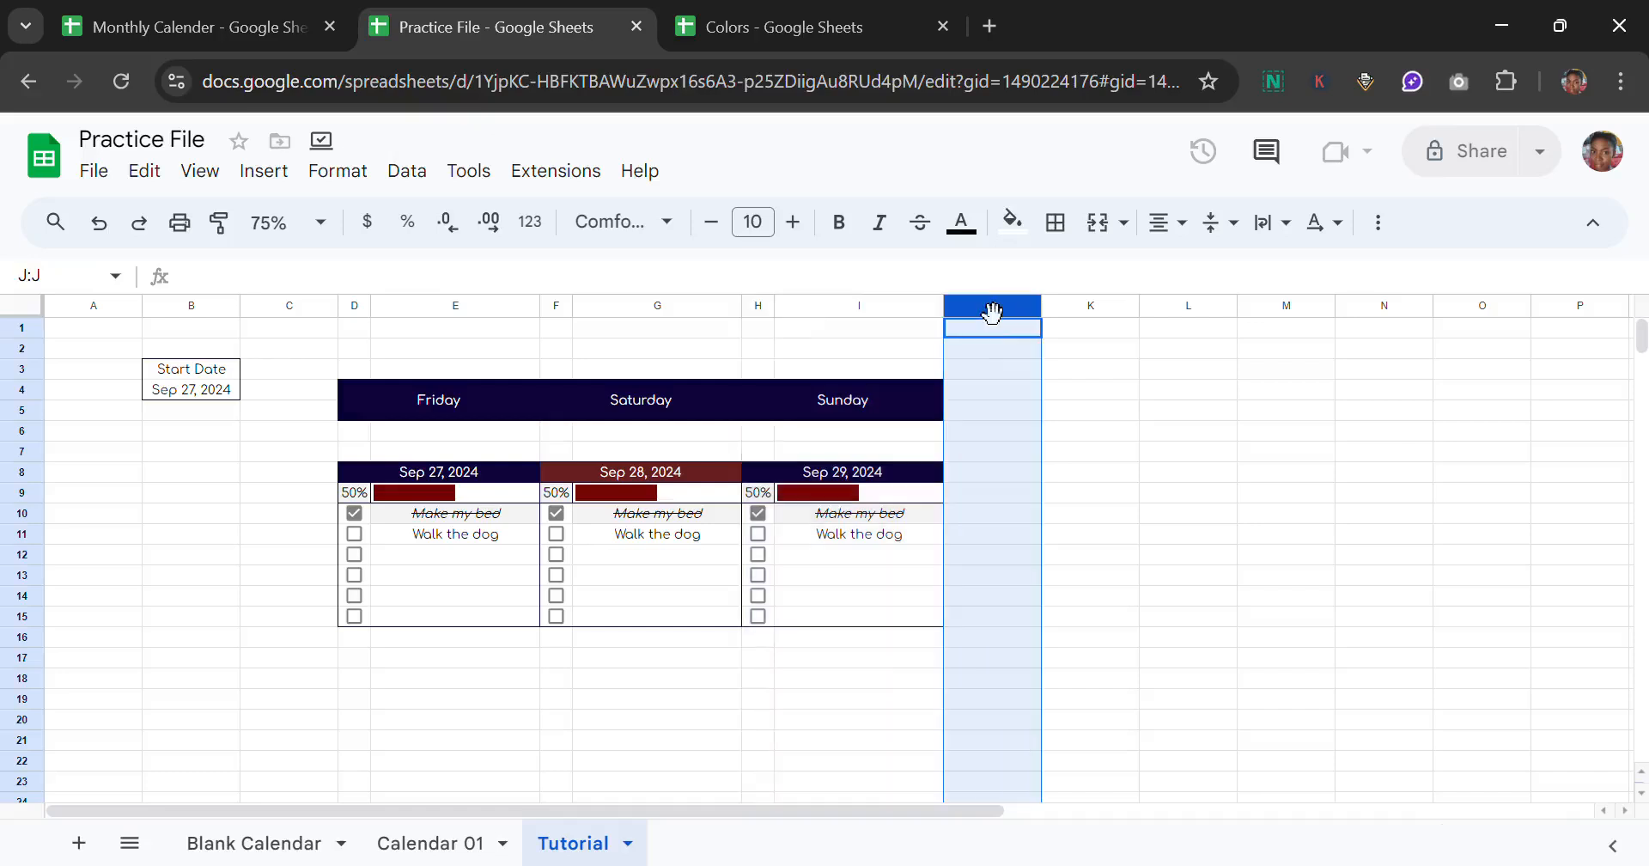
pyautogui.hotkey('ctrl', 'v')
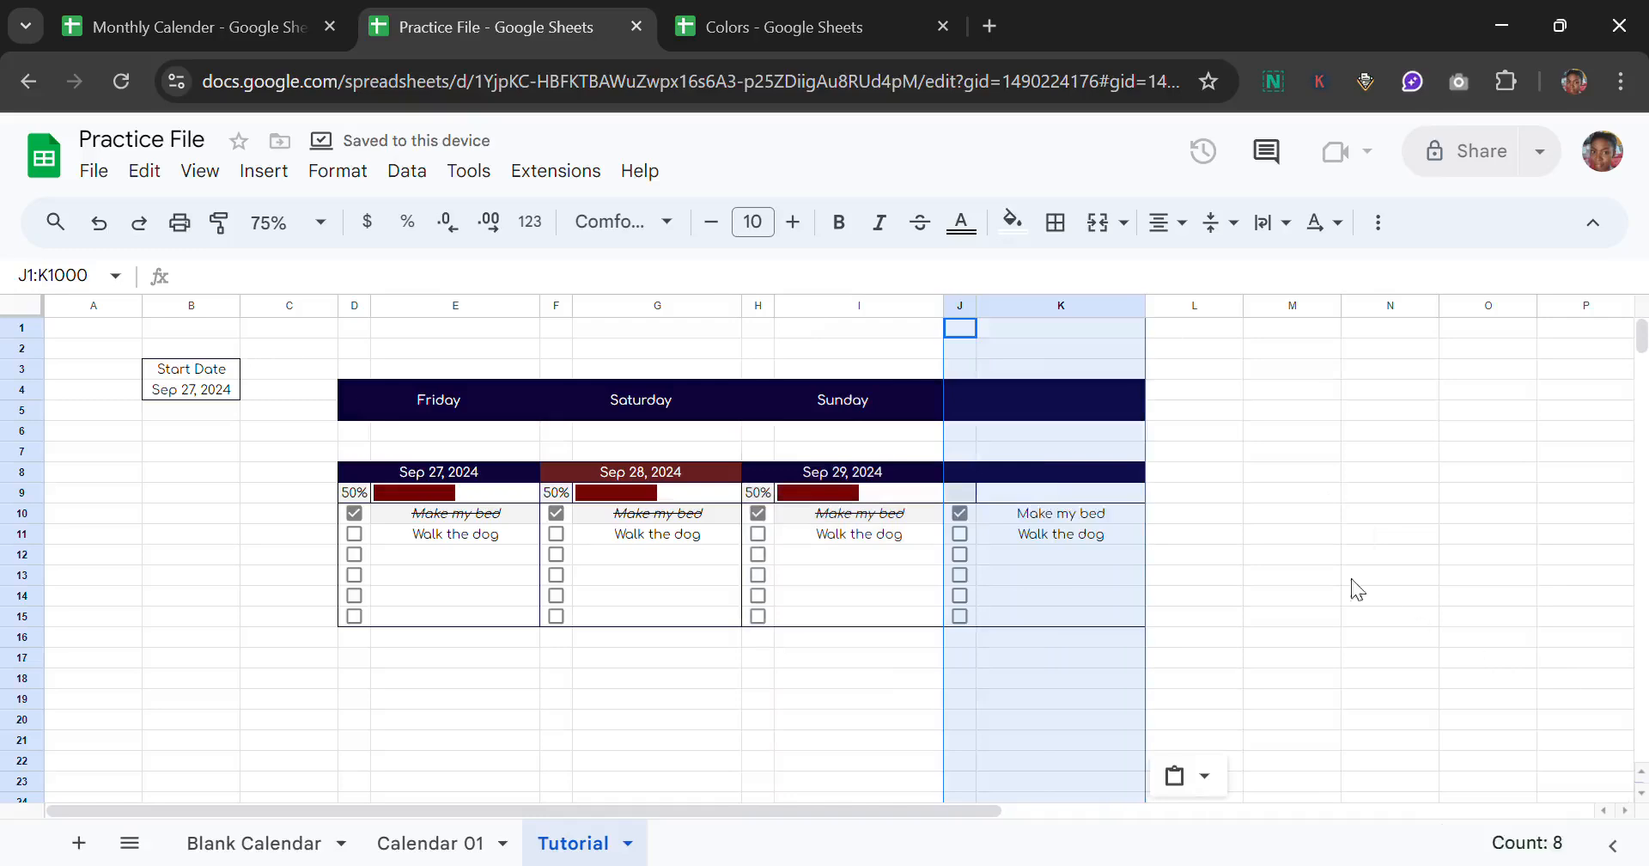
# Step: Paste the copied day columns at columns L, N and P to complete the seven-day week
pyautogui.click(1196, 308)
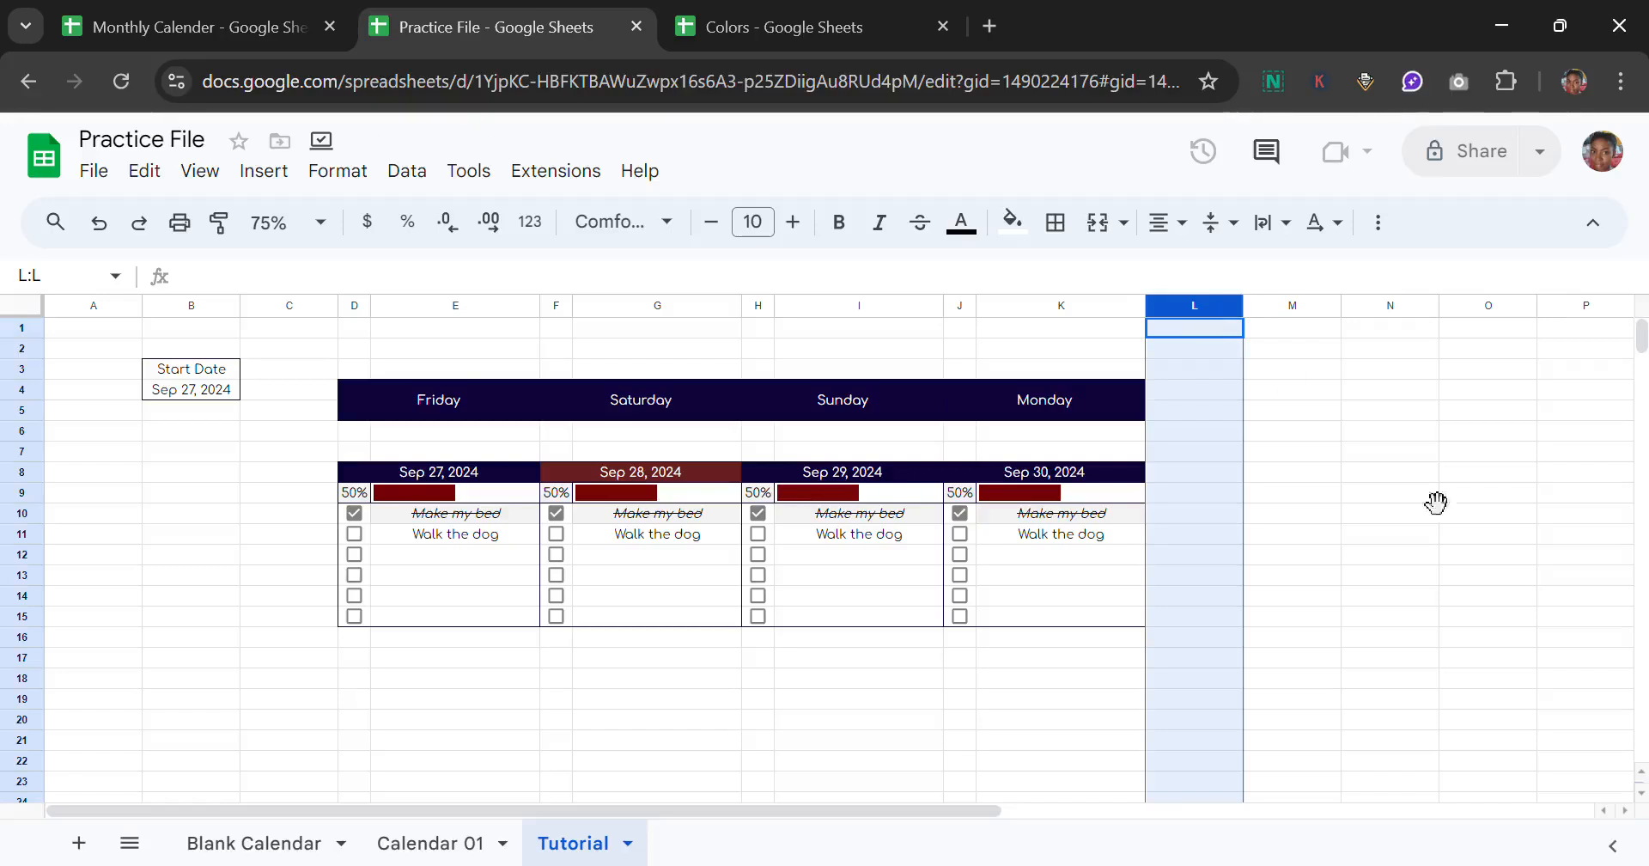
pyautogui.hotkey('ctrl', 'v')
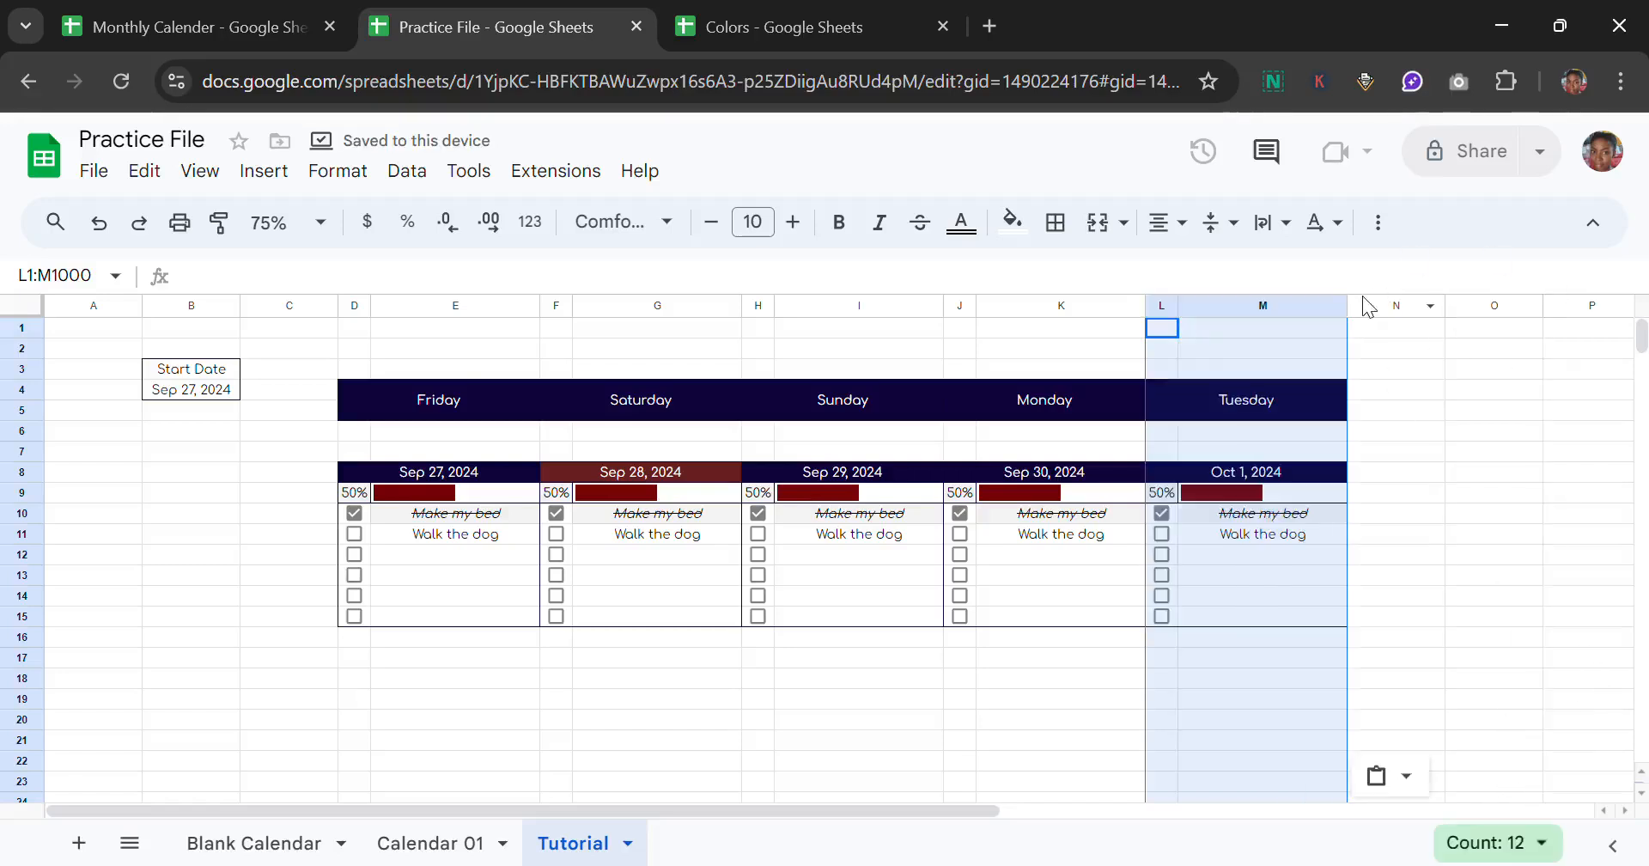
pyautogui.click(1400, 307)
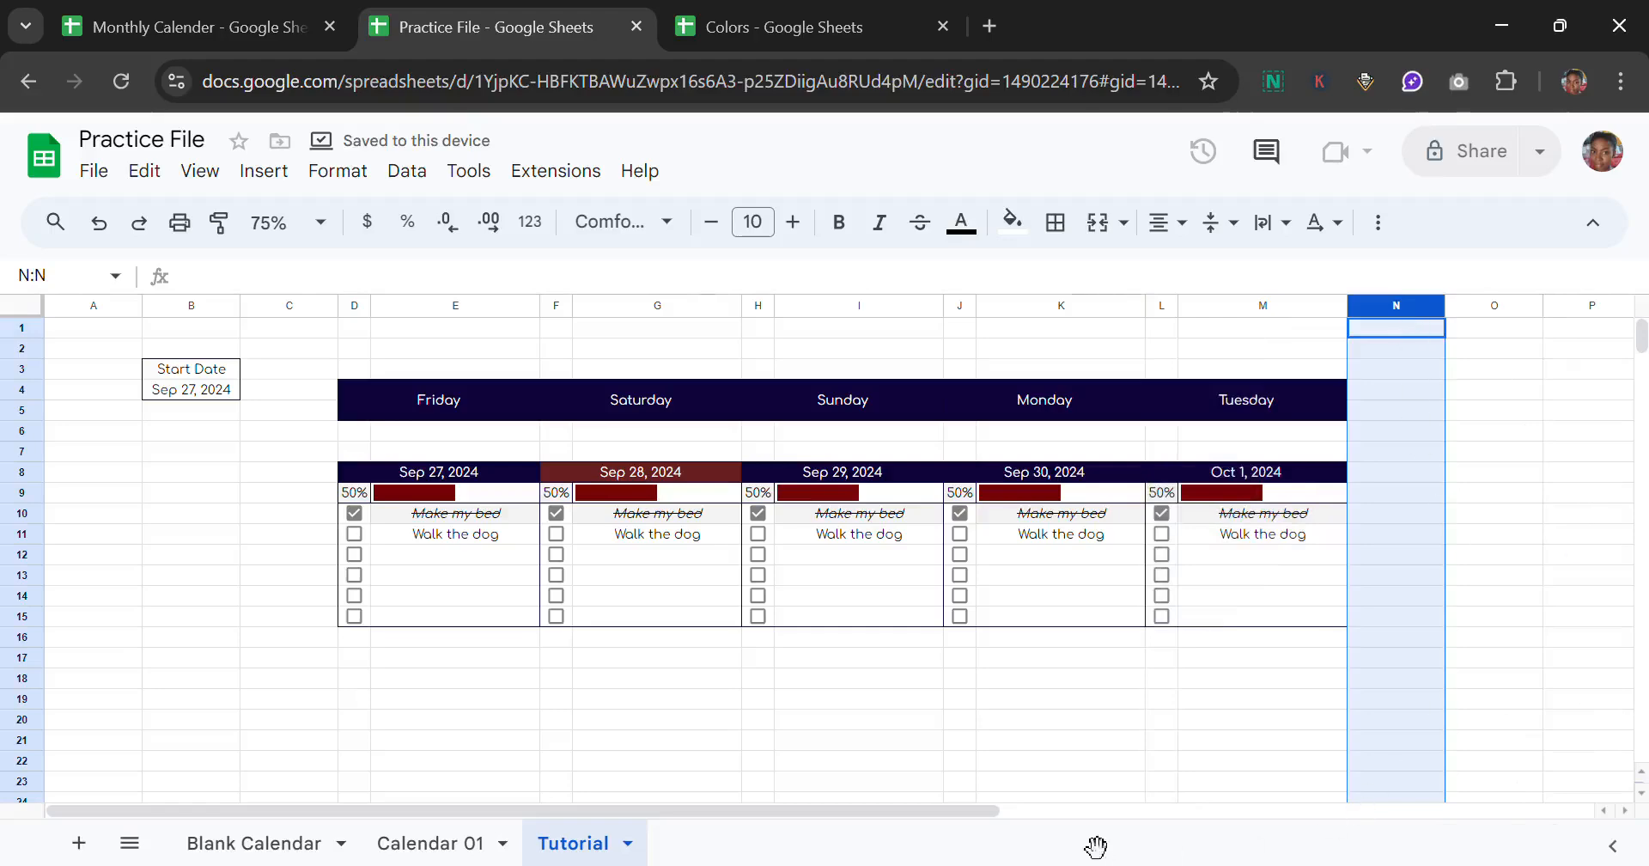
pyautogui.hotkey('ctrl', 'v')
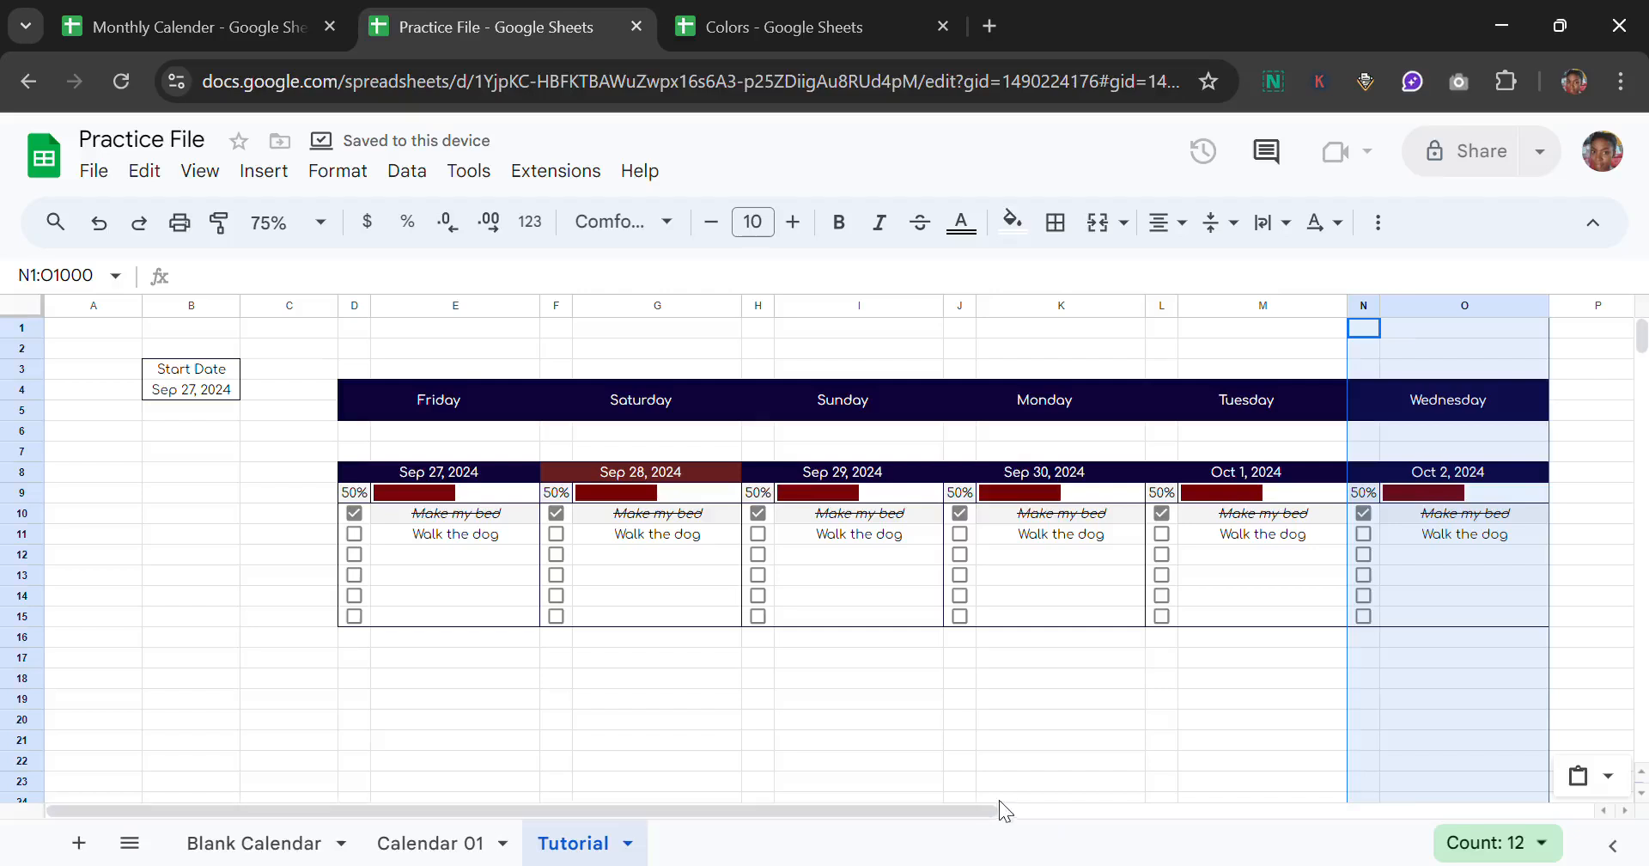
pyautogui.moveTo(998, 800); pyautogui.dragTo(1156, 810)
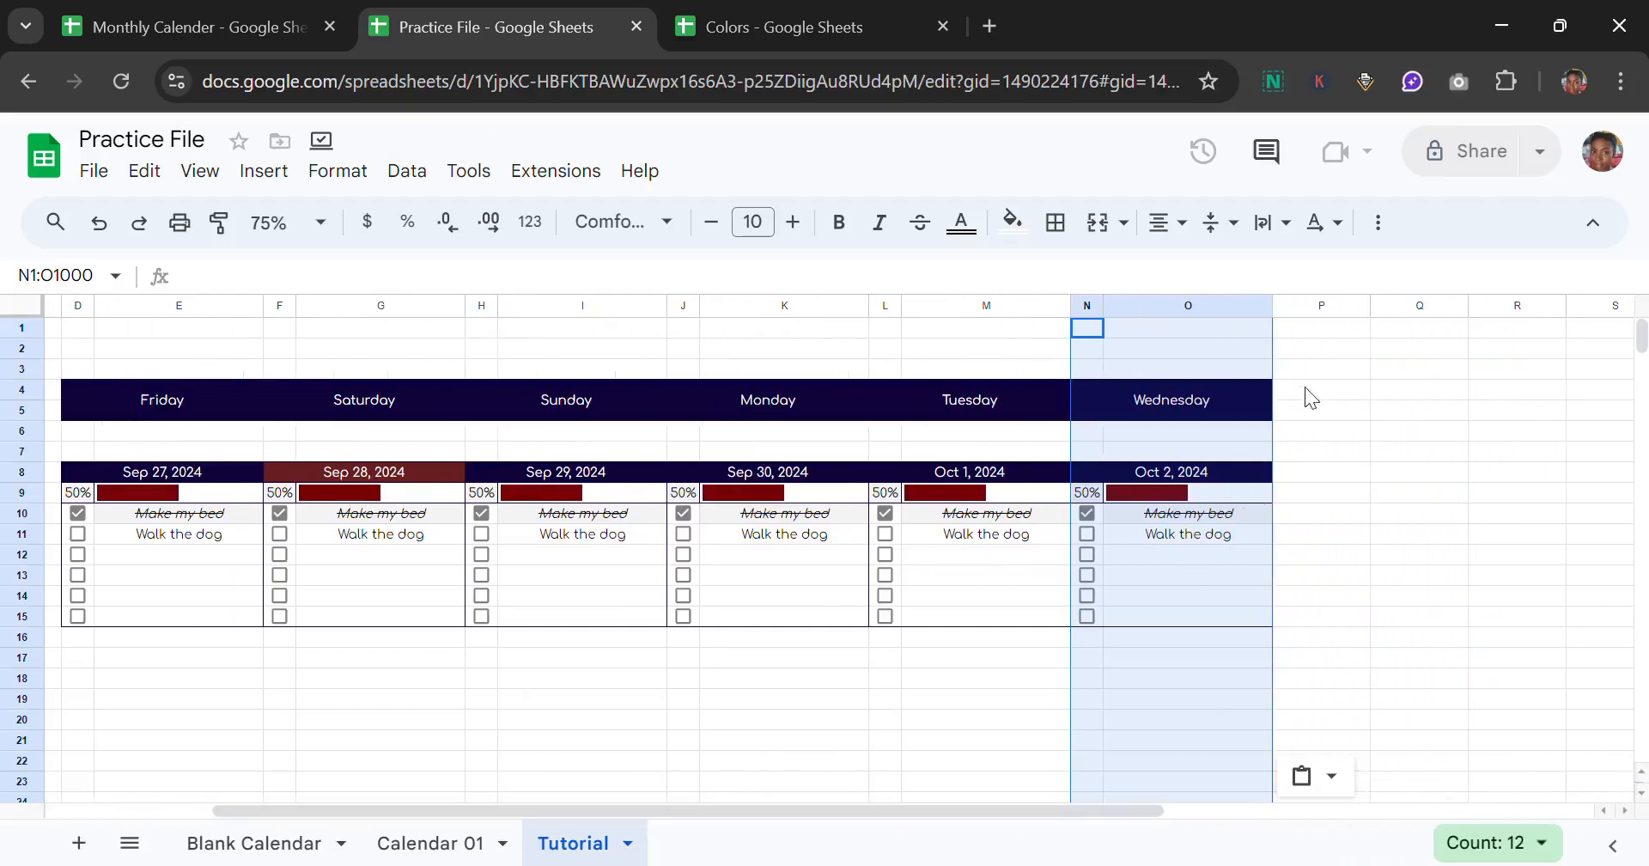
pyautogui.click(1300, 313)
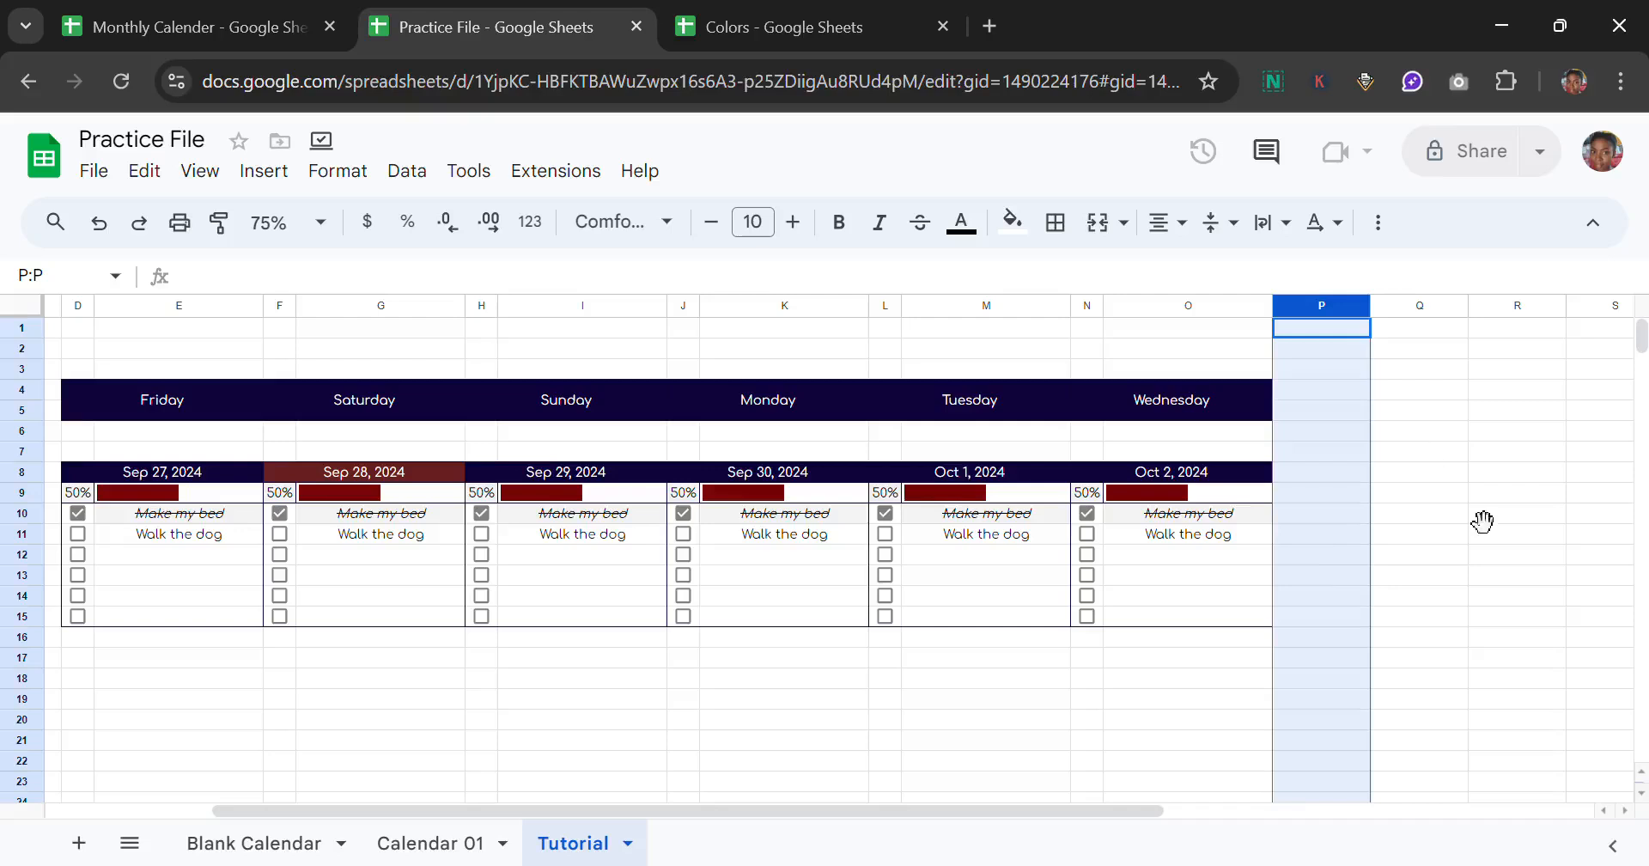
pyautogui.hotkey('ctrl', 'v')
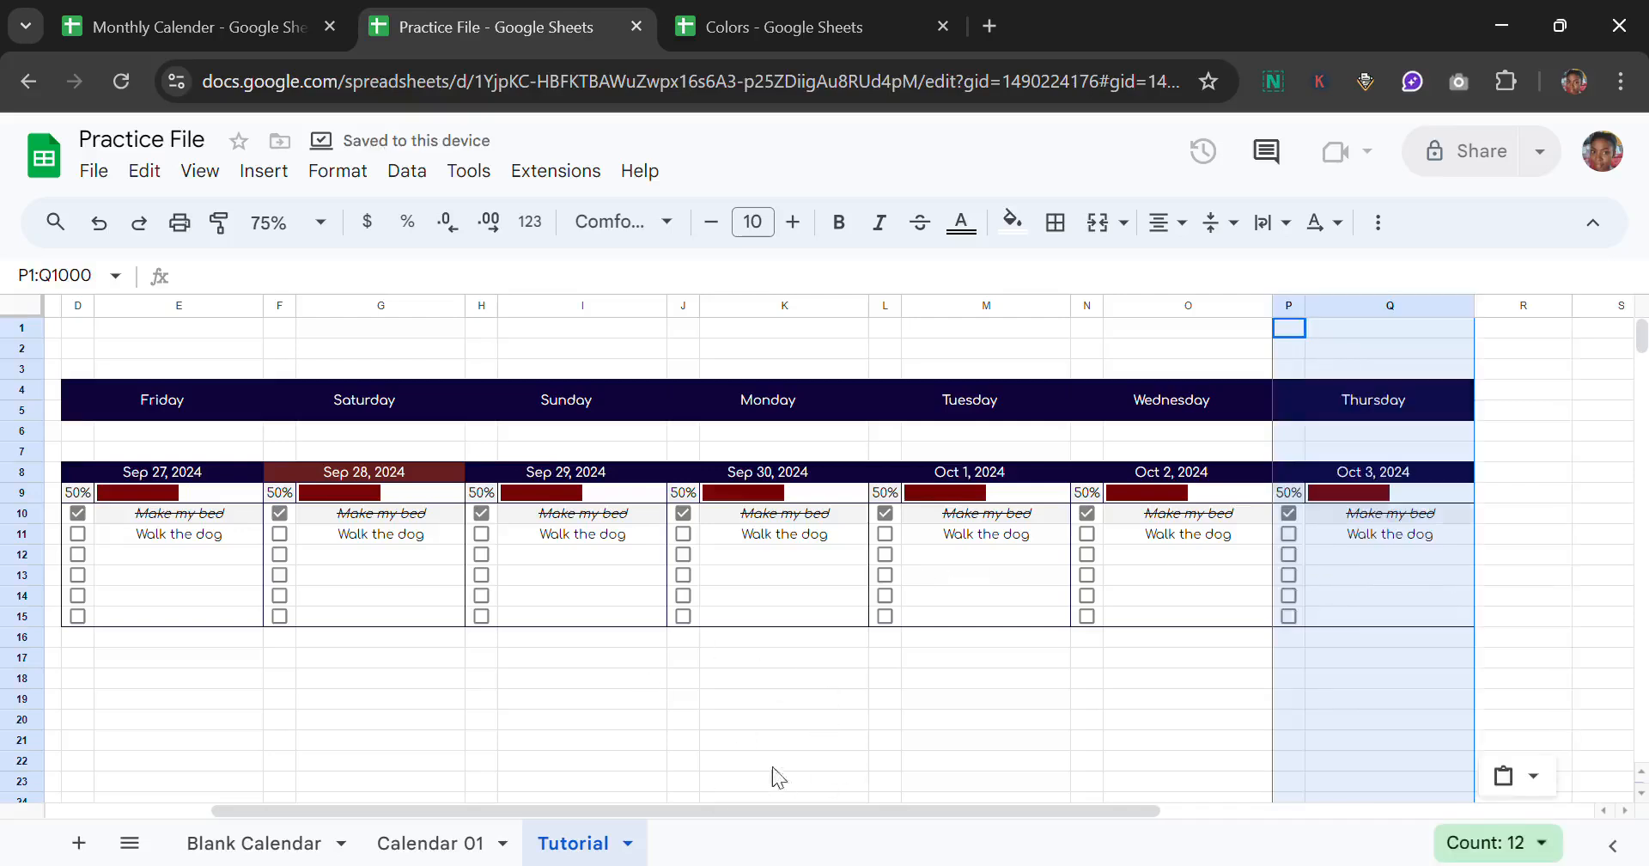
pyautogui.moveTo(667, 810); pyautogui.dragTo(569, 823)
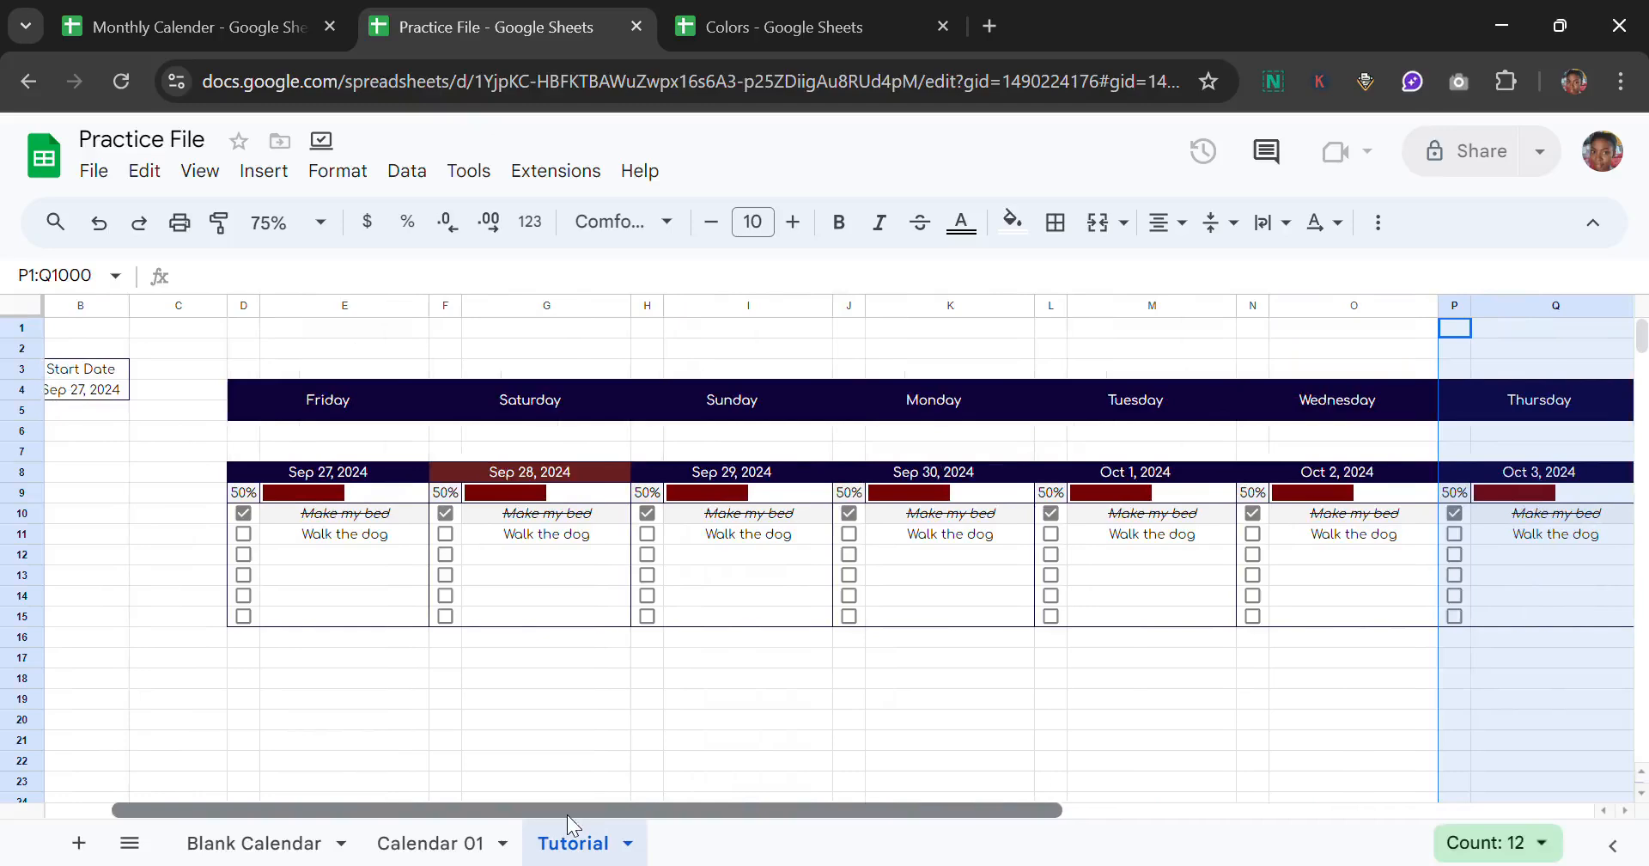
pyautogui.moveTo(604, 805); pyautogui.dragTo(481, 787)
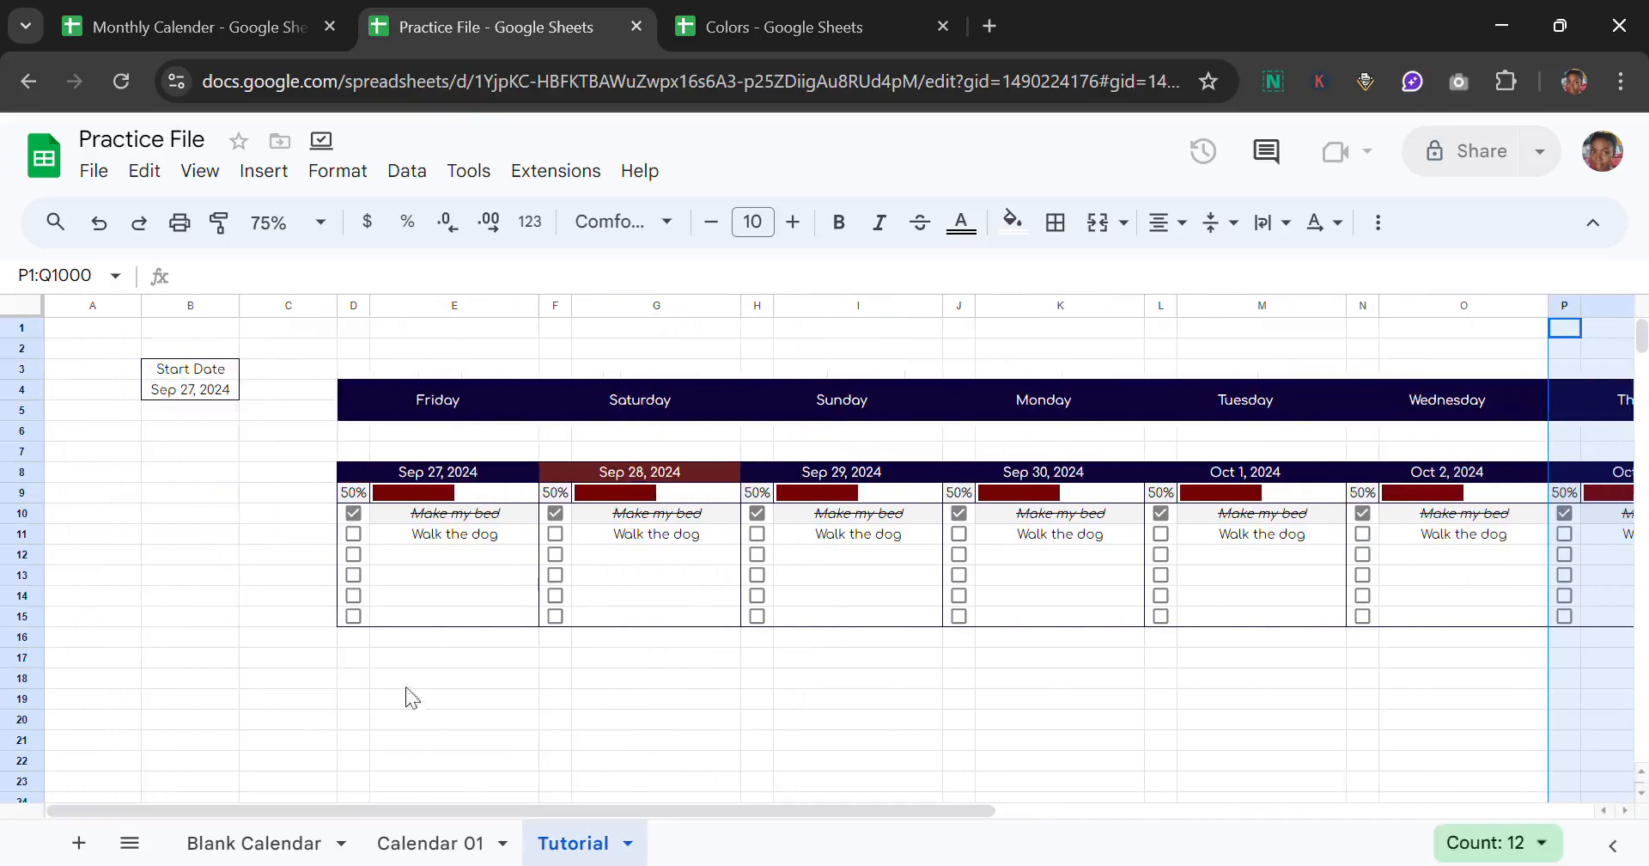
pyautogui.click(355, 637)
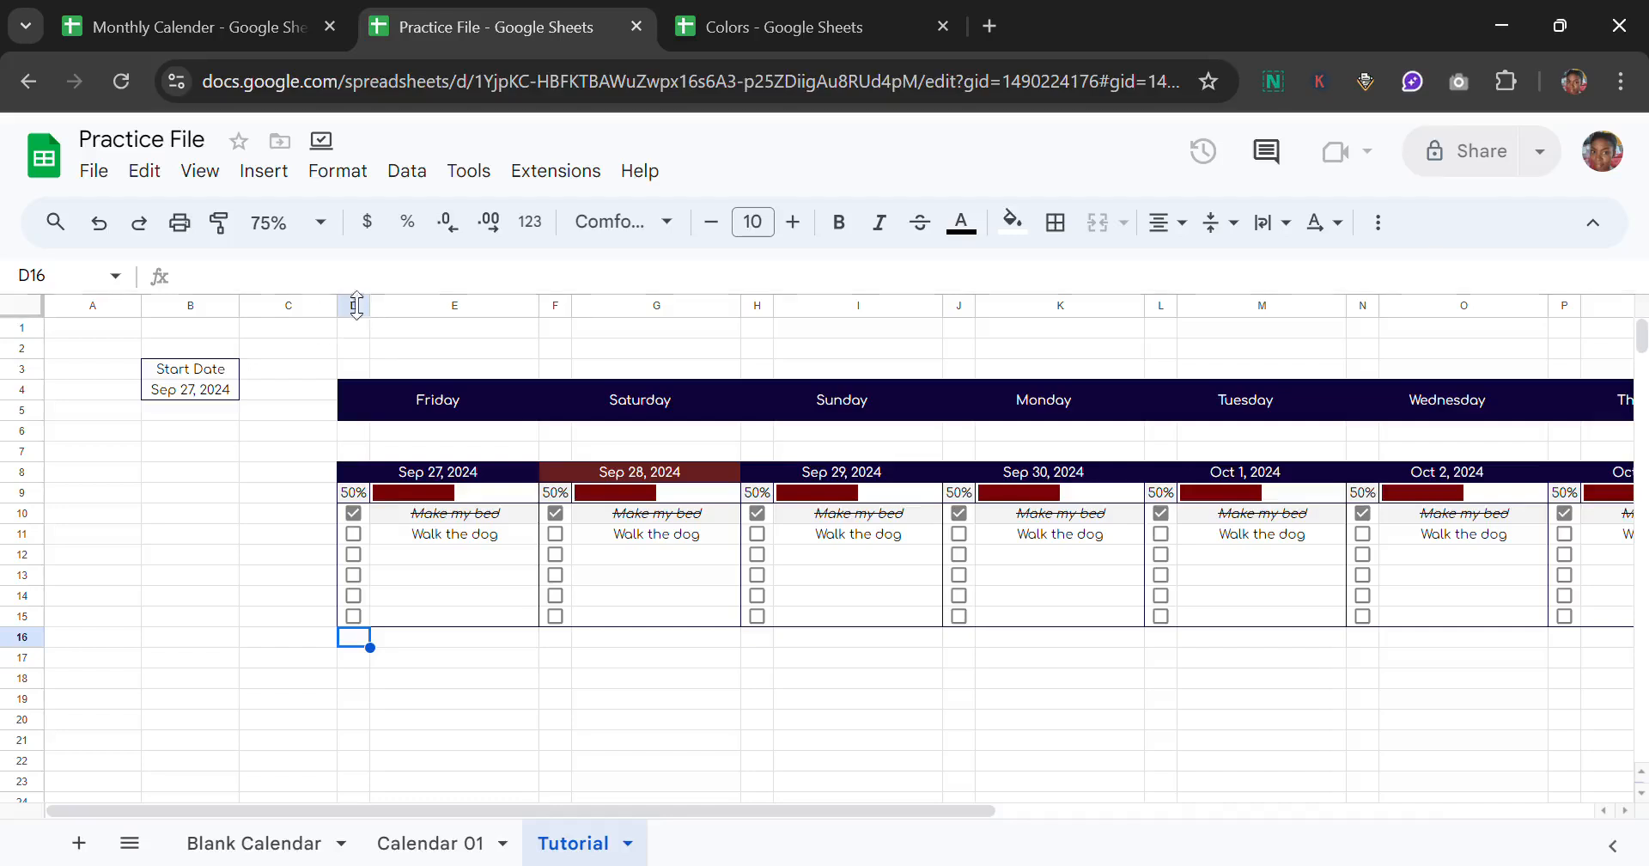
pyautogui.moveTo(357, 305); pyautogui.dragTo(426, 315)
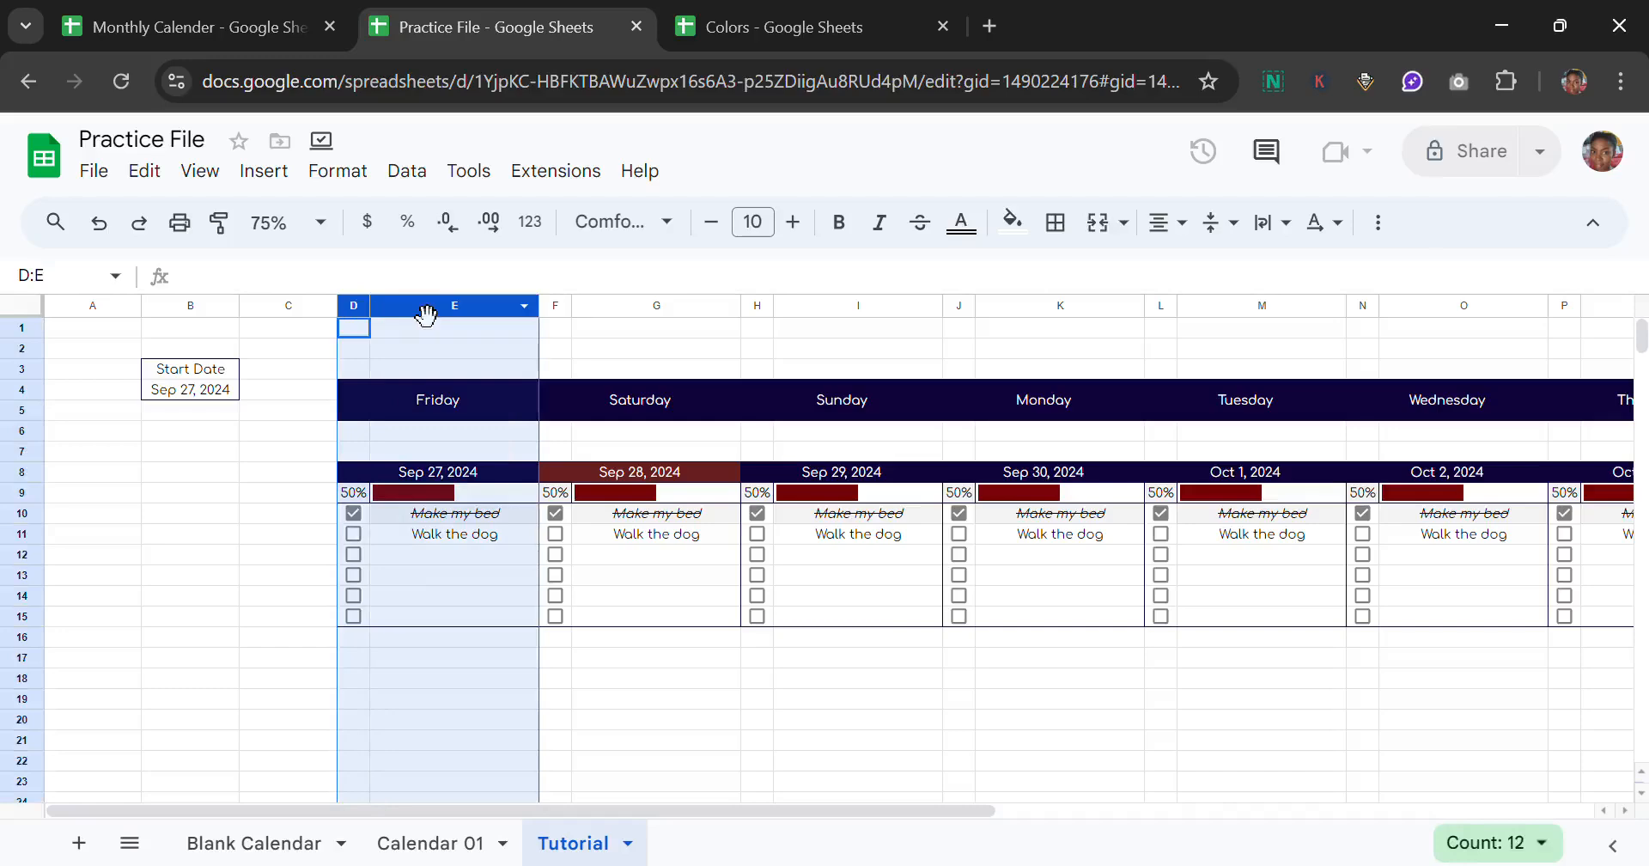
pyautogui.click(367, 321)
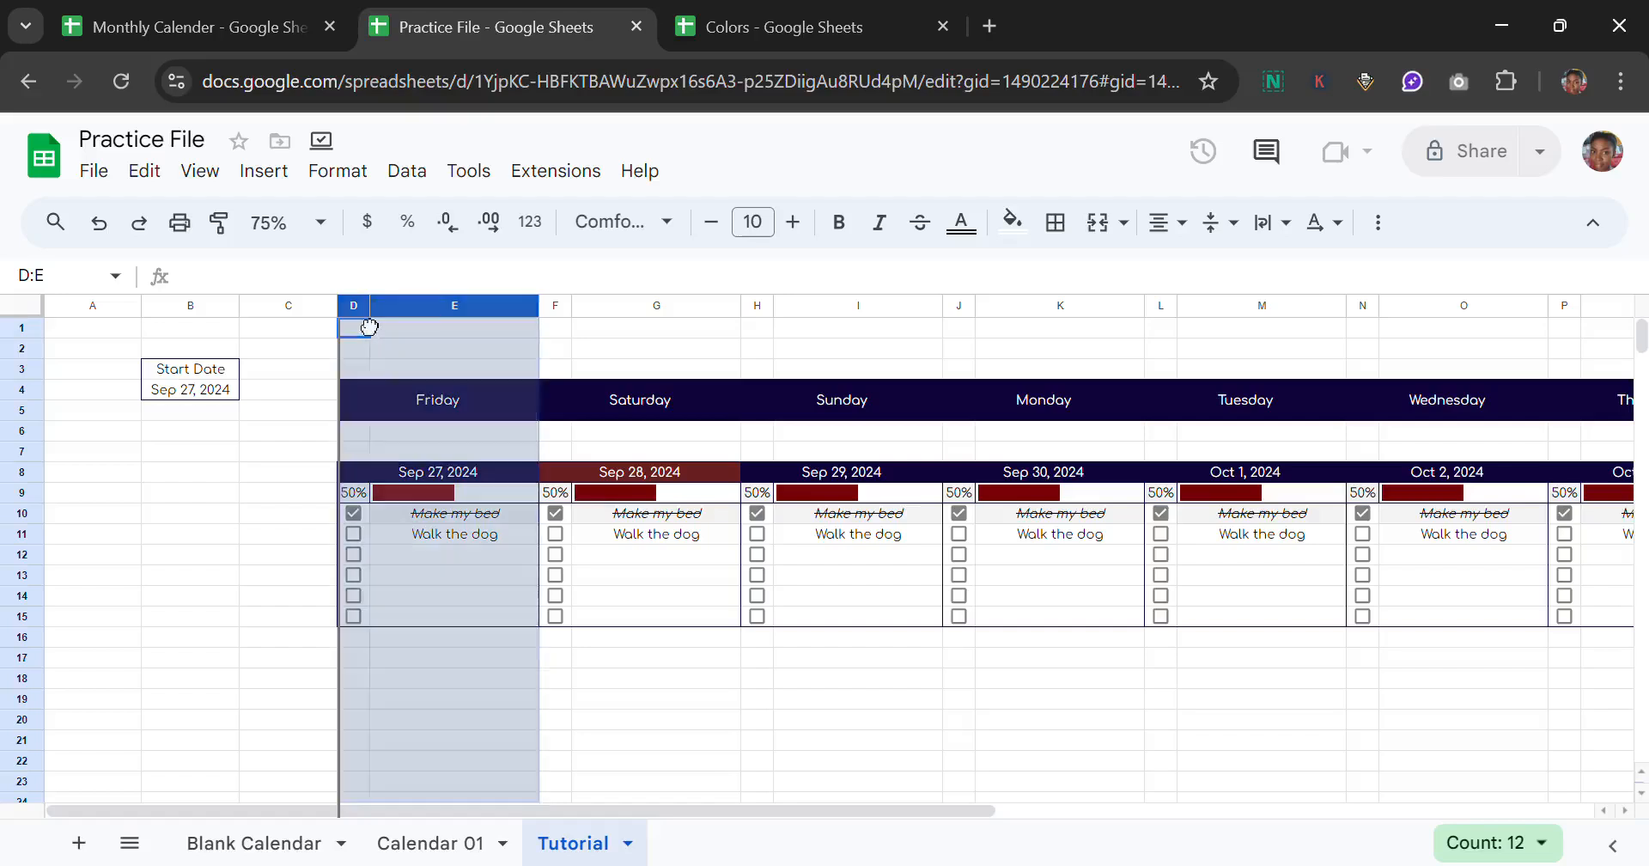
pyautogui.click(268, 478)
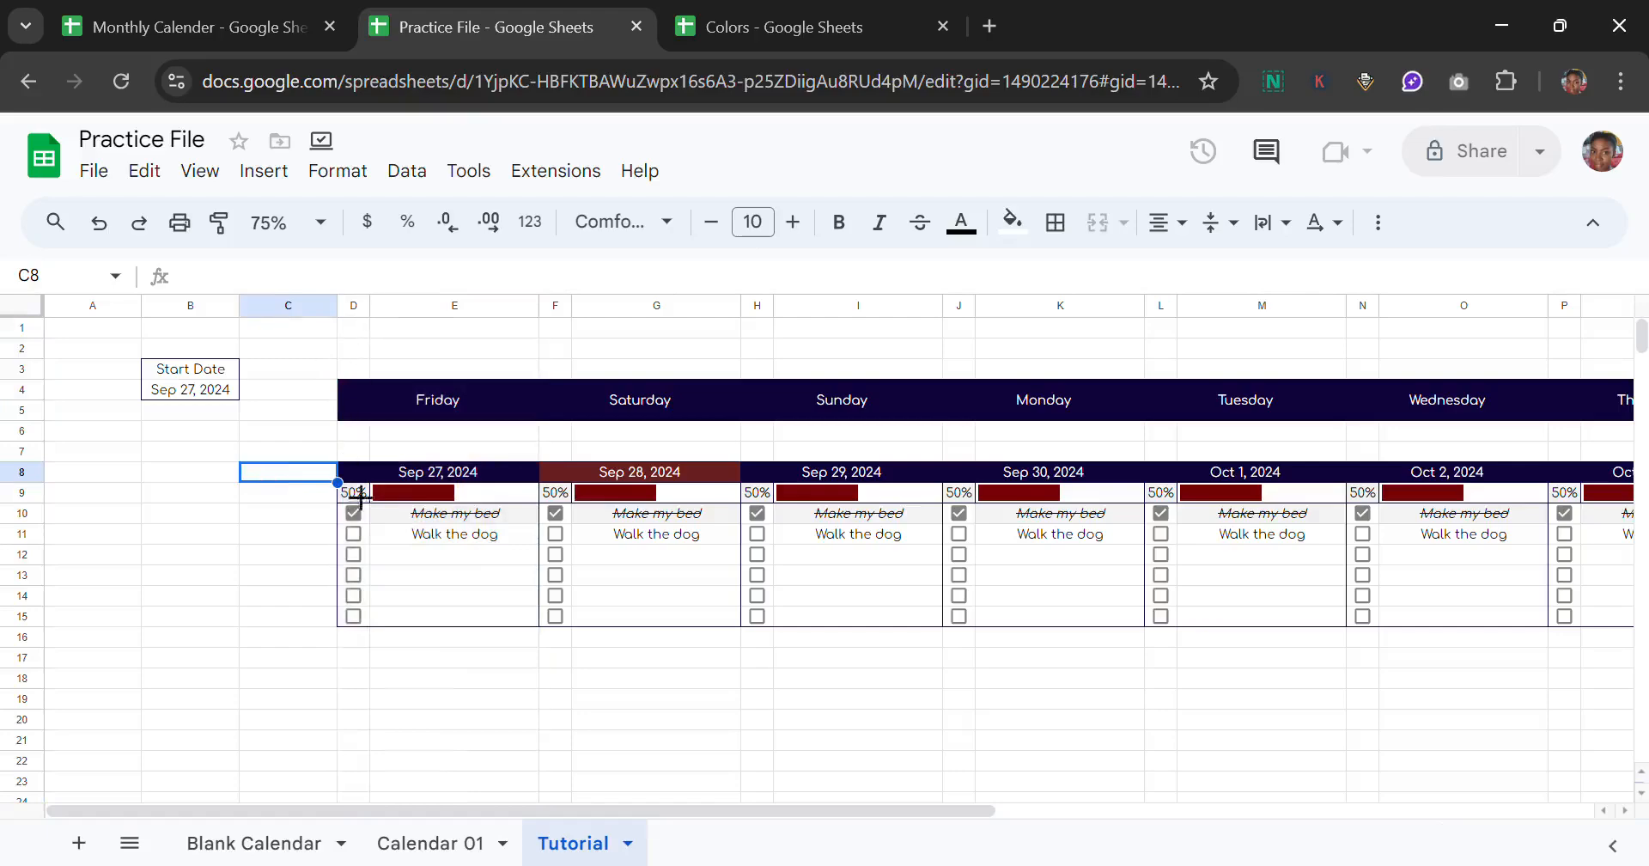
# Step: Copy the whole first-week block D8:Q15 and paste it directly below, starting at D16
pyautogui.moveTo(352, 480); pyautogui.dragTo(1432, 633)
pyautogui.hotkey('ctrl', 'c')
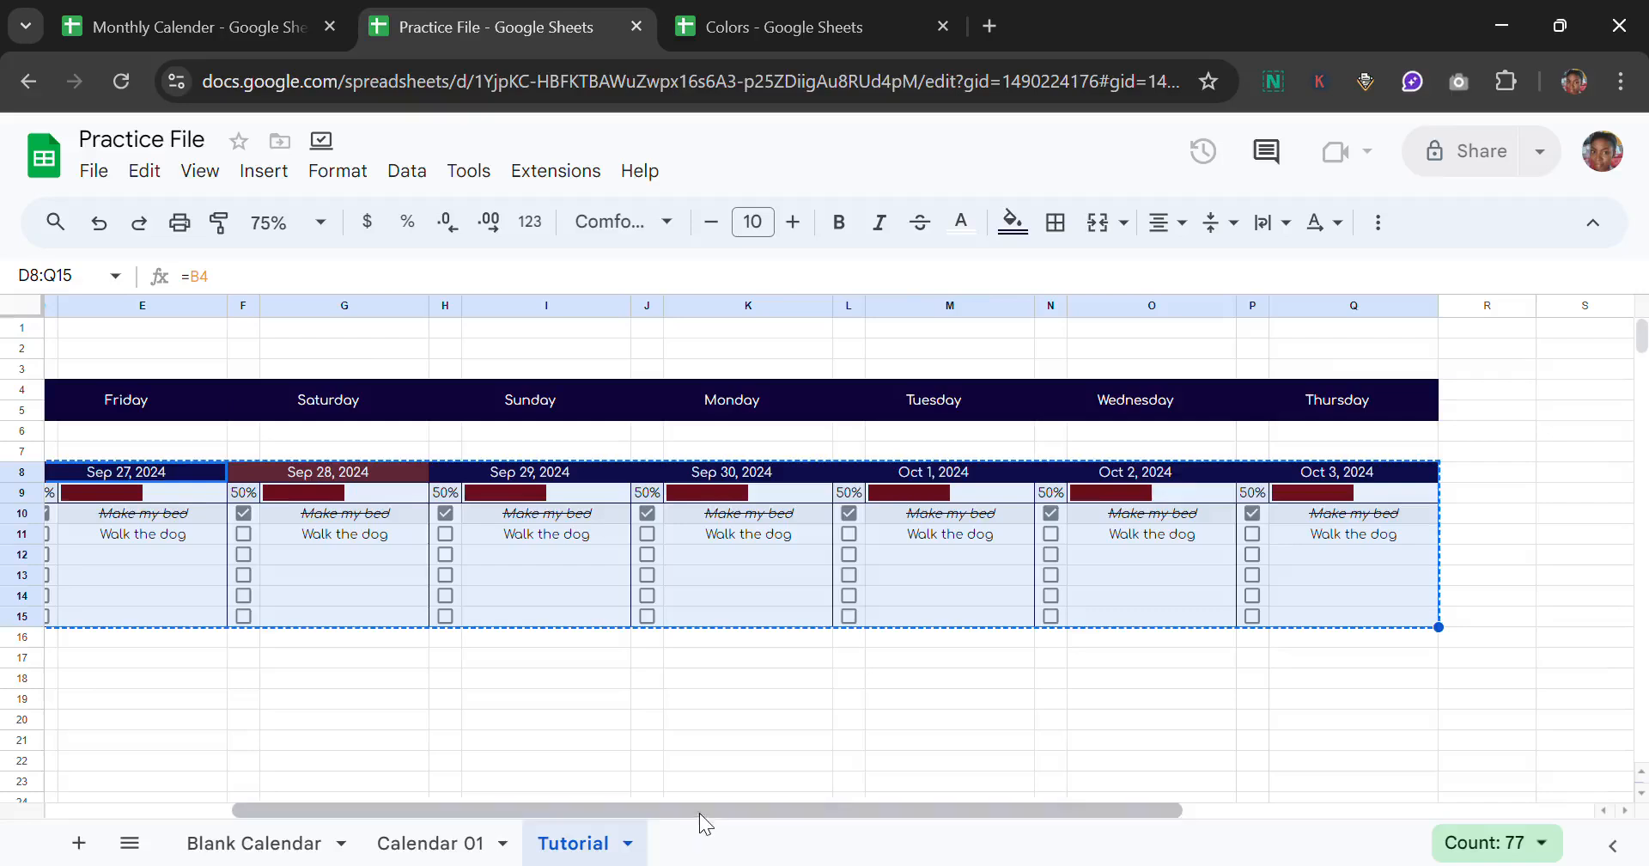
pyautogui.hscroll(-5, 699, 817)
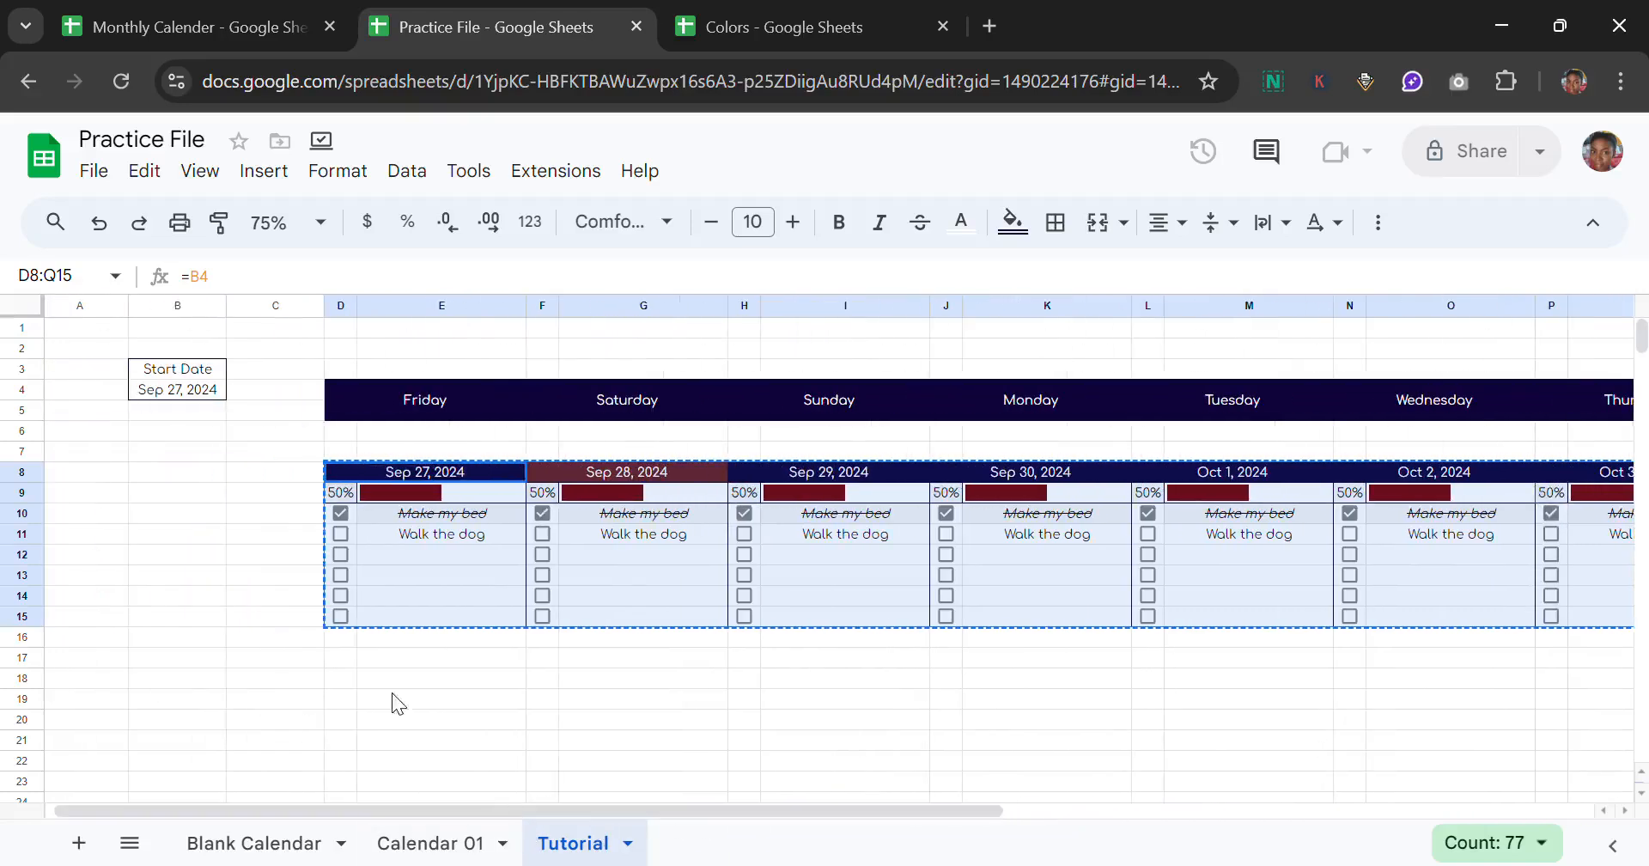
pyautogui.click(343, 642)
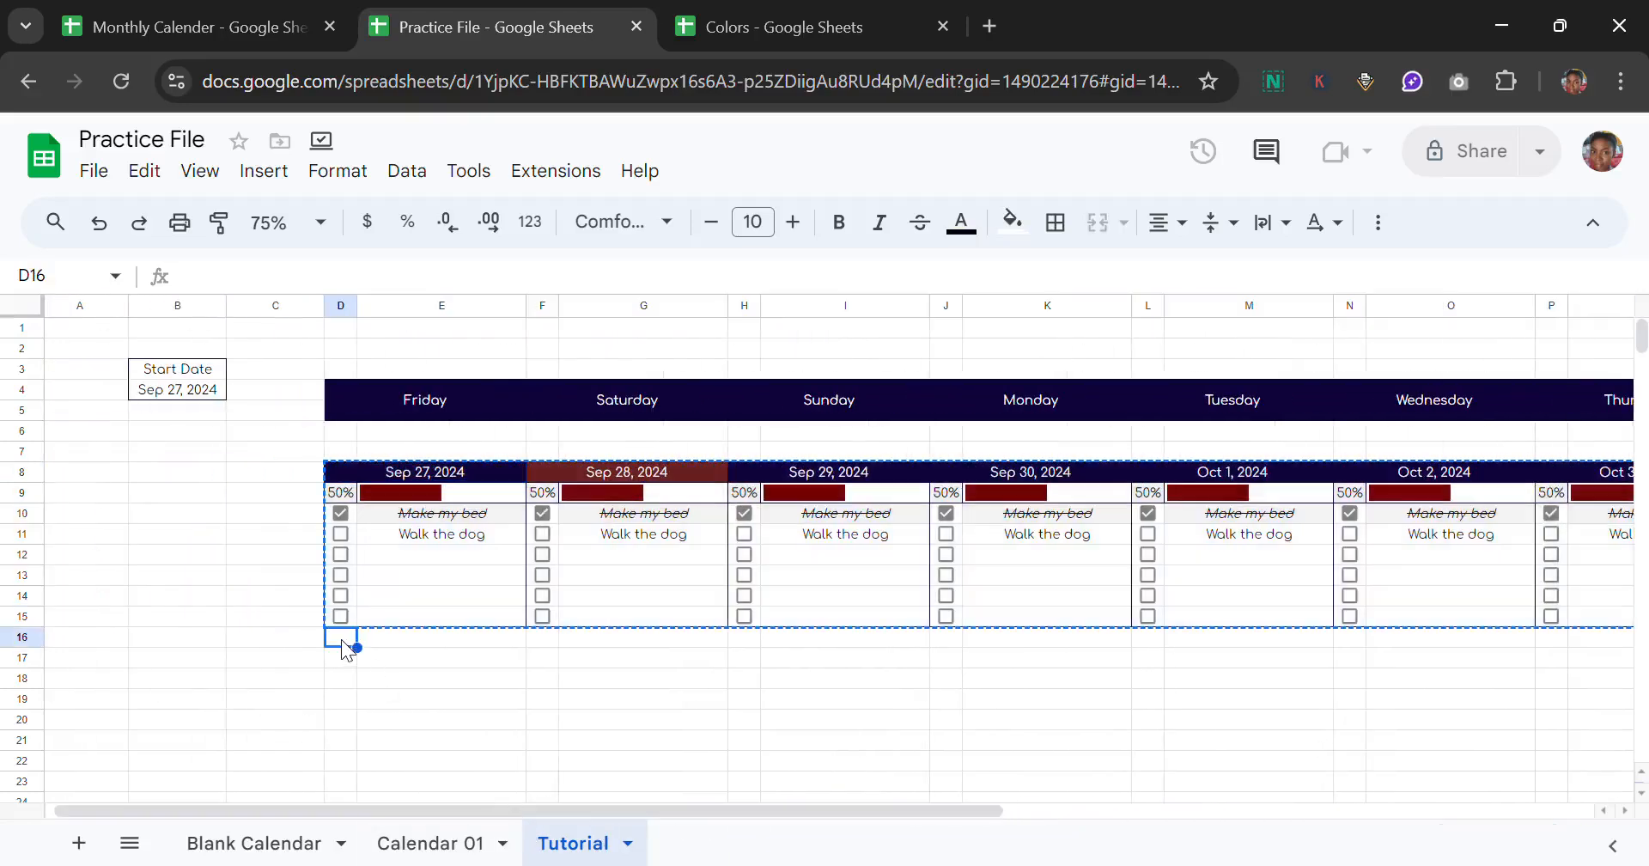
pyautogui.hotkey('ctrl', 'v')
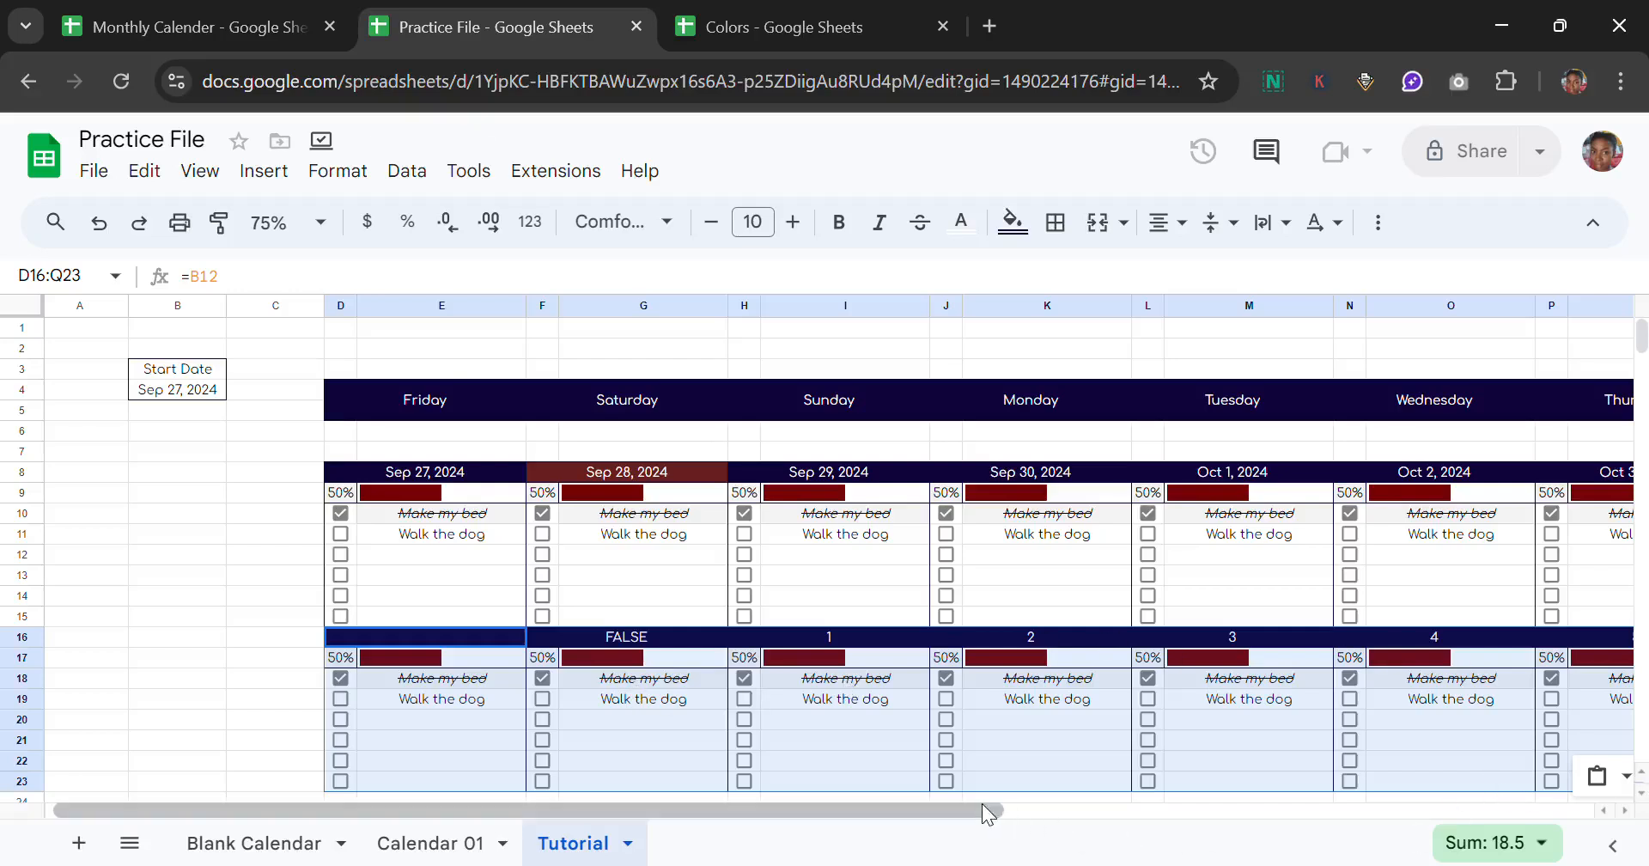
# Step: Copy the formula =if(D8<>"",D8+1) from the first week's Saturday date cell F8, leaving that cell as it is
pyautogui.moveTo(1002, 809); pyautogui.dragTo(936, 857)
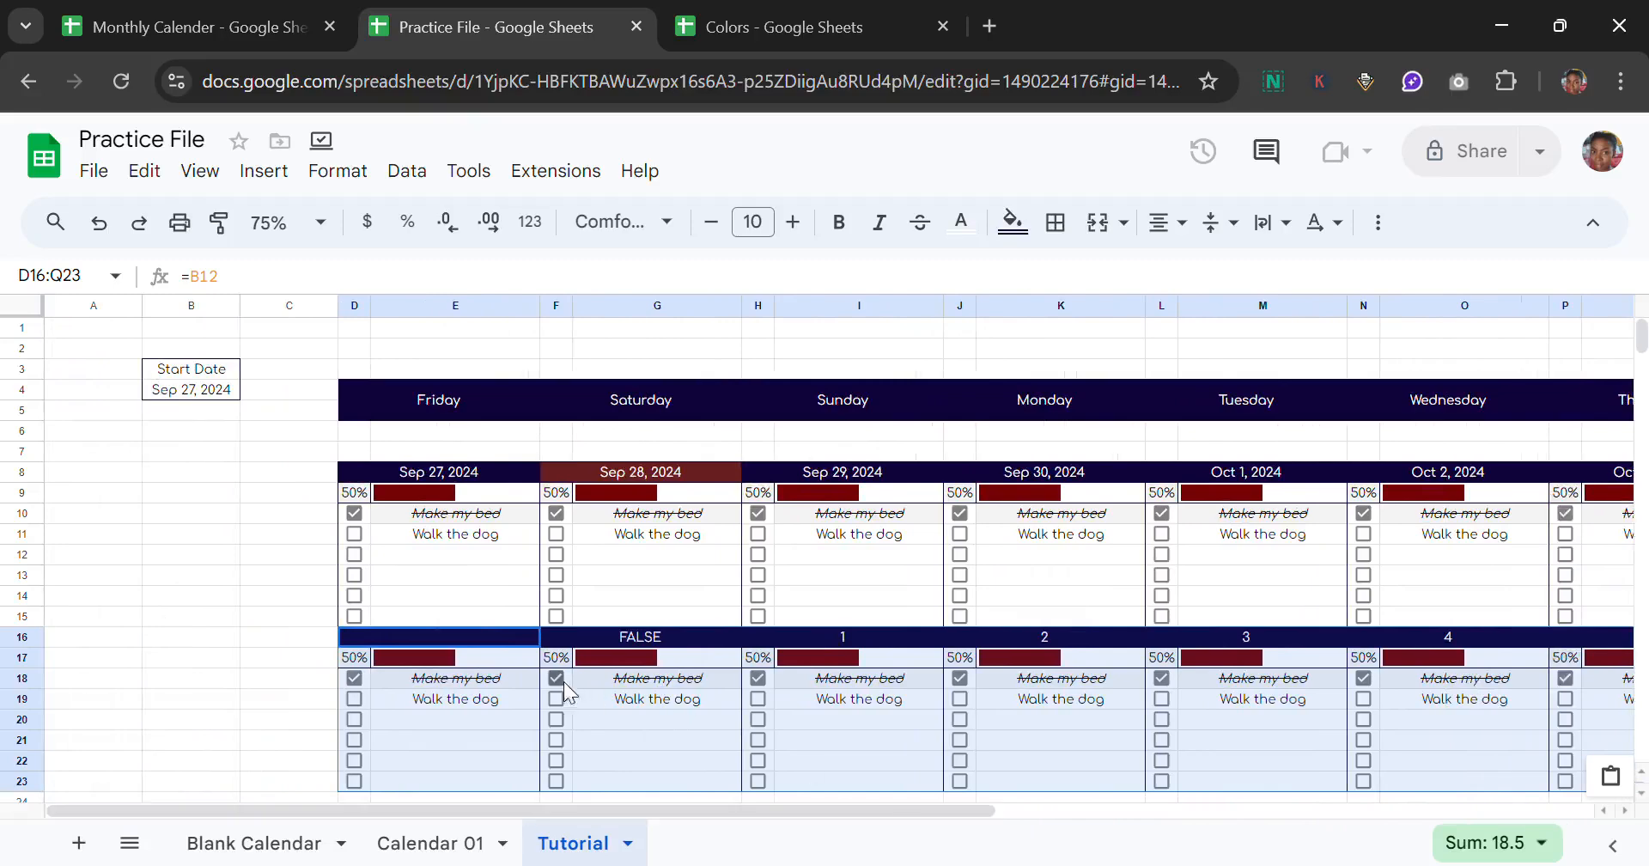
pyautogui.click(486, 636)
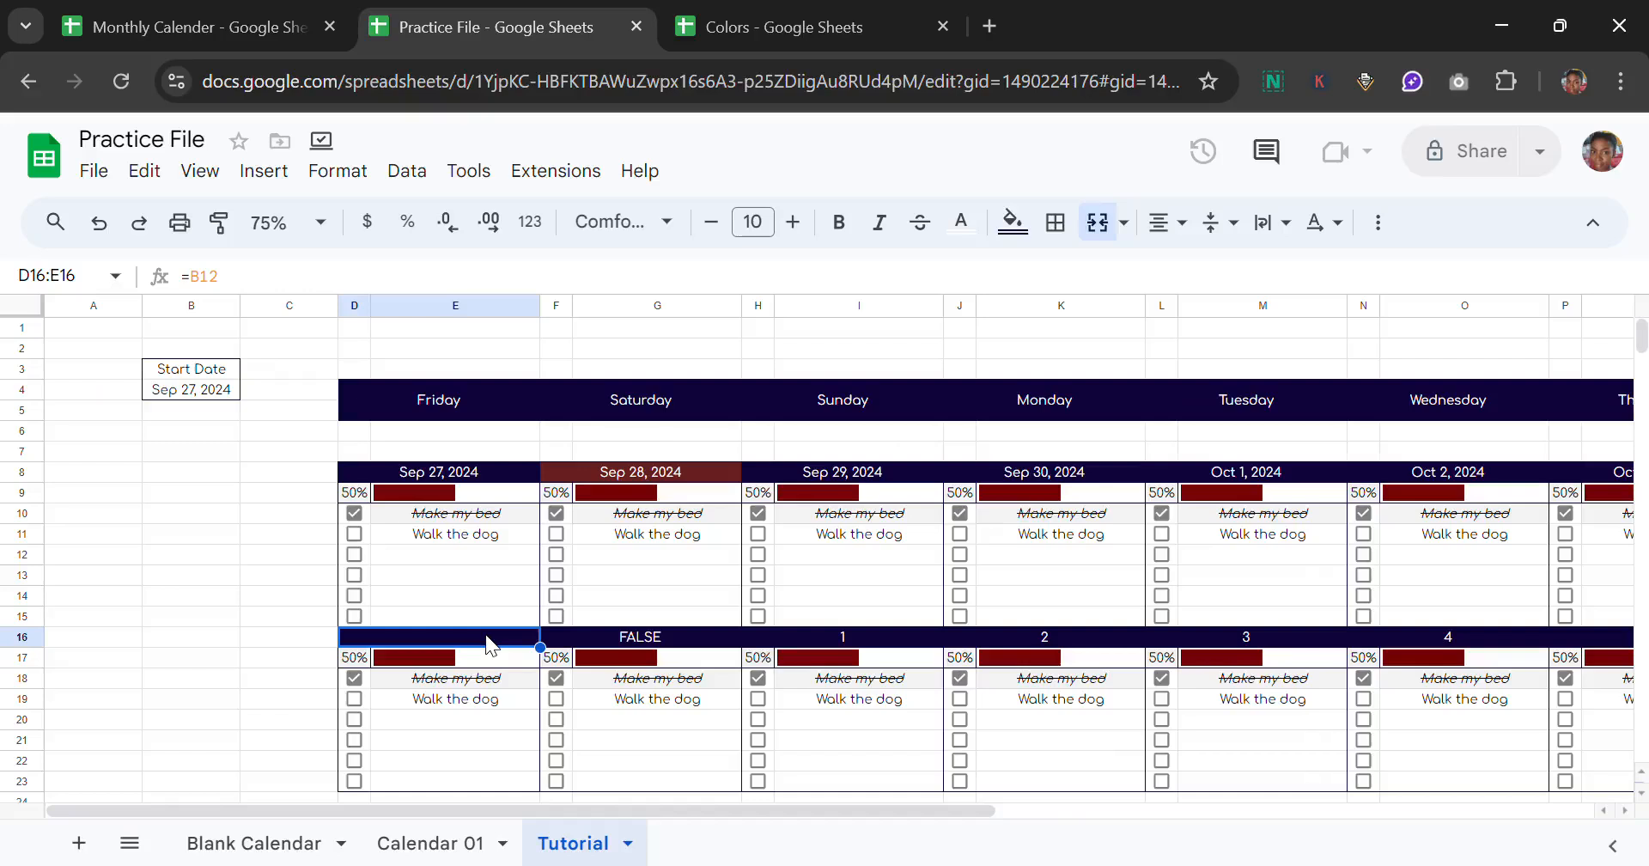
pyautogui.click(471, 479)
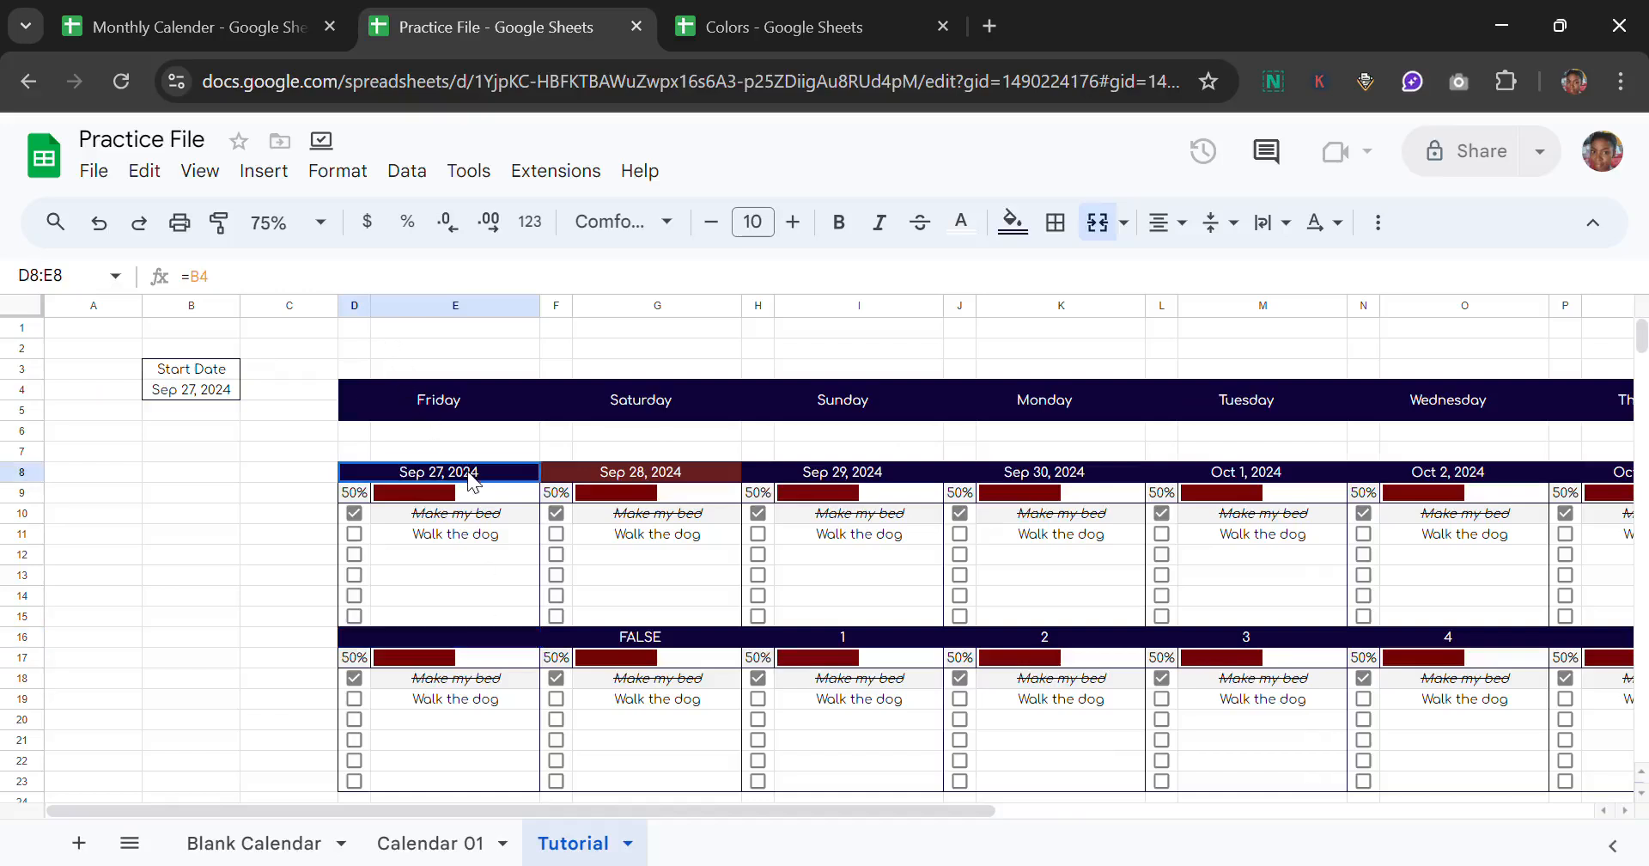
pyautogui.click(624, 478)
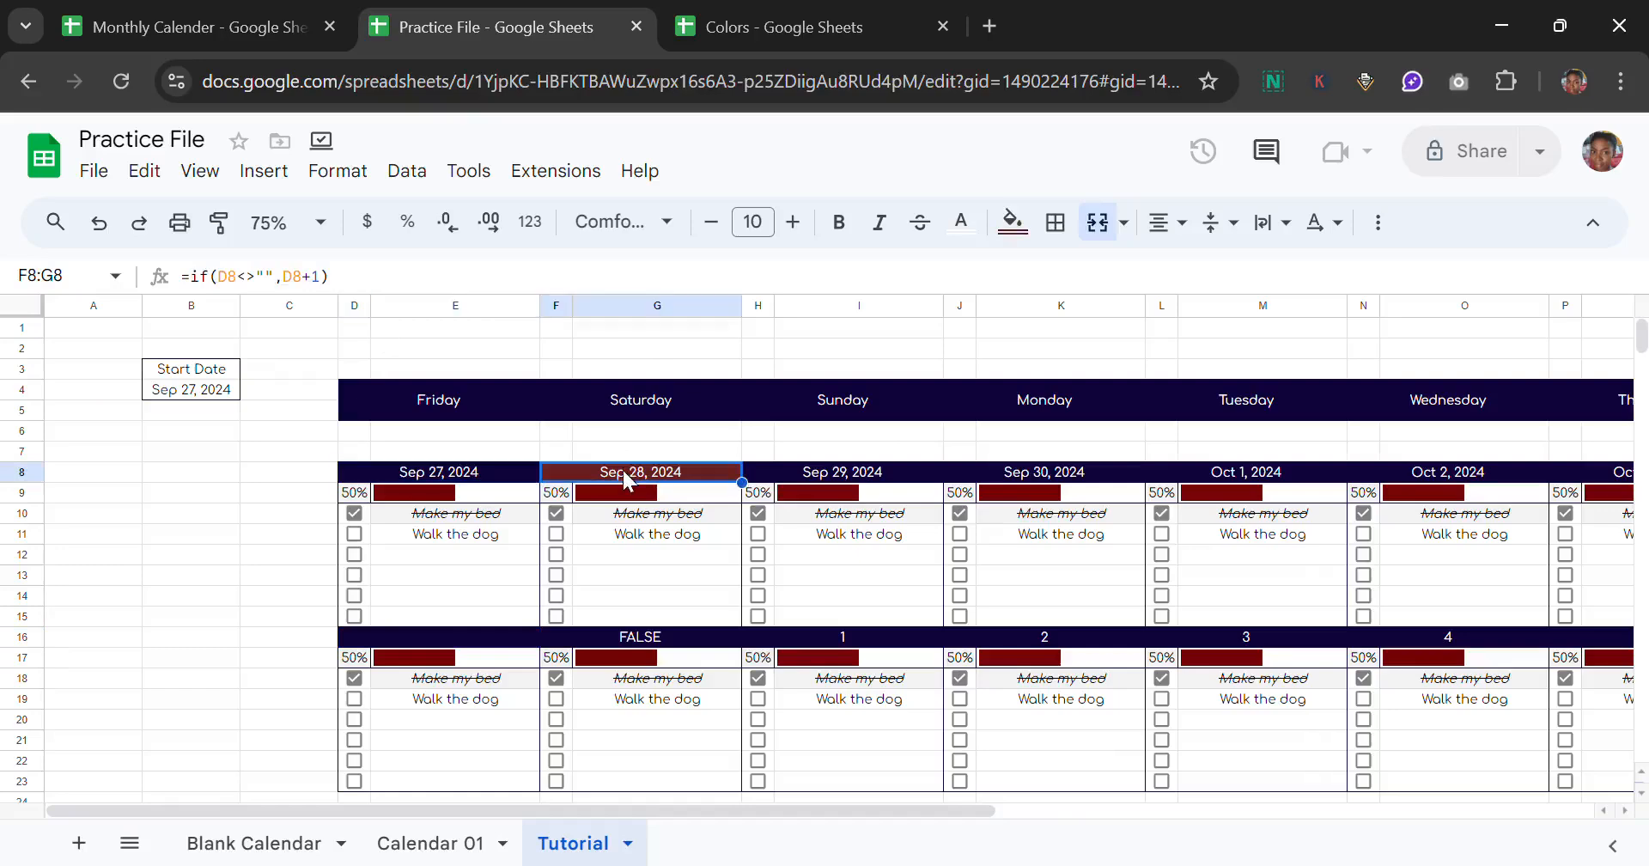
pyautogui.click(460, 286)
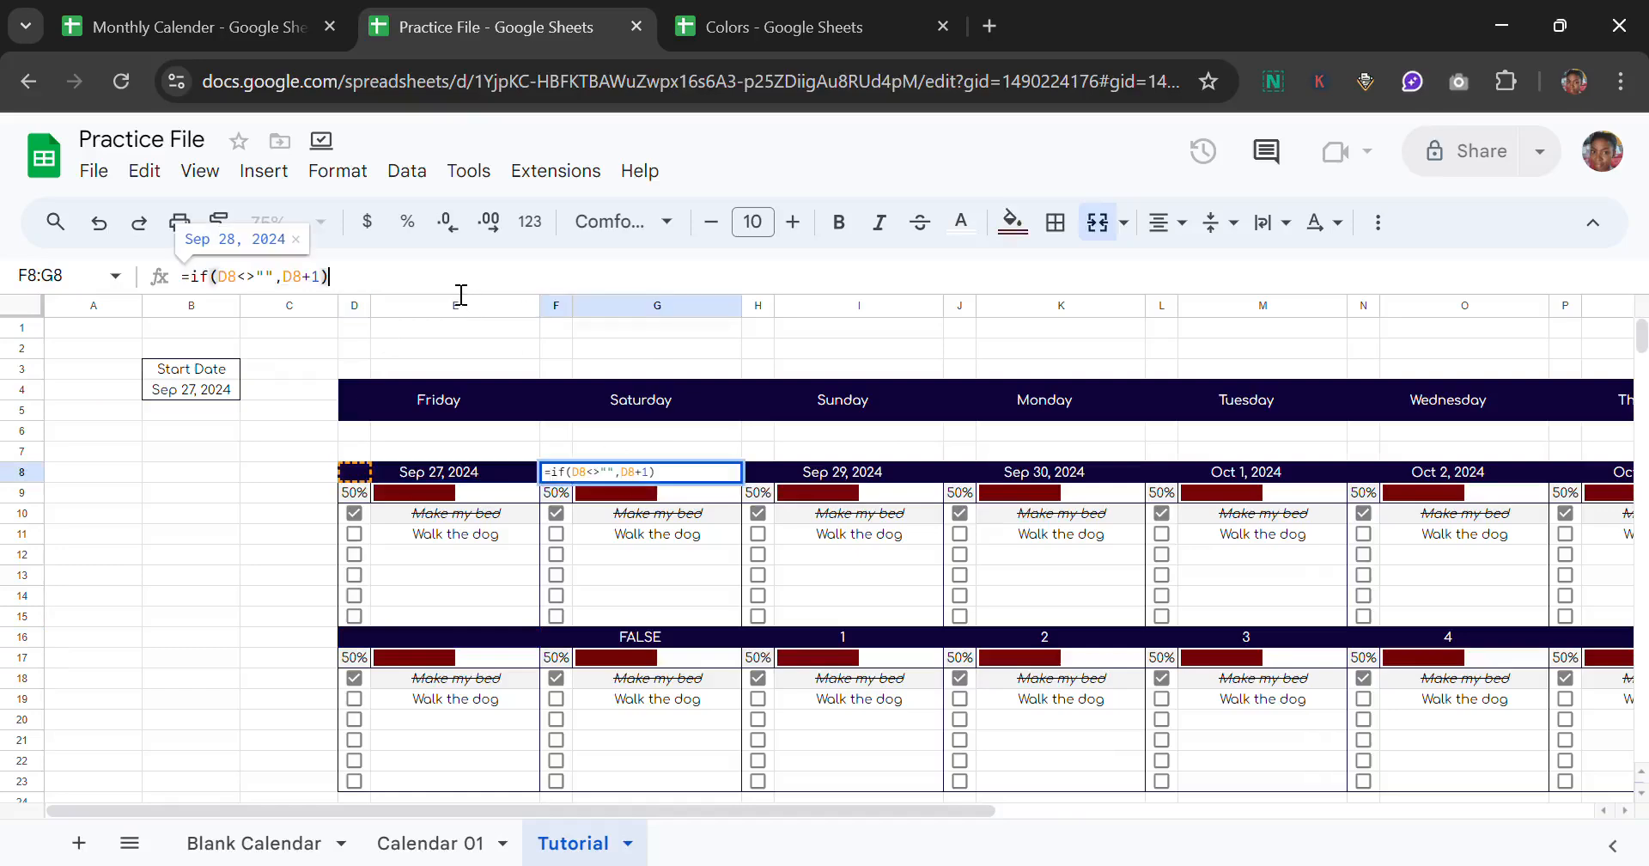
pyautogui.moveTo(460, 286); pyautogui.dragTo(176, 288)
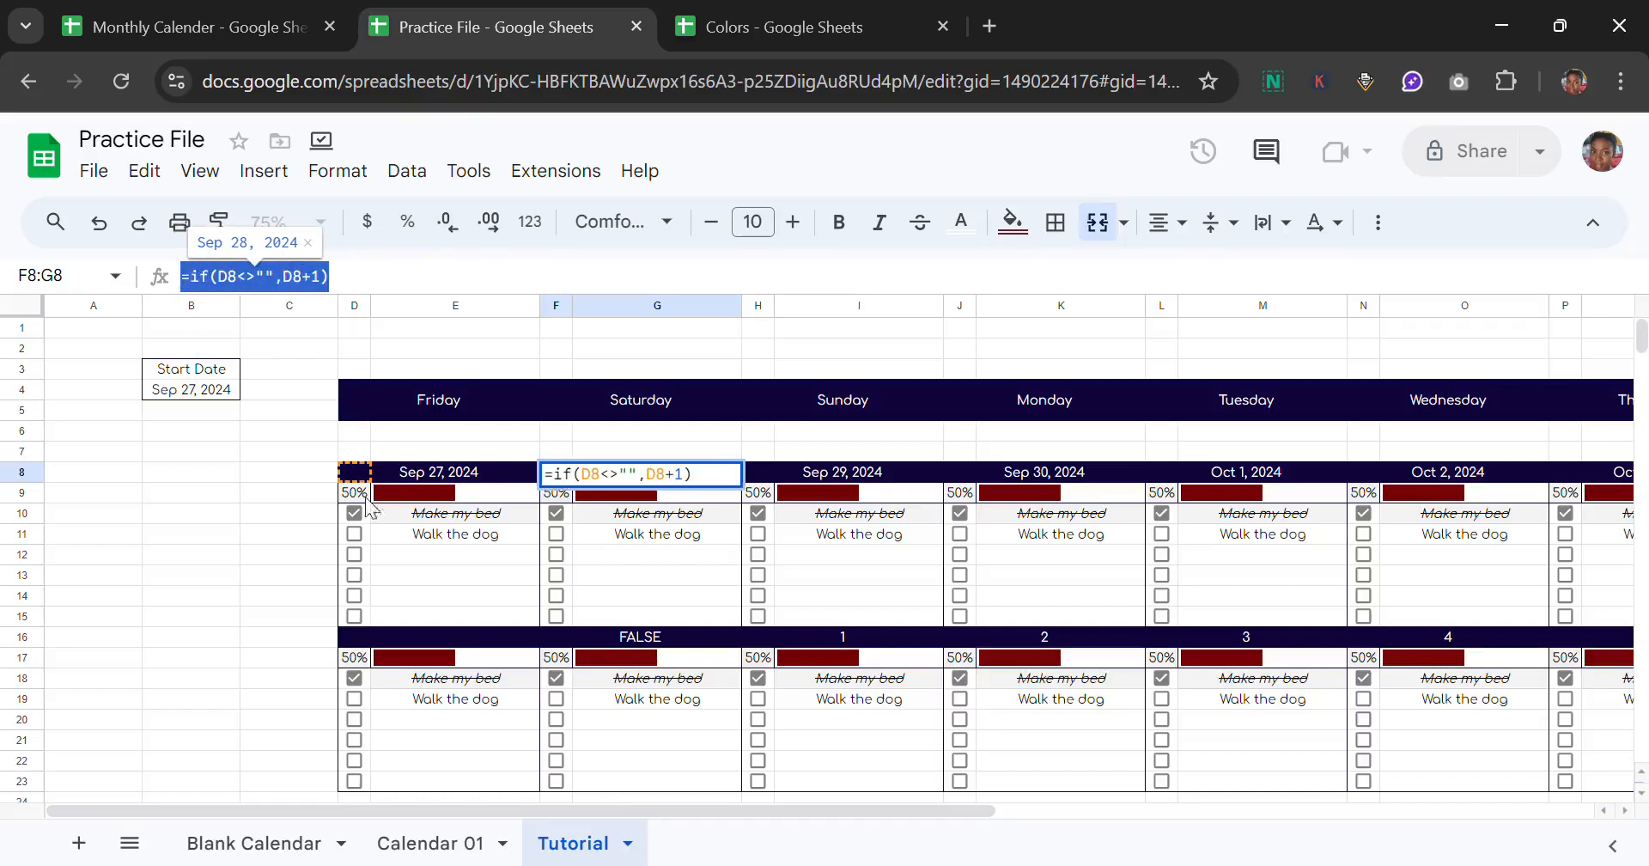
pyautogui.click(354, 291)
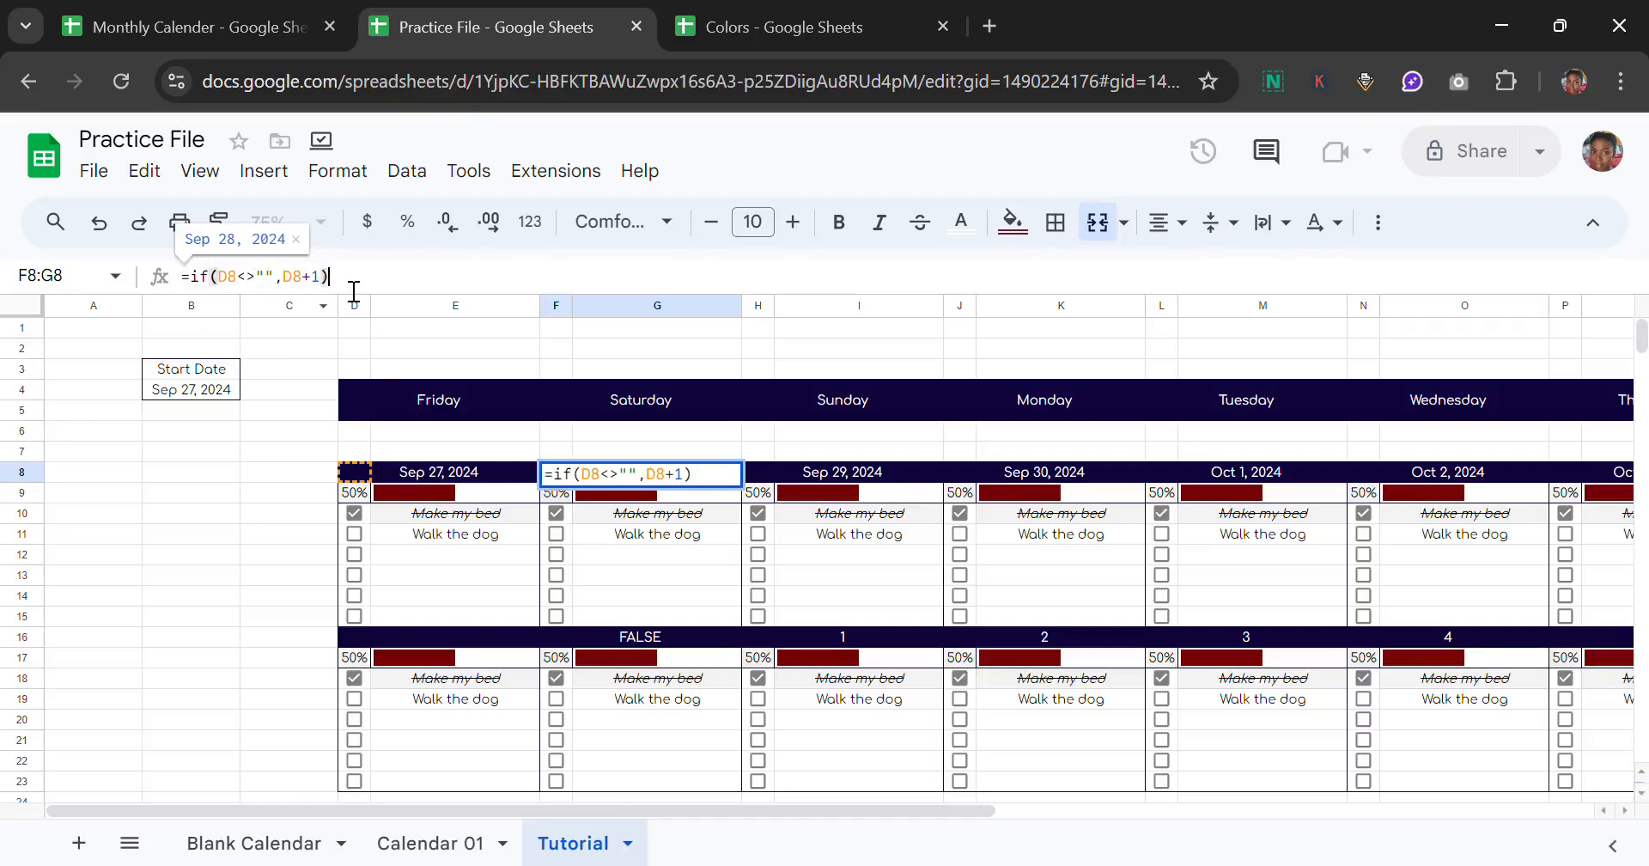
pyautogui.press('Return')
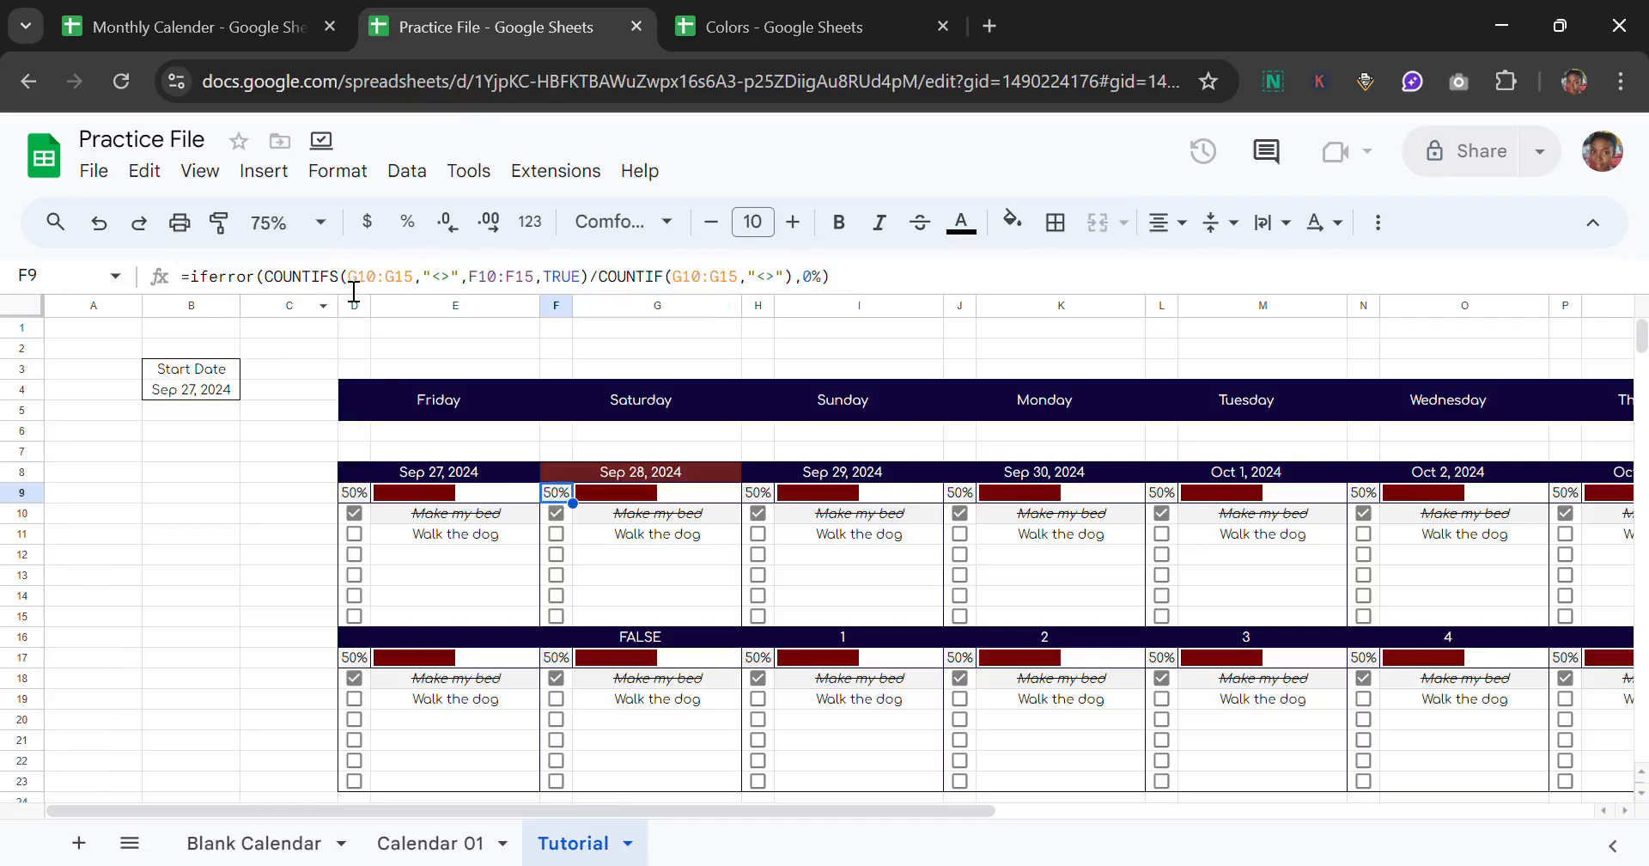
# Step: Replace the formula in the second week's first date cell D16 with =if(D8<>"",D8+7)
pyautogui.click(461, 635)
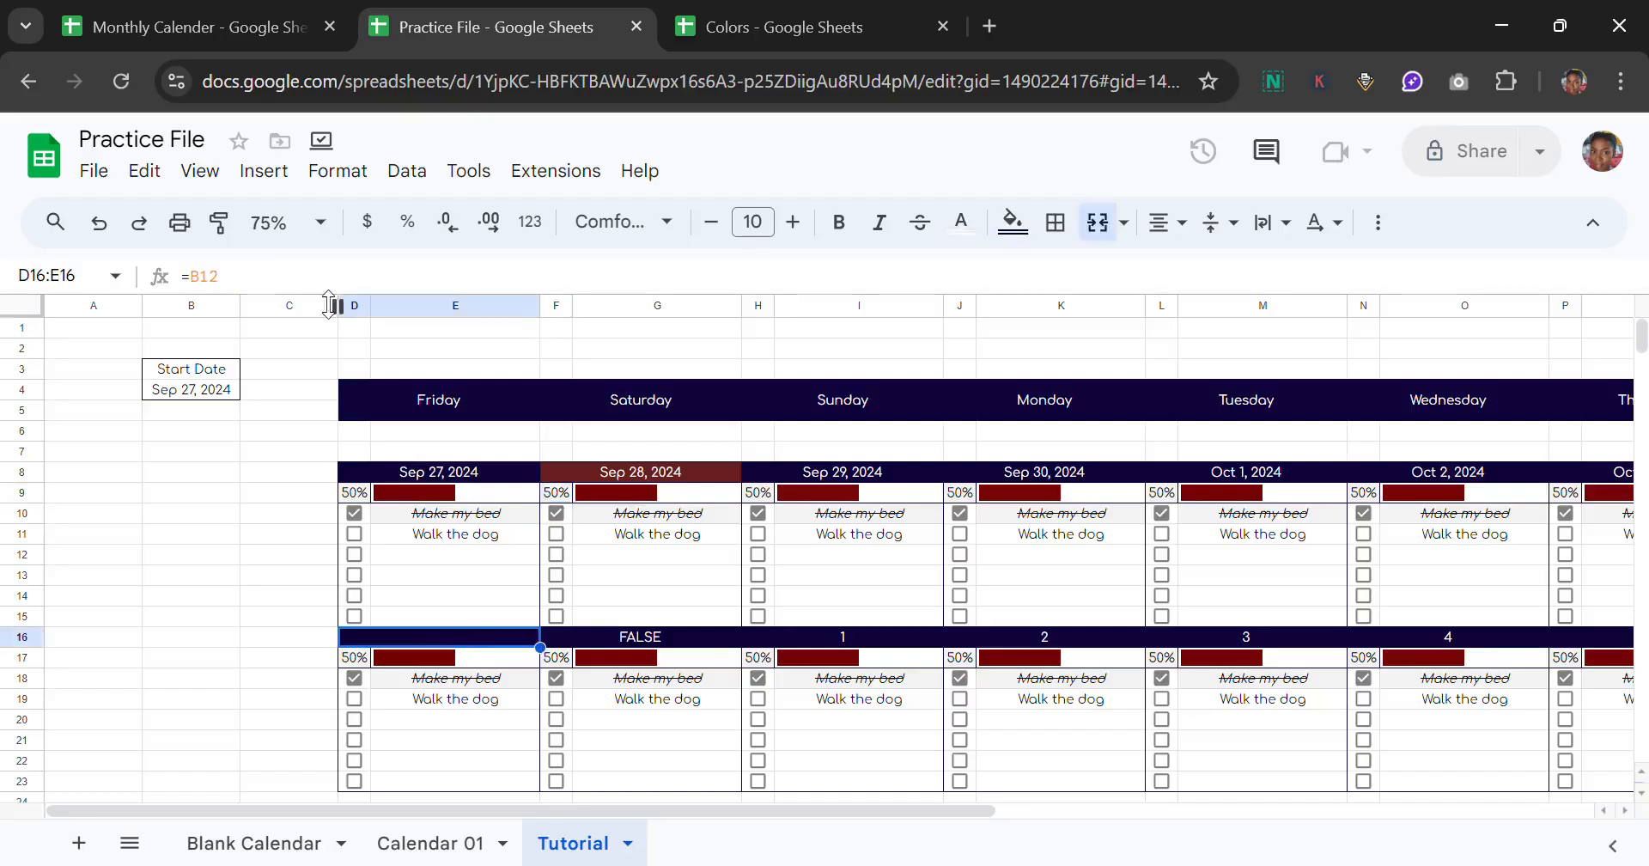
pyautogui.press('F2')
pyautogui.press('BackSpace')
pyautogui.press('BackSpace')
pyautogui.press('BackSpace')
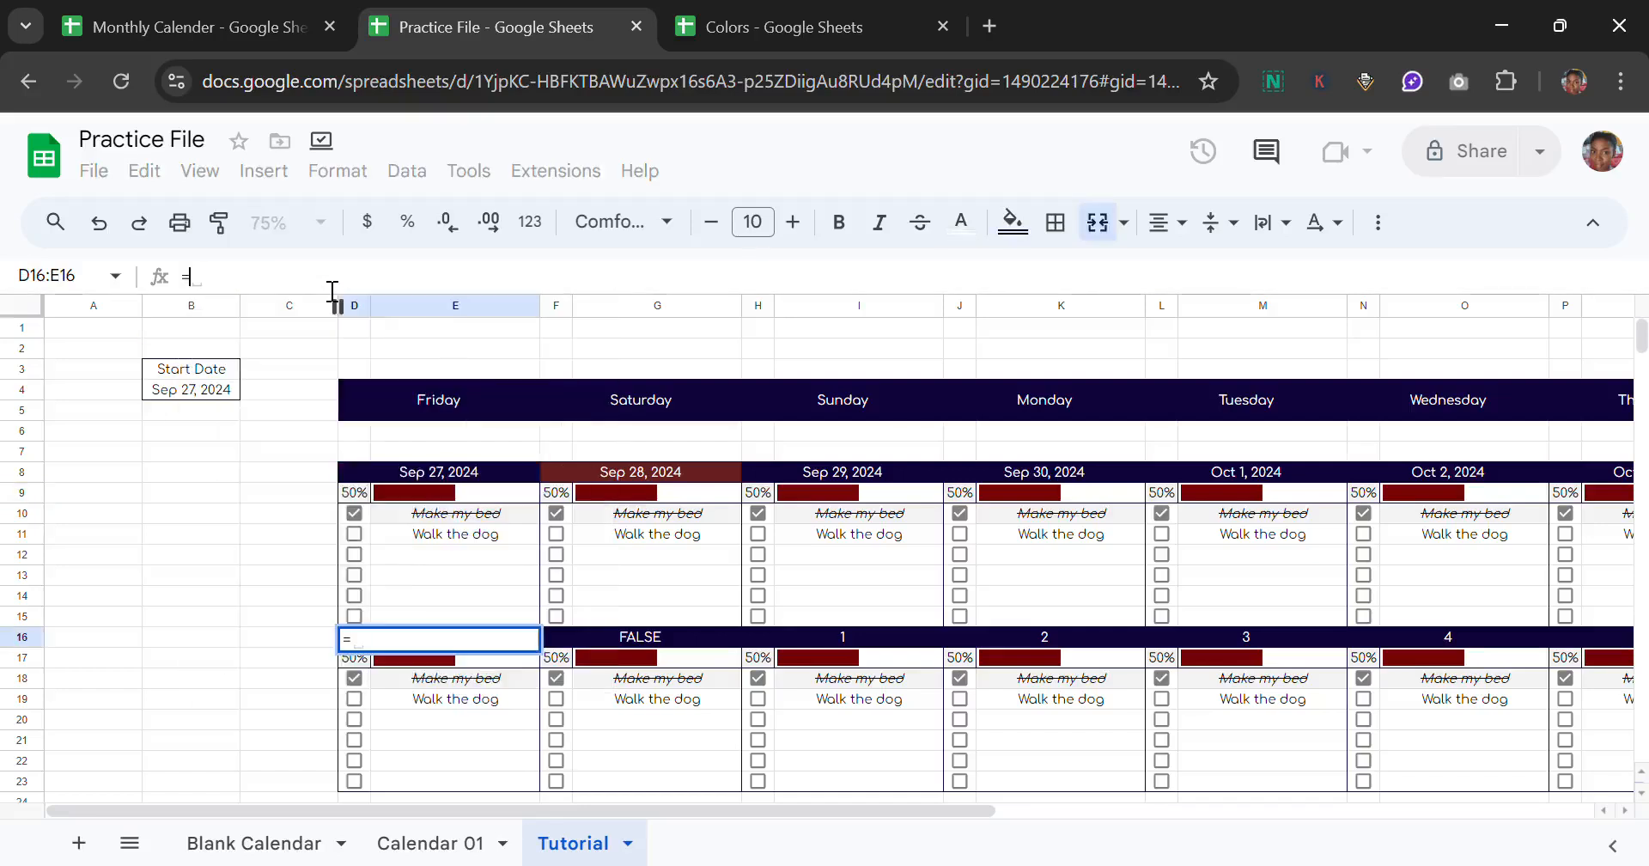
pyautogui.hotkey('ctrl', 'v')
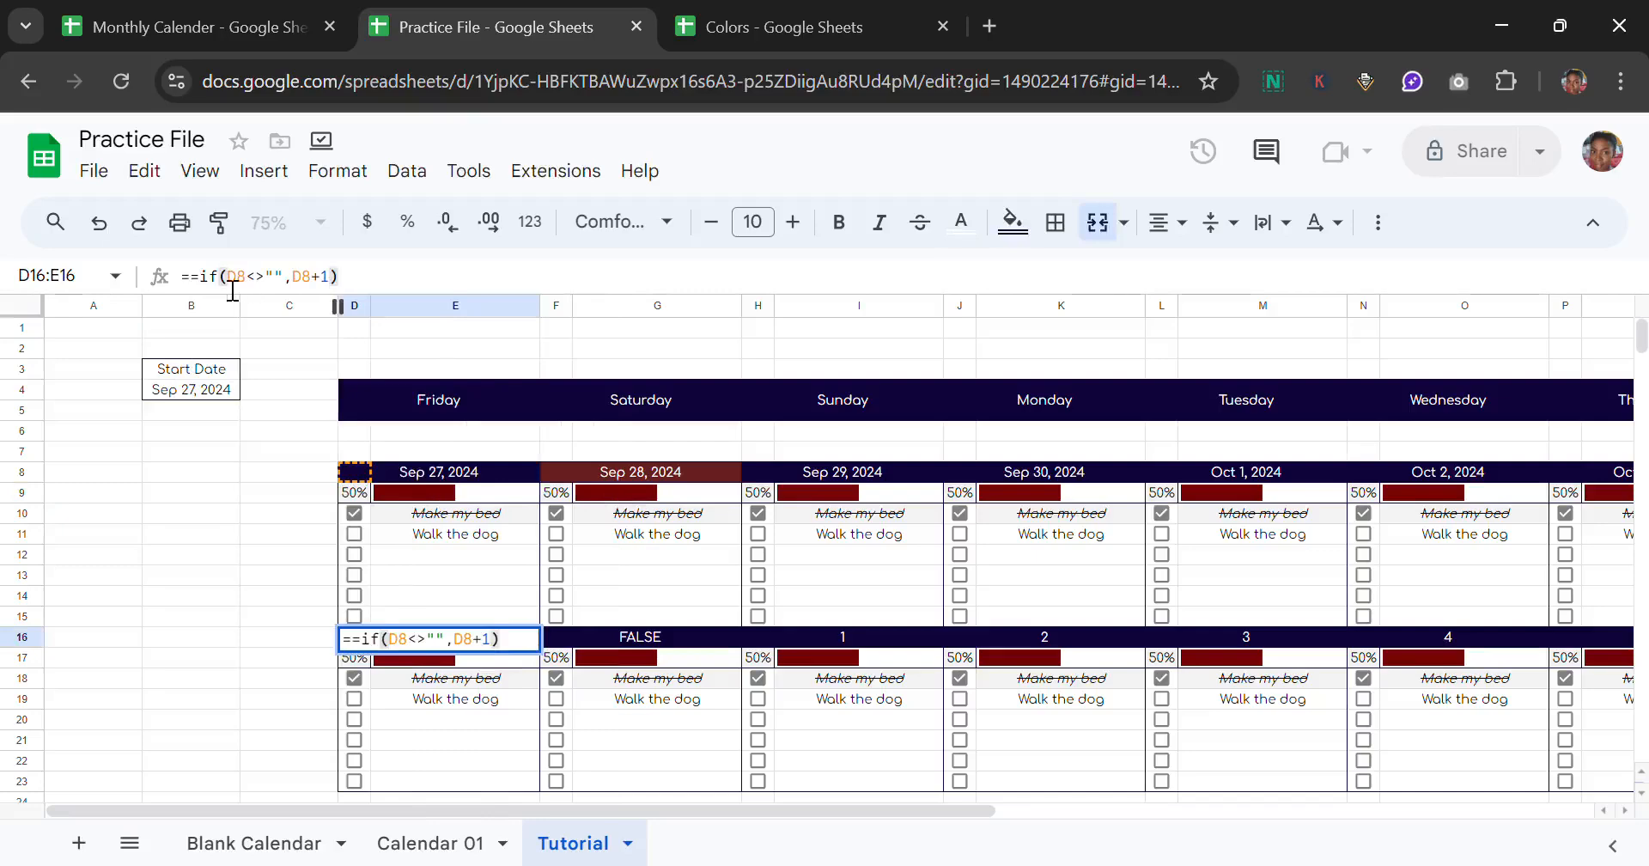
pyautogui.press('BackSpace')
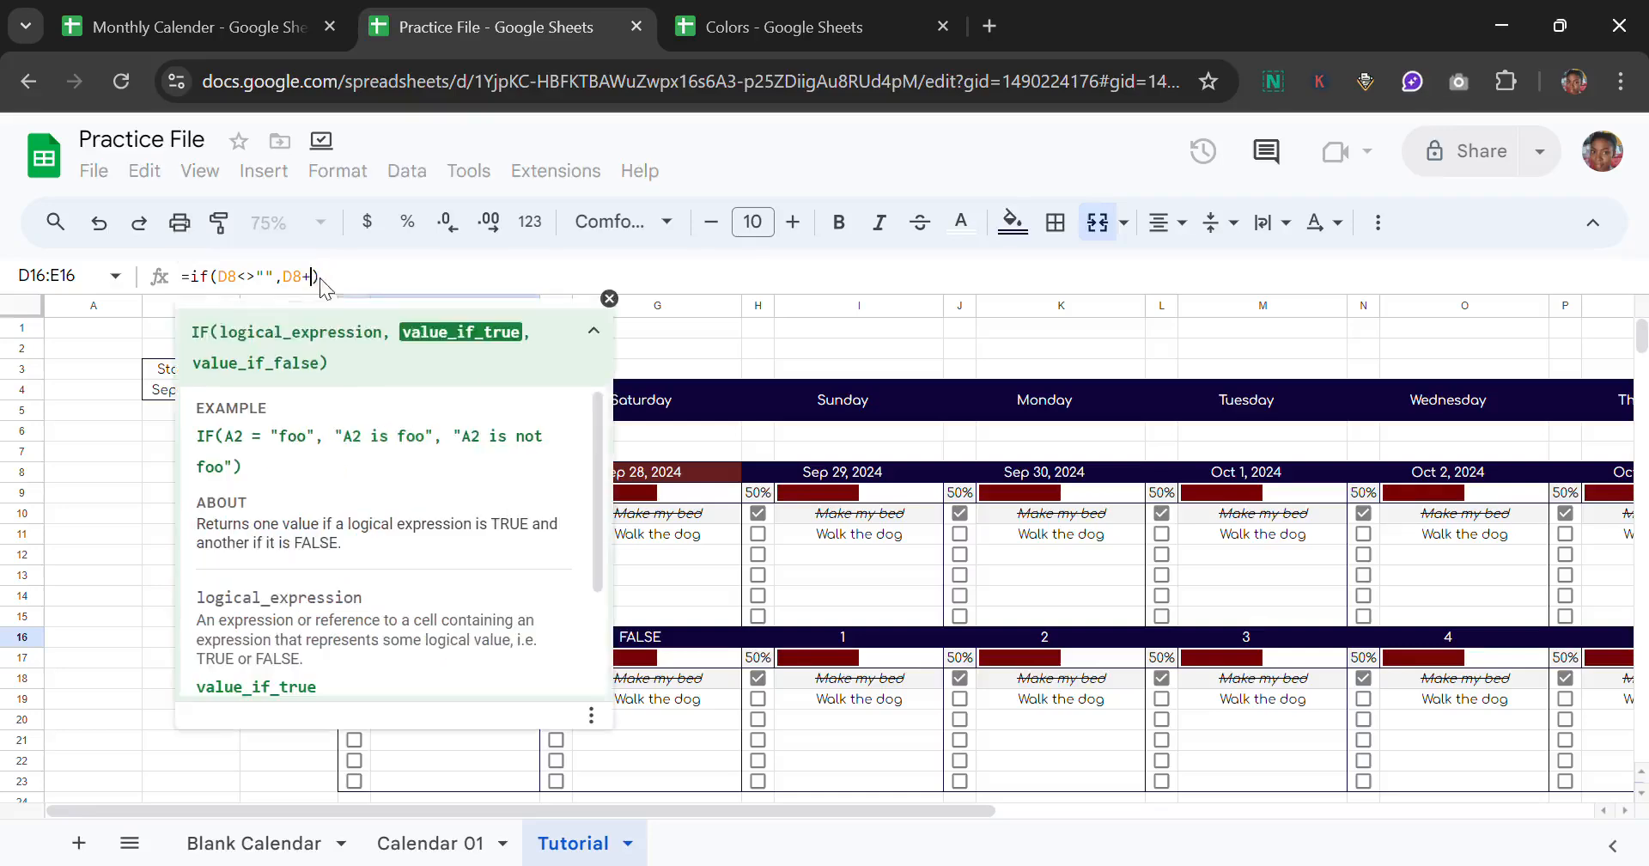
pyautogui.press('BackSpace')
pyautogui.write('7')
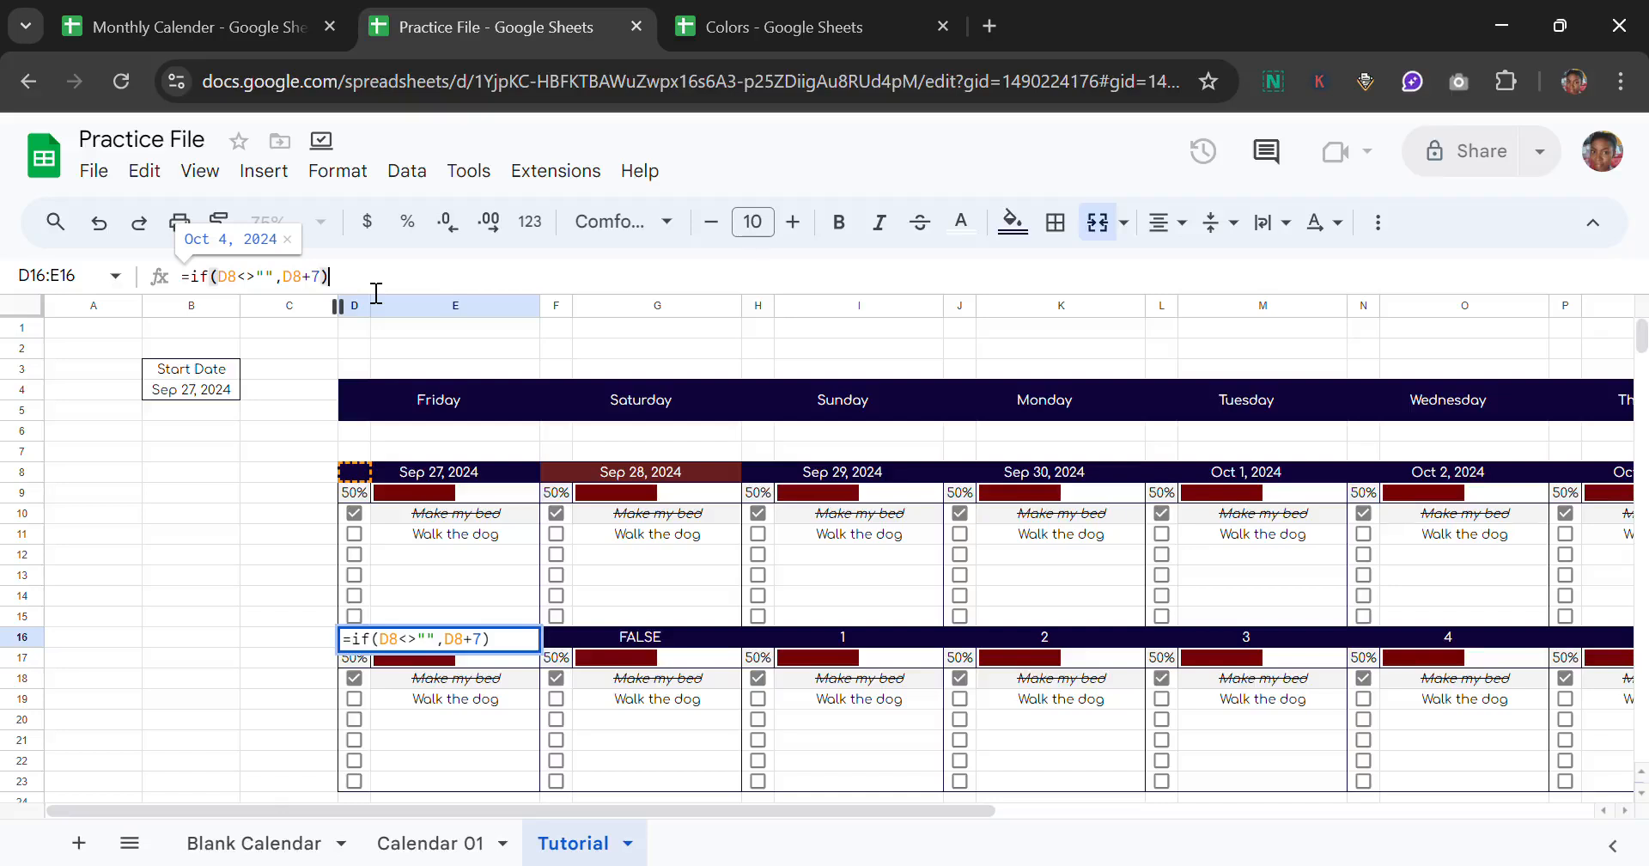
pyautogui.press('Return')
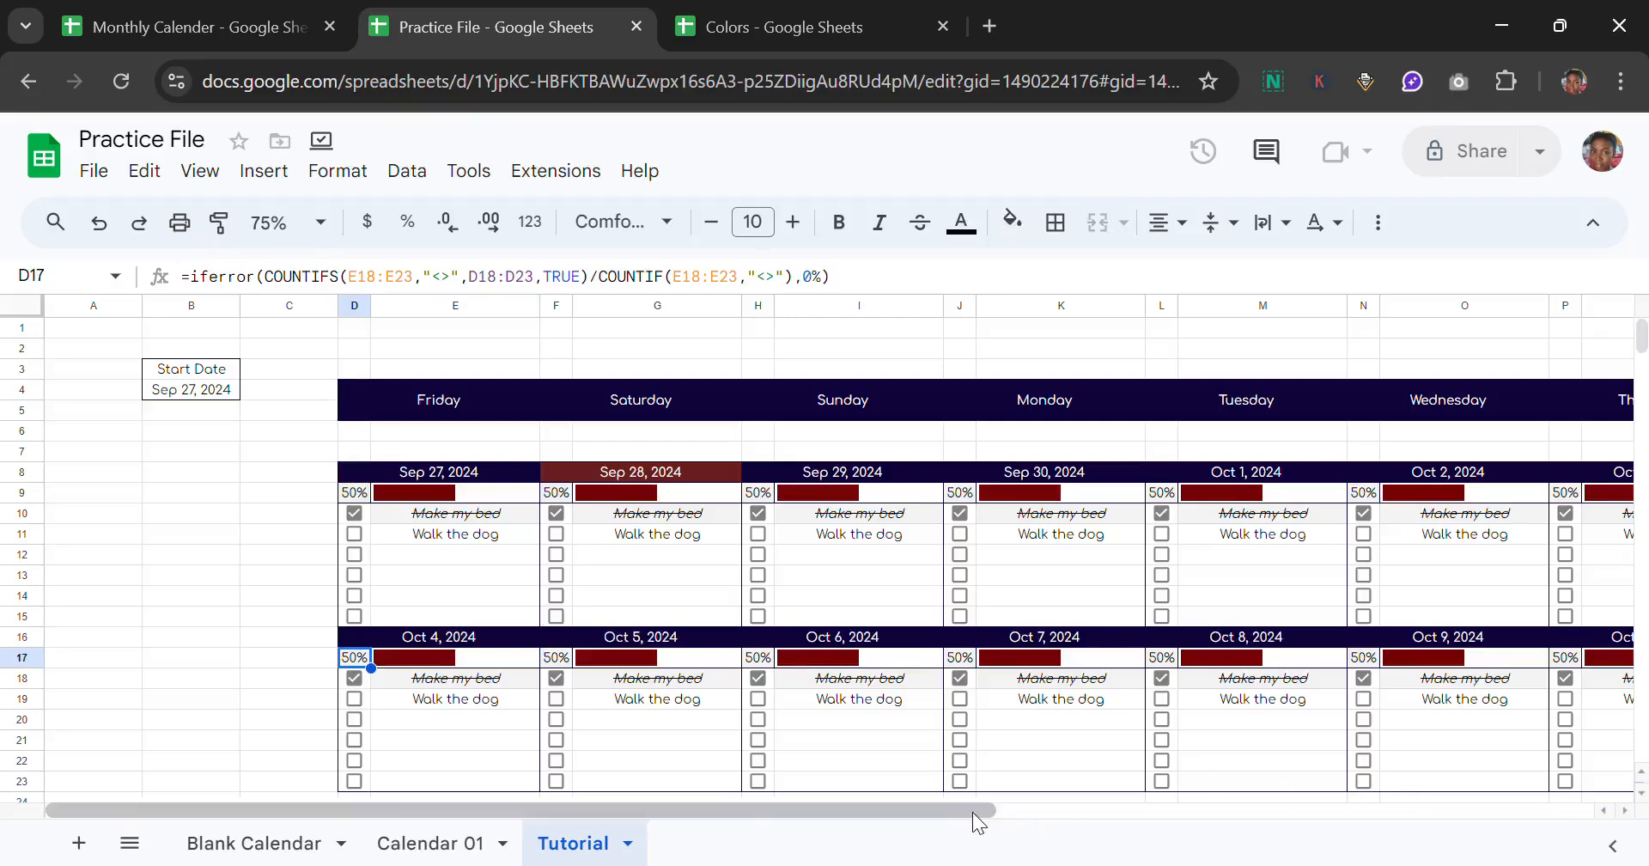
# Step: Copy the second-week block D16:Q23 and paste it directly below, starting at D24
pyautogui.moveTo(975, 812); pyautogui.dragTo(1089, 838)
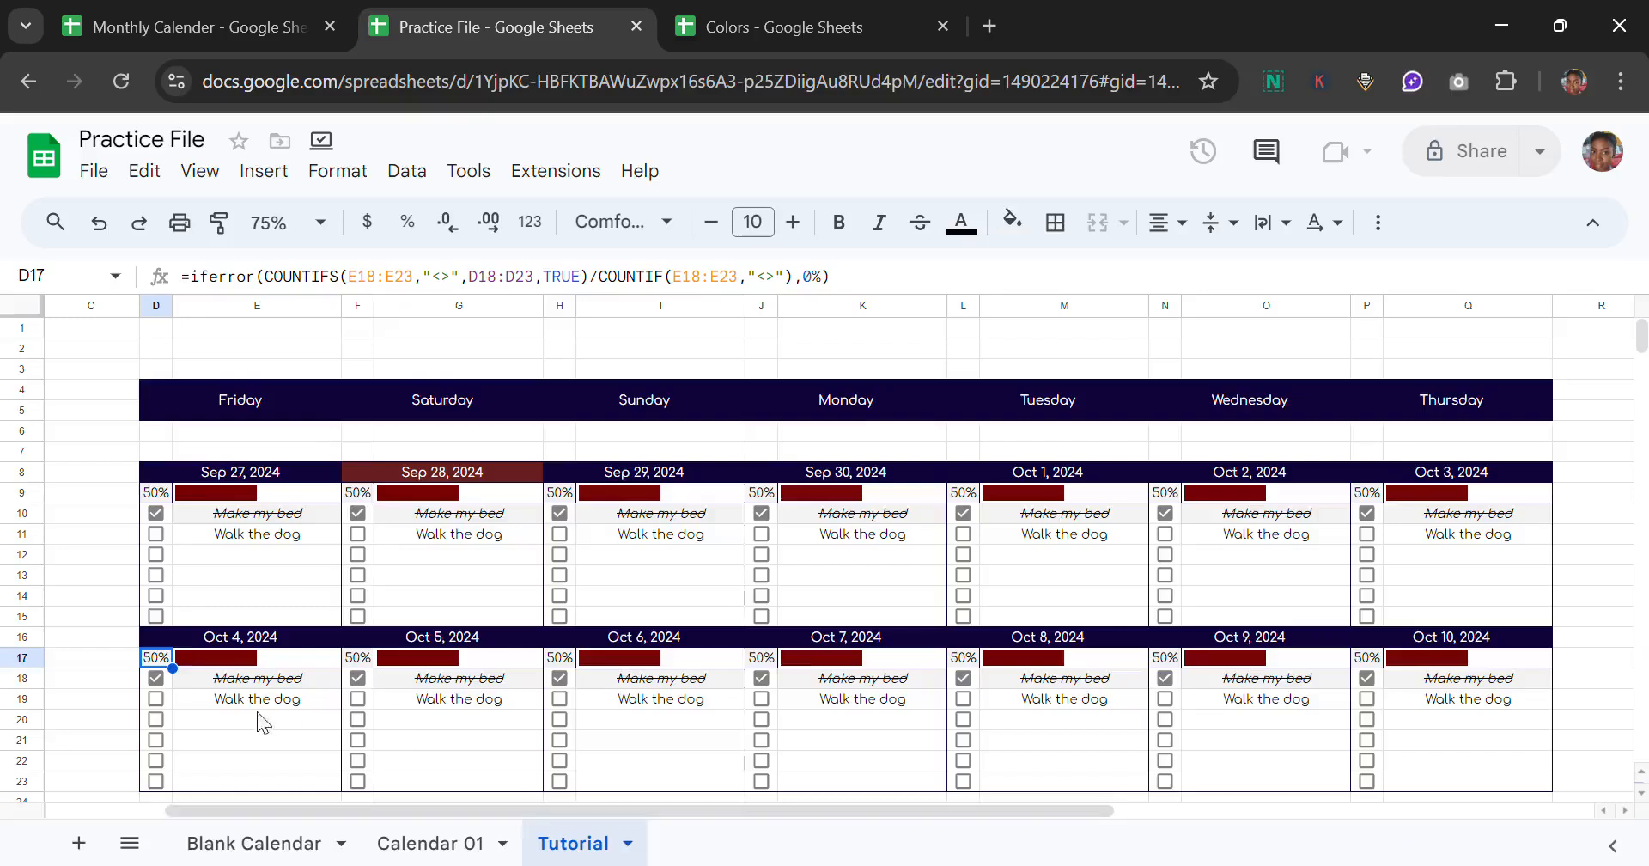
pyautogui.moveTo(150, 640); pyautogui.dragTo(1486, 749)
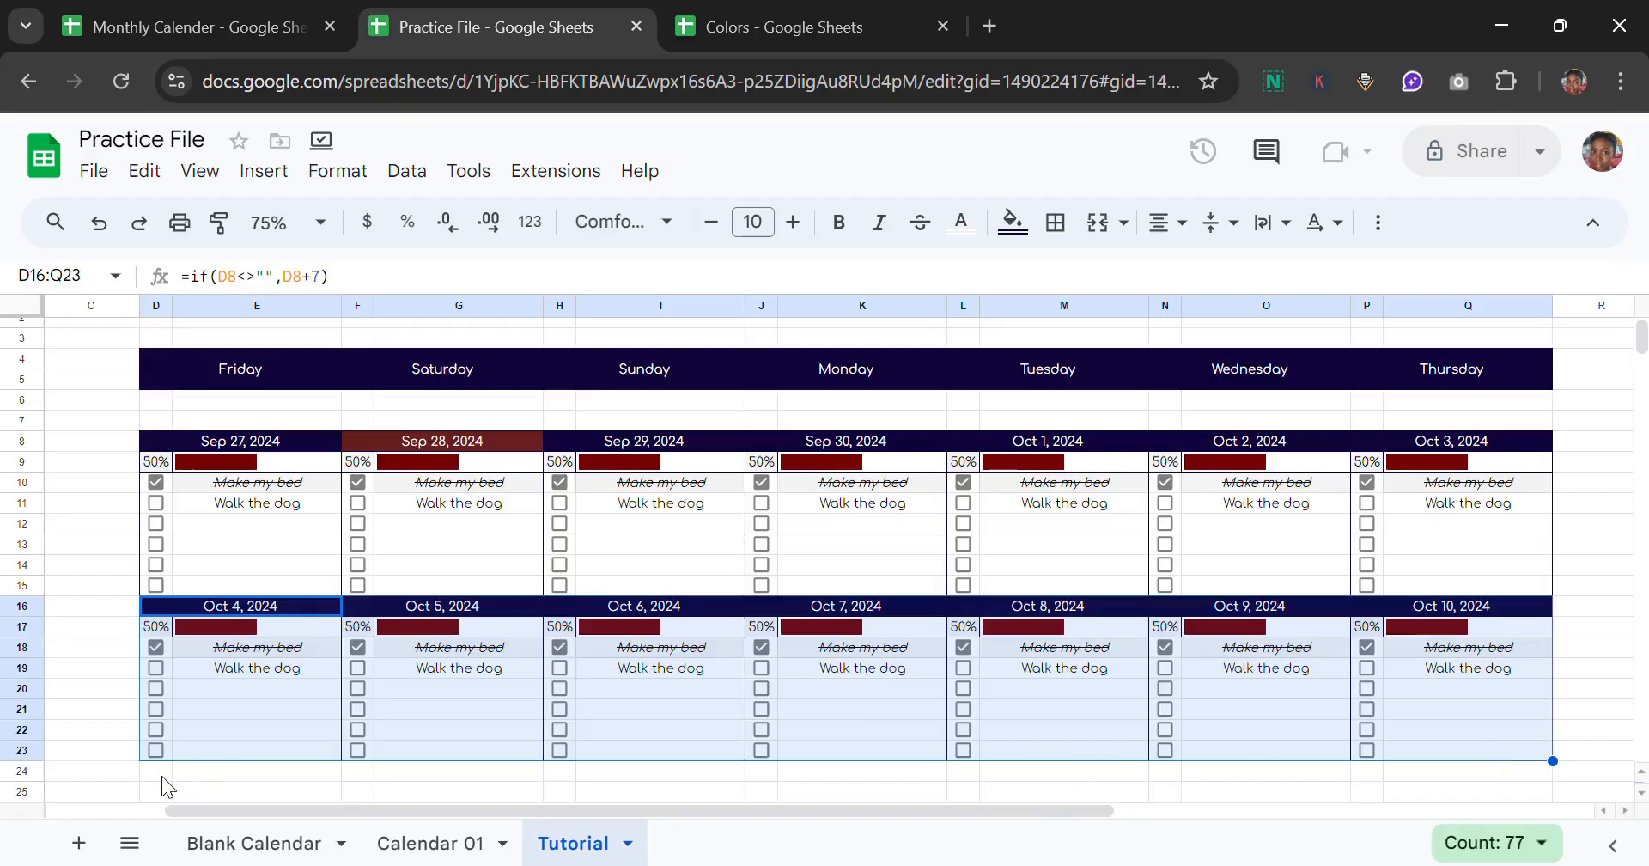
pyautogui.hotkey('ctrl', 'c')
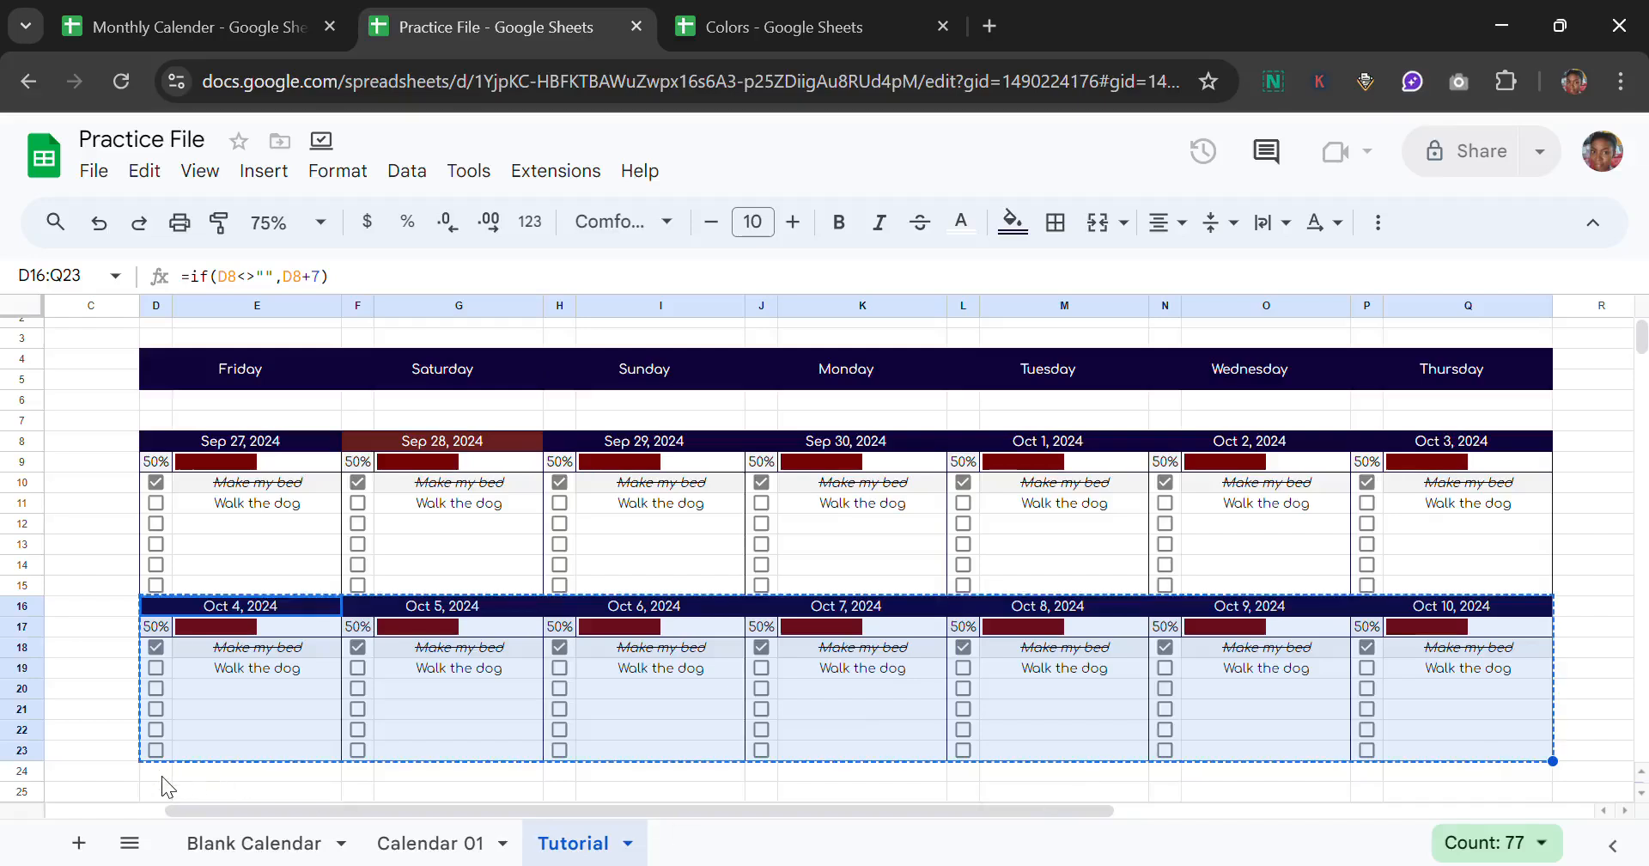
pyautogui.click(148, 772)
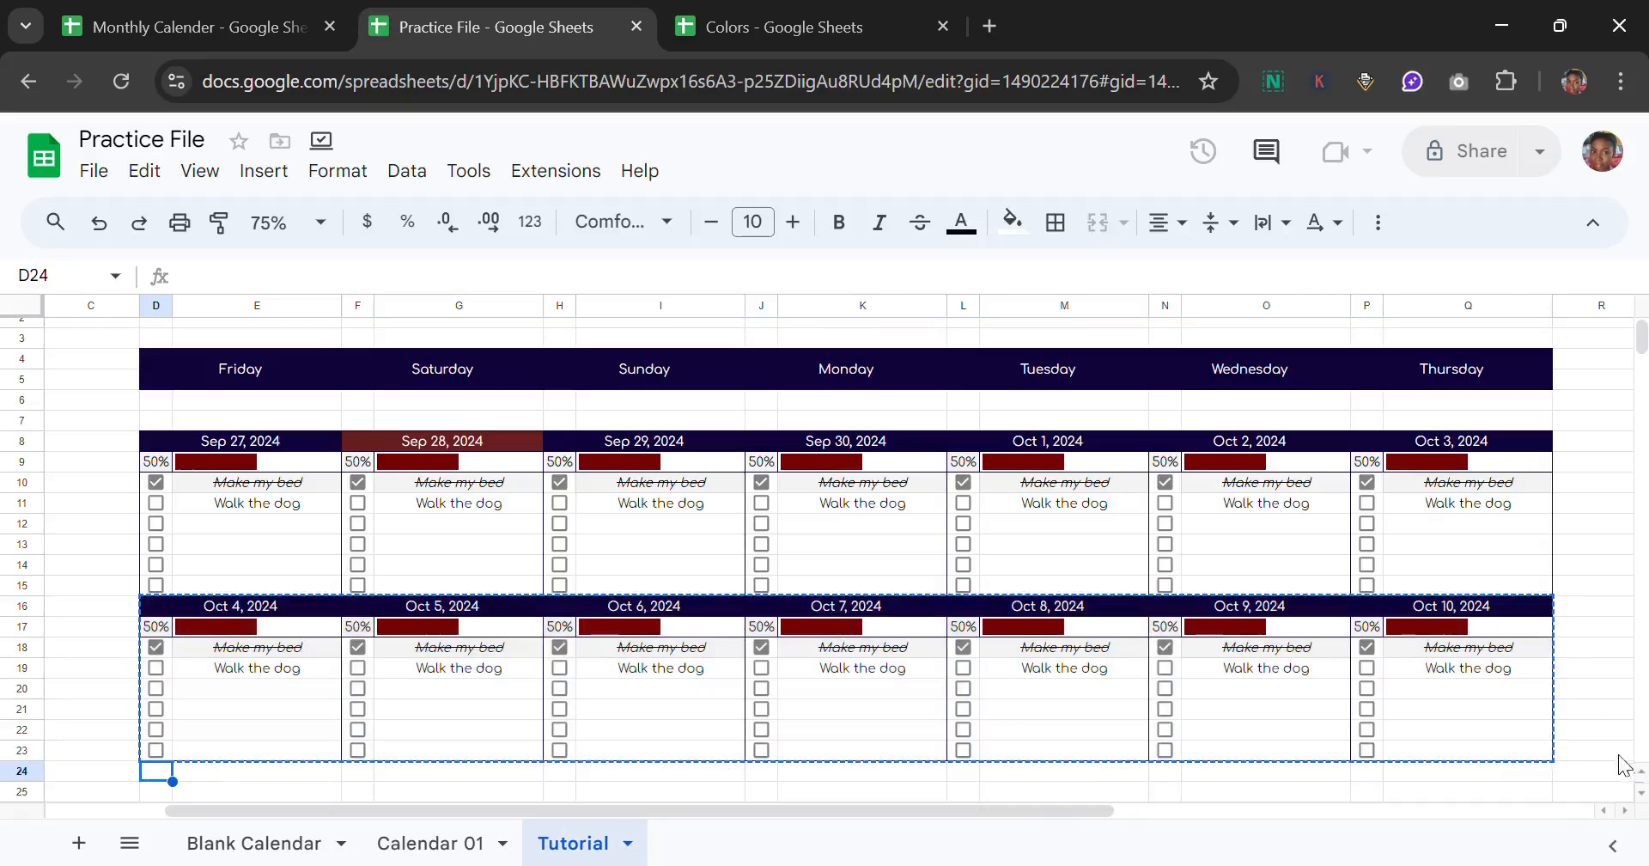
pyautogui.hotkey('ctrl', 'v')
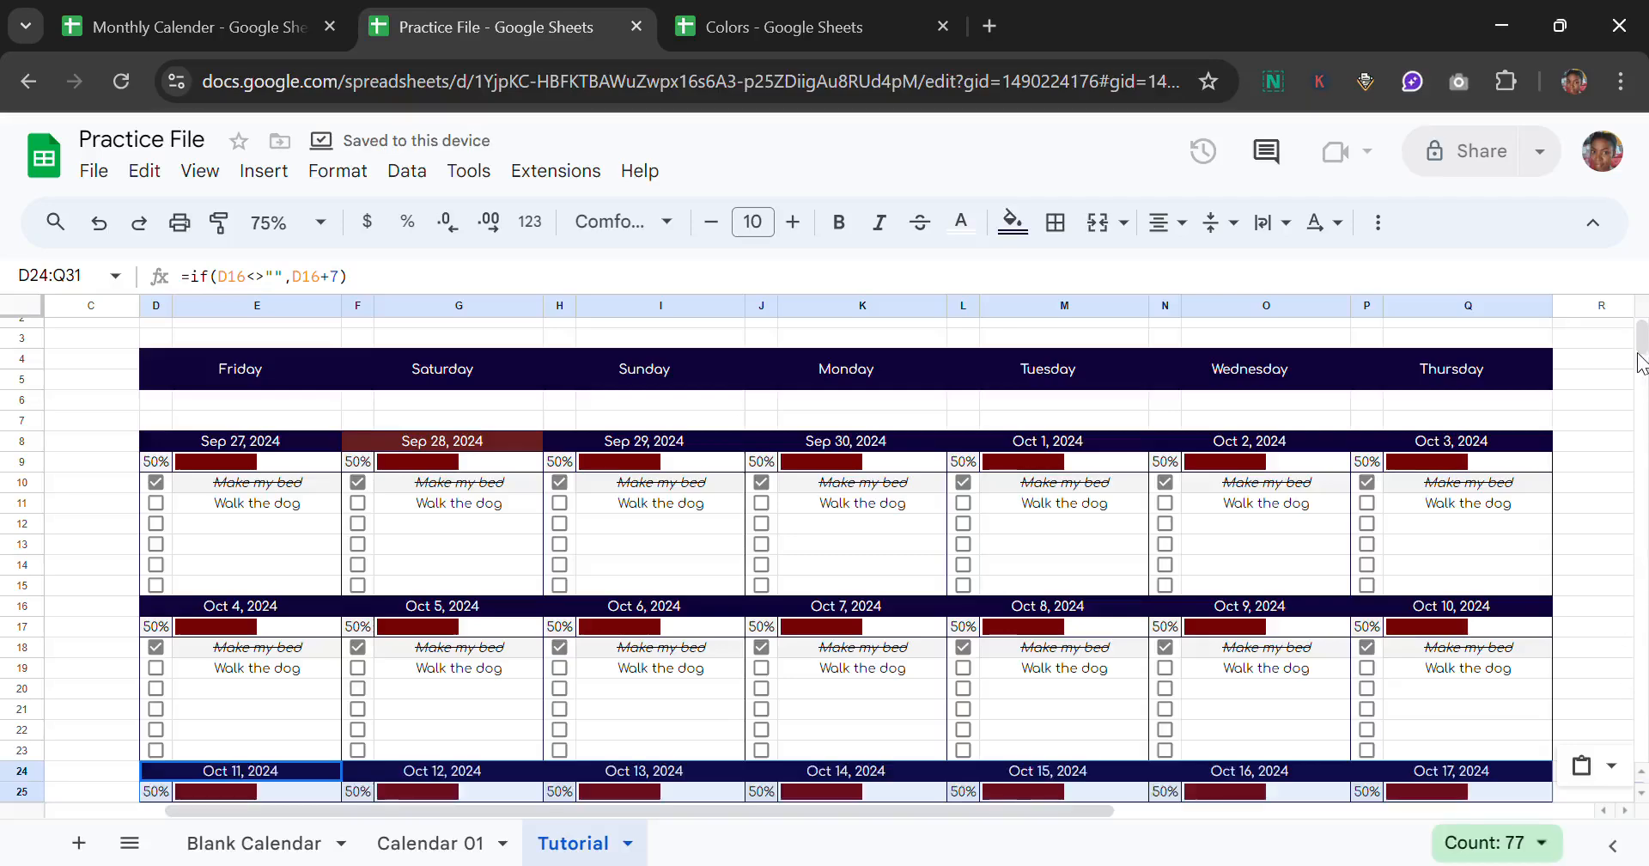
# Step: Paste the copied week block at D32 and again at D40 to add the fourth and fifth weeks
pyautogui.moveTo(1640, 361); pyautogui.dragTo(1640, 373)
pyautogui.click(1457, 369)
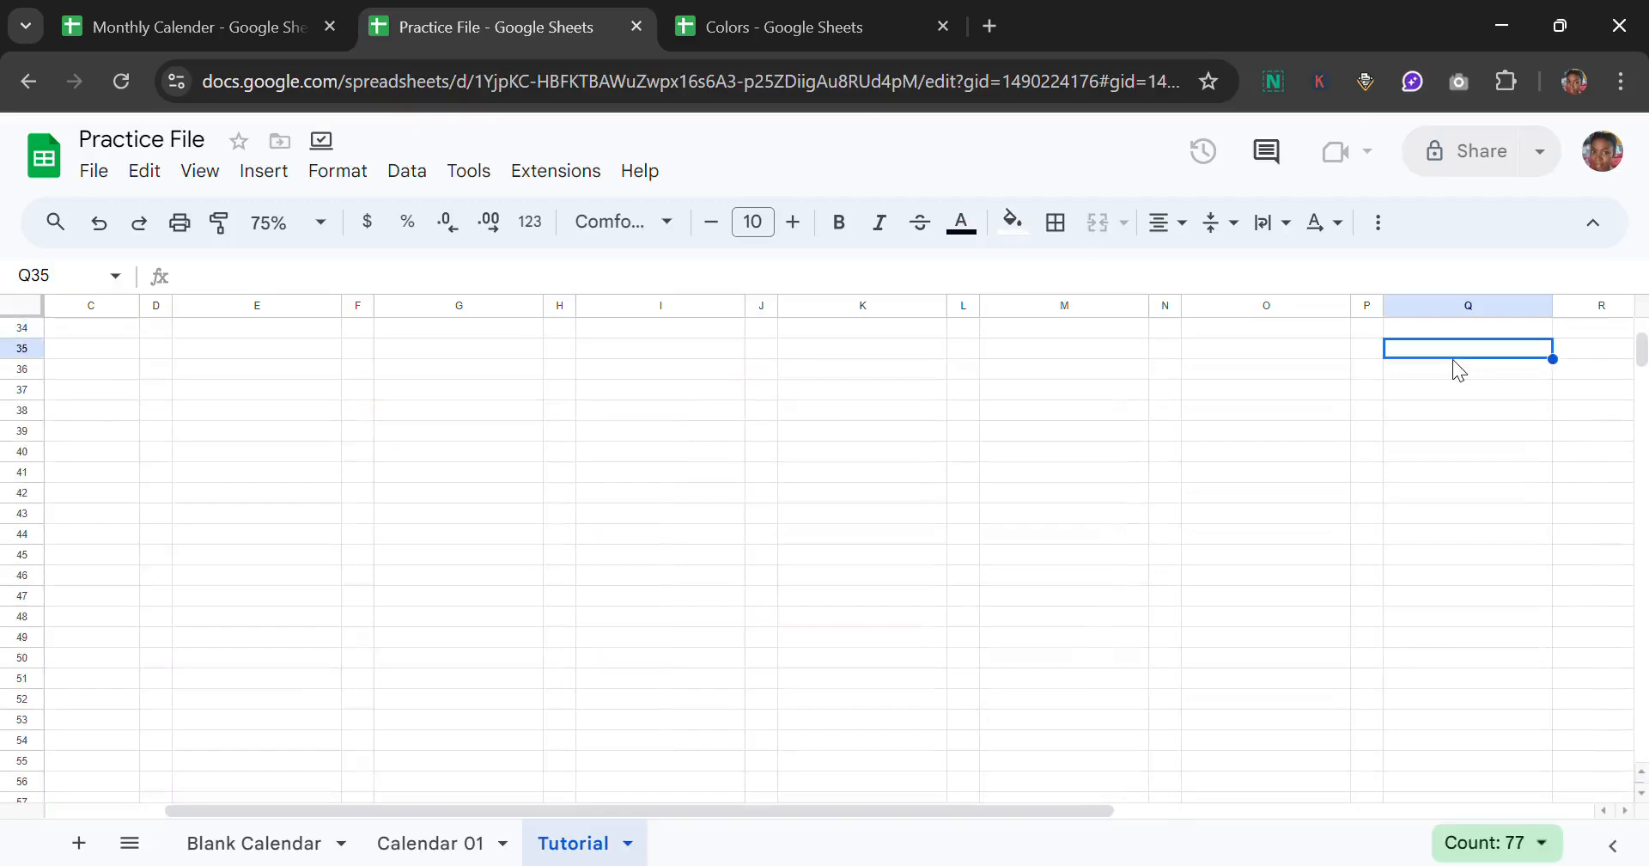
pyautogui.press('Up')
pyautogui.press('Up')
pyautogui.press('Up')
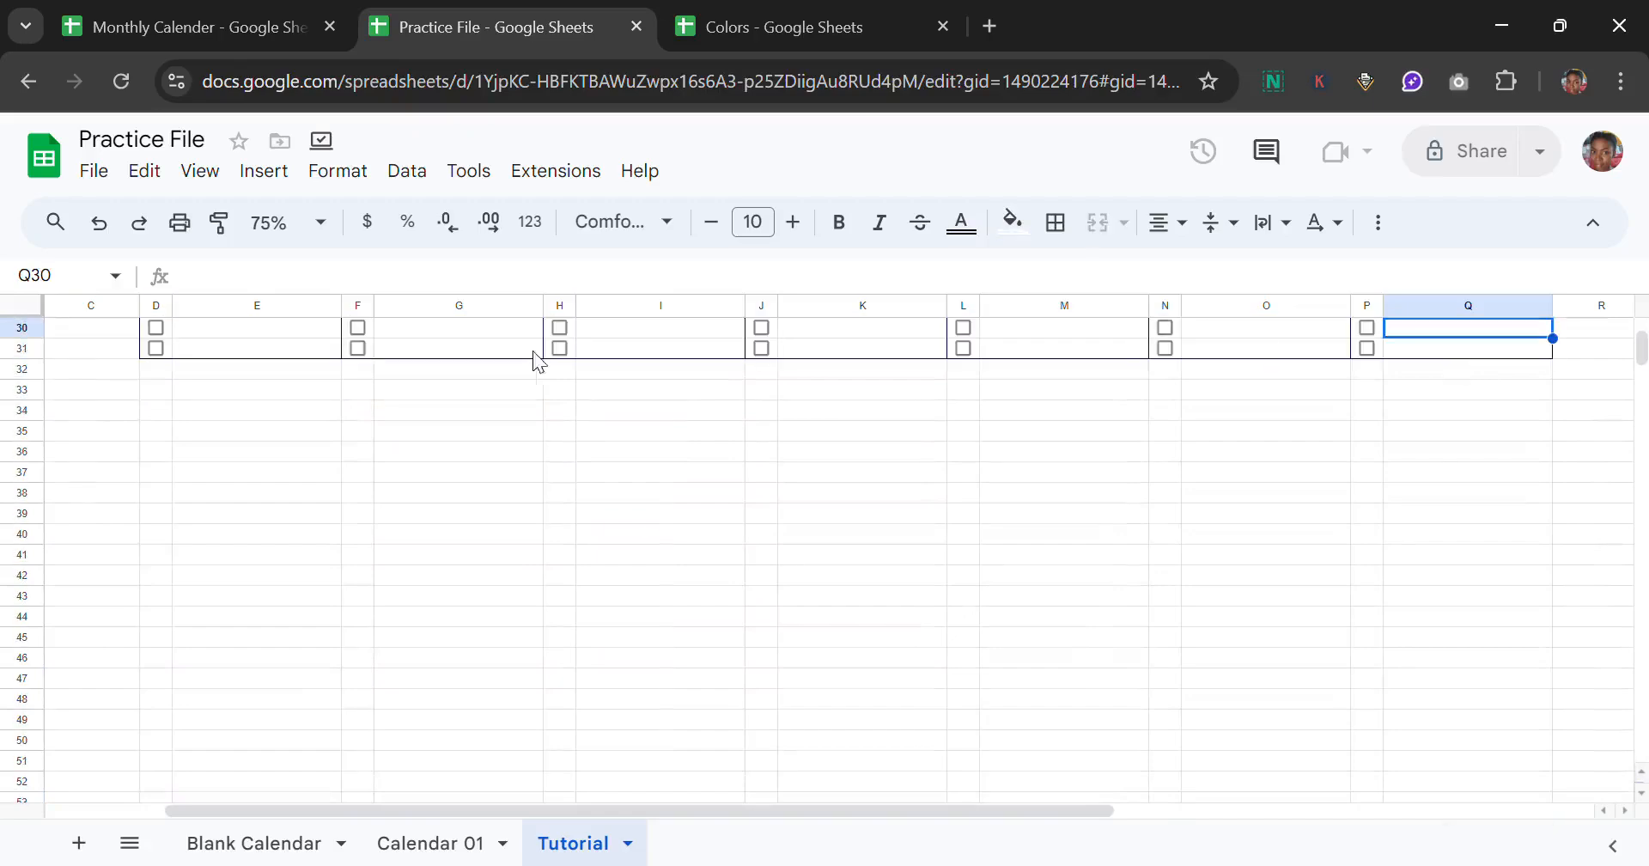
pyautogui.click(158, 371)
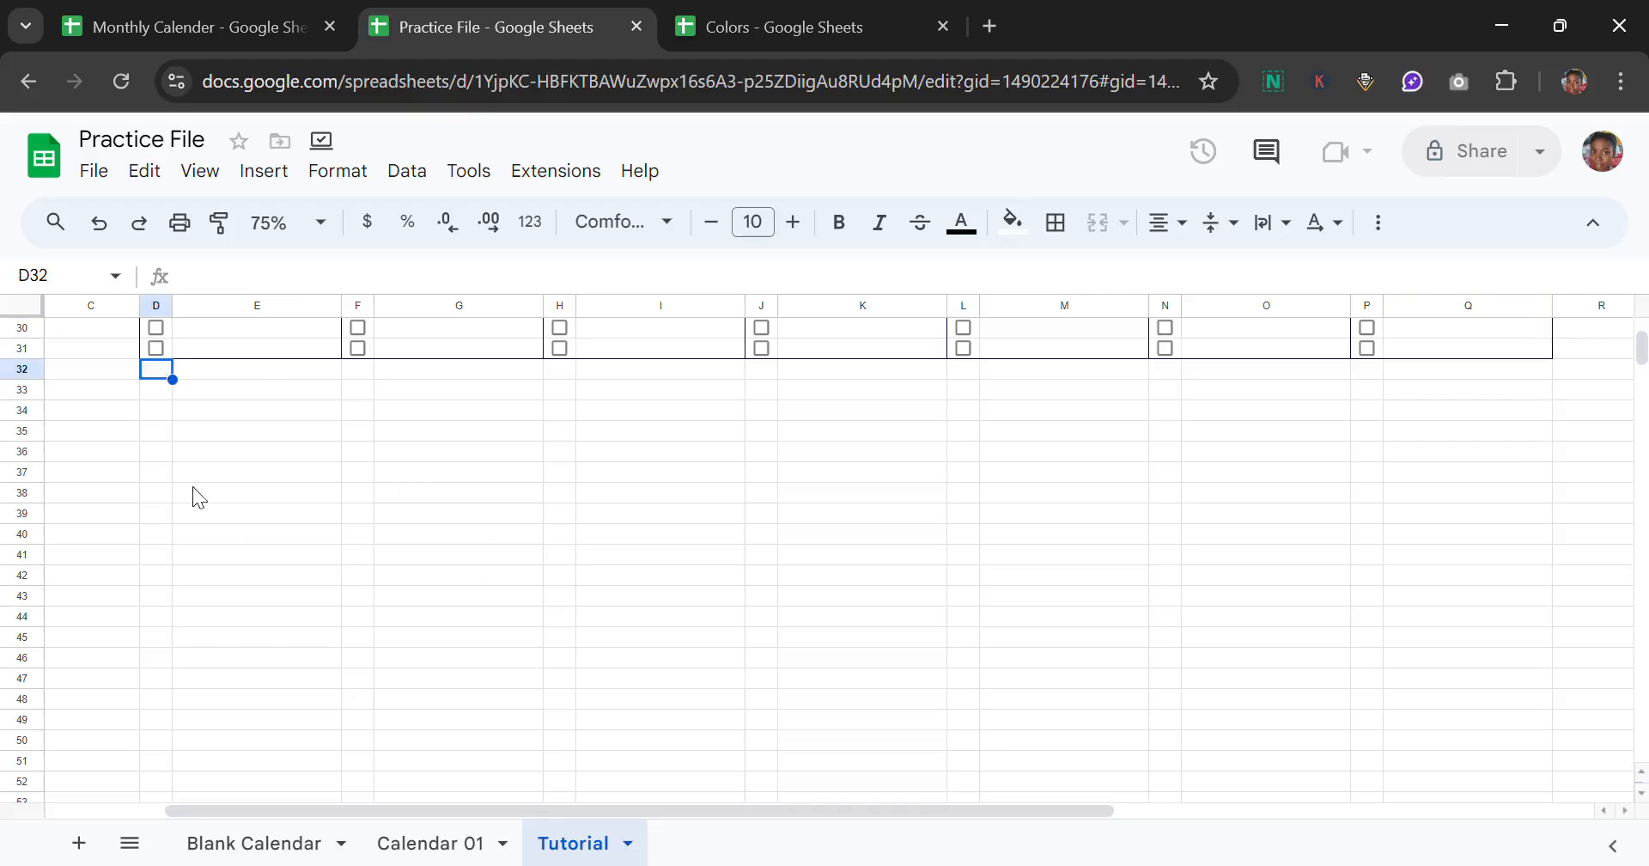
pyautogui.hotkey('ctrl', 'v')
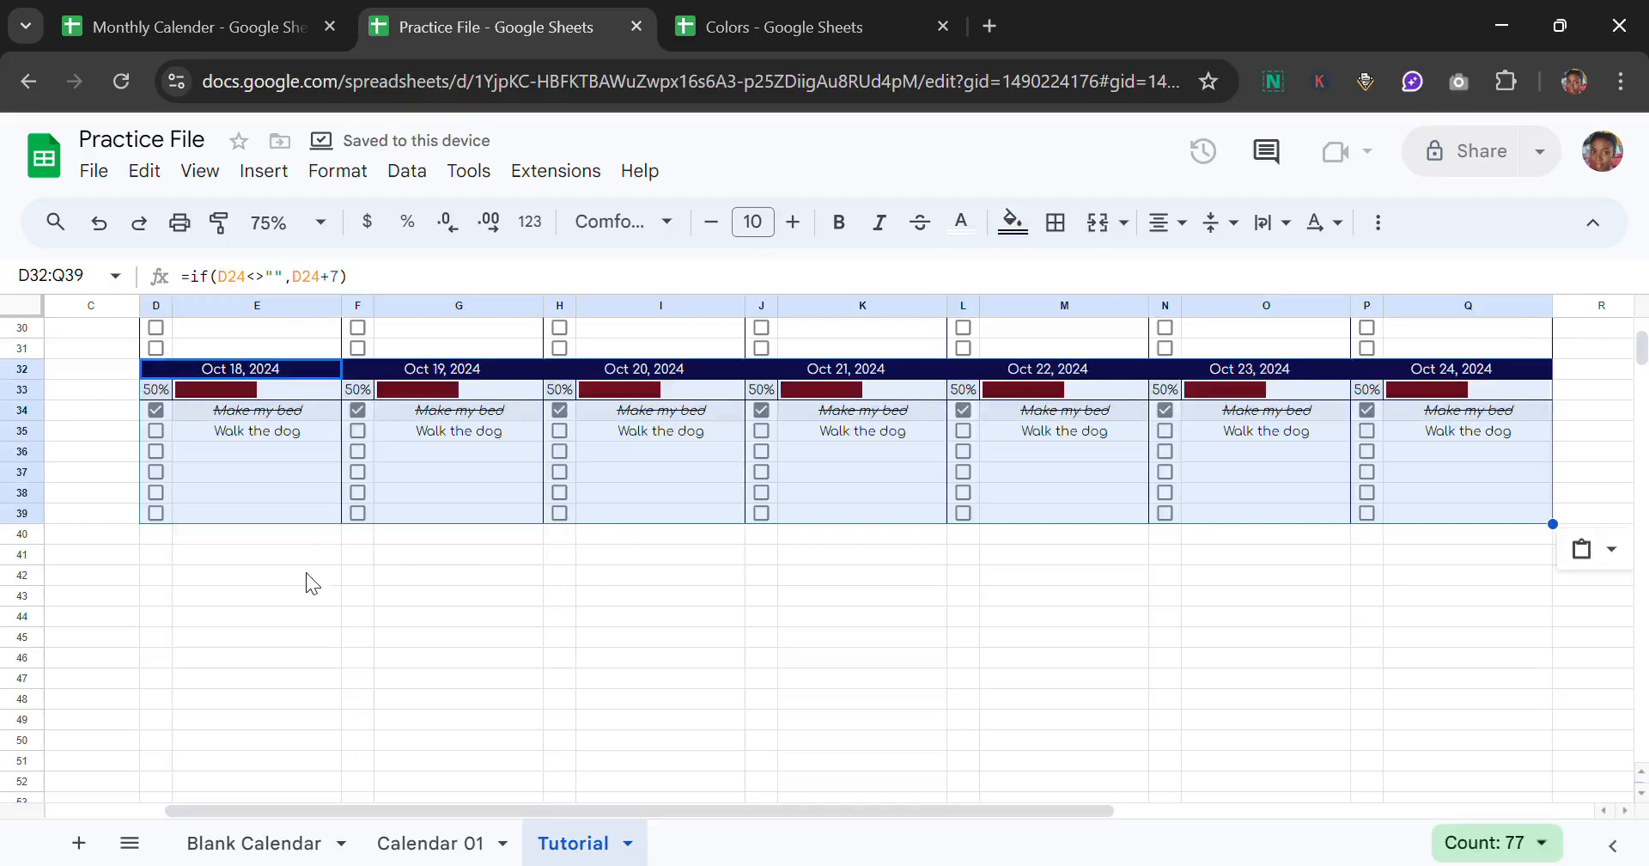
pyautogui.click(160, 540)
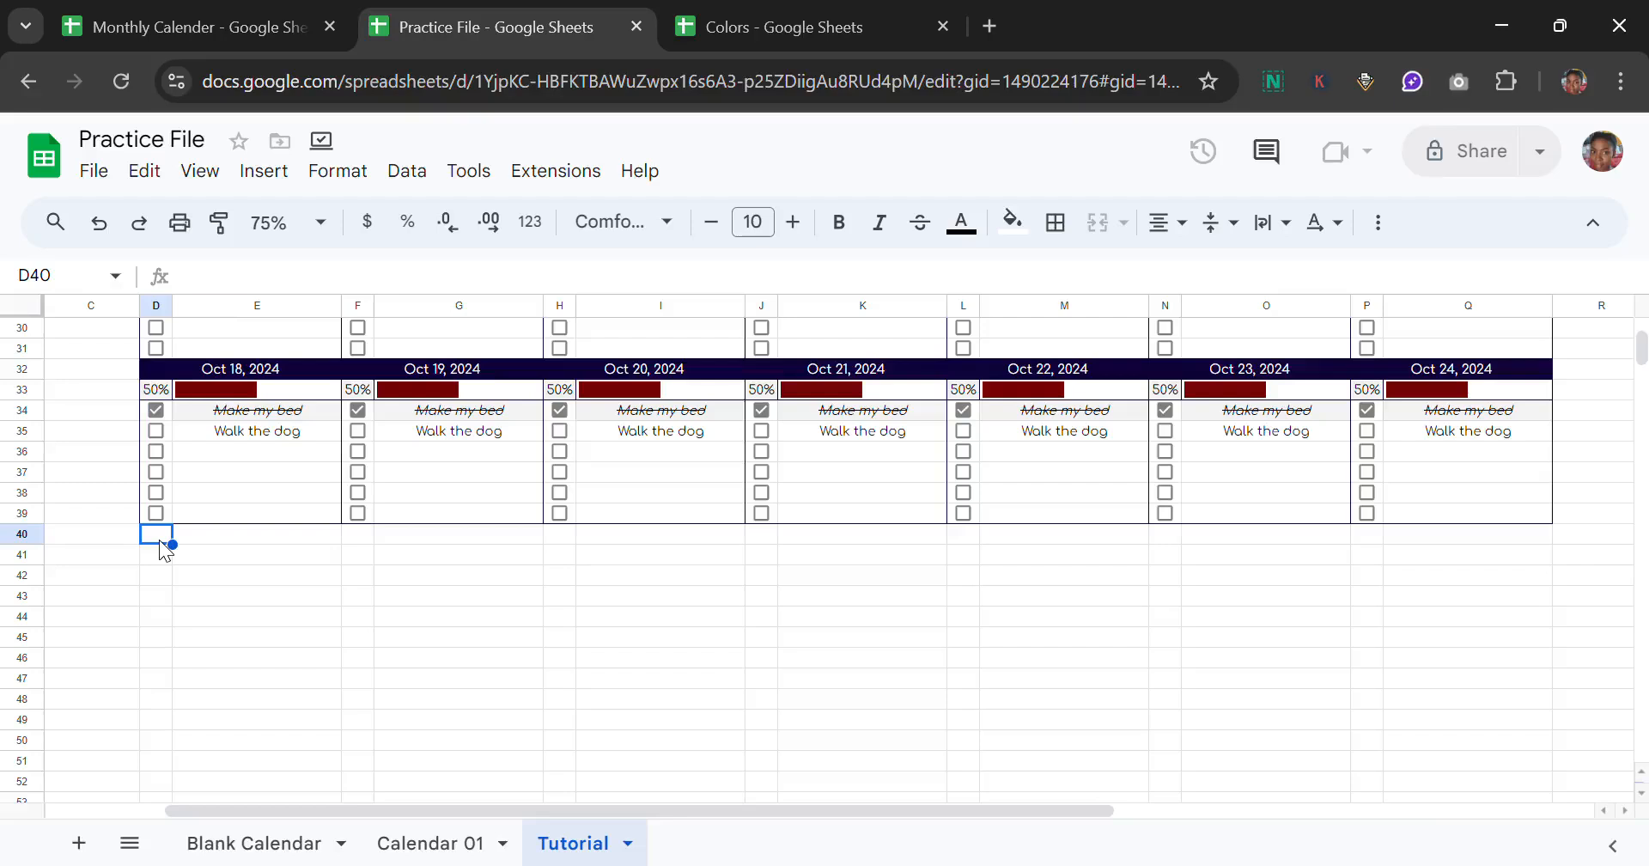
pyautogui.hotkey('ctrl', 'v')
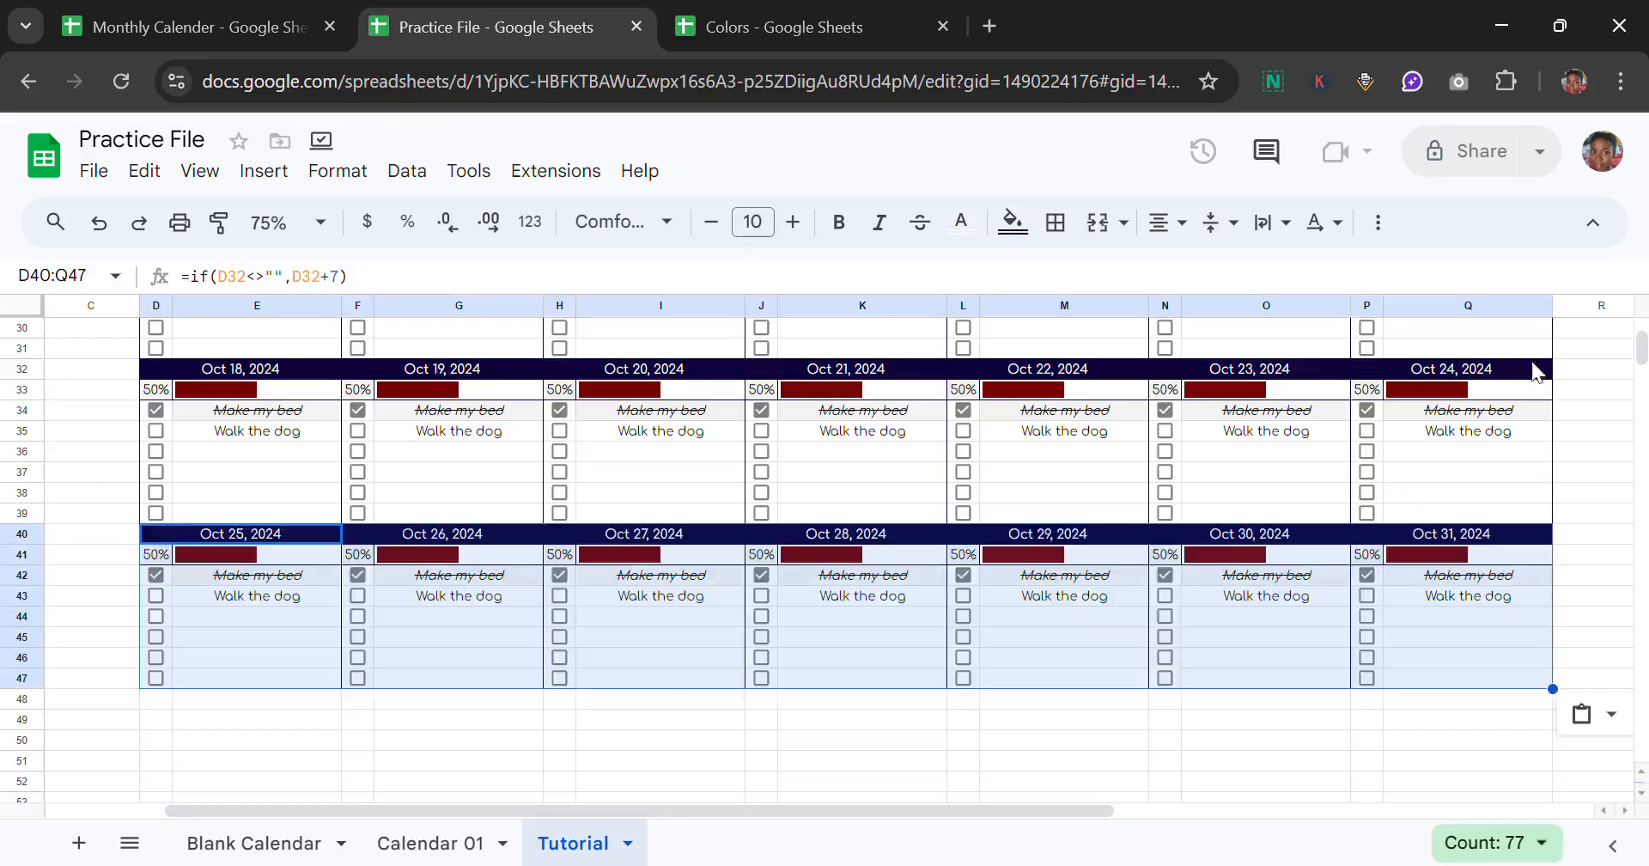
# Step: Clear the sample tasks from E10:E11 under the first Friday, Sep 27, 2024
pyautogui.moveTo(1641, 350); pyautogui.dragTo(1643, 311)
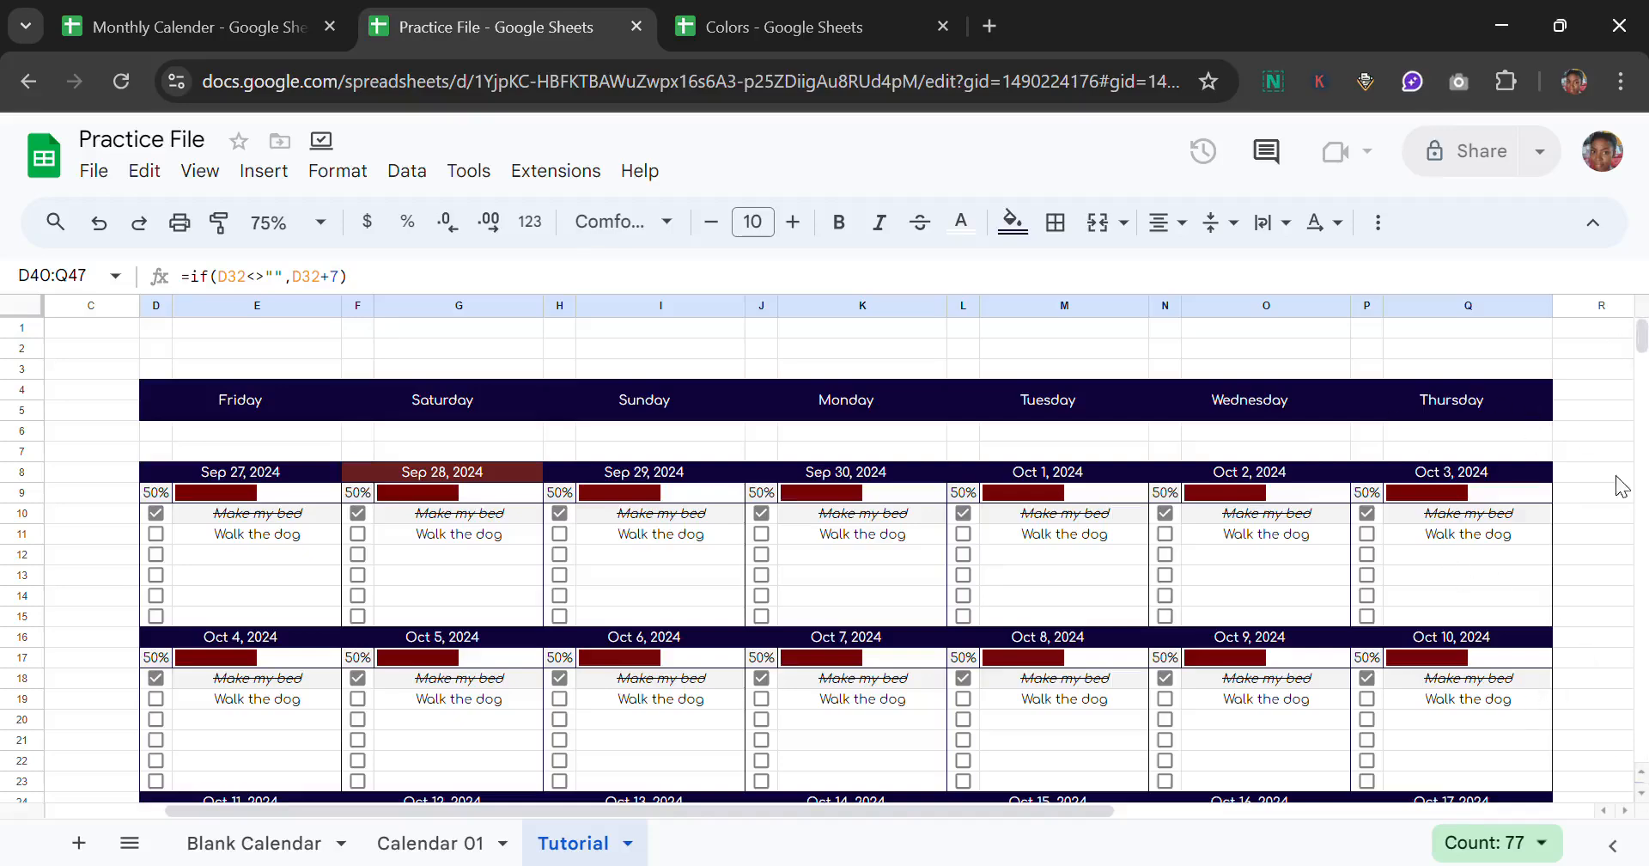
pyautogui.moveTo(1640, 340)
pyautogui.mouseDown()
pyautogui.moveTo(1642, 361)
pyautogui.moveTo(1641, 328)
pyautogui.mouseUp()
pyautogui.moveTo(275, 515); pyautogui.dragTo(275, 534)
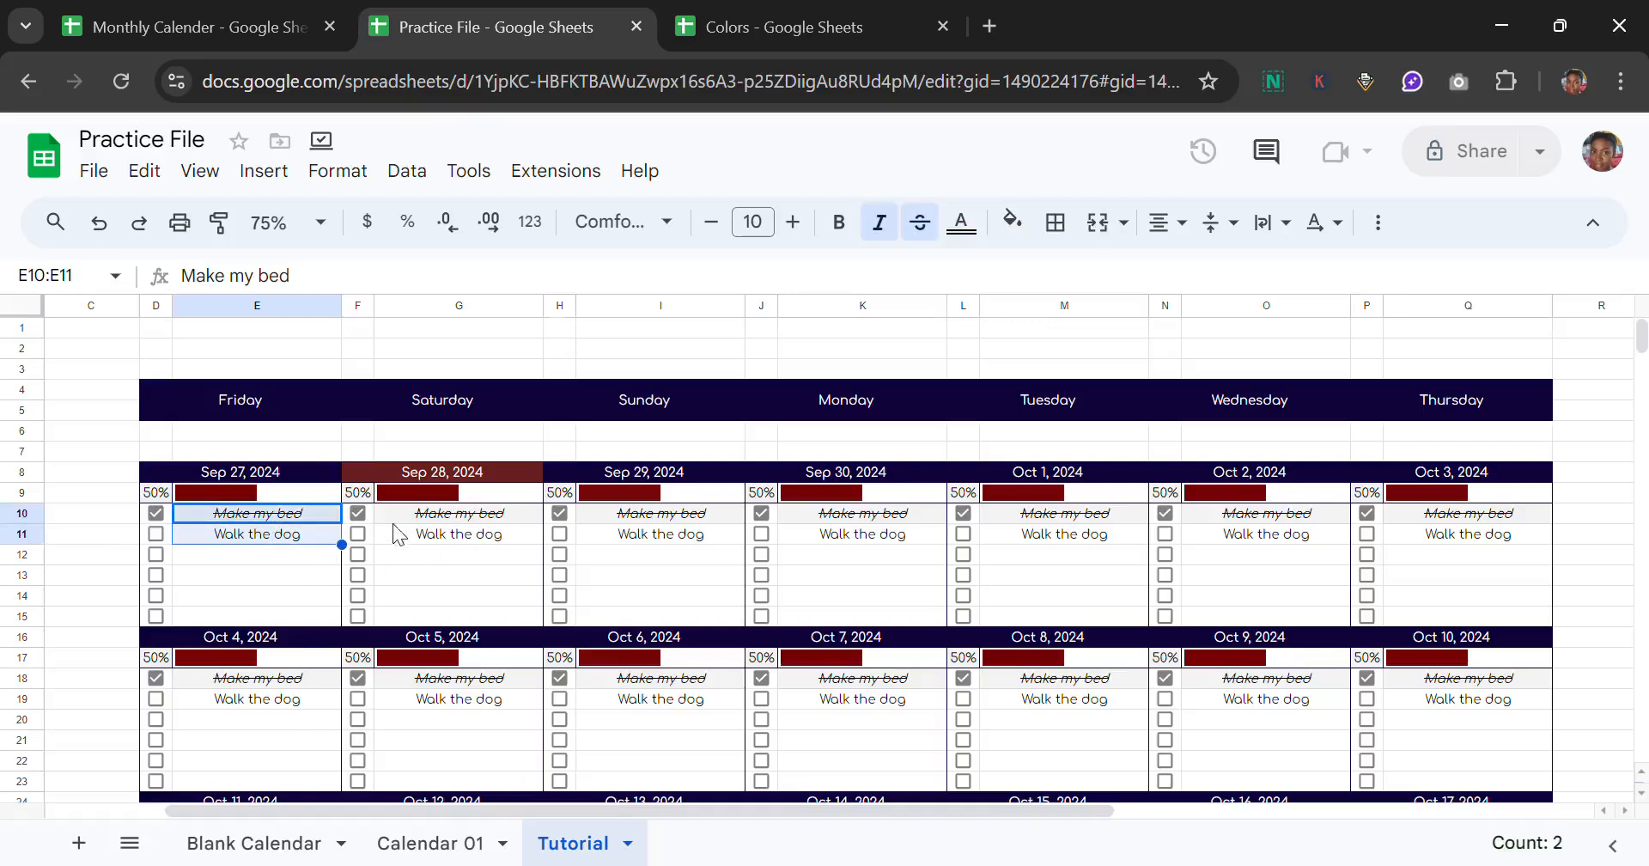
pyautogui.press('Delete')
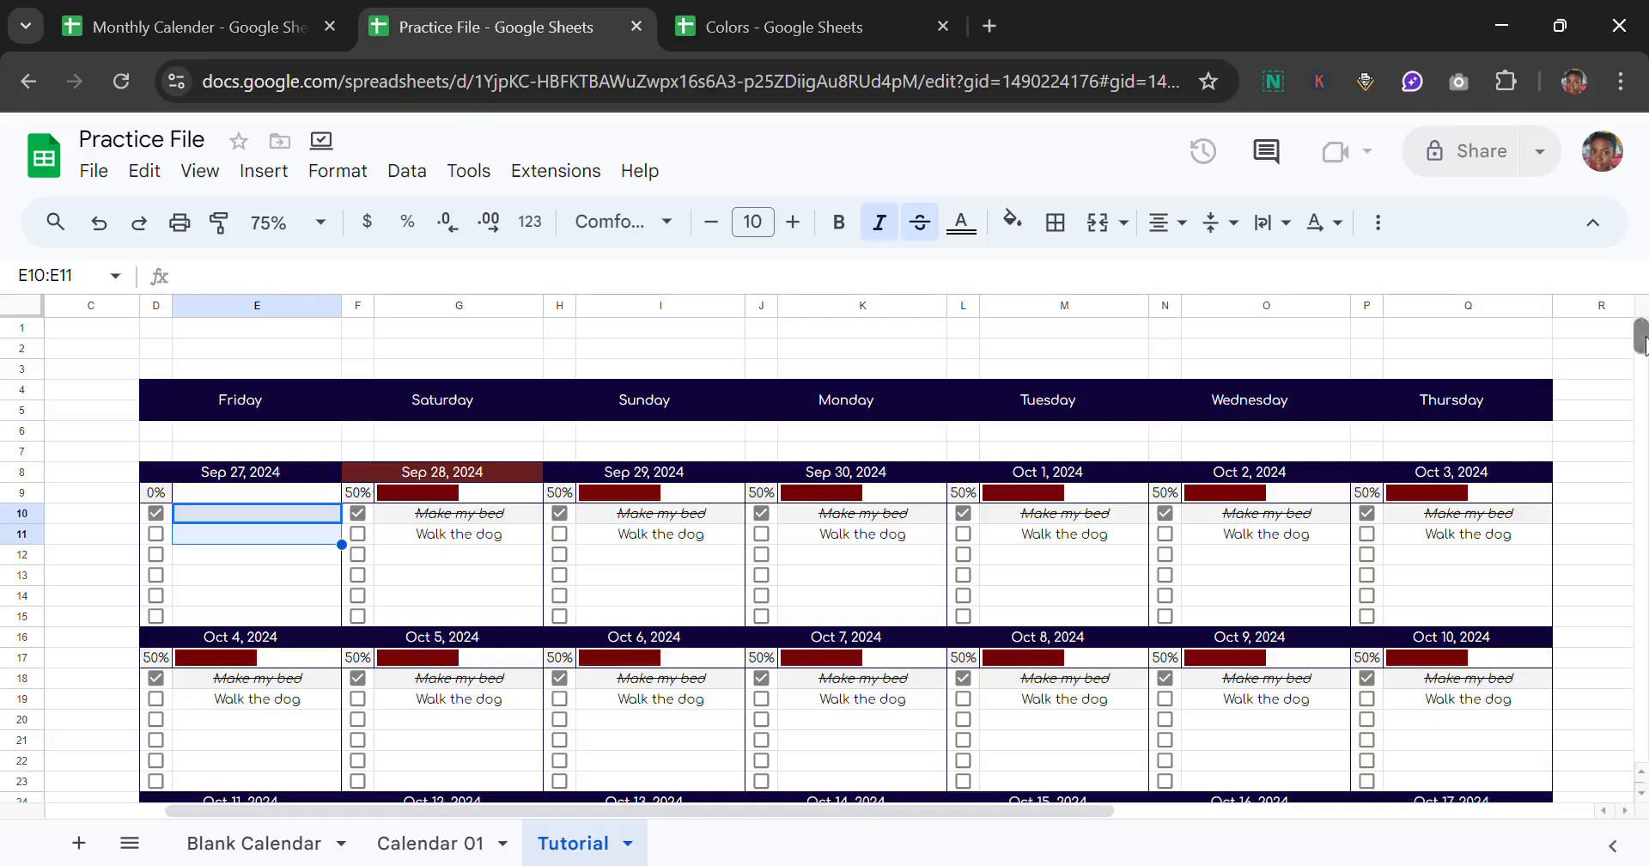
# Step: Narrow column R to a thin spacer about as wide as the checkbox columns, beside the calendar's Thursday column
pyautogui.moveTo(1640, 337); pyautogui.dragTo(1642, 352)
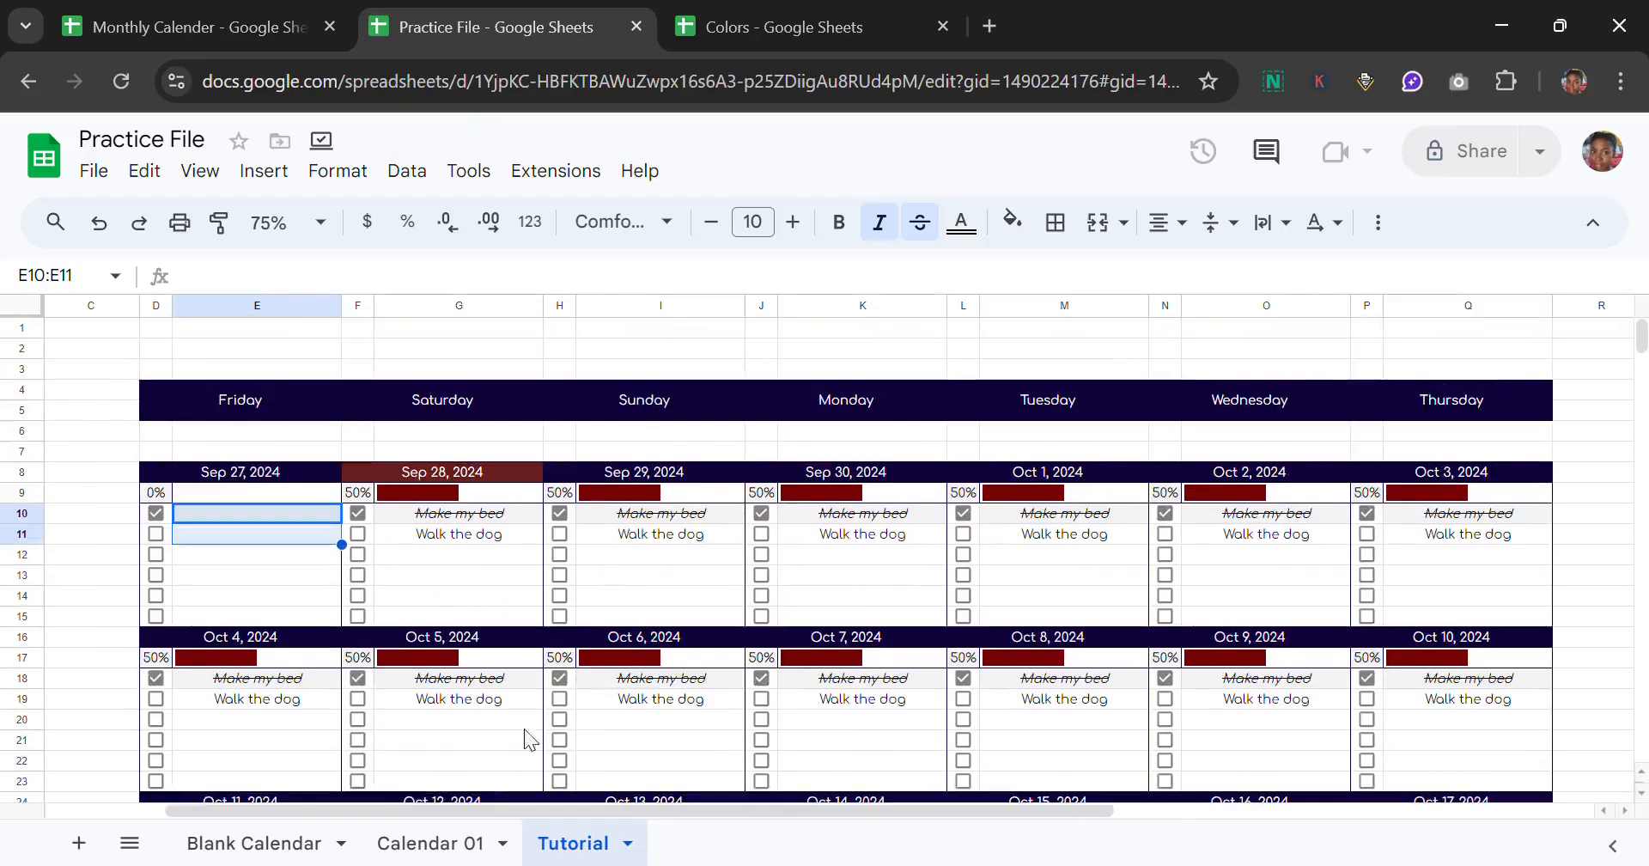
pyautogui.moveTo(213, 809); pyautogui.dragTo(34, 826)
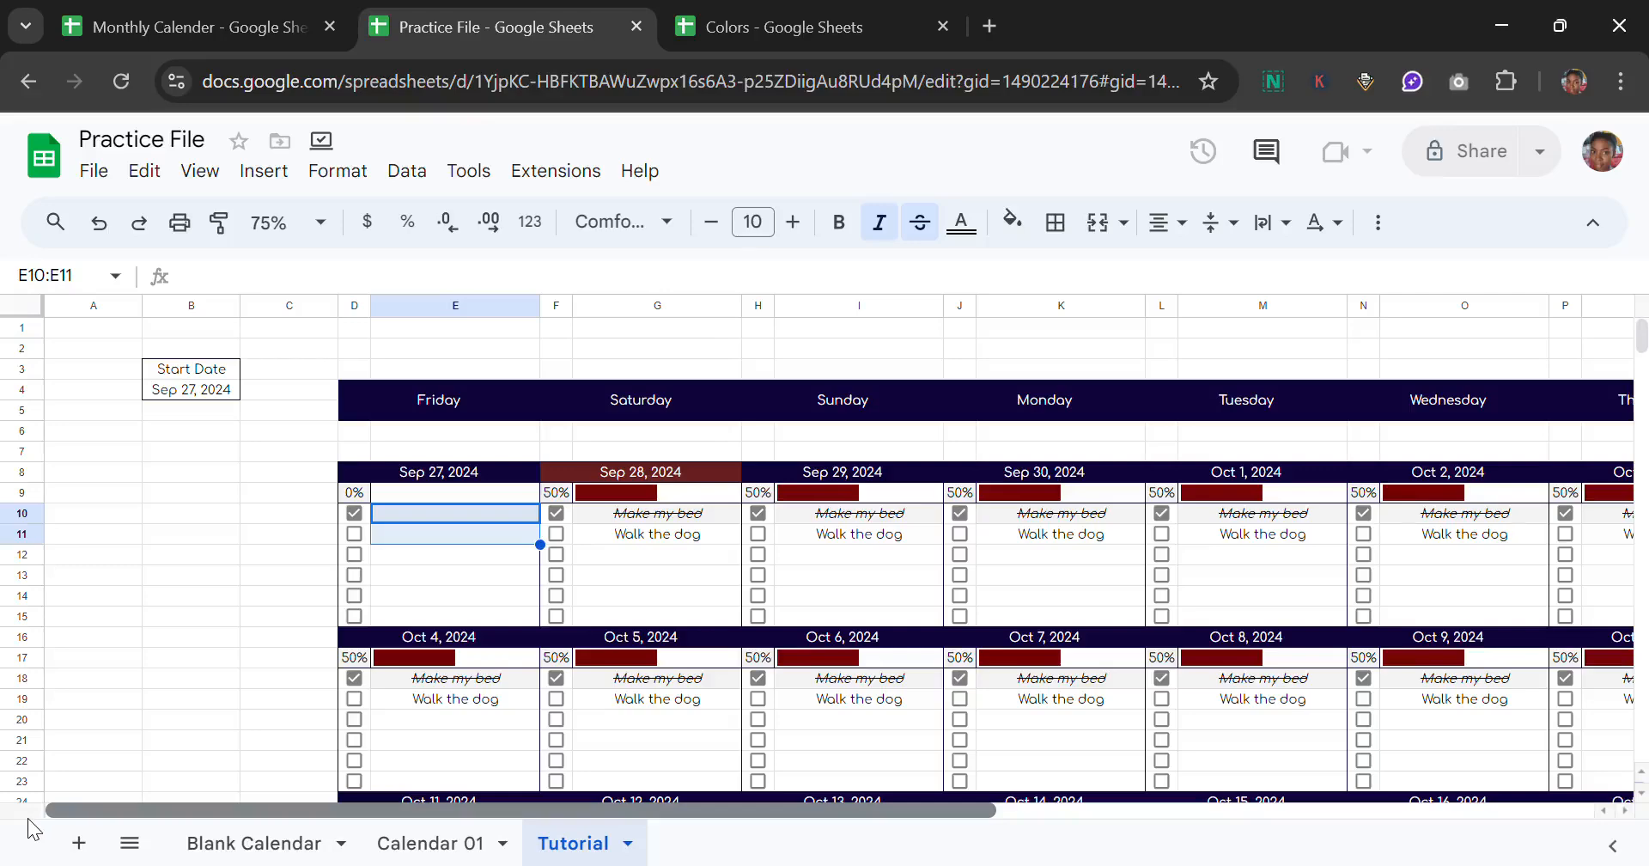
pyautogui.moveTo(28, 820); pyautogui.dragTo(577, 785)
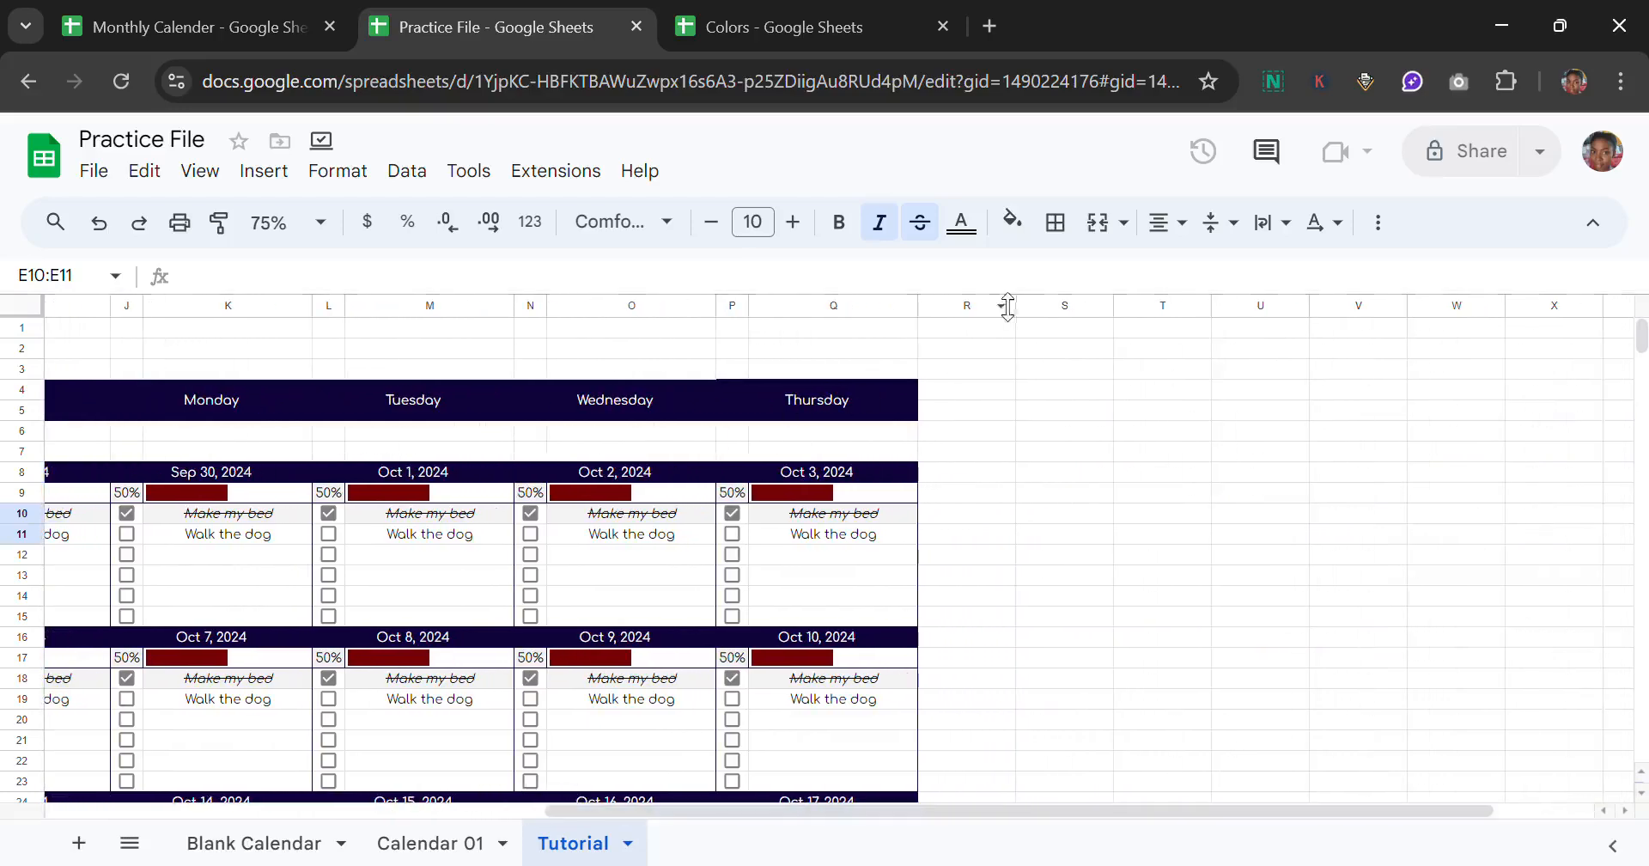
pyautogui.moveTo(1015, 306); pyautogui.dragTo(958, 323)
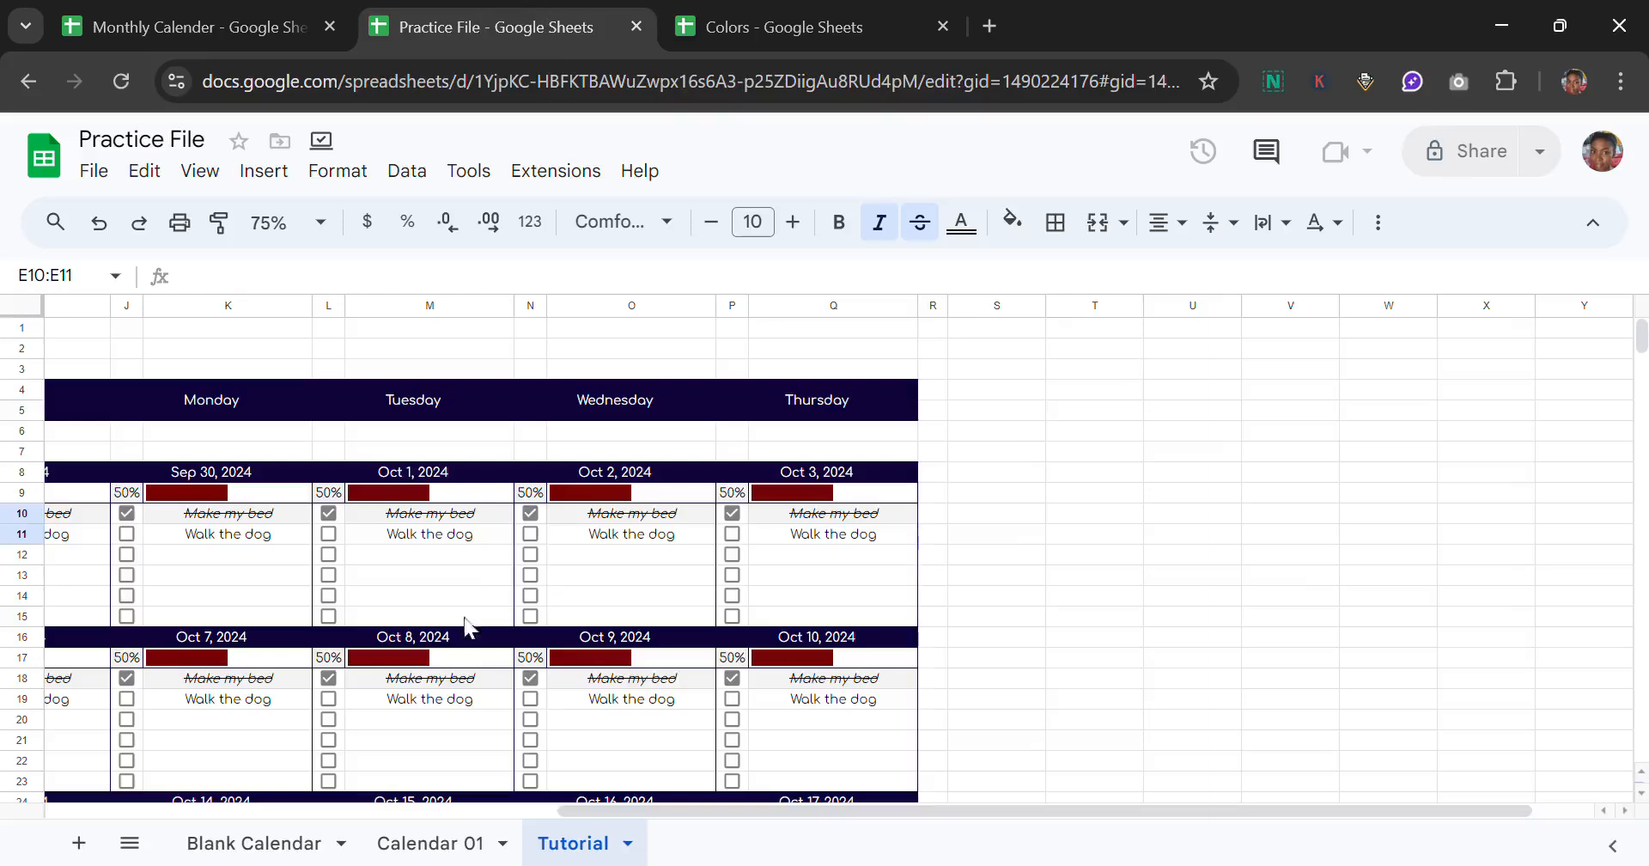
# Step: Examine the monthly goals table beside the calendar on the Calendar 01 sheet
pyautogui.click(431, 843)
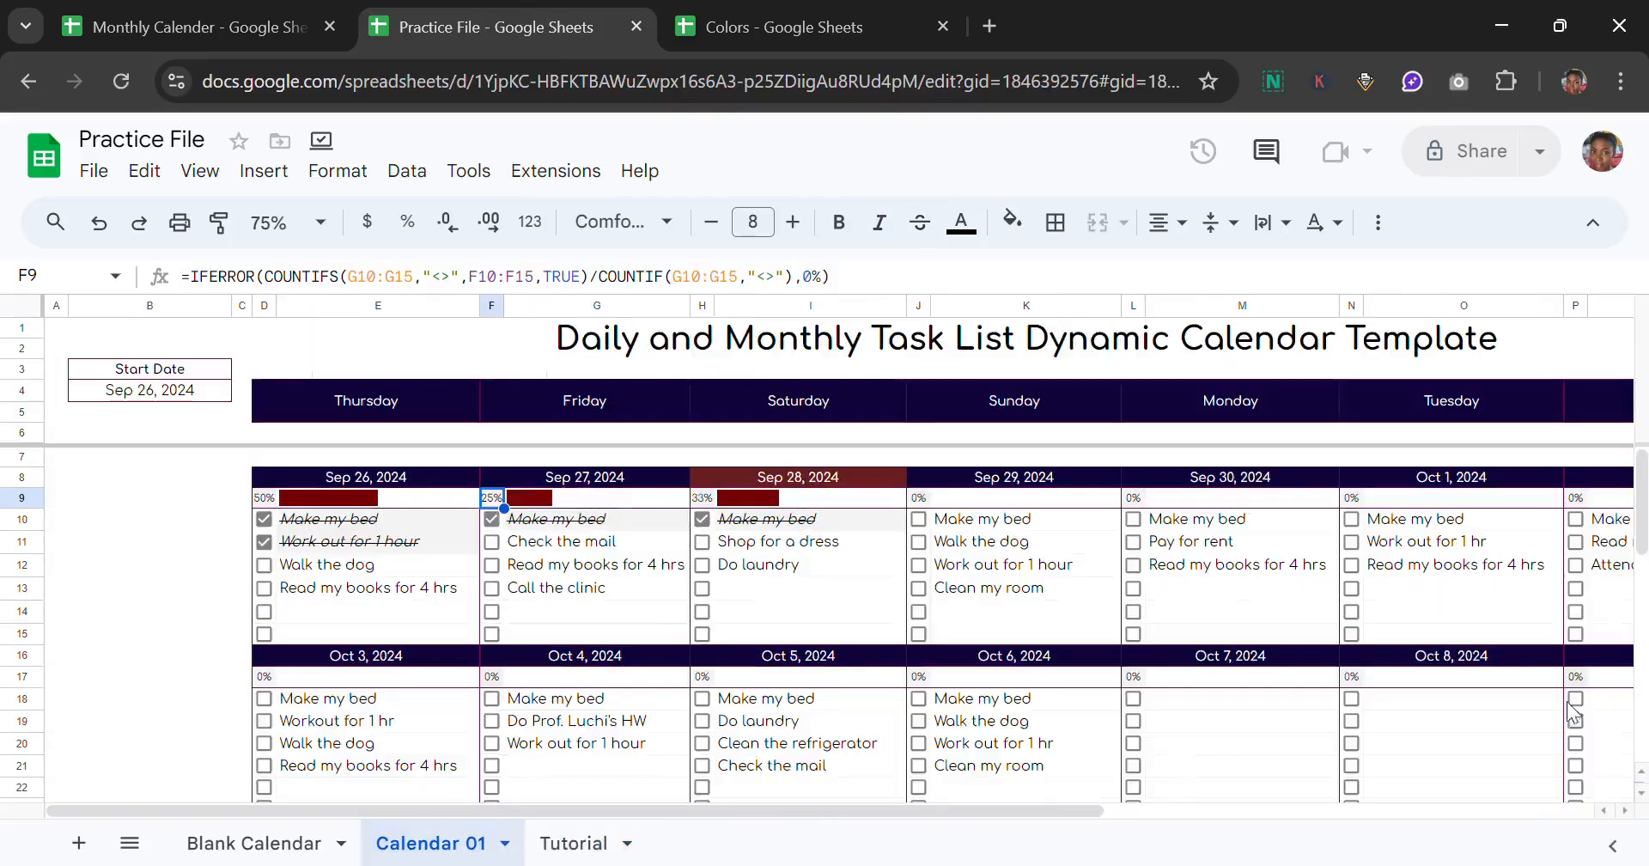
pyautogui.moveTo(1091, 824); pyautogui.dragTo(1597, 859)
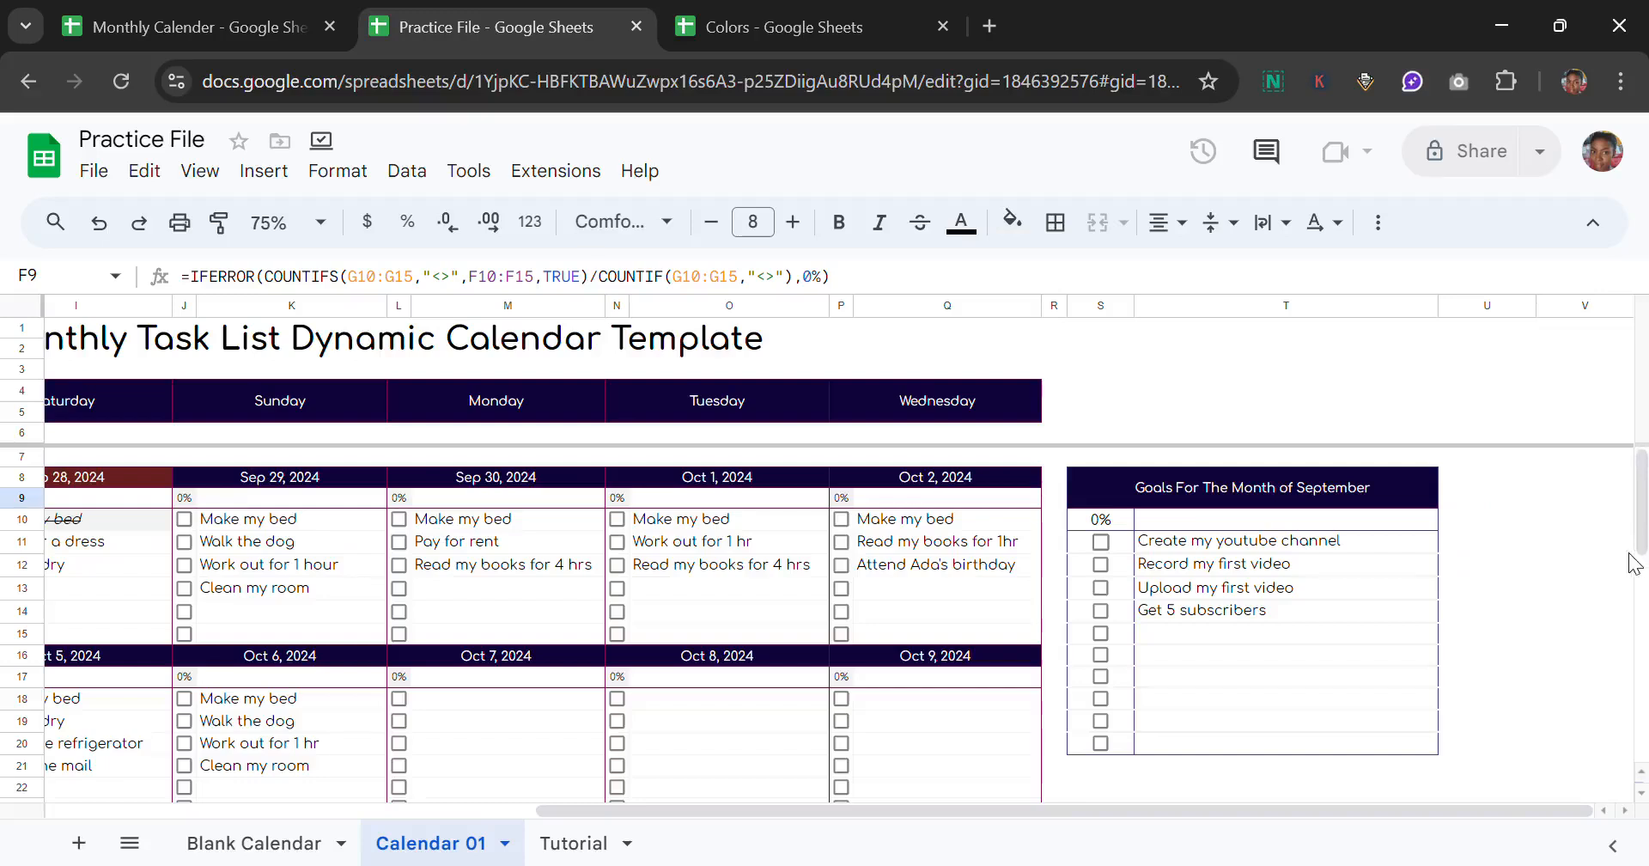
pyautogui.moveTo(1644, 534); pyautogui.dragTo(1646, 537)
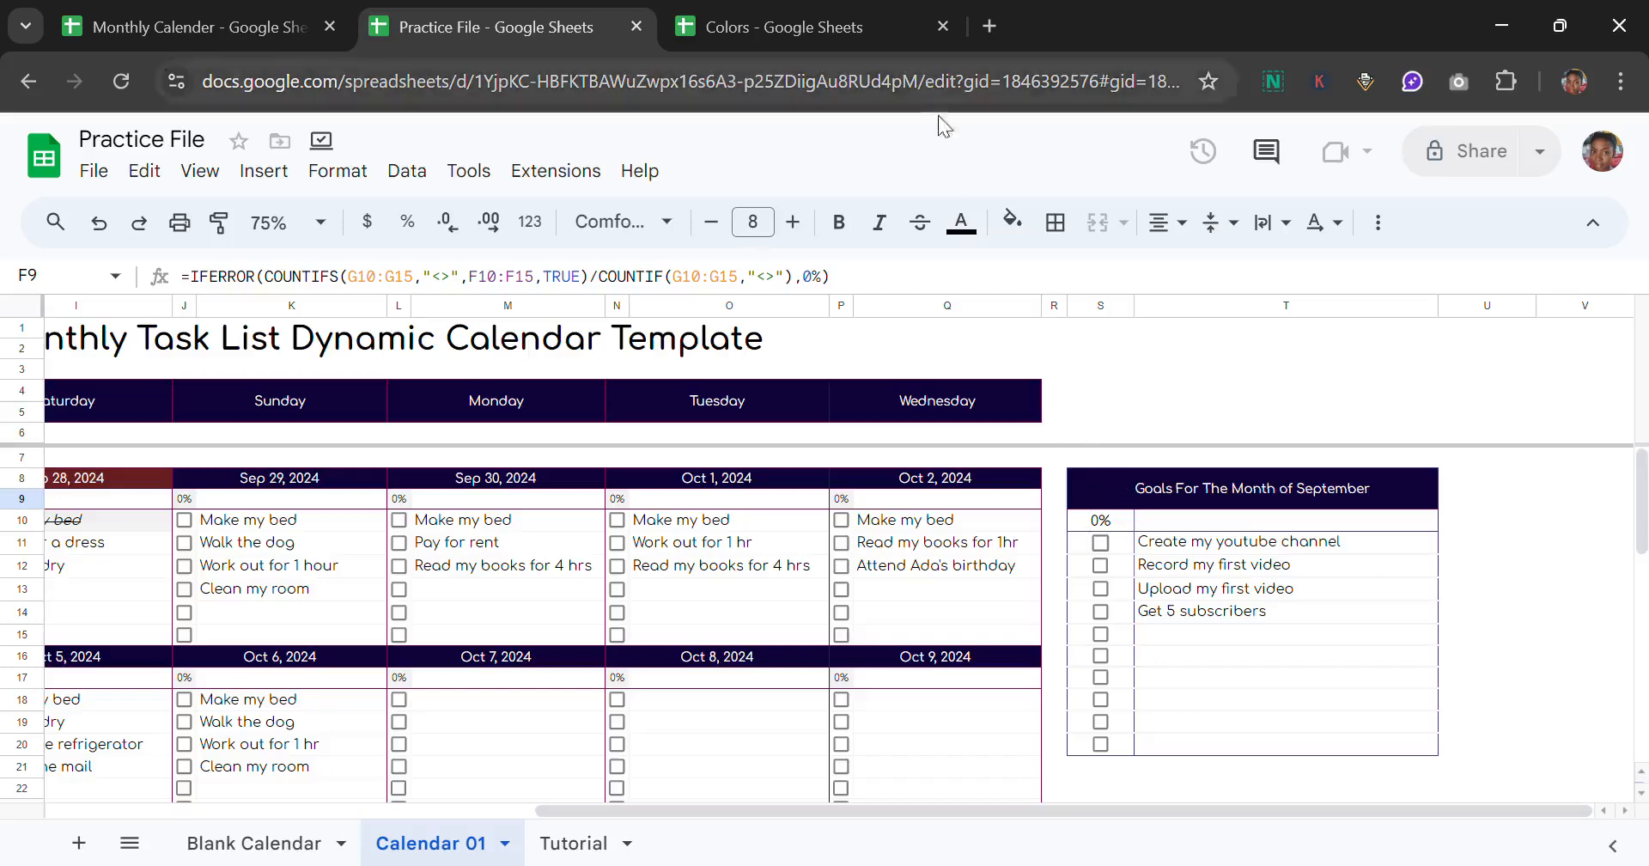
pyautogui.click(728, 19)
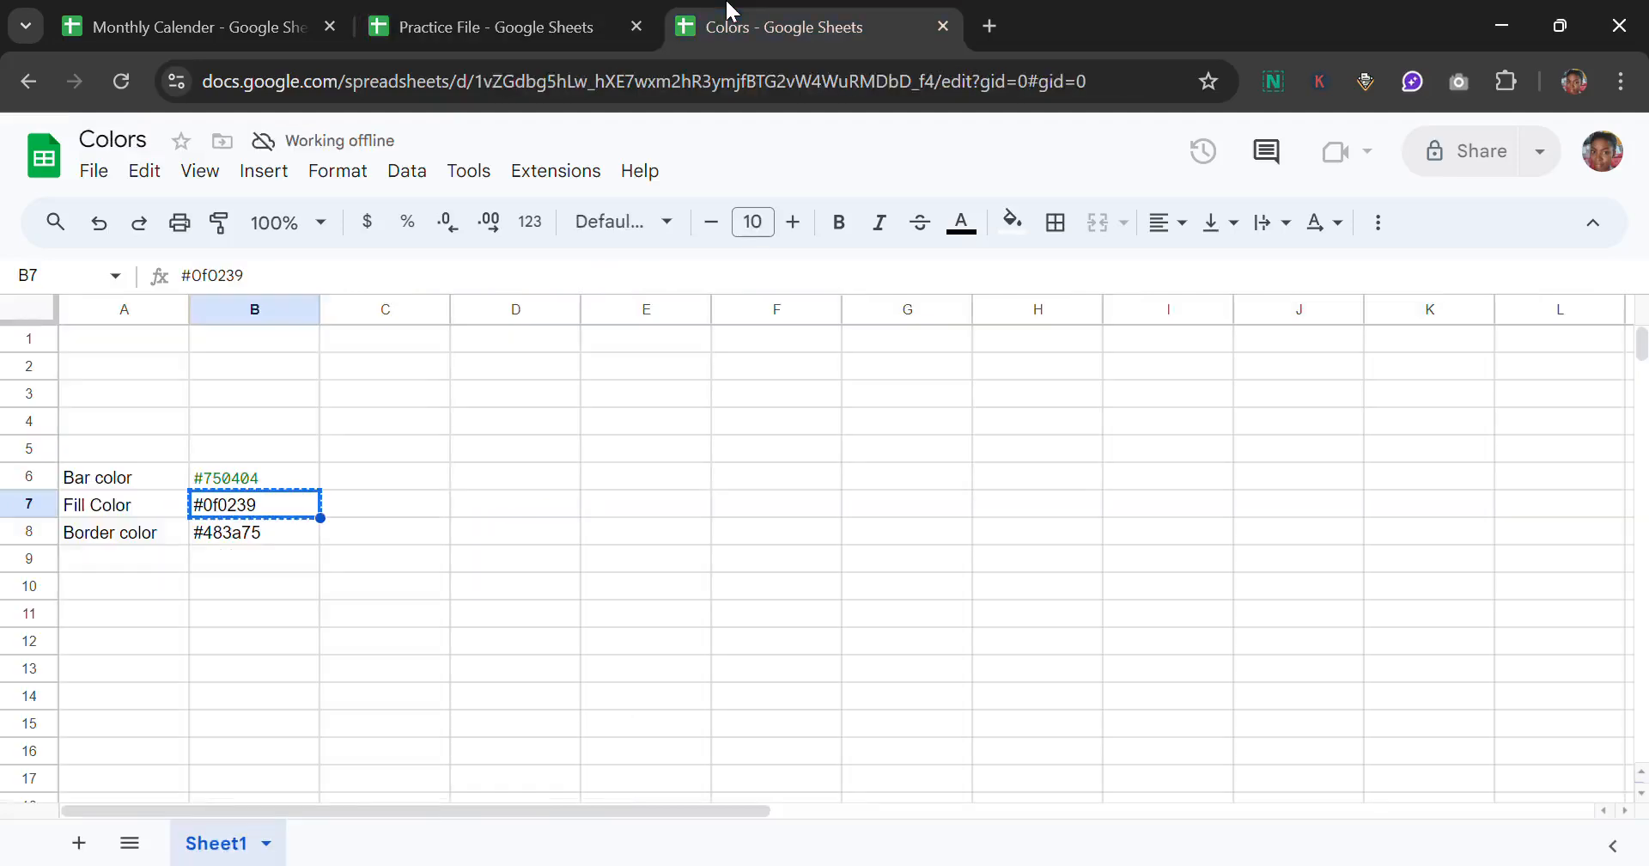
pyautogui.click(571, 24)
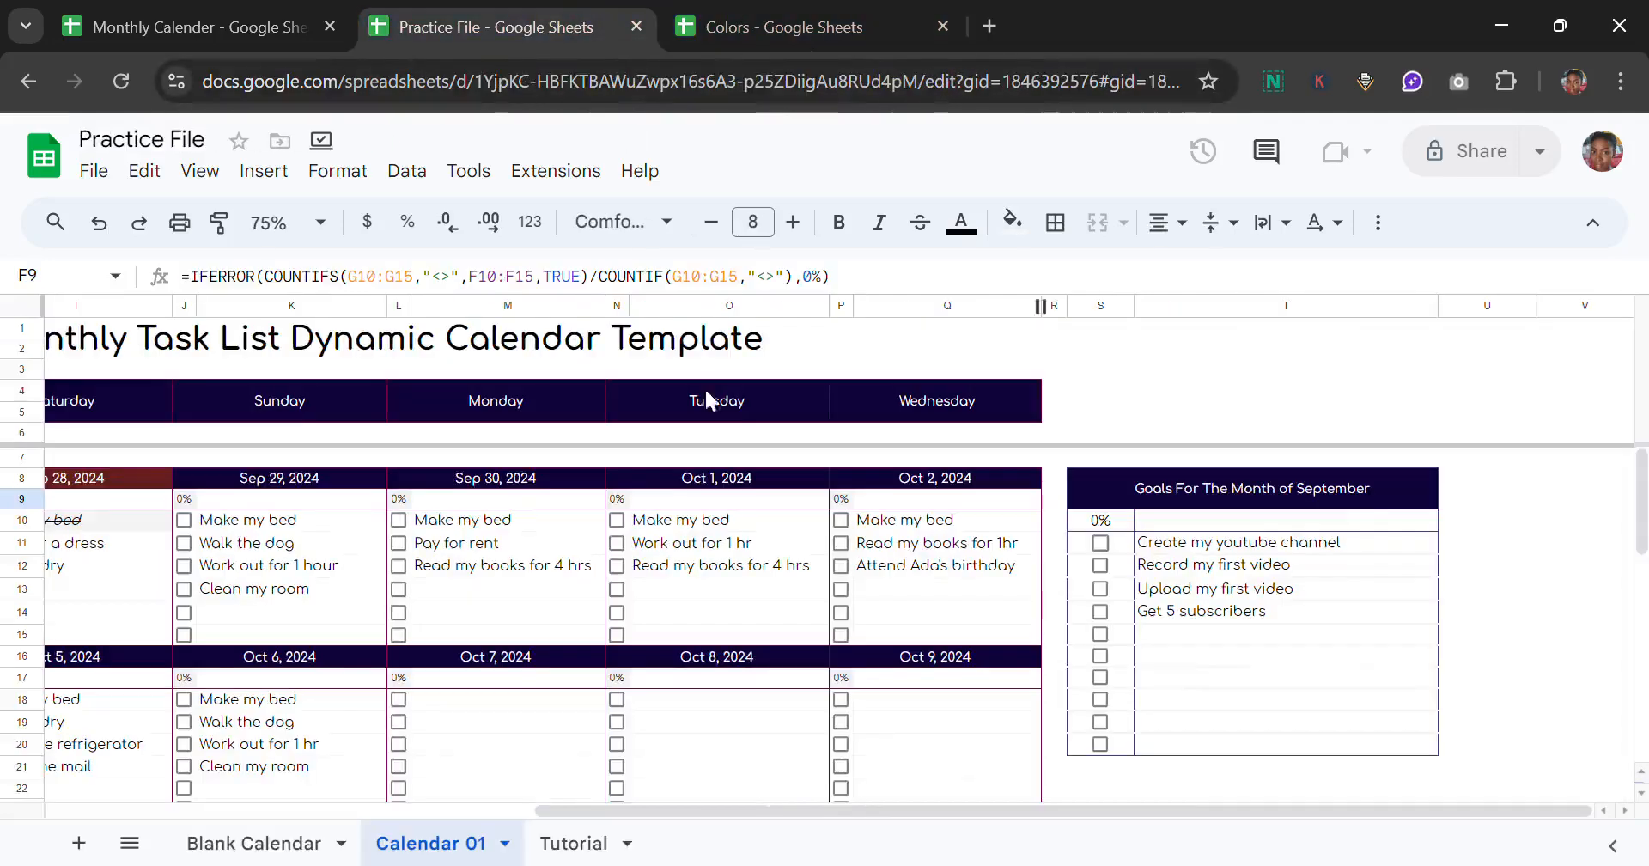
pyautogui.click(581, 842)
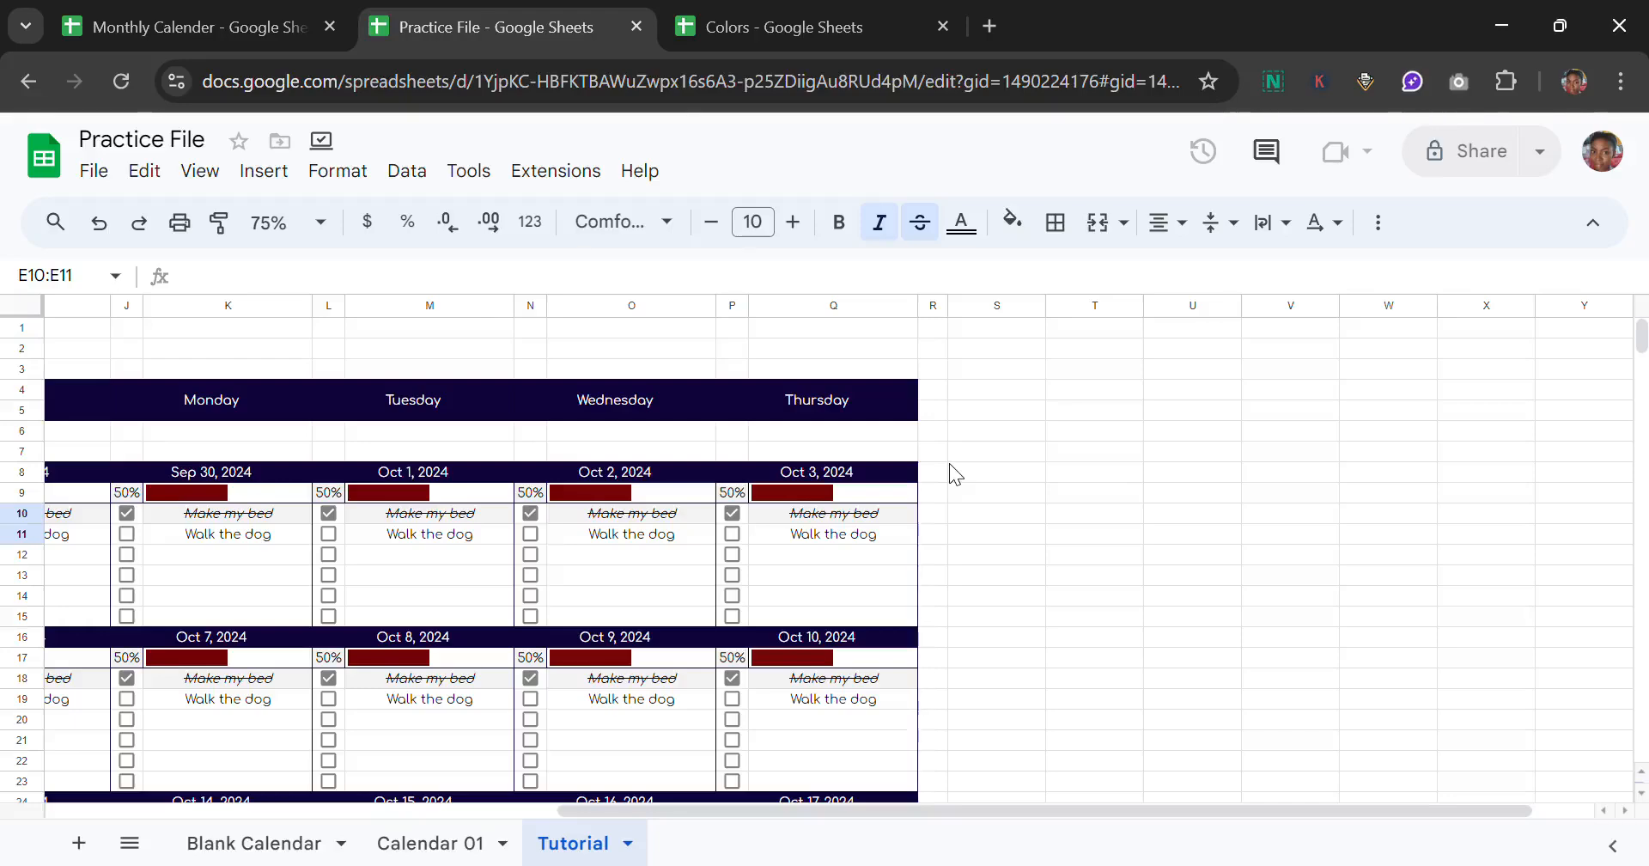
pyautogui.click(460, 842)
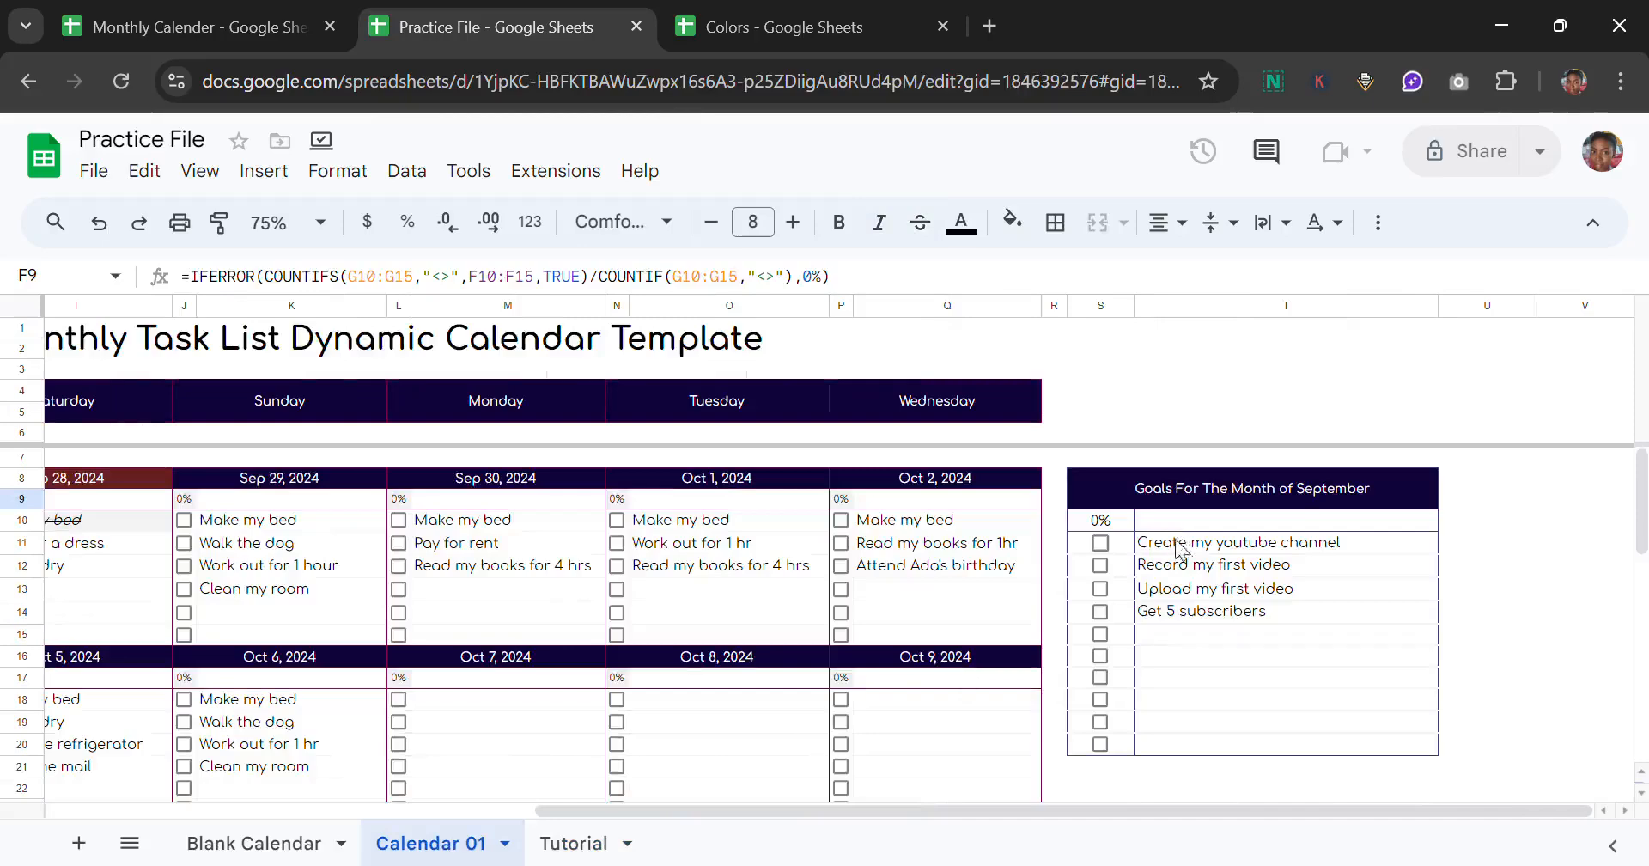
pyautogui.click(1179, 547)
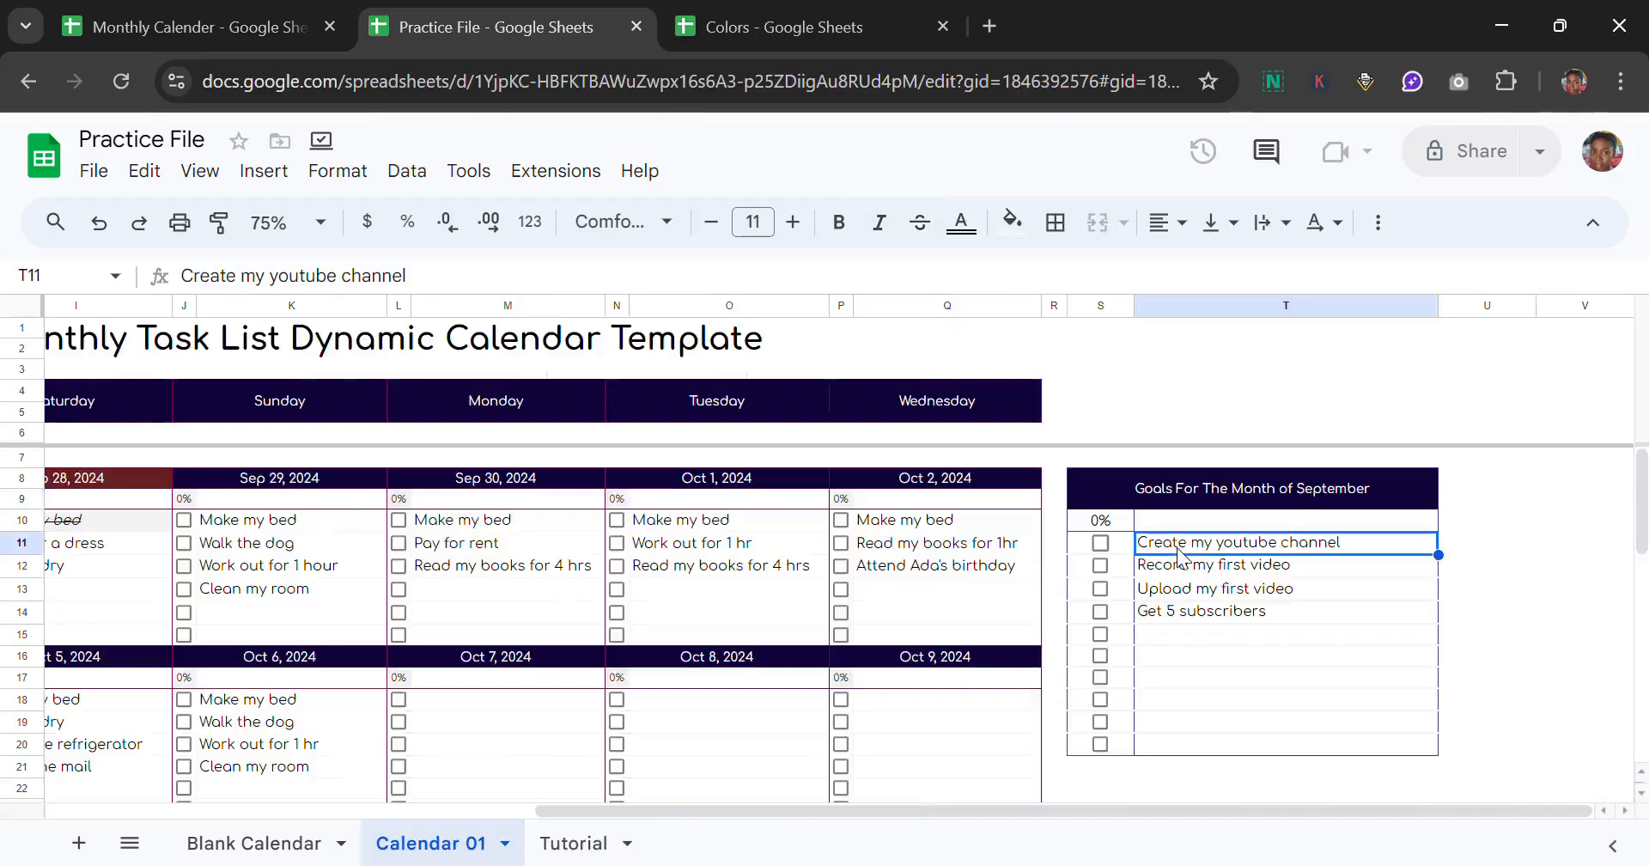
pyautogui.click(789, 10)
pyautogui.click(601, 29)
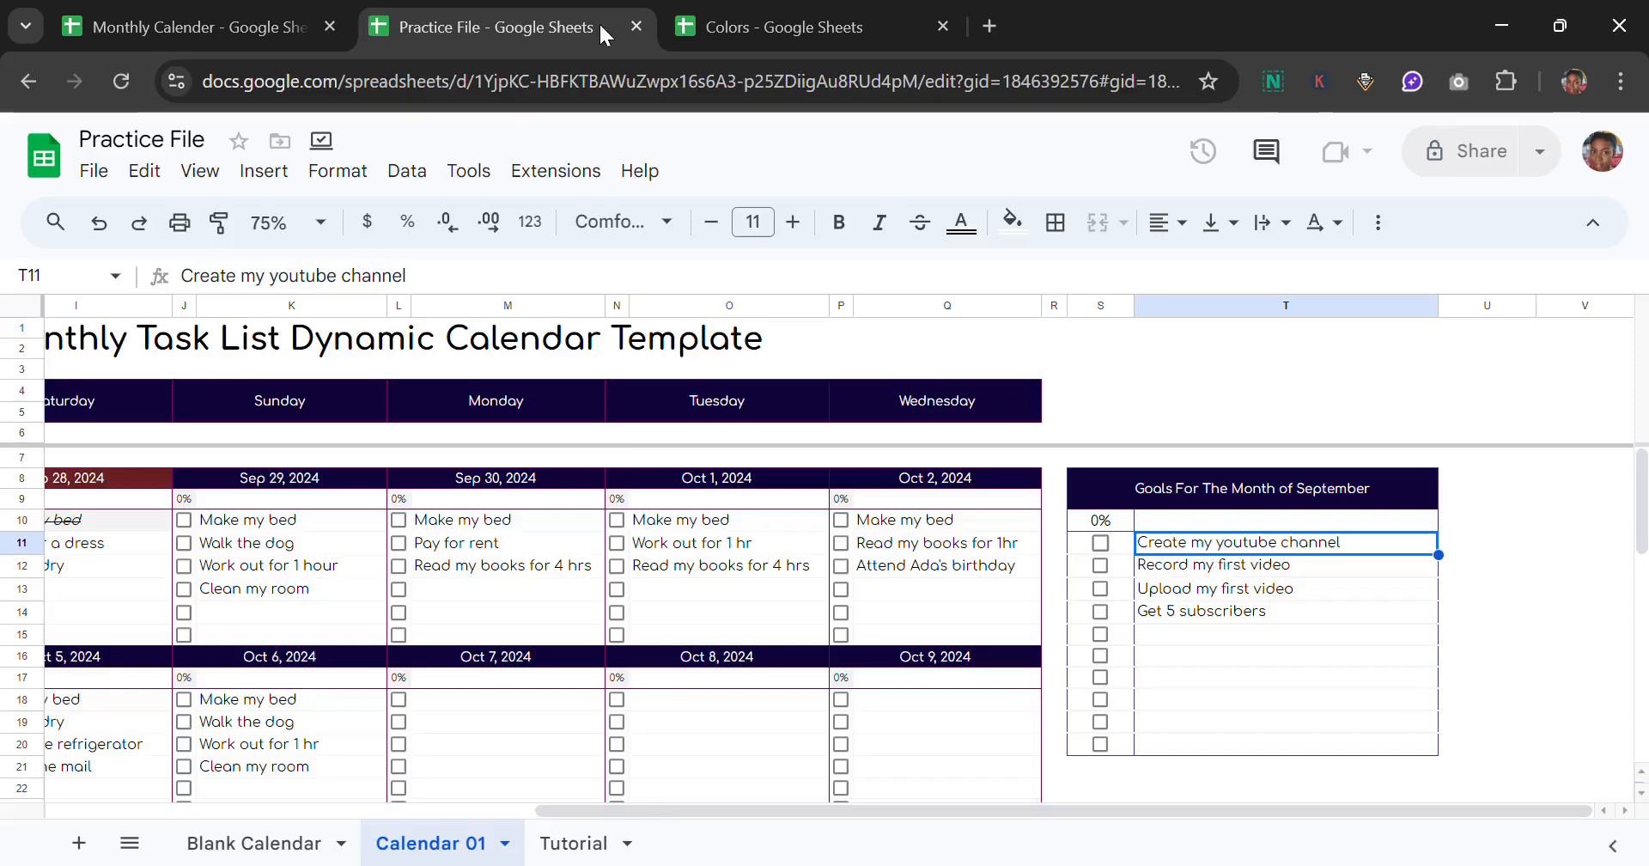
# Step: Compare range S11:T20 on the Tutorial sheet with the rows and columns of the monthly goals table on Calendar 01
pyautogui.click(590, 844)
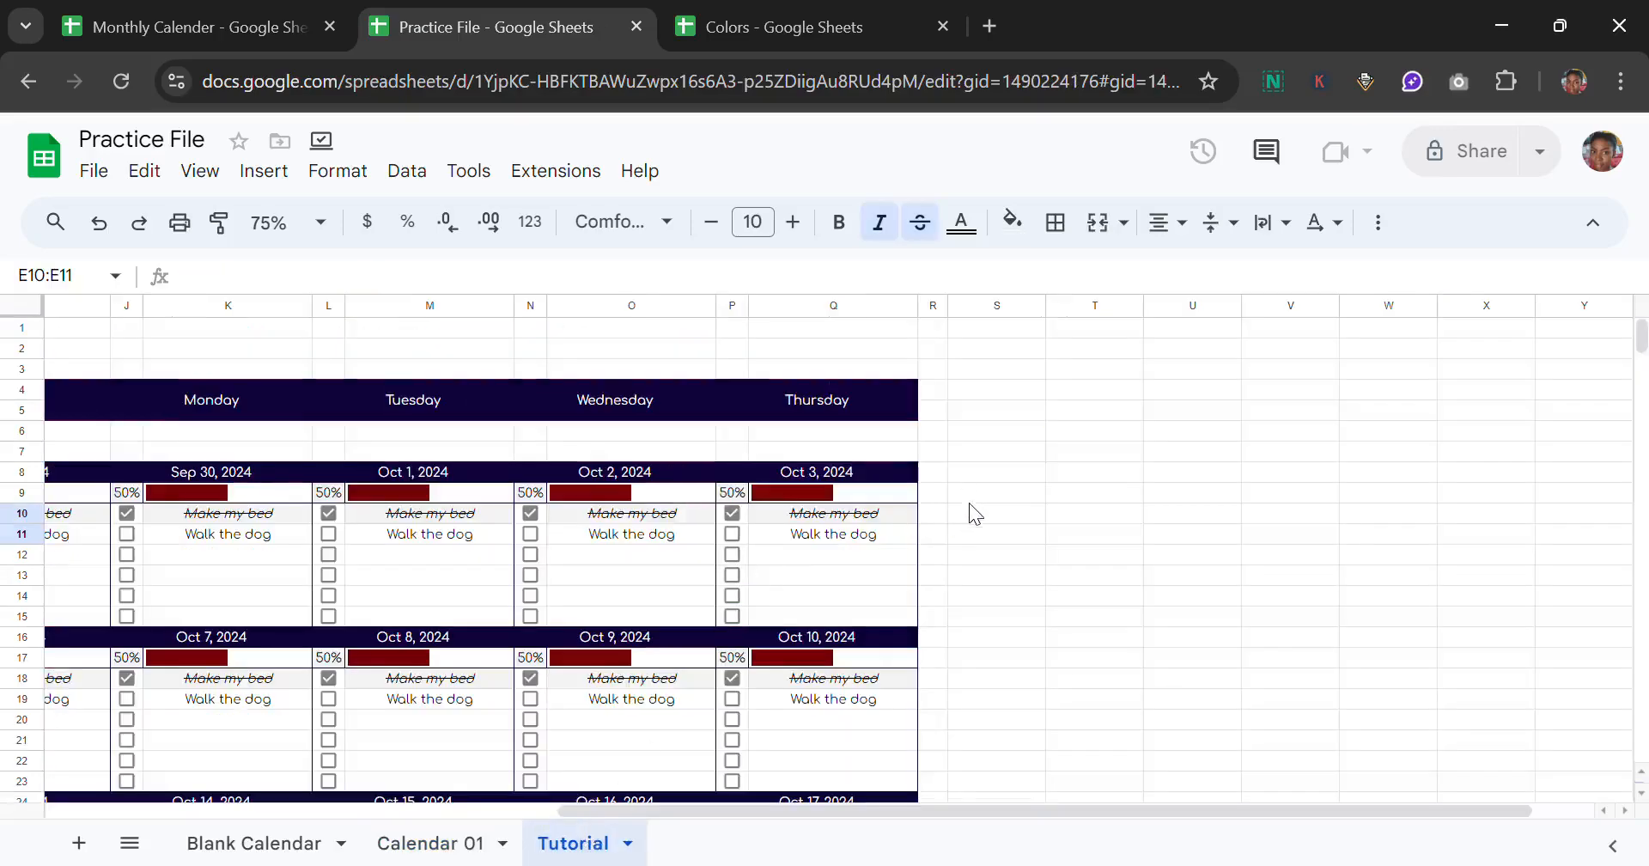
pyautogui.click(970, 529)
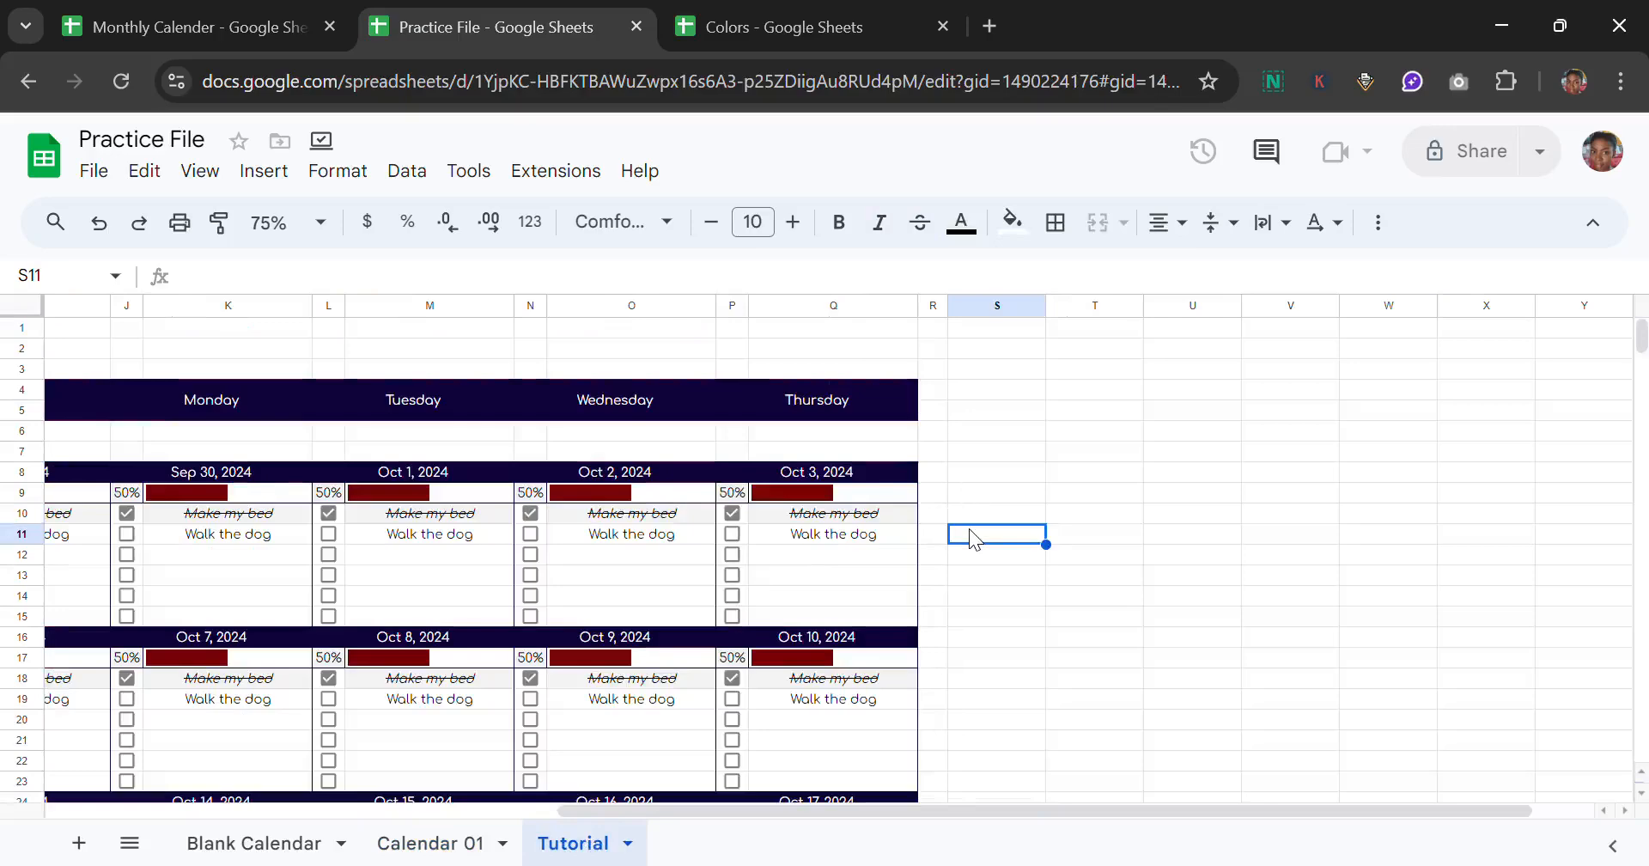
pyautogui.moveTo(968, 529); pyautogui.dragTo(1100, 698)
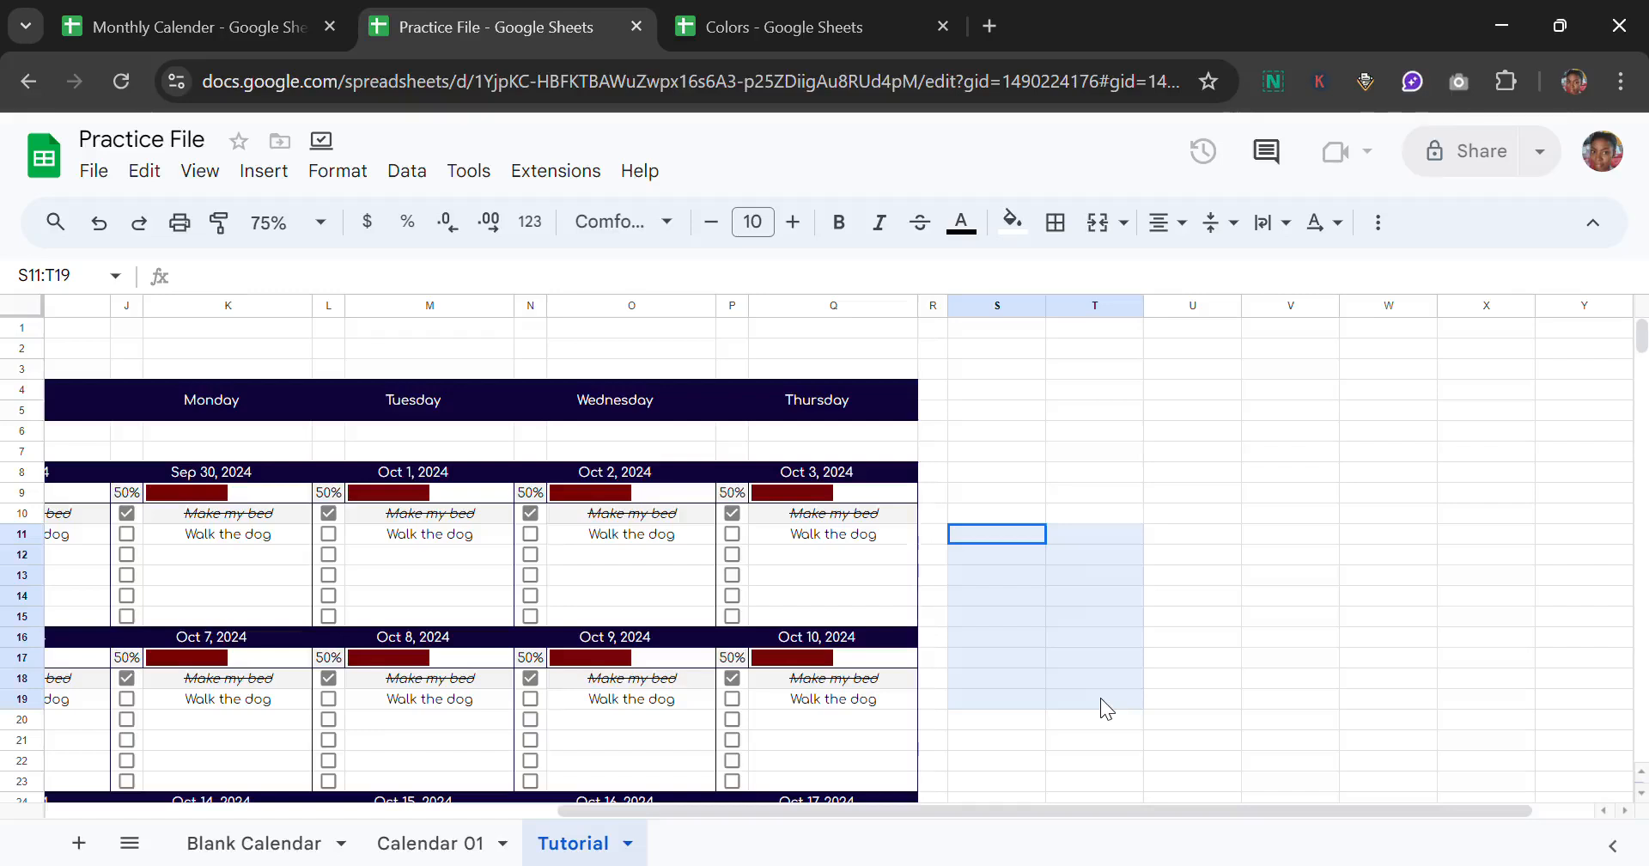
pyautogui.moveTo(1100, 697); pyautogui.dragTo(1095, 725)
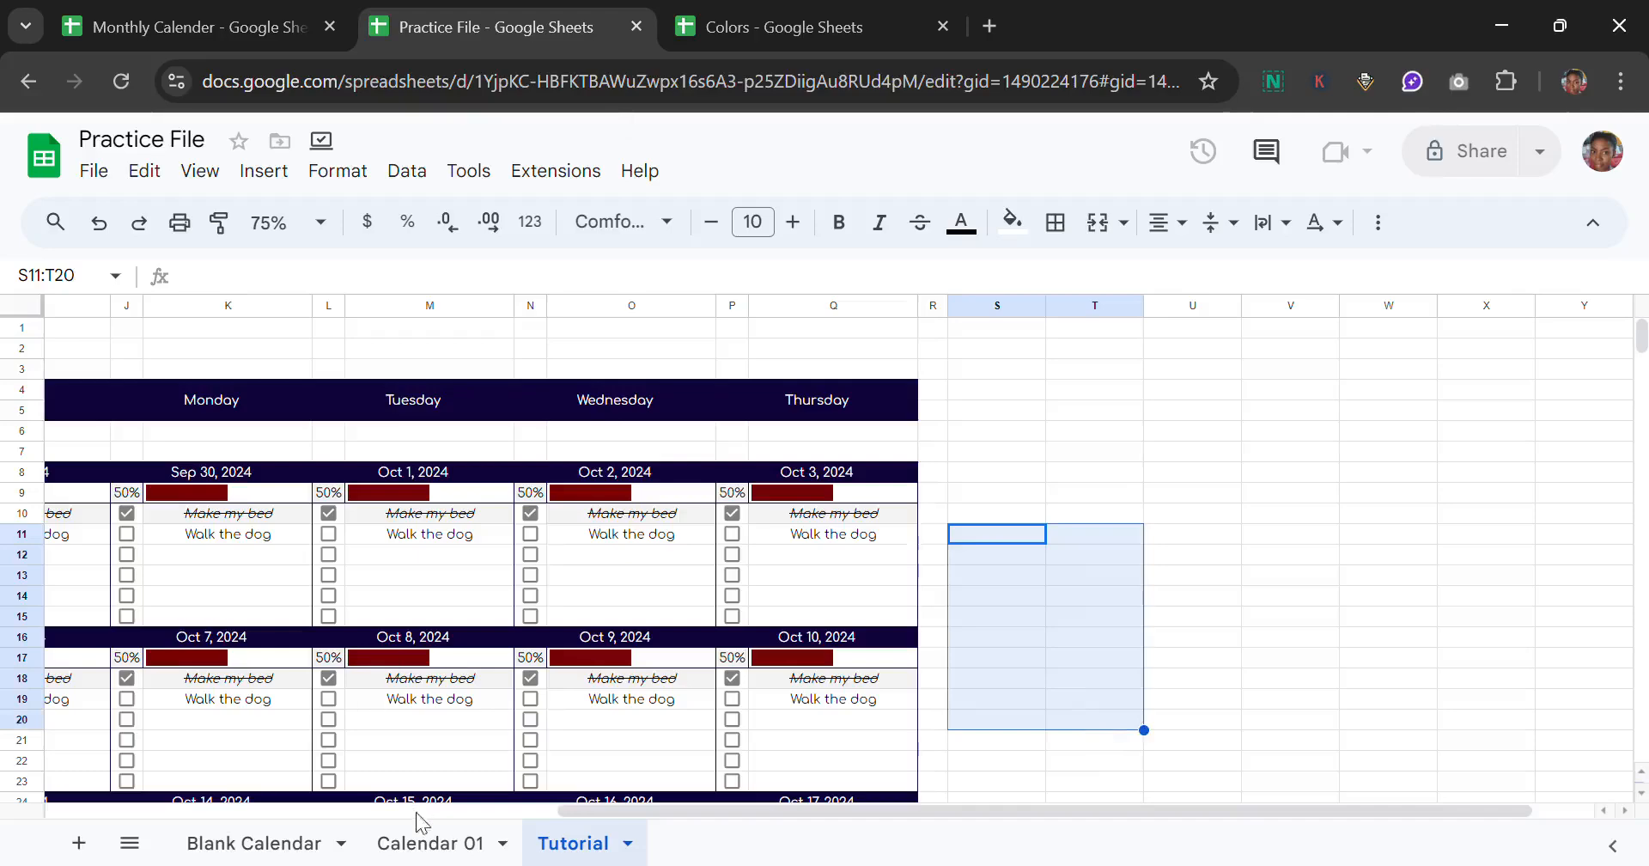
pyautogui.click(430, 843)
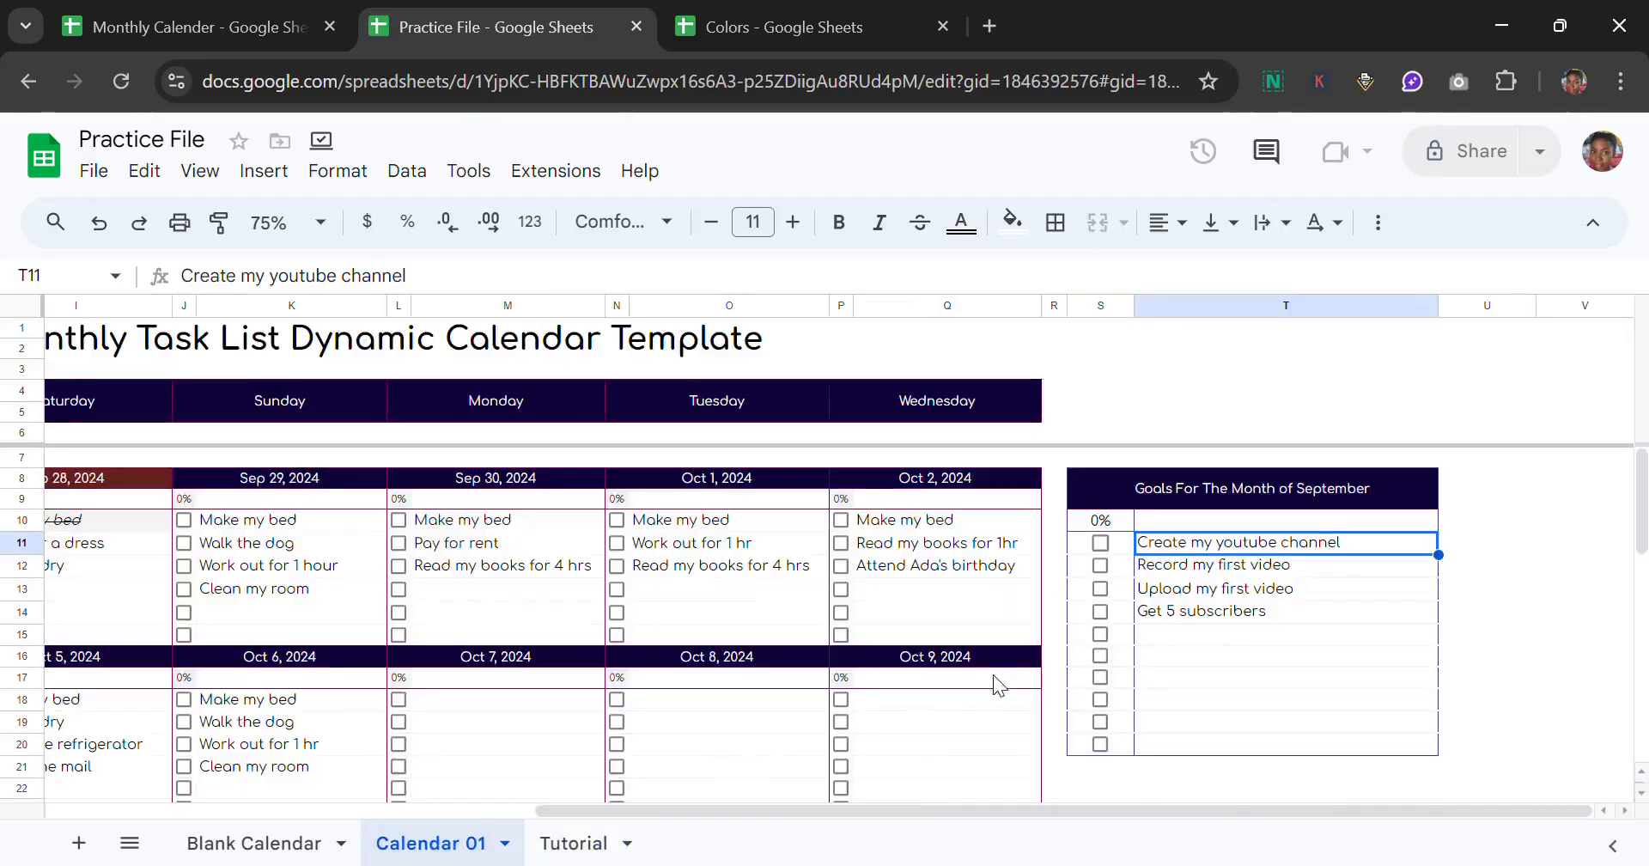
pyautogui.click(1123, 749)
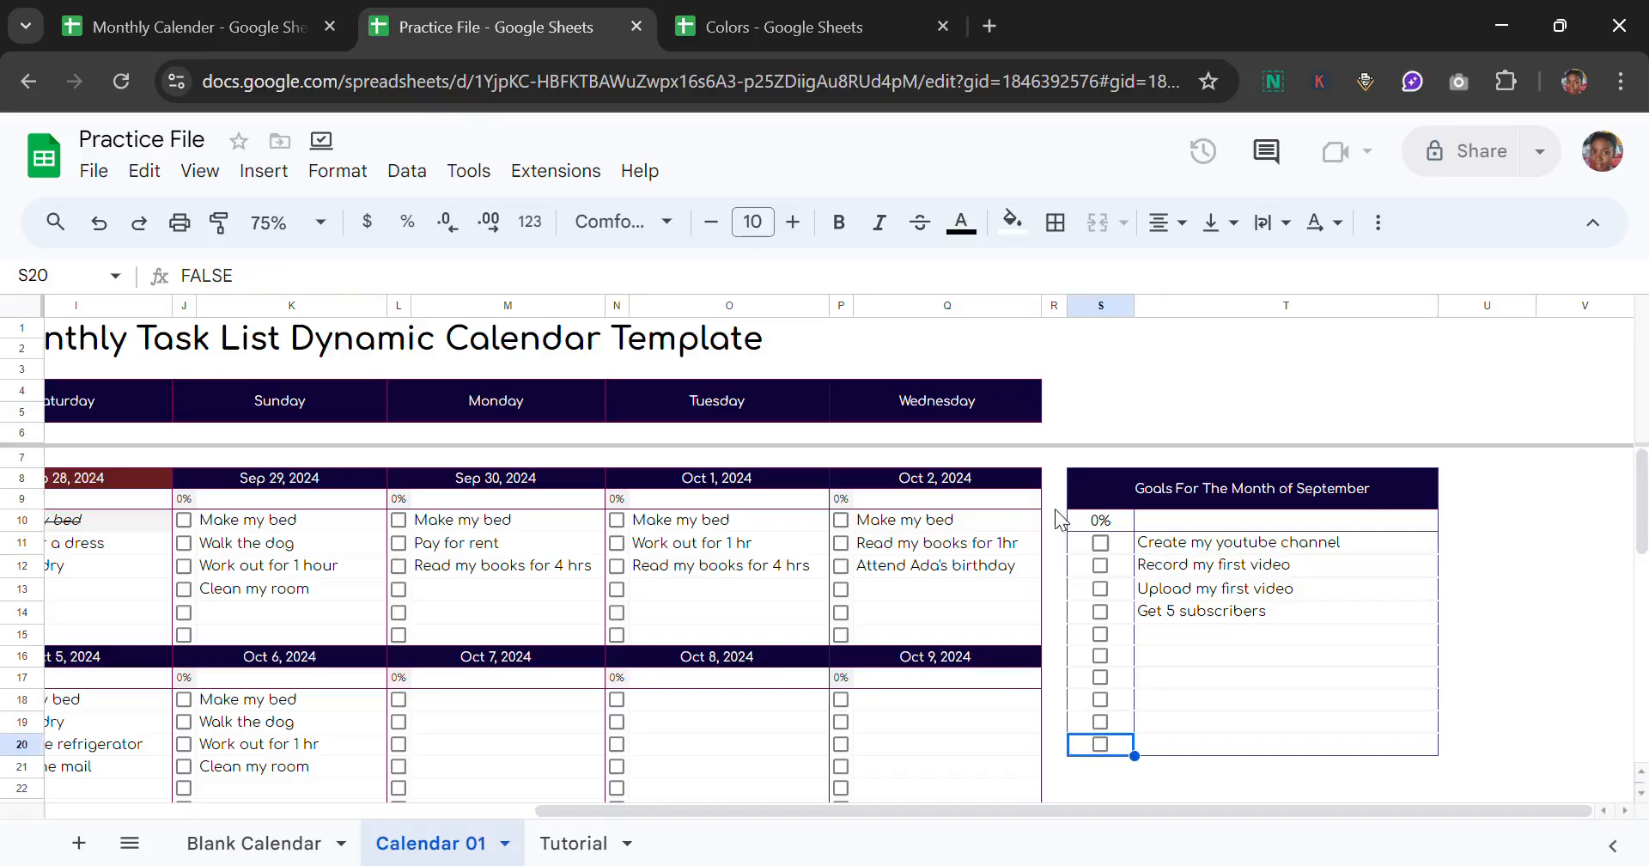
# Step: On the Tutorial sheet, narrow column S to slightly wider than the checkbox columns and widen column T to about five times column S
pyautogui.click(573, 842)
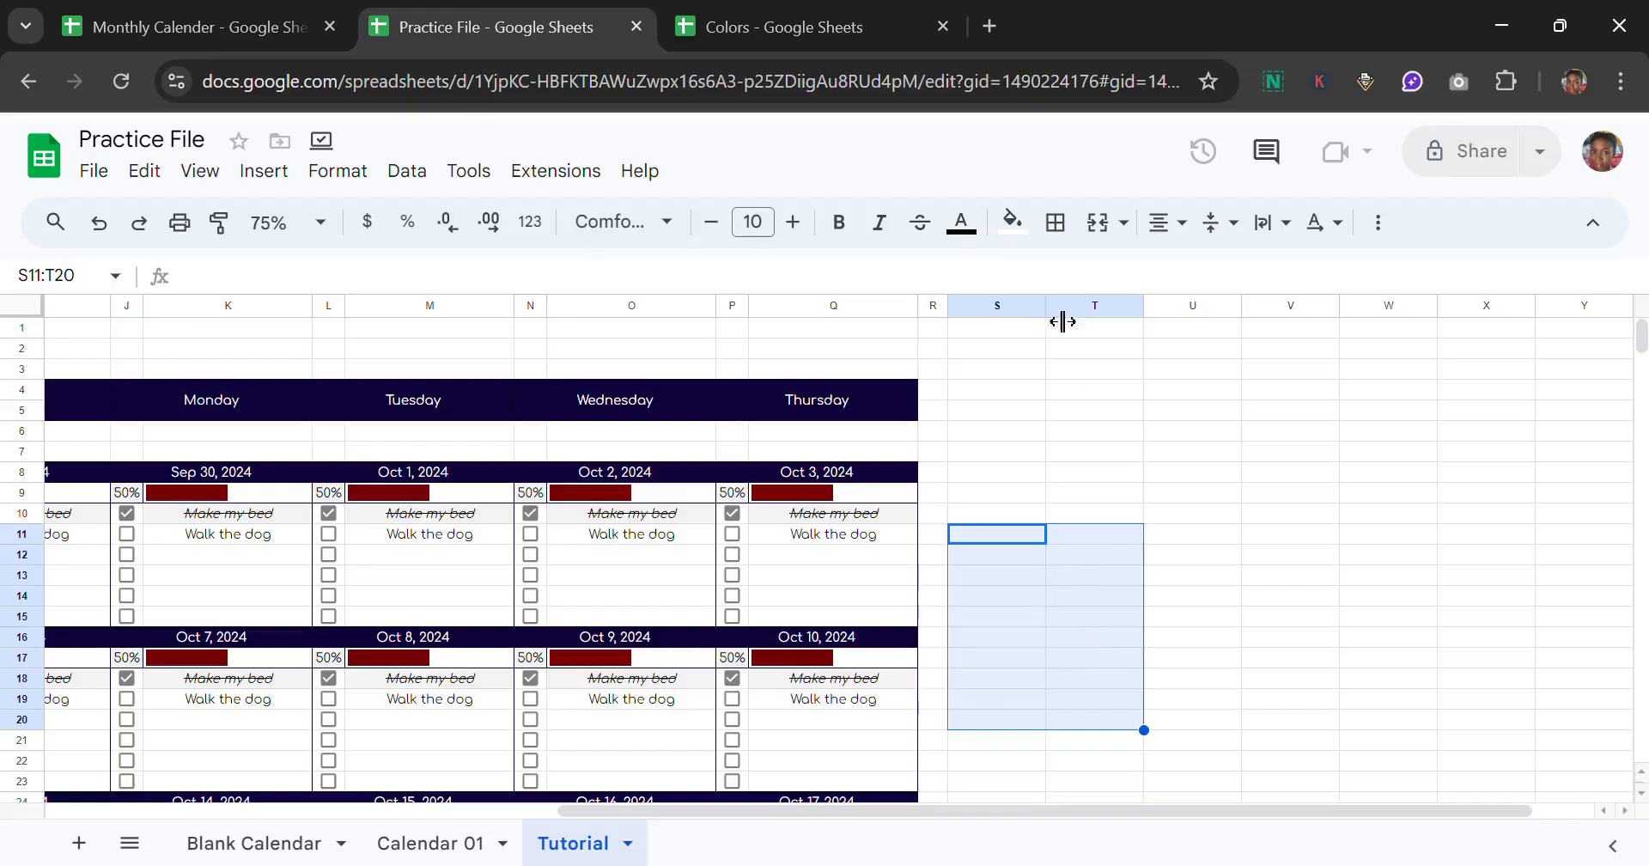
pyautogui.moveTo(1063, 321); pyautogui.dragTo(1000, 322)
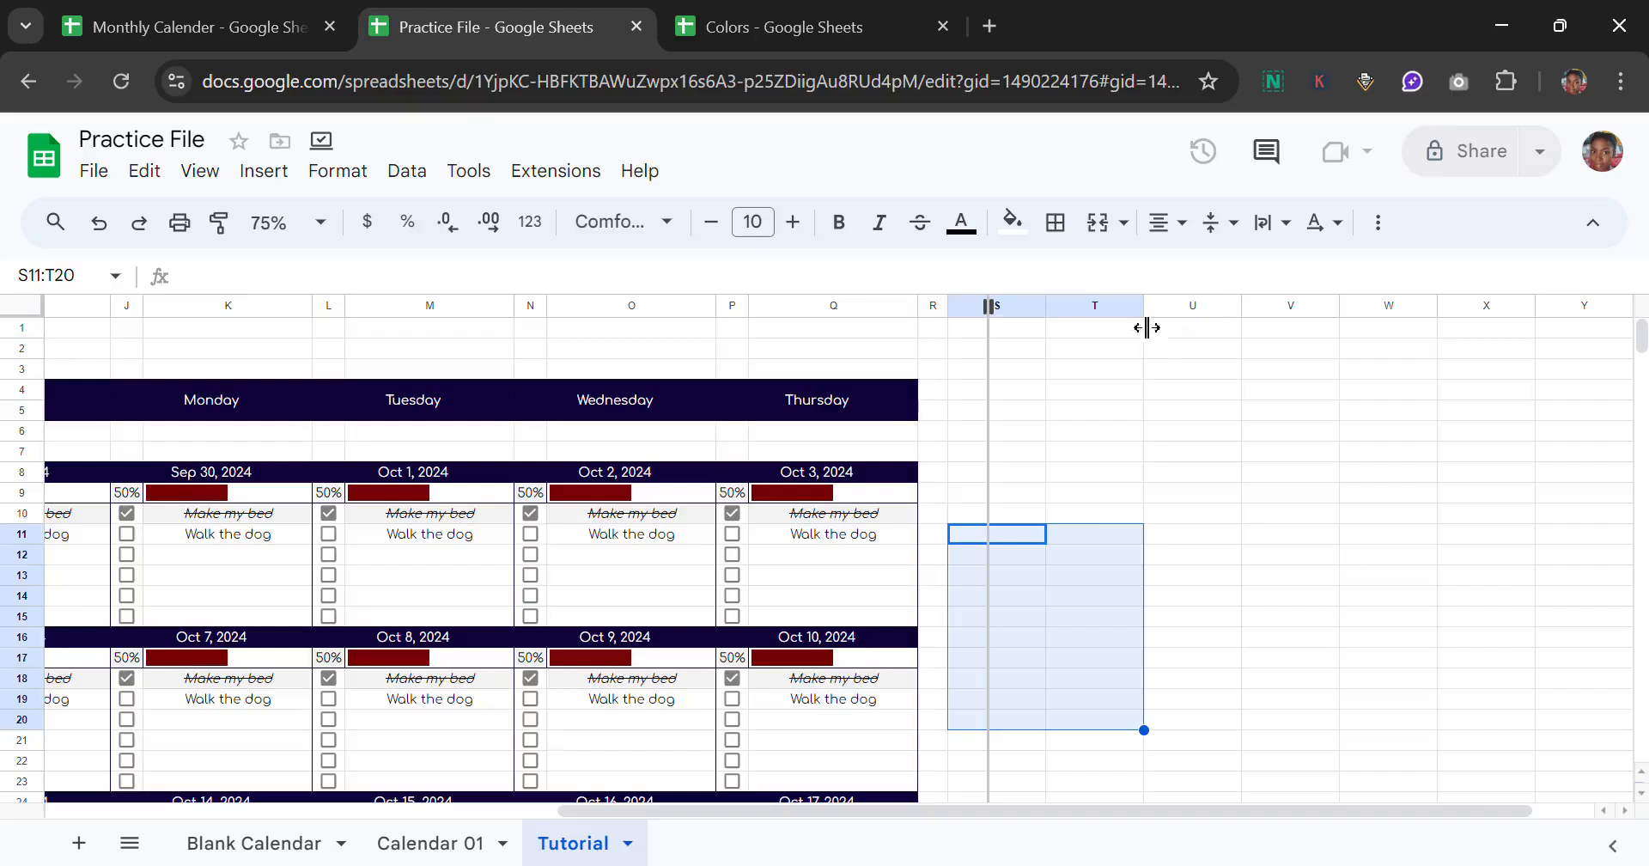
pyautogui.moveTo(1146, 327); pyautogui.dragTo(1189, 280)
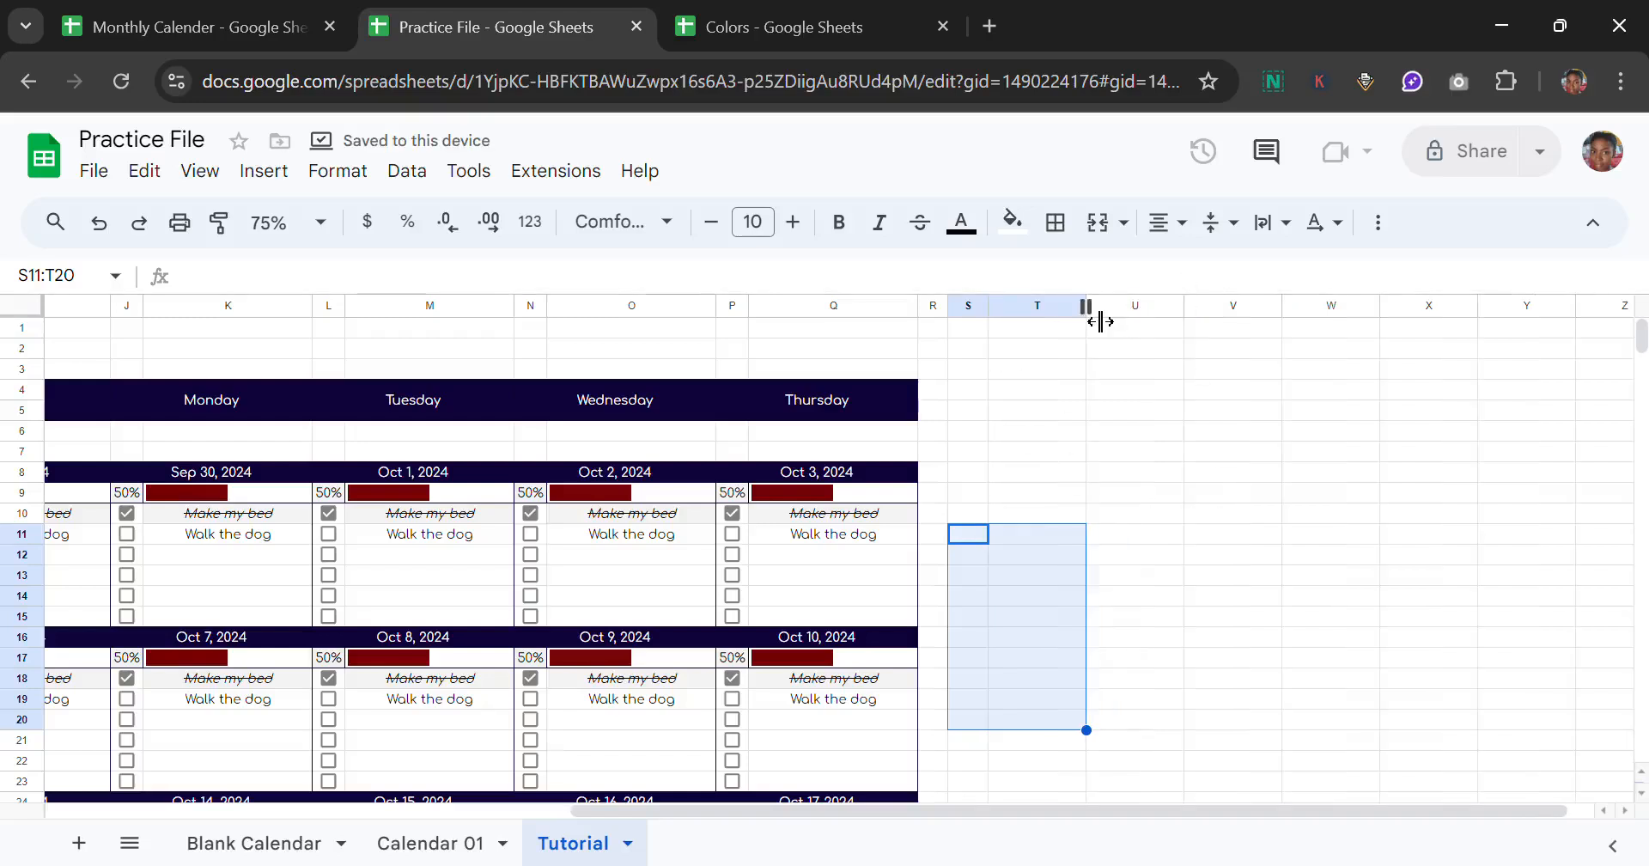
pyautogui.moveTo(1100, 322); pyautogui.dragTo(1196, 321)
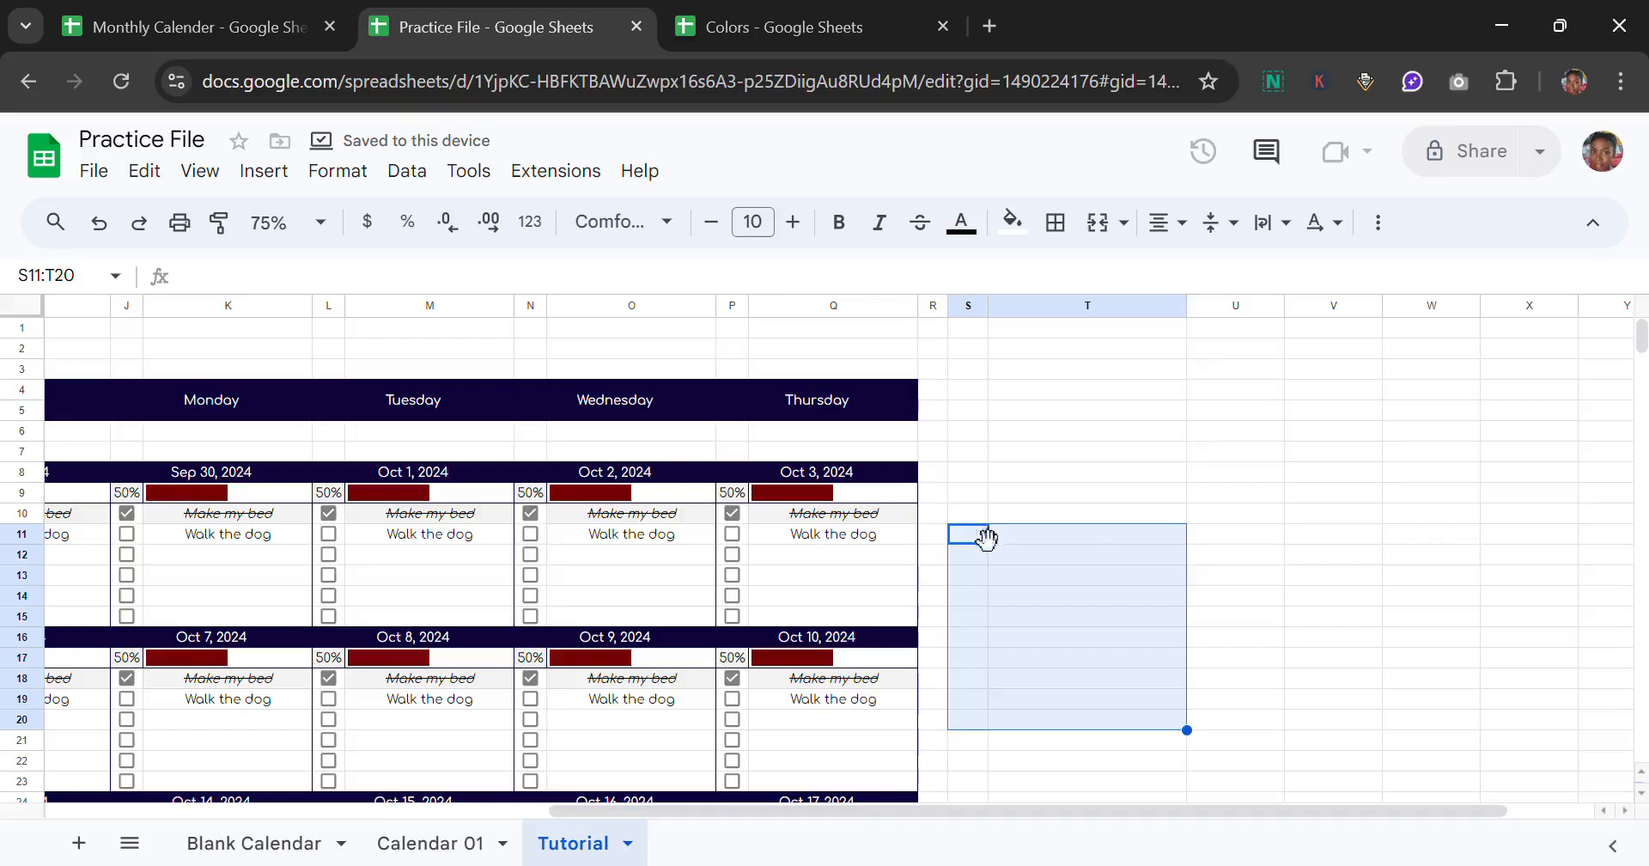
# Step: Insert checkboxes in S11:S20 for the monthly goals table
pyautogui.moveTo(970, 535); pyautogui.dragTo(982, 726)
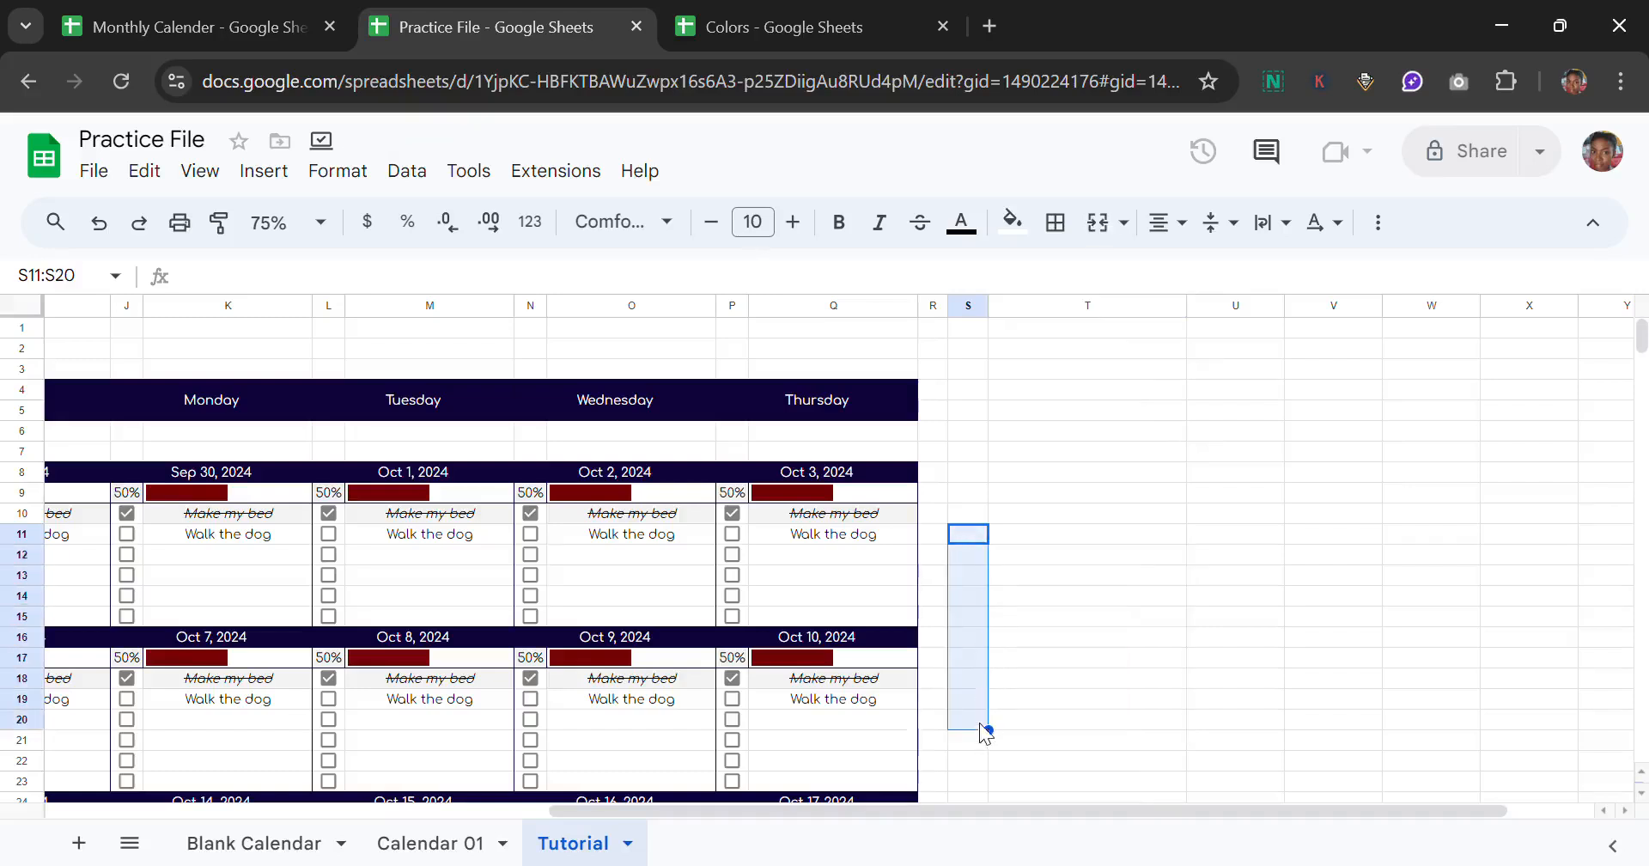
pyautogui.click(263, 172)
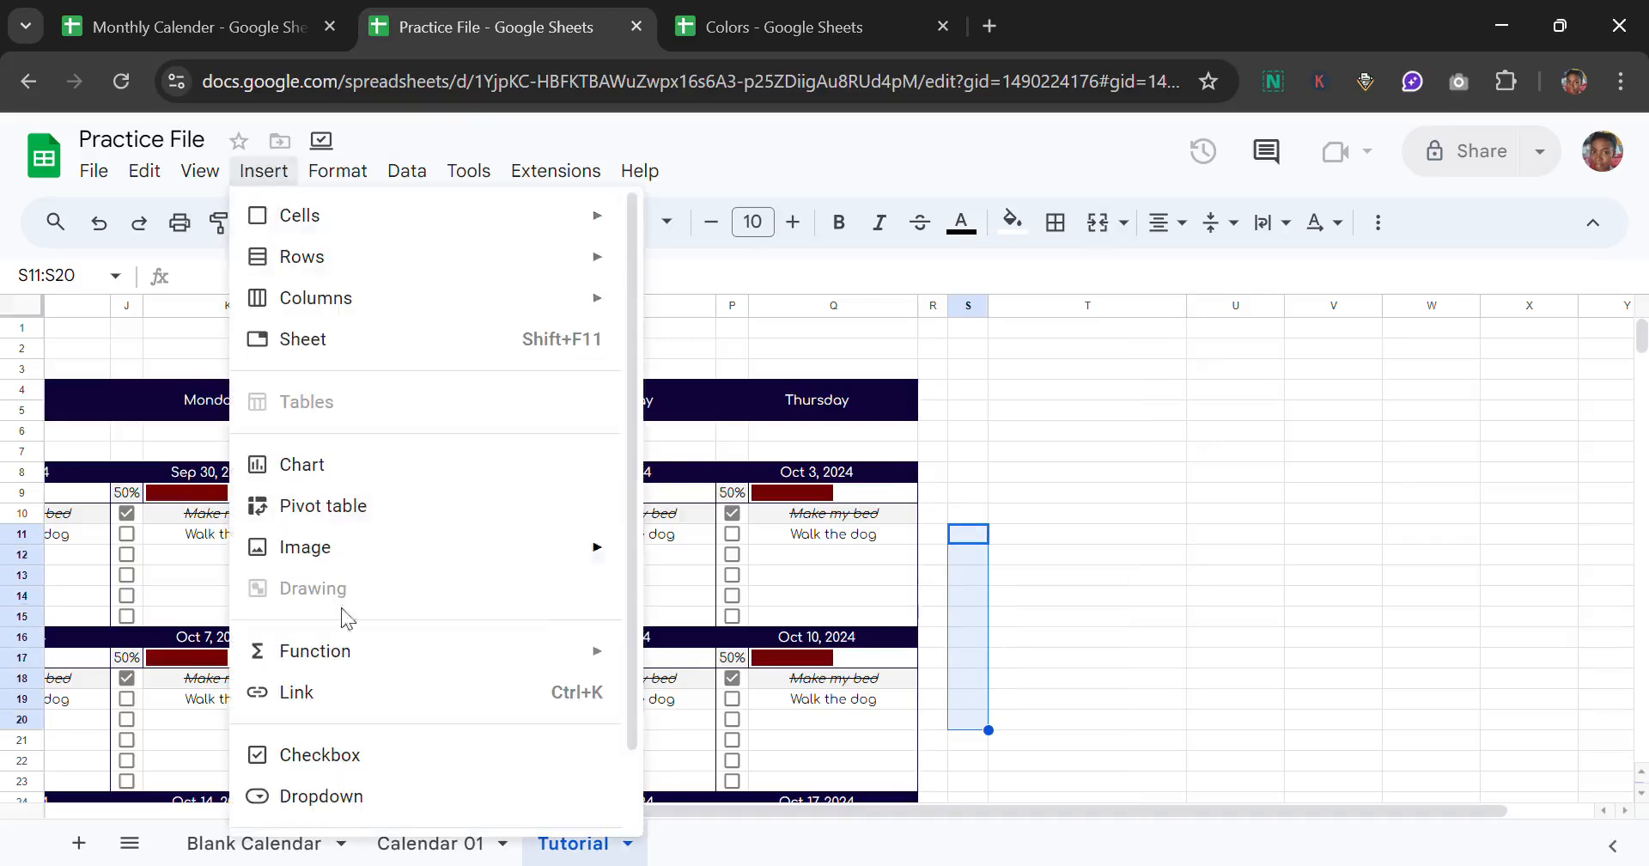
pyautogui.click(353, 763)
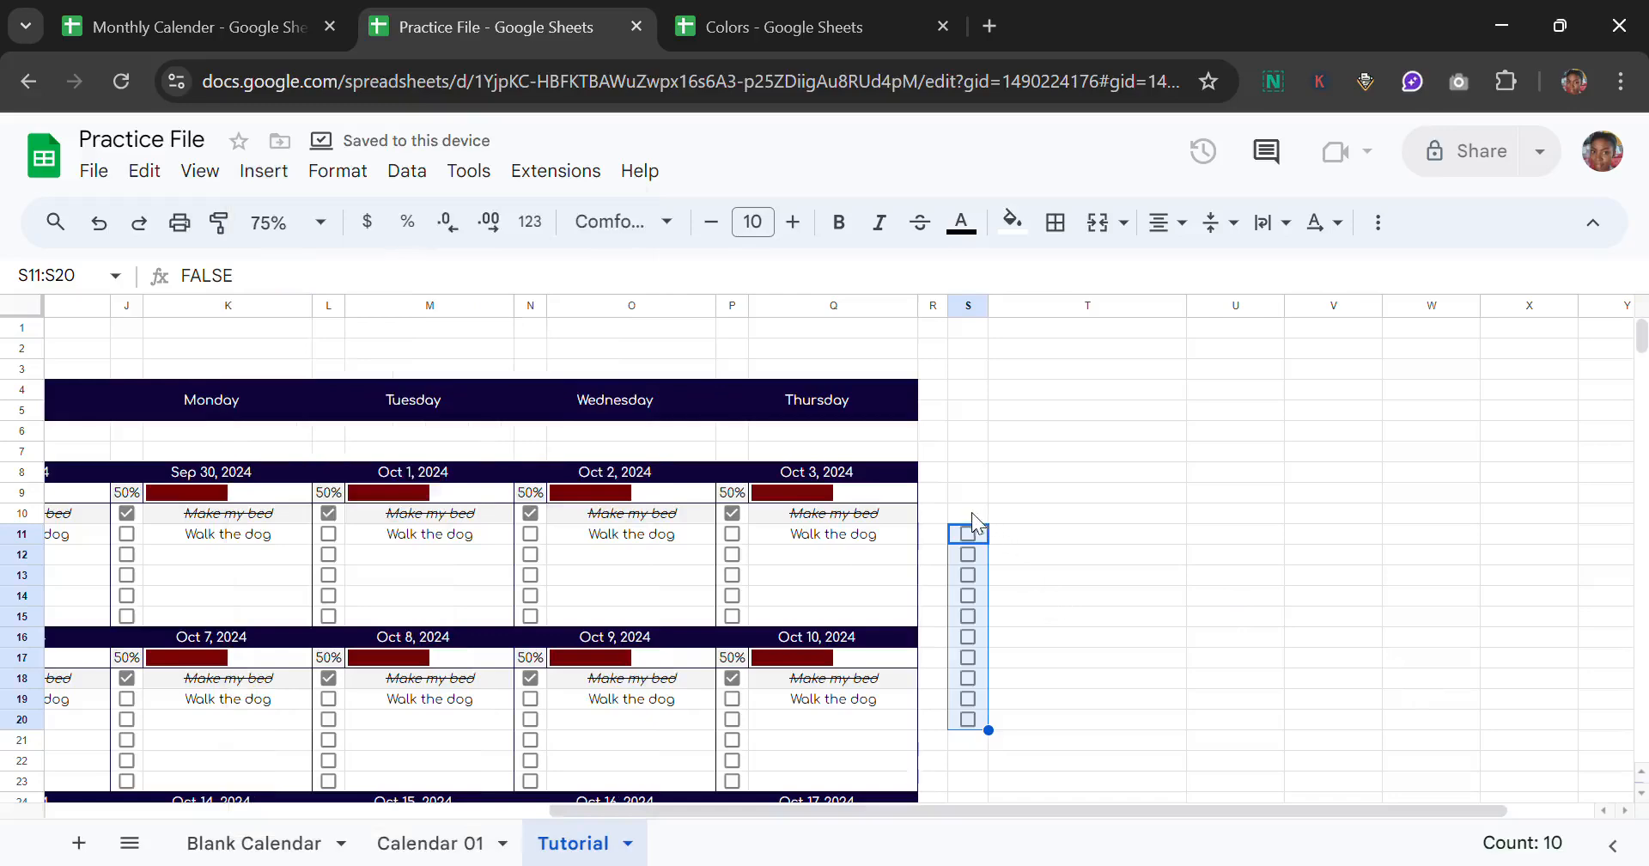
# Step: Apply an outer border around the goals table range S10:T20
pyautogui.moveTo(967, 512); pyautogui.dragTo(1133, 718)
pyautogui.click(1058, 225)
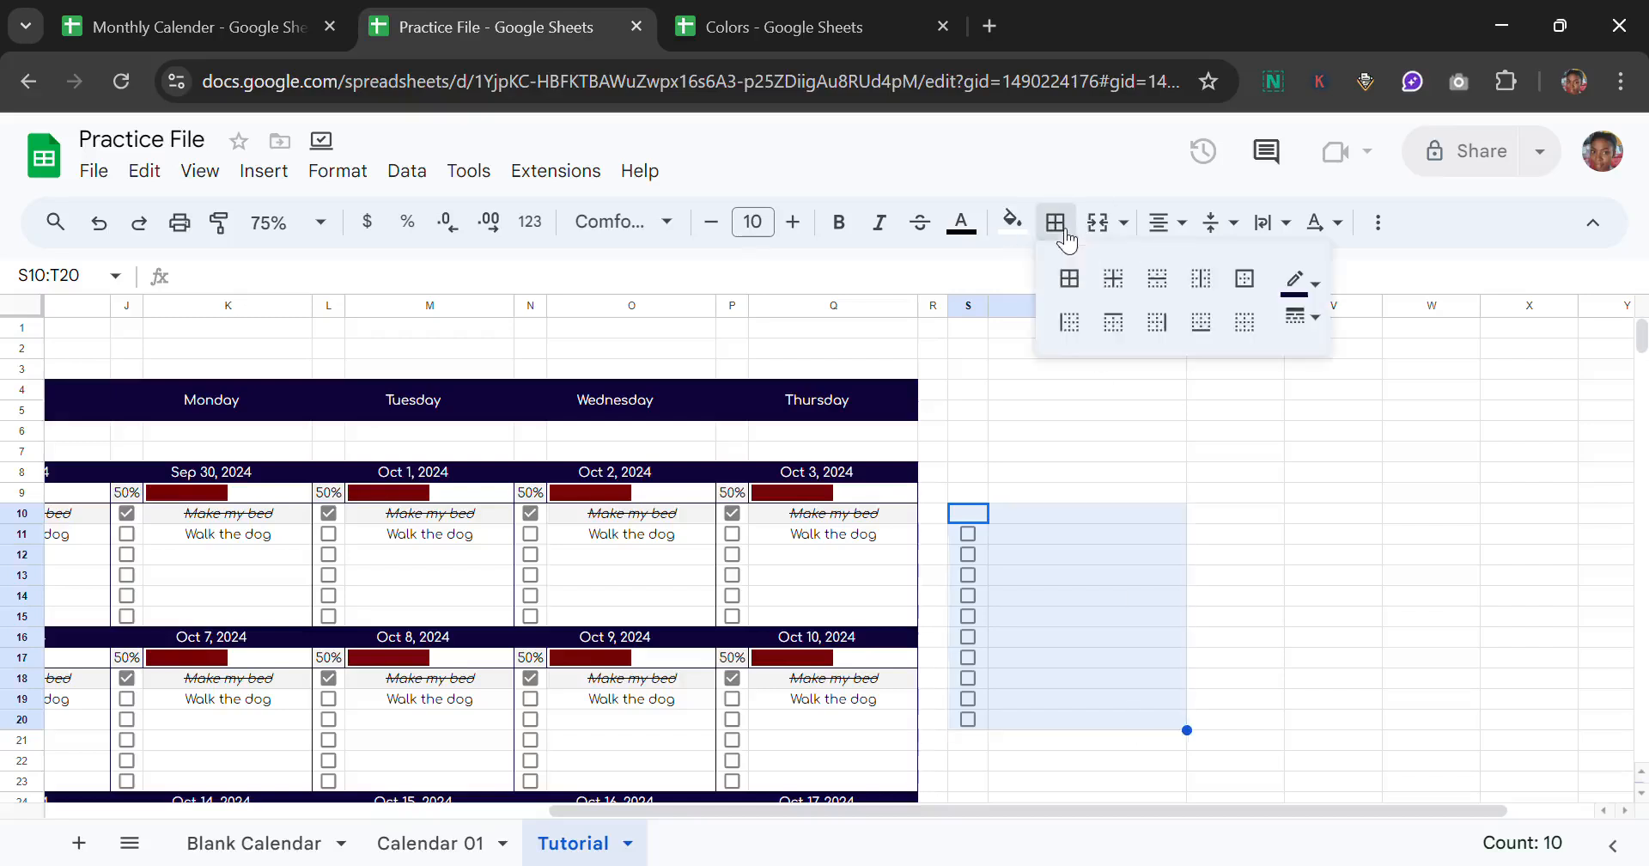
pyautogui.click(1244, 277)
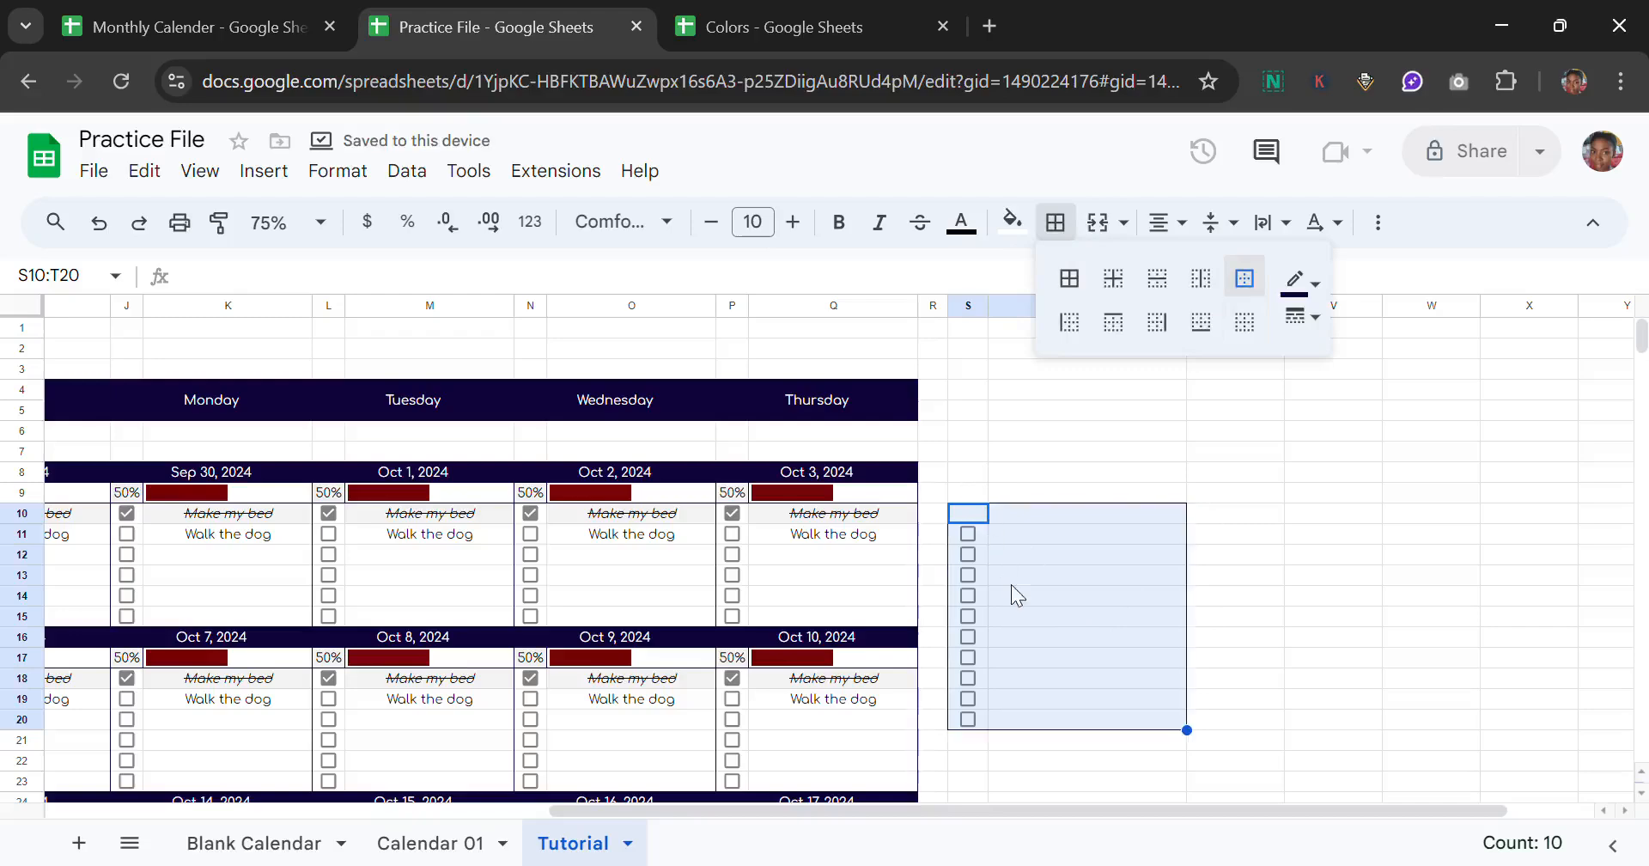
# Step: Add a bottom border to S10:T10 and a right border to cell S10 to separate the goals table's progress row
pyautogui.moveTo(970, 516); pyautogui.dragTo(1121, 512)
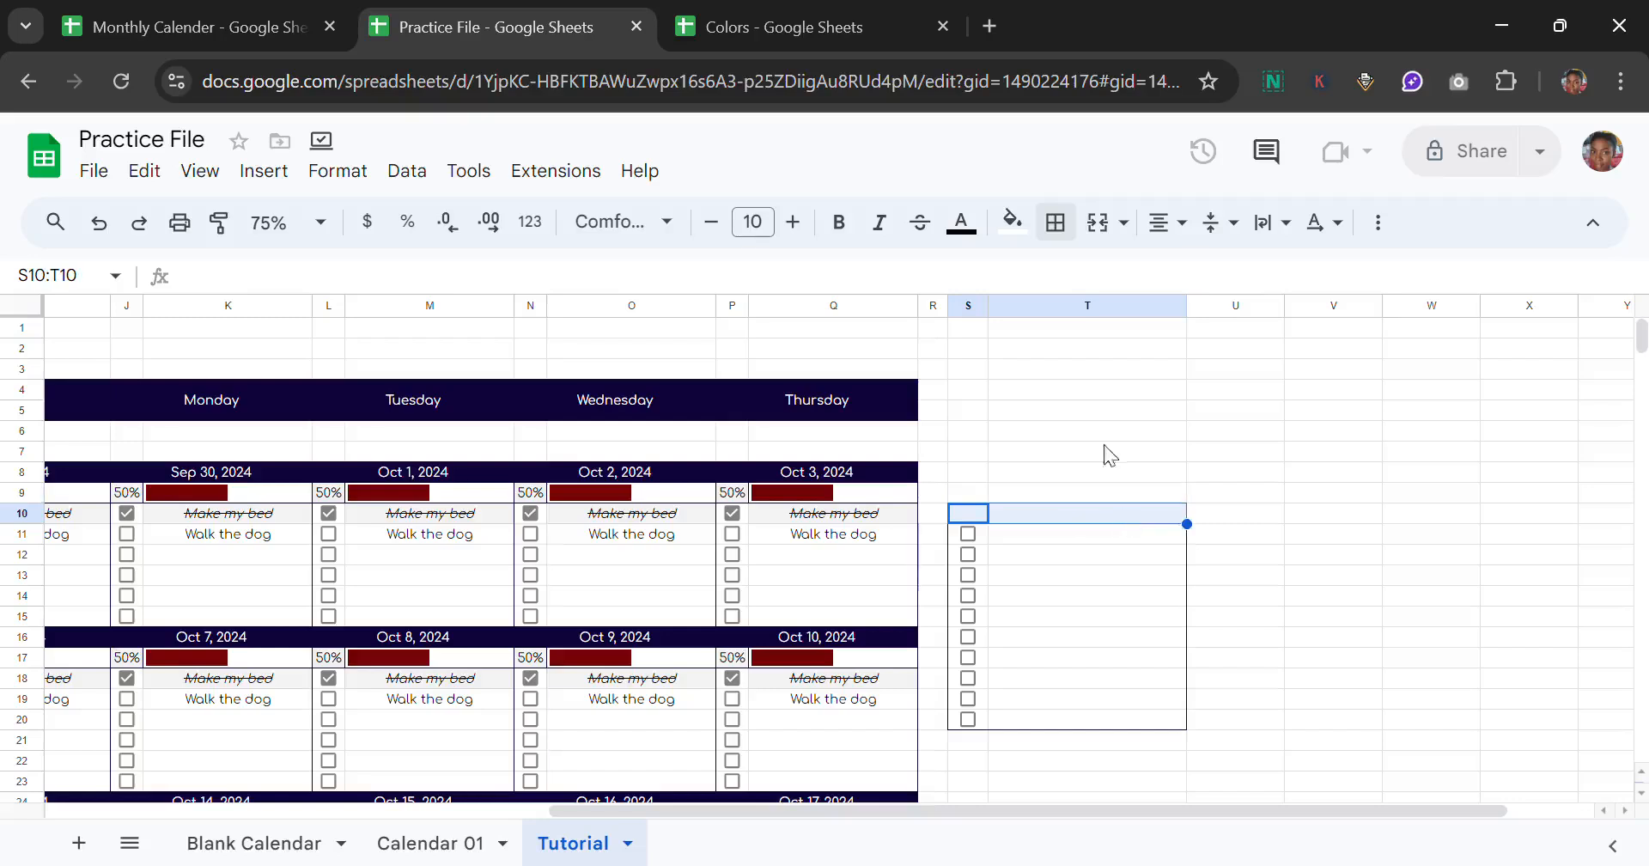
pyautogui.click(1058, 229)
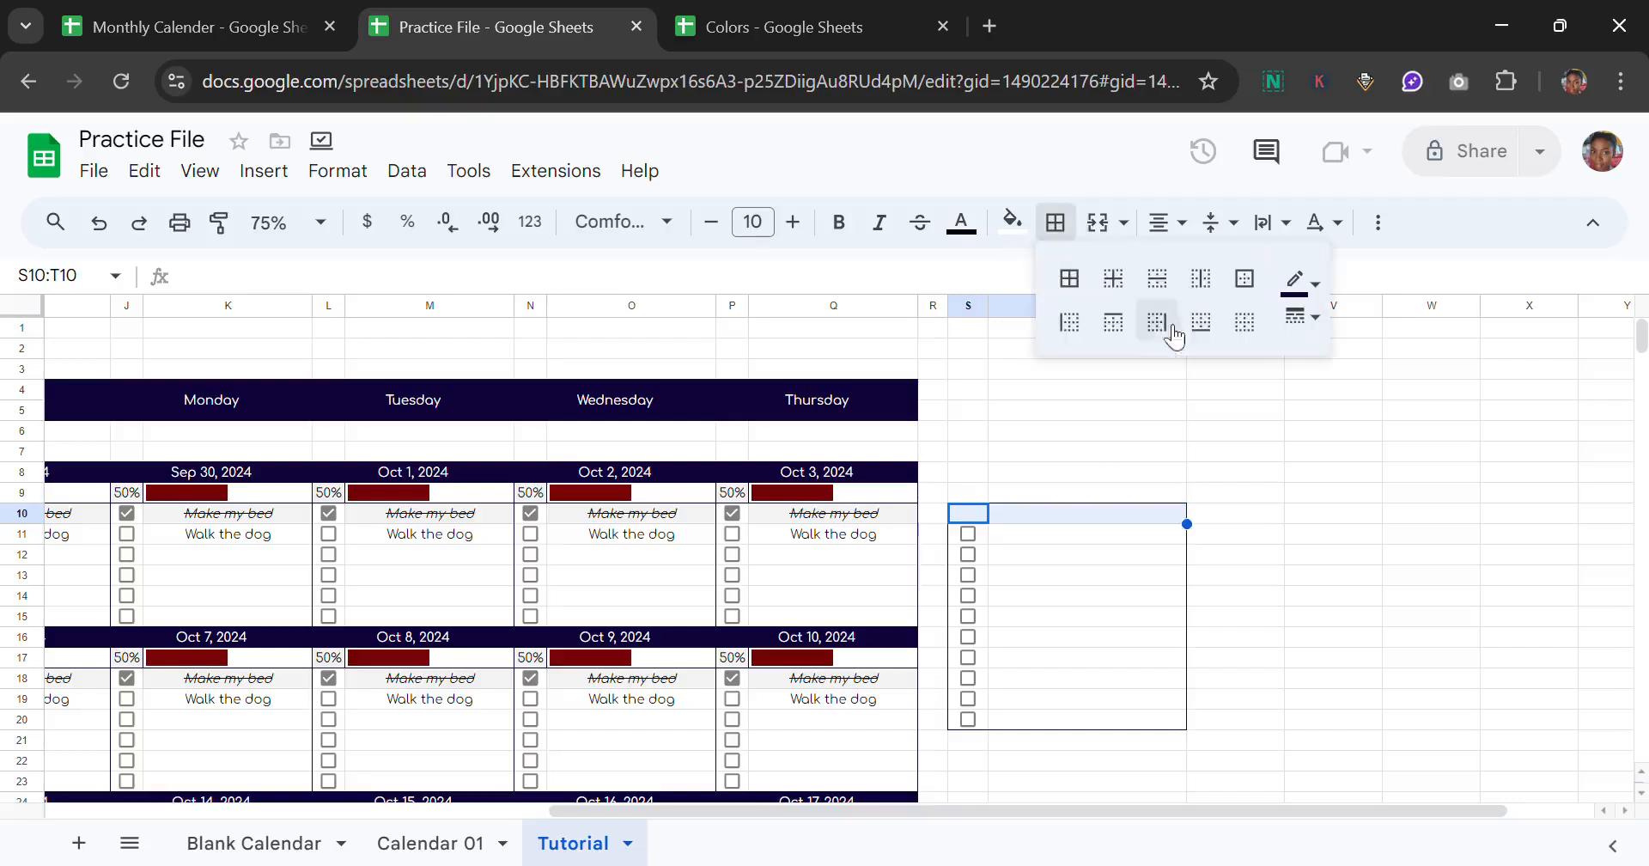
pyautogui.click(1202, 325)
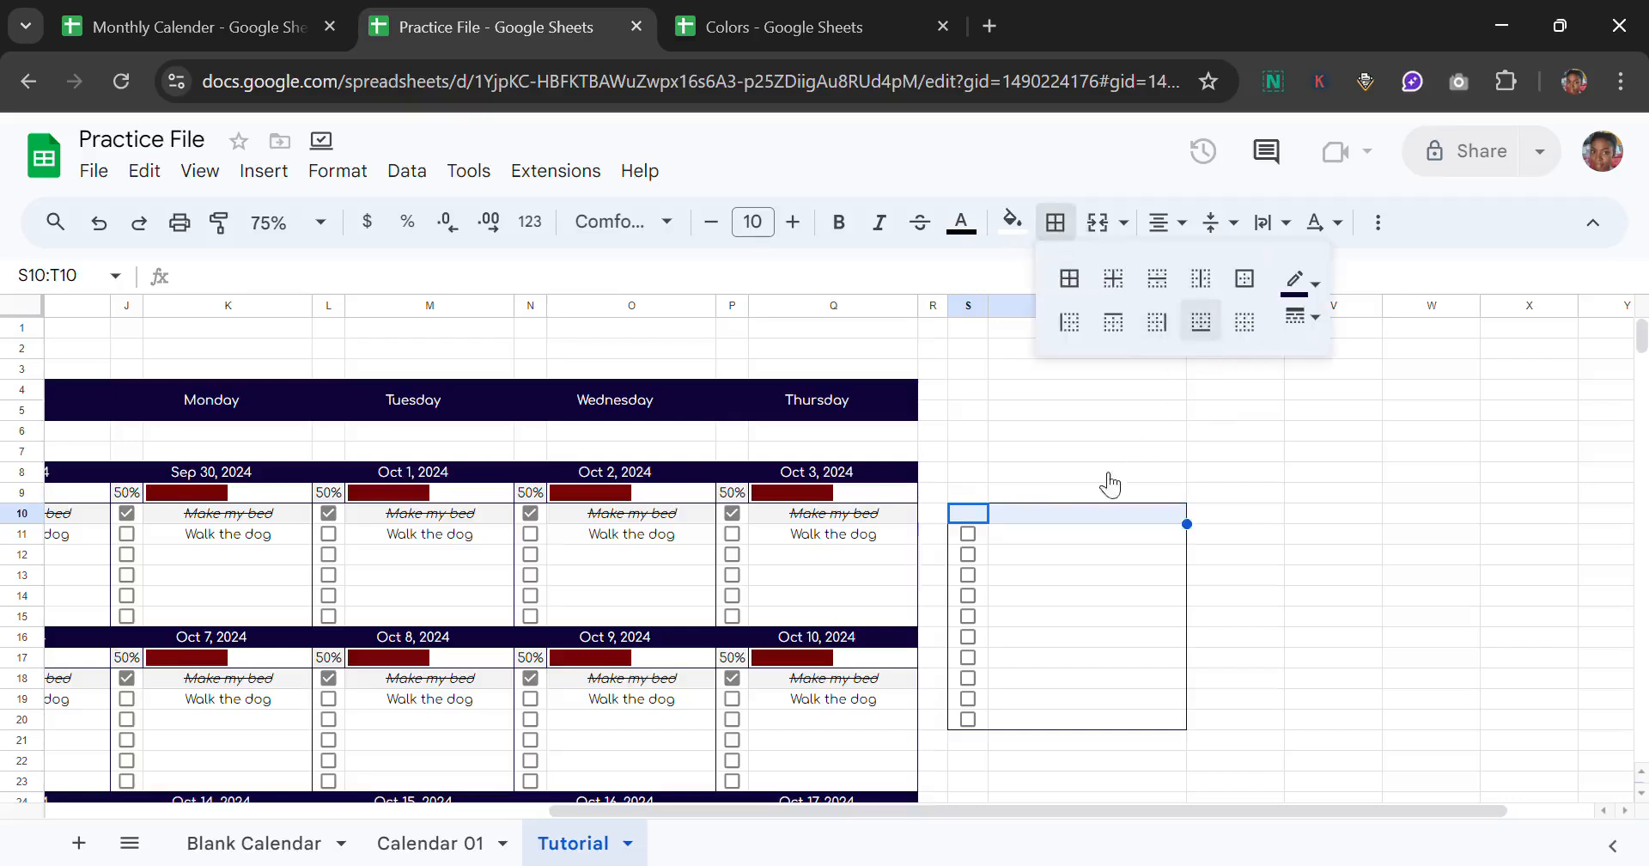
pyautogui.click(980, 515)
pyautogui.click(1068, 225)
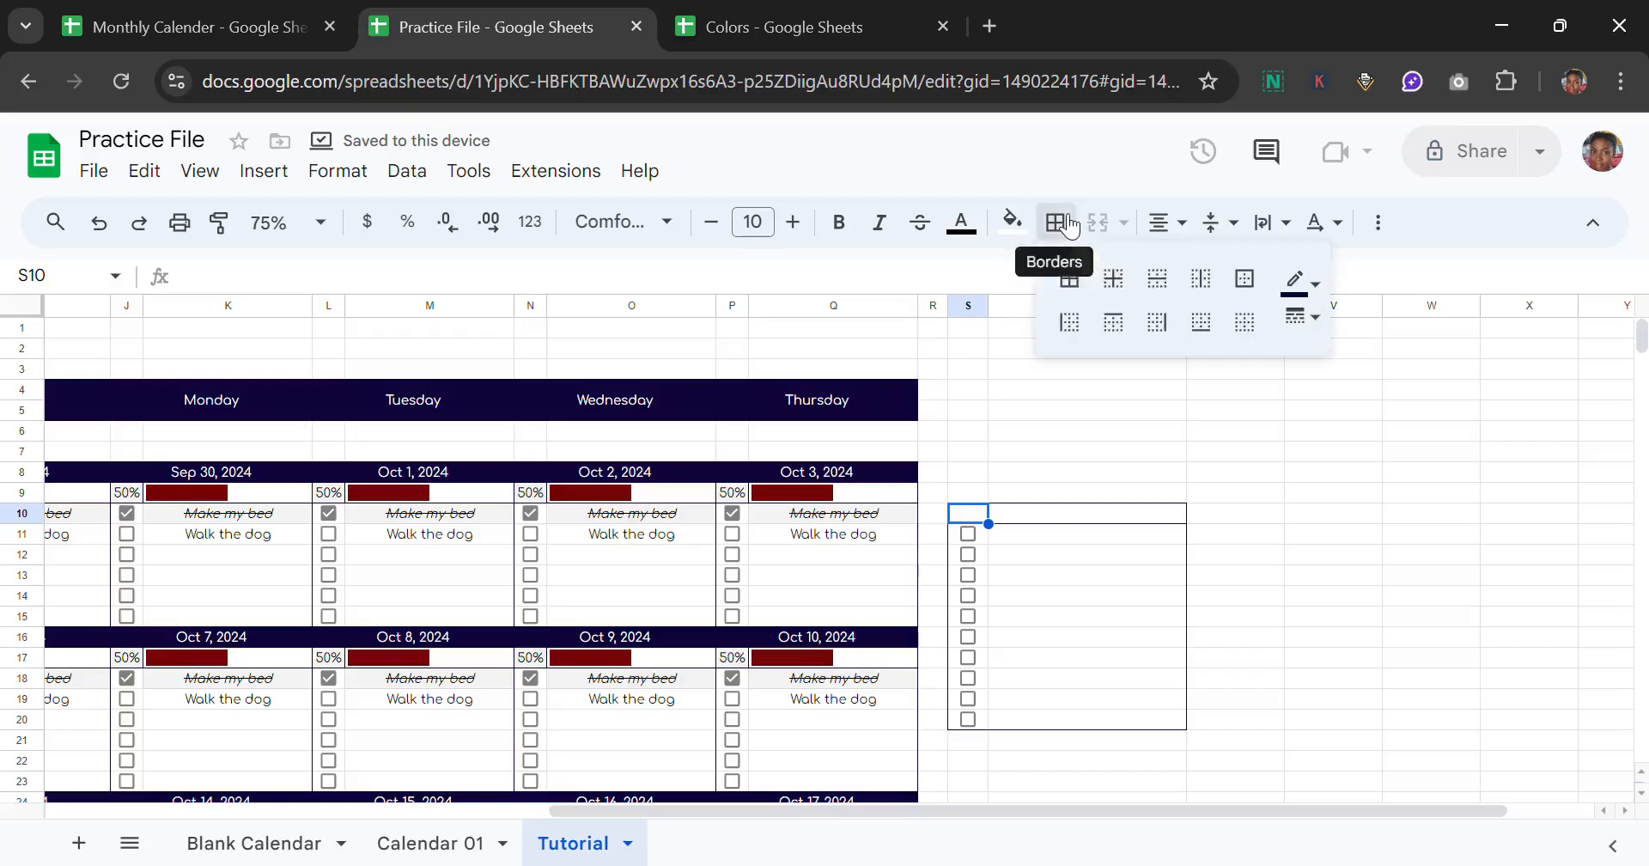
pyautogui.click(1155, 335)
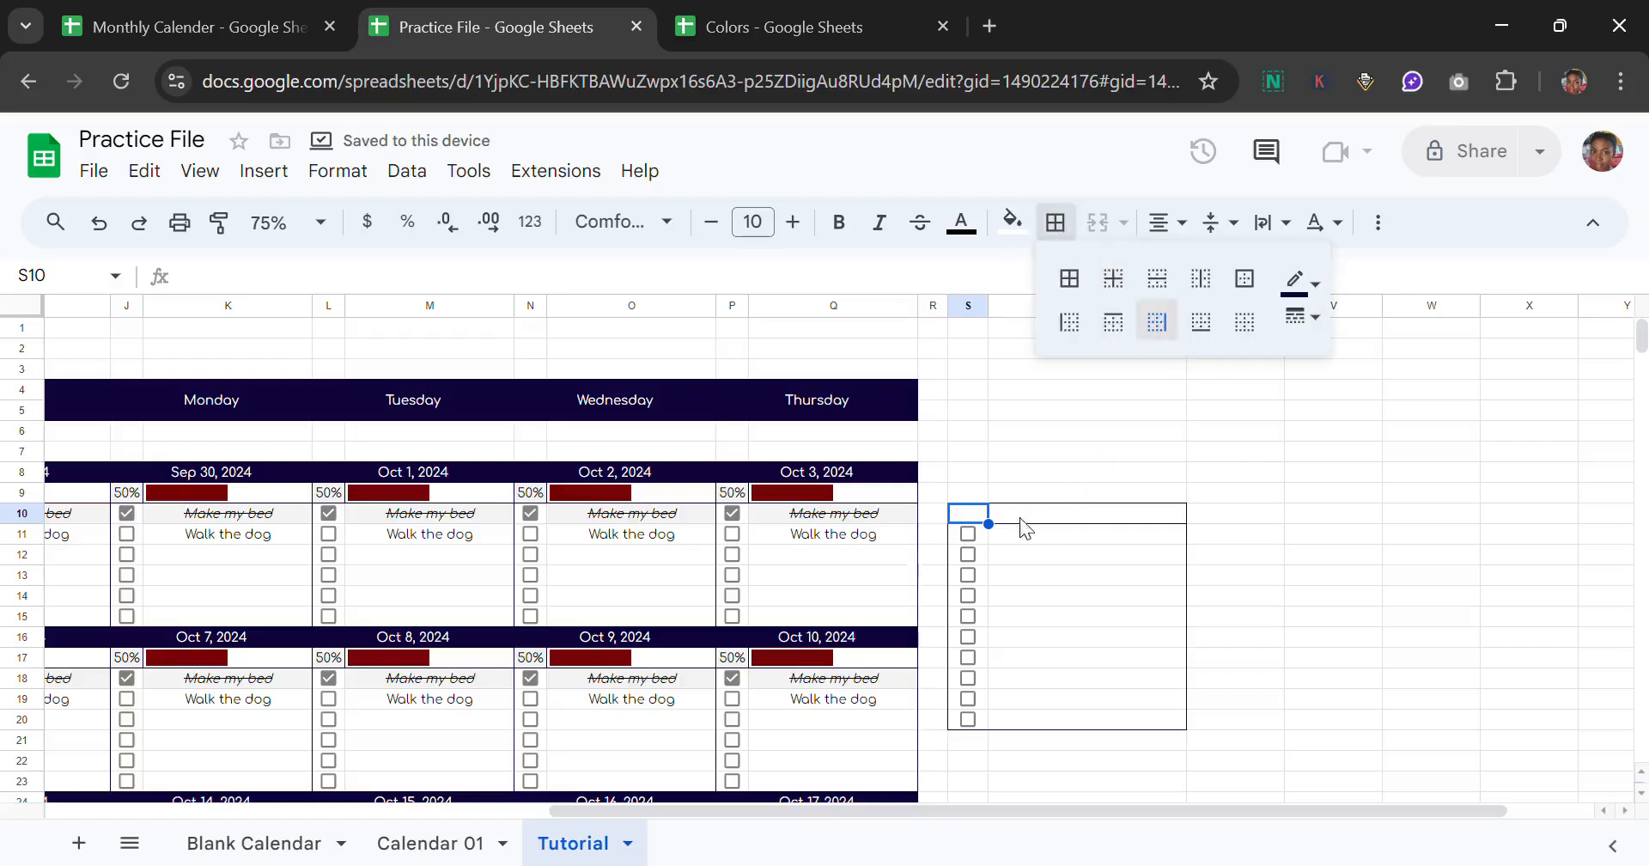
pyautogui.click(1042, 519)
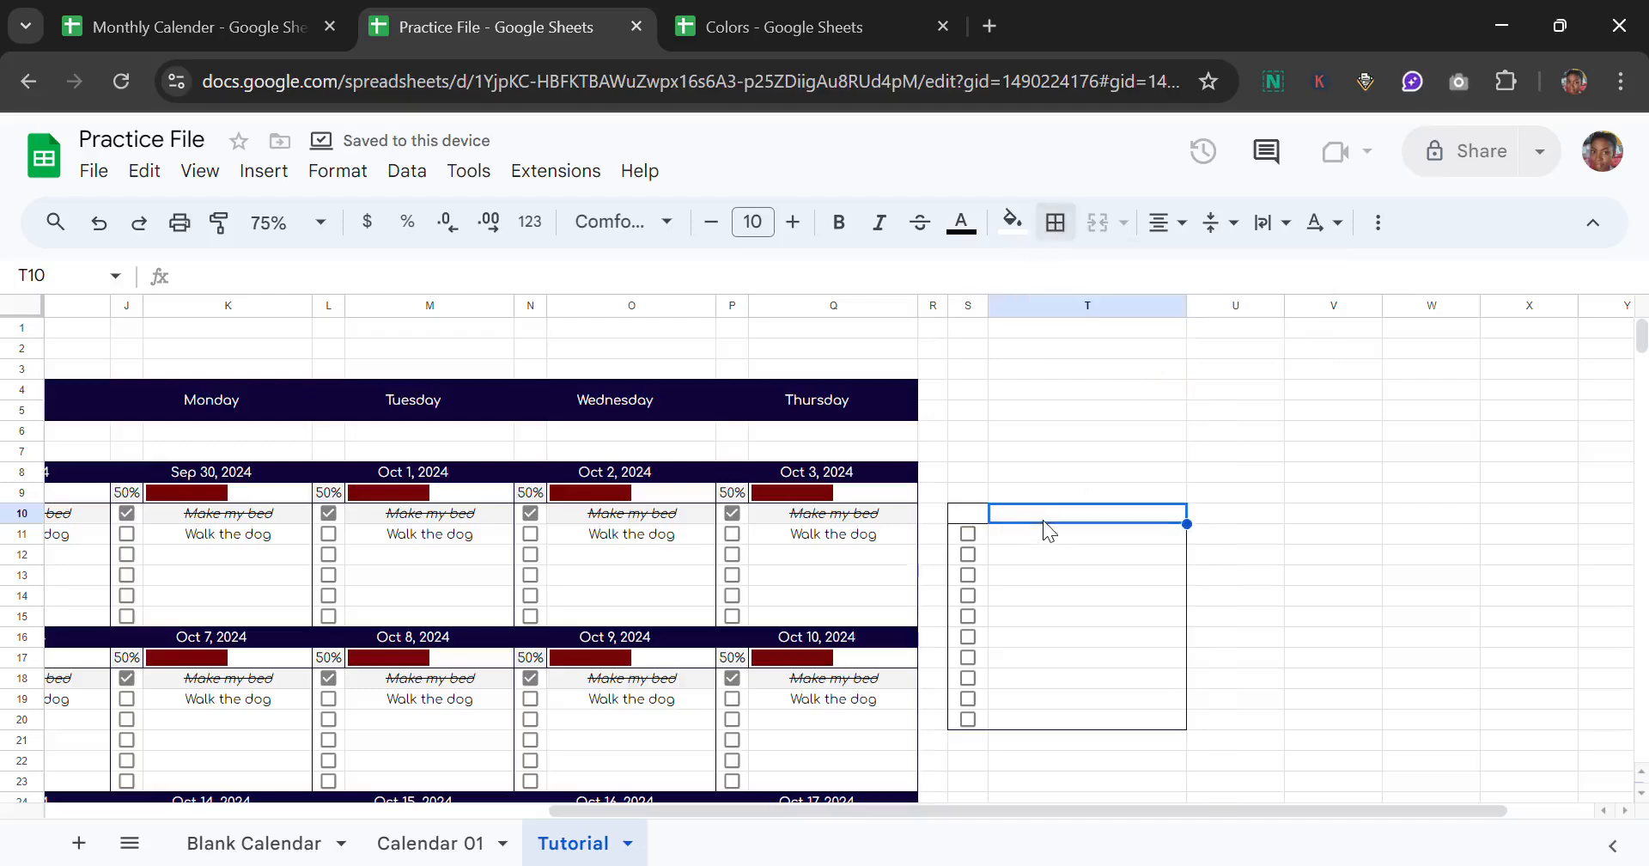
# Step: Enter the sample goal "Create a youtube channel" in T11
pyautogui.click(1009, 541)
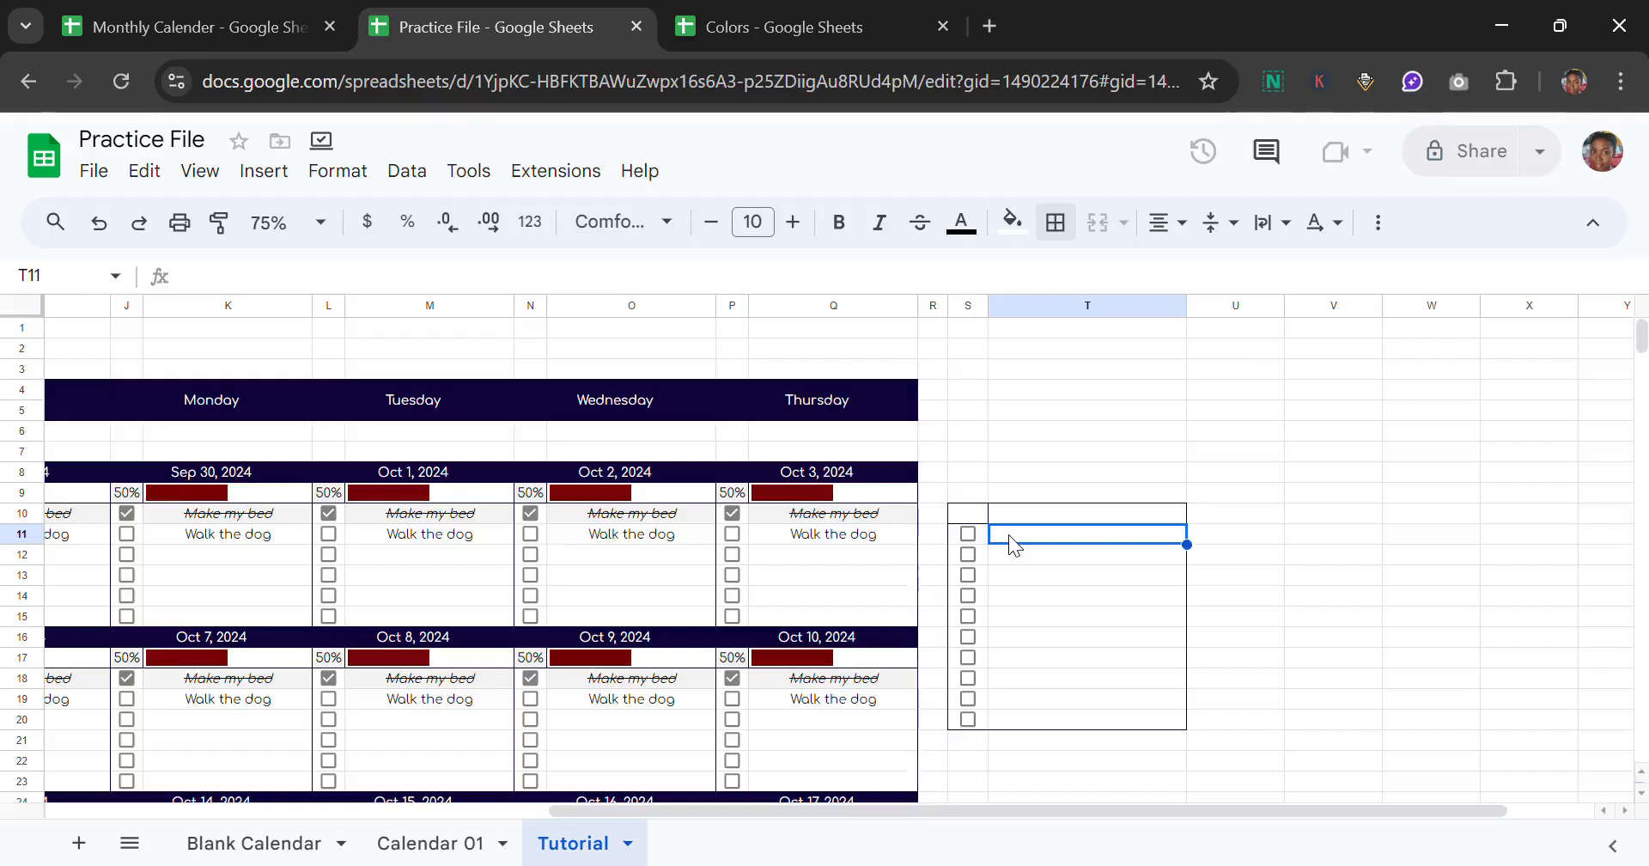
pyautogui.write('R')
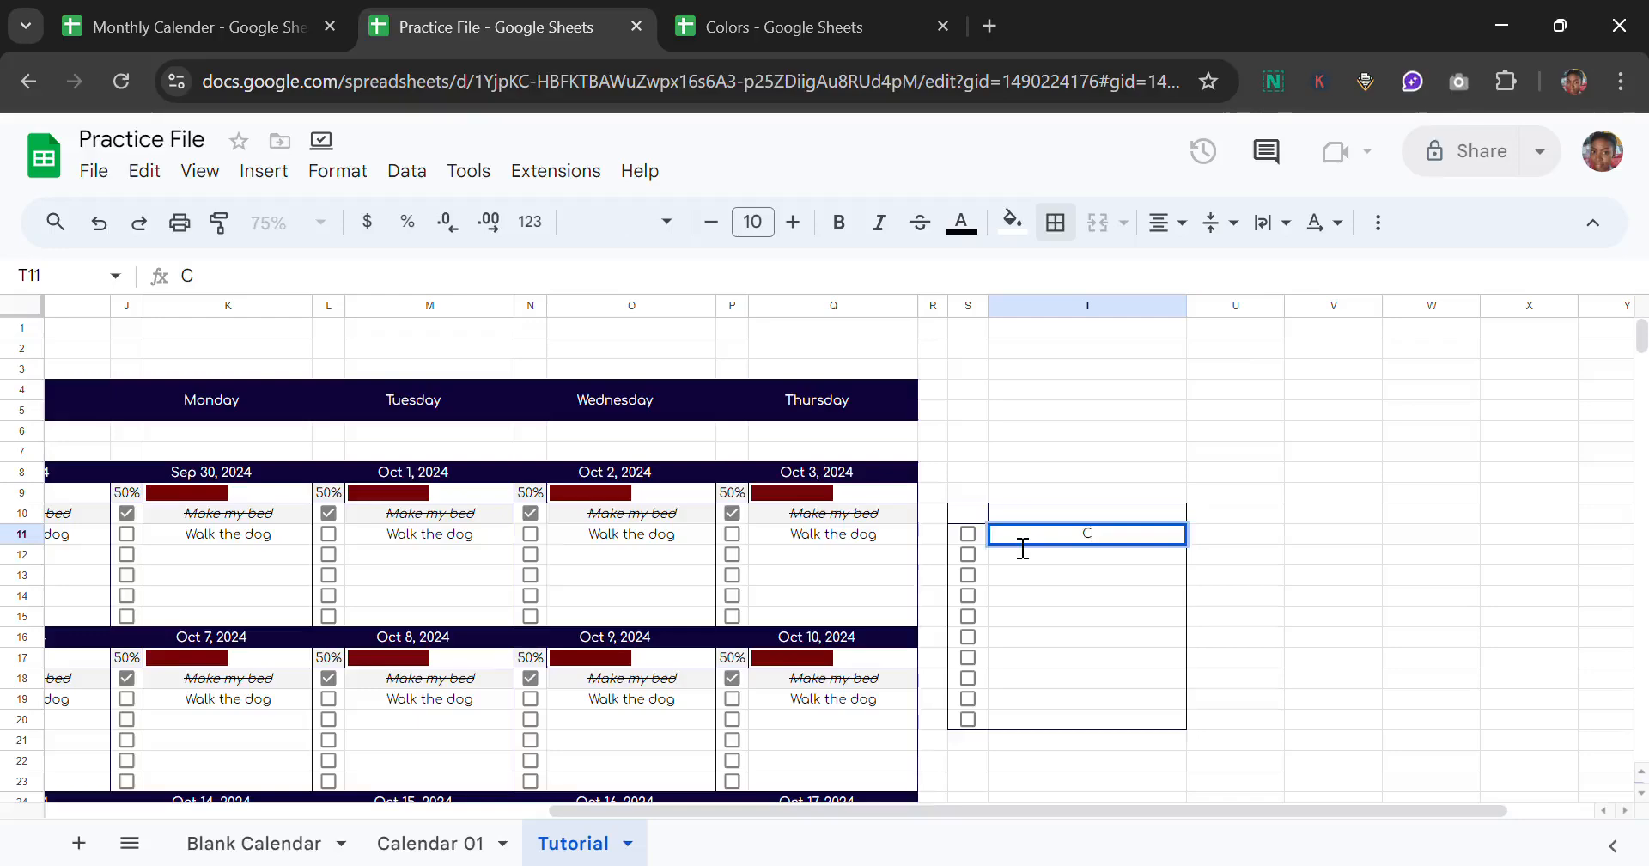
pyautogui.write('rea')
pyautogui.write('my')
pyautogui.press('BackSpace')
pyautogui.press('BackSpace')
pyautogui.write('a youtu')
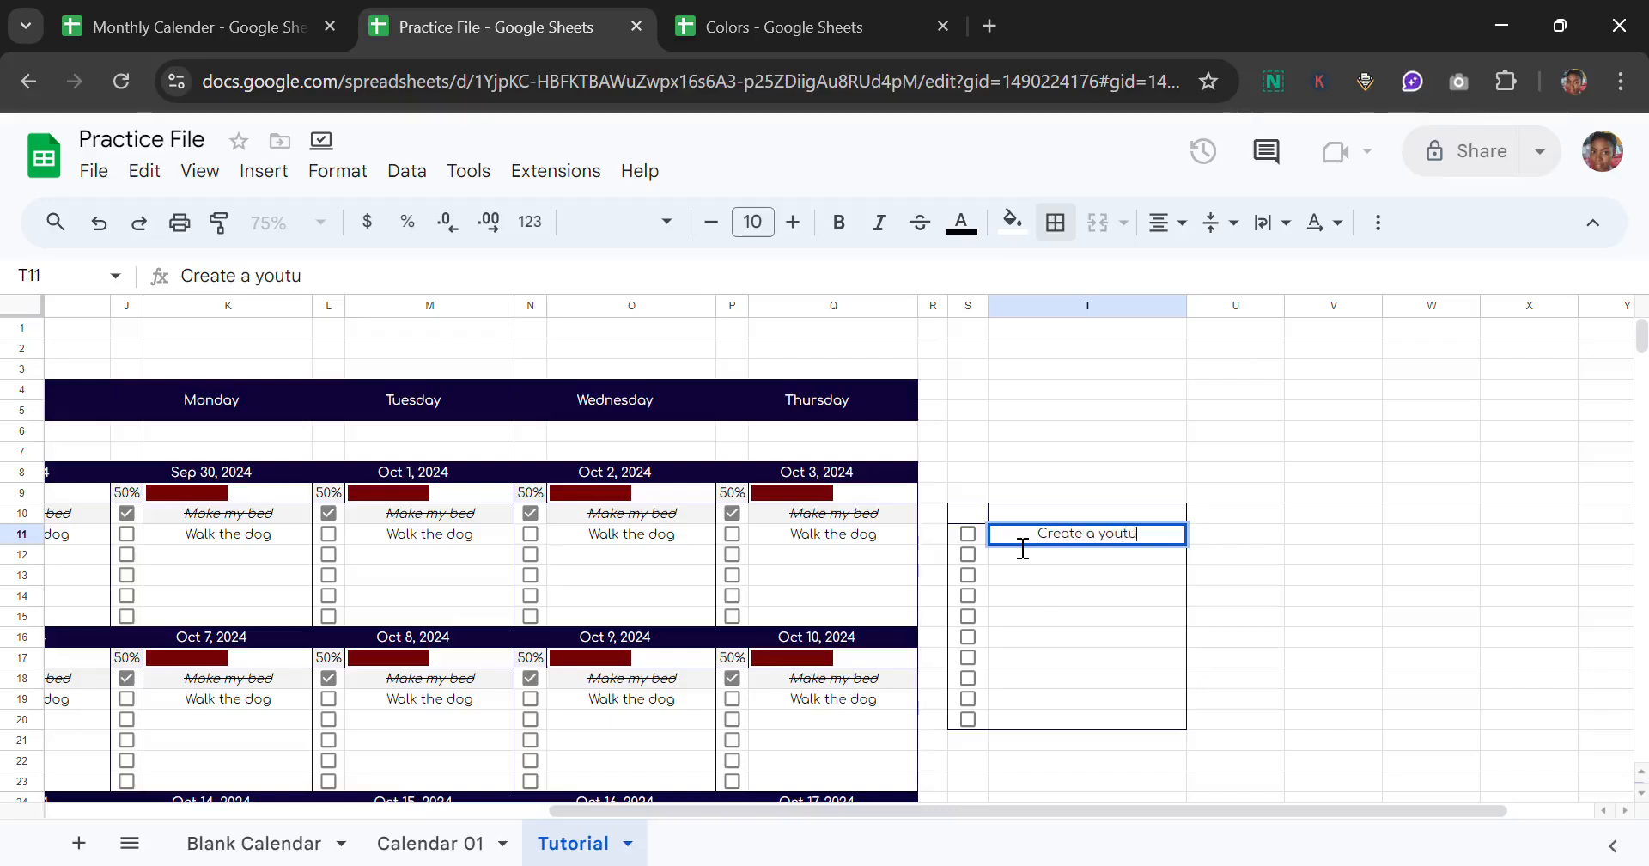
pyautogui.write('be channel')
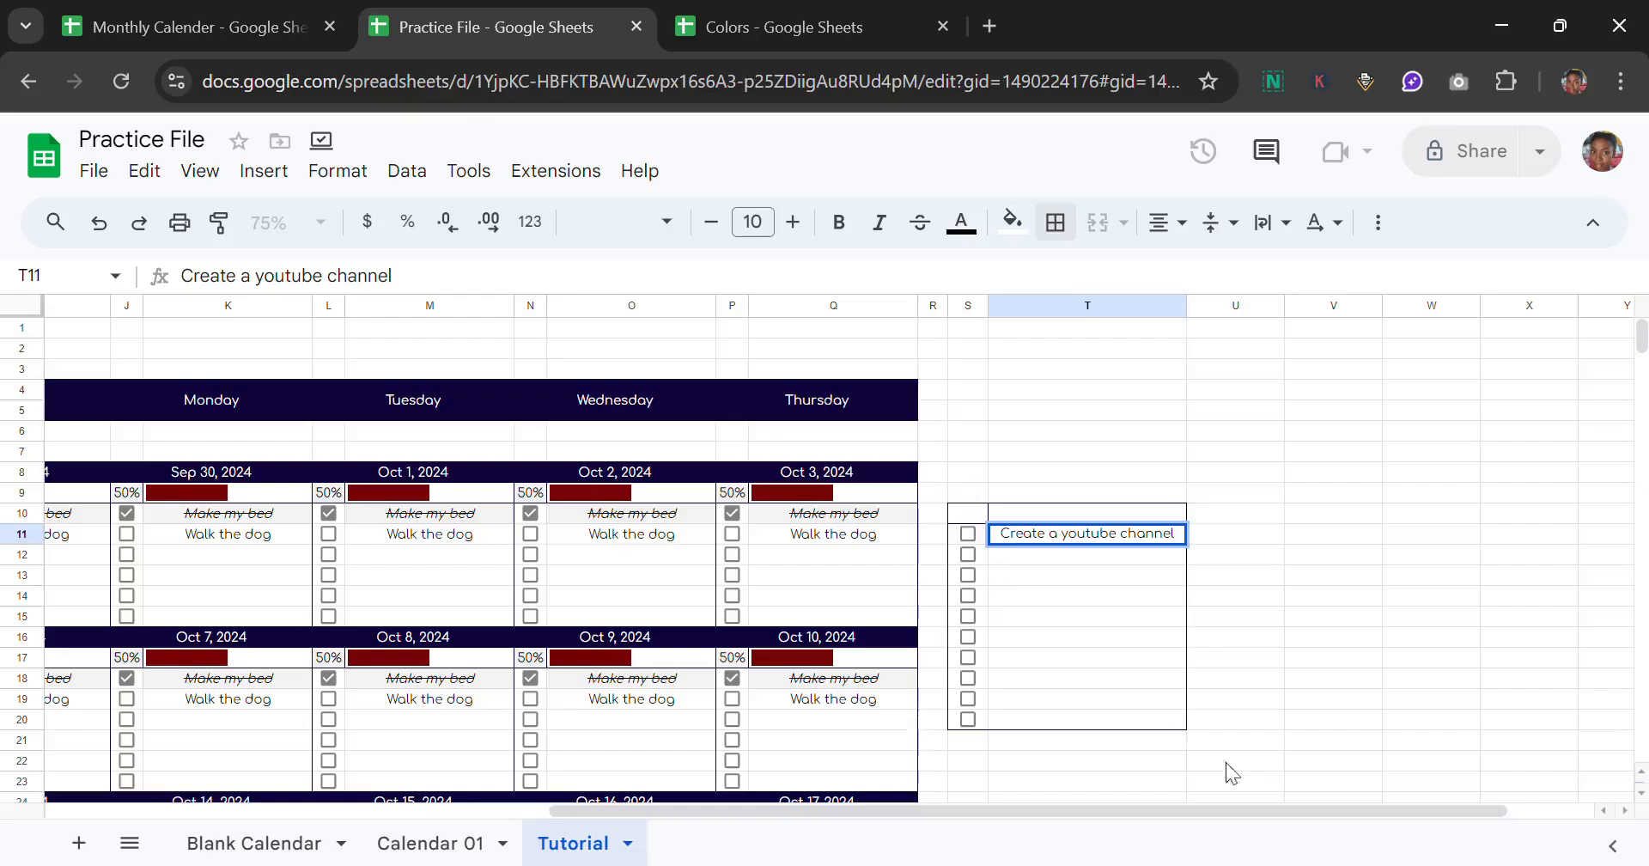
pyautogui.click(1018, 558)
# Step: Enter 10 in S10 of the goals table and format the cell as a percentage without decimals
pyautogui.click(979, 515)
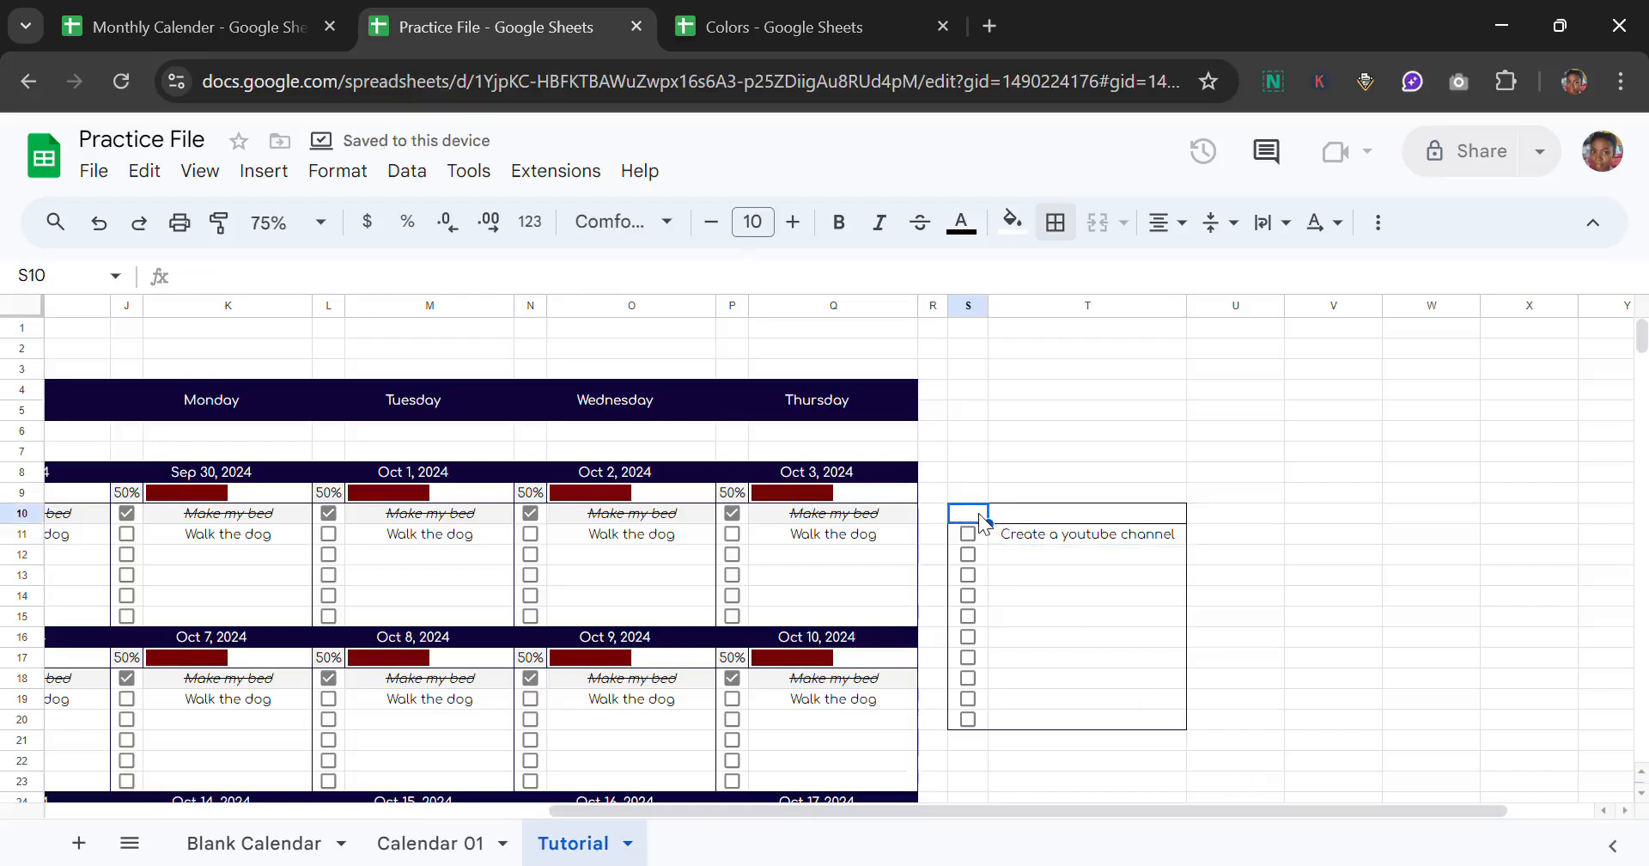
pyautogui.write('10')
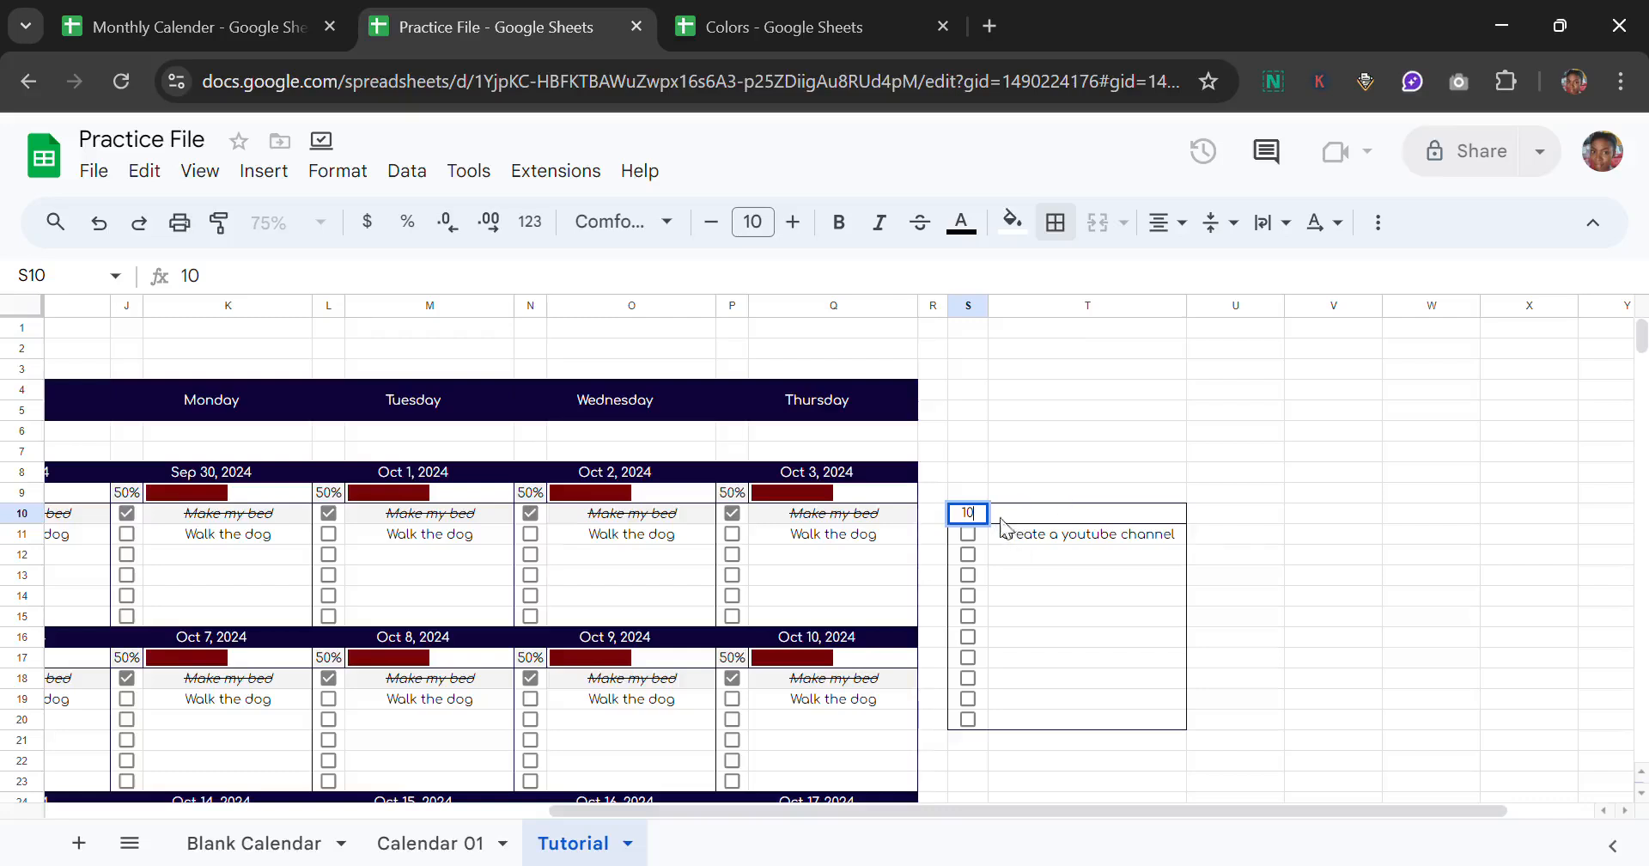
pyautogui.click(1061, 575)
pyautogui.click(985, 516)
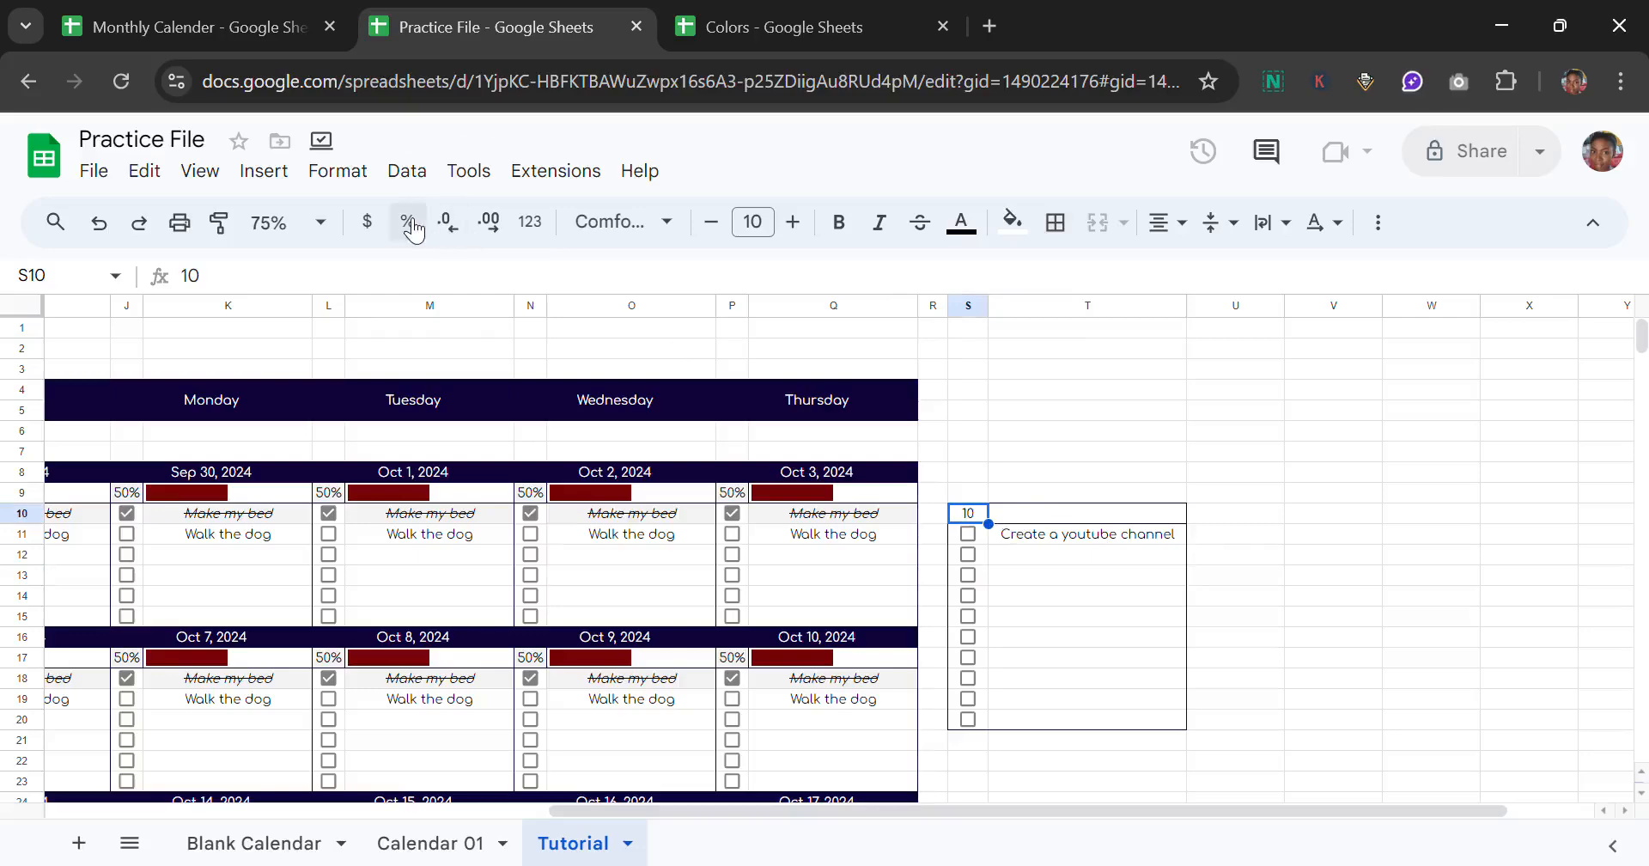
pyautogui.click(464, 239)
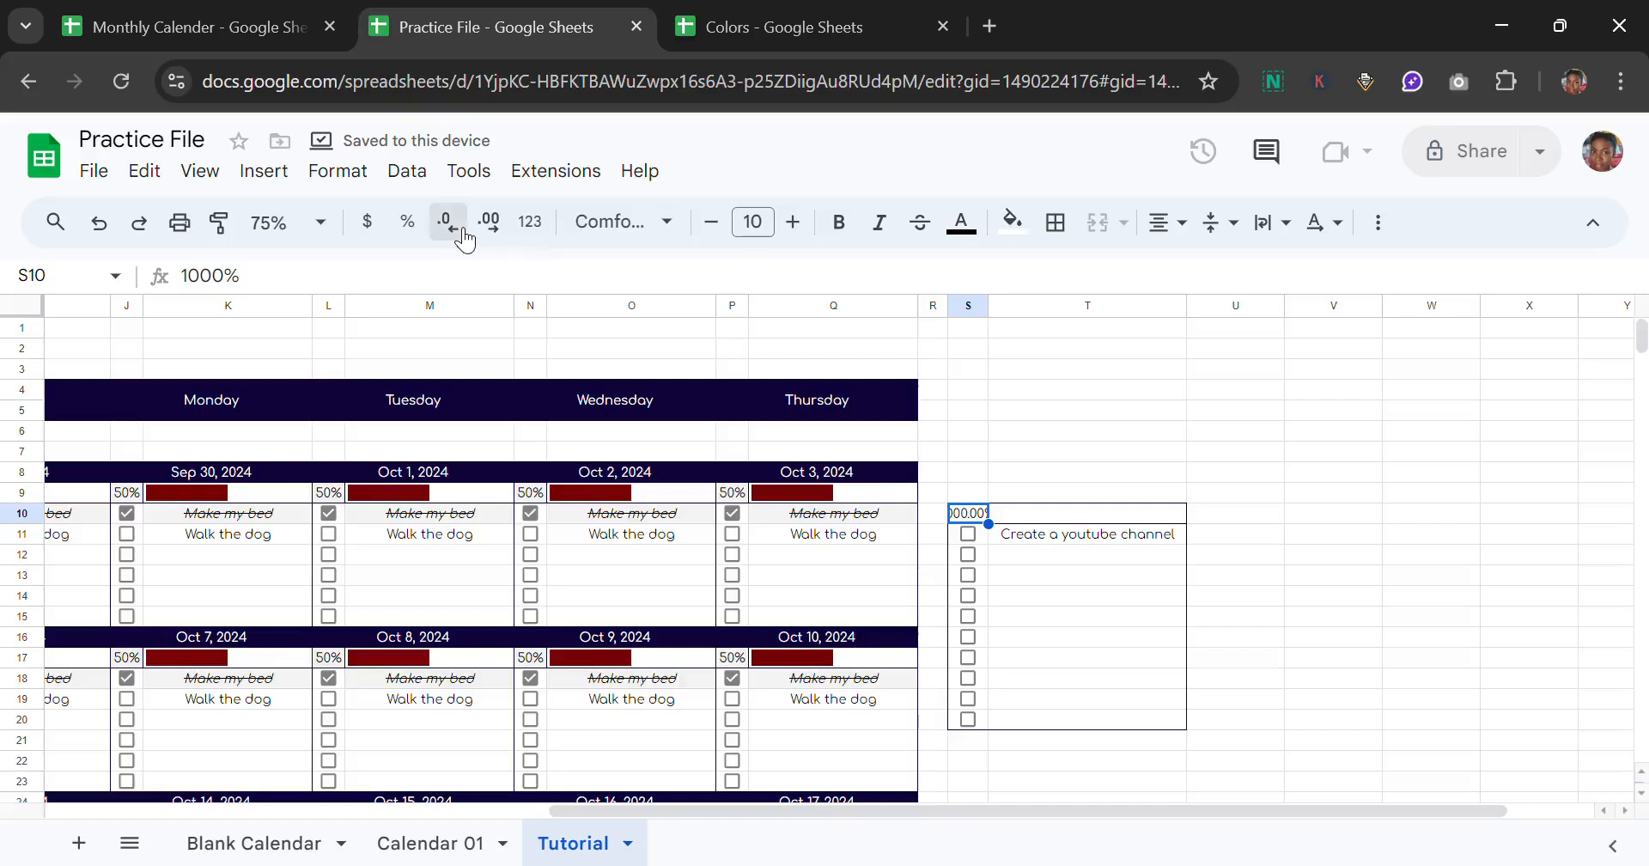
pyautogui.click(464, 239)
pyautogui.click(464, 239)
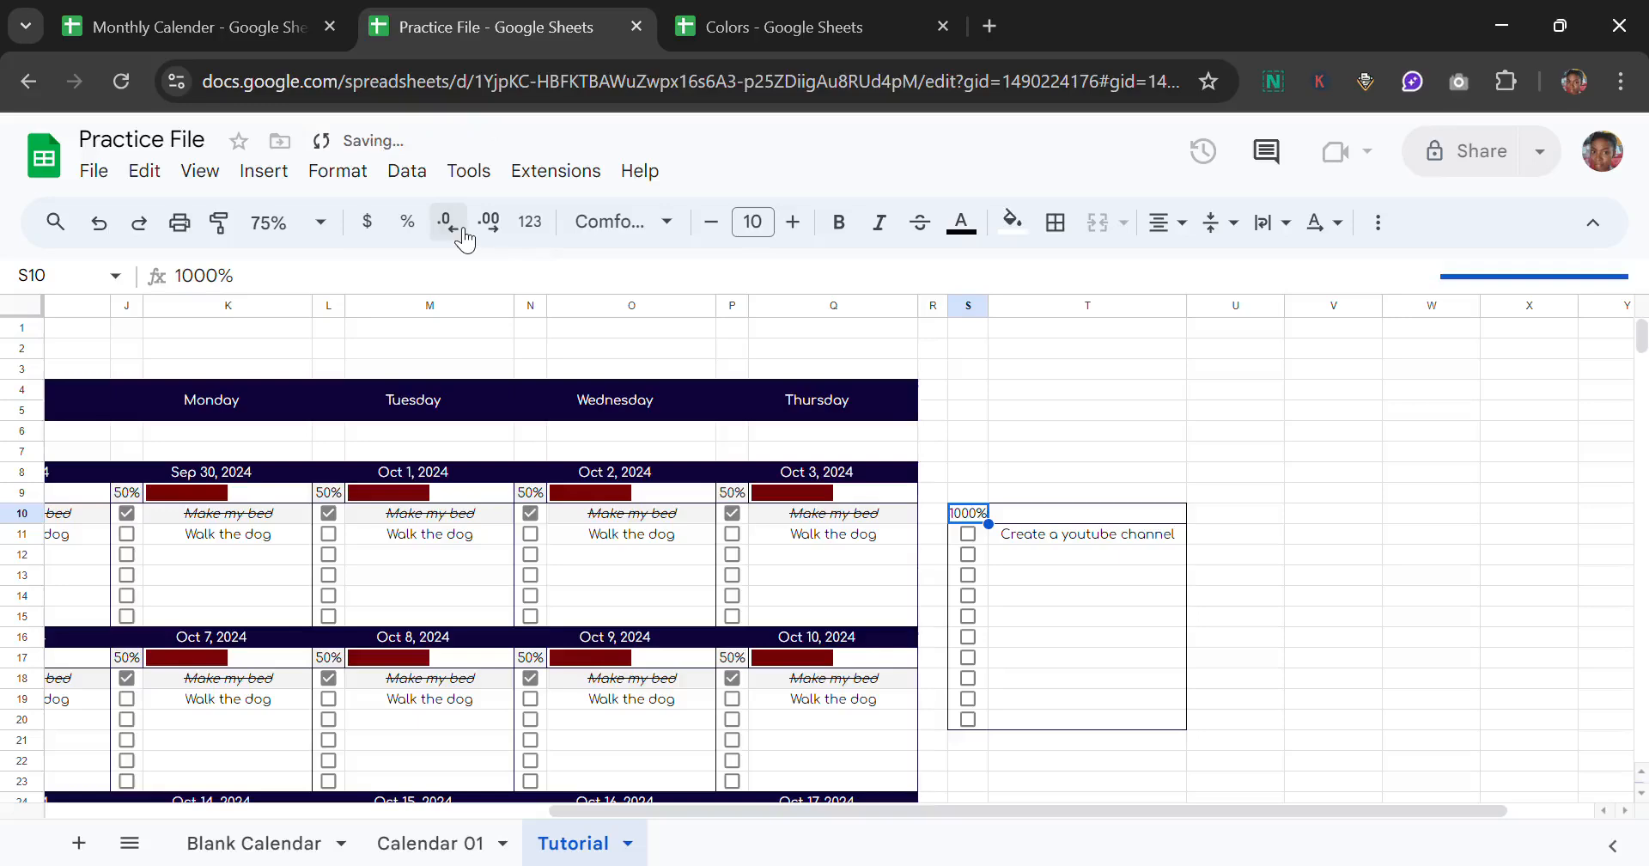
# Step: Correct the sample progress value in S10 to 10%
pyautogui.click(237, 290)
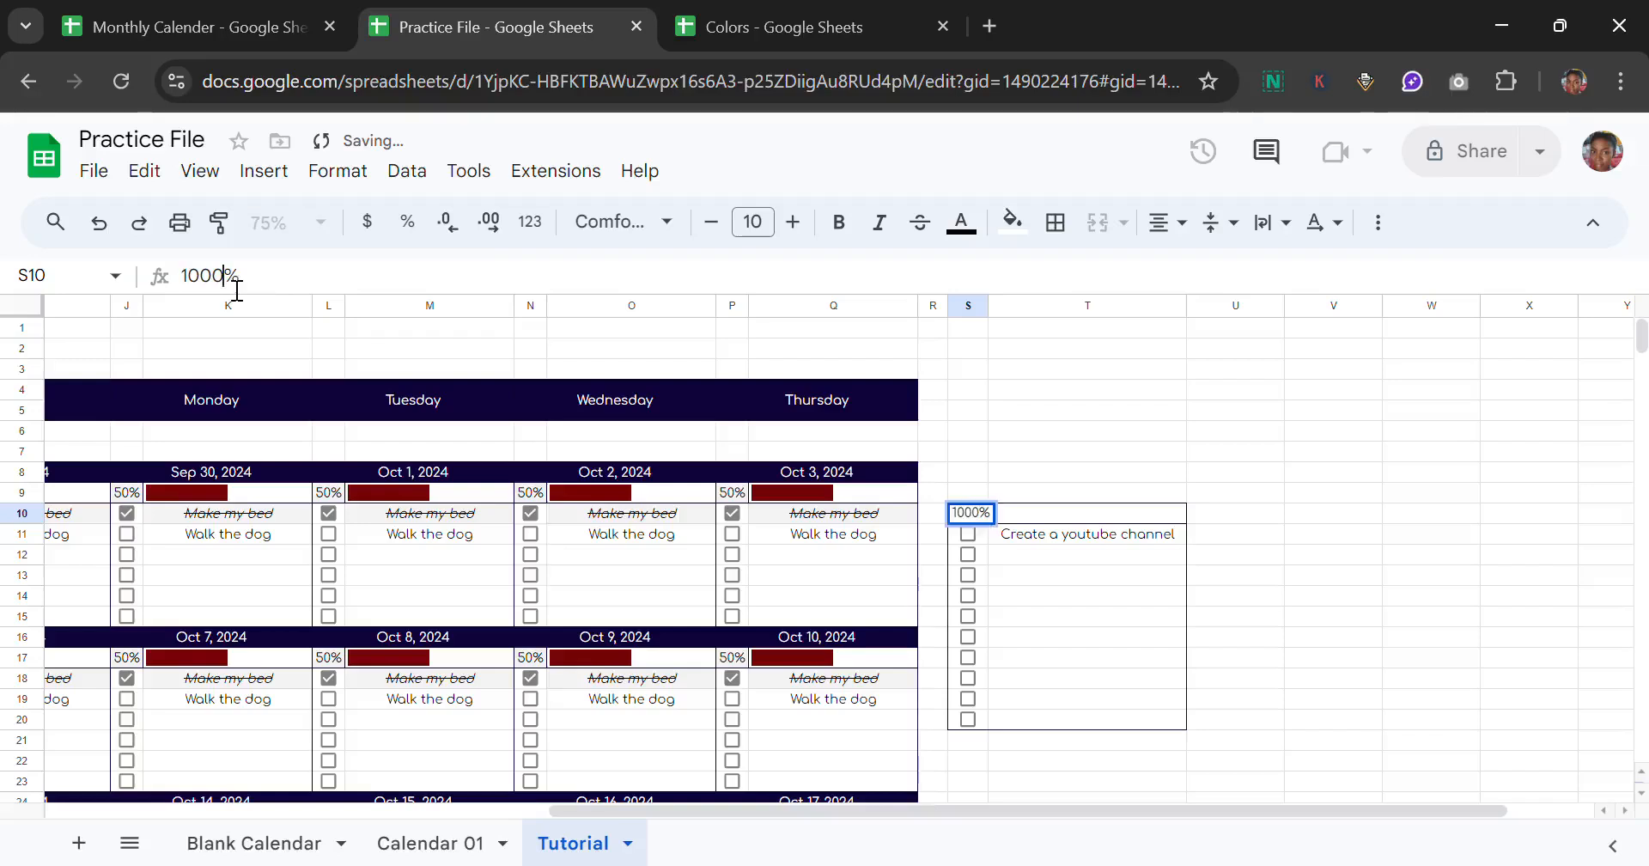
pyautogui.press('BackSpace')
pyautogui.press('BackSpace')
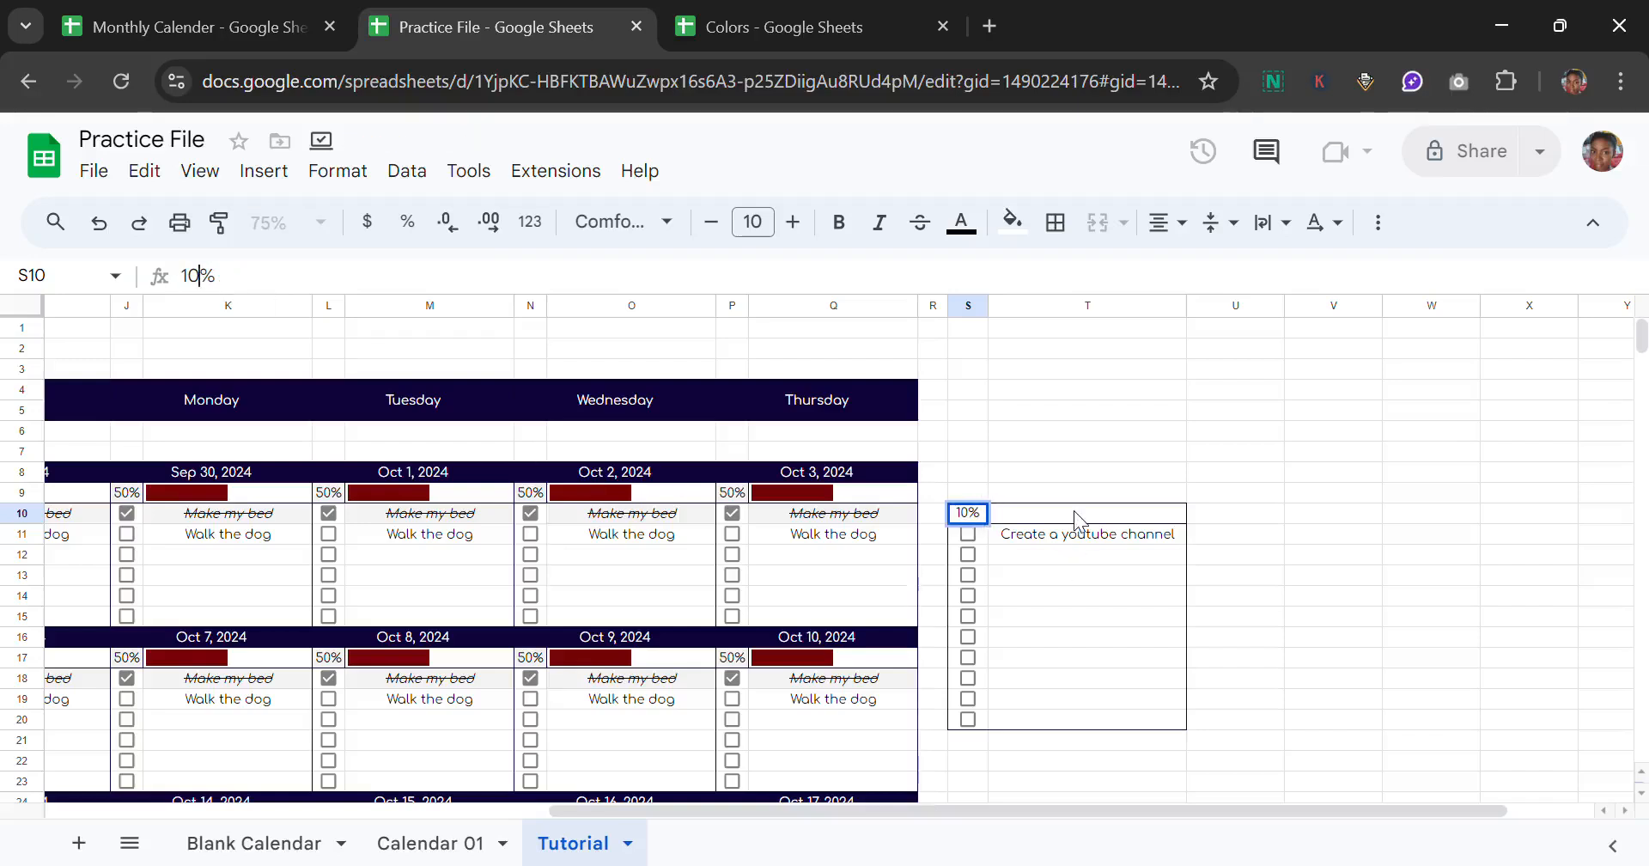
pyautogui.click(1035, 518)
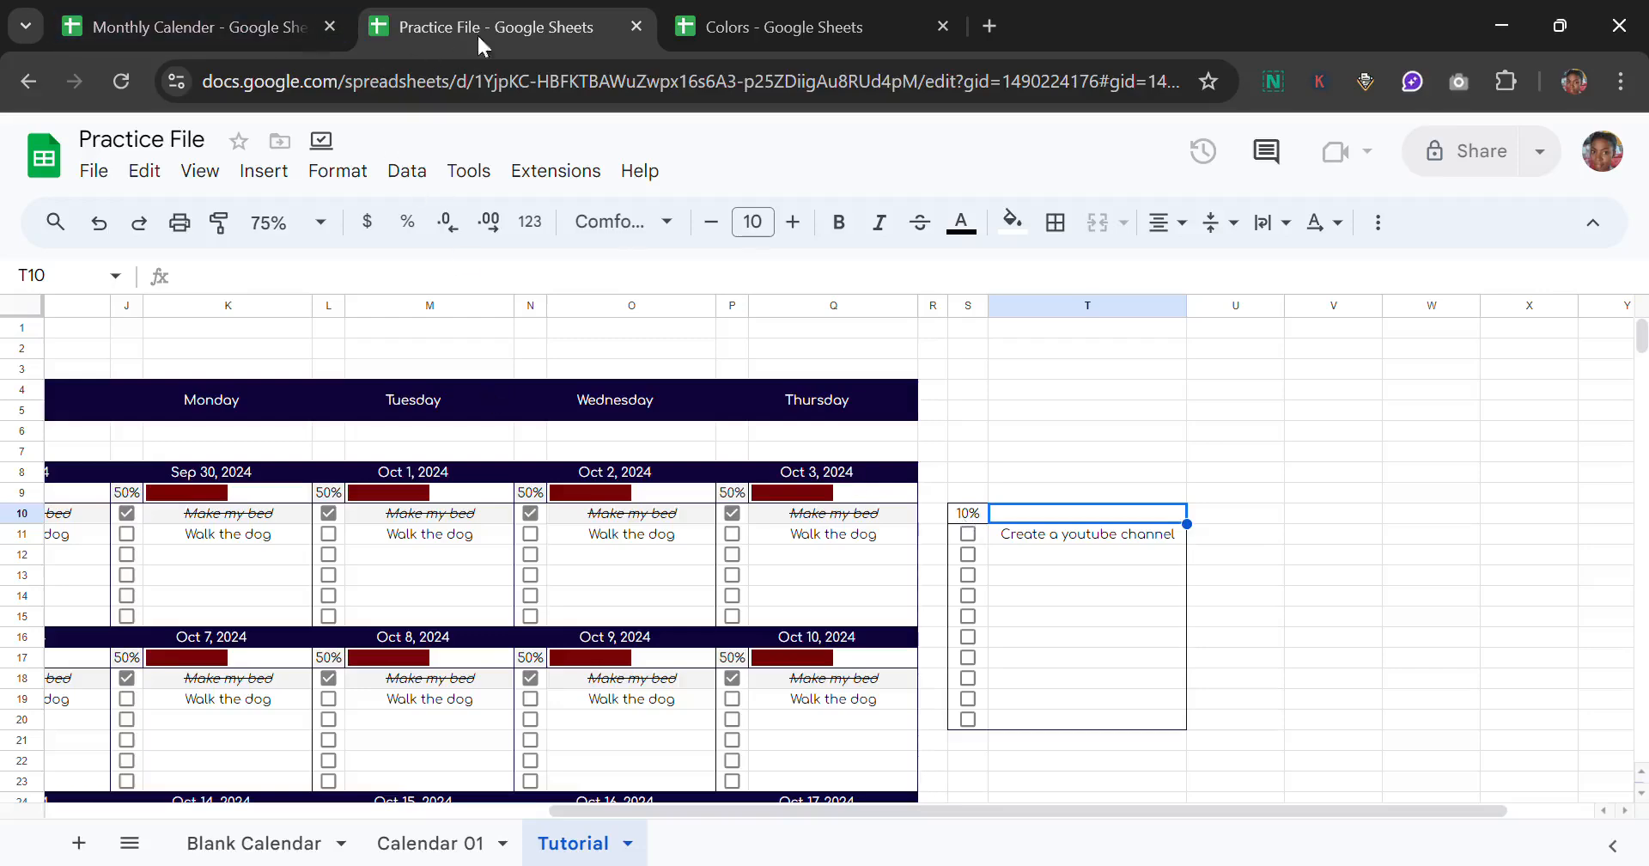
# Step: Copy the SPARKLINE progress bar formula from T10 on the Calendar 01 sheet
pyautogui.click(430, 842)
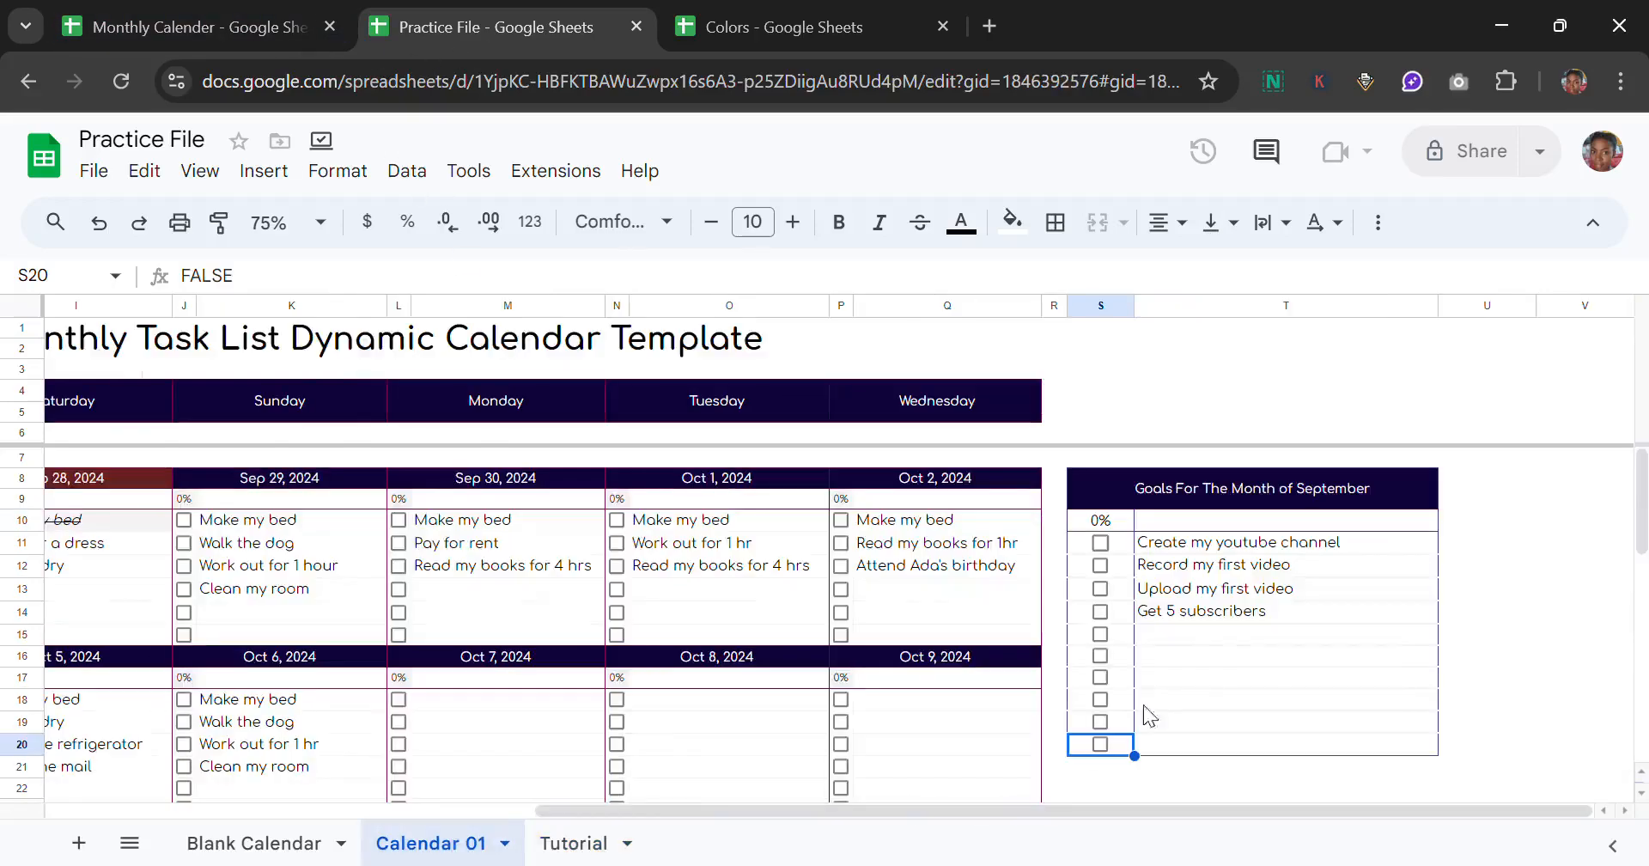
pyautogui.click(1176, 522)
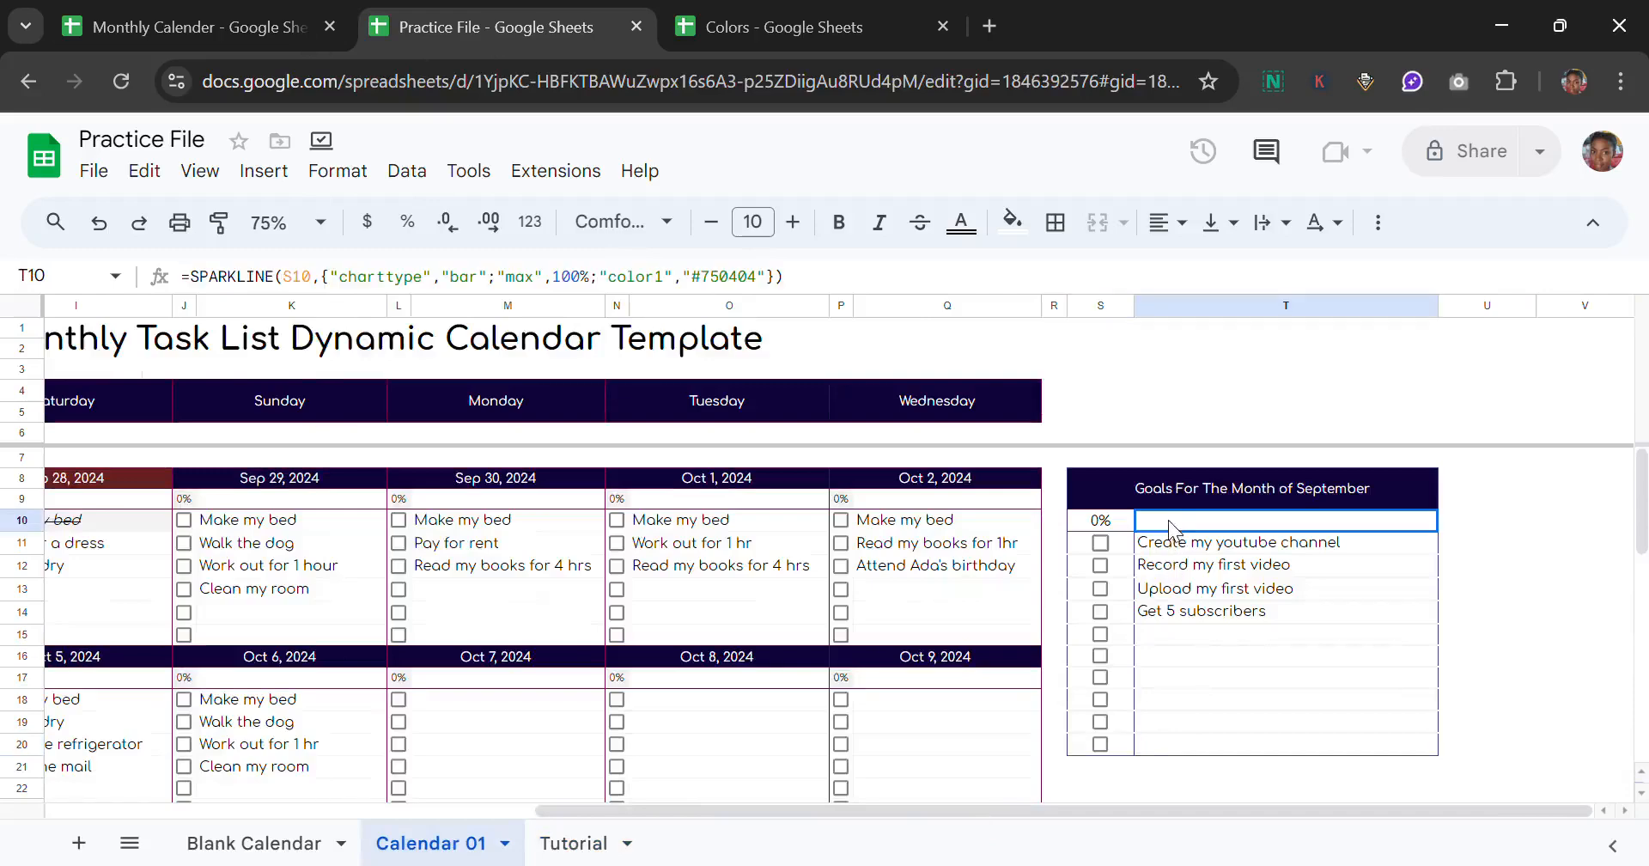
pyautogui.click(934, 288)
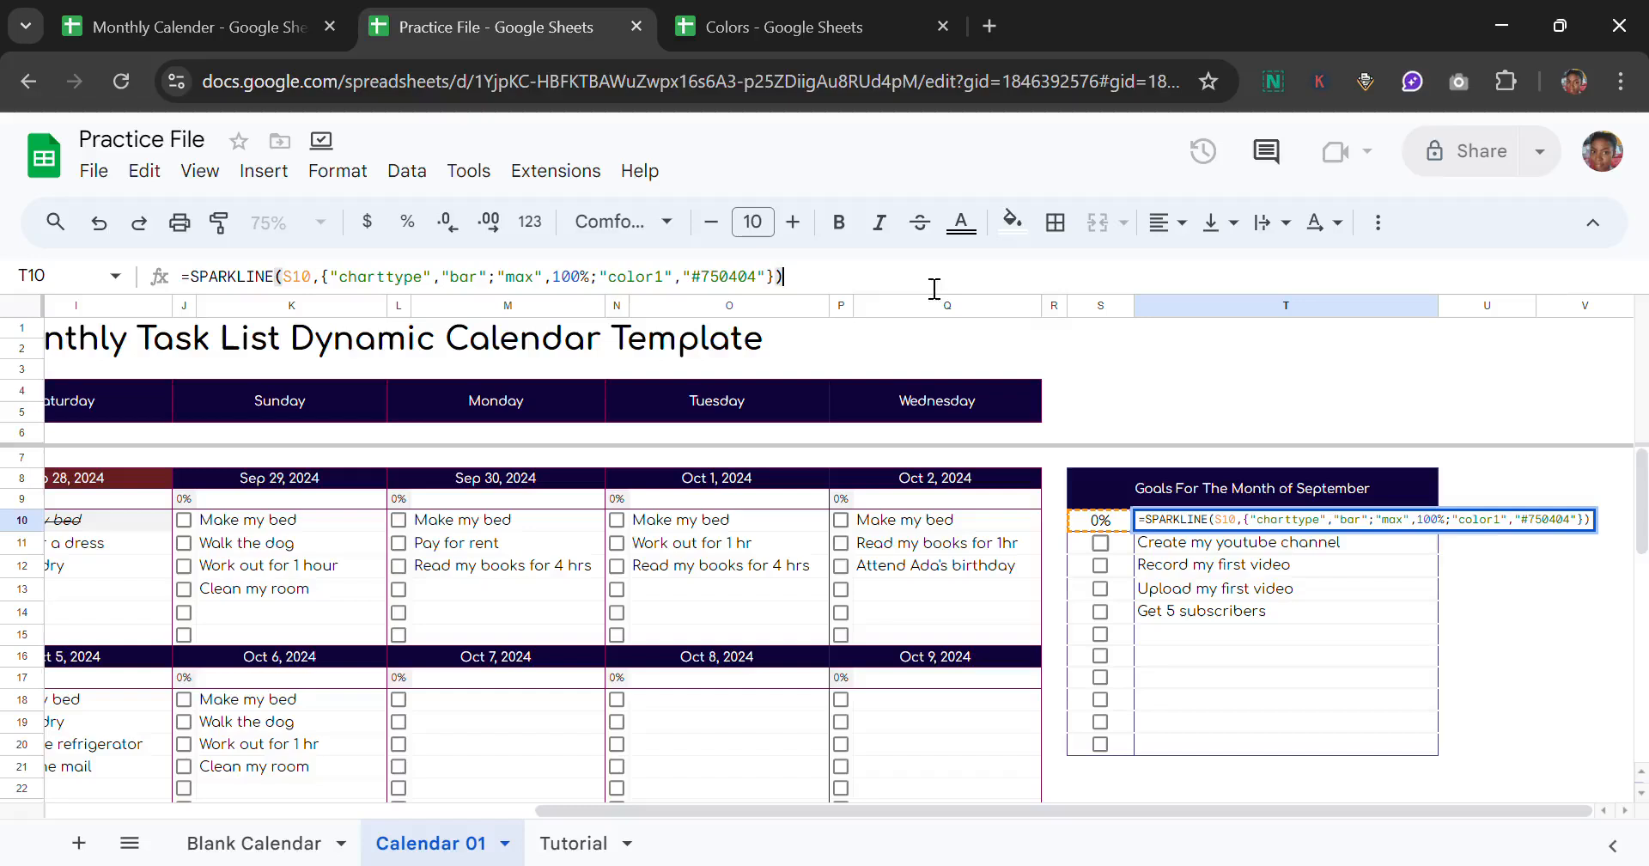
pyautogui.moveTo(783, 283); pyautogui.dragTo(165, 286)
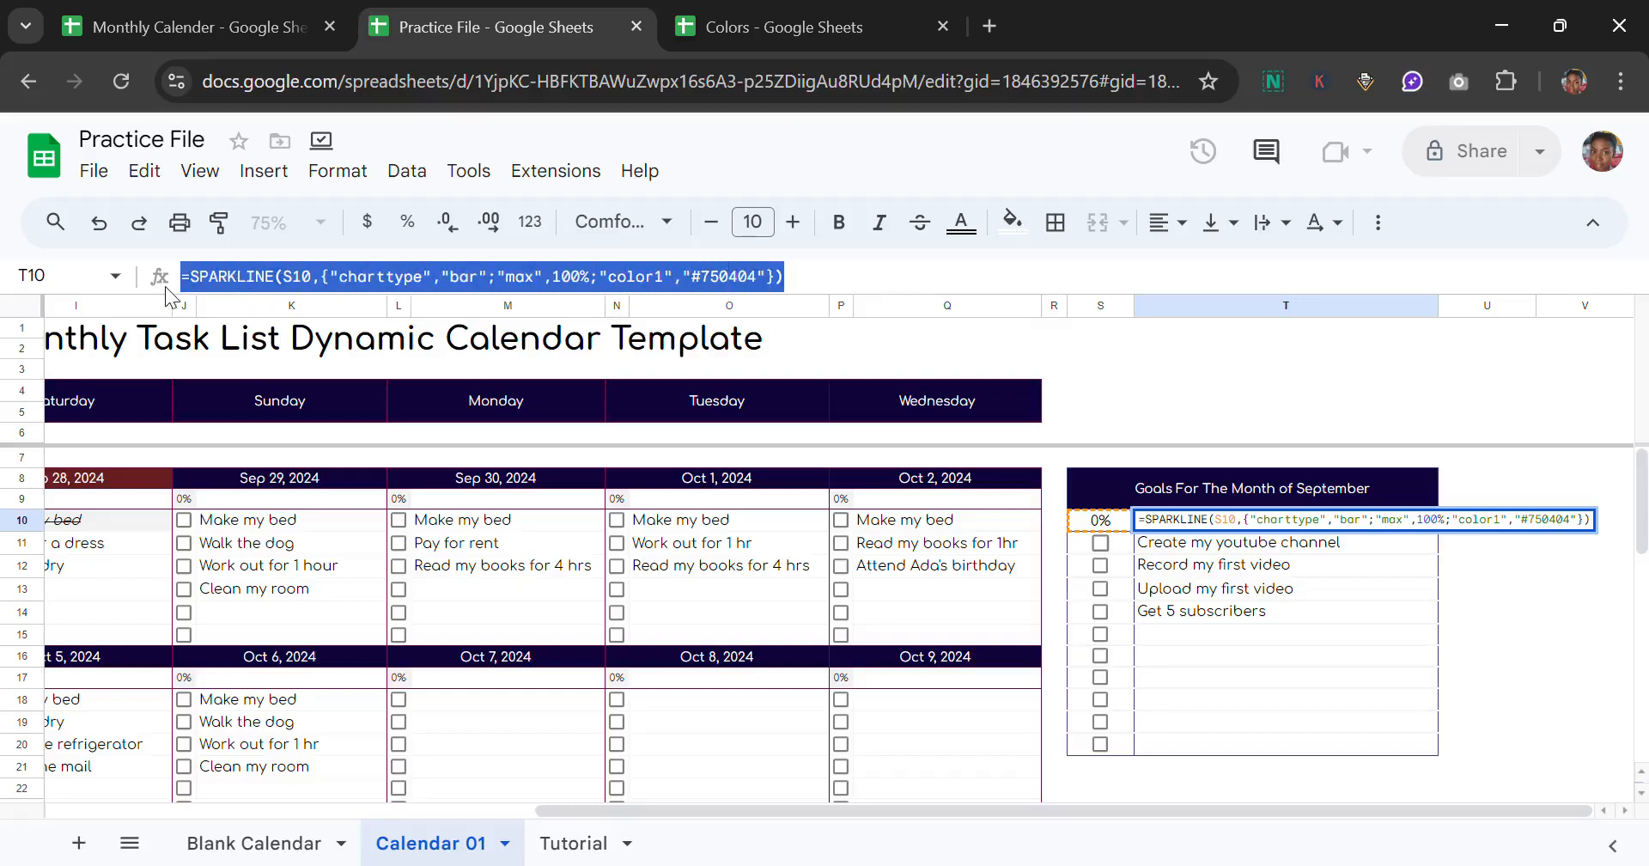
pyautogui.hotkey('ctrl', 'c')
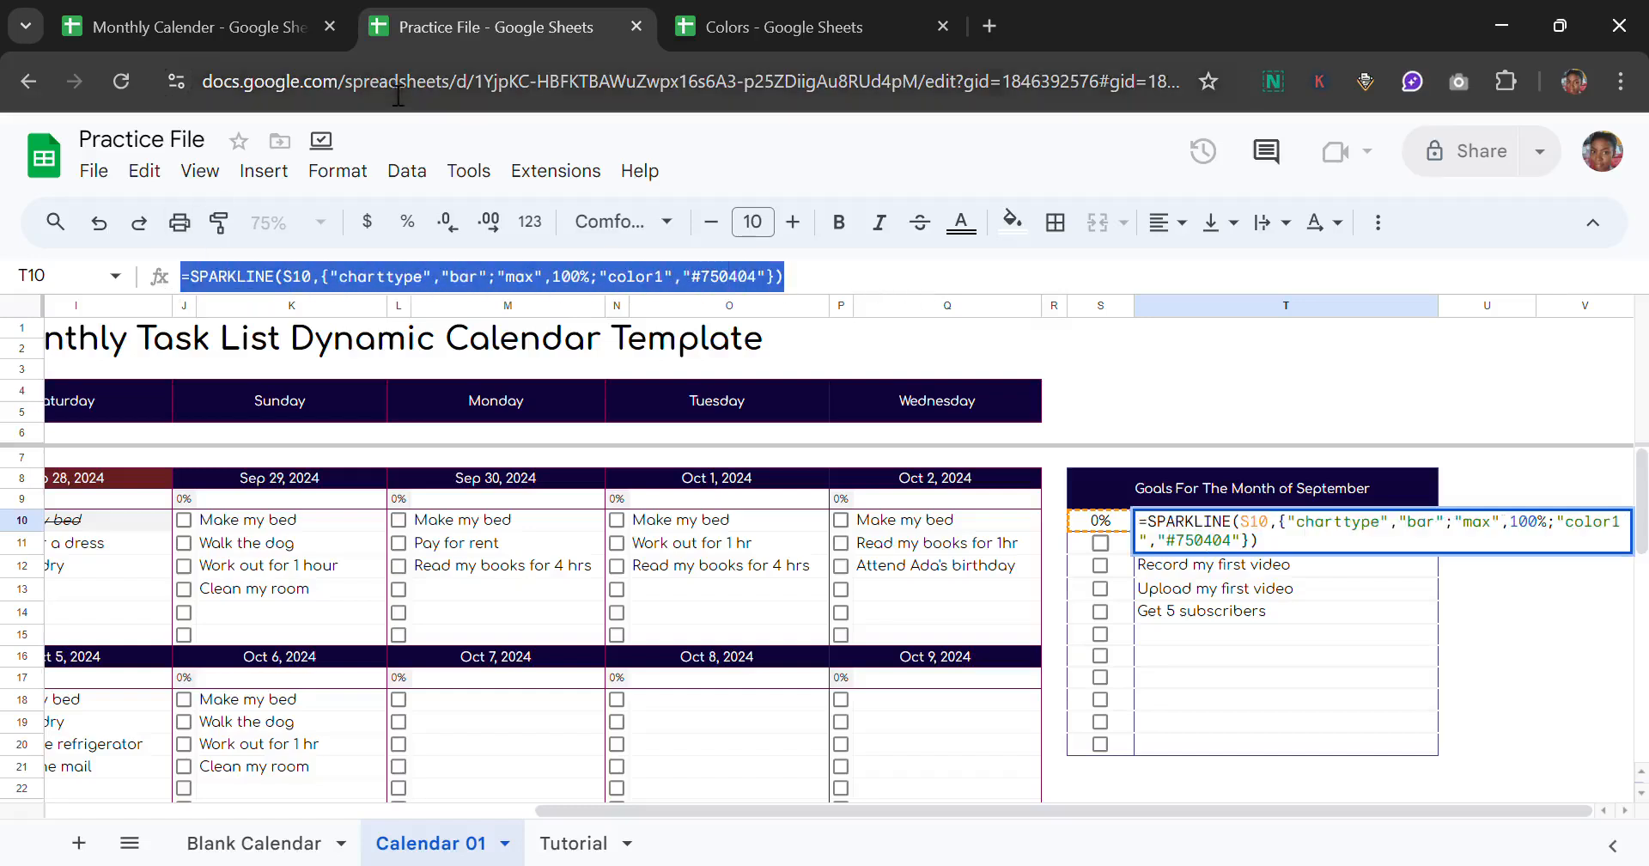
pyautogui.click(702, 10)
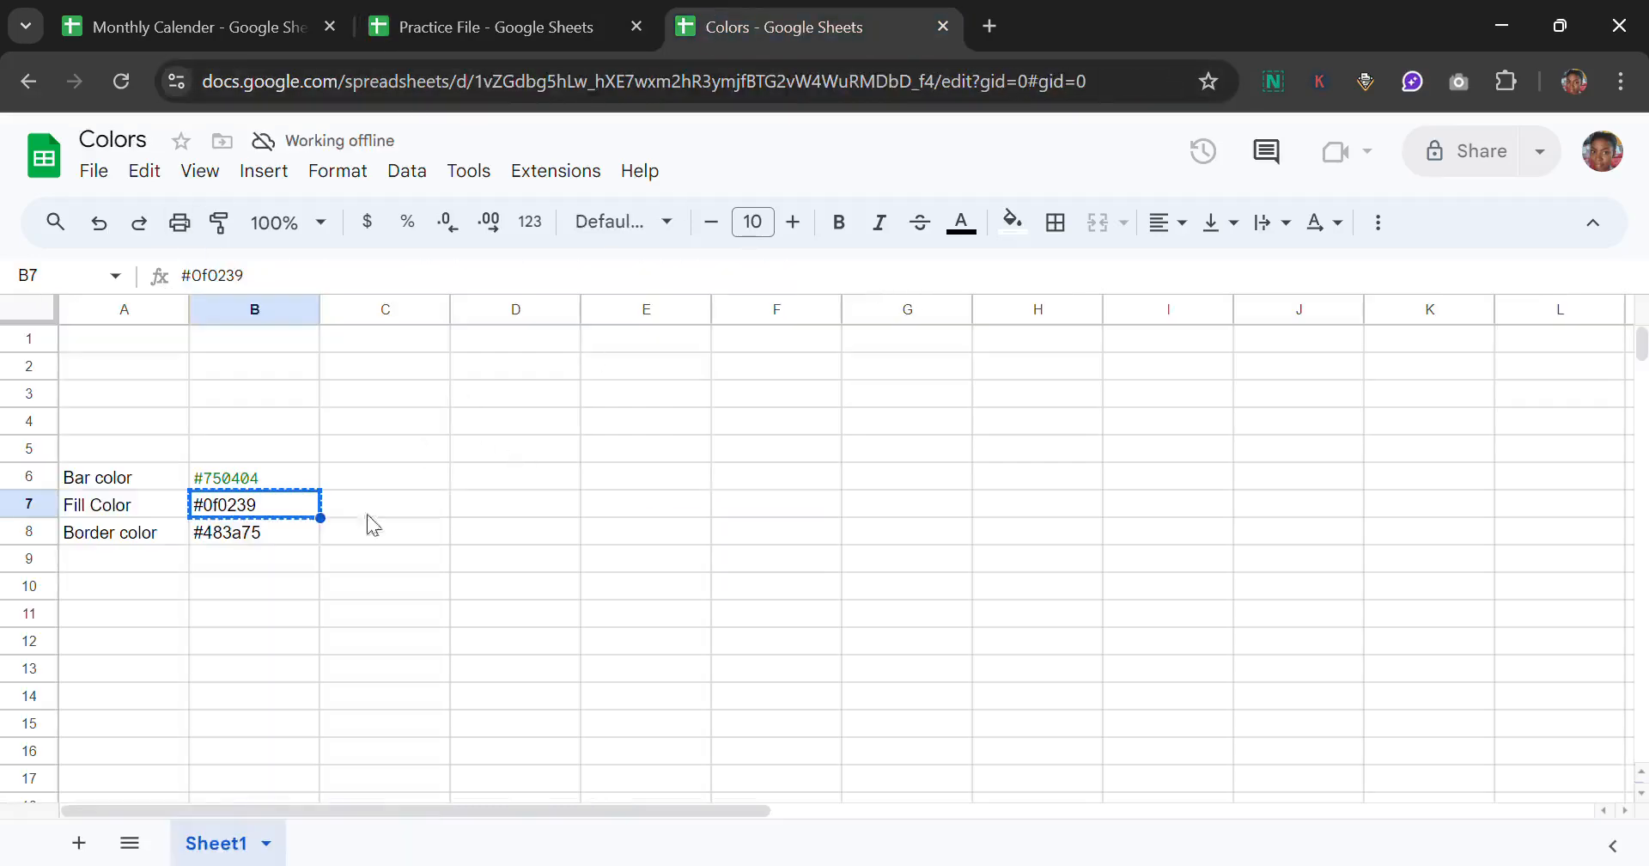
pyautogui.click(470, 30)
pyautogui.hotkey('ctrl', 'w')
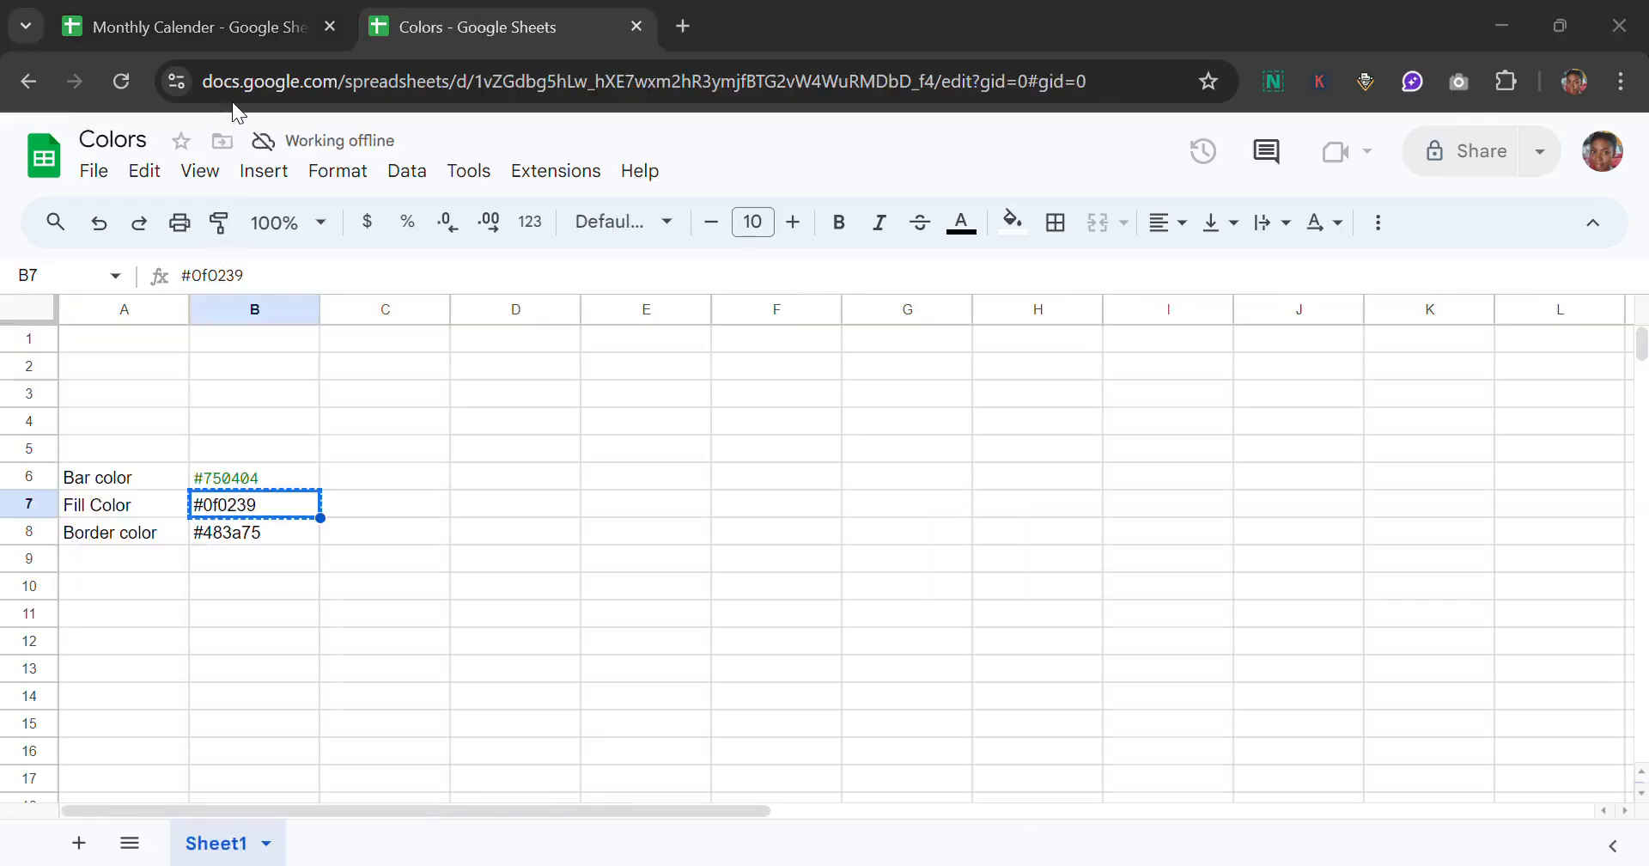
pyautogui.hotkey('ctrl', 'shift', 't')
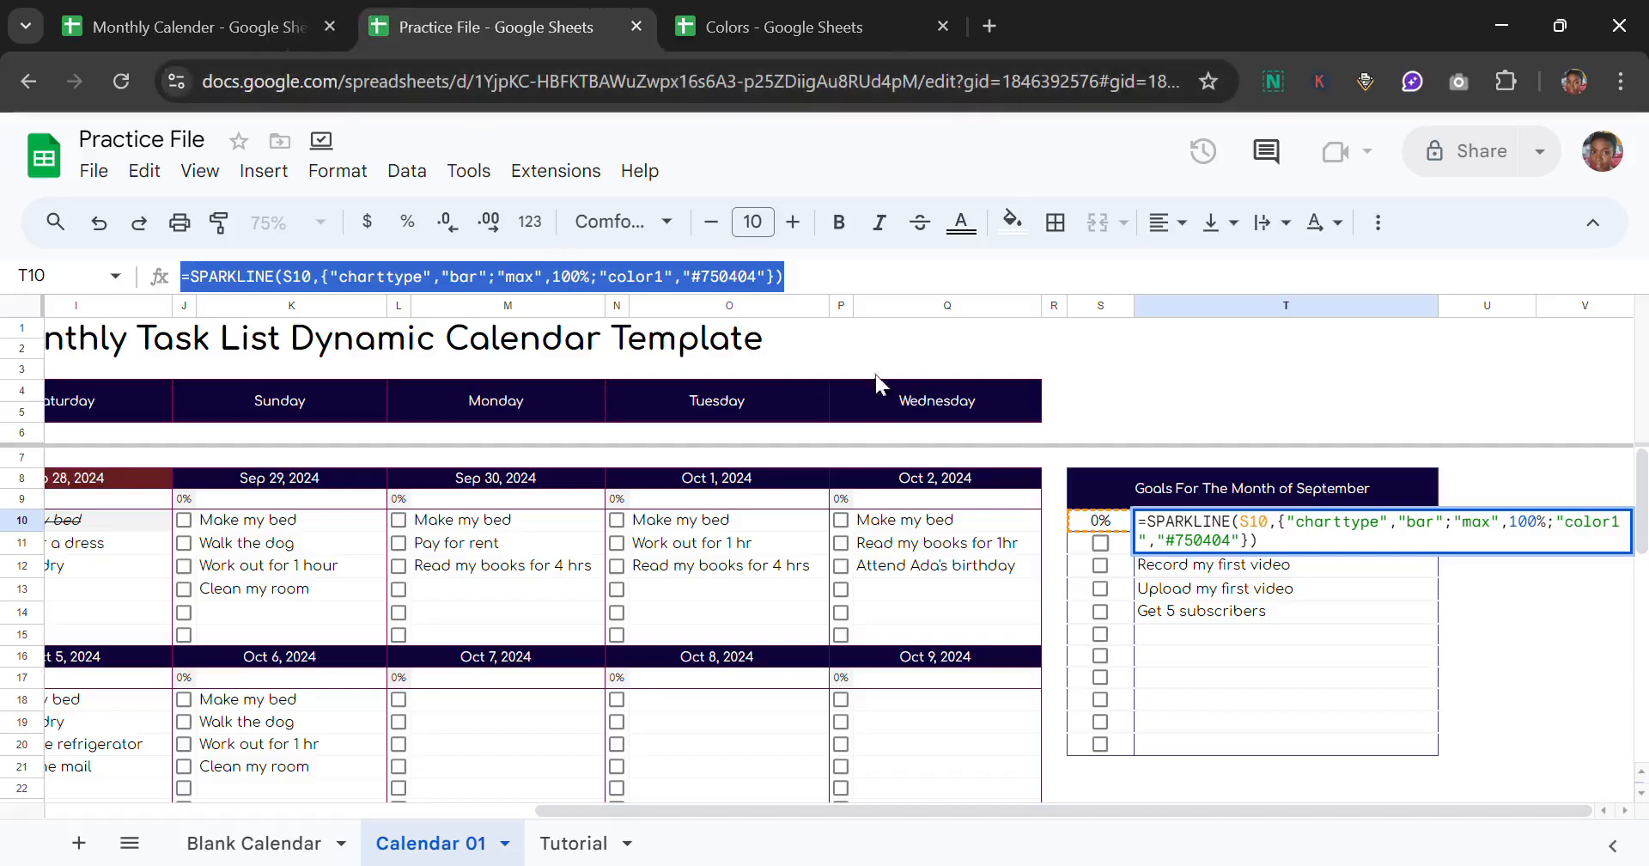
# Step: Transfer the Calendar 01 formula =SPARKLINE(S10,{"charttype","bar";"max",100%;"color1","#750404"}) into T10 on the Tutorial sheet
pyautogui.click(846, 276)
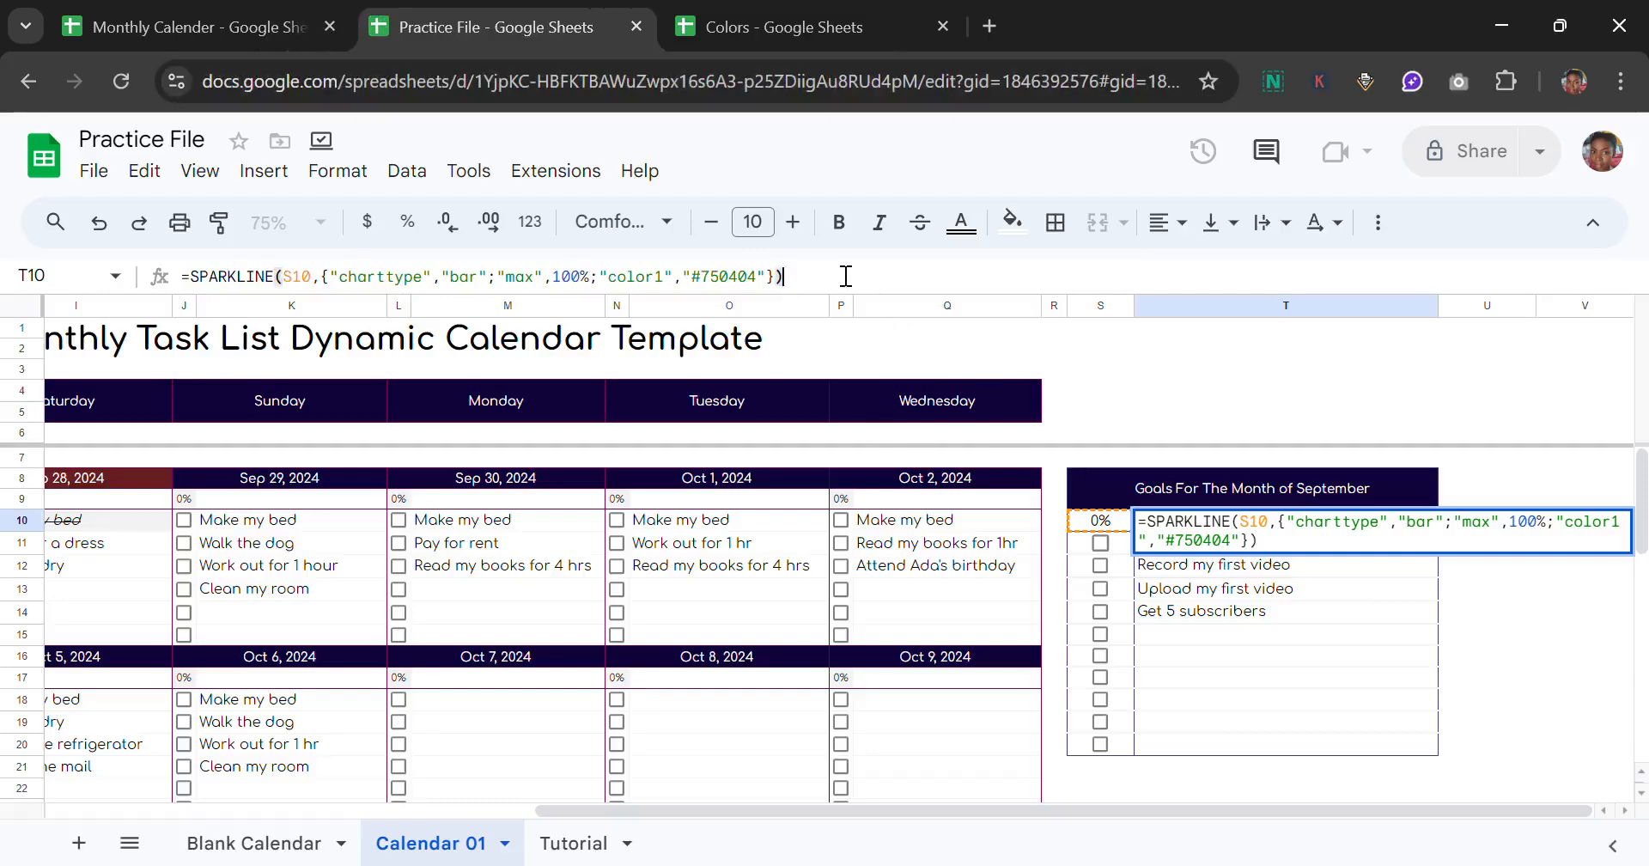
pyautogui.moveTo(846, 276); pyautogui.dragTo(176, 279)
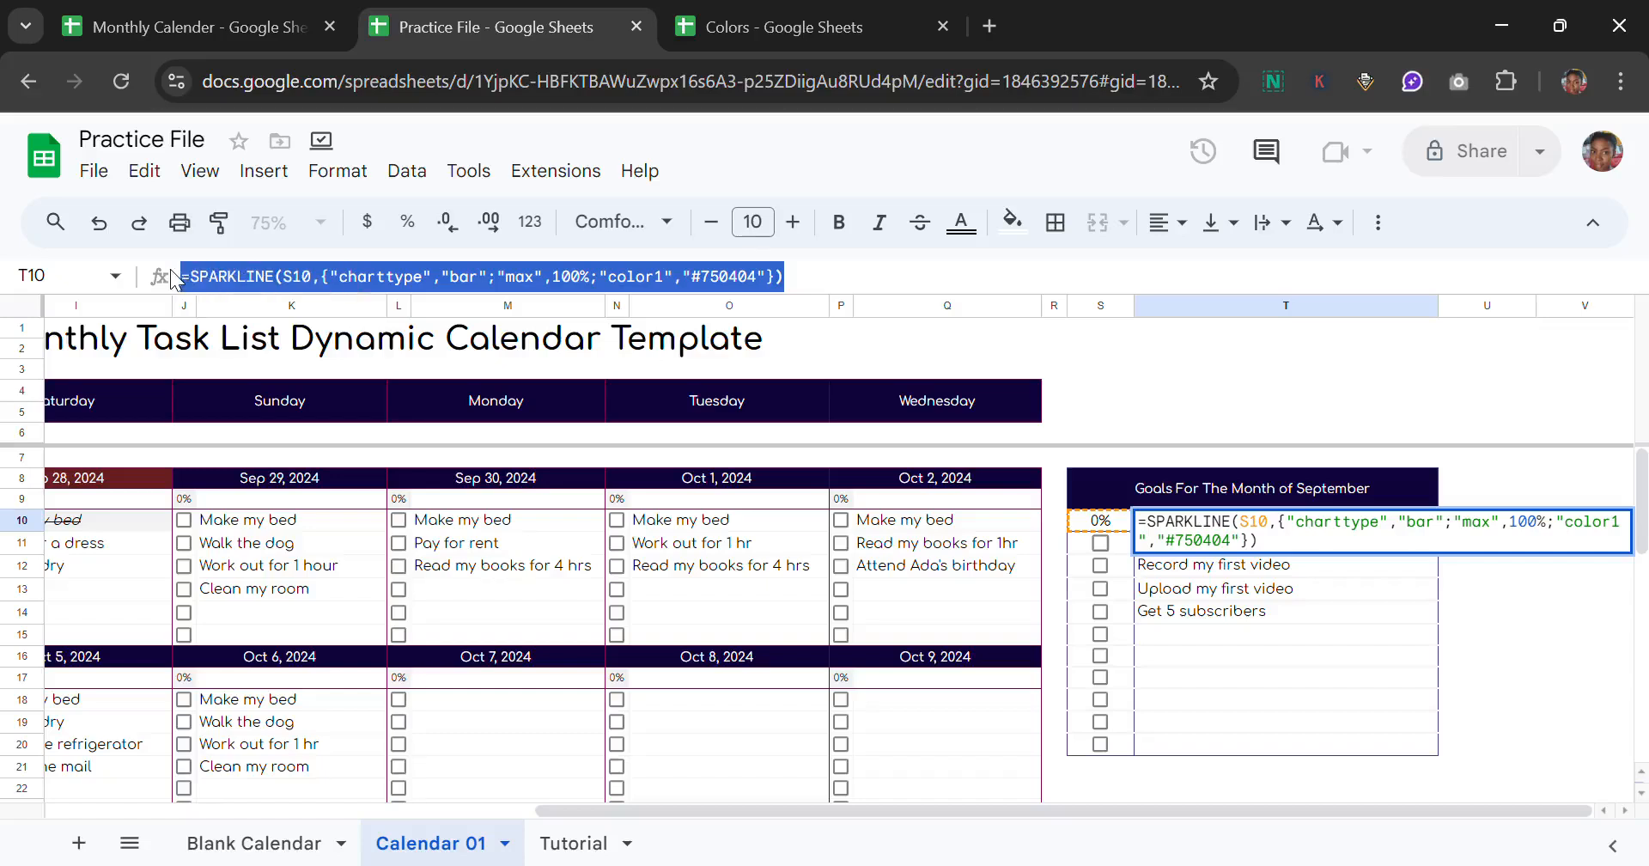
pyautogui.click(819, 284)
pyautogui.press('Return')
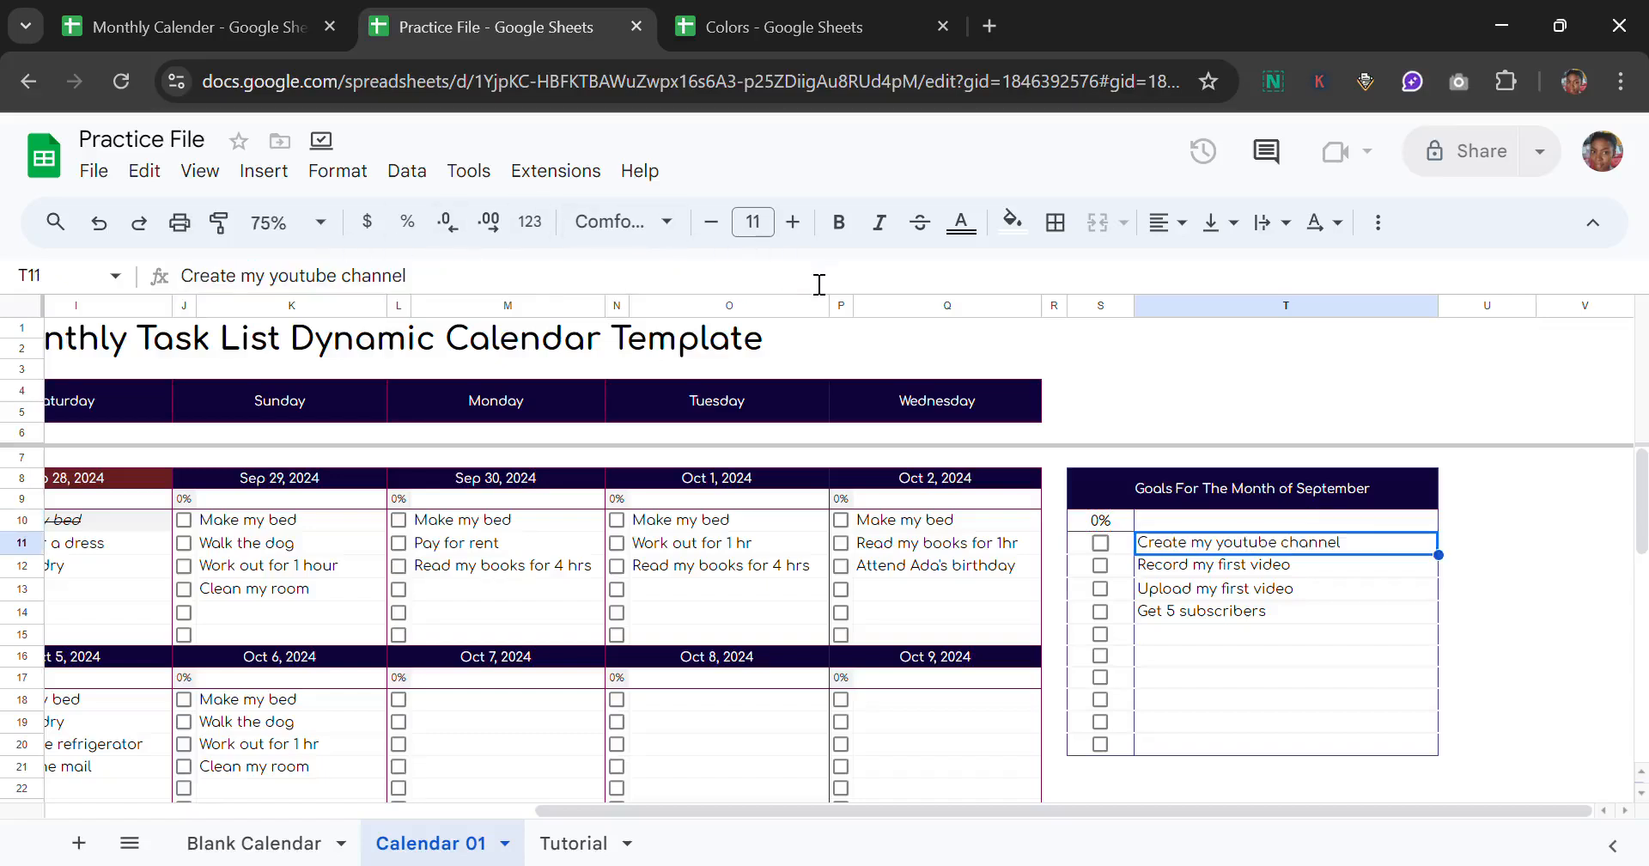
pyautogui.click(574, 843)
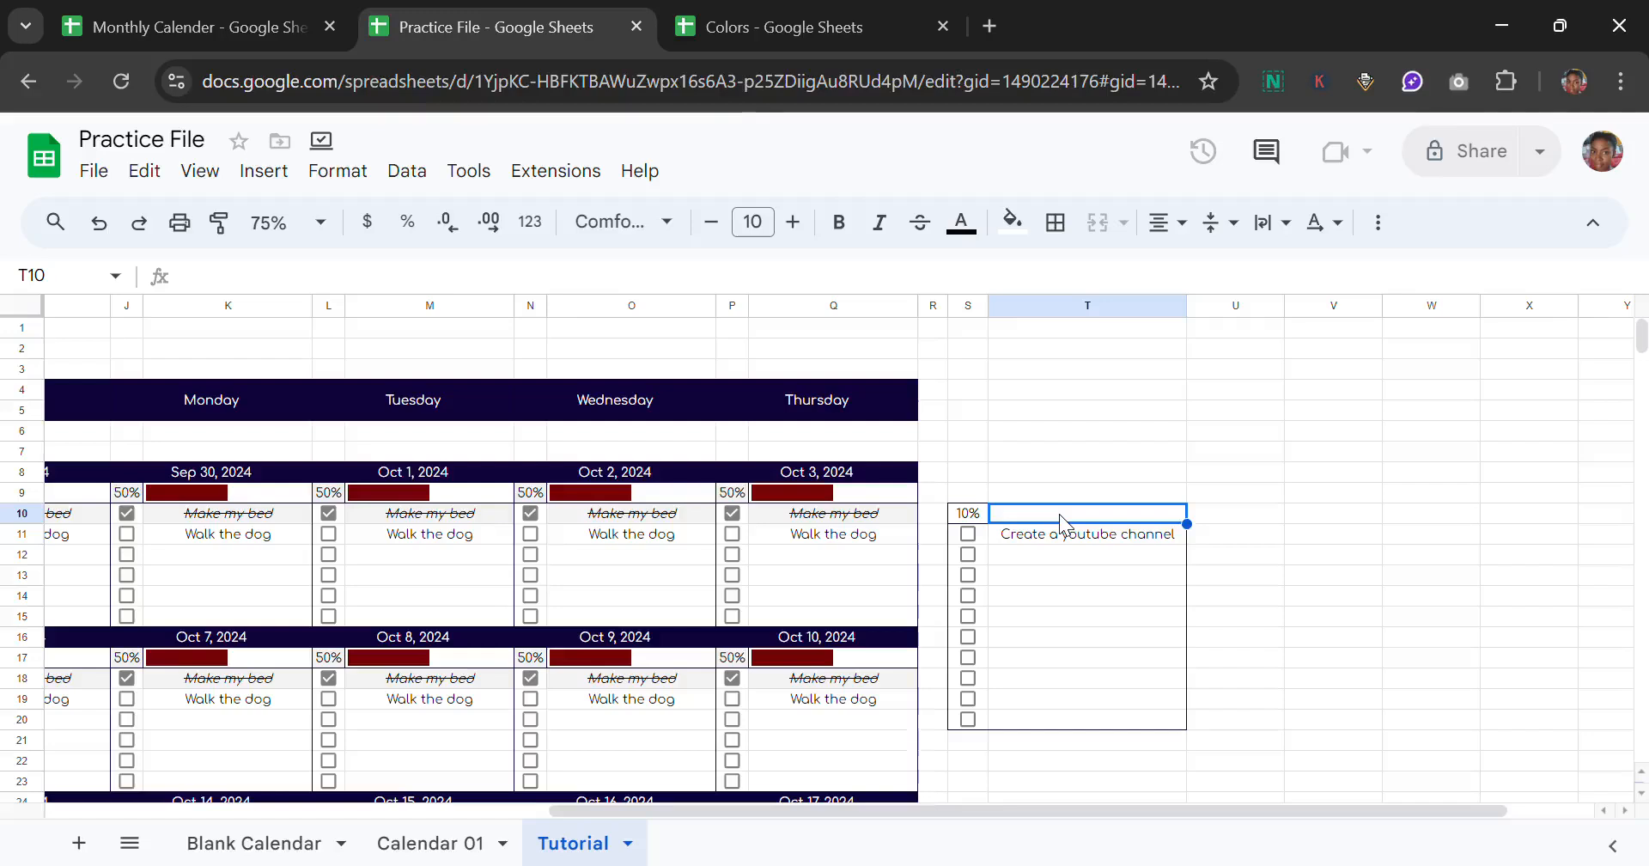
pyautogui.write('=')
pyautogui.hotkey('ctrl', 'v')
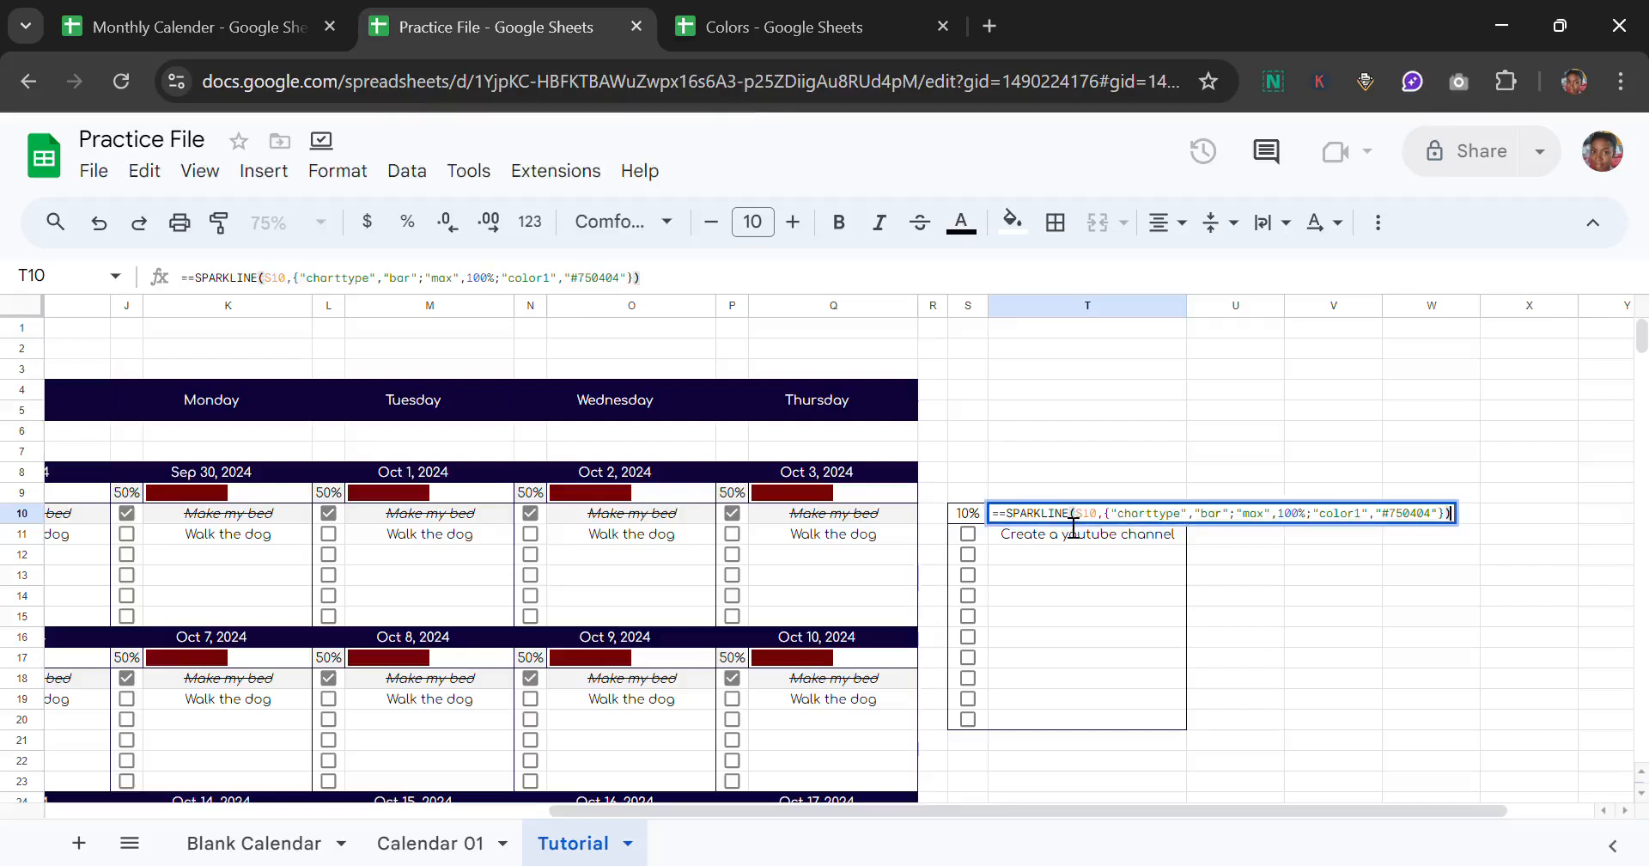
pyautogui.click(201, 289)
pyautogui.press('BackSpace')
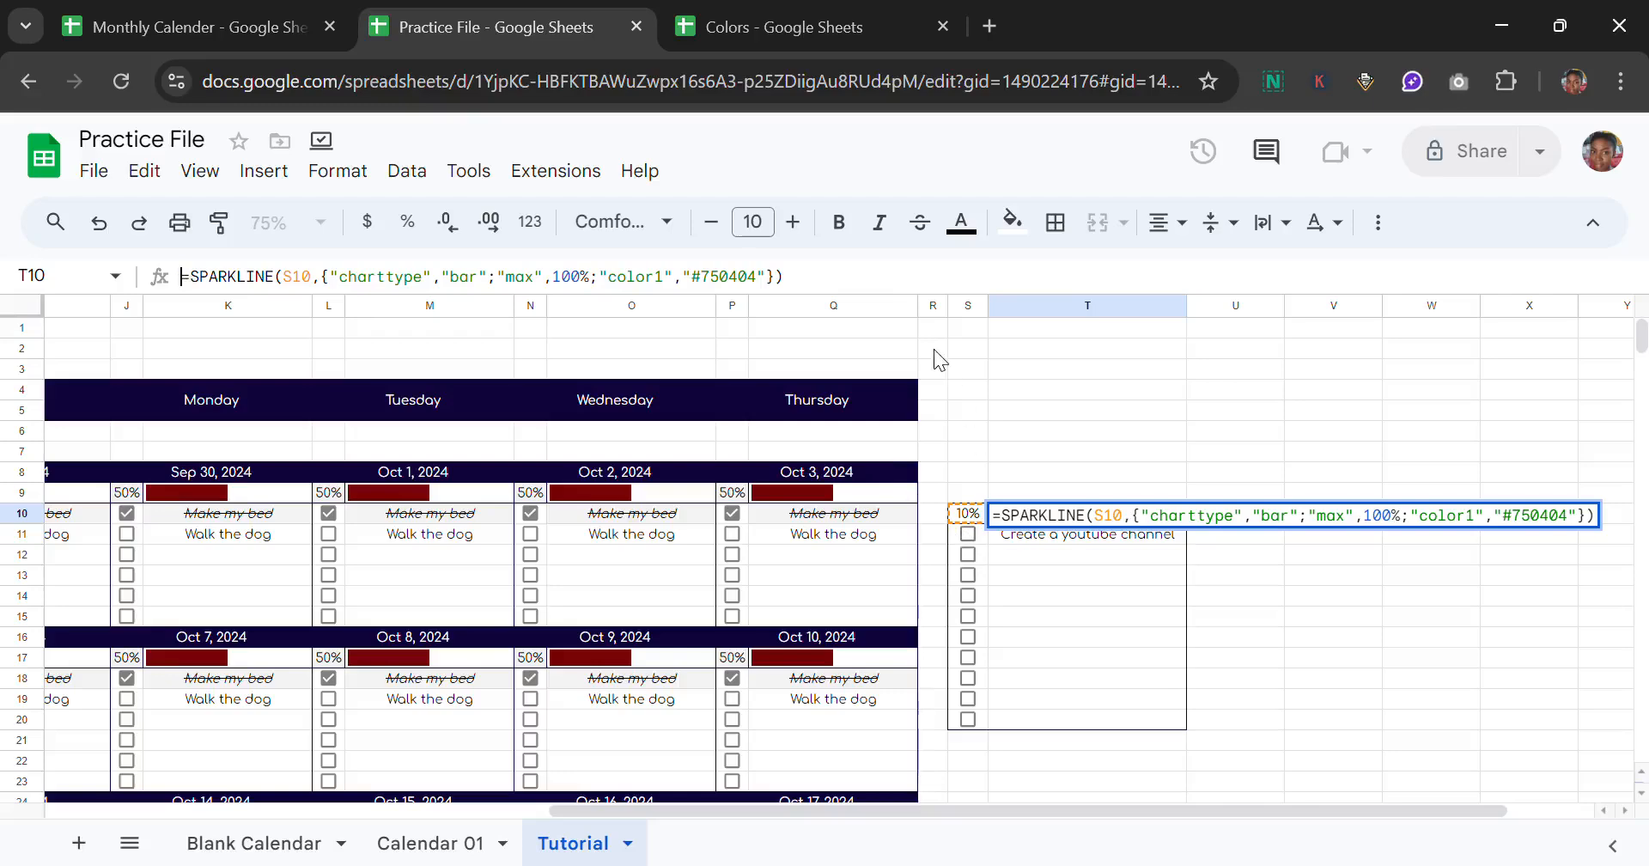
pyautogui.press('End')
pyautogui.press('Return')
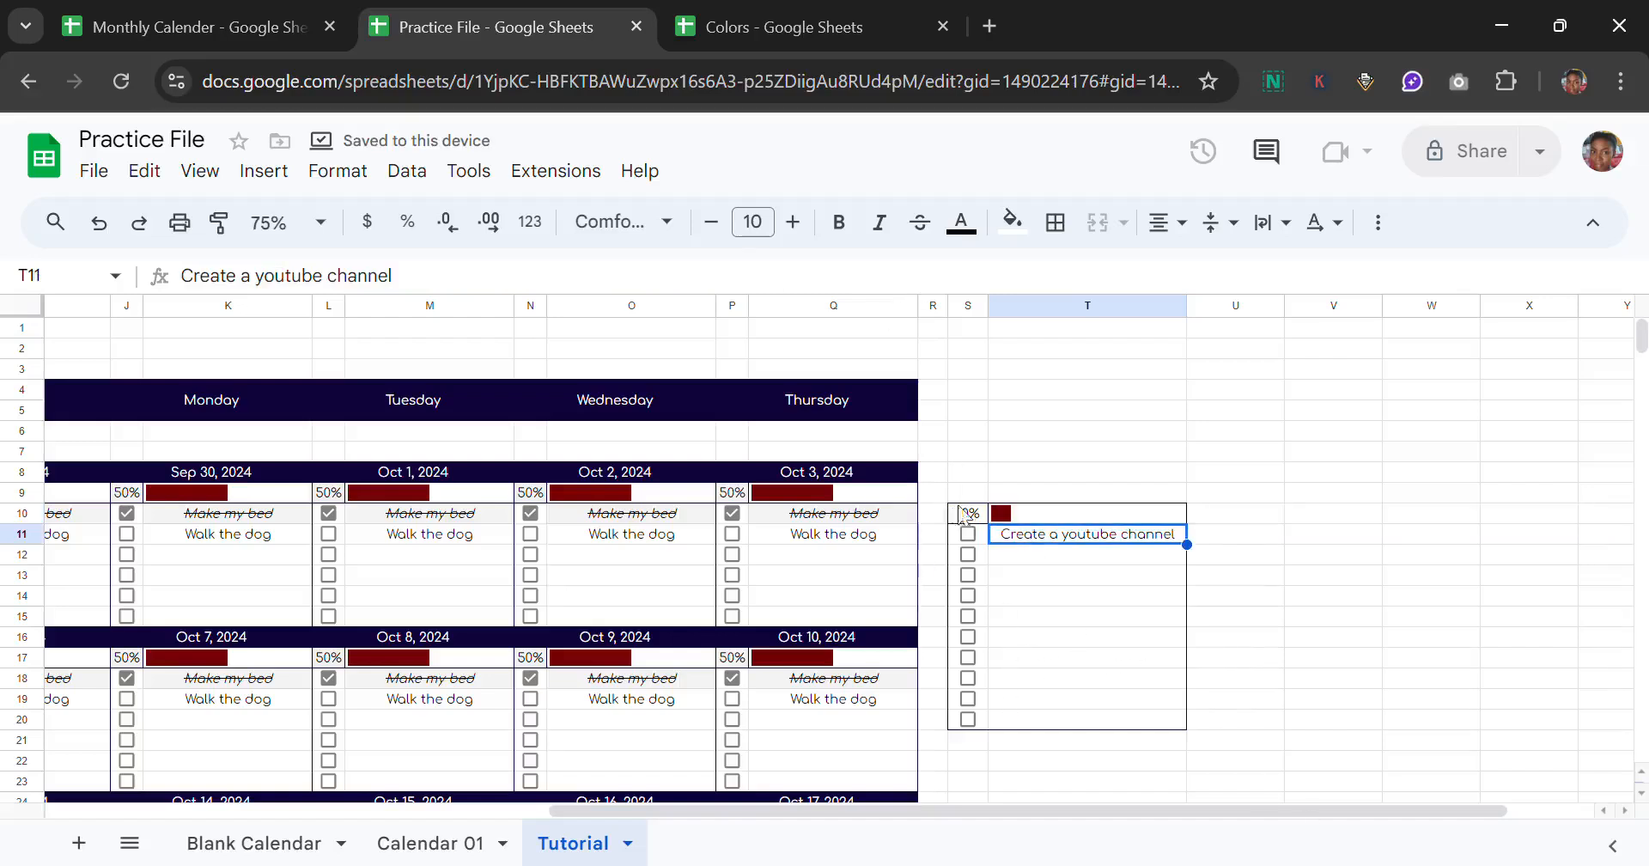
# Step: Copy the IFERROR progress percentage formula from S10 on the Calendar 01 sheet
pyautogui.click(969, 514)
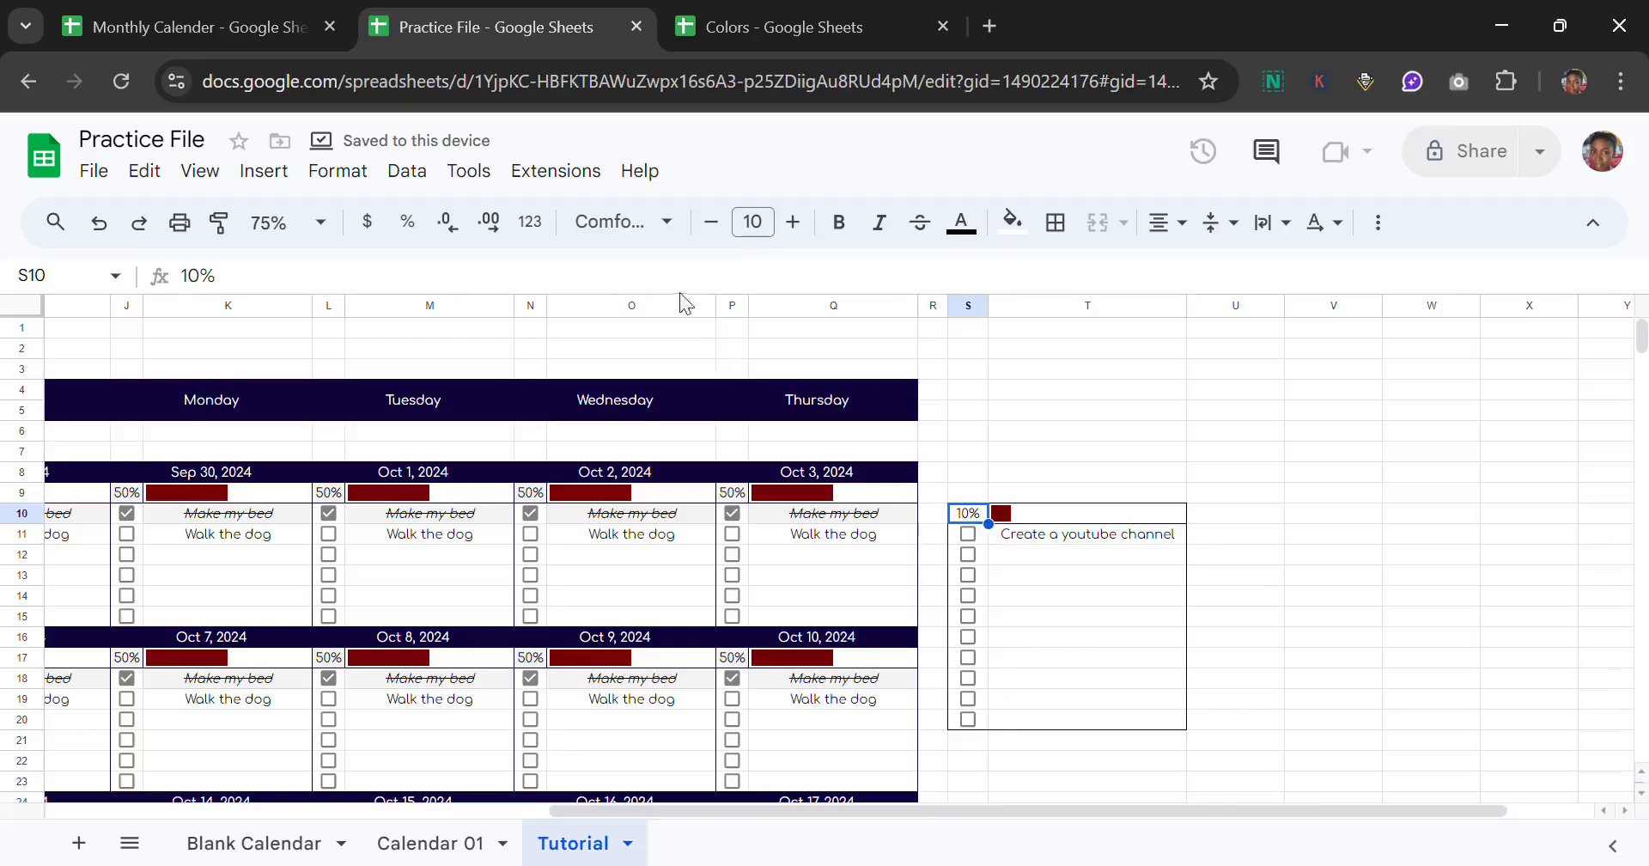
pyautogui.click(430, 842)
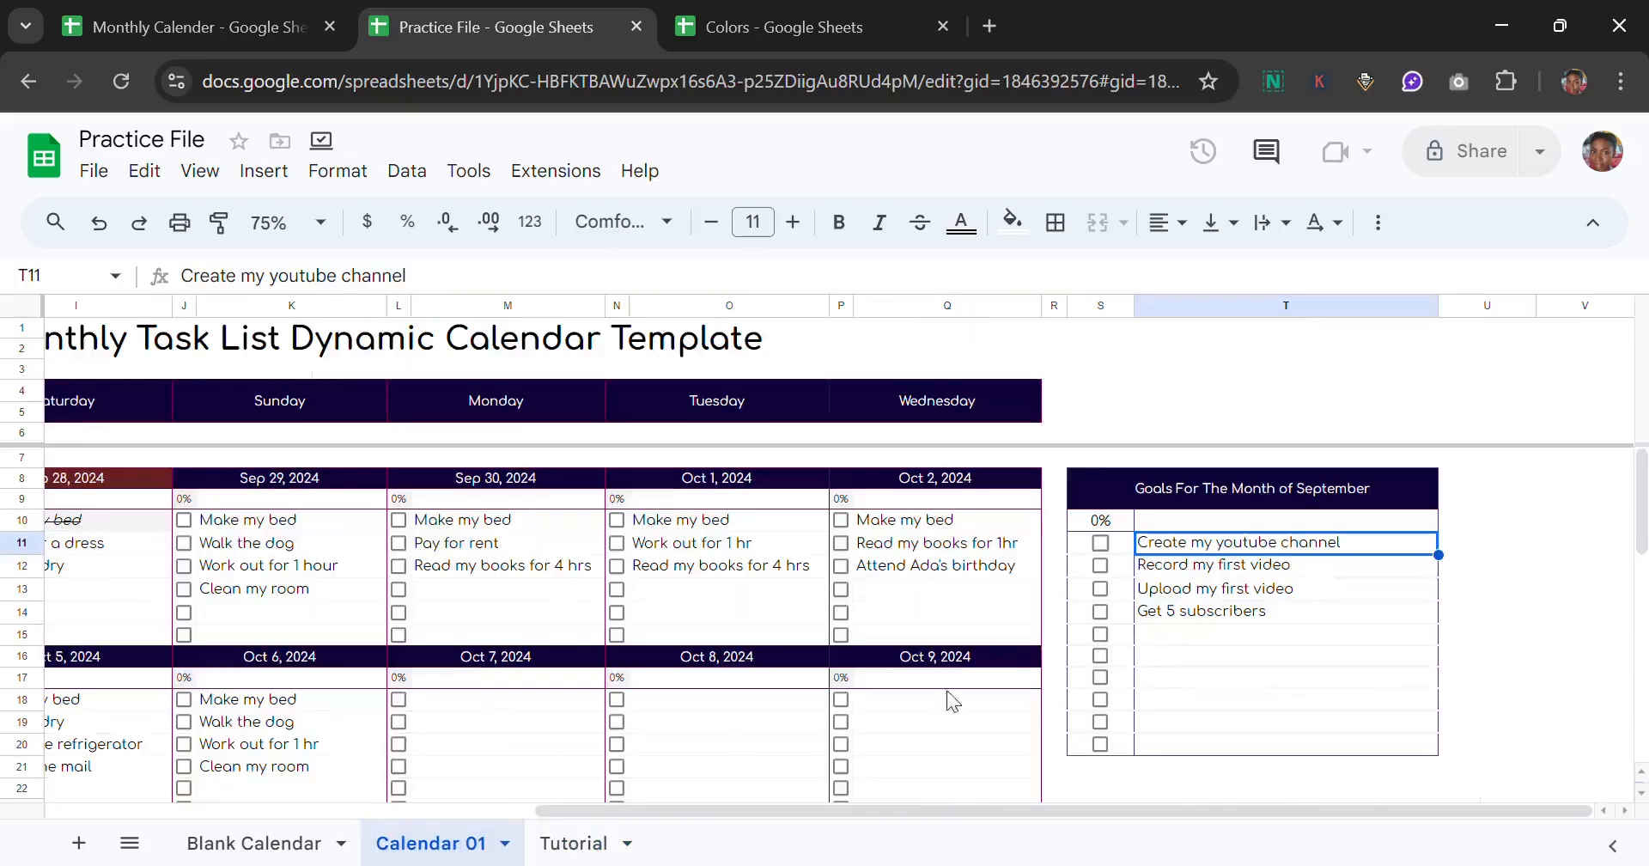
pyautogui.click(1098, 519)
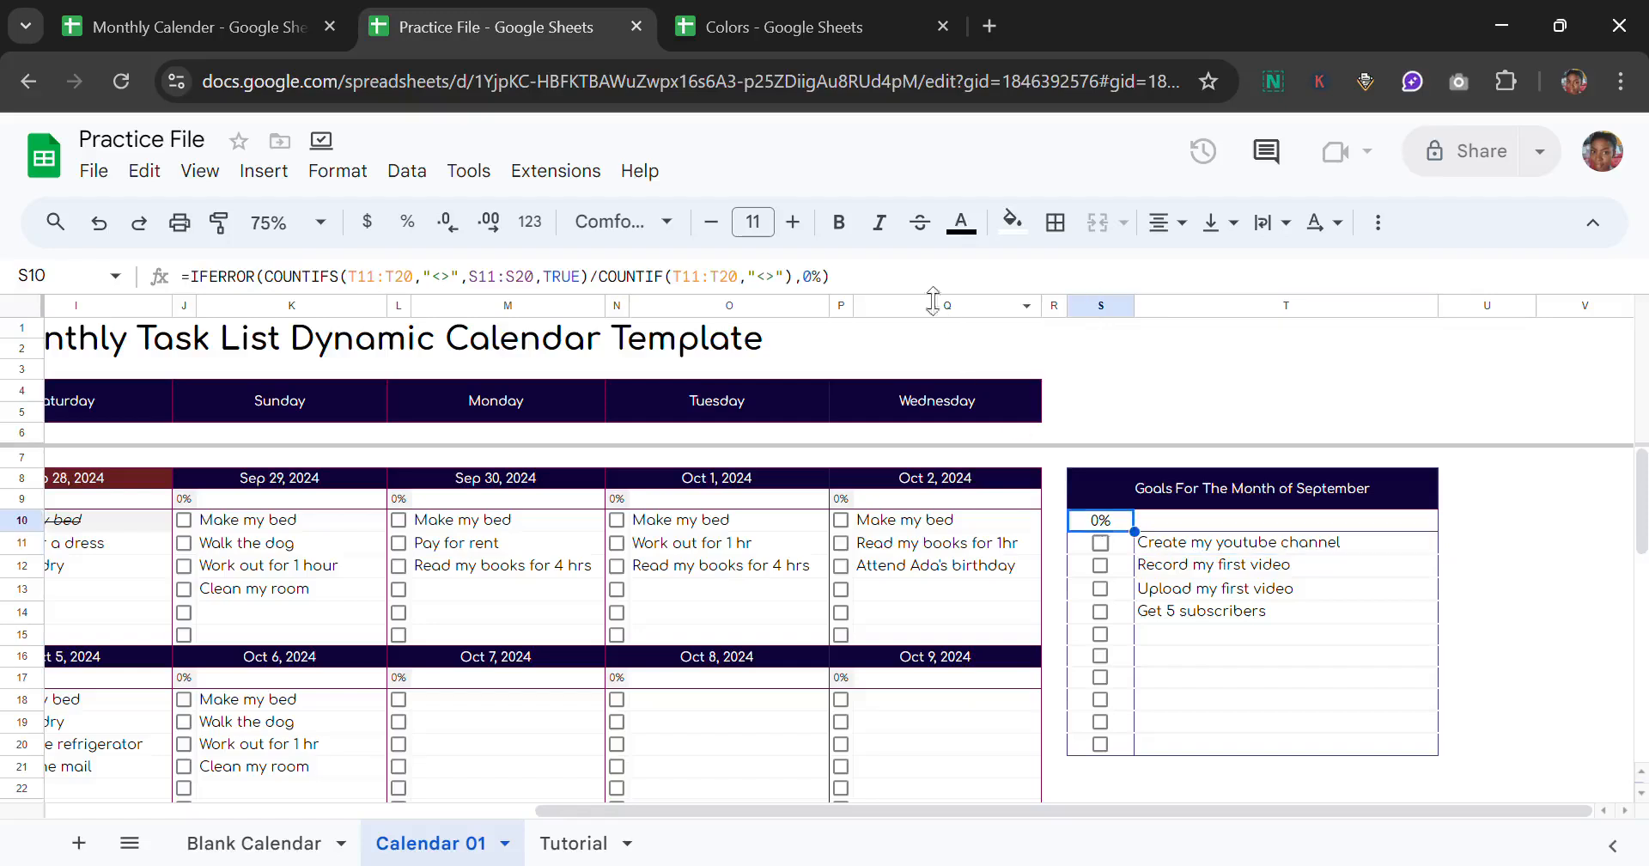
pyautogui.click(910, 282)
pyautogui.moveTo(910, 283); pyautogui.dragTo(196, 293)
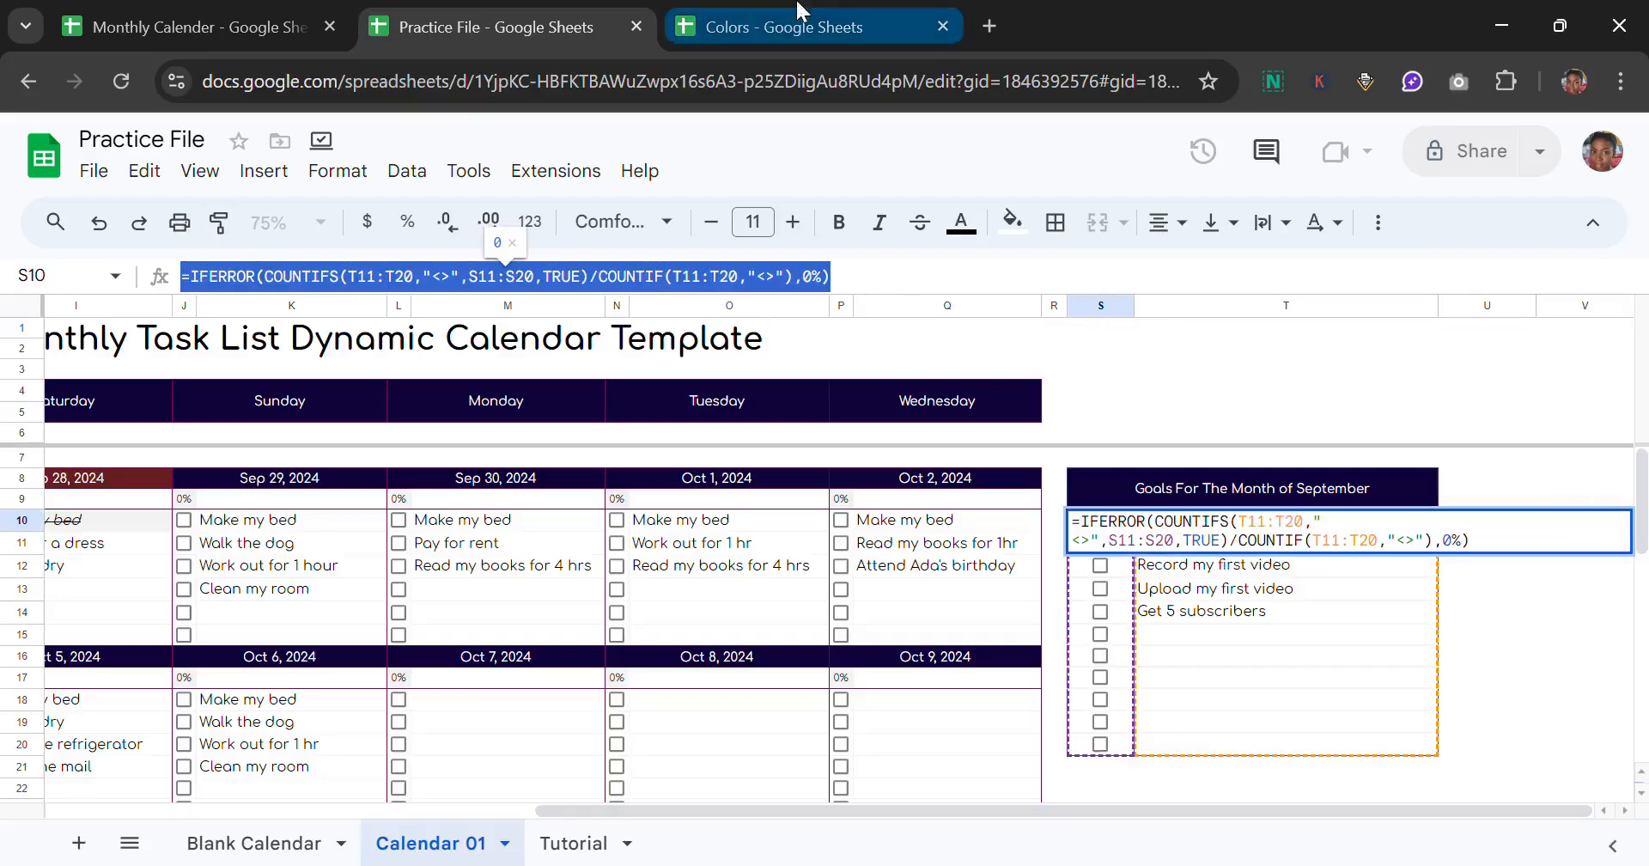
pyautogui.click(784, 27)
pyautogui.click(516, 19)
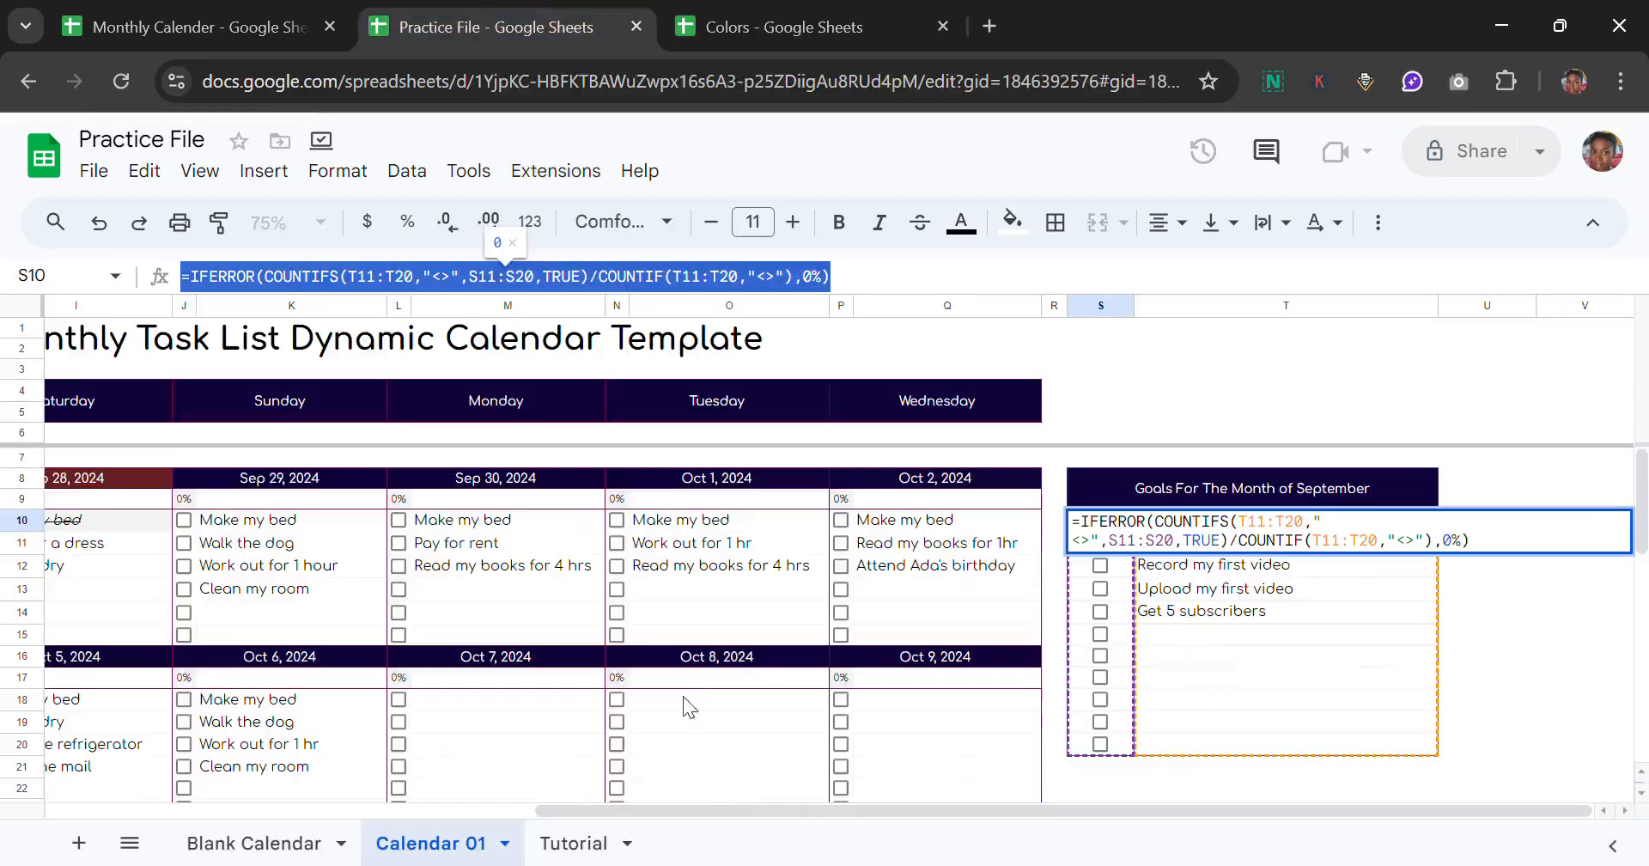
# Step: Replace the value in S10 on the Tutorial sheet with =IFERROR(COUNTIFS(T11:T20,"<>",S11:S20,TRUE)/COUNTIF(T11:T20,"<>"),0%)
pyautogui.click(587, 853)
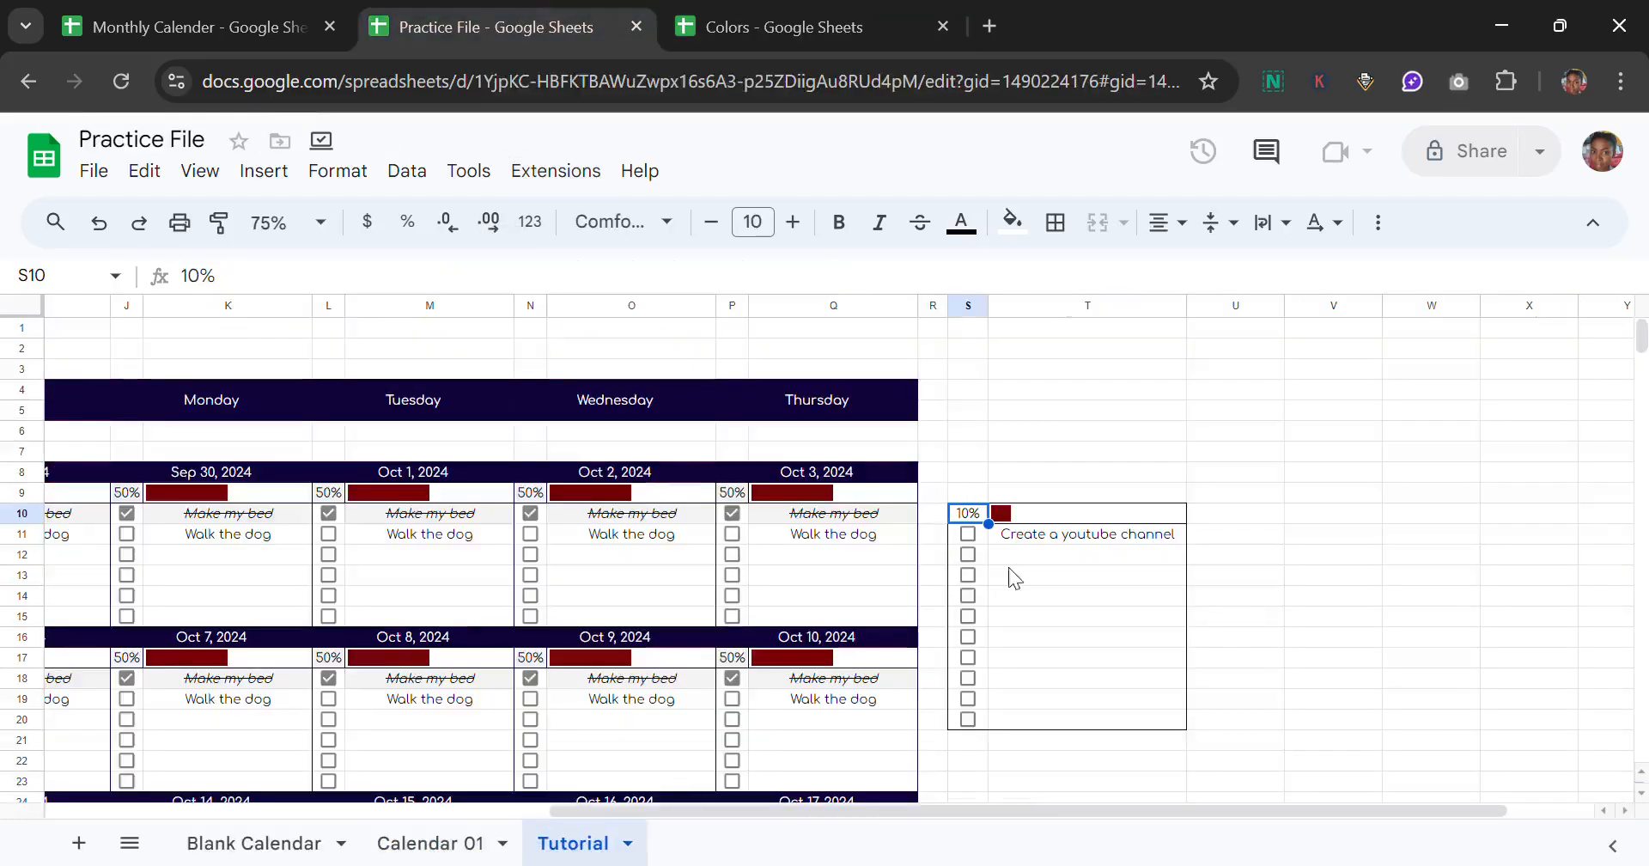
pyautogui.click(611, 289)
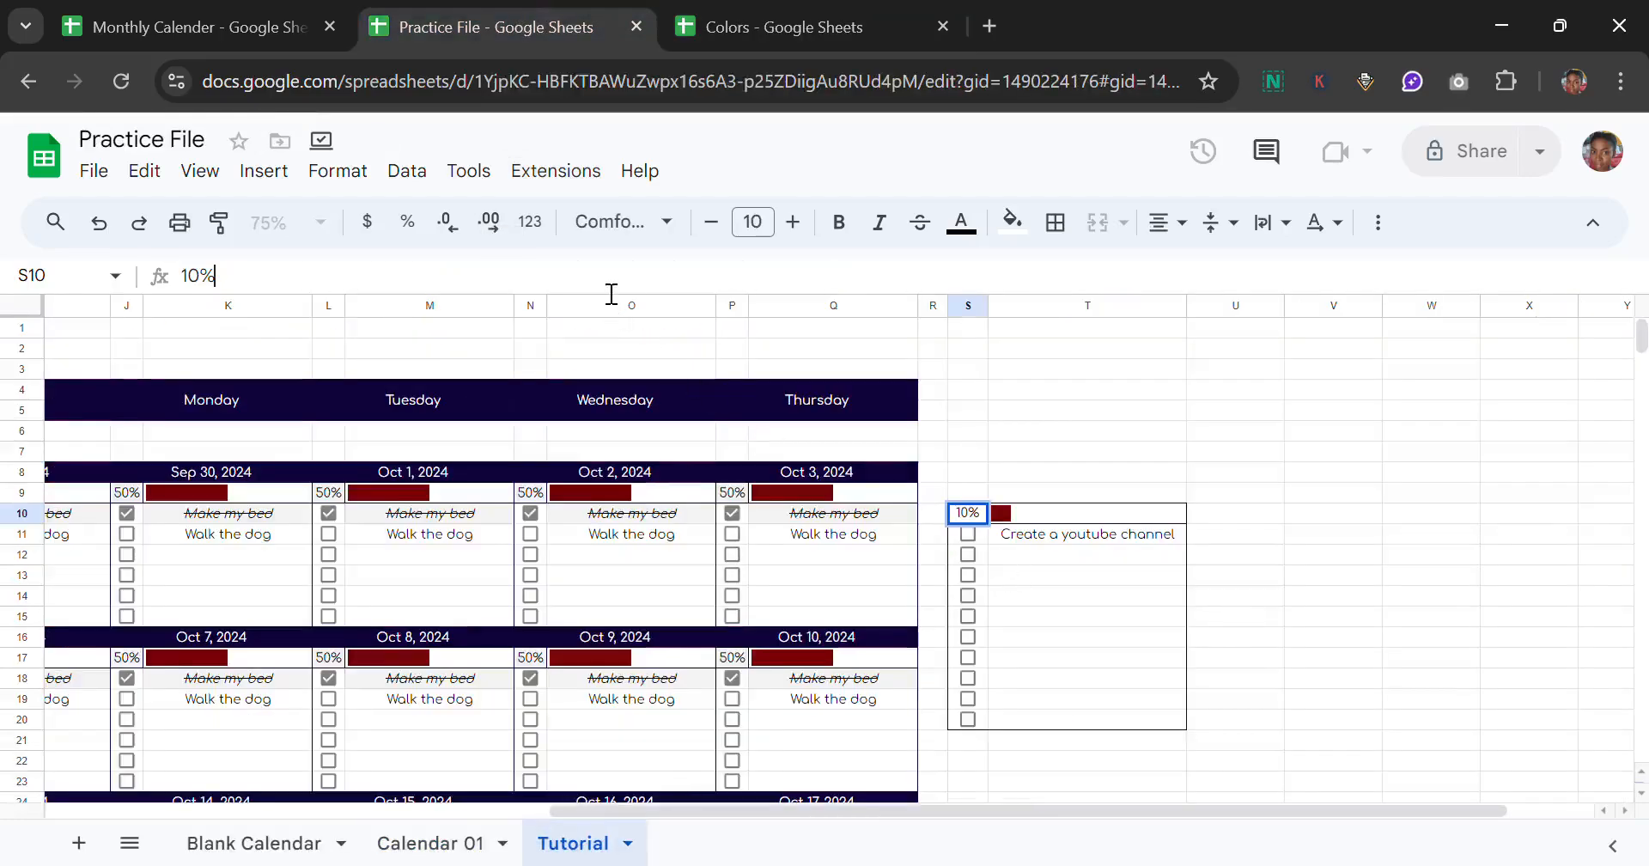
pyautogui.press('BackSpace')
pyautogui.press('BackSpace')
pyautogui.press('BackSpace')
pyautogui.hotkey('ctrl', 'v')
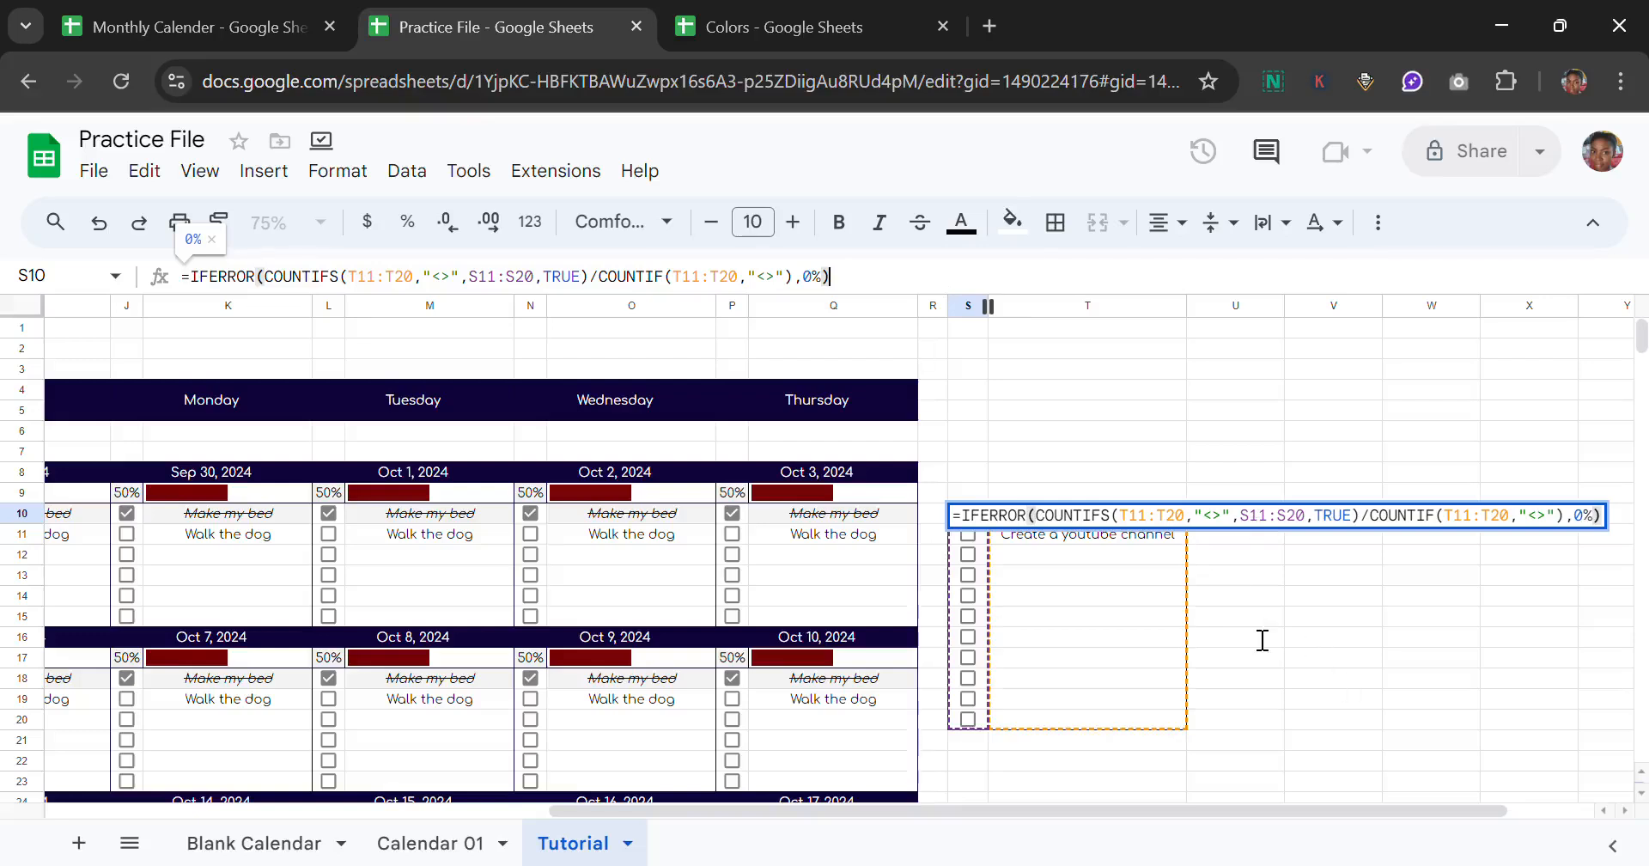
pyautogui.press('Return')
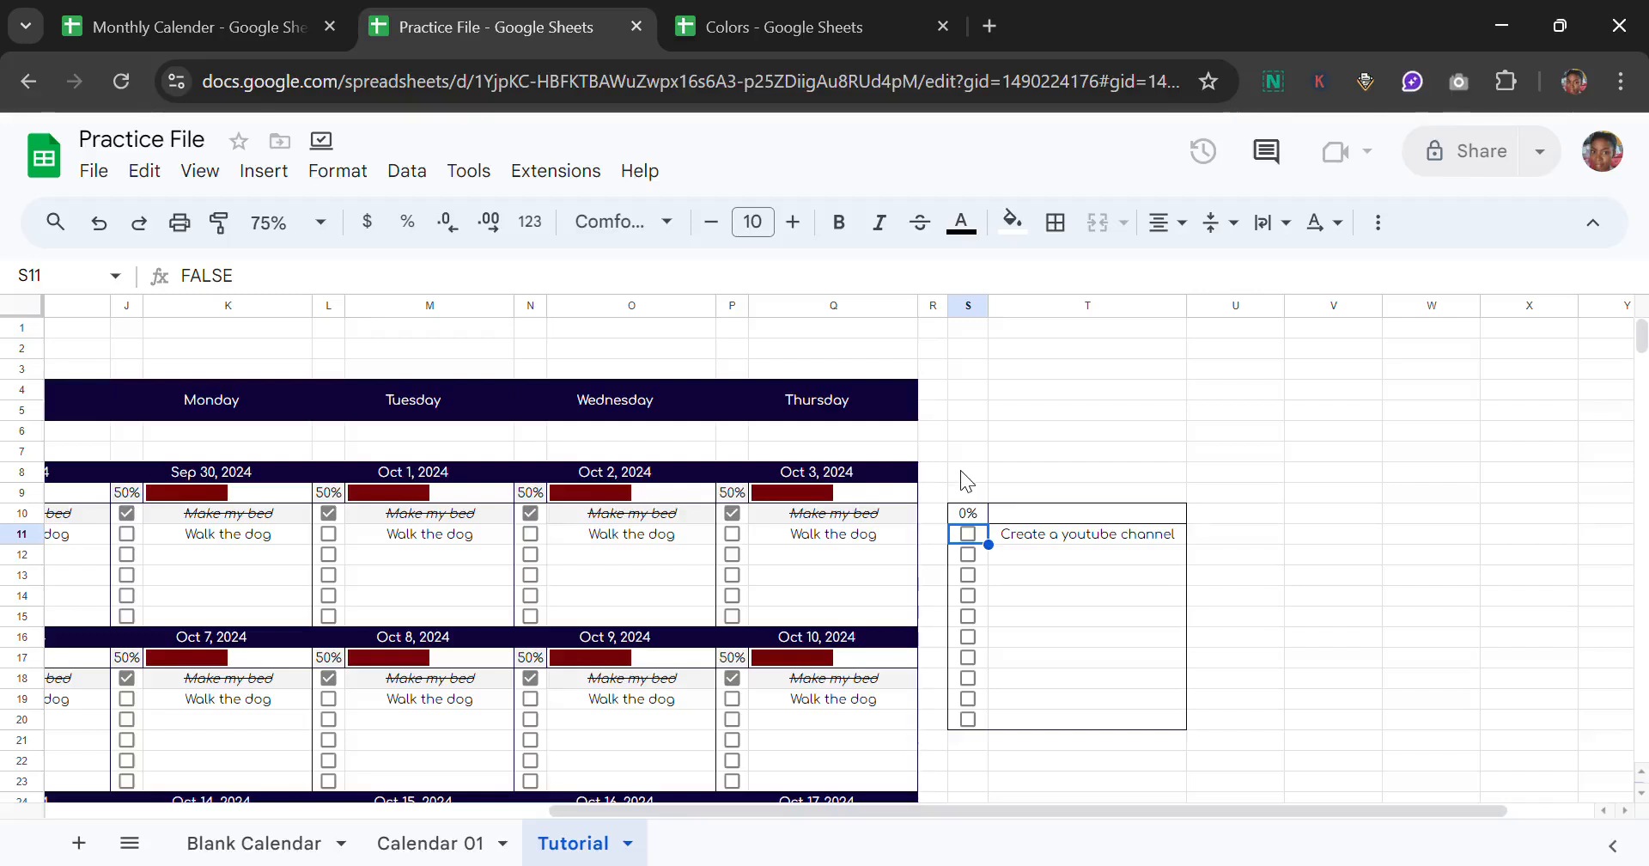
# Step: Merge S8:T9 above the goals table and link the merged cell to the first calendar date with =D8
pyautogui.moveTo(960, 470); pyautogui.dragTo(1097, 494)
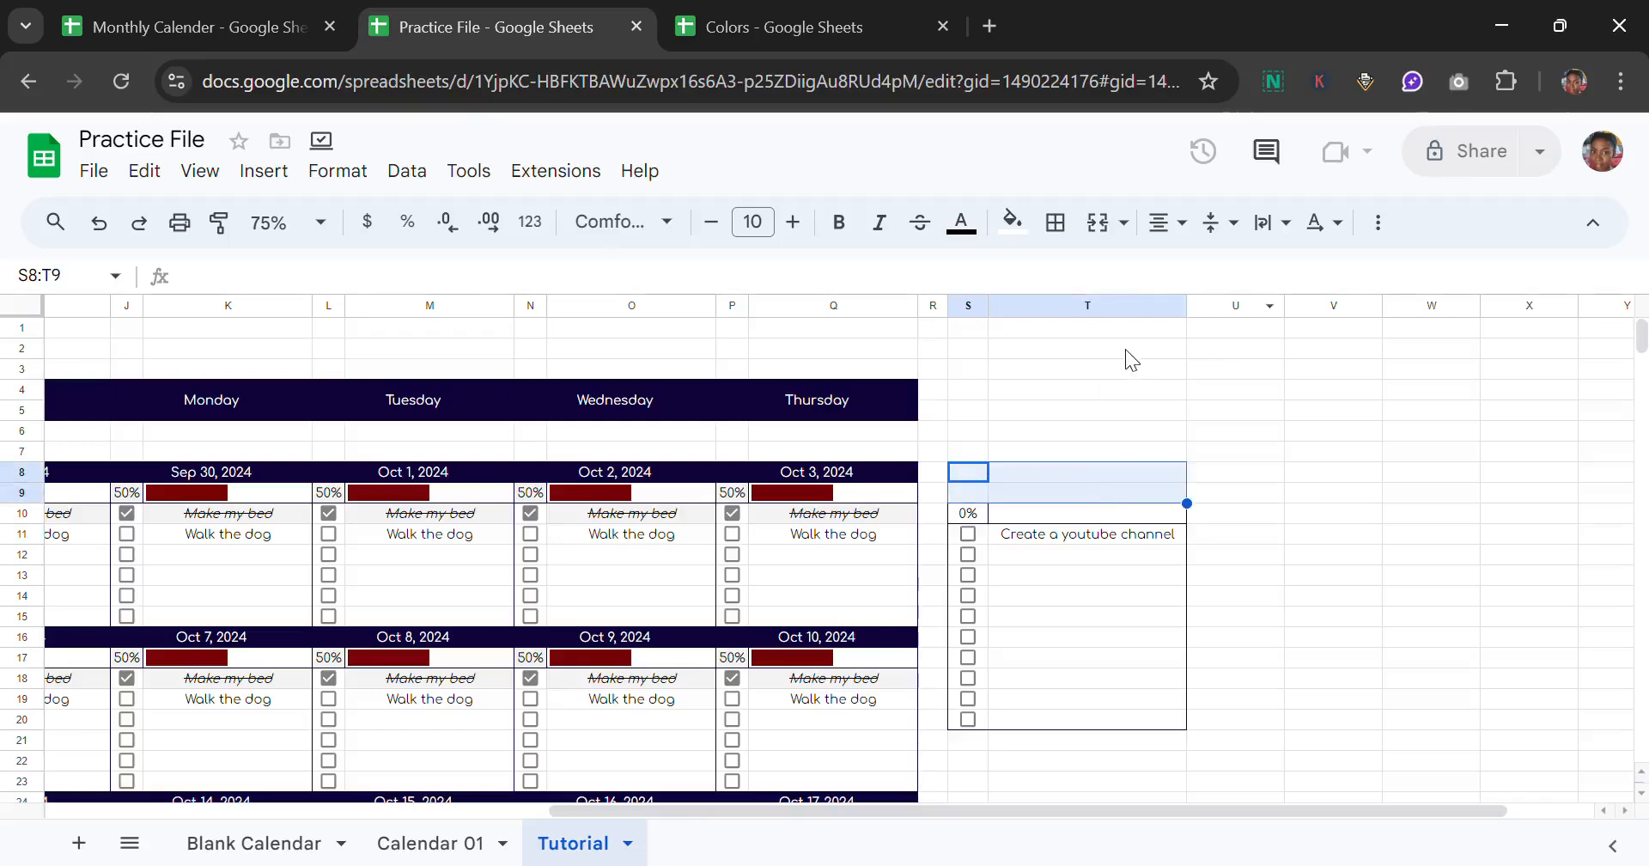
pyautogui.click(1114, 225)
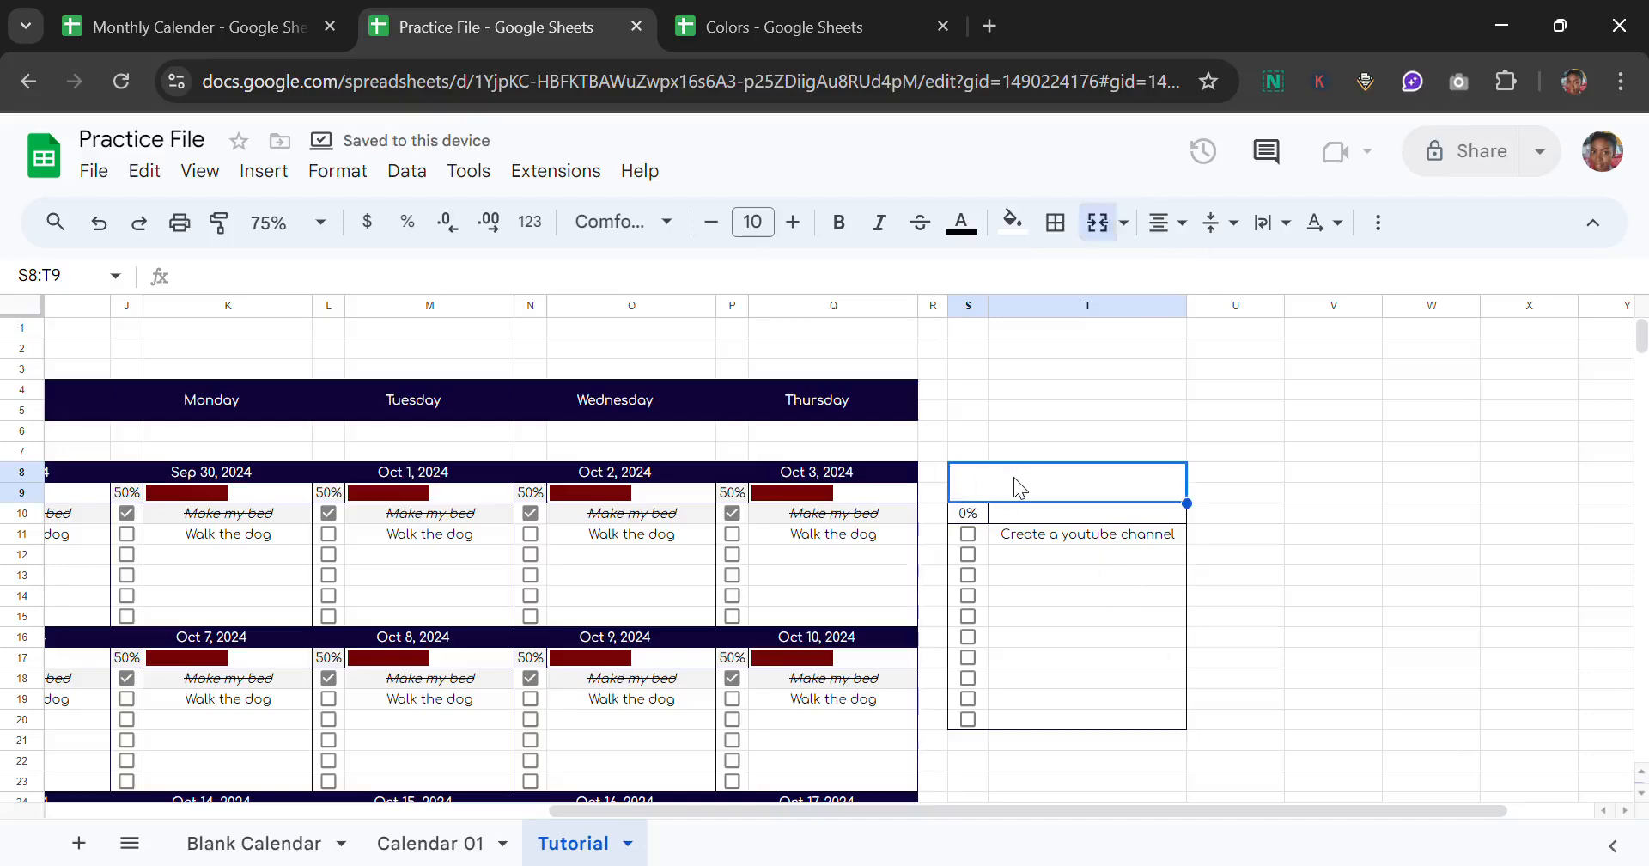
pyautogui.write('=')
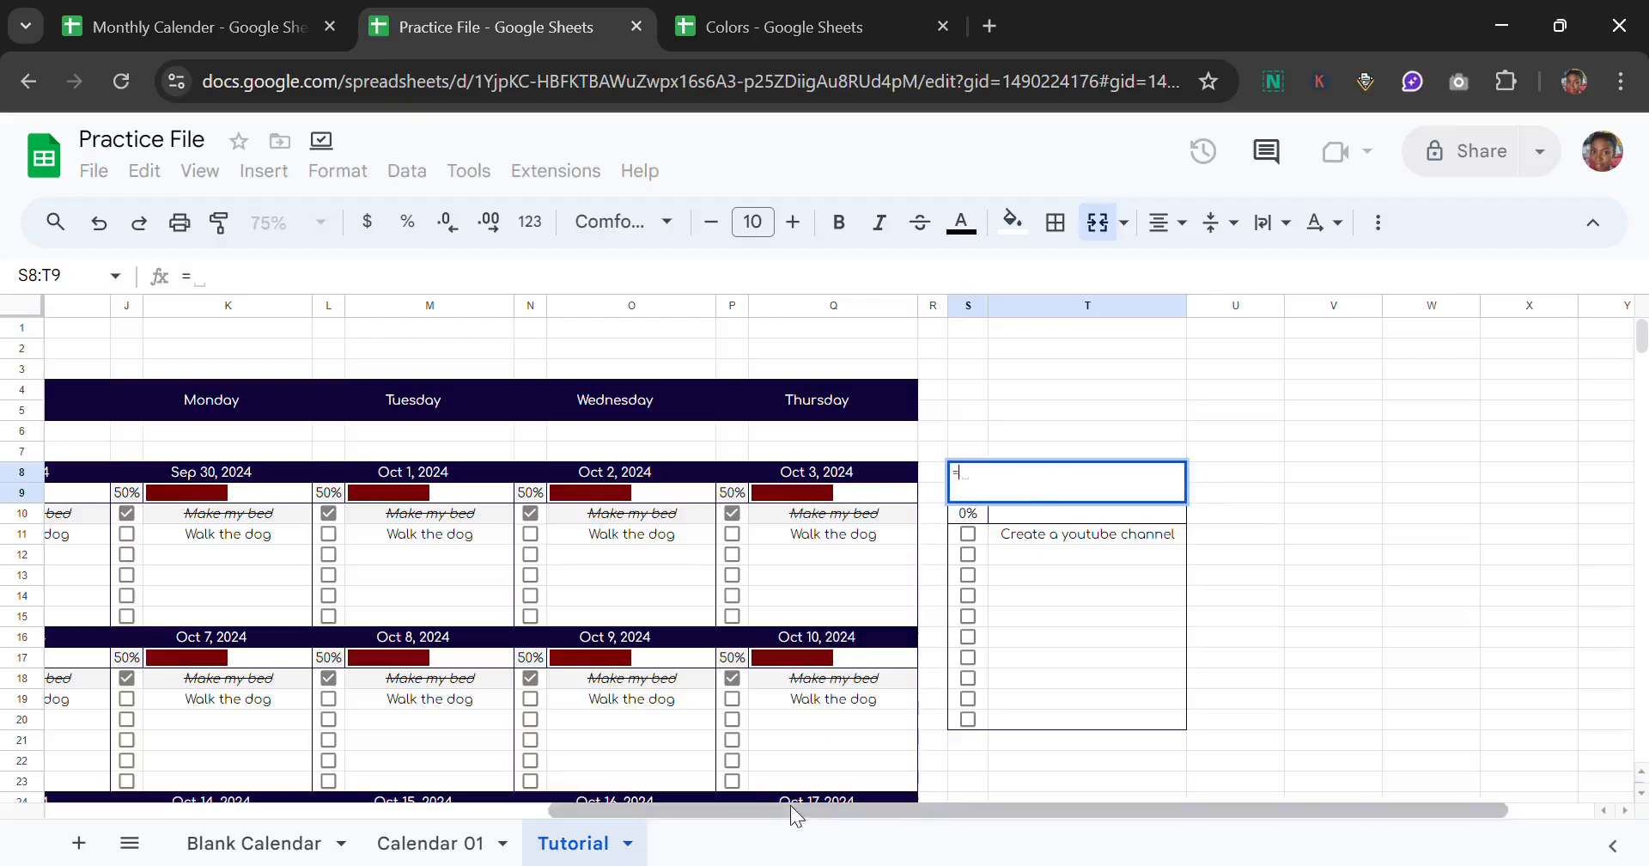
pyautogui.moveTo(796, 810); pyautogui.dragTo(330, 812)
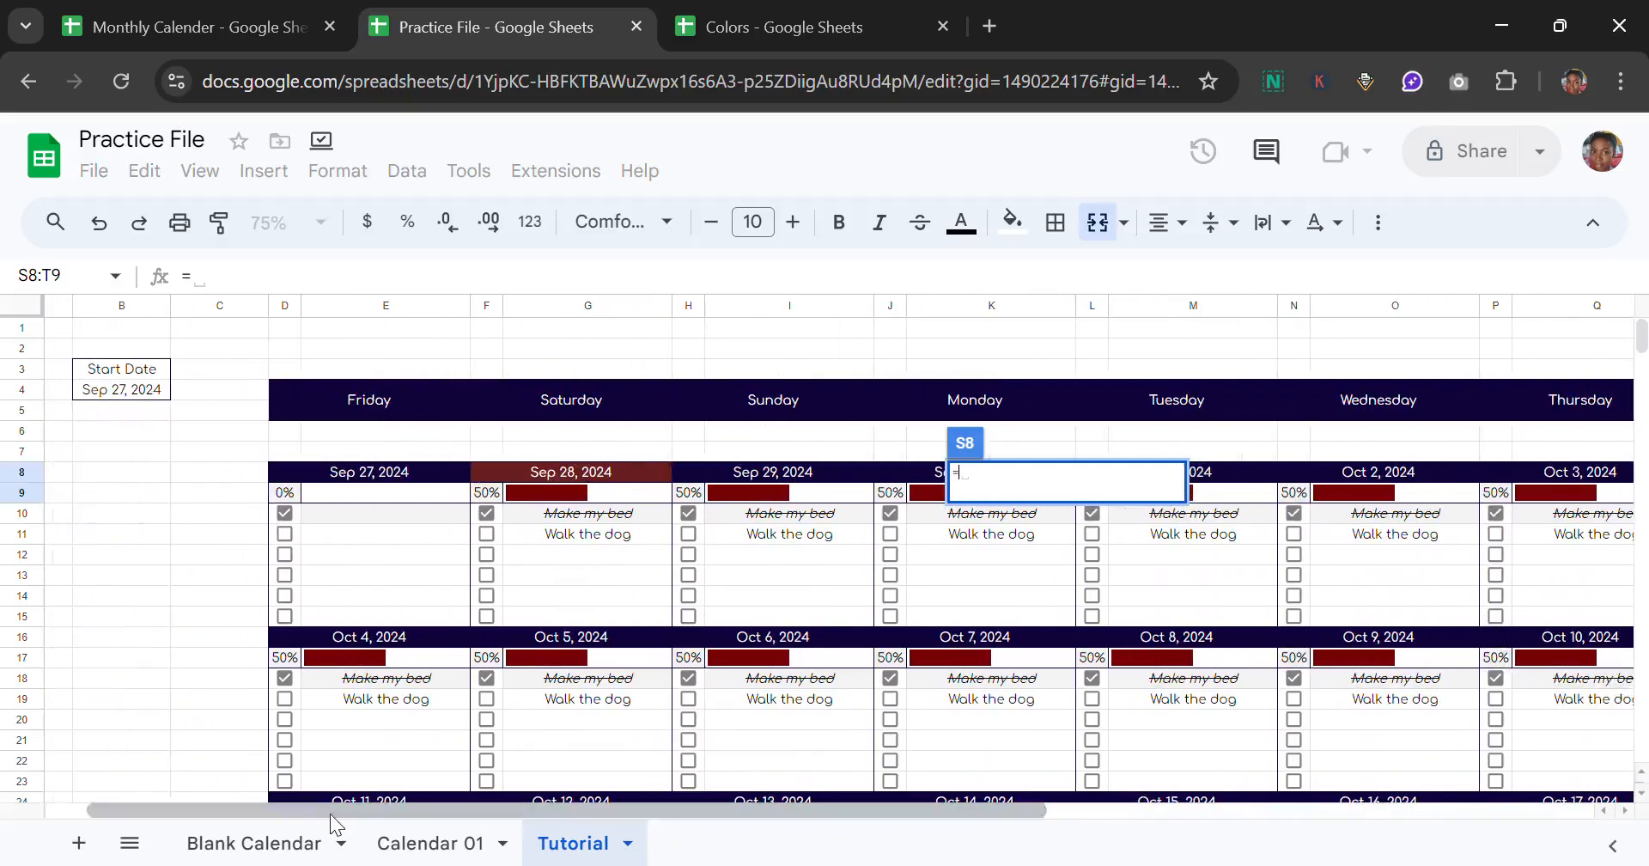
pyautogui.click(374, 475)
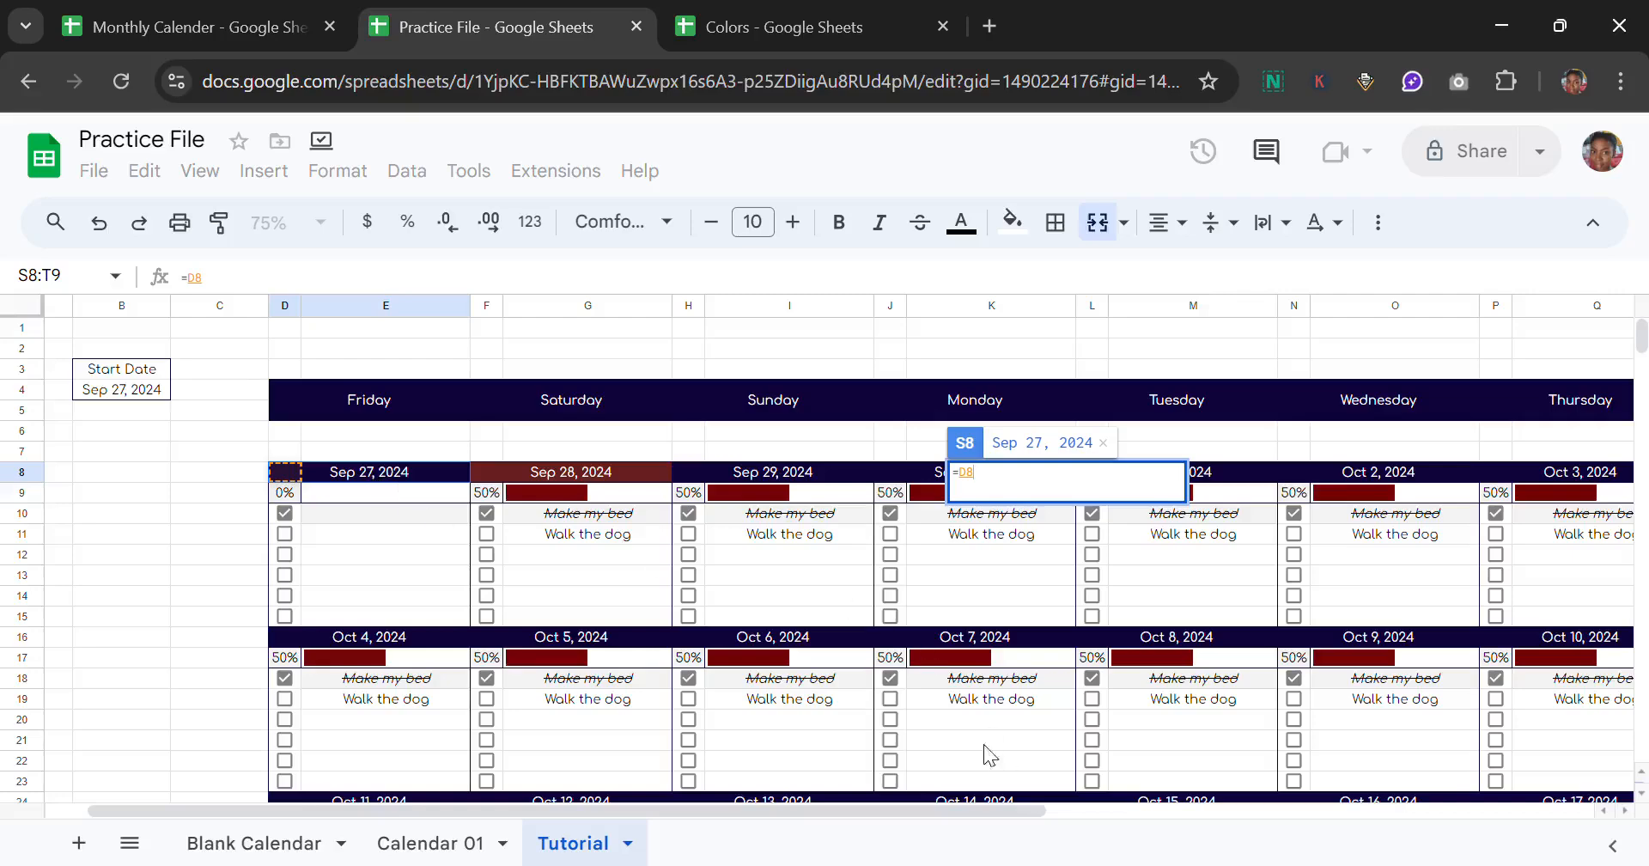
pyautogui.press('Return')
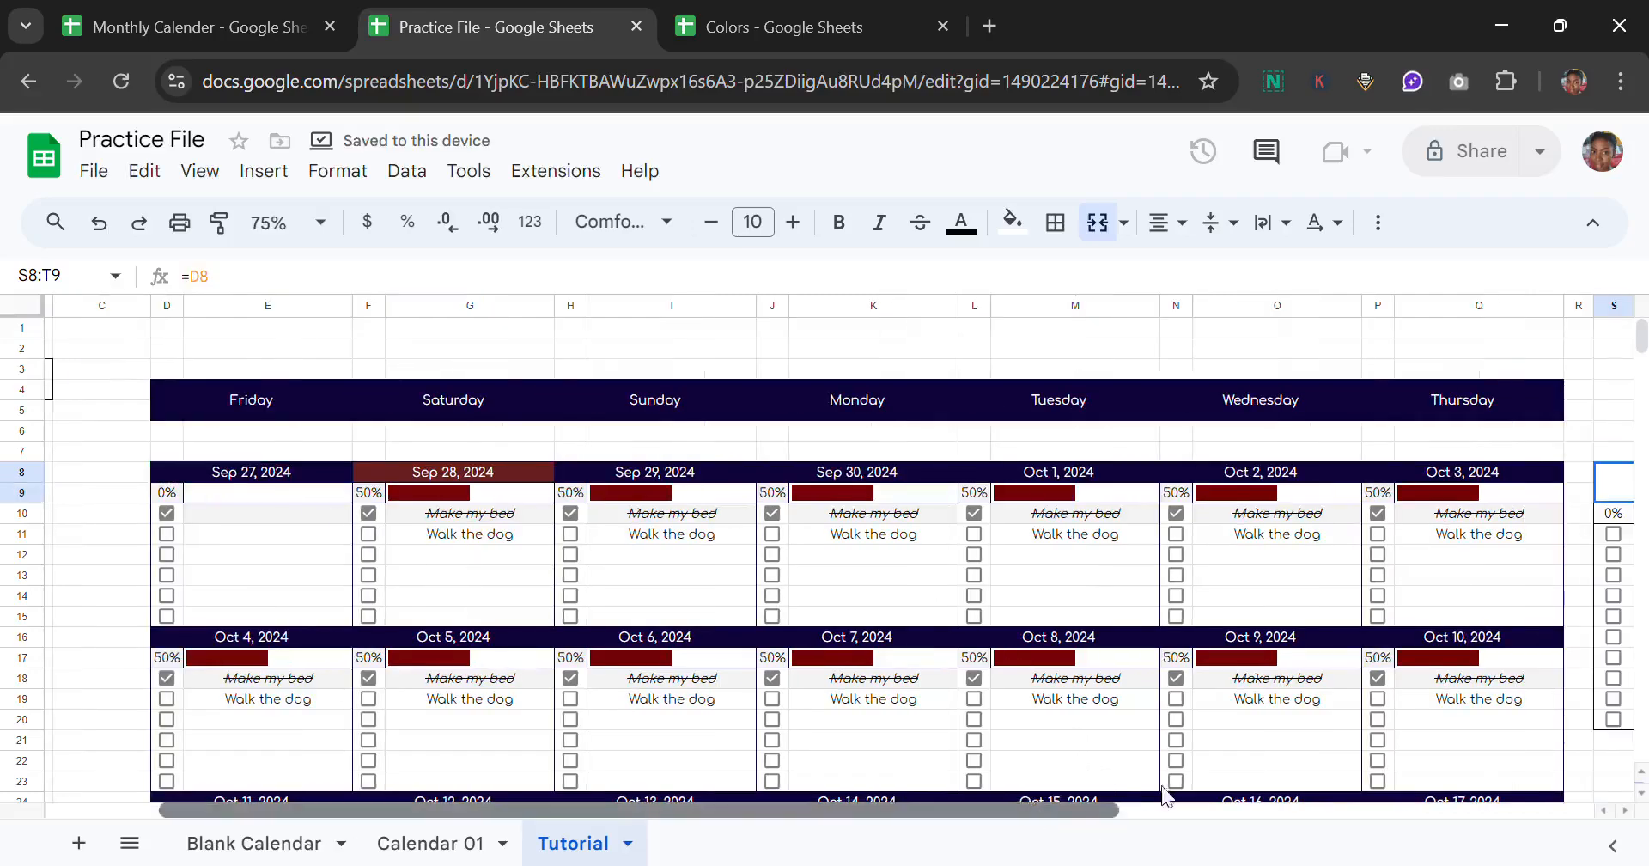
# Step: Begin a custom date format for the merged S8:T9 title, replacing the Day element with the text "Goals For The Month of"
pyautogui.moveTo(1162, 809); pyautogui.dragTo(1334, 776)
pyautogui.hscroll(3, 1334, 776)
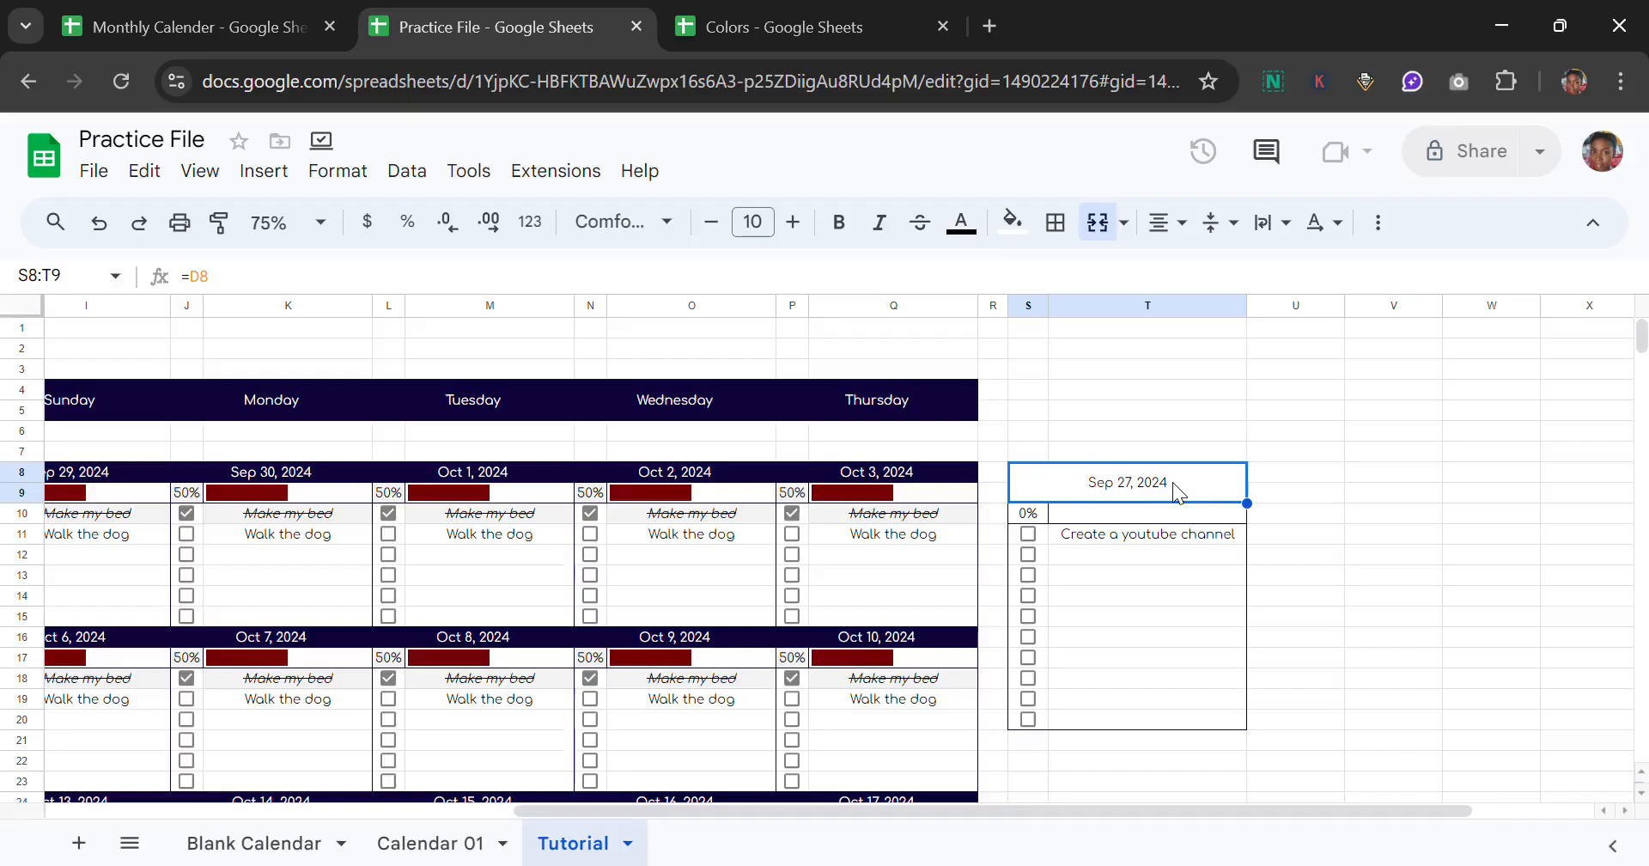
pyautogui.click(354, 181)
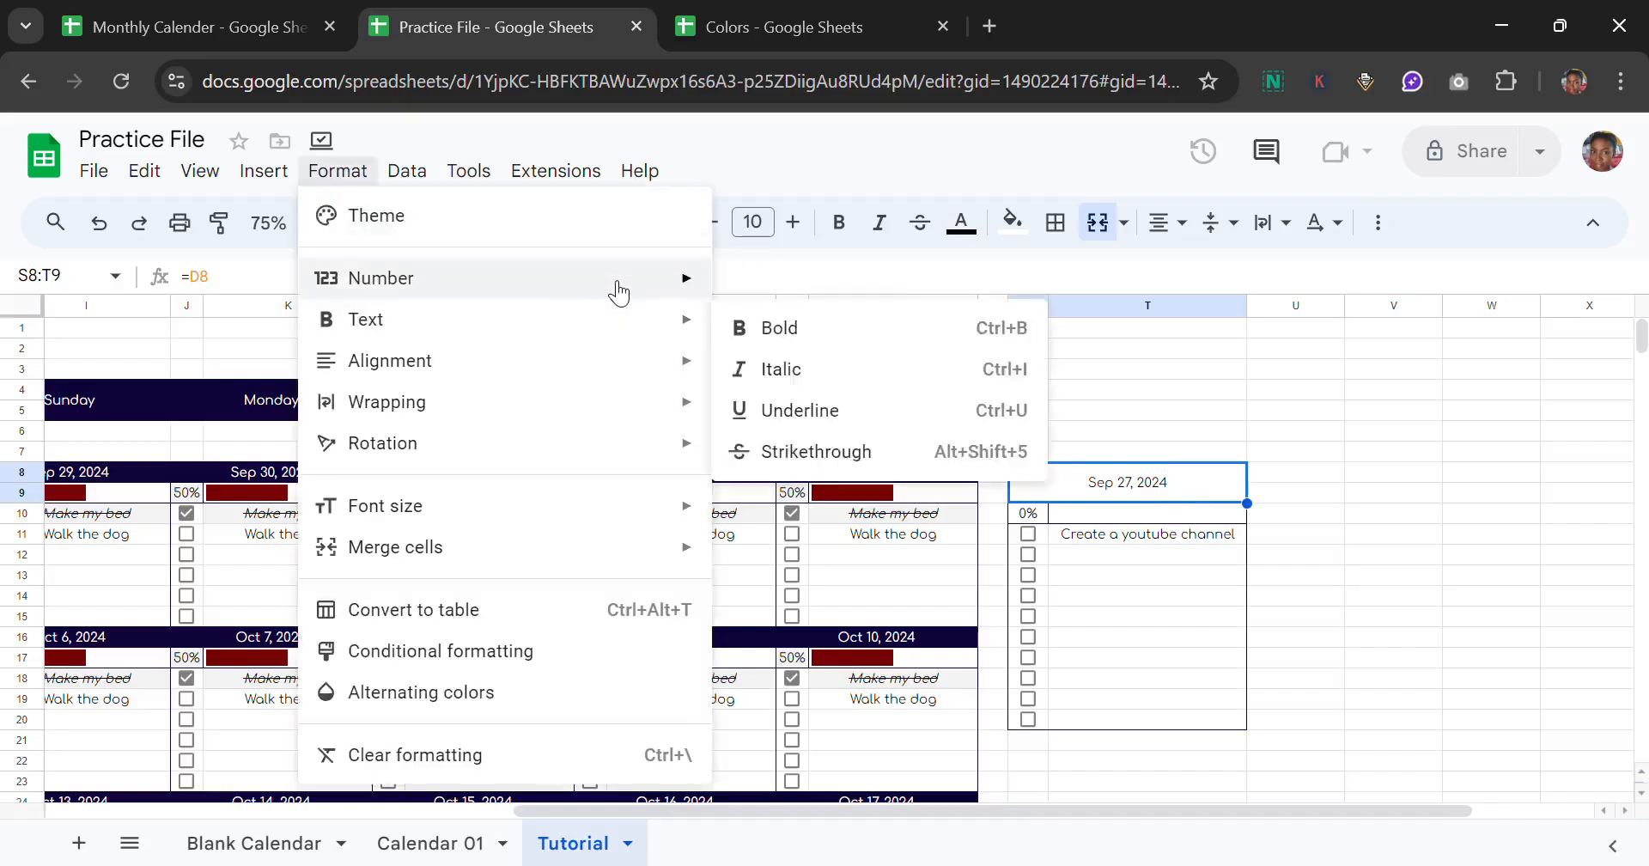
pyautogui.moveTo(615, 291)
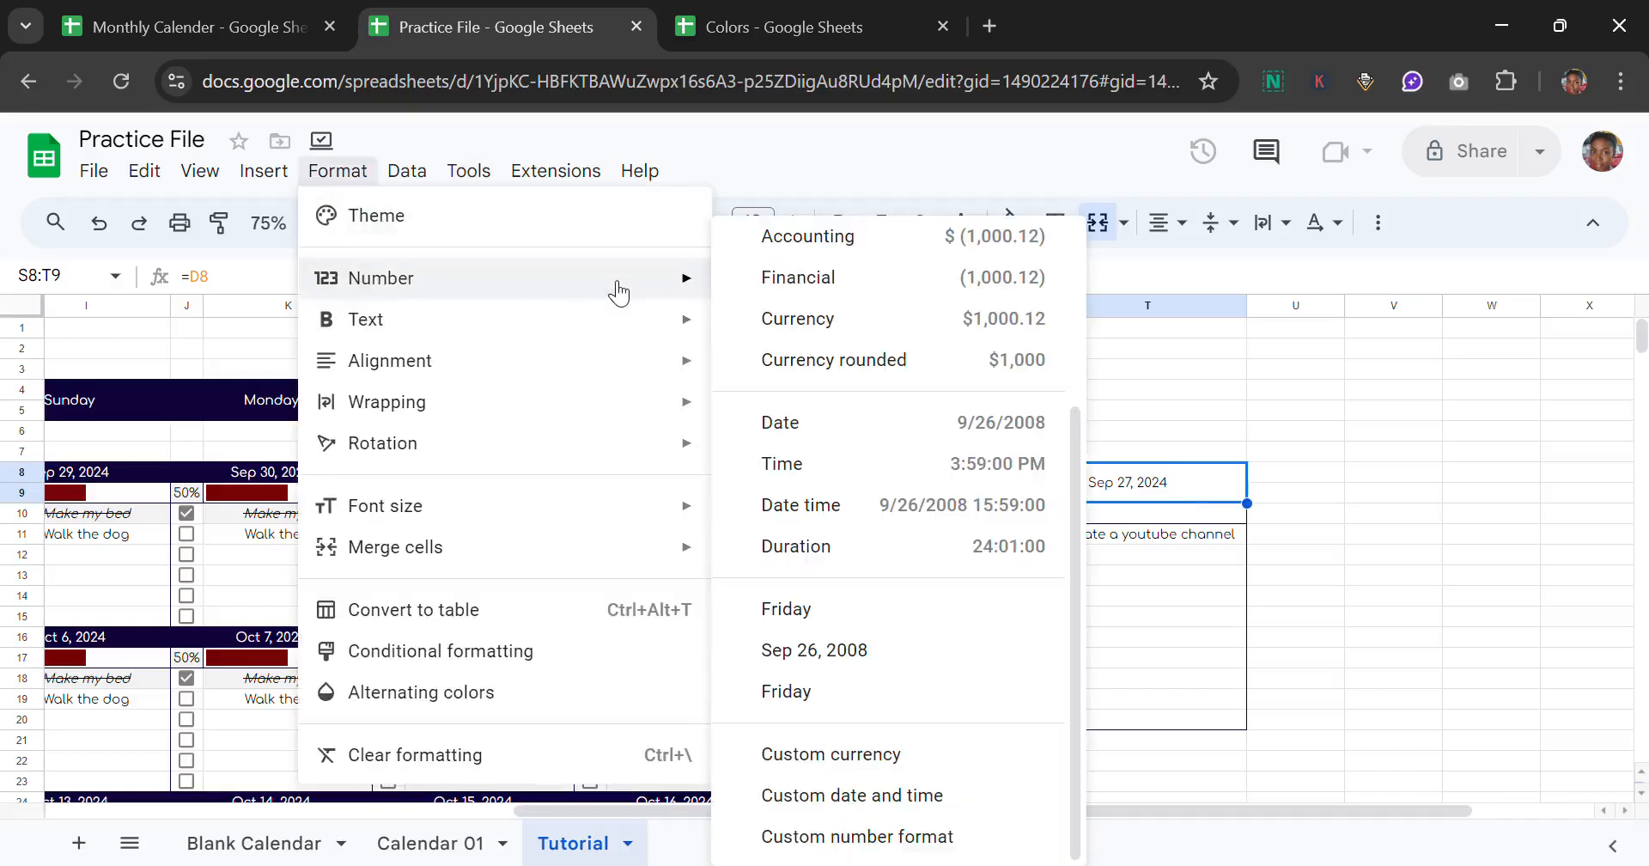
pyautogui.click(866, 806)
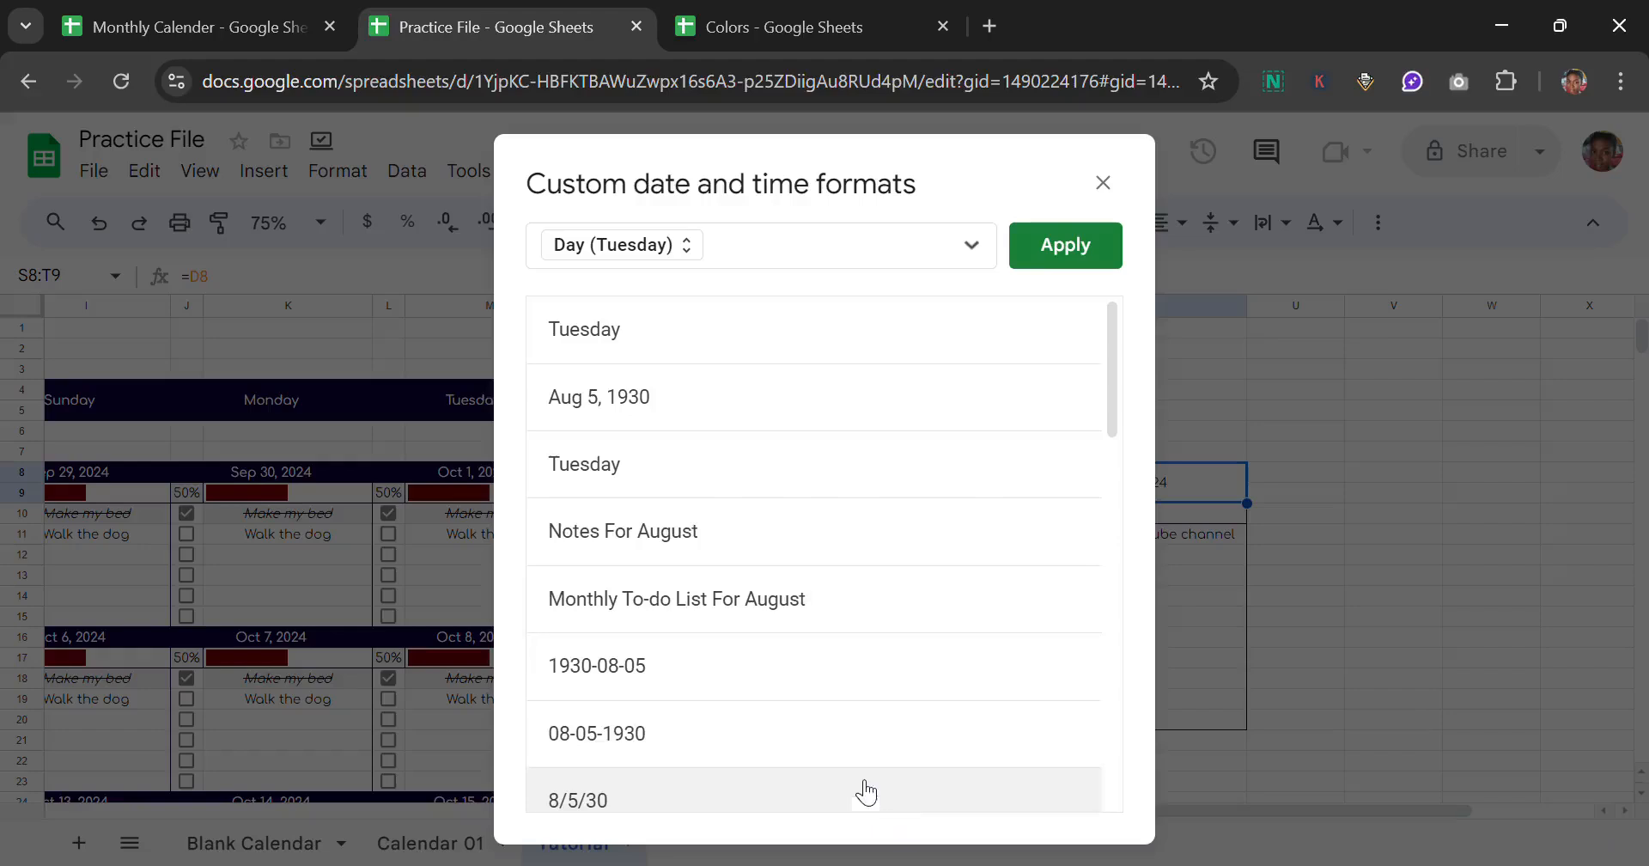
pyautogui.click(968, 248)
pyautogui.click(812, 247)
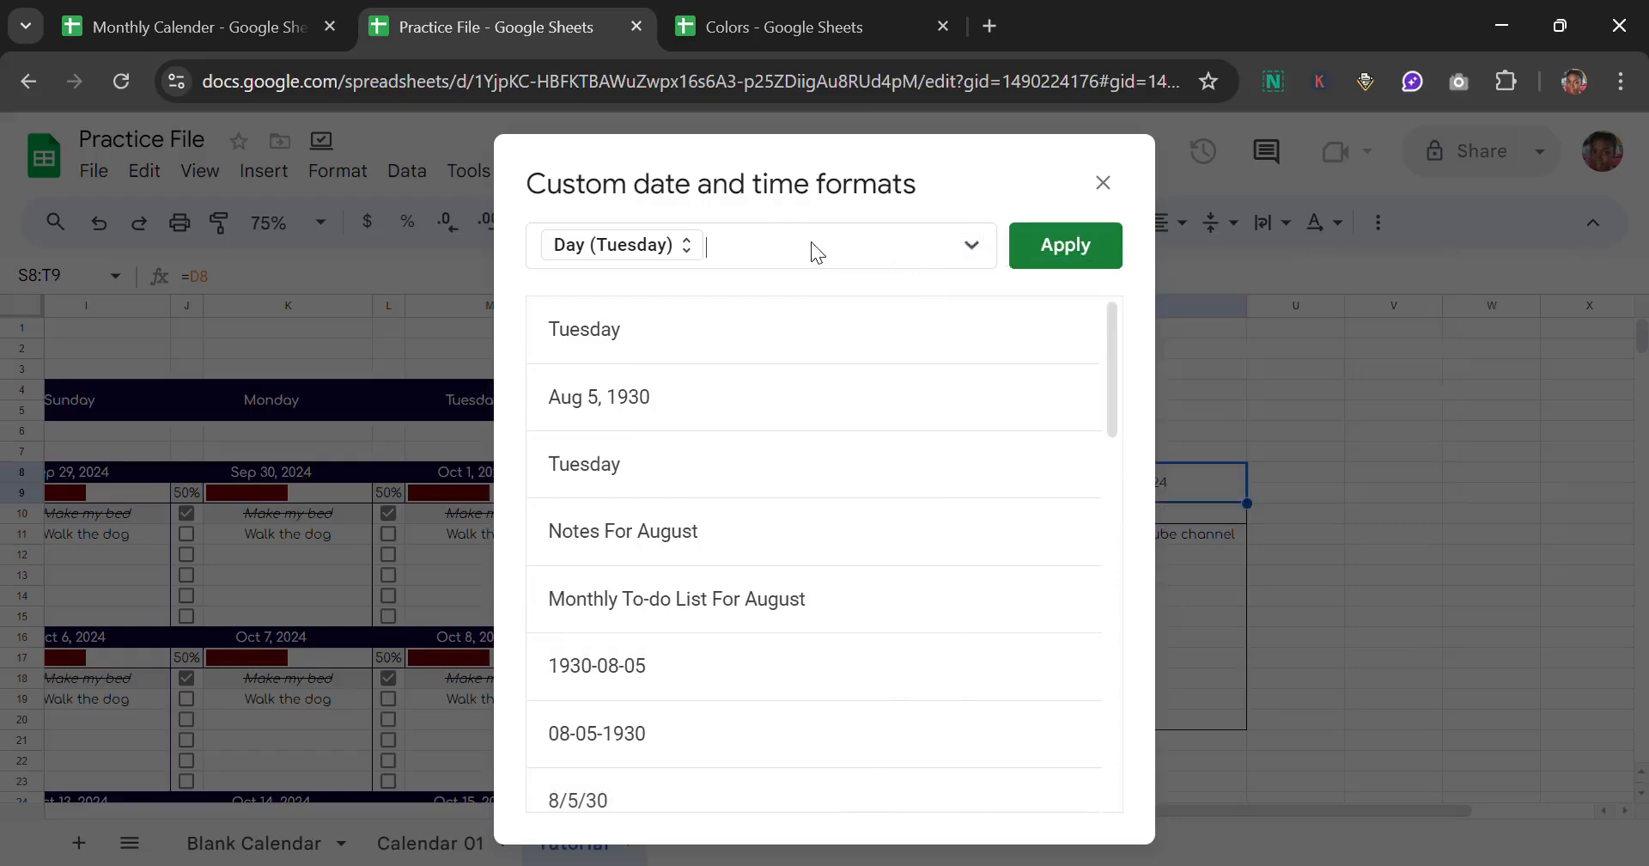
pyautogui.press('BackSpace')
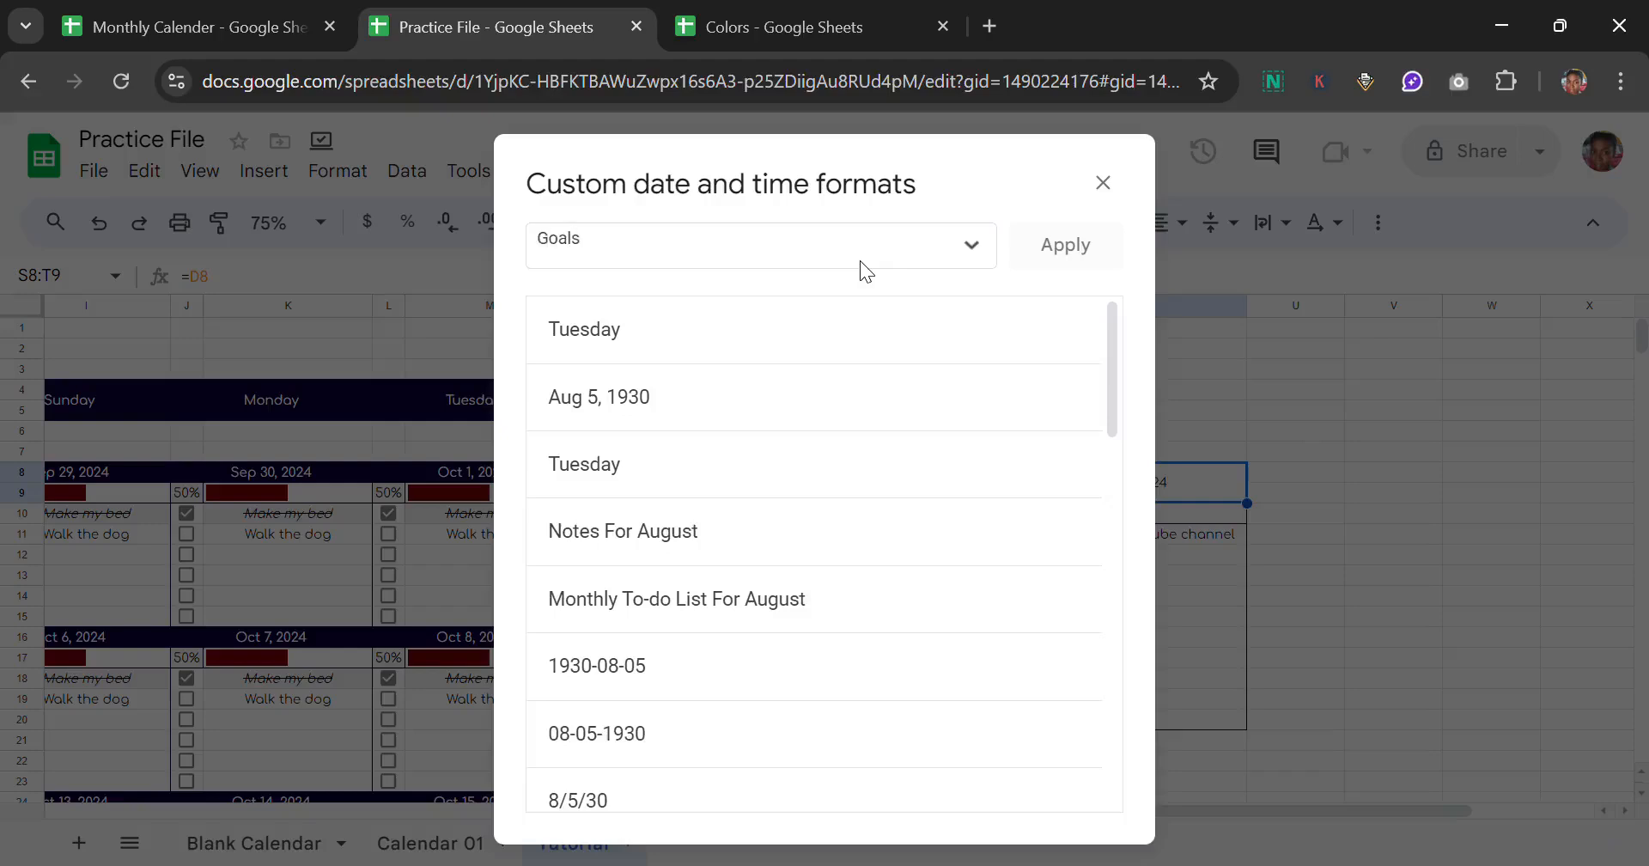
pyautogui.write('Goals For The Month of')
# Step: Add a Month element shown as full name (August) after the title text and apply the custom date format
pyautogui.click(972, 246)
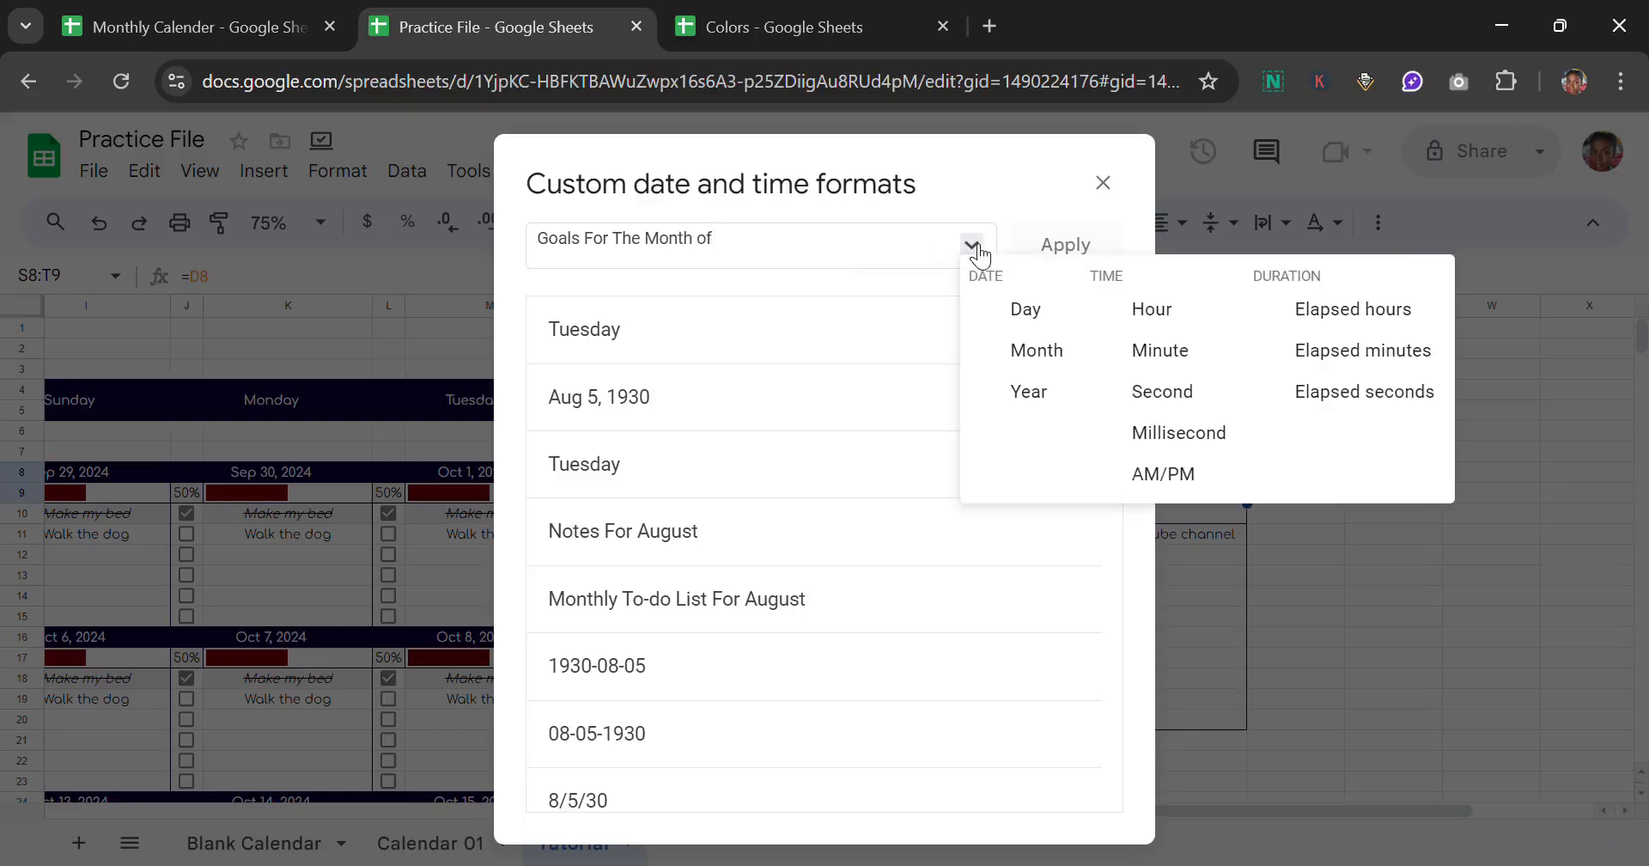
pyautogui.click(1046, 356)
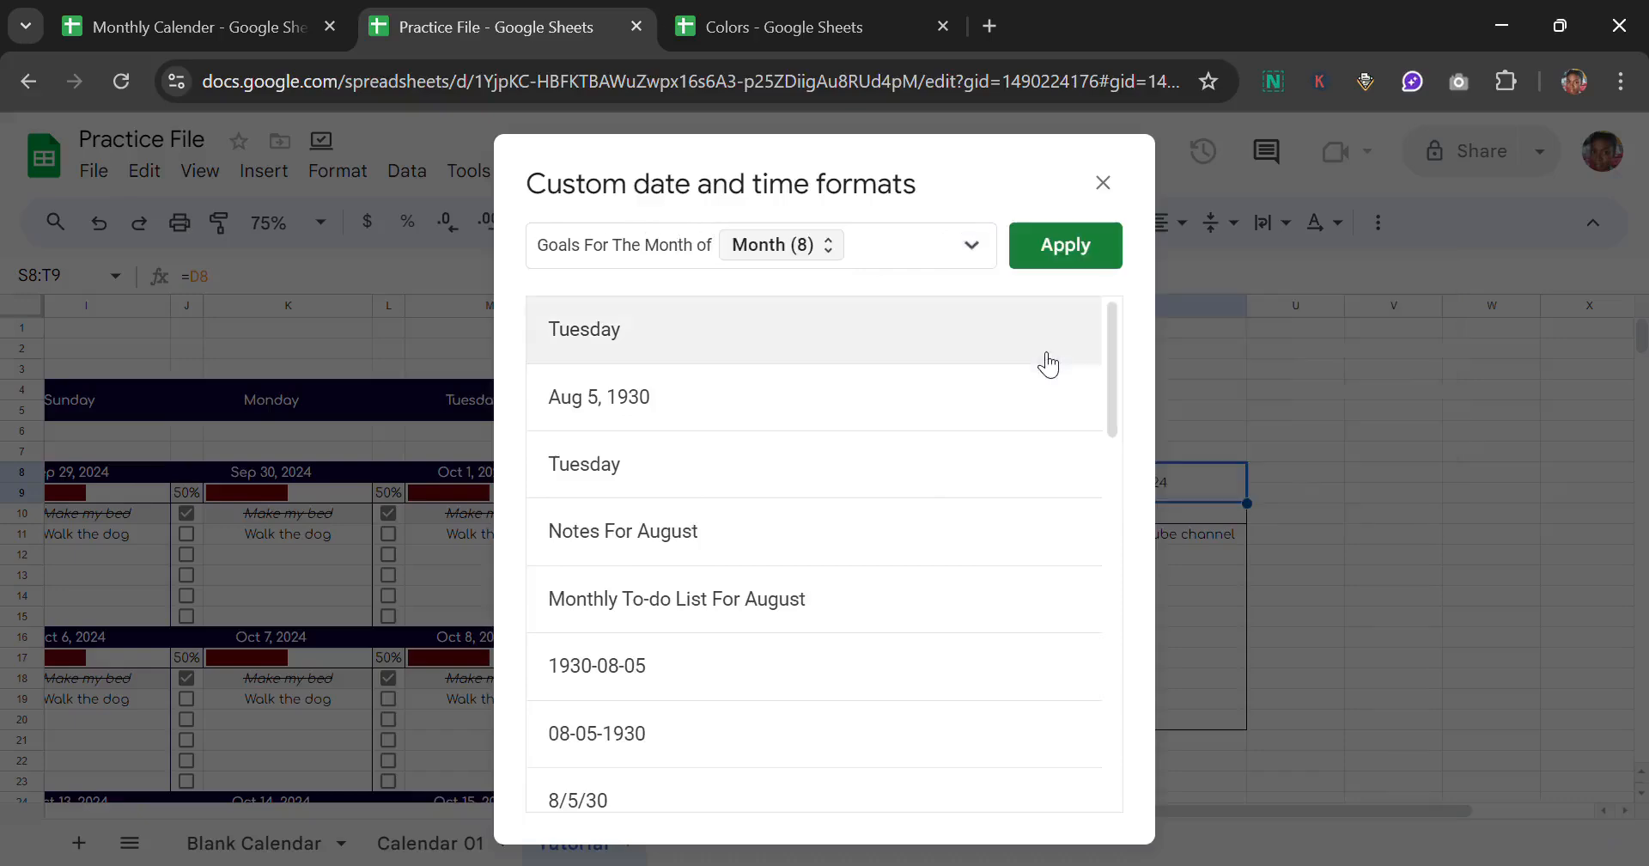
pyautogui.click(836, 256)
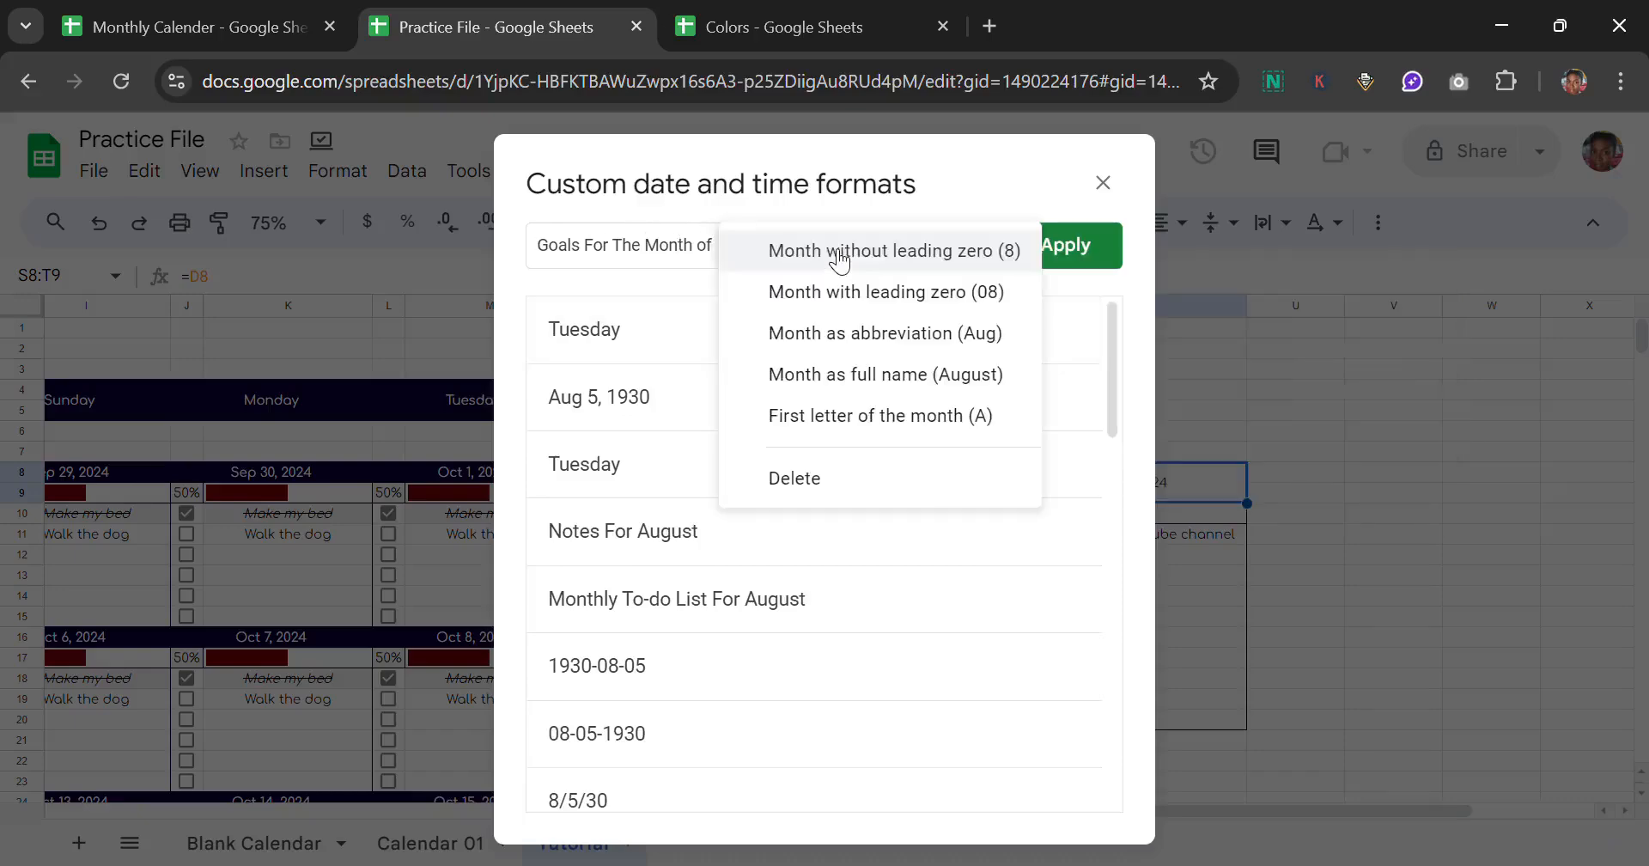
pyautogui.click(874, 383)
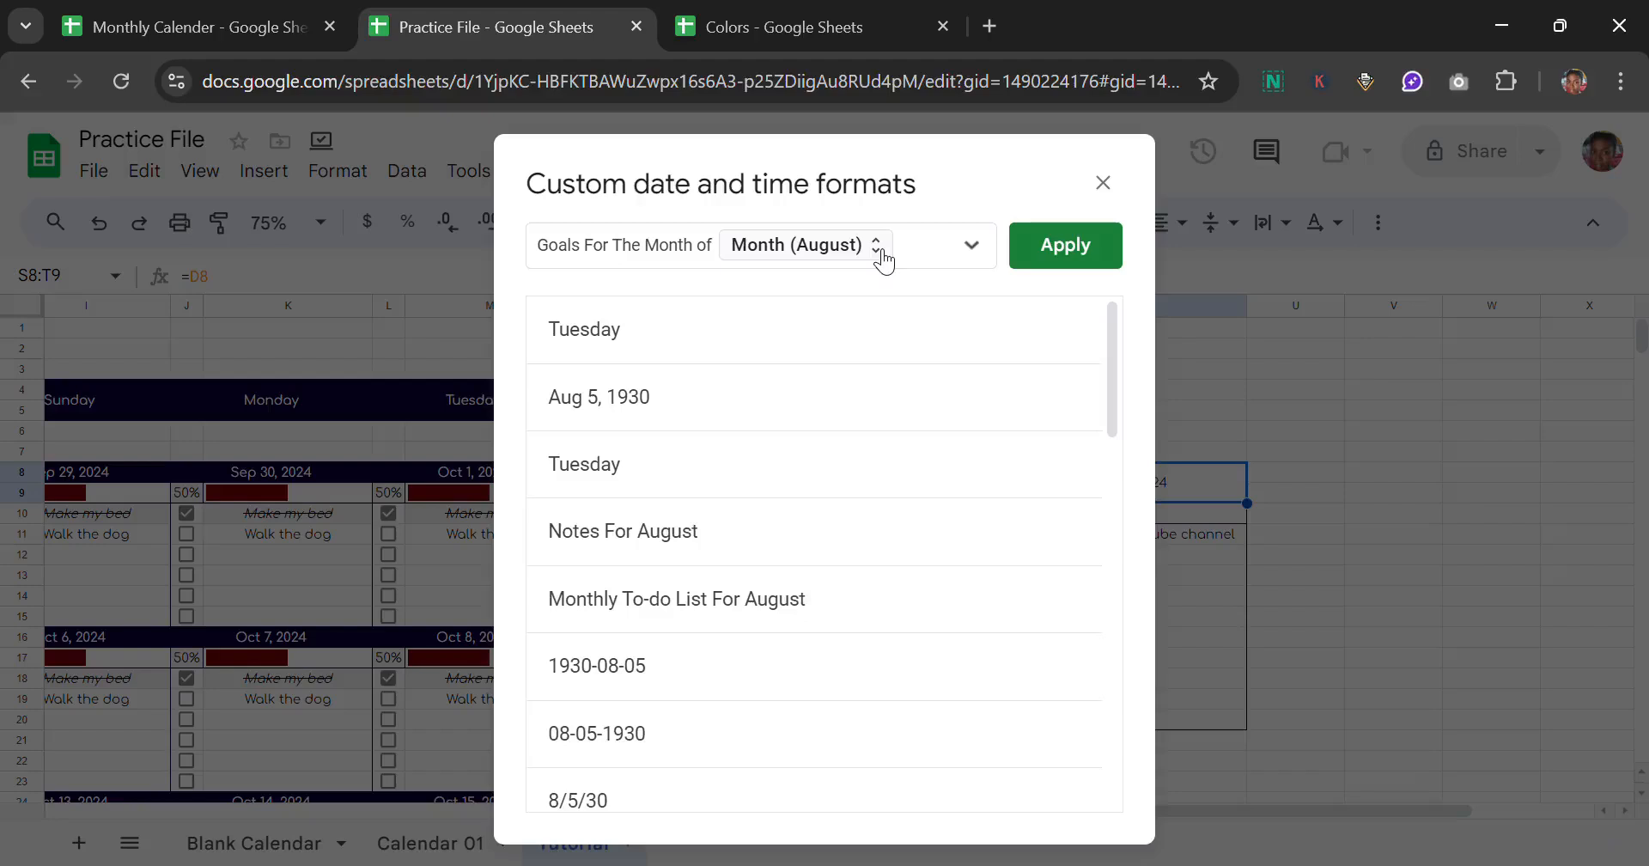
pyautogui.click(1059, 251)
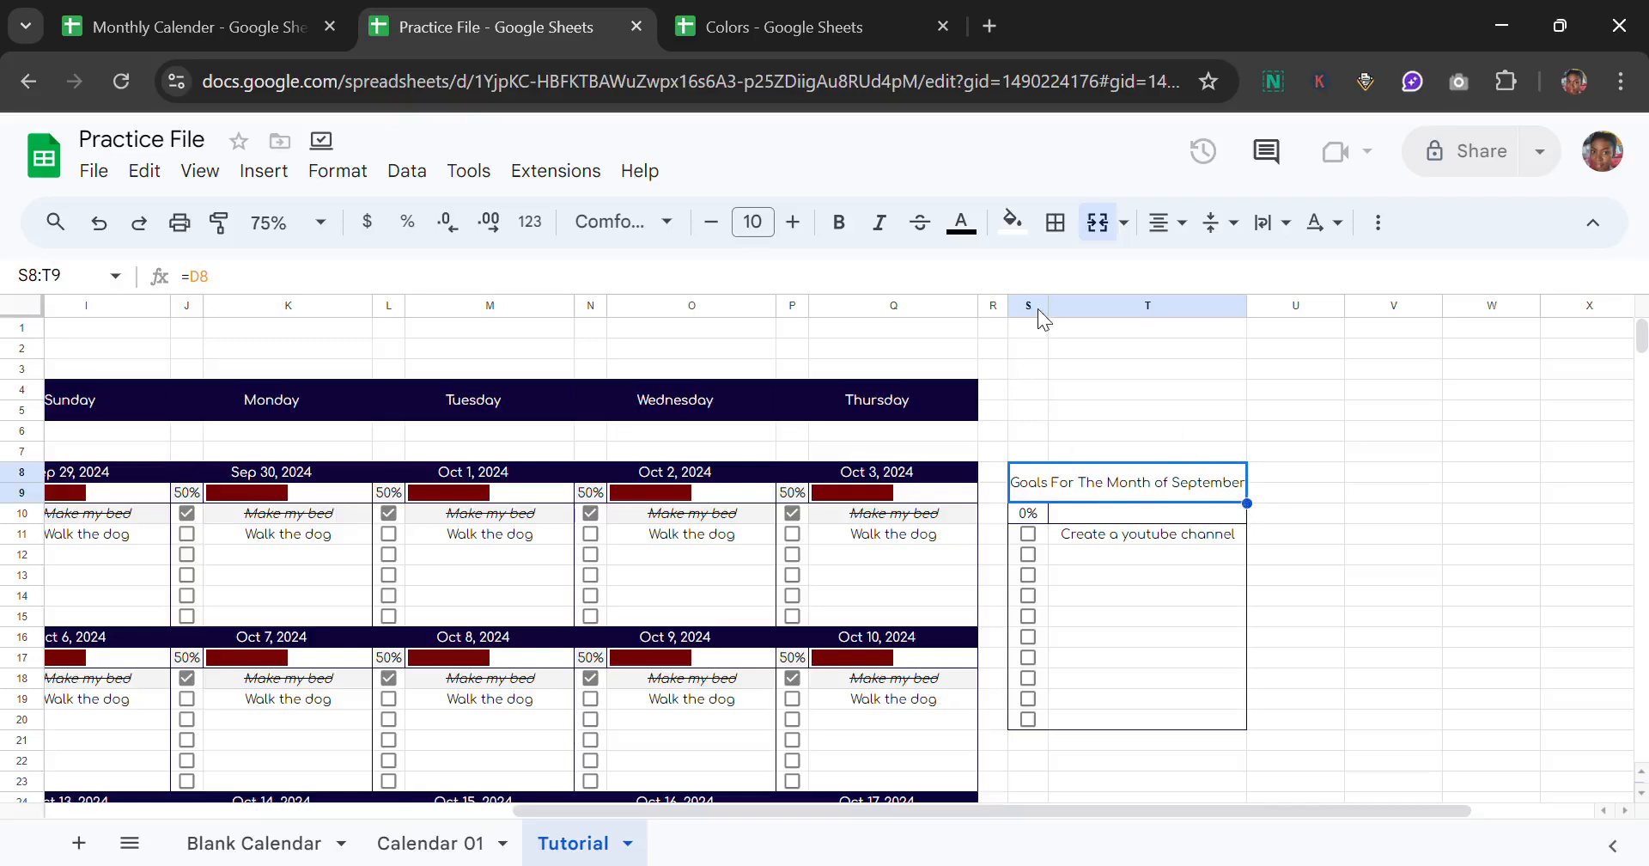
# Step: Reduce the font size of the goals title in S8:T9 to 8
pyautogui.click(711, 225)
pyautogui.click(711, 225)
pyautogui.click(711, 225)
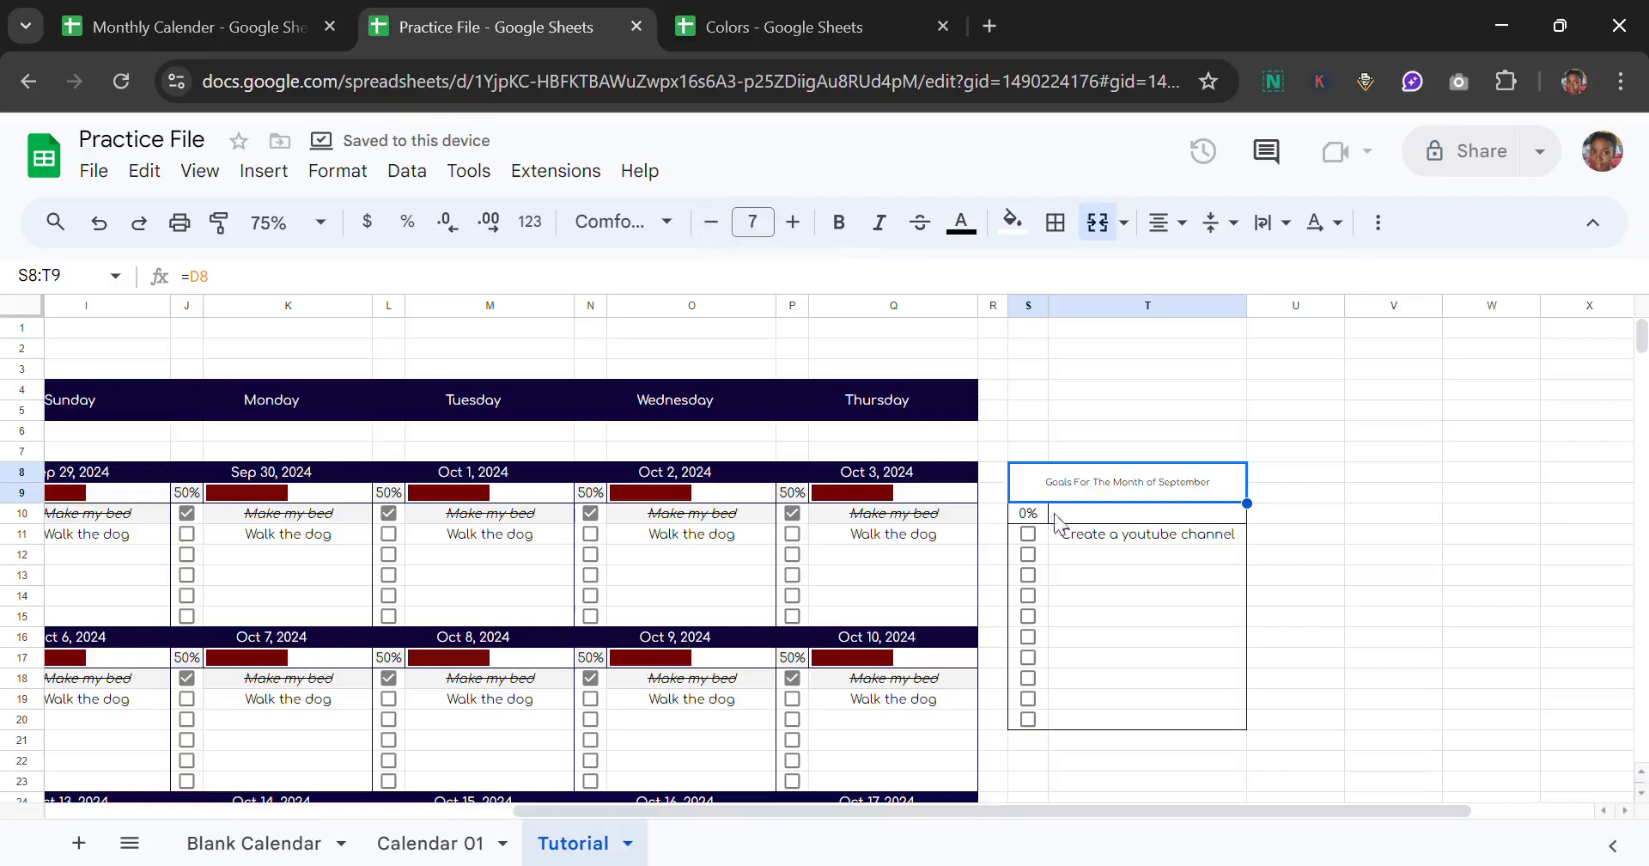
pyautogui.click(809, 223)
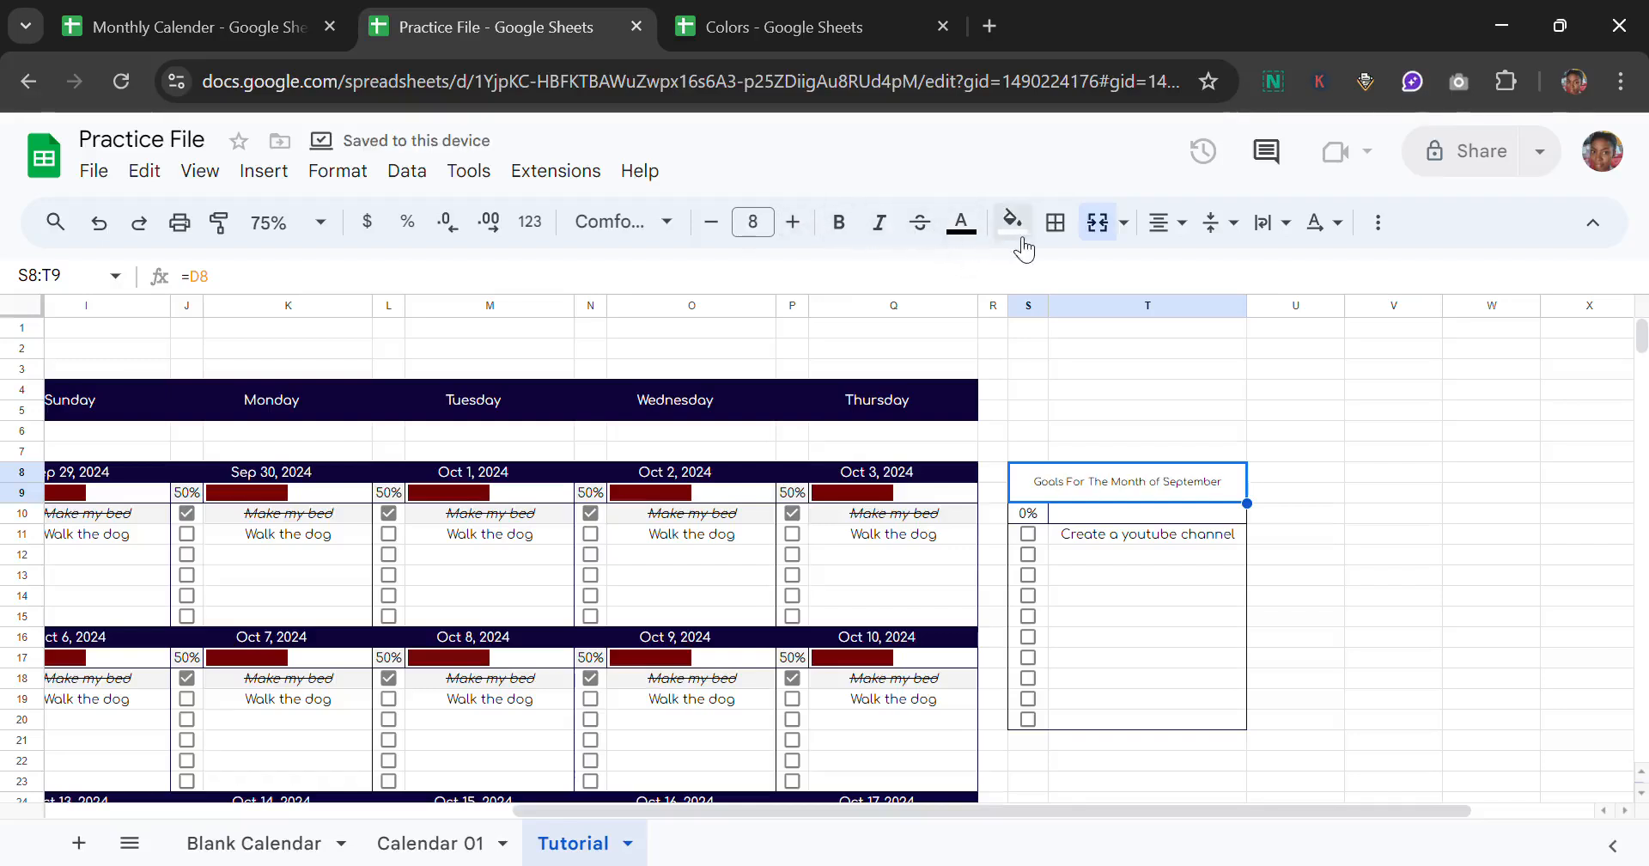
# Step: Give the goals title white text and the custom dark navy fill used by the calendar headers
pyautogui.click(961, 222)
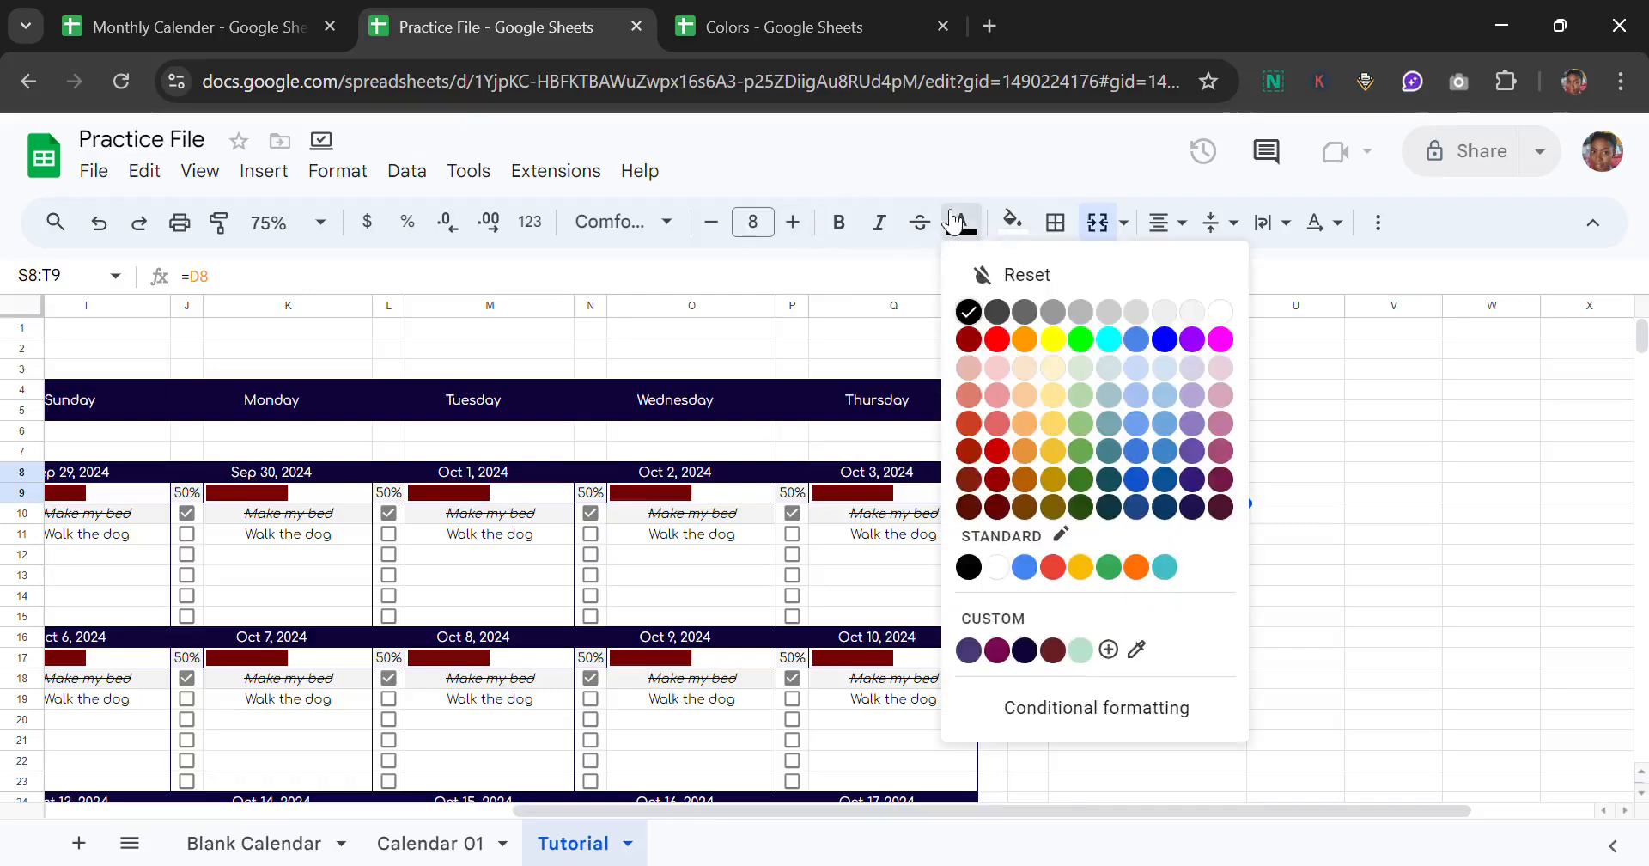
pyautogui.click(1221, 311)
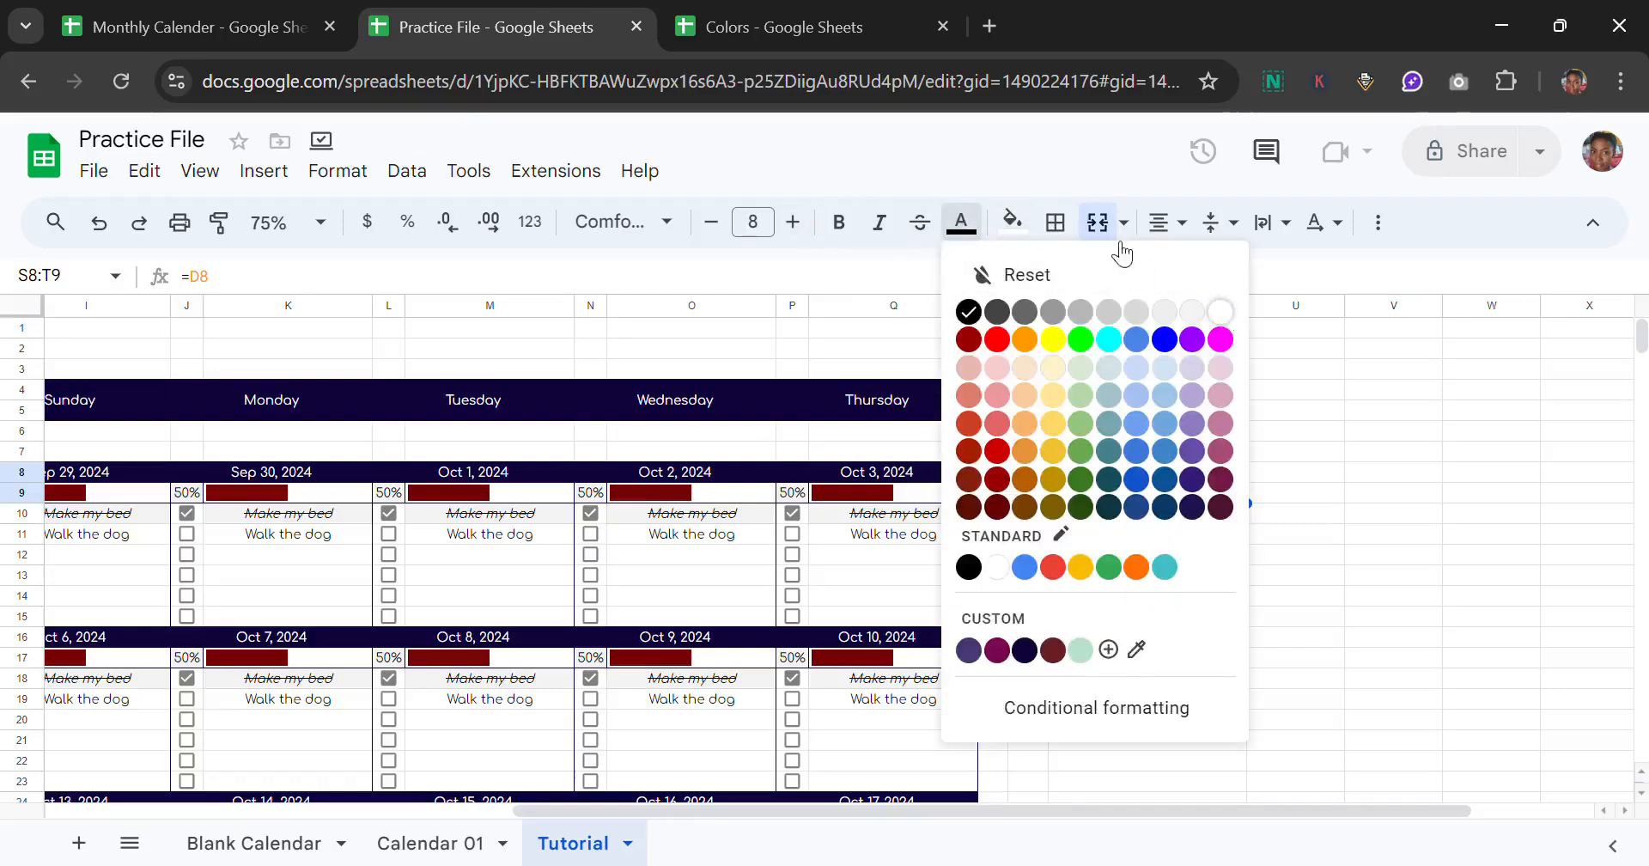
pyautogui.click(1014, 223)
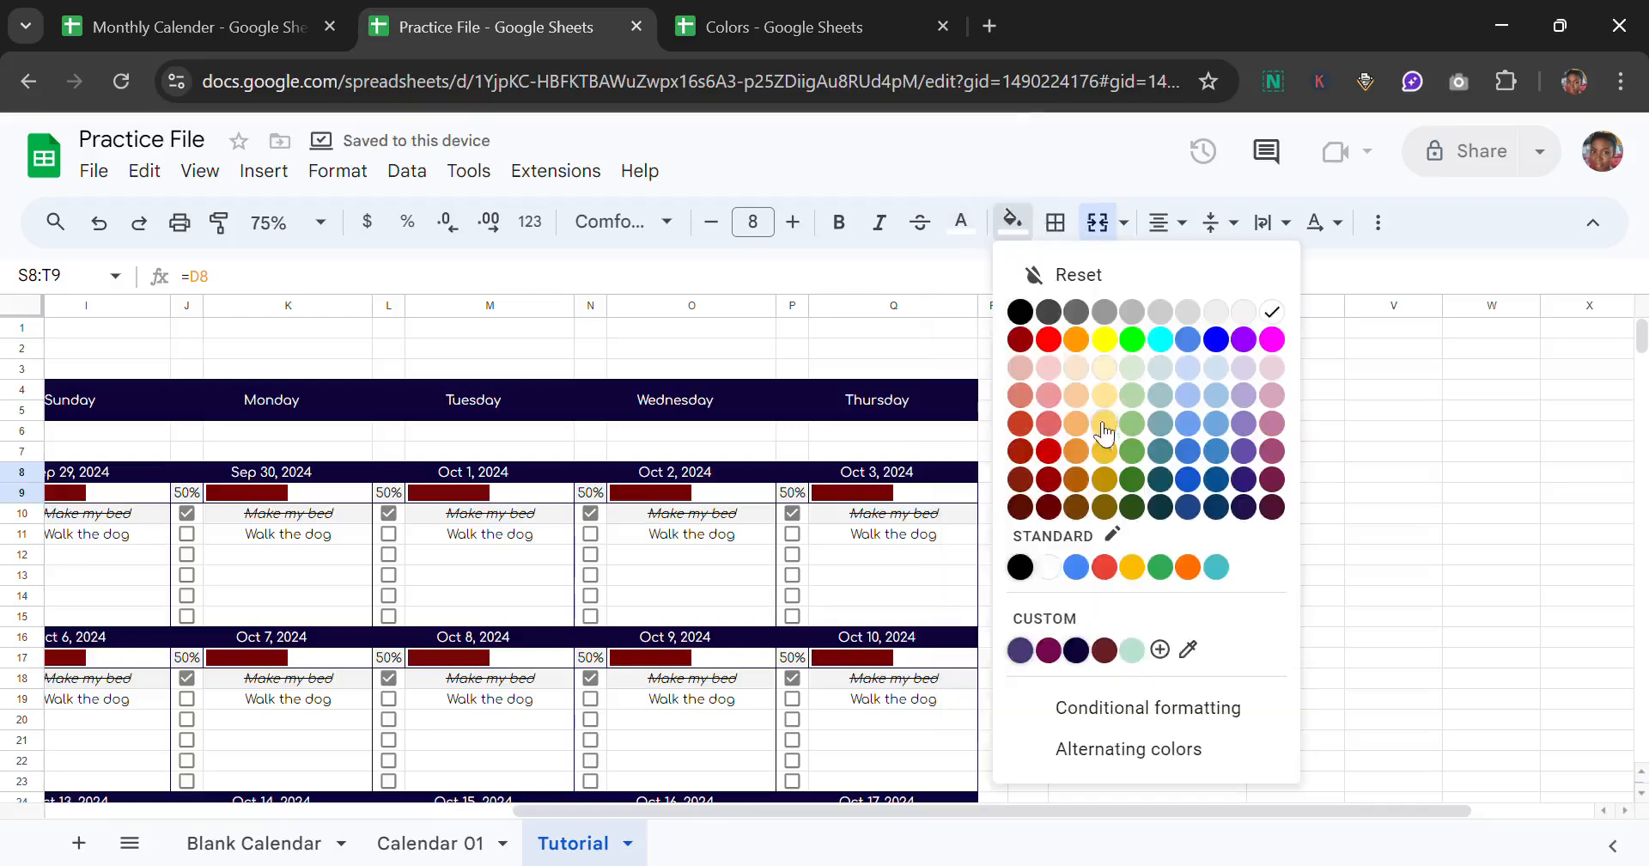
pyautogui.click(1077, 650)
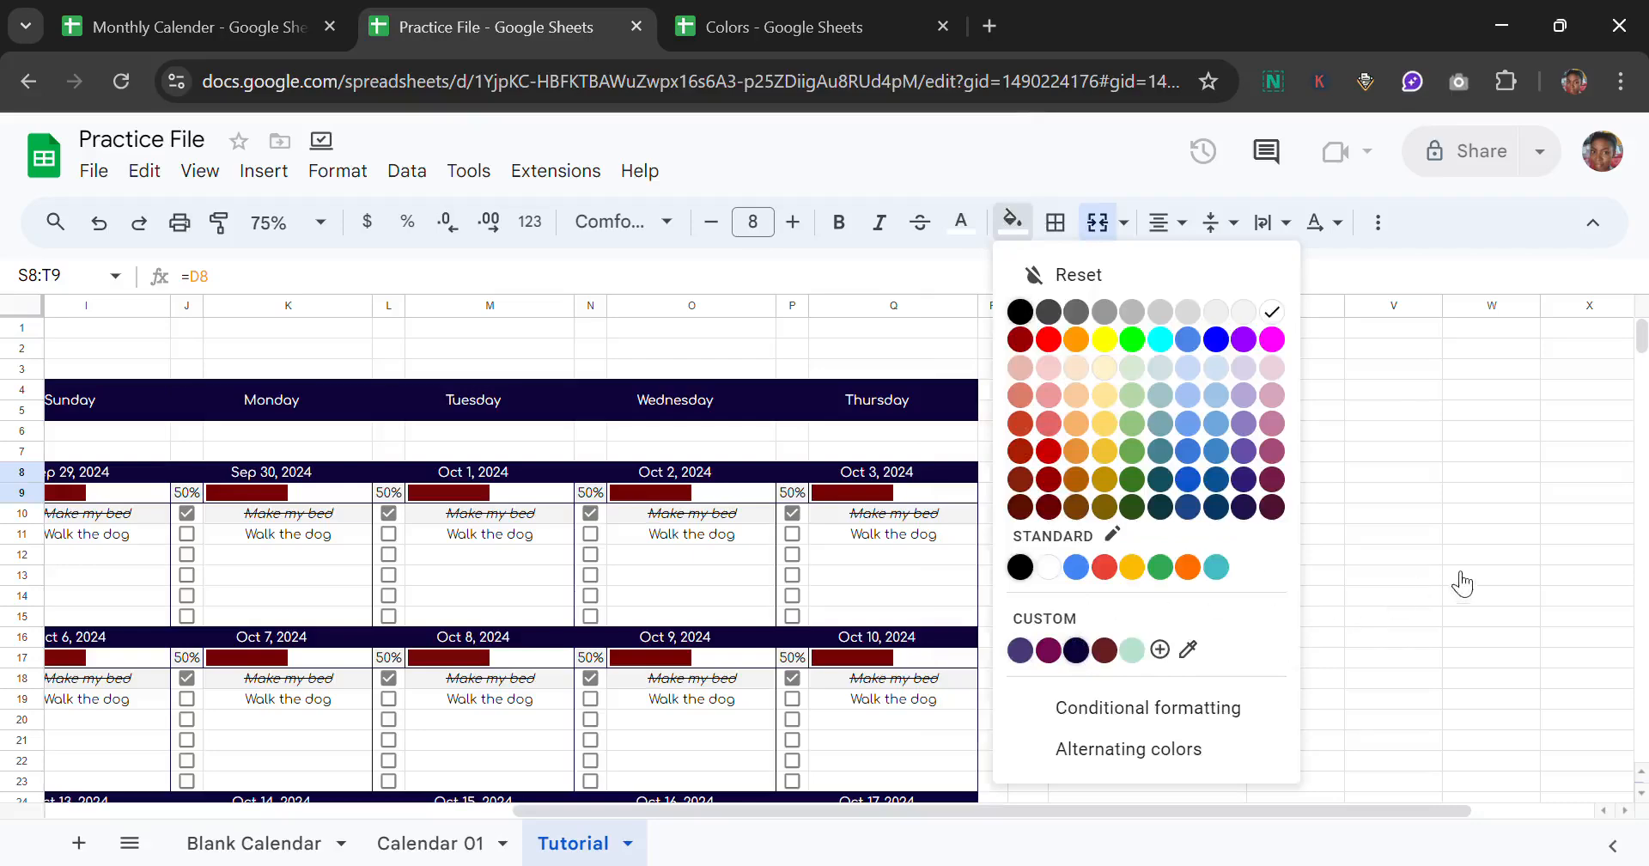
pyautogui.click(1337, 432)
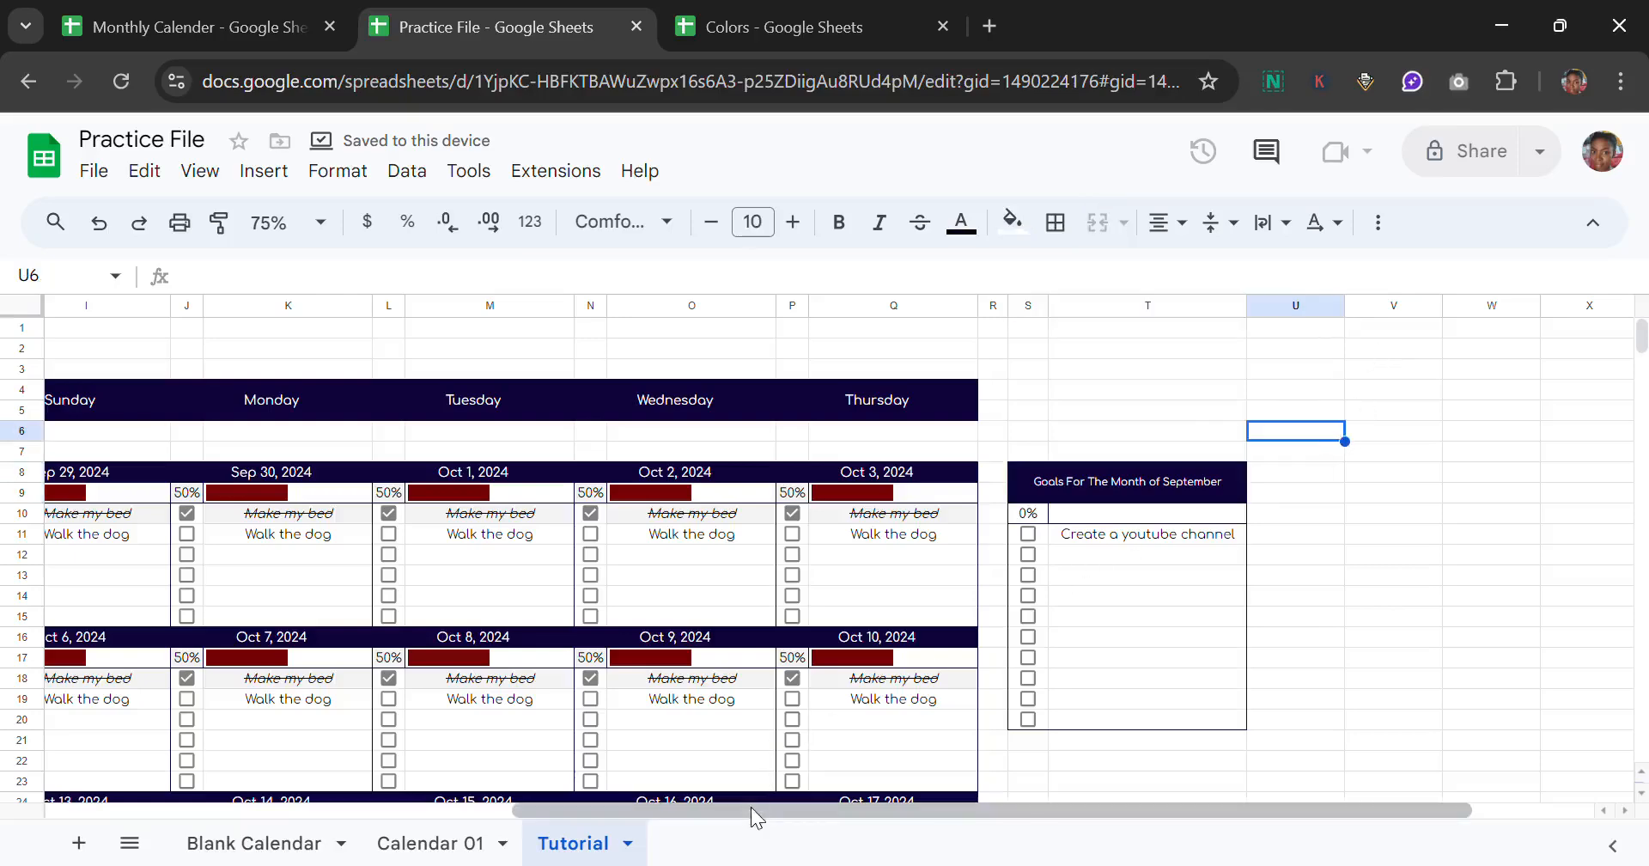
# Step: Set the Start Date in B4 to Oct 1, 2024 and check the month in the goals title
pyautogui.moveTo(751, 806); pyautogui.dragTo(249, 806)
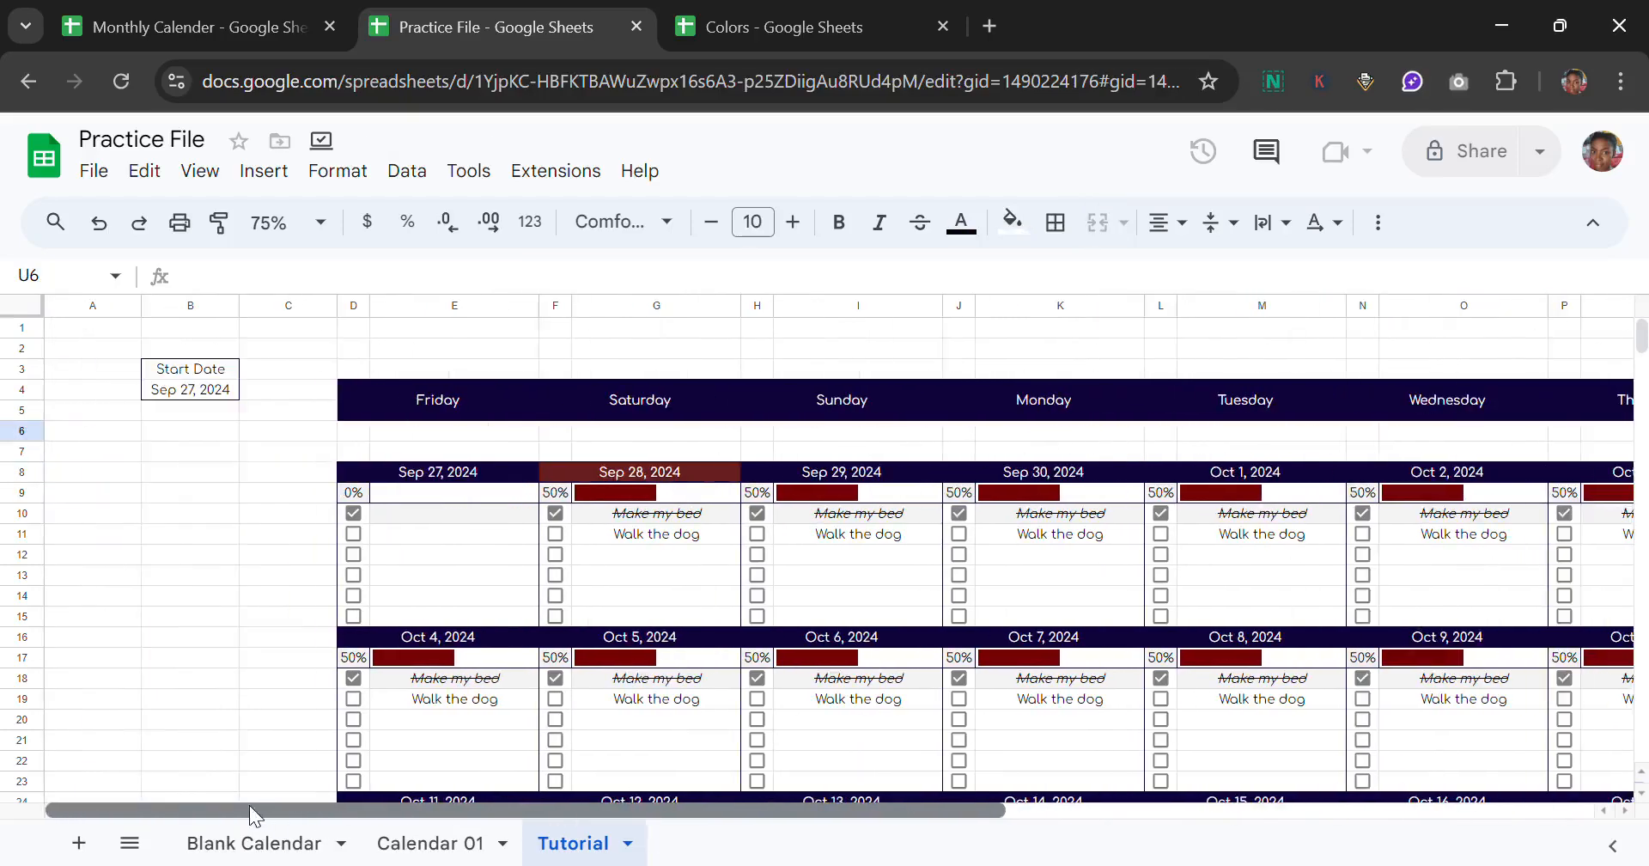
pyautogui.doubleClick(206, 395)
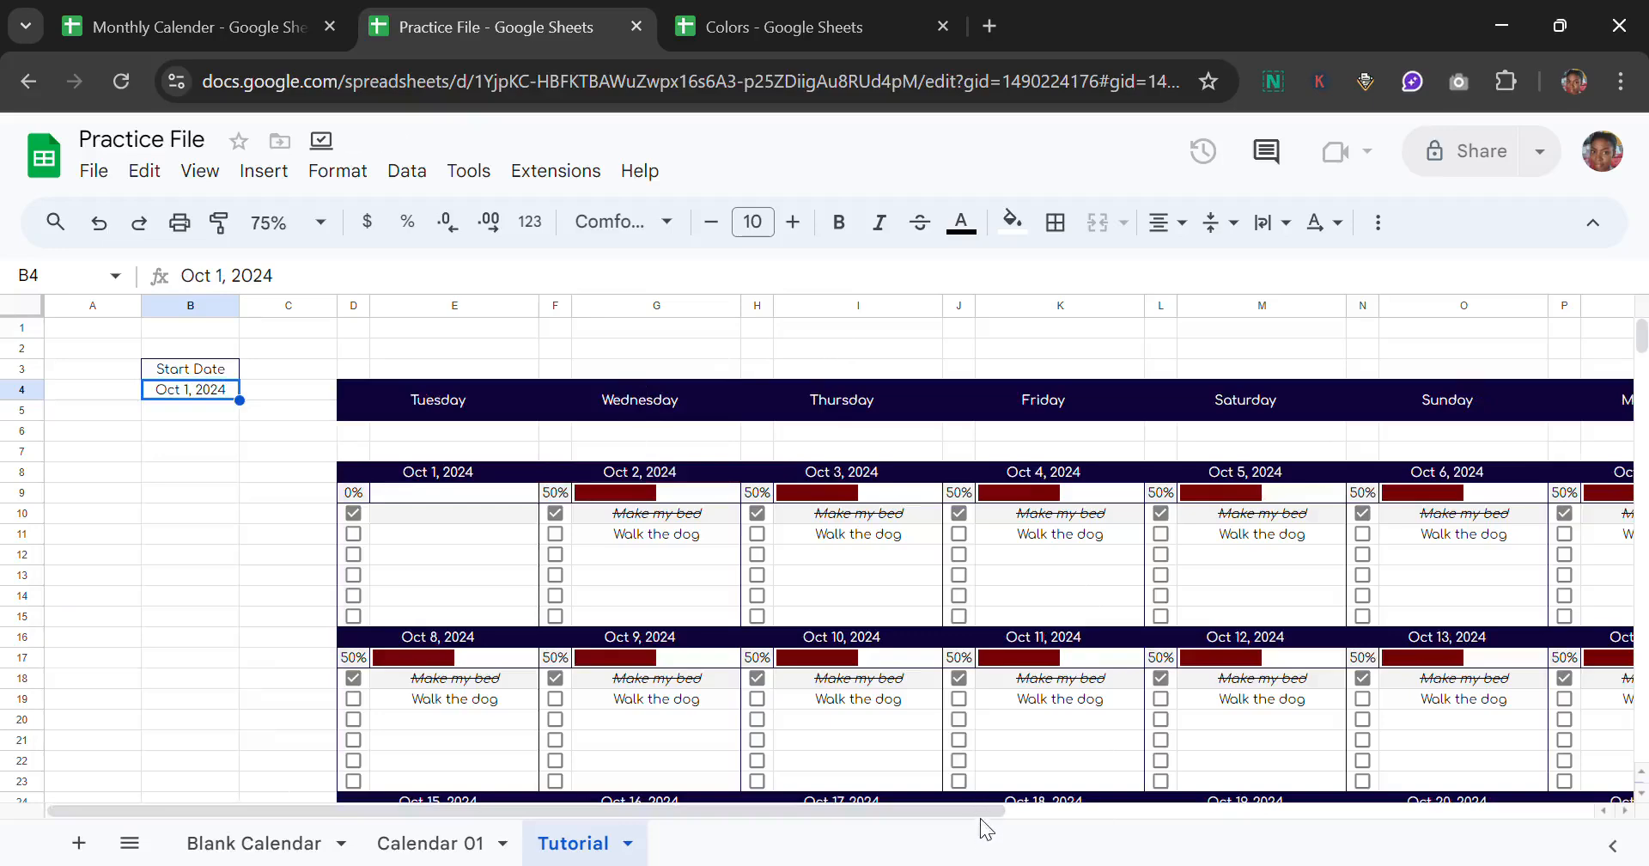
pyautogui.moveTo(982, 820); pyautogui.dragTo(1457, 807)
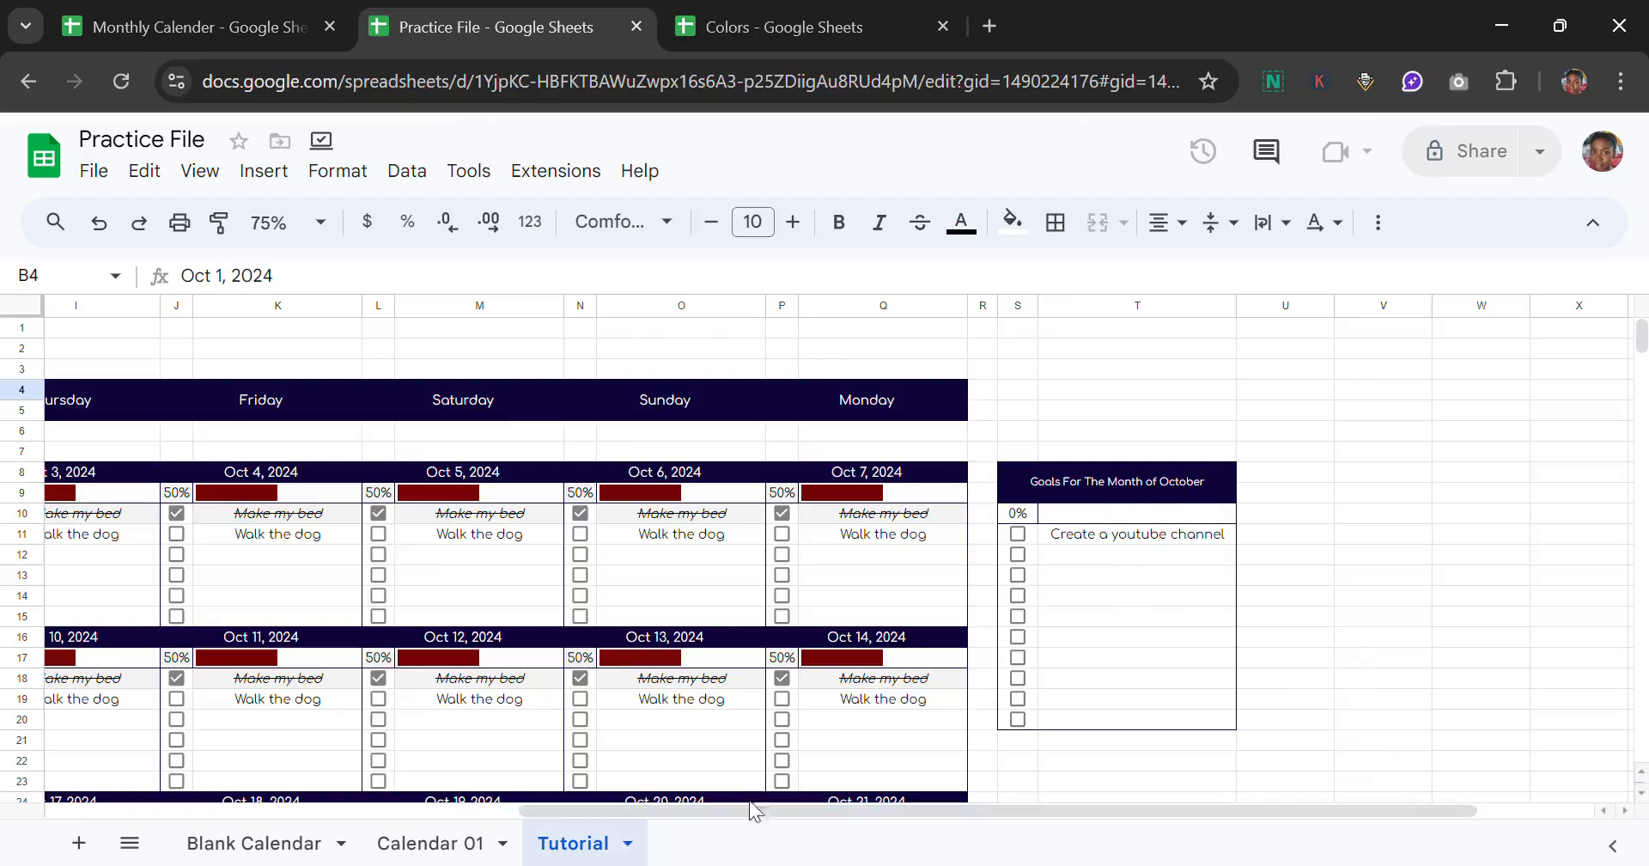
# Step: Clear the sample tasks "Make my bed" and "Walk the dog" from rows 10 and 11 for Oct 2 through Oct 7, 2024
pyautogui.moveTo(753, 816); pyautogui.dragTo(352, 808)
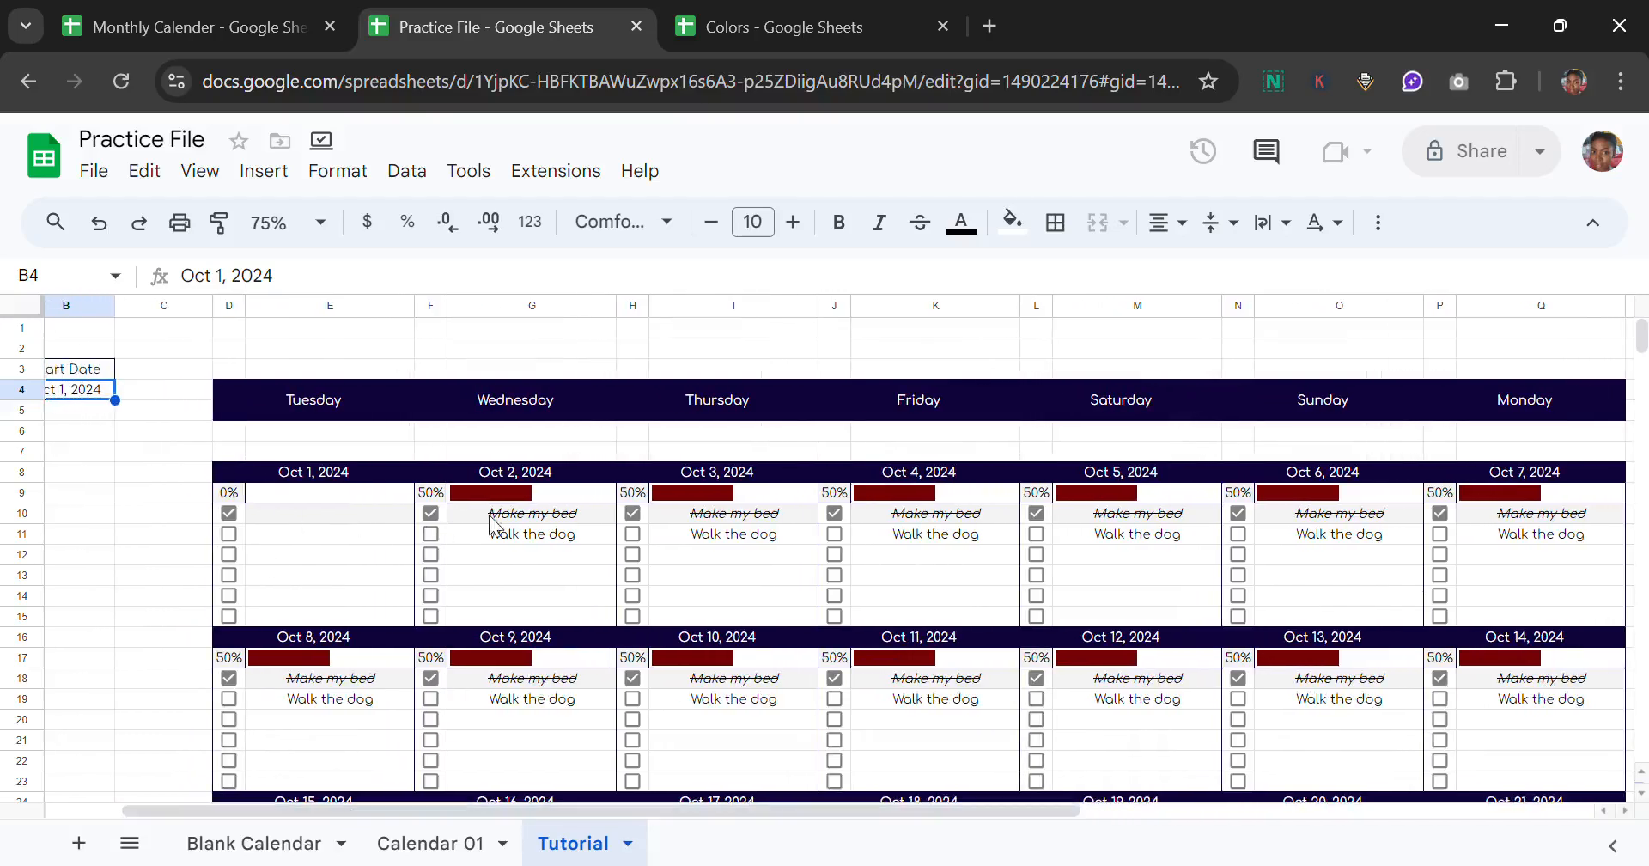
pyautogui.moveTo(491, 515); pyautogui.dragTo(509, 546)
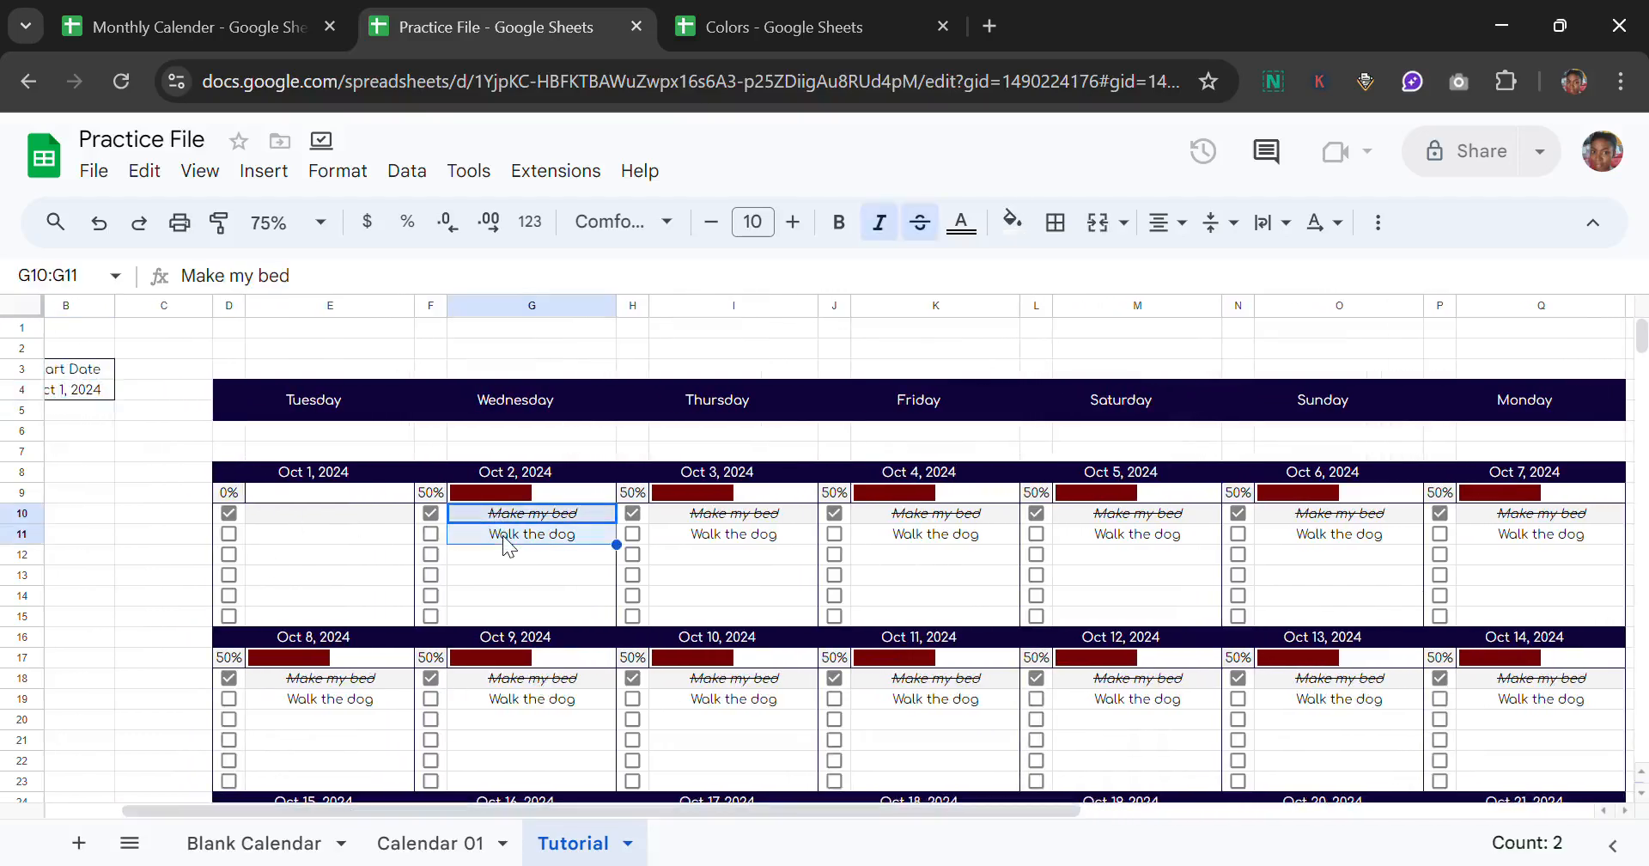
pyautogui.press('Delete')
pyautogui.moveTo(702, 516); pyautogui.dragTo(700, 526)
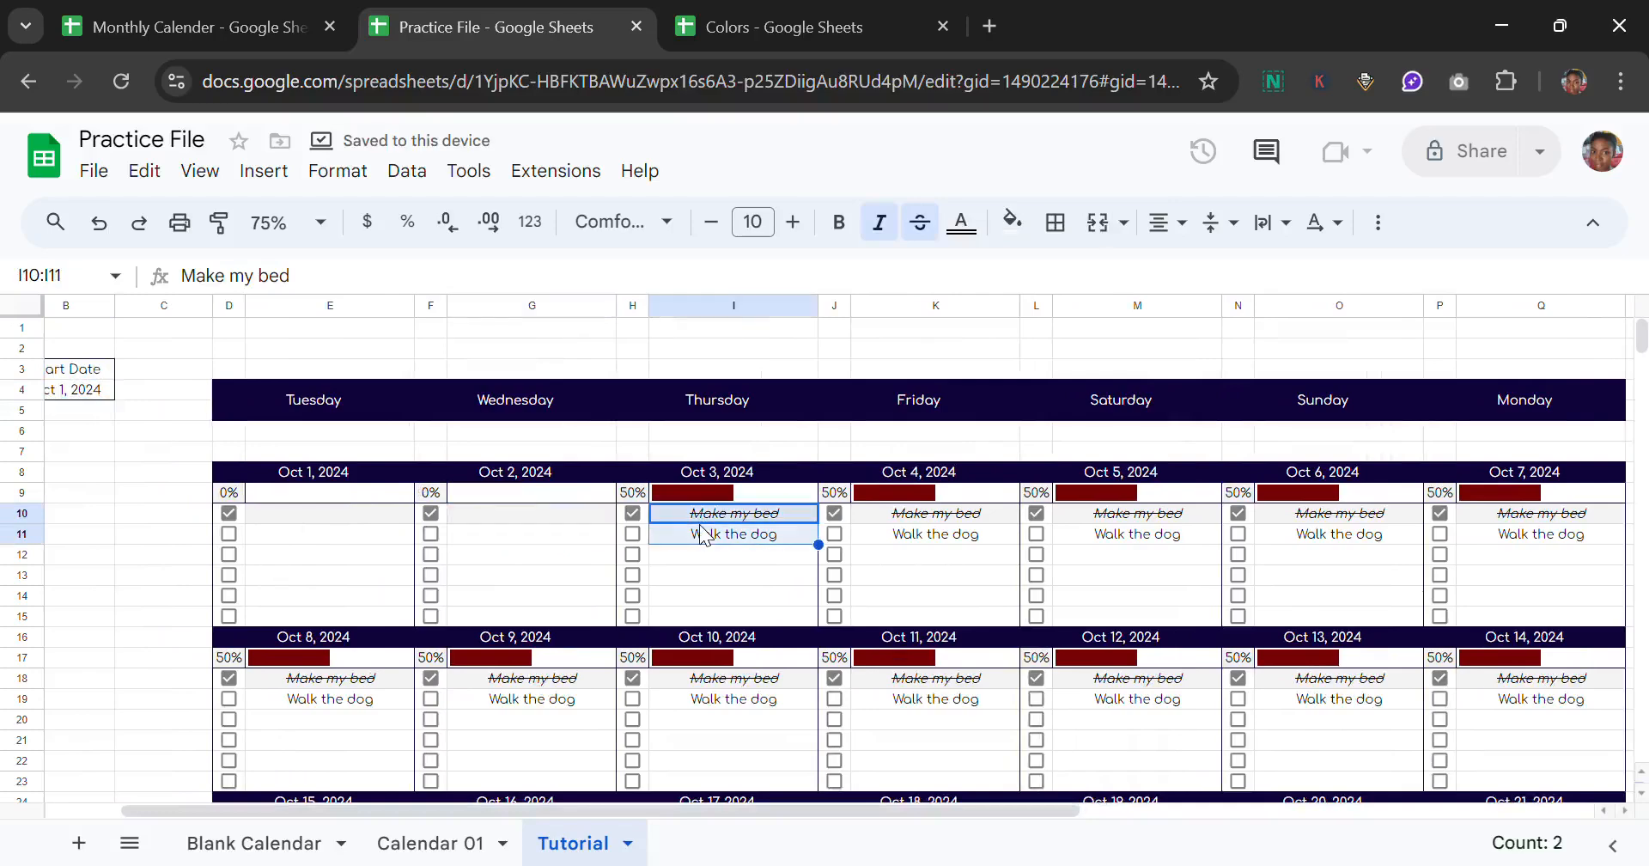
pyautogui.press('Delete')
pyautogui.moveTo(895, 515); pyautogui.dragTo(917, 540)
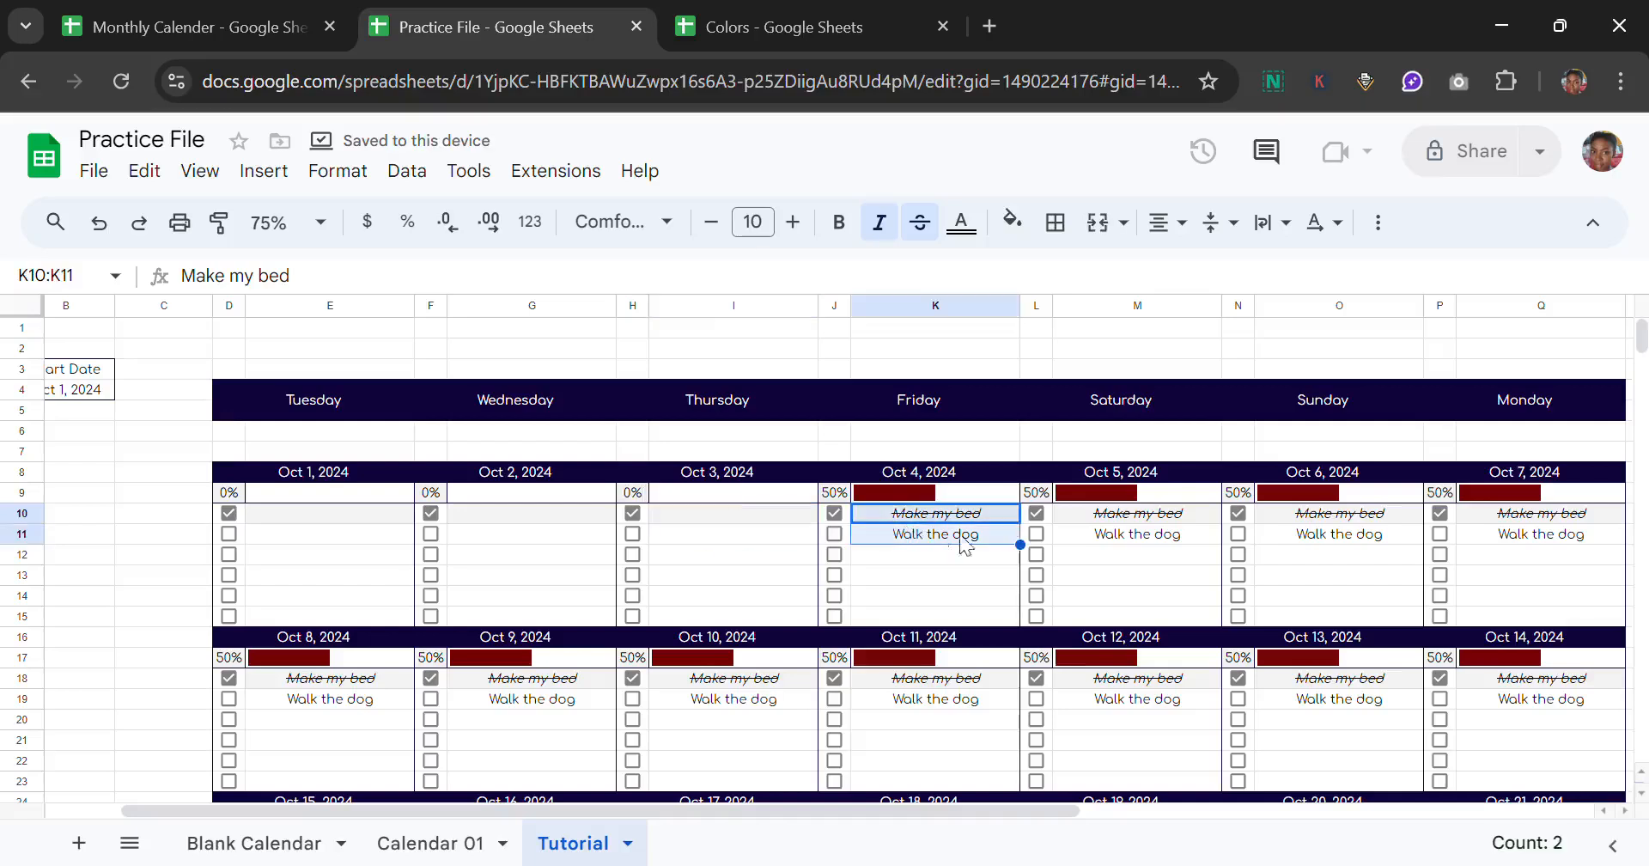
pyautogui.press('Delete')
pyautogui.click(1087, 518)
pyautogui.moveTo(1089, 523); pyautogui.dragTo(1090, 540)
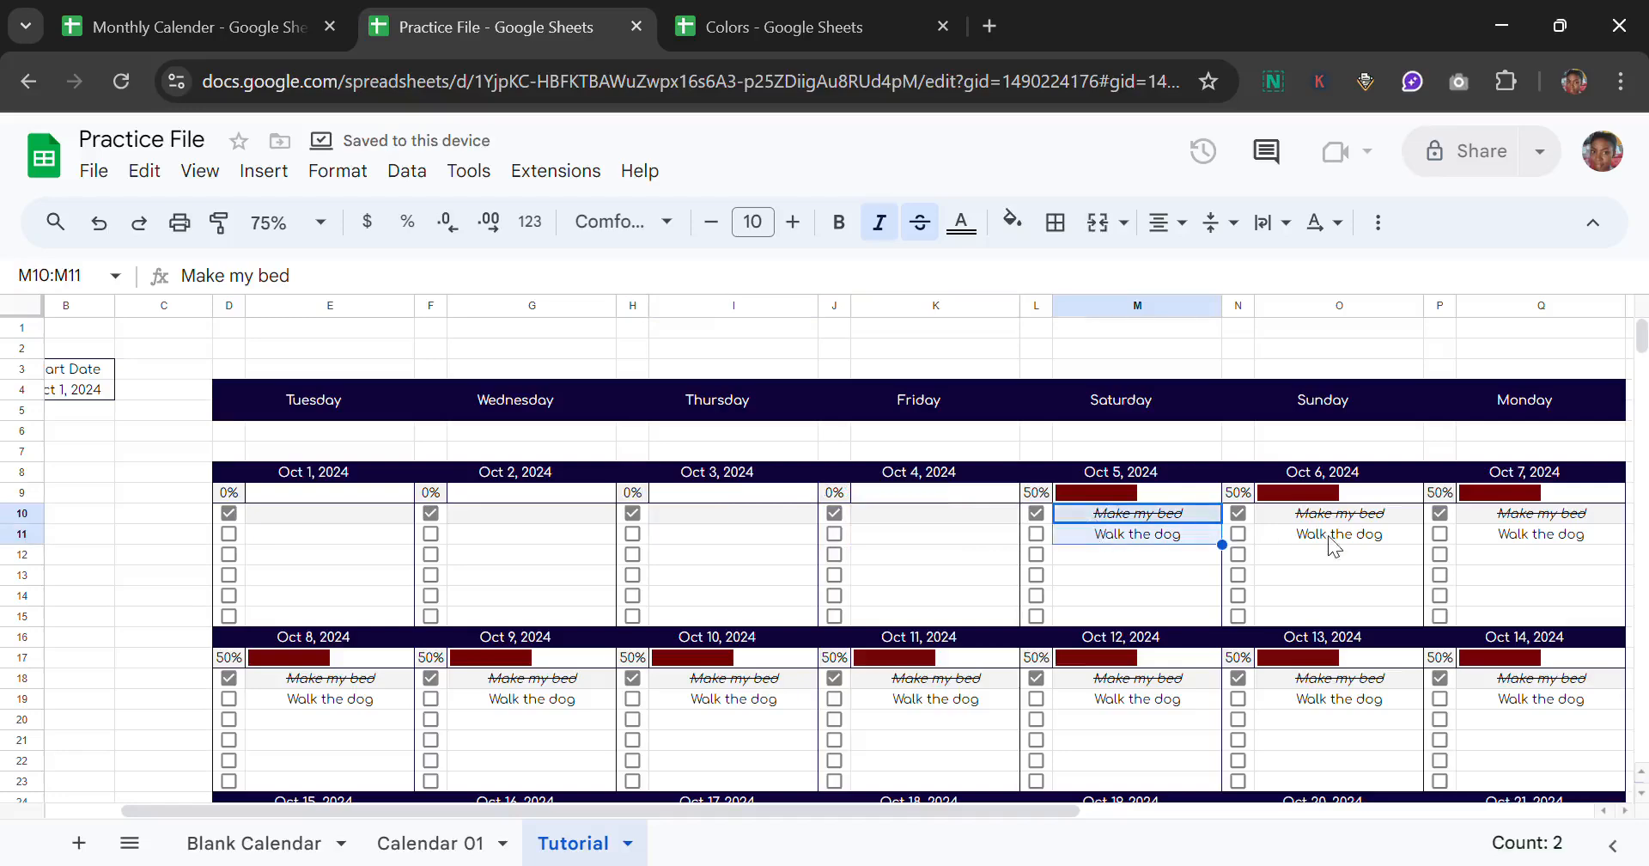
pyautogui.press('Delete')
pyautogui.moveTo(1337, 516); pyautogui.dragTo(1337, 543)
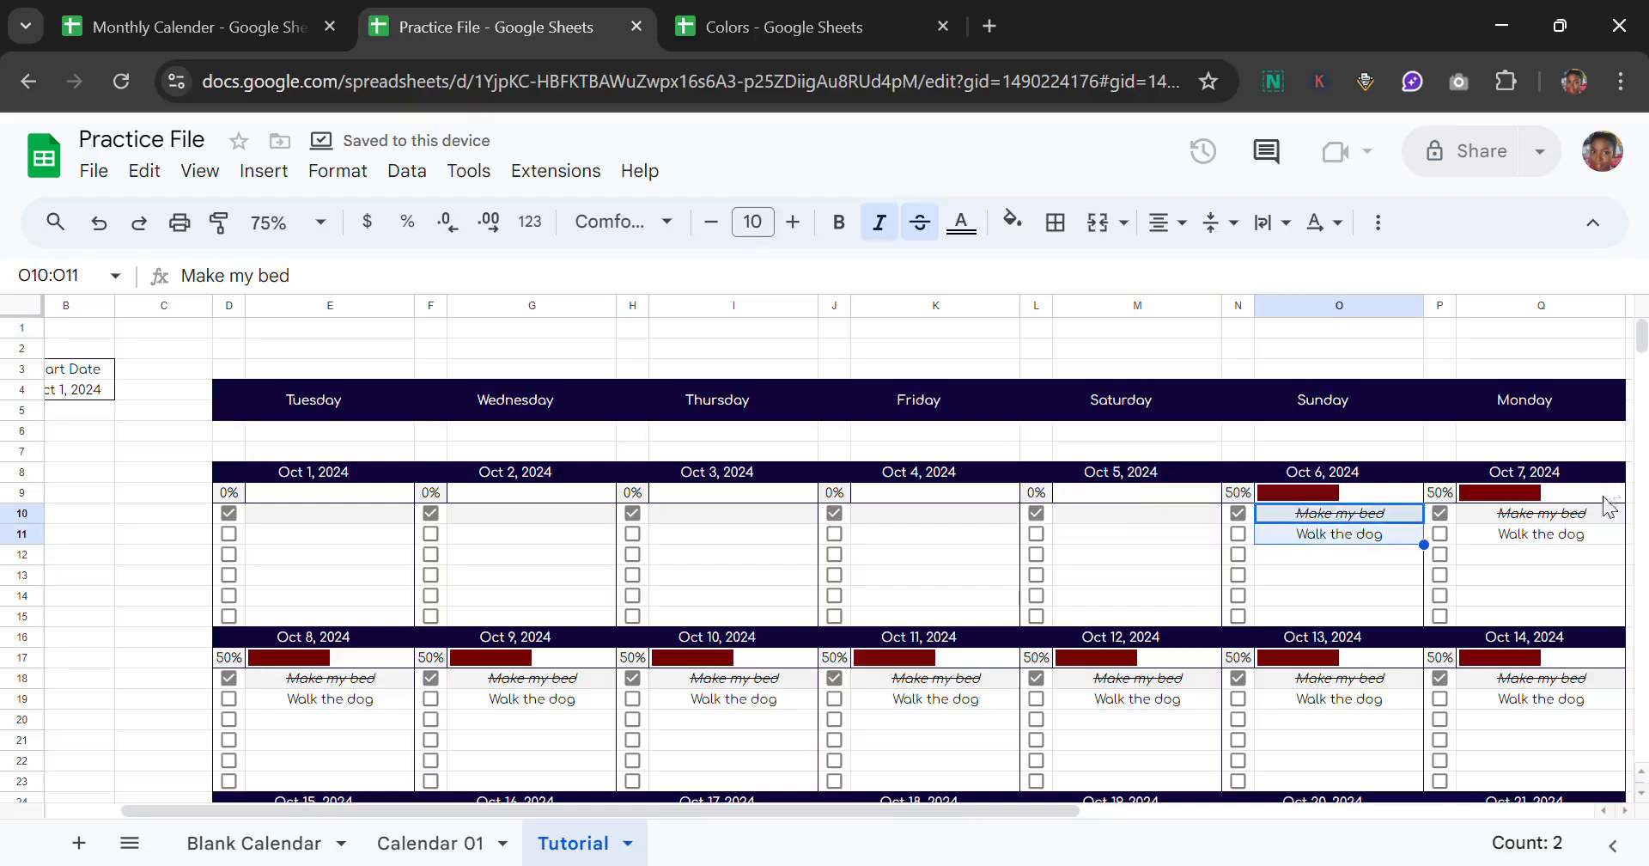
pyautogui.press('Delete')
pyautogui.moveTo(1575, 519); pyautogui.dragTo(1575, 537)
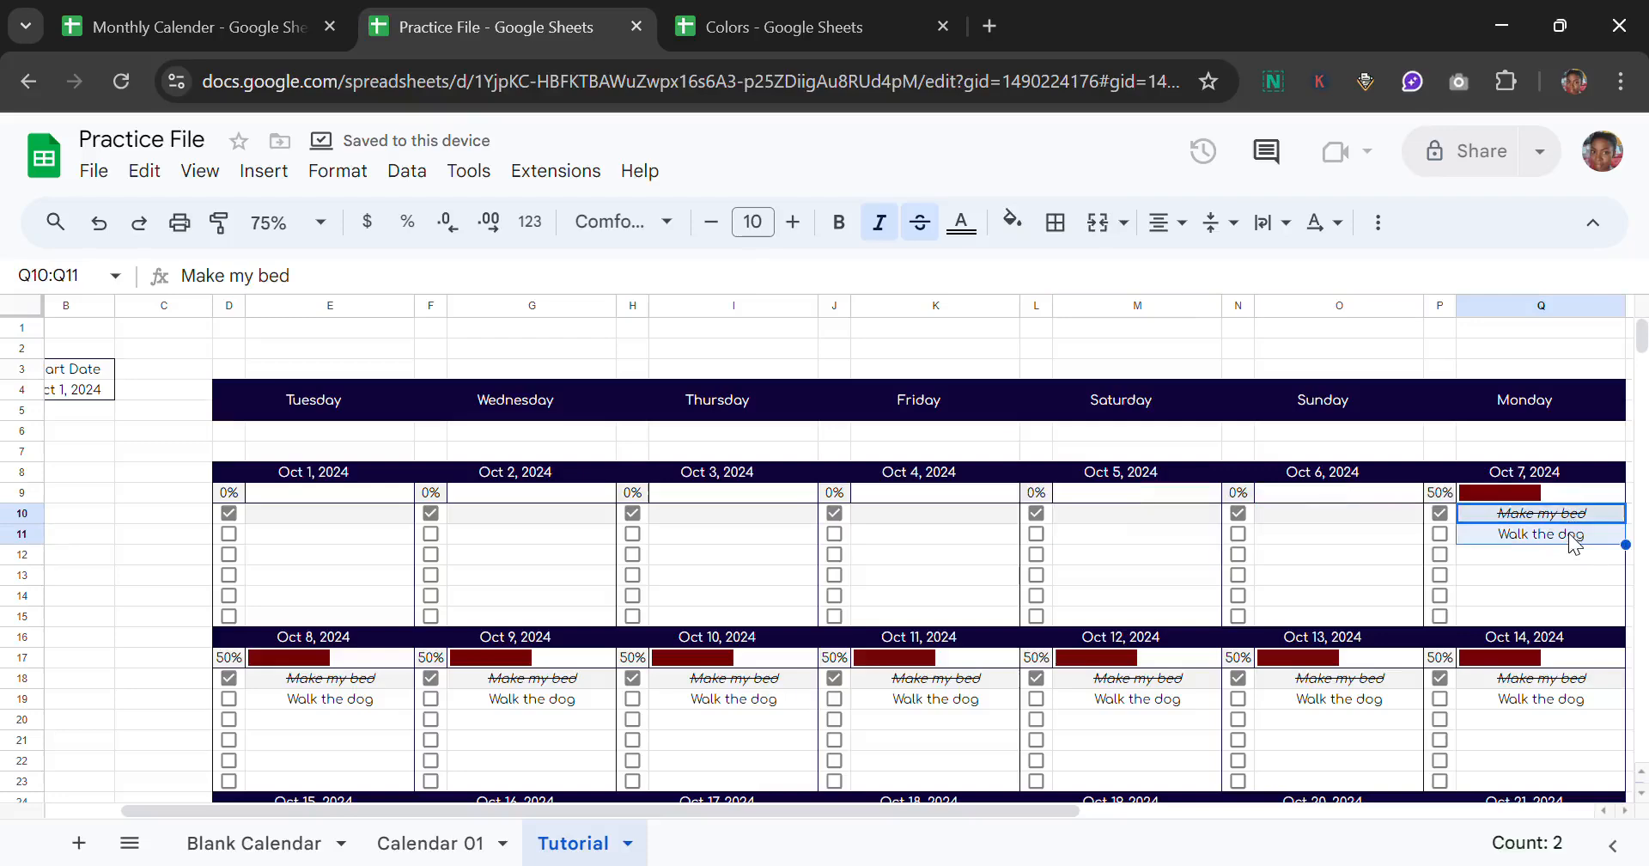
pyautogui.press('Delete')
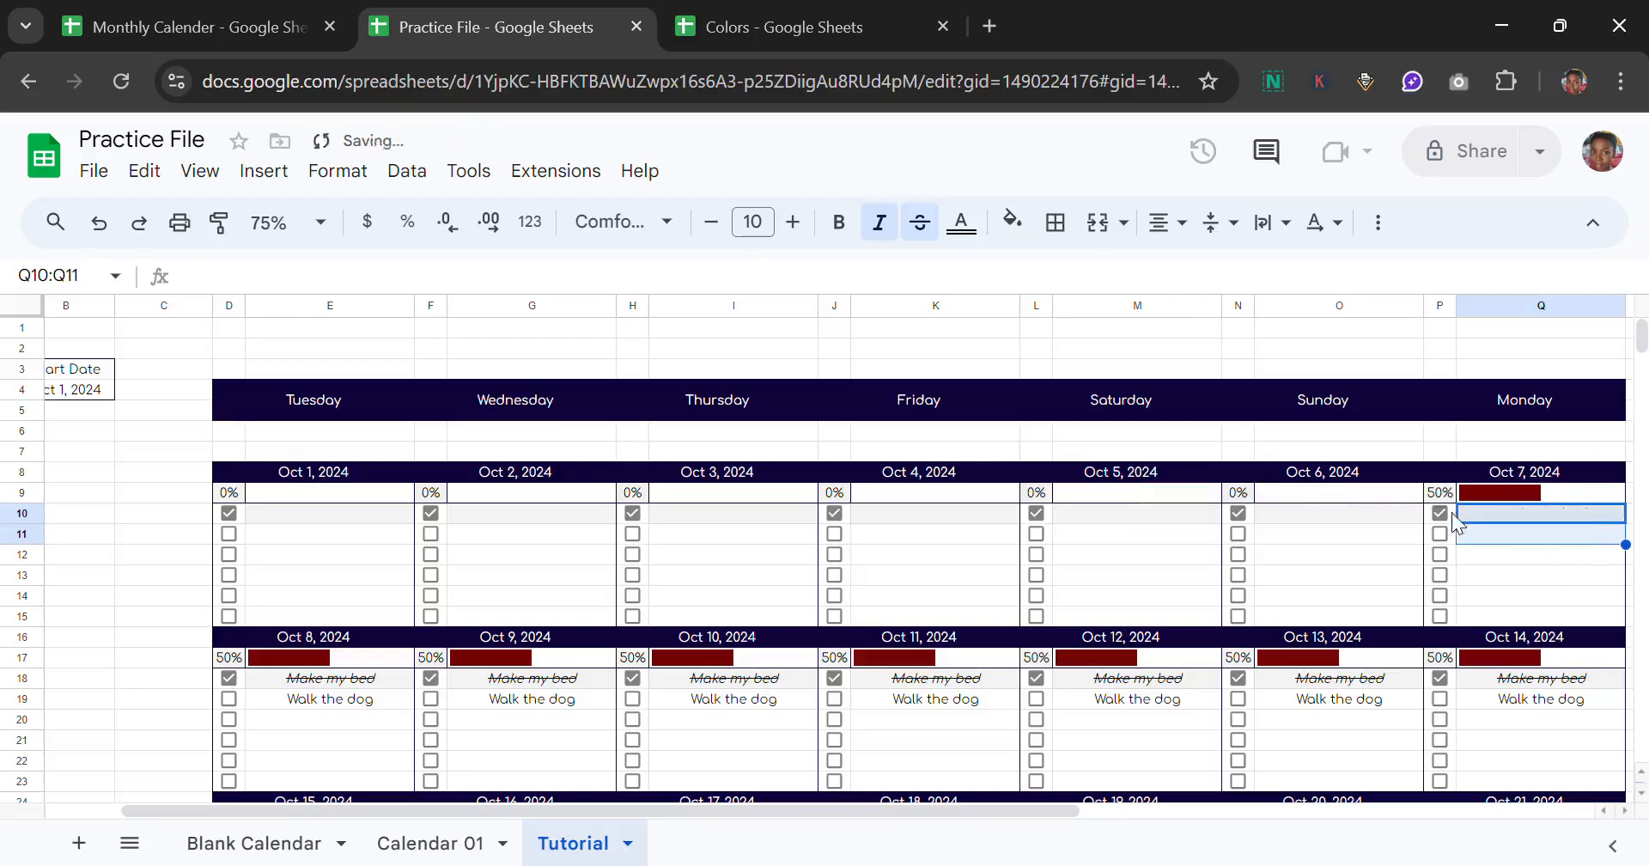
# Step: Uncheck the row 10 checkboxes for Oct 1 through Oct 7, 2024, and the row 18 checkbox for Oct 8
pyautogui.click(1238, 514)
pyautogui.click(1036, 513)
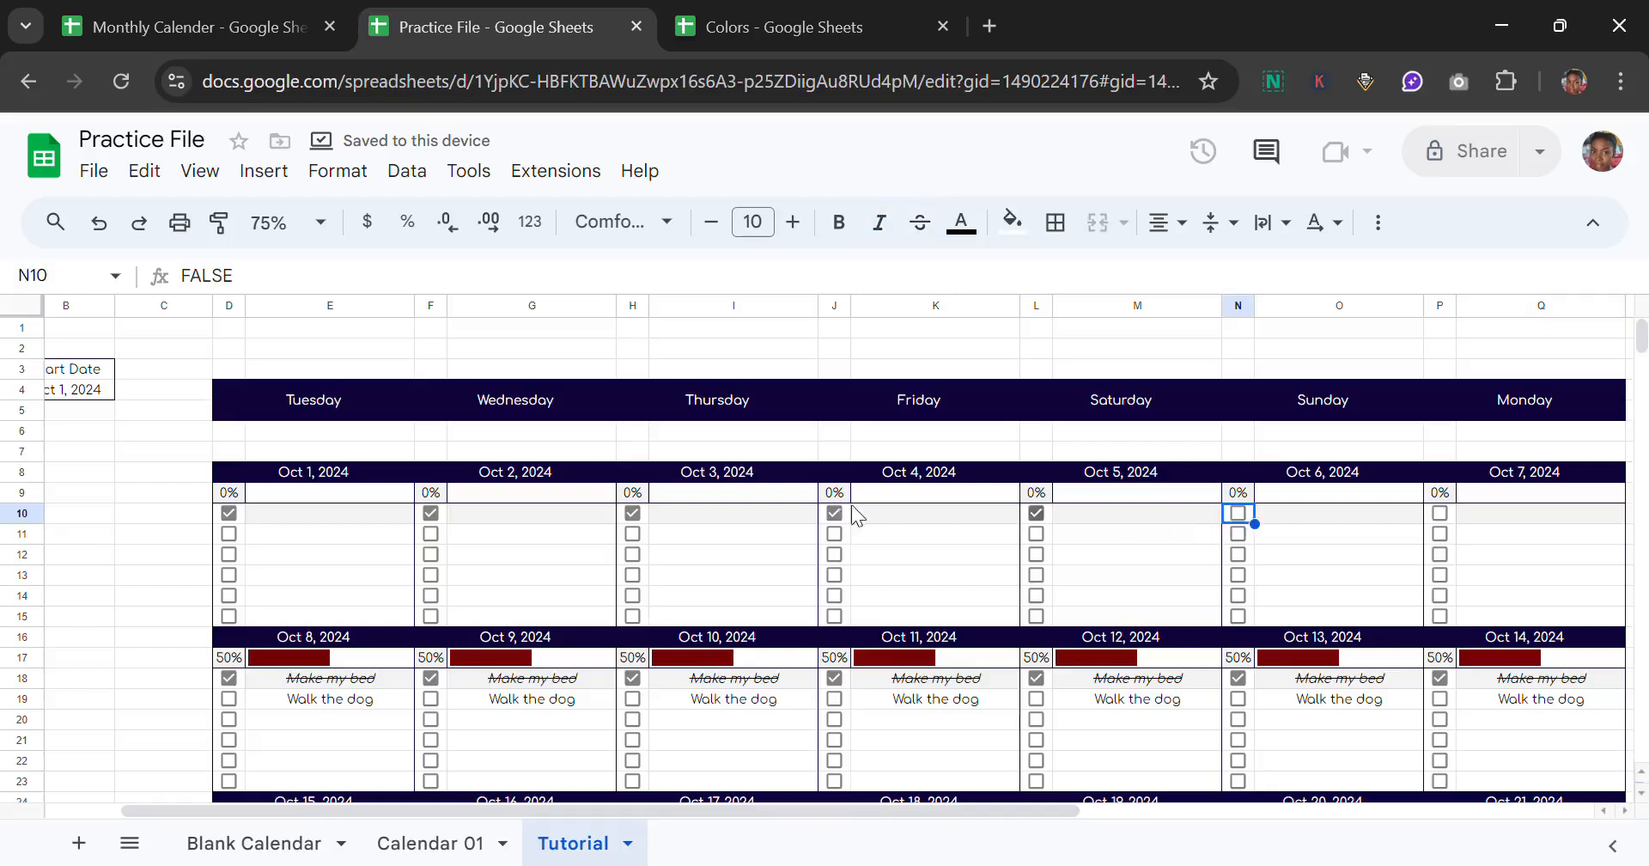
pyautogui.click(834, 513)
pyautogui.click(633, 513)
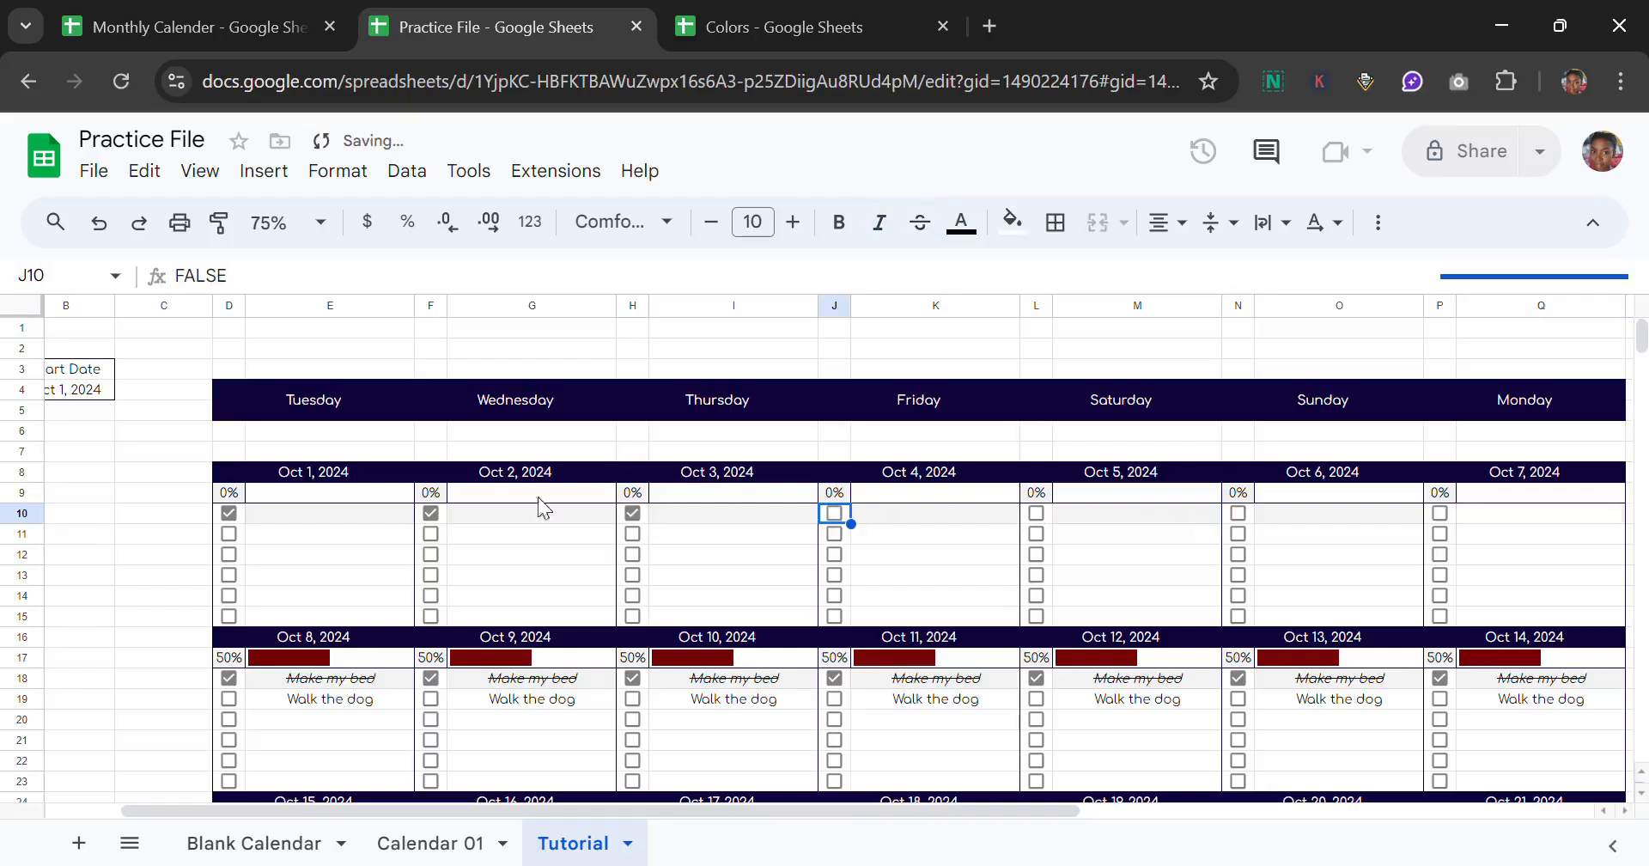
pyautogui.click(430, 514)
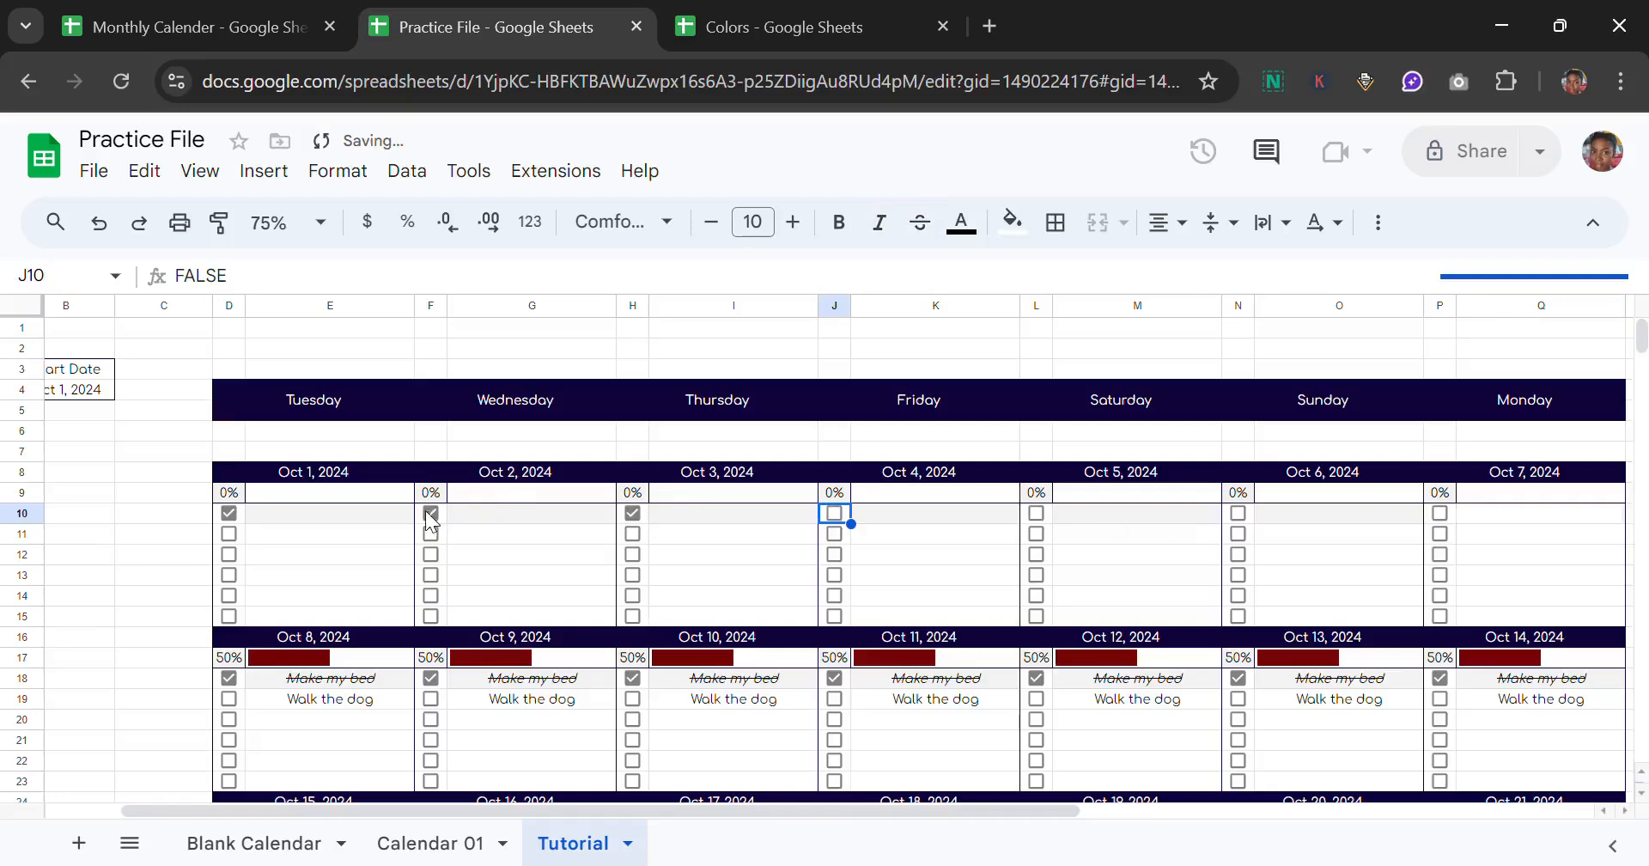
pyautogui.click(227, 515)
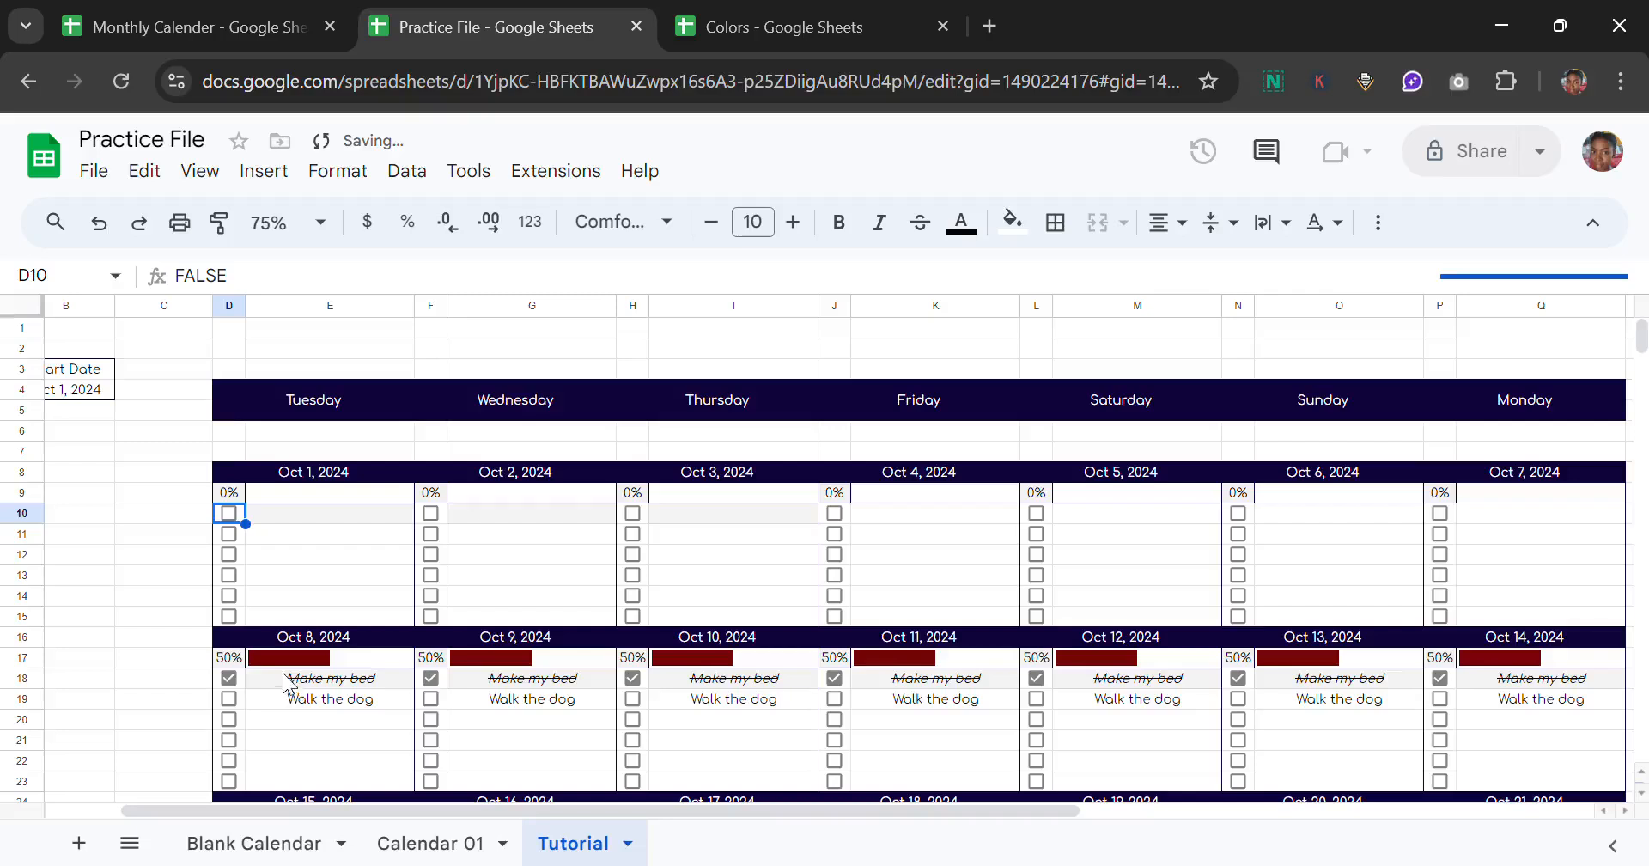
pyautogui.click(230, 679)
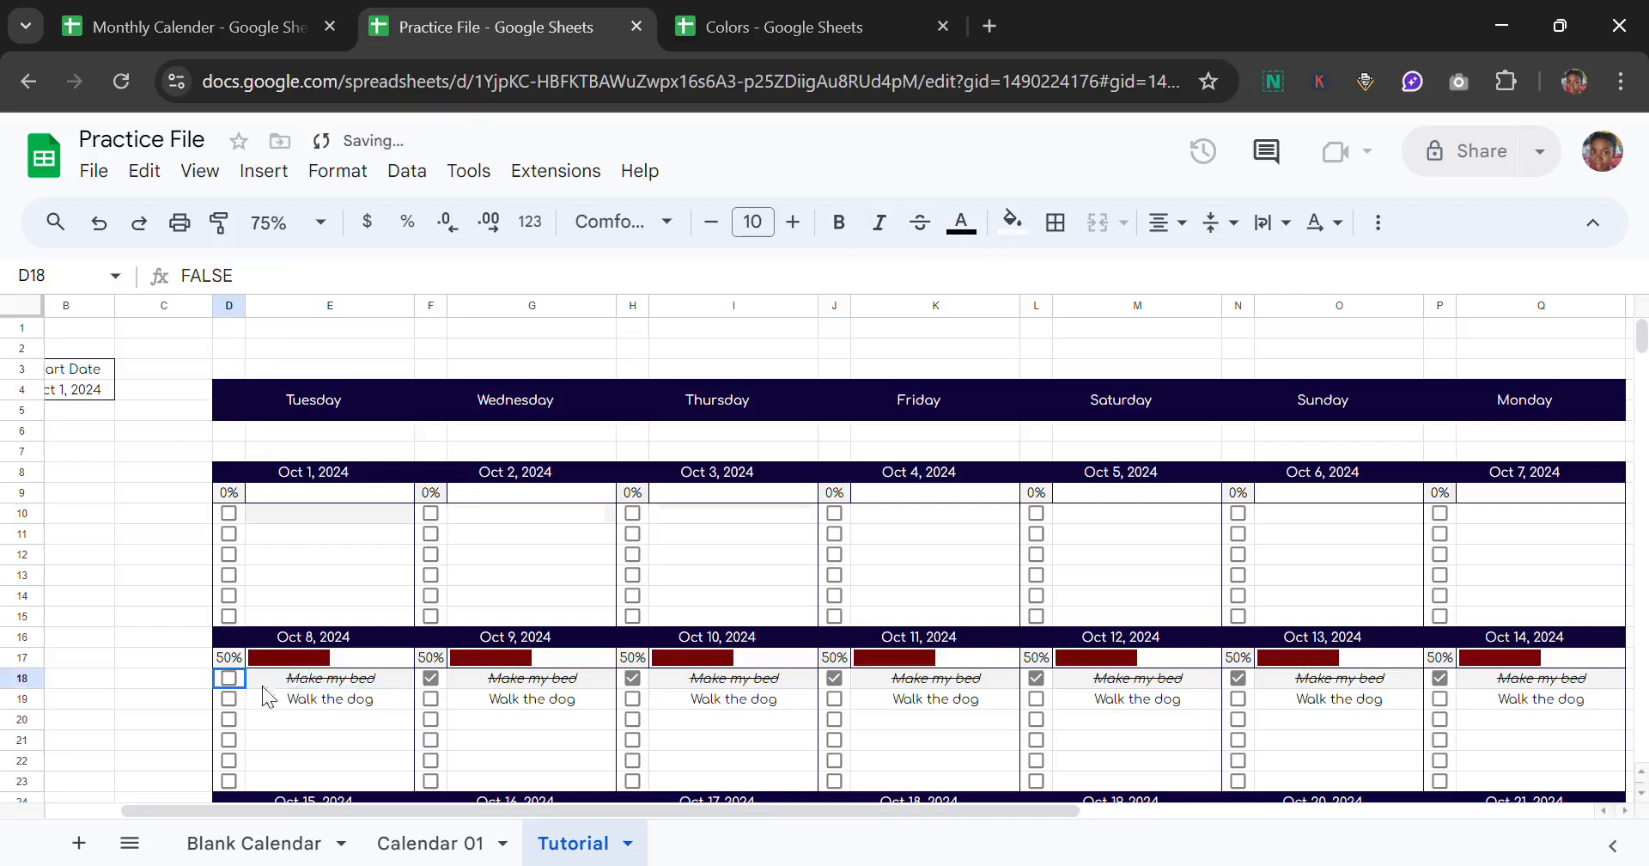
pyautogui.keyDown('shift'); pyautogui.click(321, 694); pyautogui.keyUp('shift')
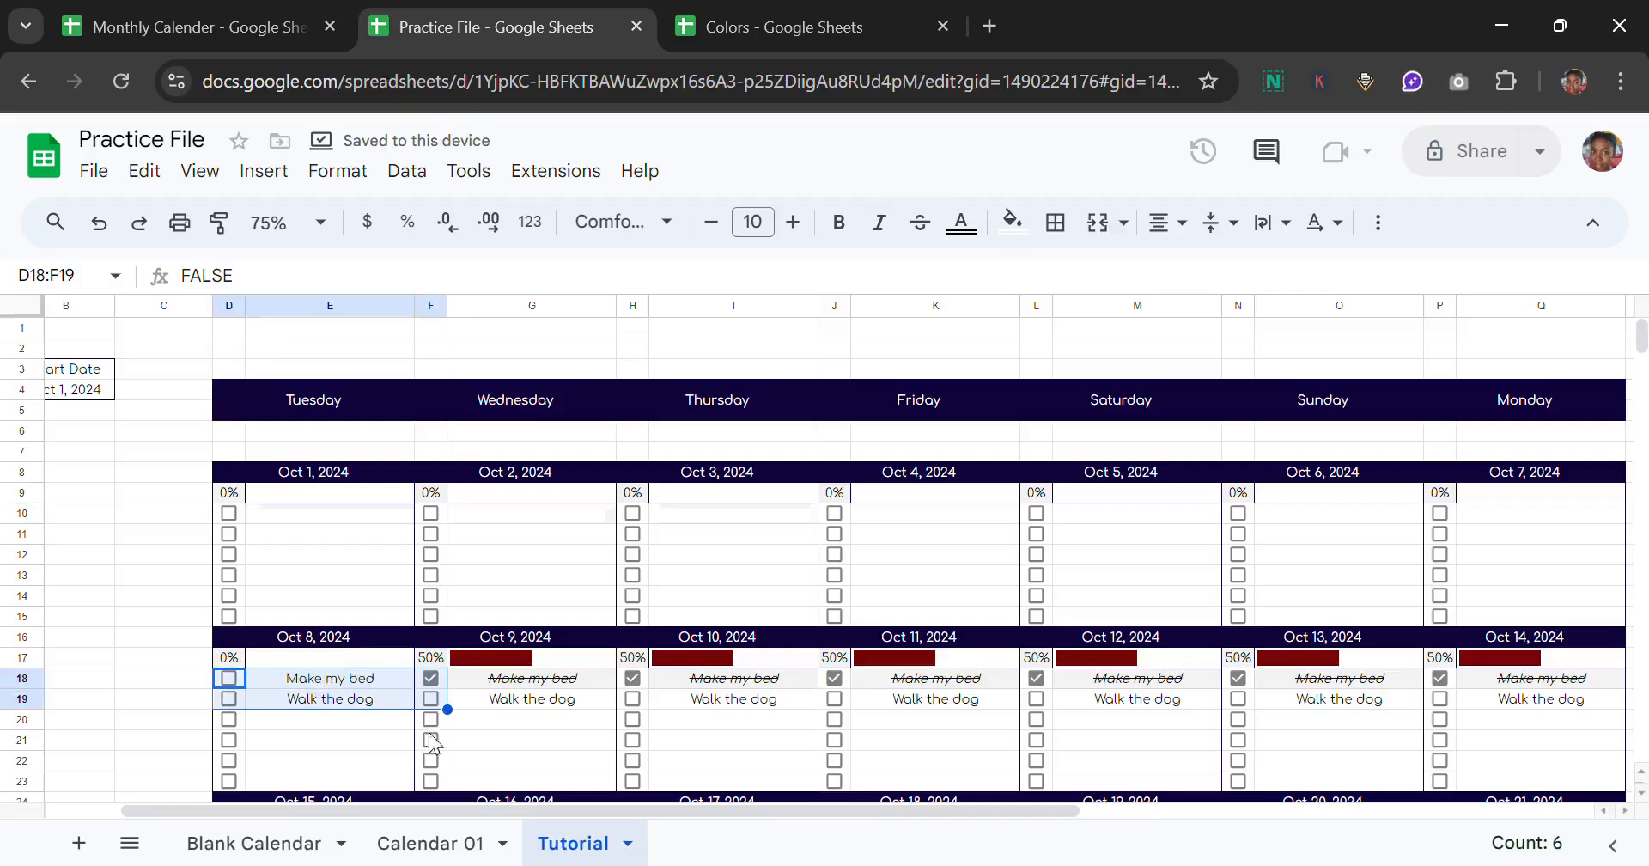
pyautogui.press('Delete')
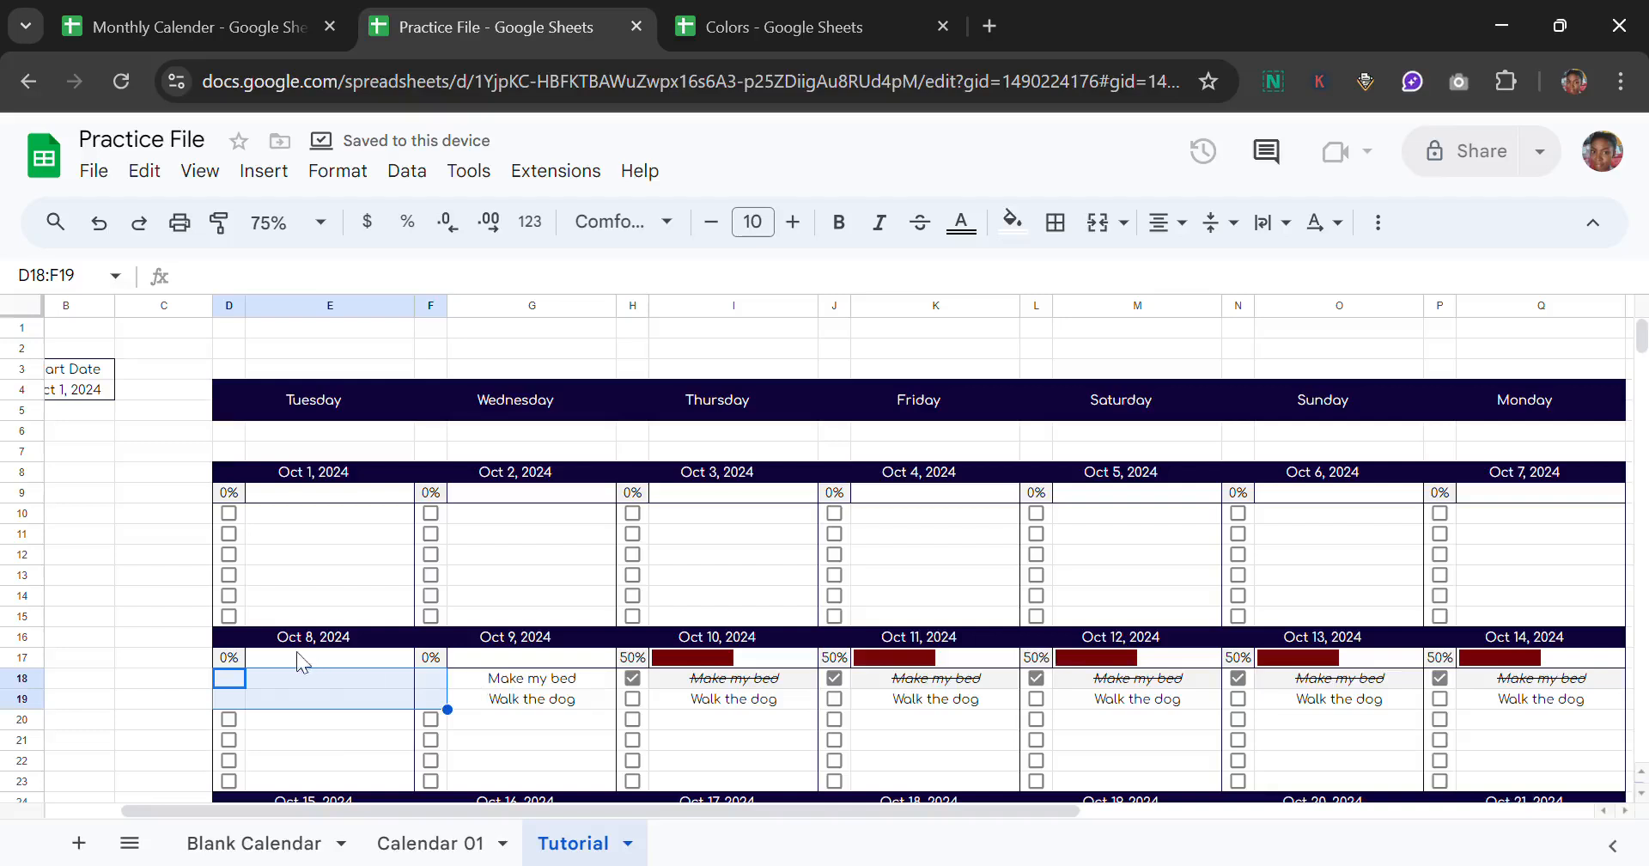
pyautogui.hotkey('ctrl', 'z')
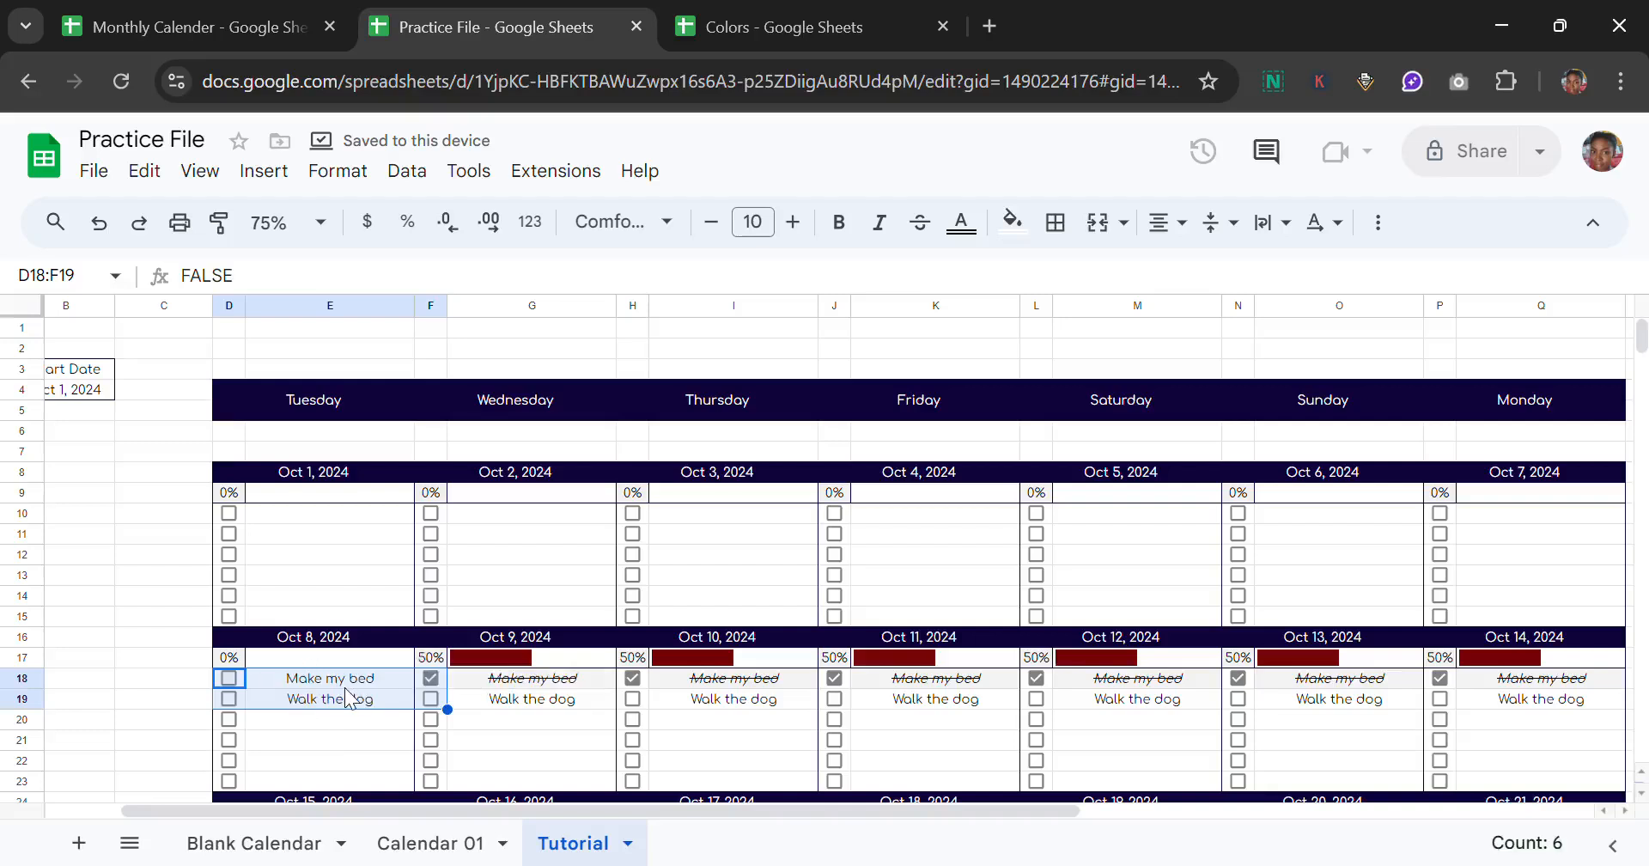
# Step: Clear the sample tasks "Make my bed" and "Walk the dog" from rows 18 and 19 for Oct 8 through Oct 14, 2024
pyautogui.click(347, 688)
pyautogui.moveTo(347, 689); pyautogui.dragTo(352, 701)
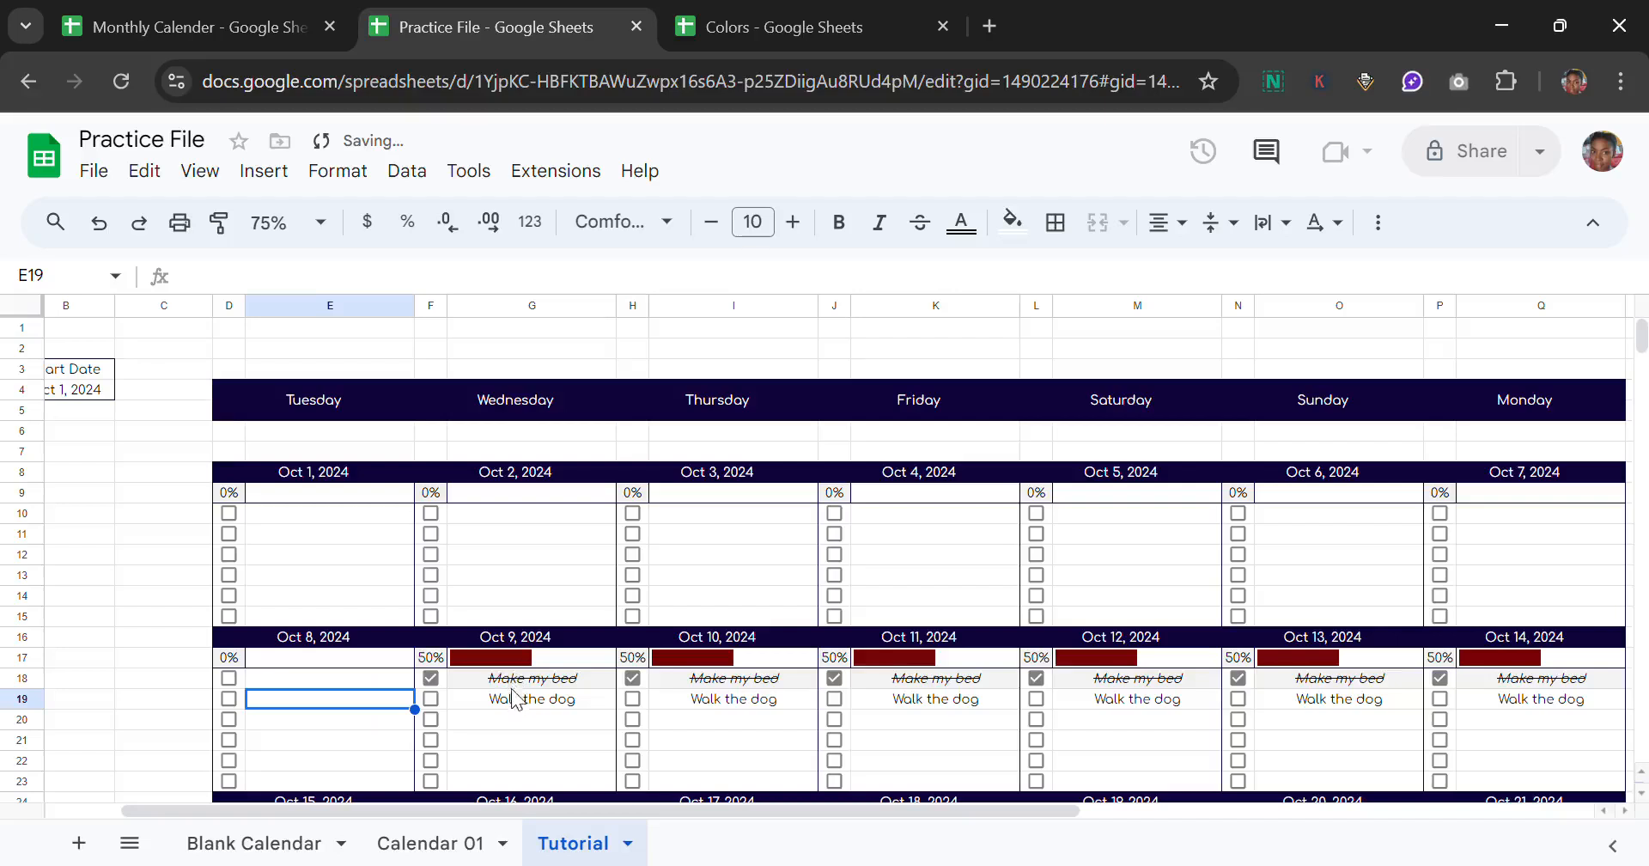
pyautogui.moveTo(513, 698); pyautogui.dragTo(736, 706)
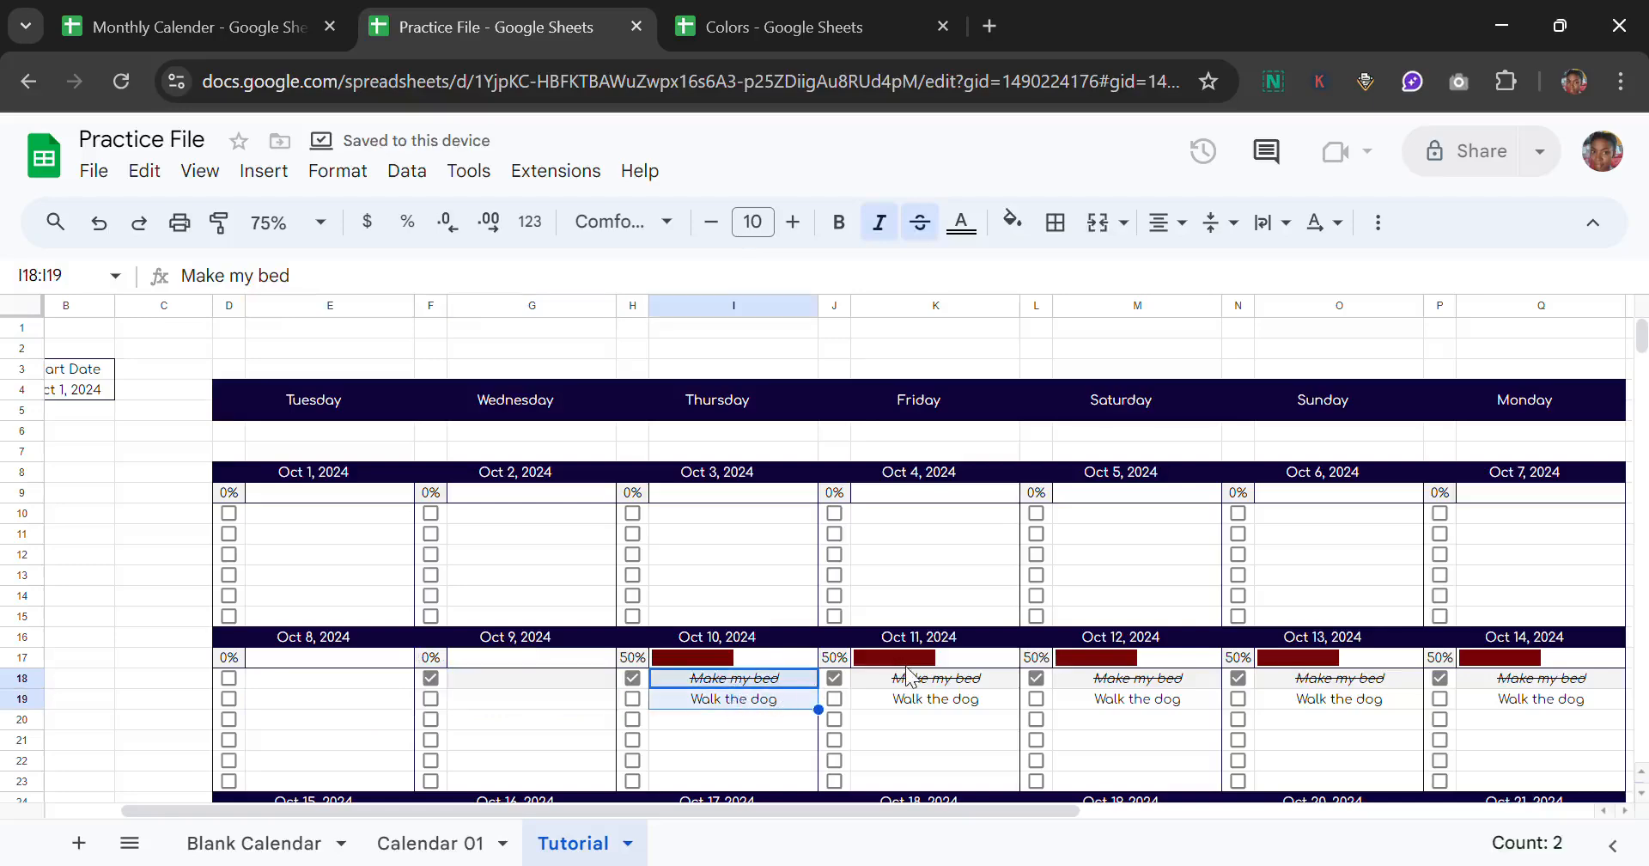
pyautogui.press('Delete')
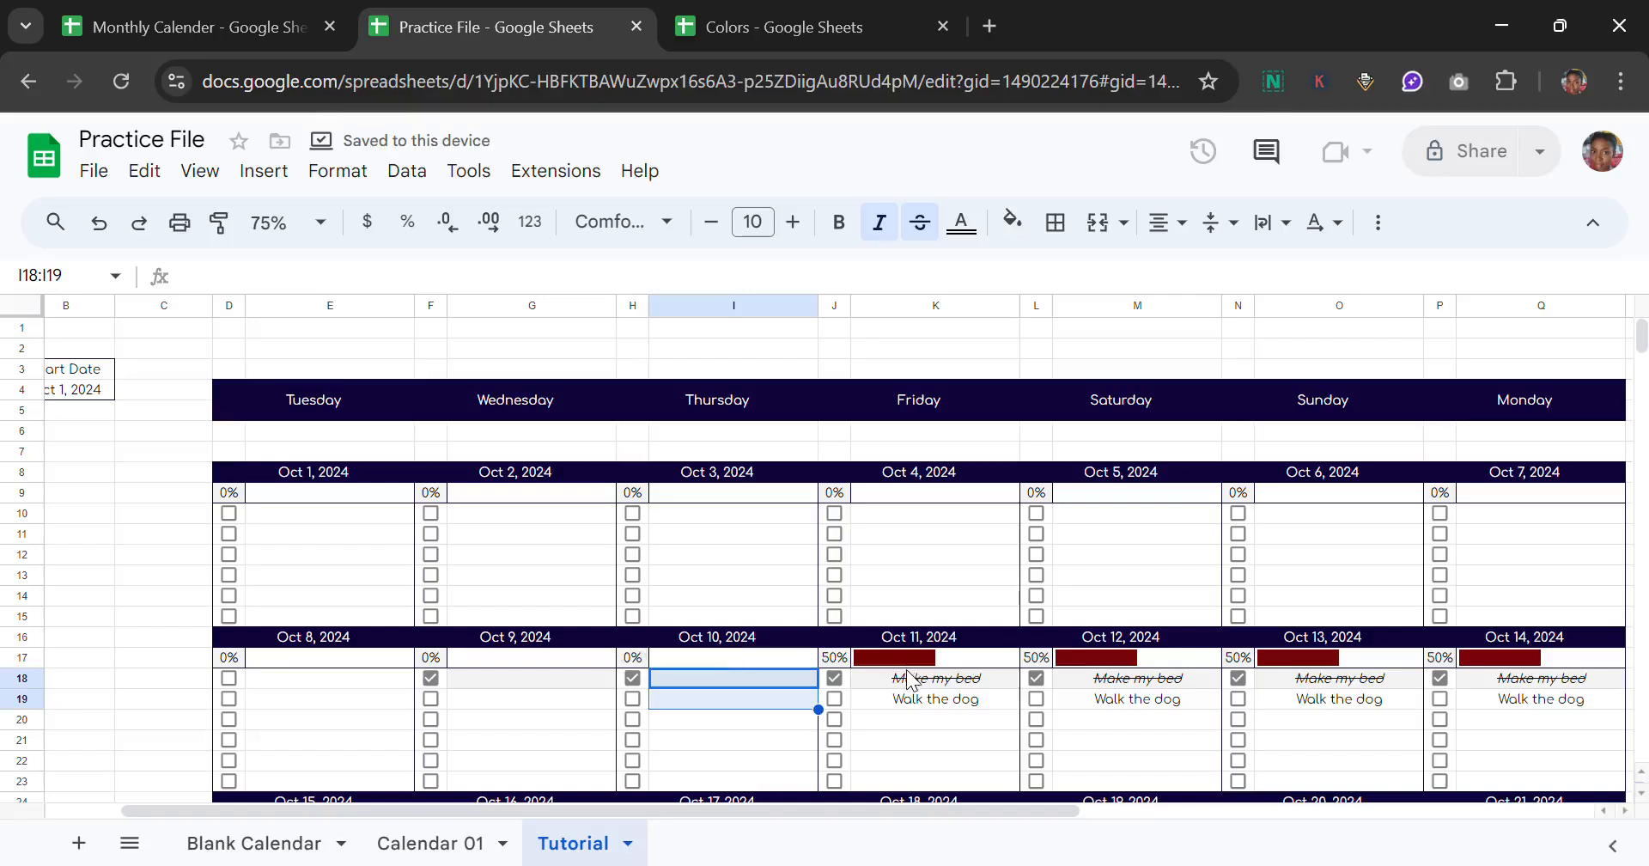
pyautogui.moveTo(911, 679); pyautogui.dragTo(1153, 697)
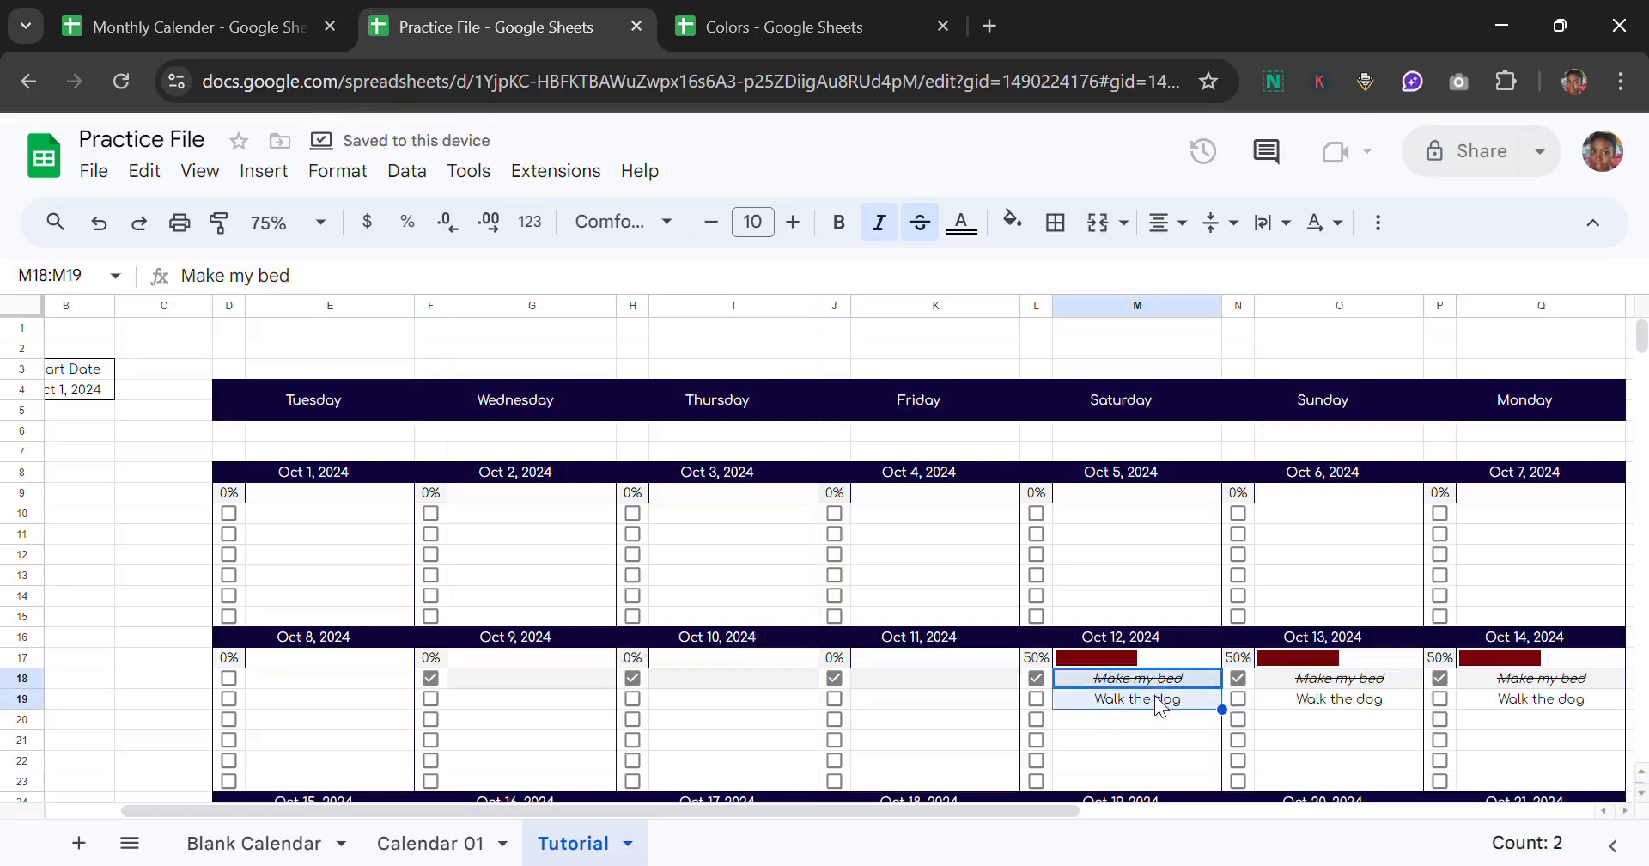
pyautogui.moveTo(1304, 687); pyautogui.dragTo(1314, 725)
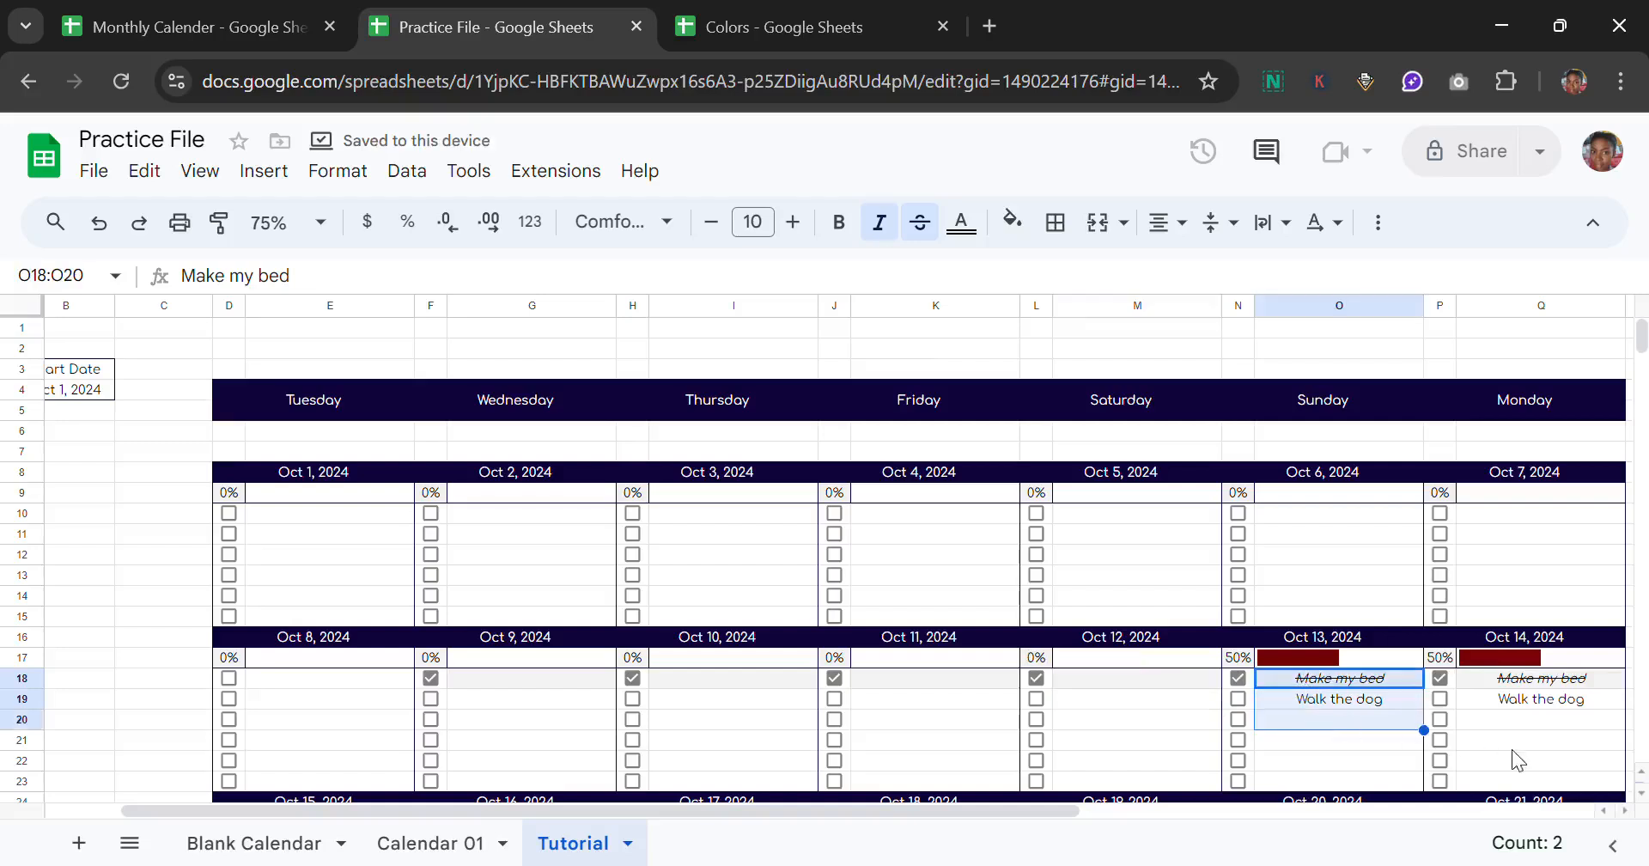
pyautogui.moveTo(1516, 720); pyautogui.dragTo(1512, 700)
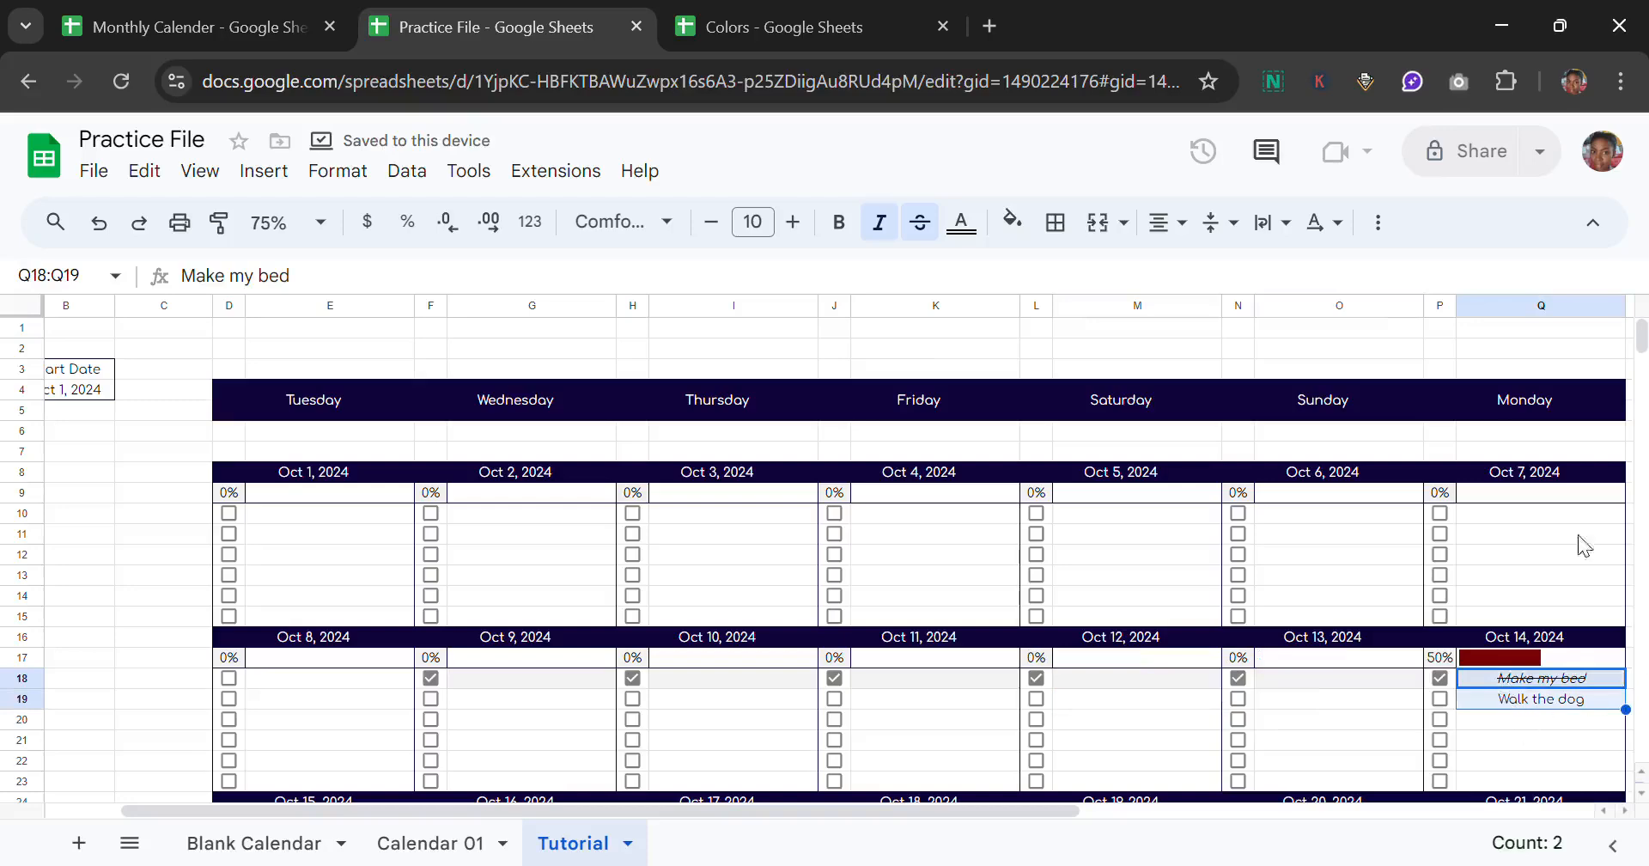
pyautogui.press('Delete')
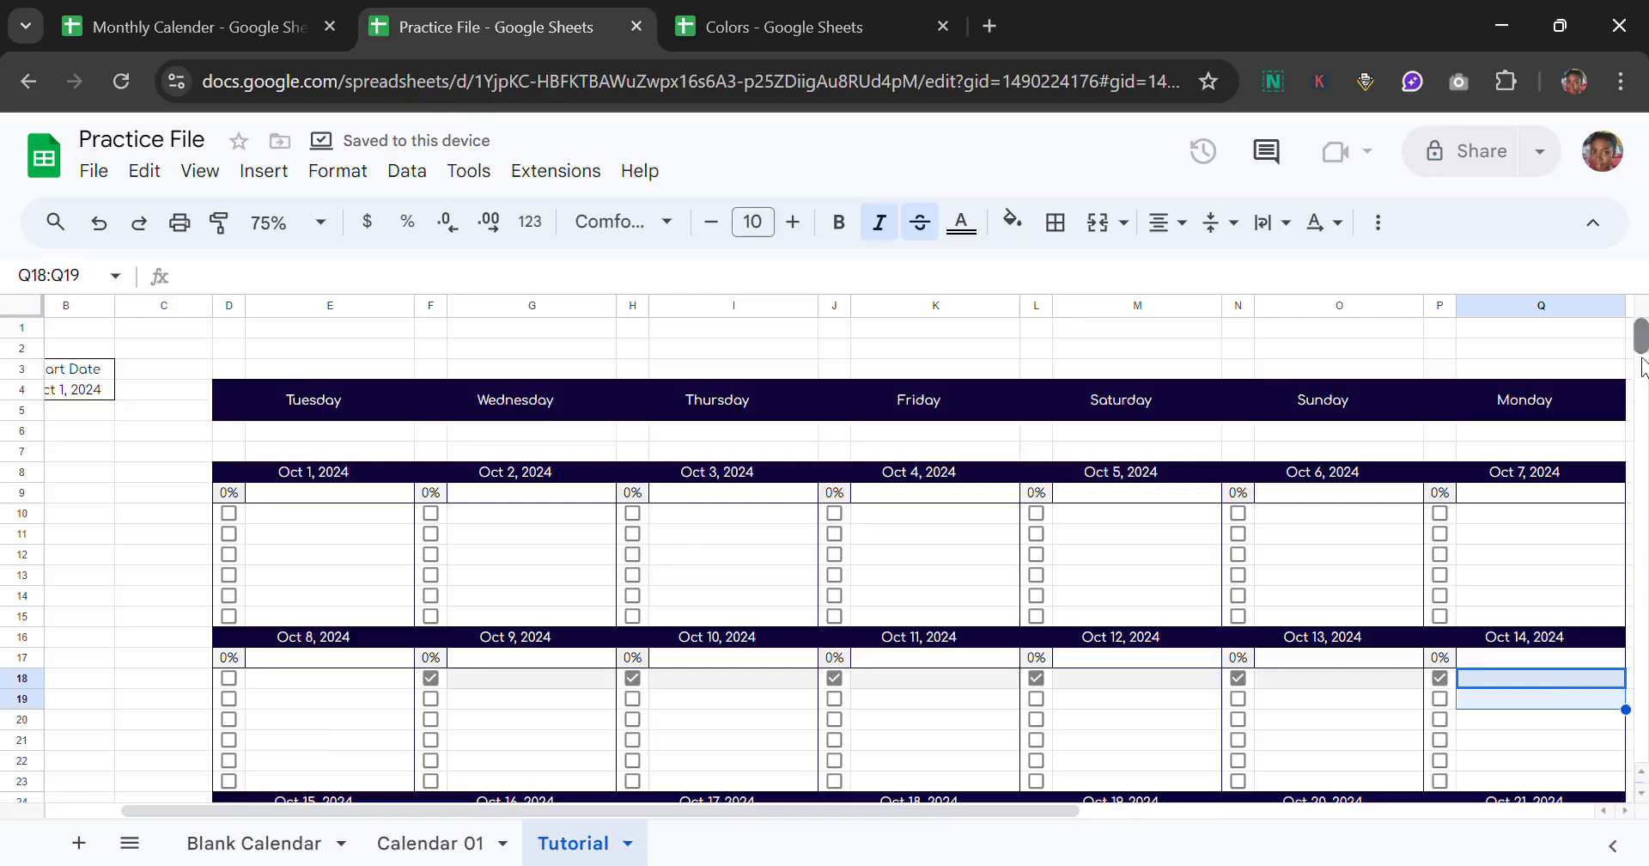
# Step: Clear the sample tasks in rows 26 and 27 for Oct 15 through Oct 17 and uncheck row 26 for Oct 15 through Oct 18
pyautogui.moveTo(1641, 347); pyautogui.dragTo(1640, 361)
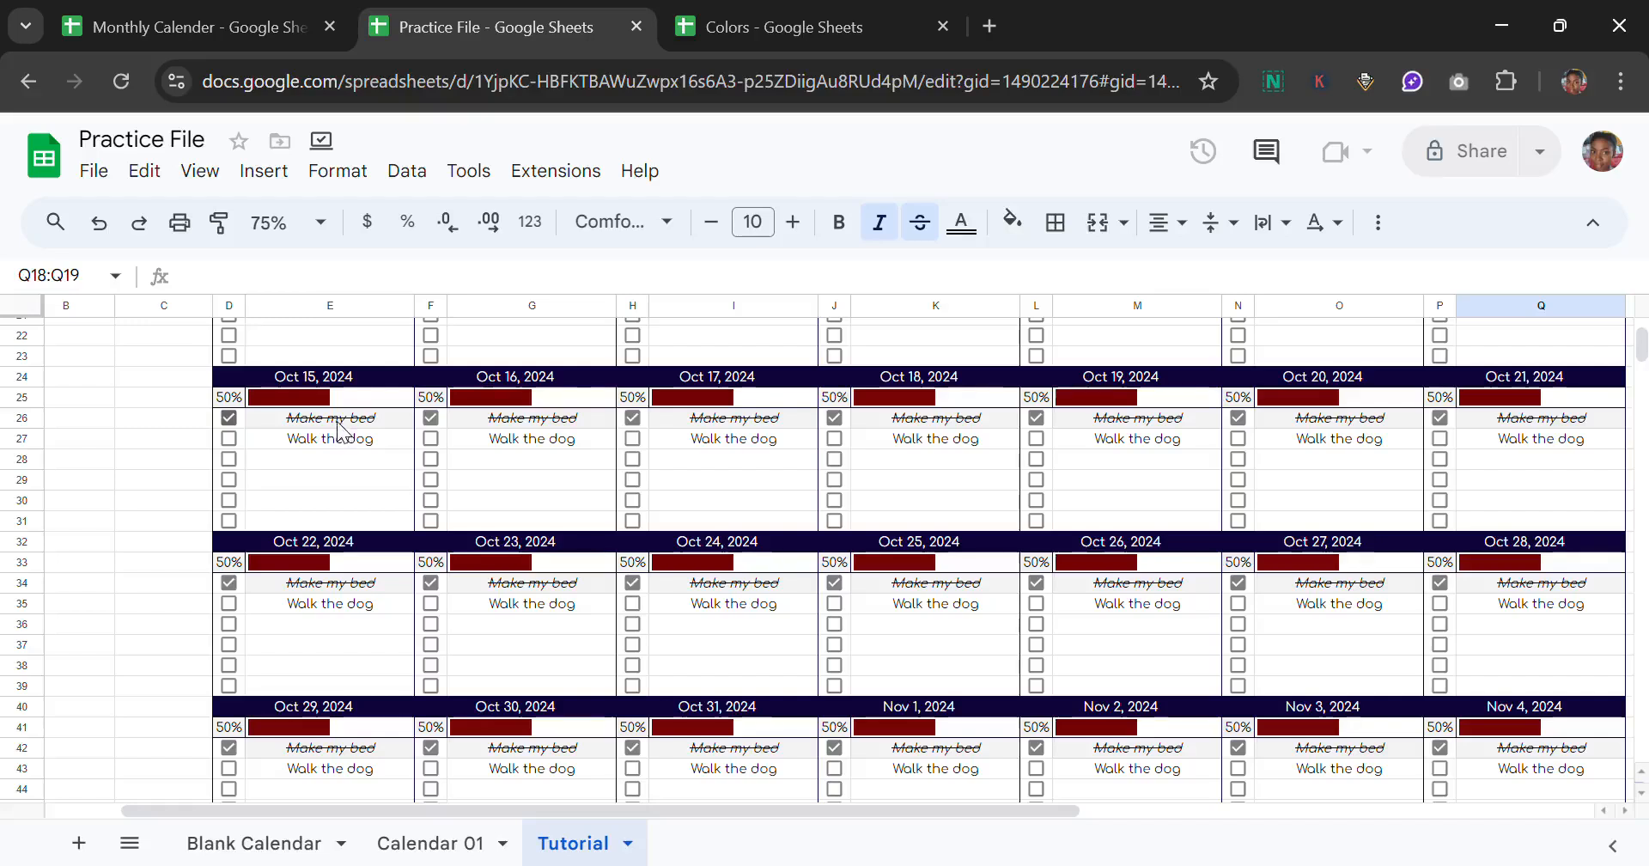
pyautogui.moveTo(336, 422); pyautogui.dragTo(337, 437)
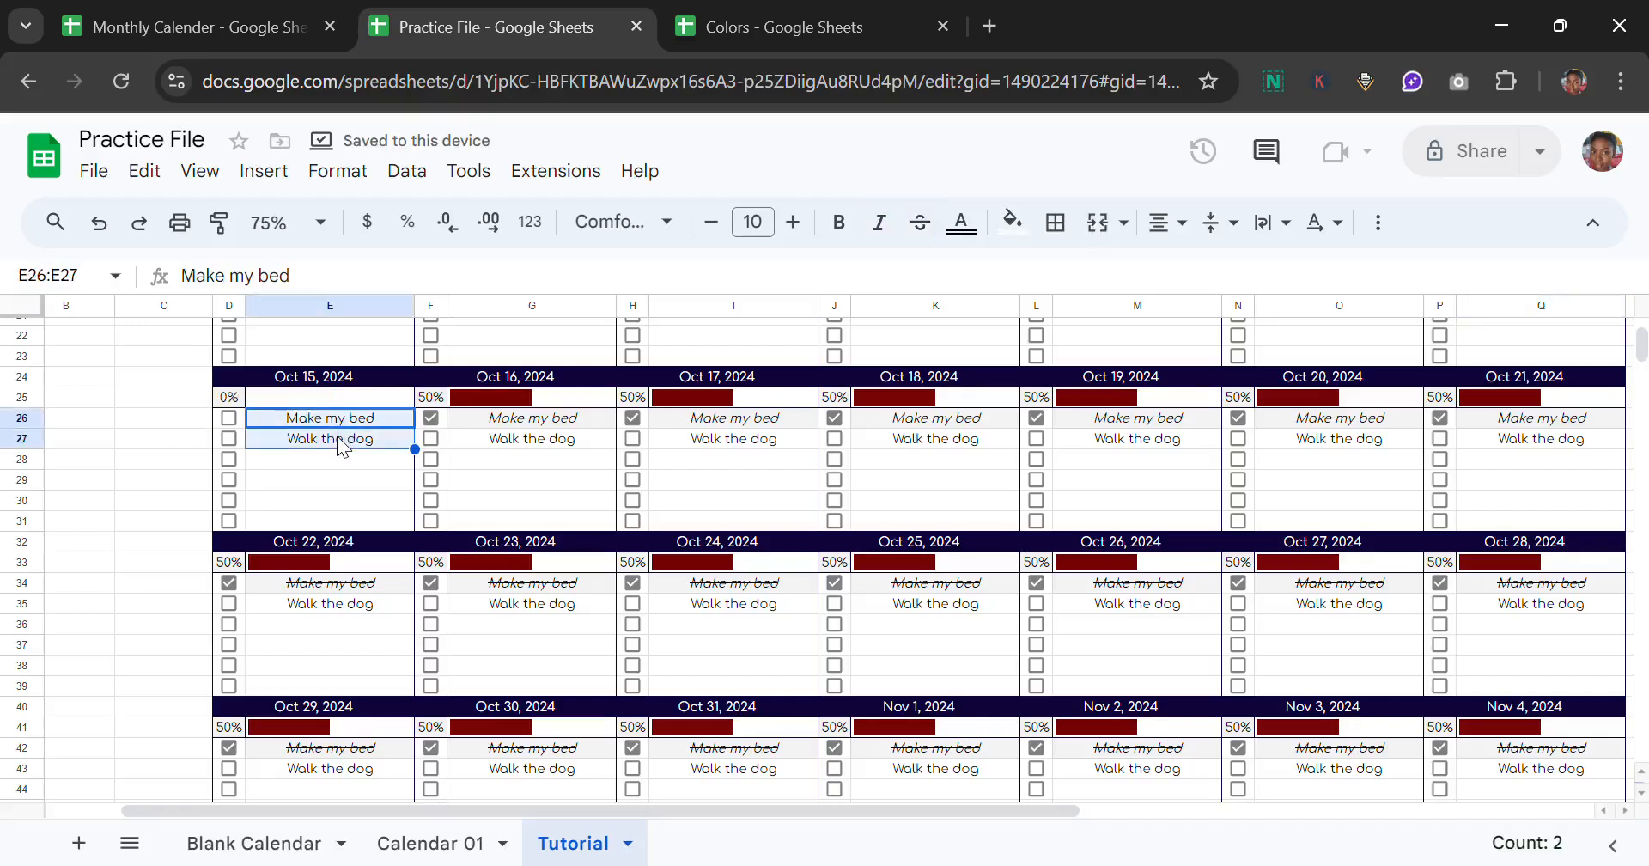
pyautogui.press('Delete')
pyautogui.moveTo(508, 404); pyautogui.dragTo(546, 438)
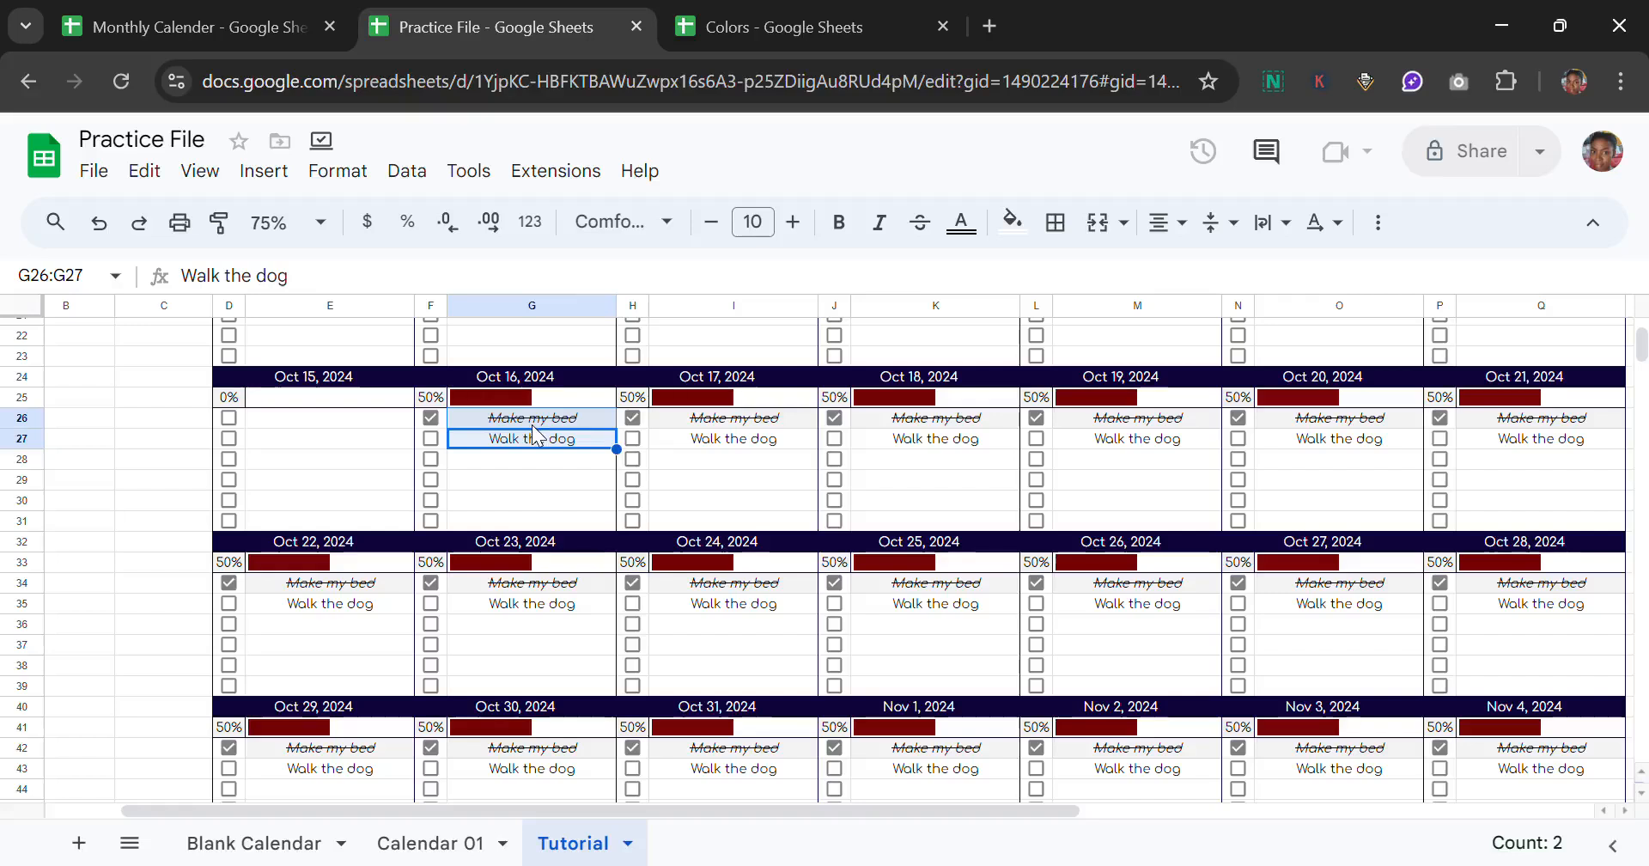
pyautogui.press('Delete')
pyautogui.click(691, 421)
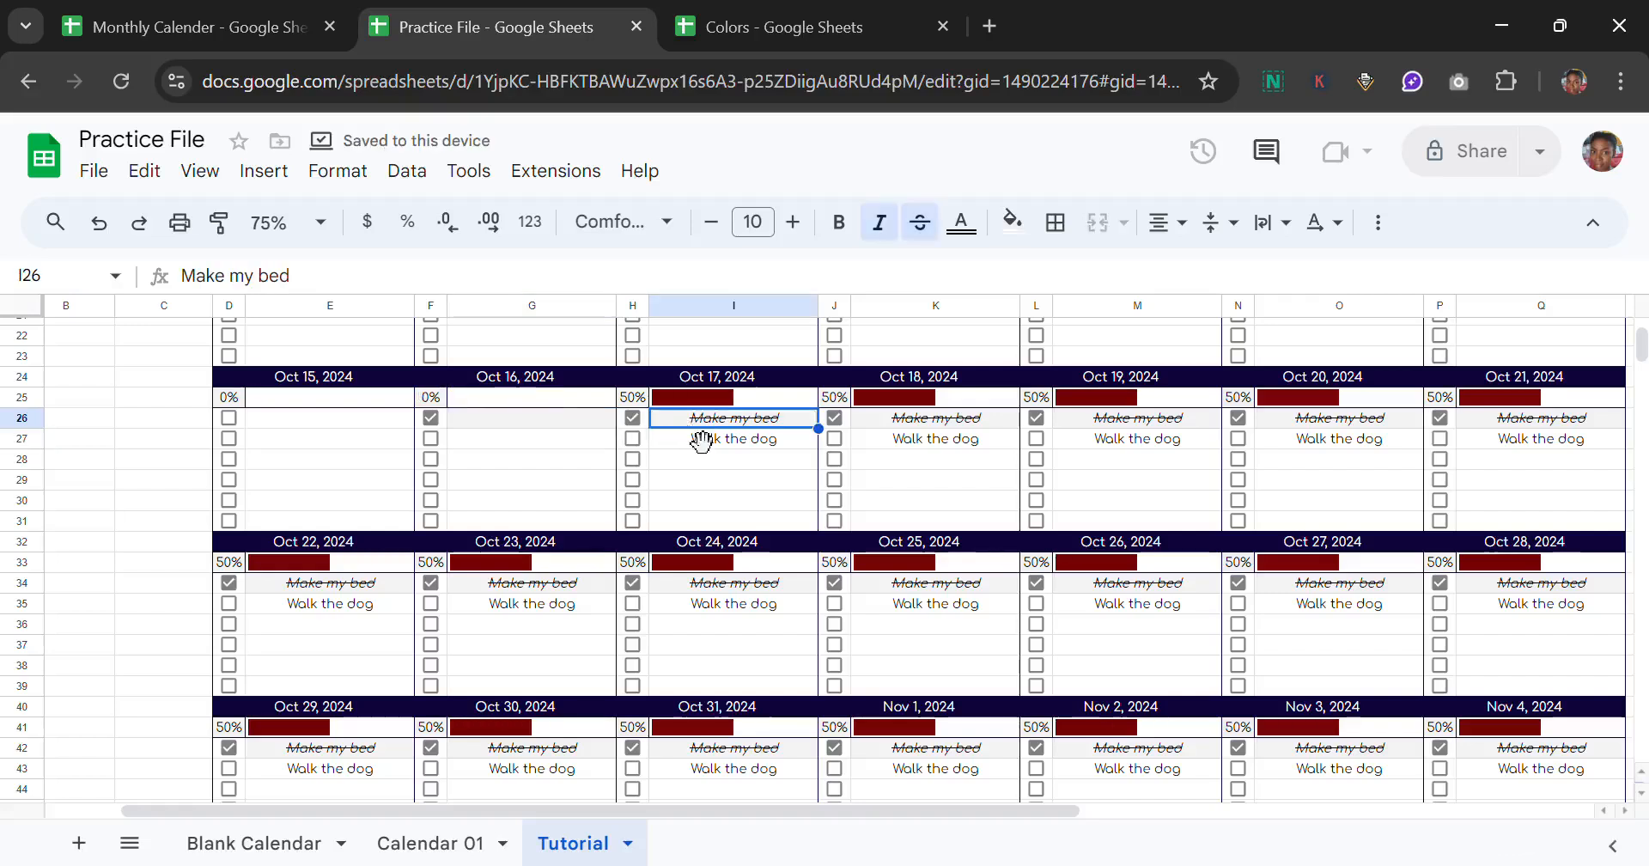
pyautogui.hotkey('ctrl', 'c')
pyautogui.moveTo(702, 443); pyautogui.dragTo(688, 450)
pyautogui.press('Delete')
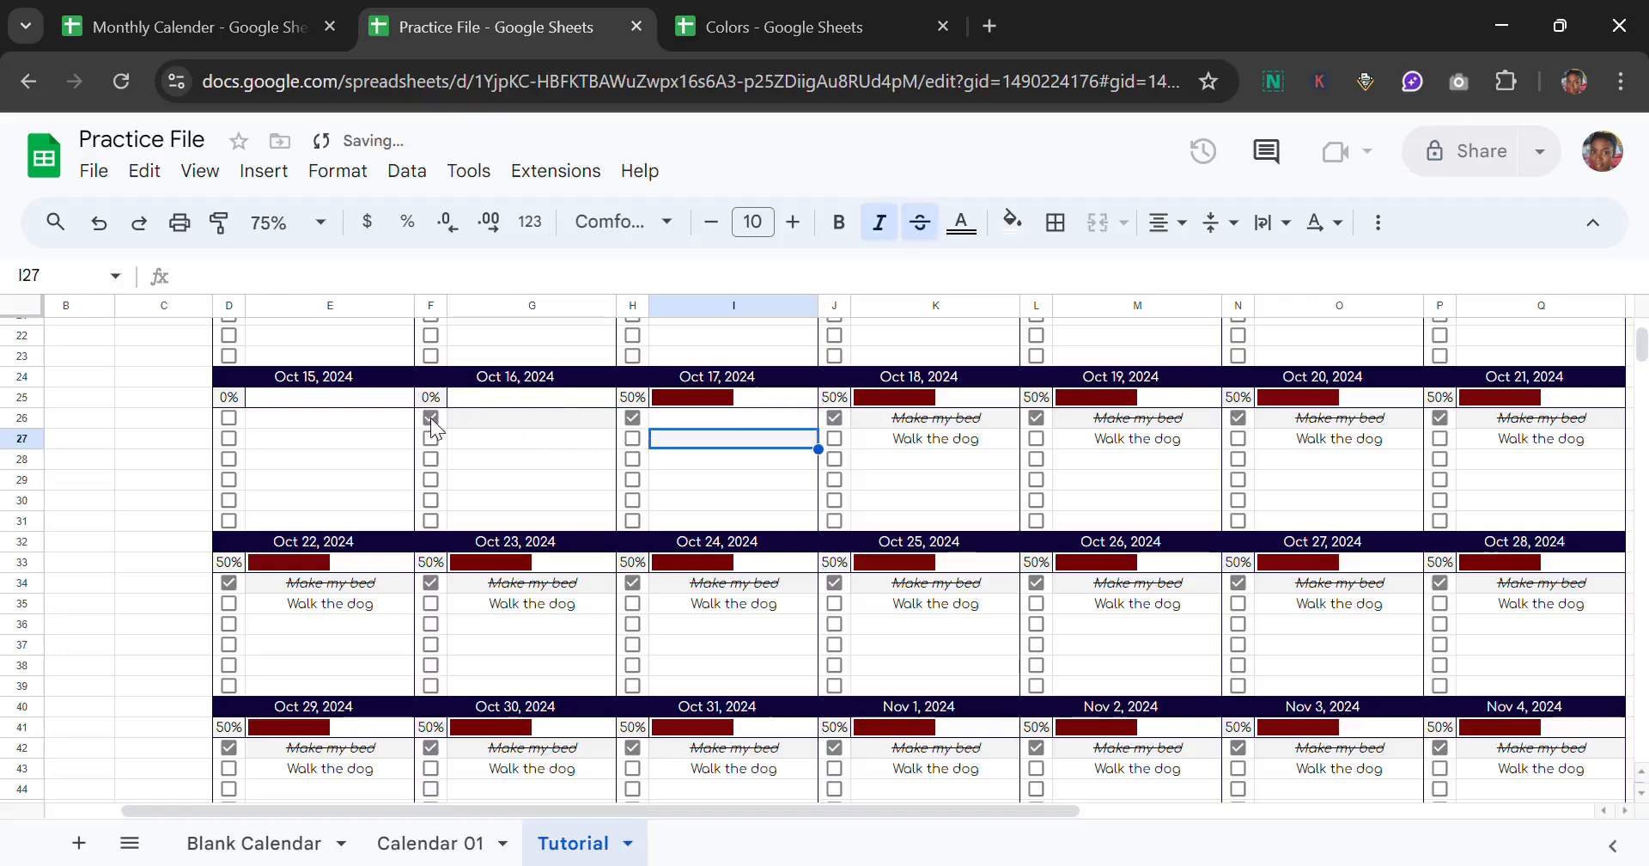
pyautogui.click(633, 418)
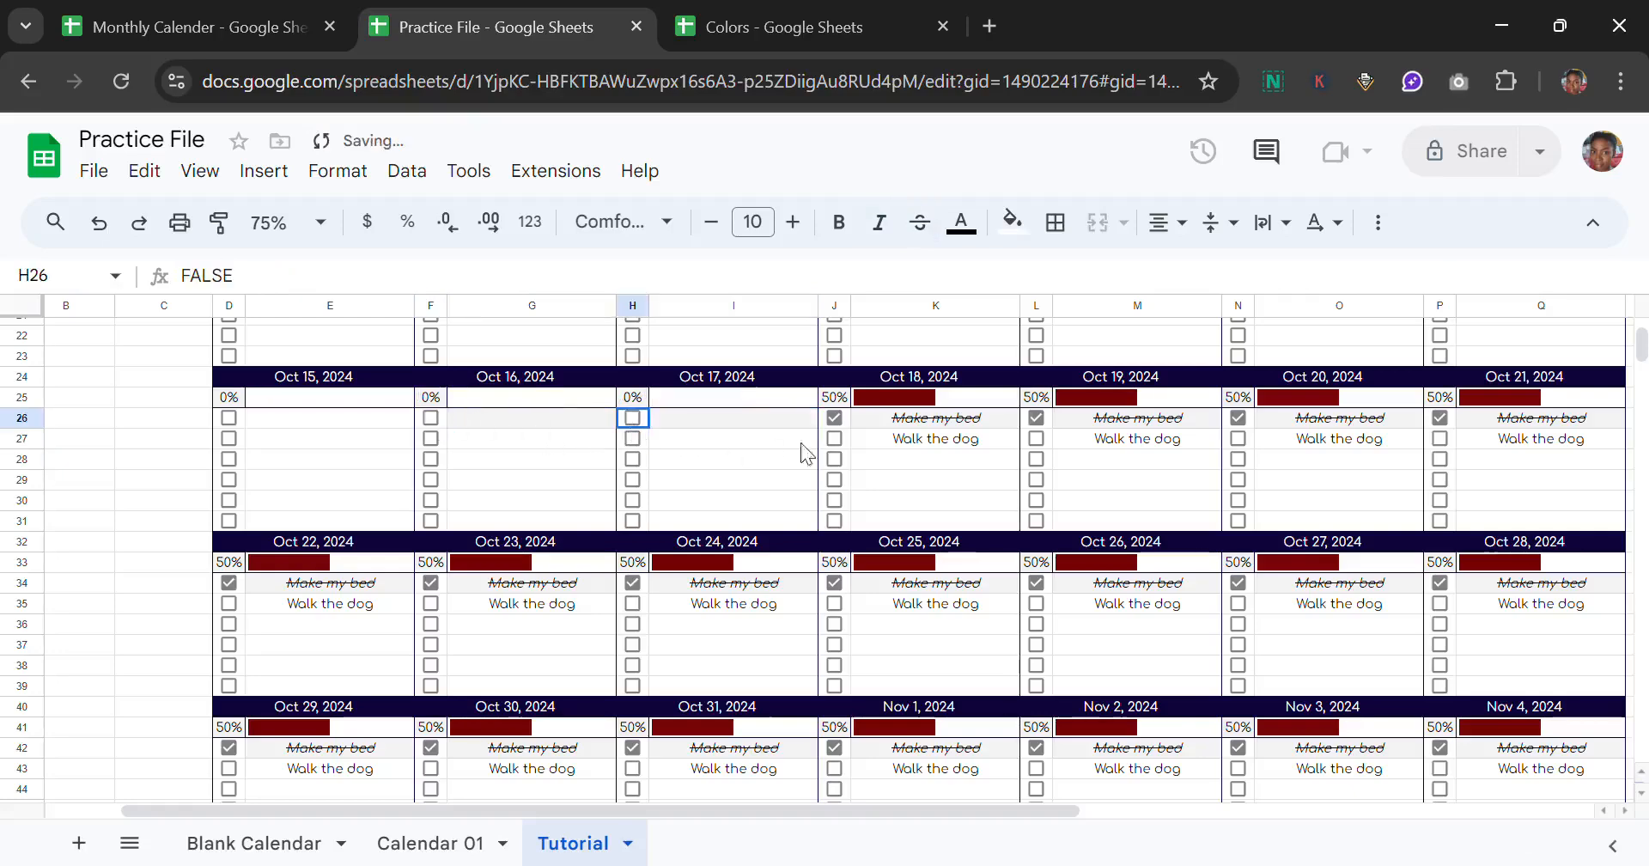
pyautogui.click(838, 419)
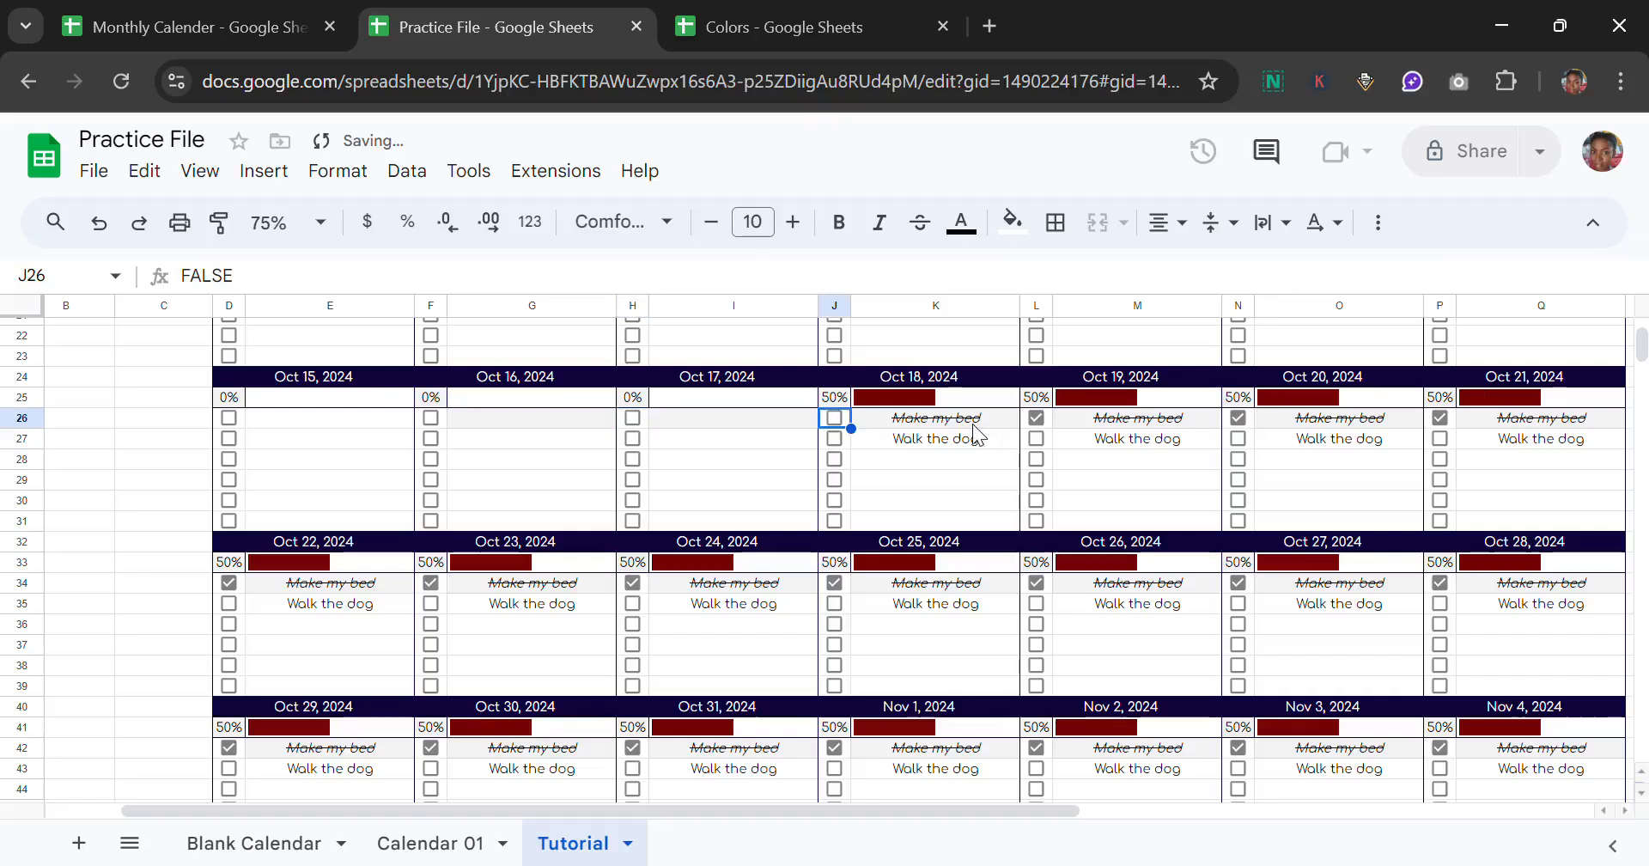
# Step: Clear the sample tasks in rows 26 and 27 for Oct 18 through Oct 21 and uncheck row 26 for Oct 19 through Oct 21
pyautogui.moveTo(977, 419); pyautogui.dragTo(1185, 447)
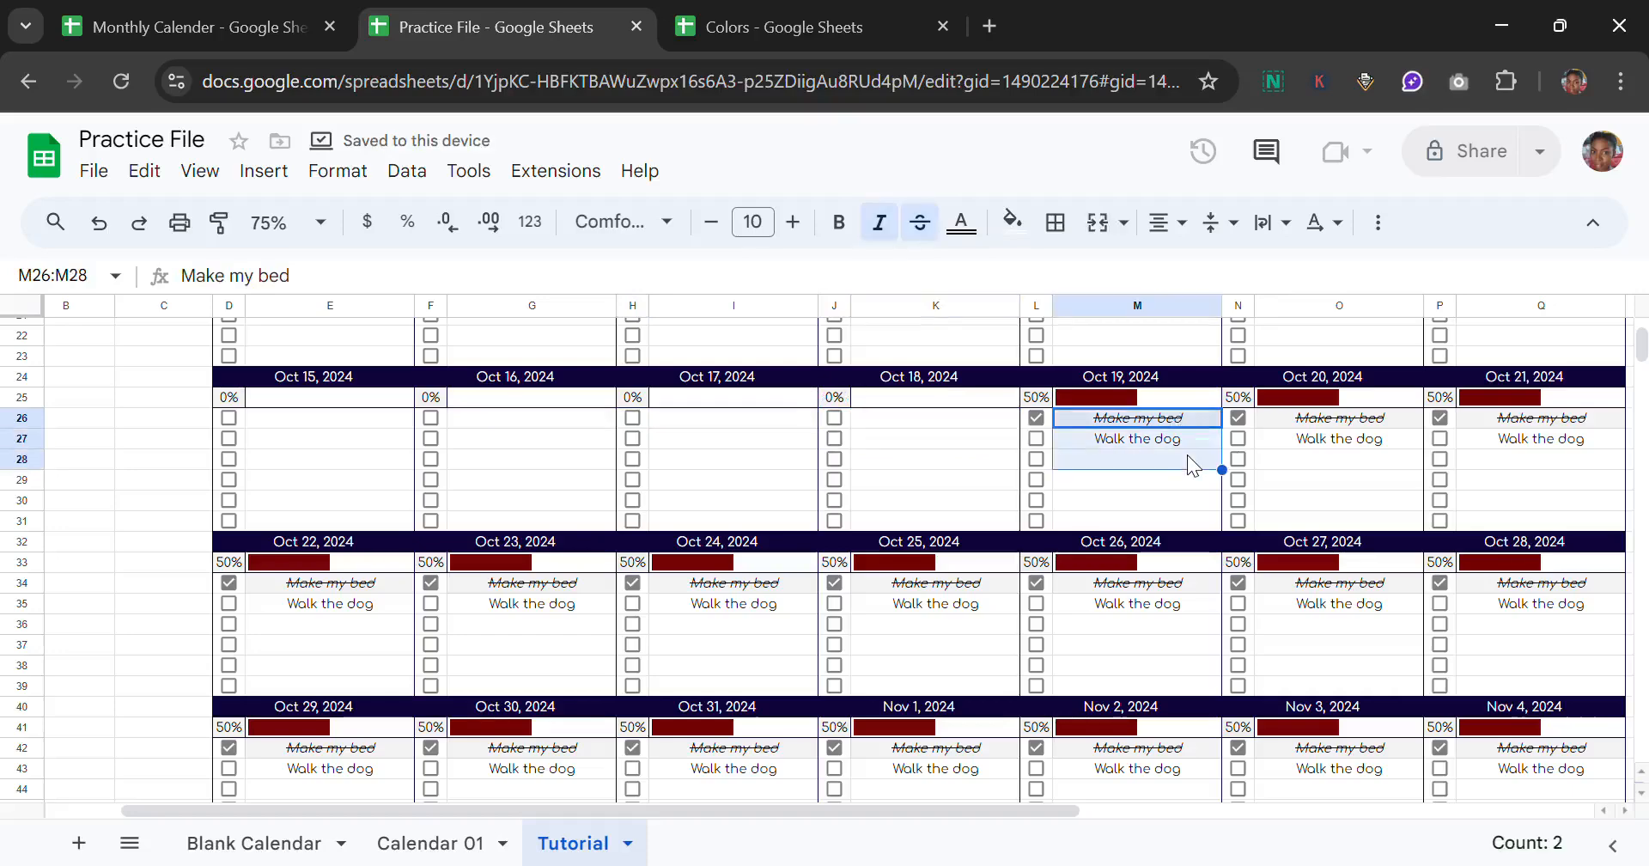
pyautogui.press('Delete')
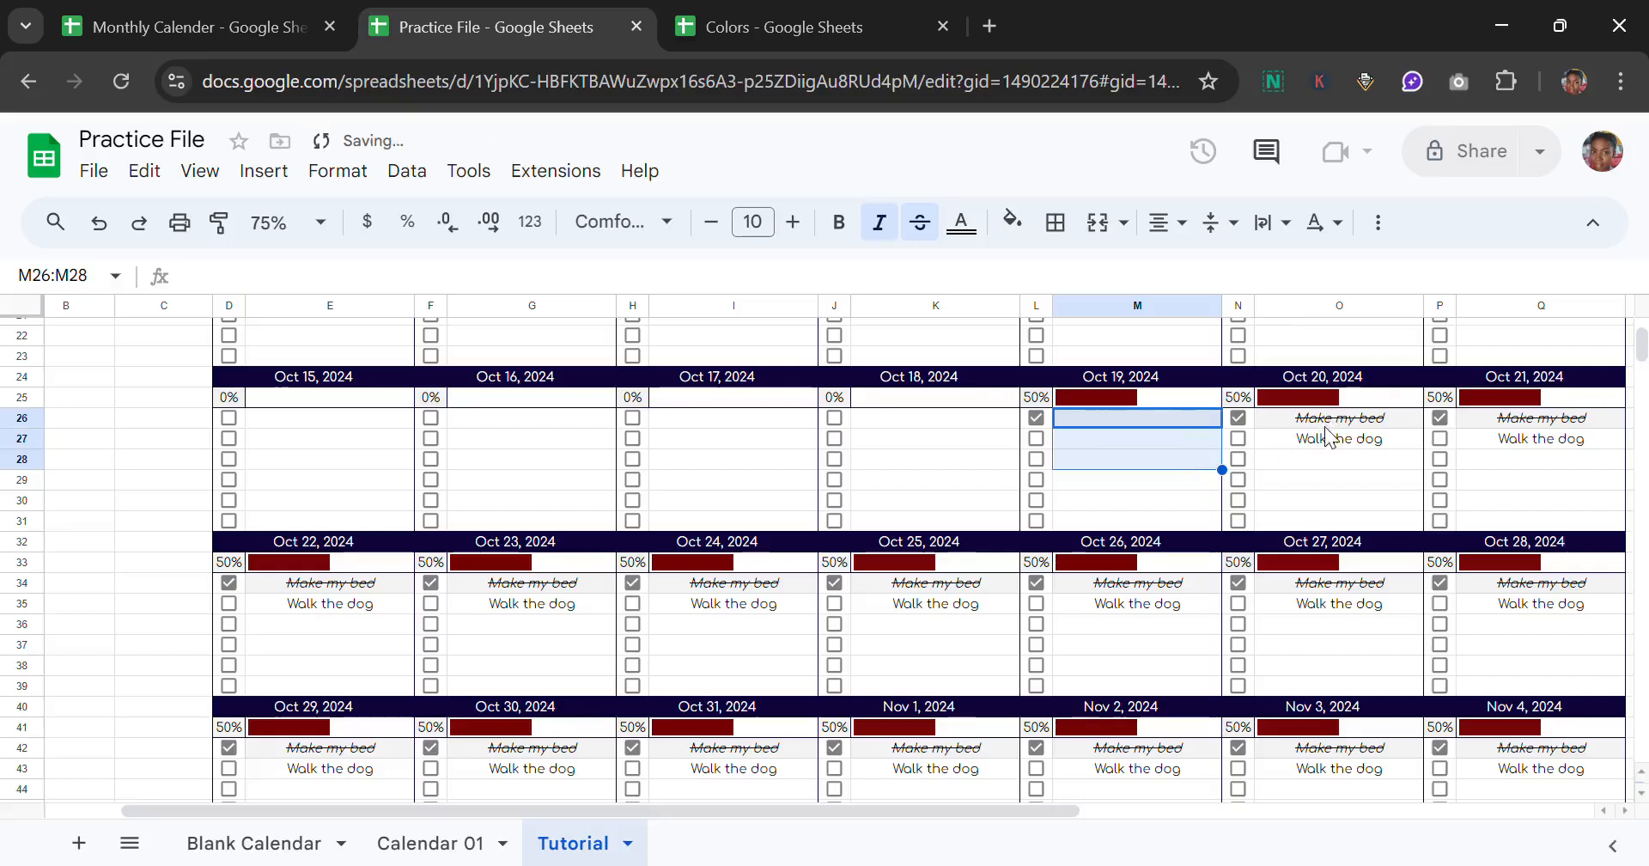
pyautogui.moveTo(1329, 427); pyautogui.dragTo(1337, 476)
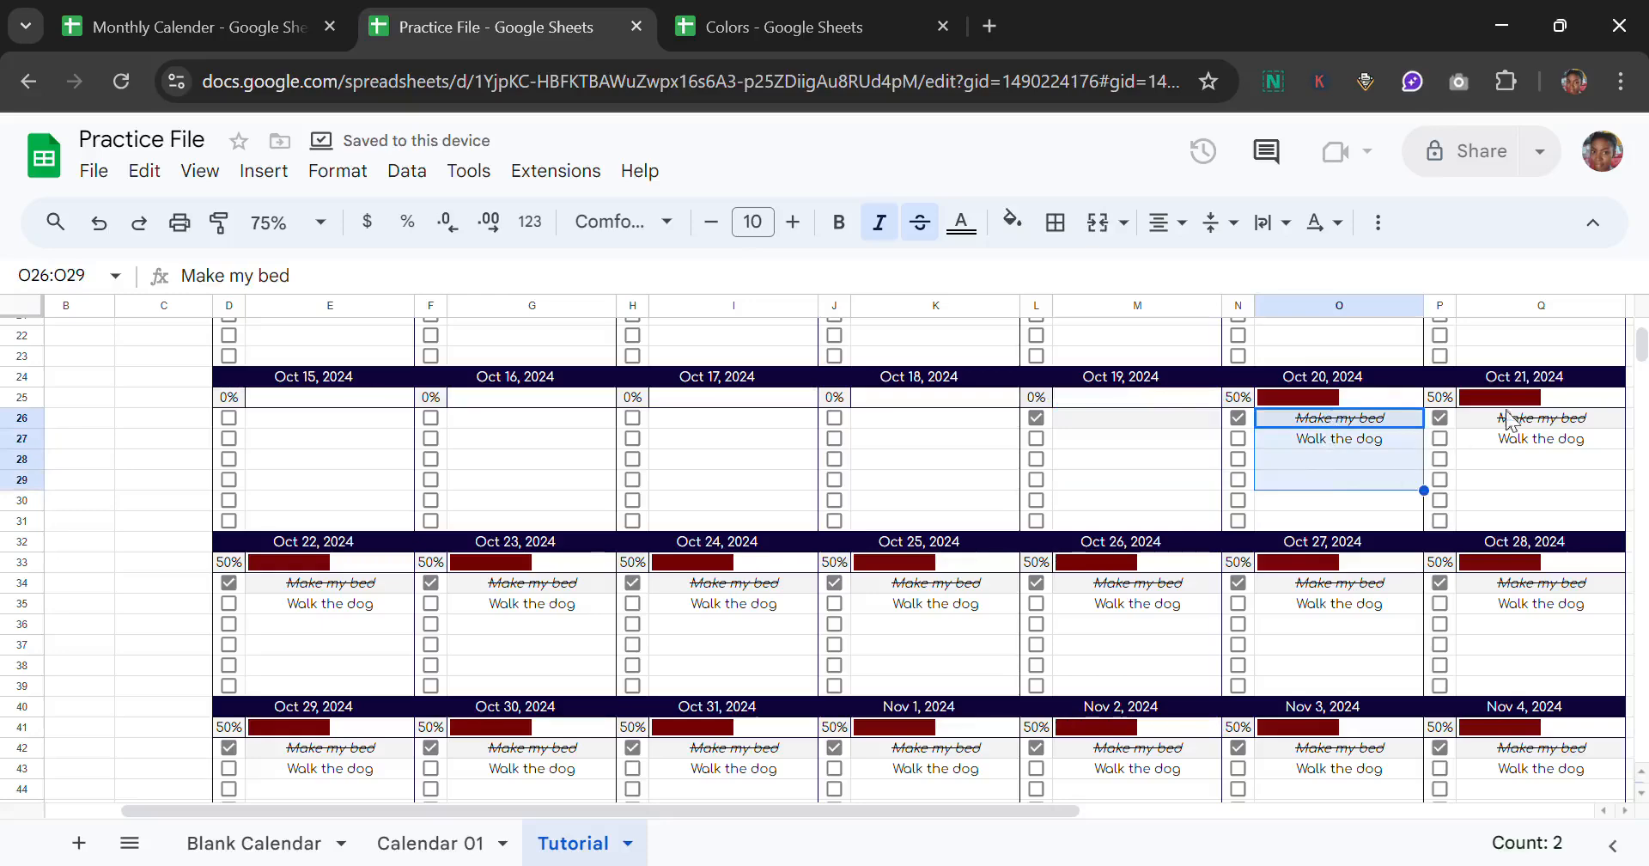
pyautogui.press('Delete')
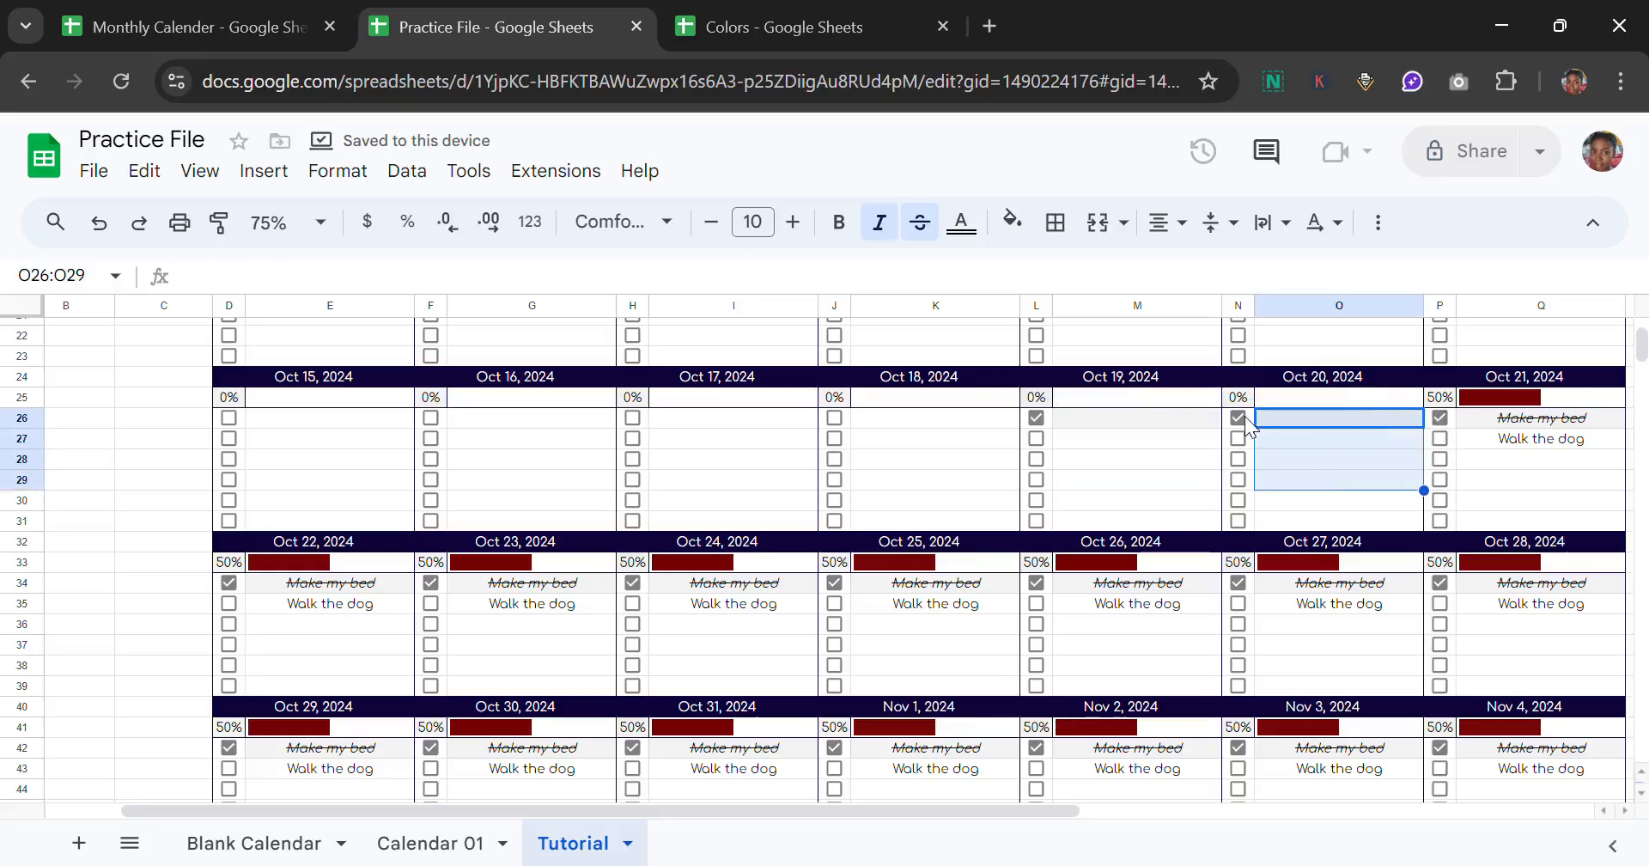
pyautogui.click(1039, 417)
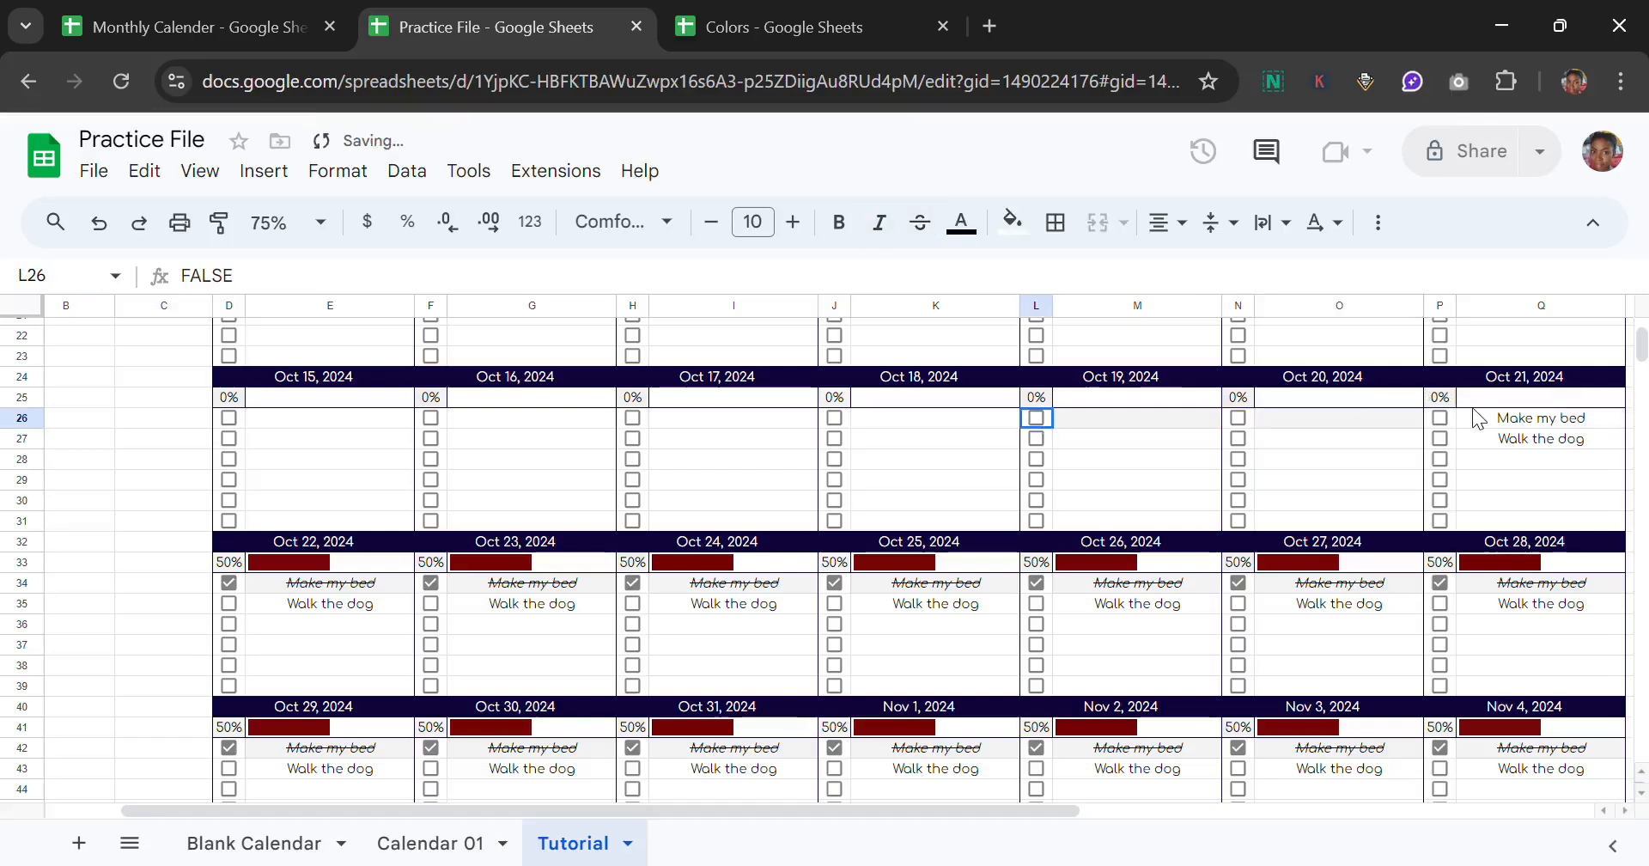
pyautogui.moveTo(1495, 419); pyautogui.dragTo(1495, 441)
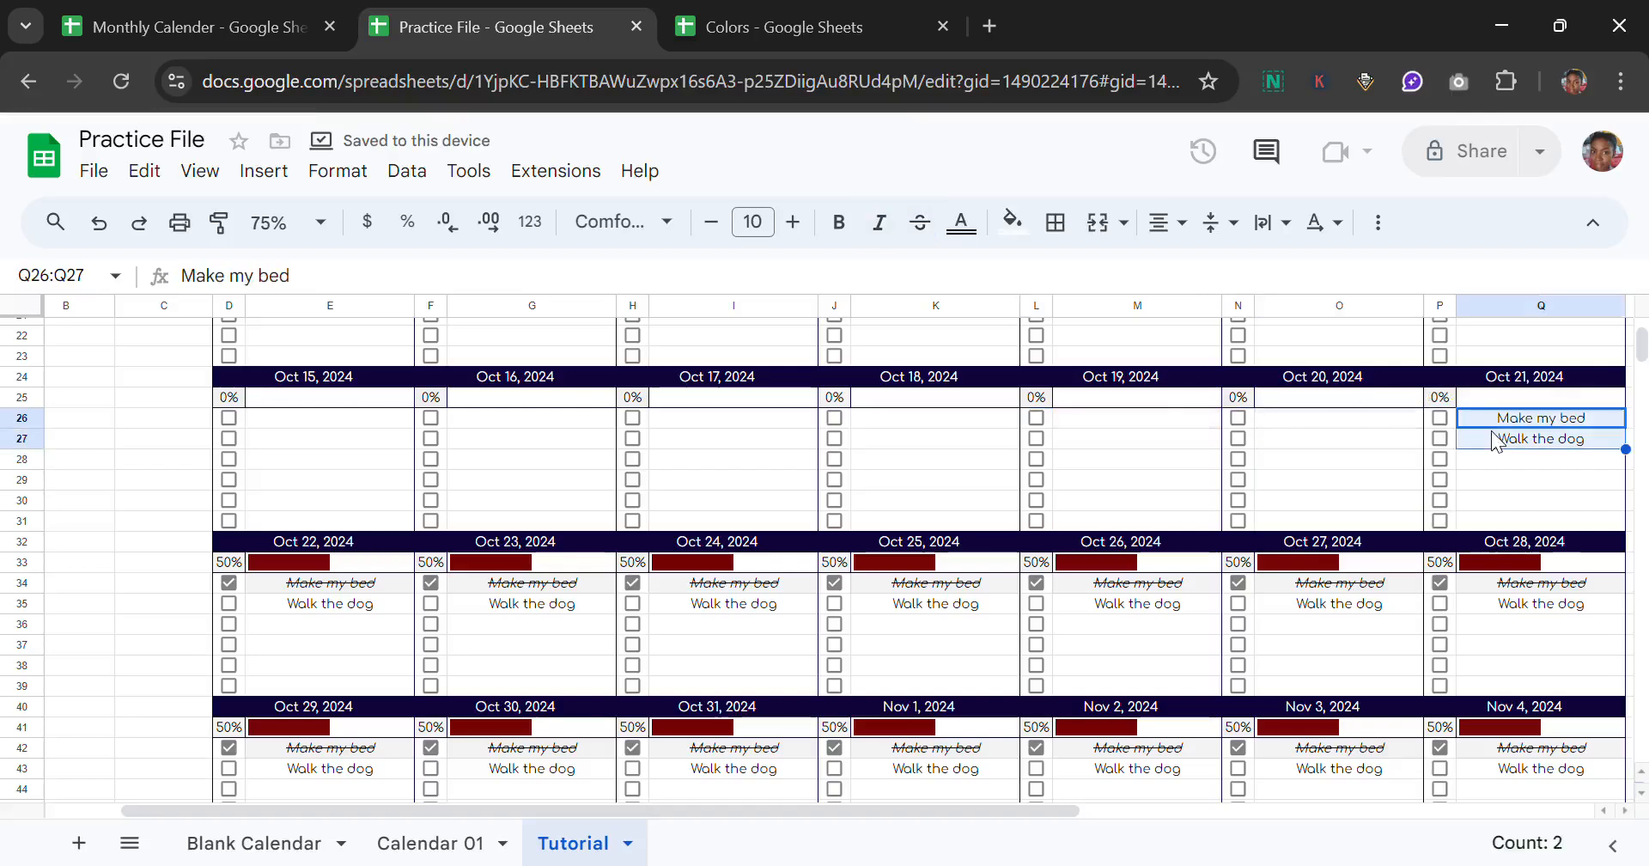
pyautogui.press('Delete')
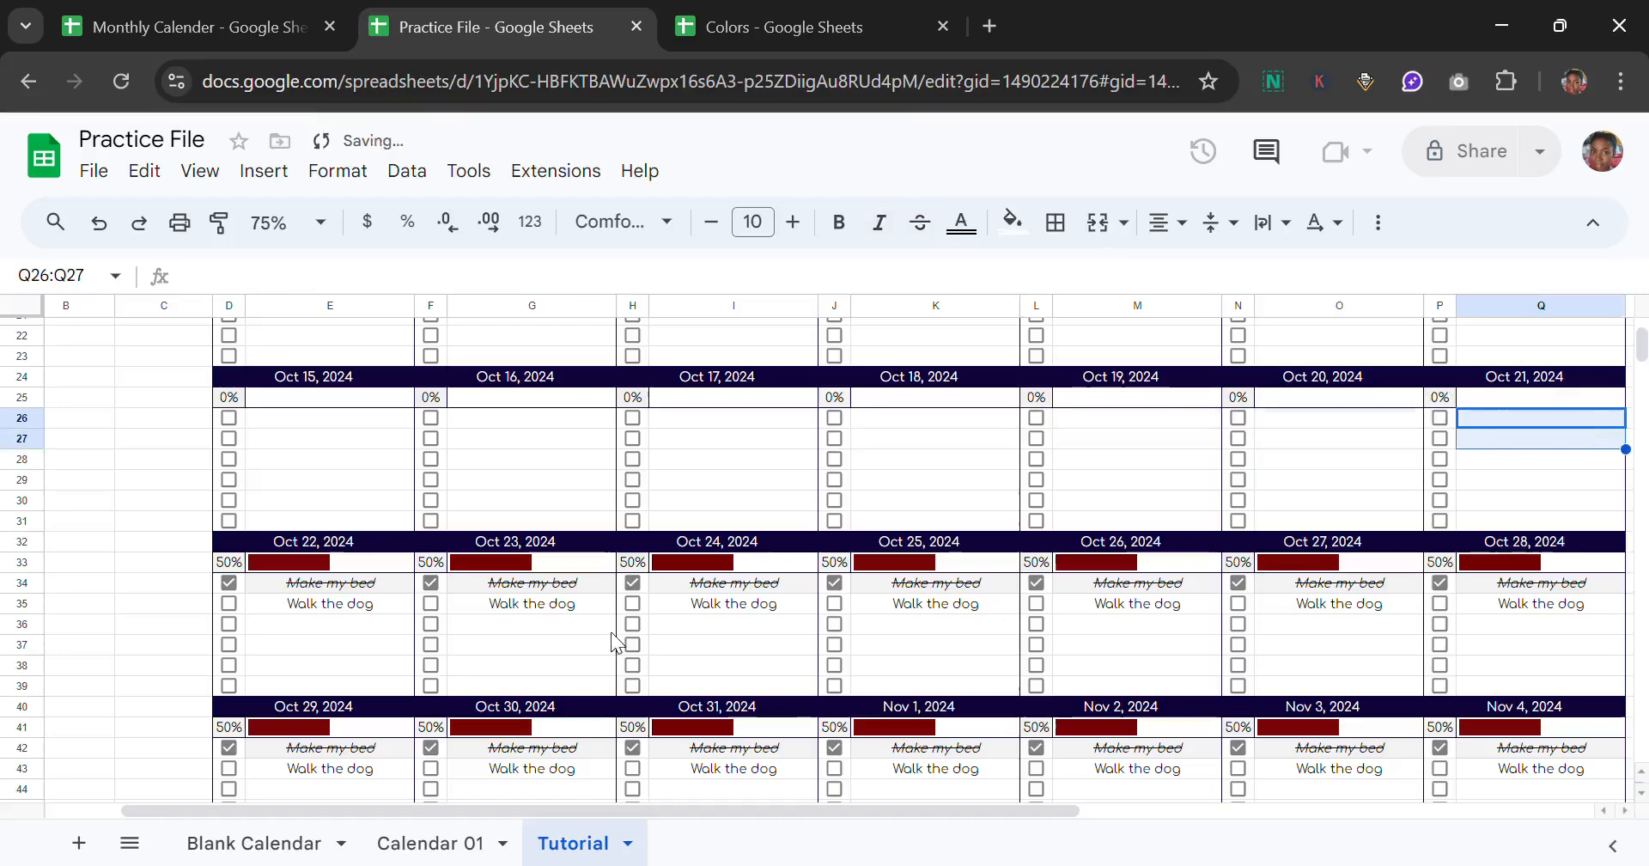
# Step: Clear the sample tasks "Make my bed" and "Walk the dog" from rows 34 and 35 for Oct 22 through Oct 28, 2024
pyautogui.moveTo(375, 588); pyautogui.dragTo(381, 618)
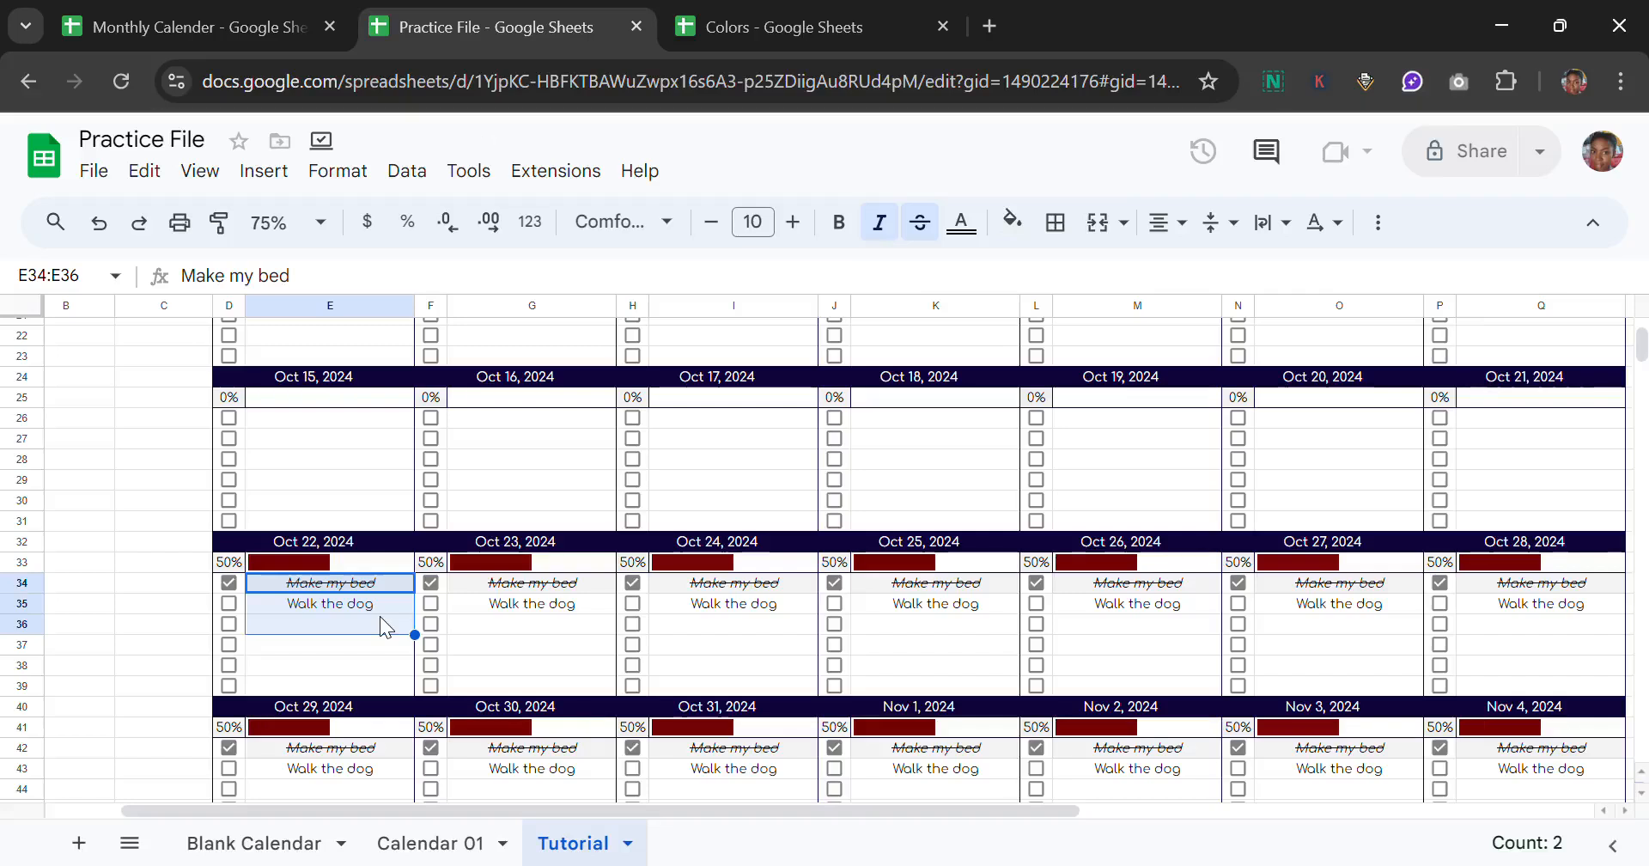
pyautogui.moveTo(538, 604); pyautogui.dragTo(1130, 606)
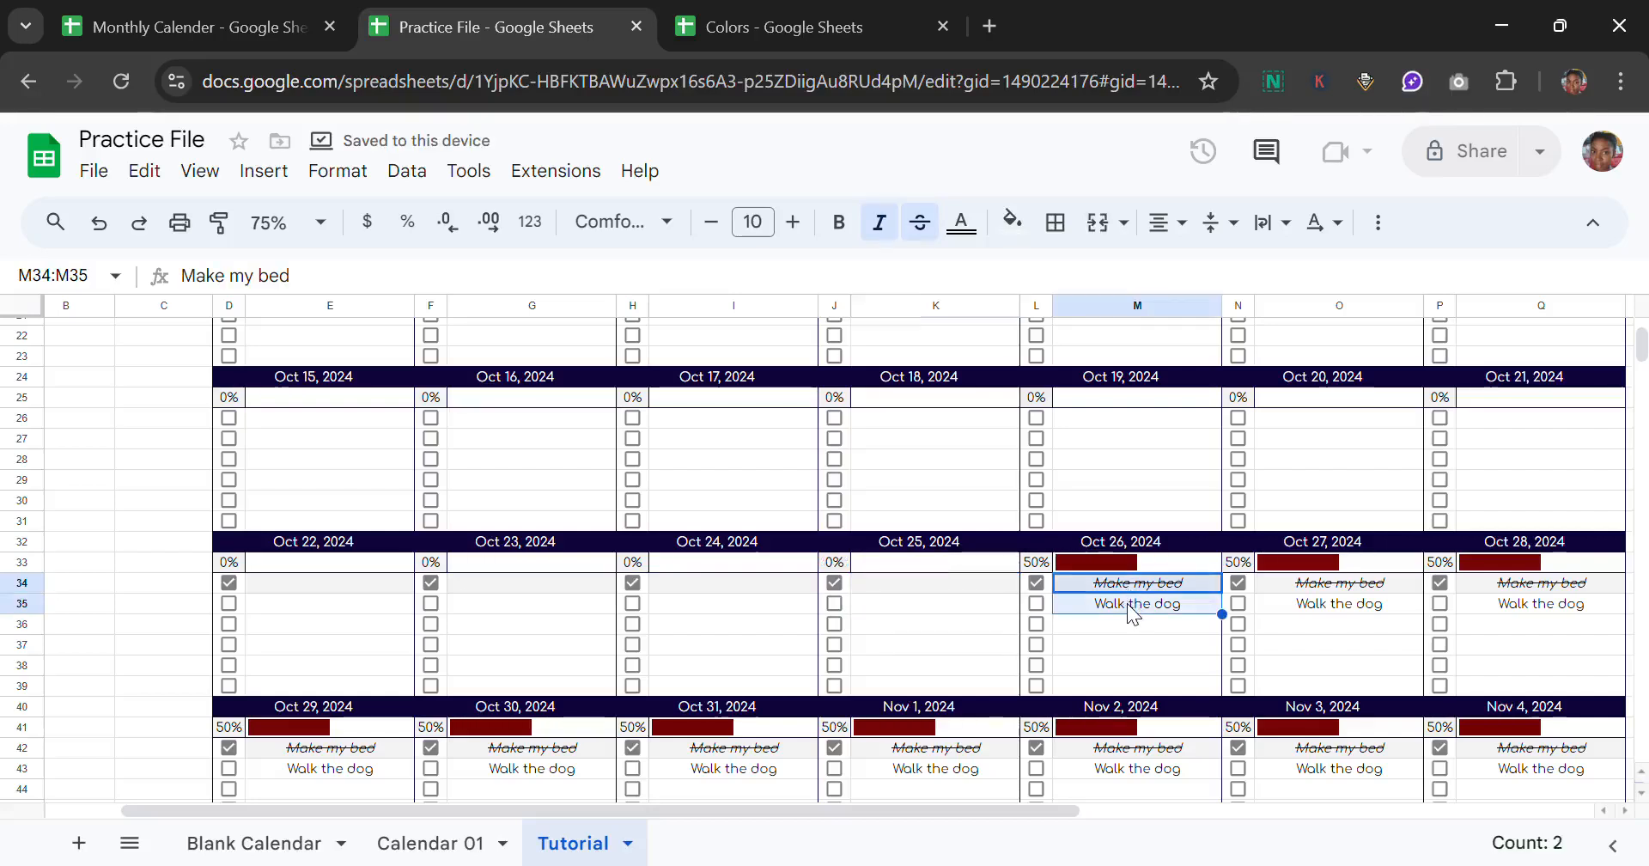
pyautogui.moveTo(1367, 590); pyautogui.dragTo(1589, 778)
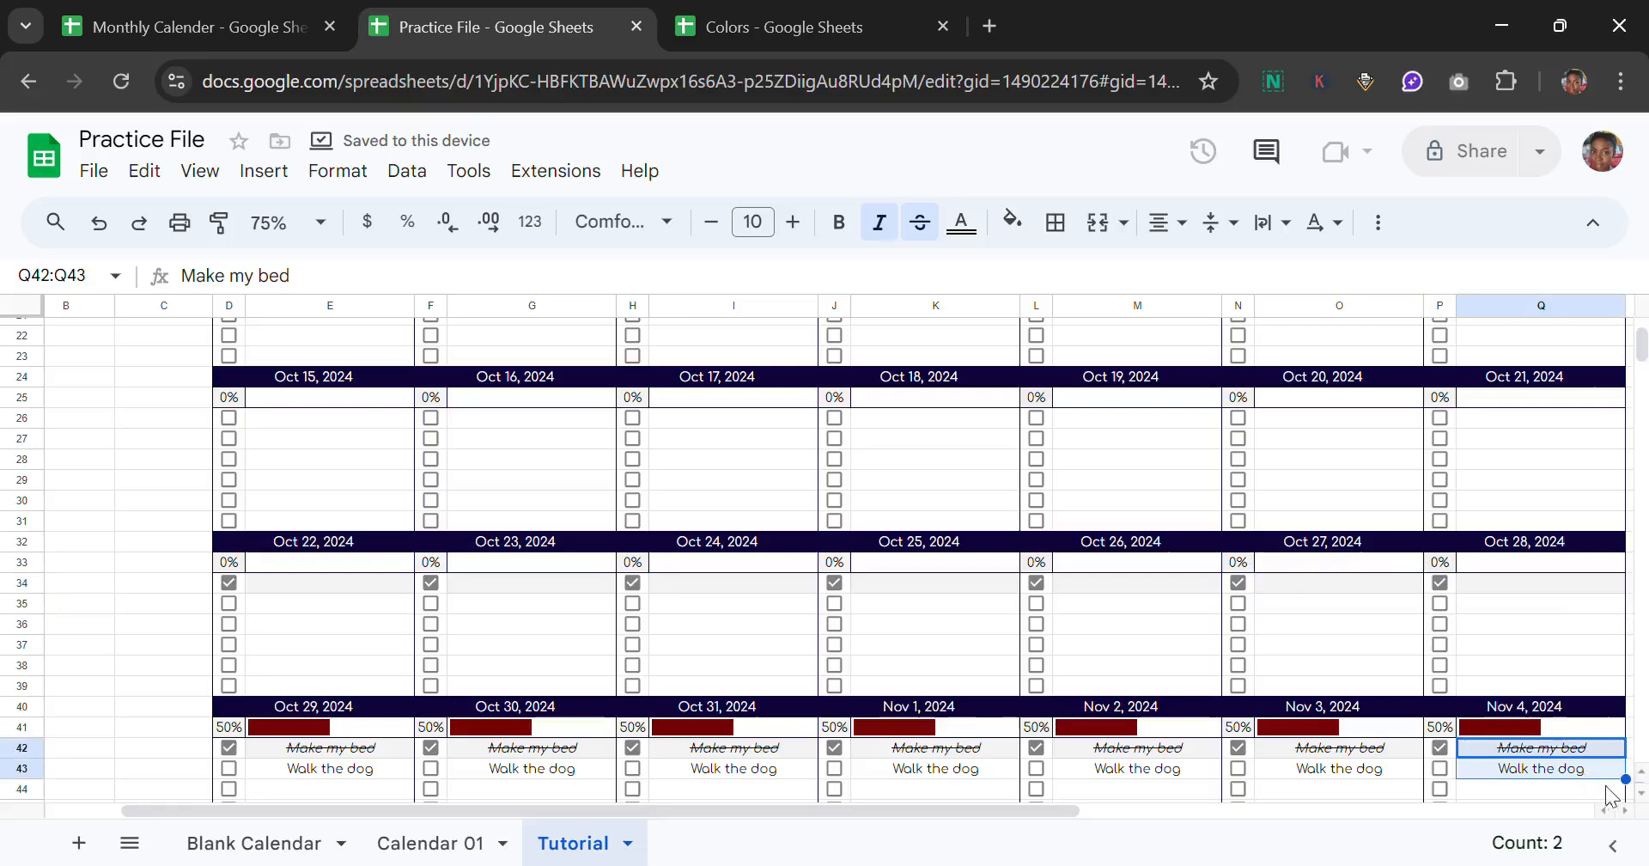
# Step: Clear the sample tasks "Make my bed" and "Walk the dog" from rows 42 and 43 for Oct 29 through Nov 4, 2024
pyautogui.press('Delete')
pyautogui.moveTo(1383, 756); pyautogui.dragTo(1177, 767)
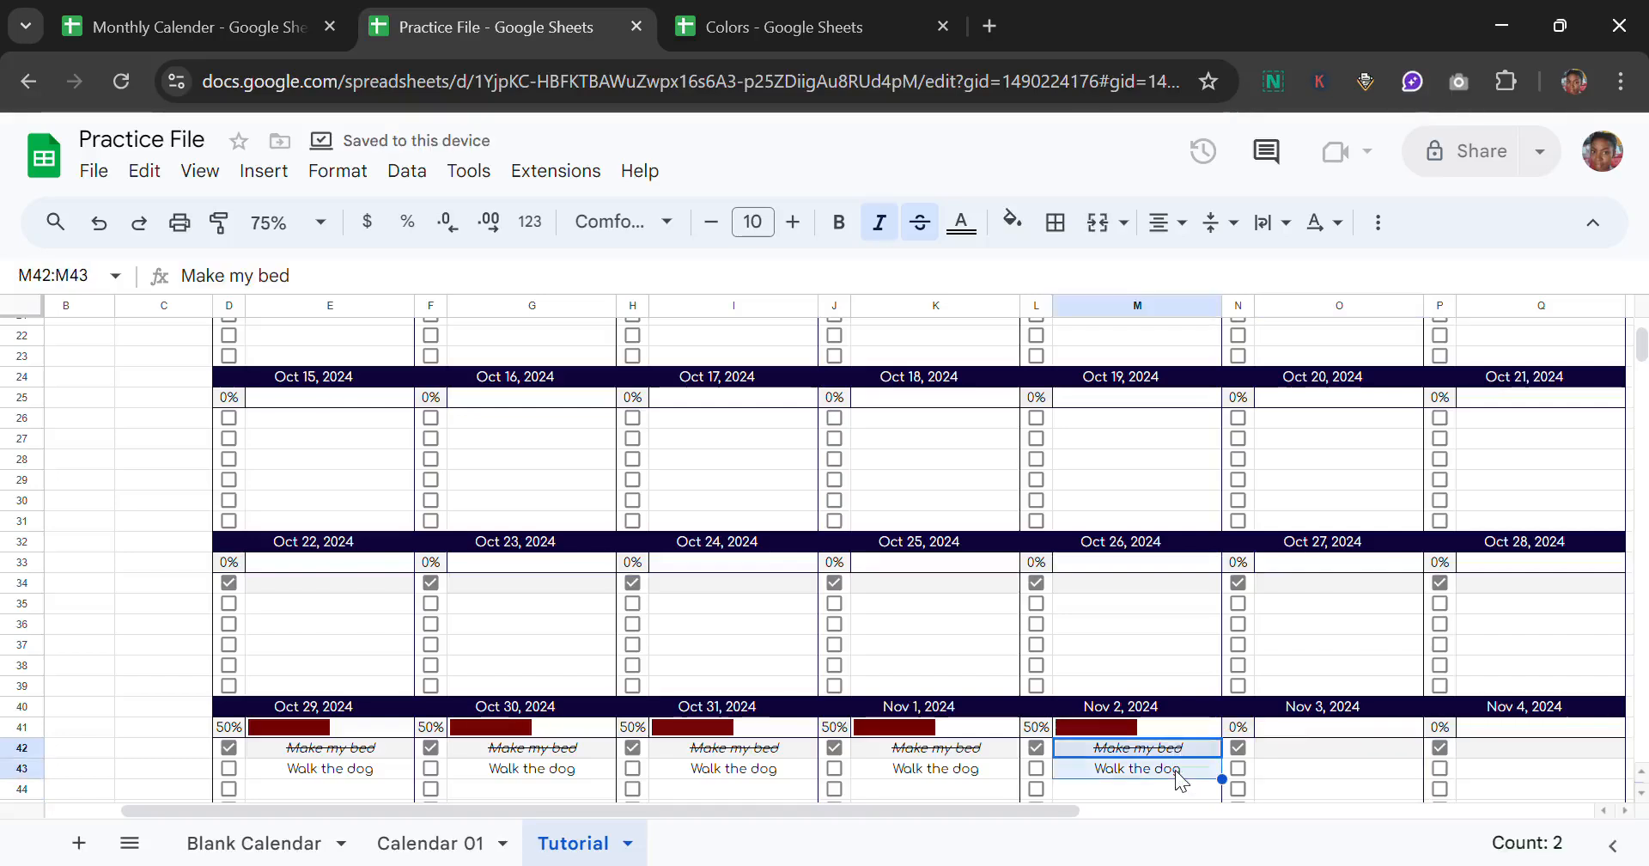
pyautogui.moveTo(1174, 769); pyautogui.dragTo(967, 787)
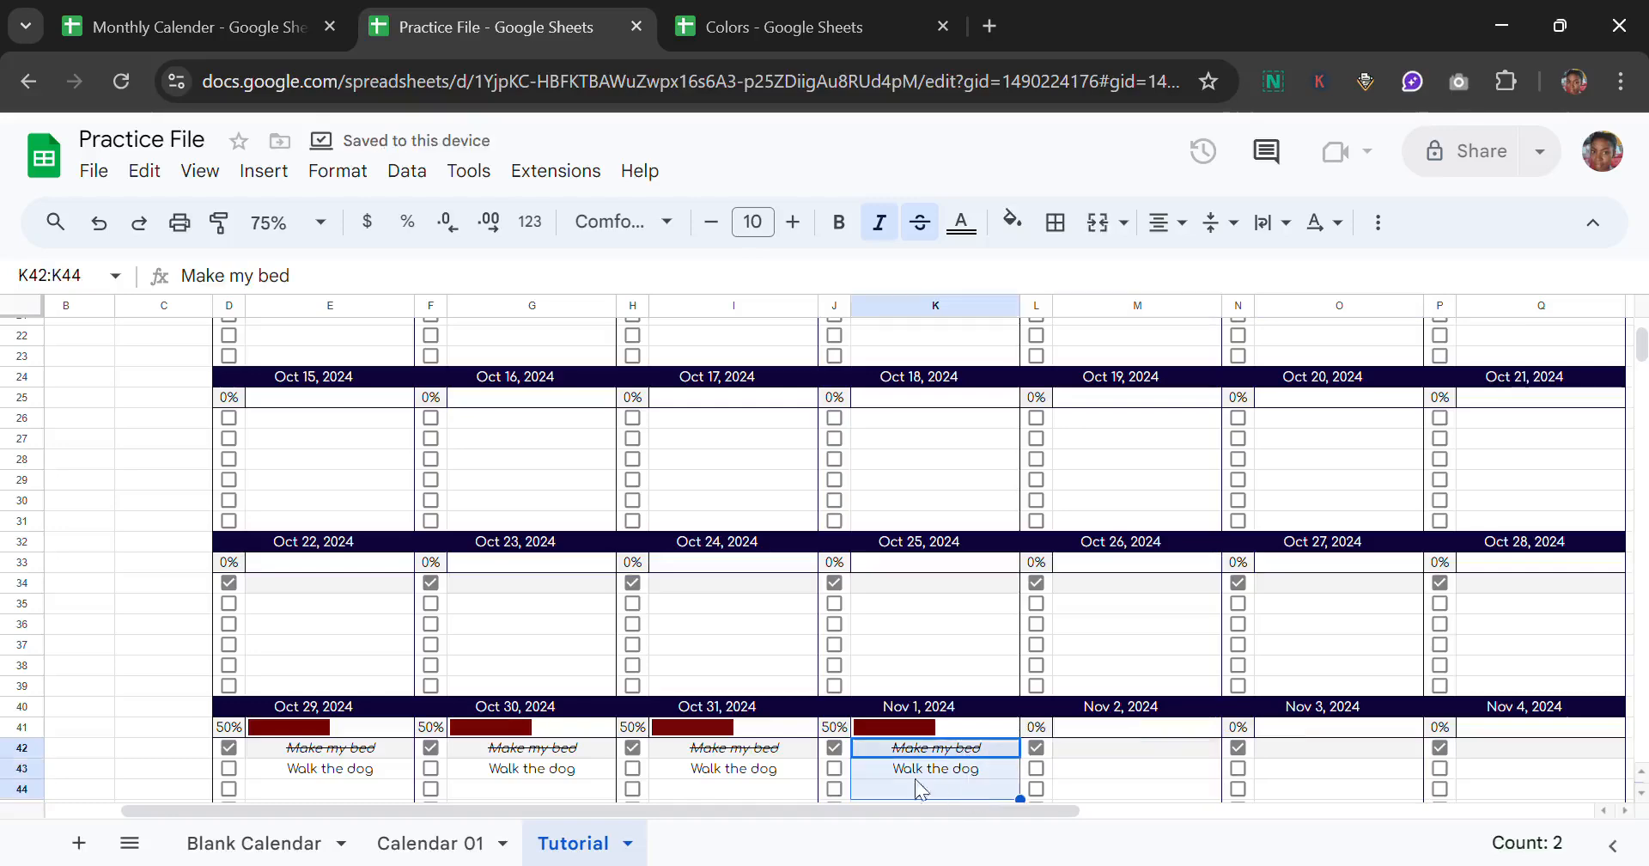
pyautogui.press('Delete')
pyautogui.moveTo(785, 747); pyautogui.dragTo(786, 768)
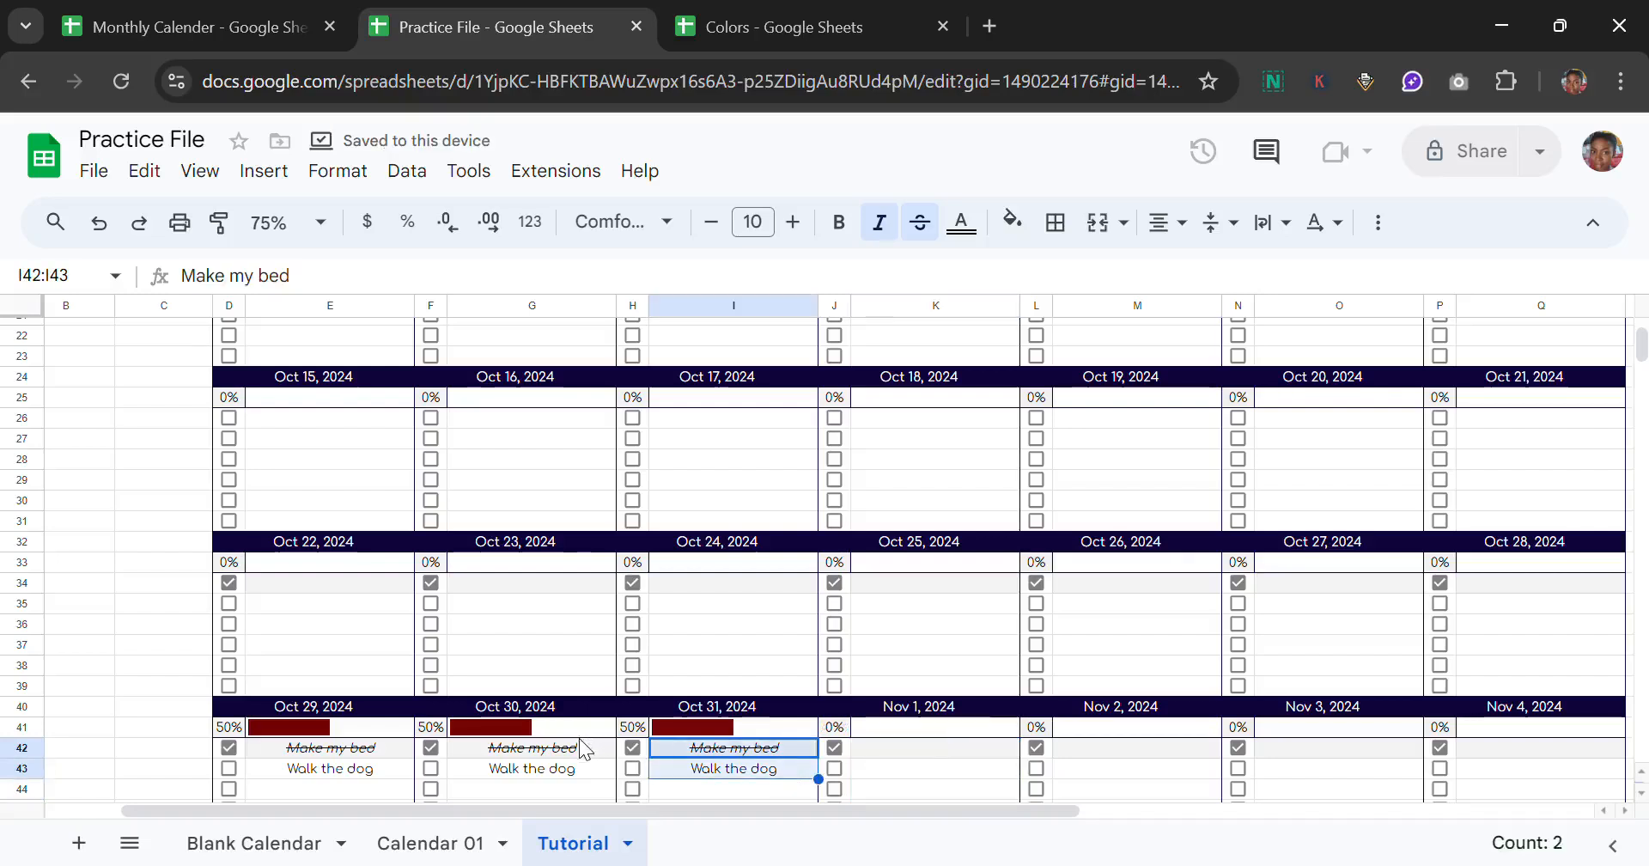
pyautogui.press('Delete')
pyautogui.moveTo(569, 754); pyautogui.dragTo(569, 772)
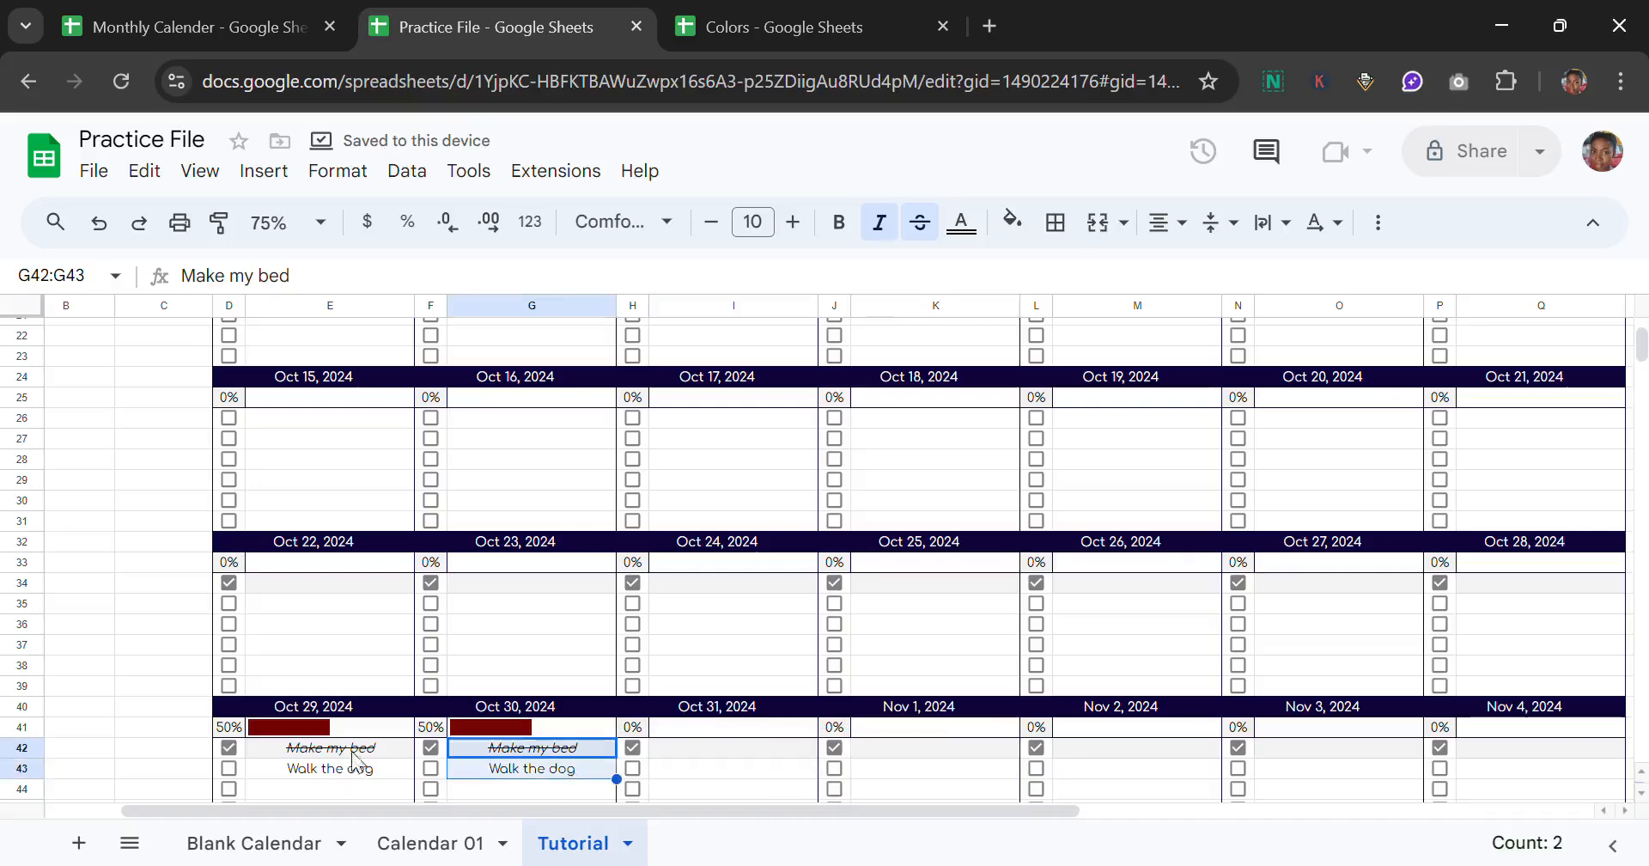
pyautogui.press('Delete')
pyautogui.moveTo(353, 752); pyautogui.dragTo(349, 772)
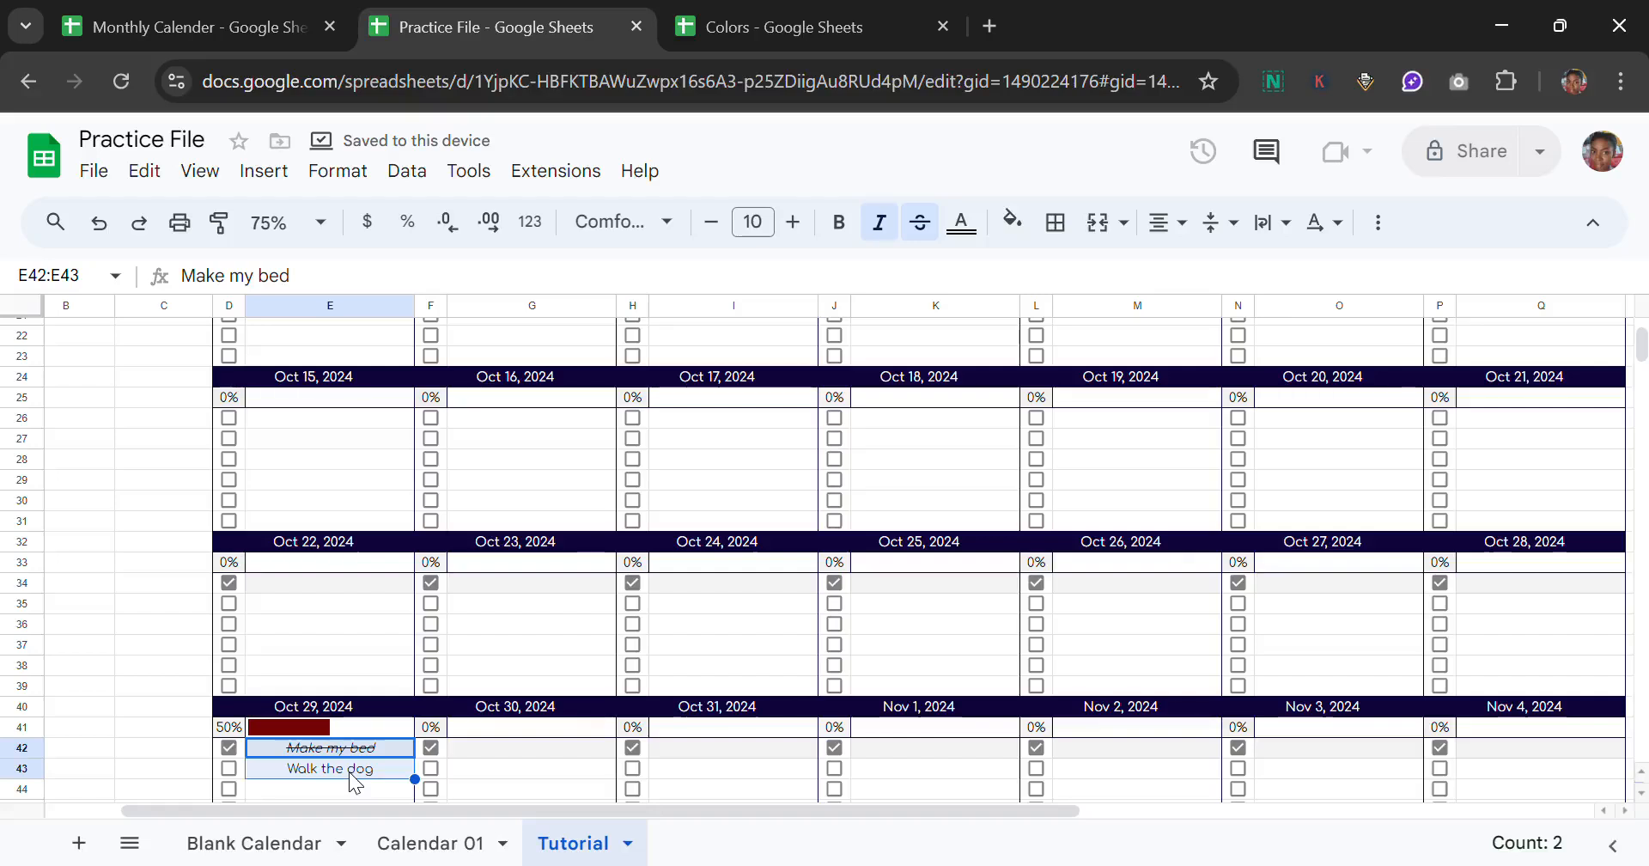
pyautogui.press('Delete')
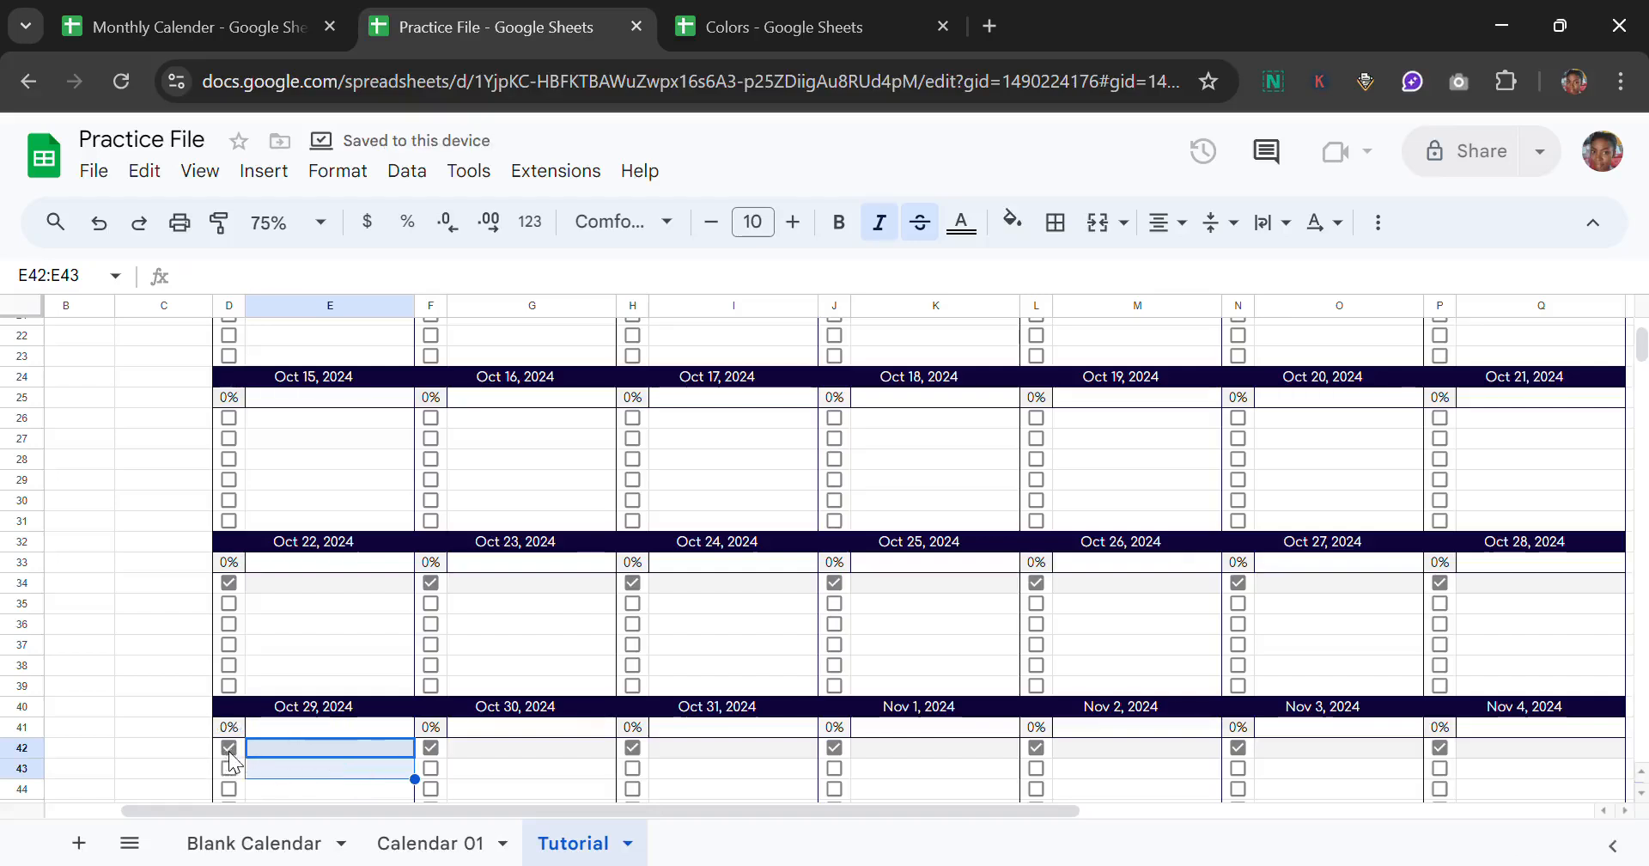
# Step: Uncheck the row 42 checkboxes for Oct 29 through Nov 4, 2024
pyautogui.click(431, 747)
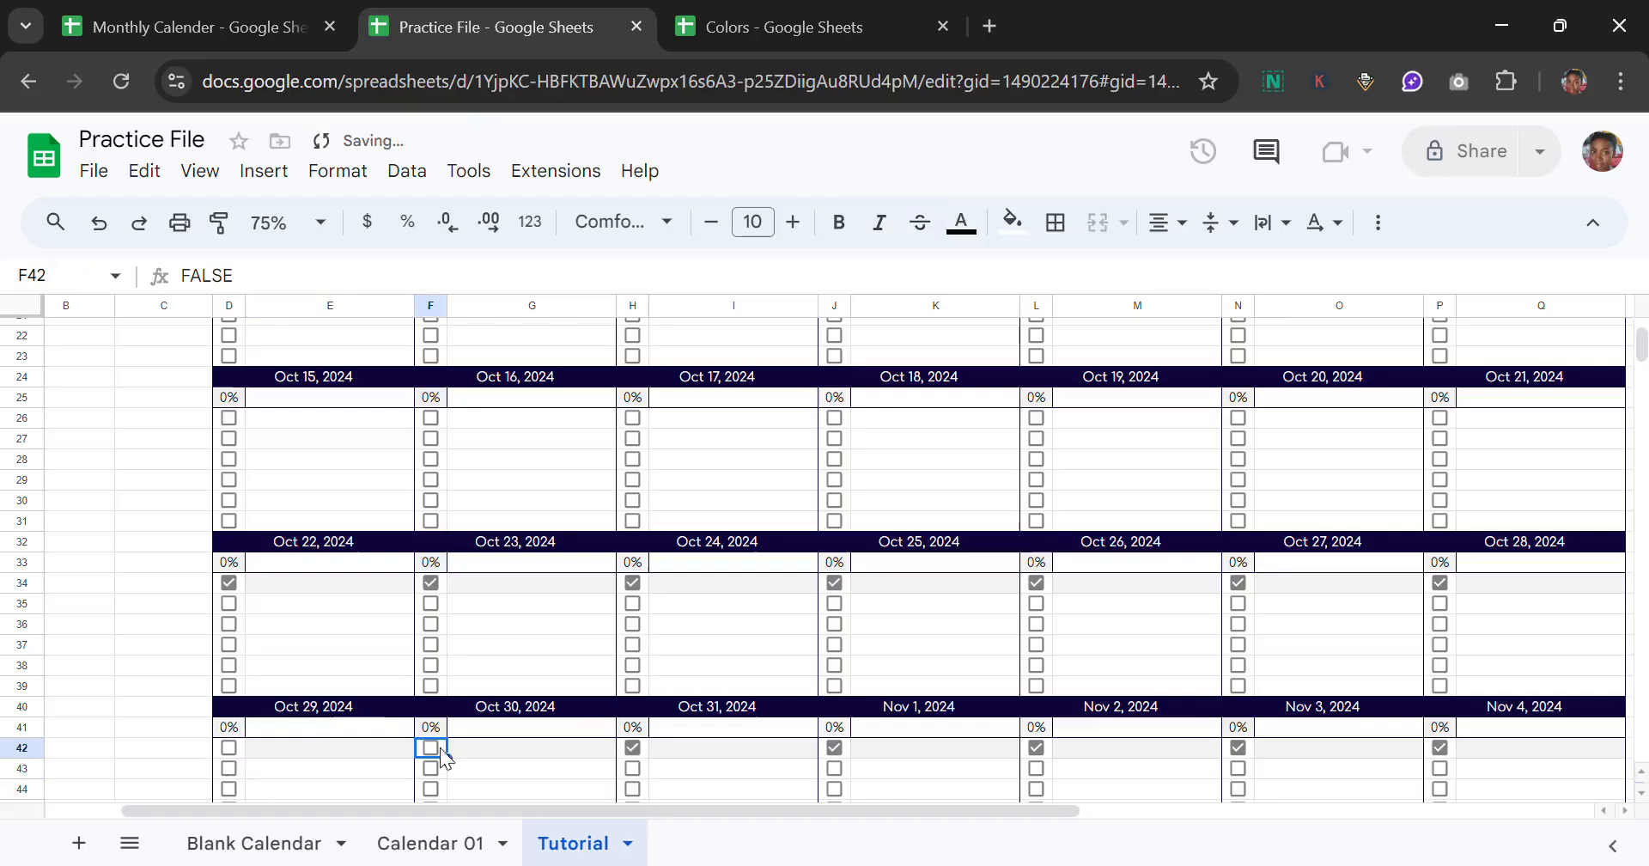
pyautogui.click(632, 748)
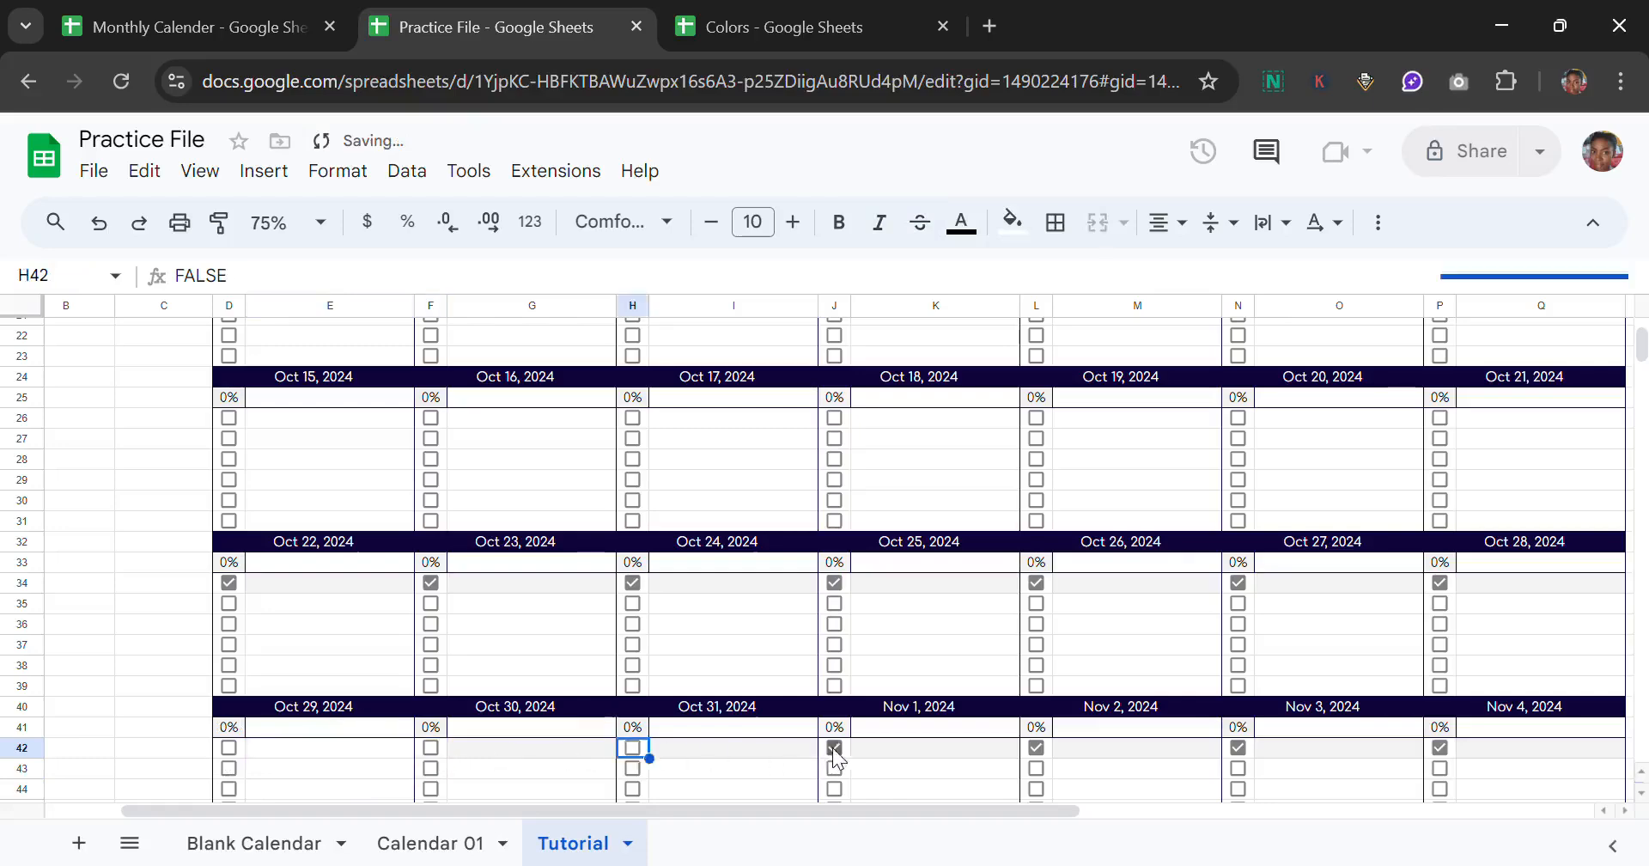
pyautogui.click(834, 747)
pyautogui.click(1033, 749)
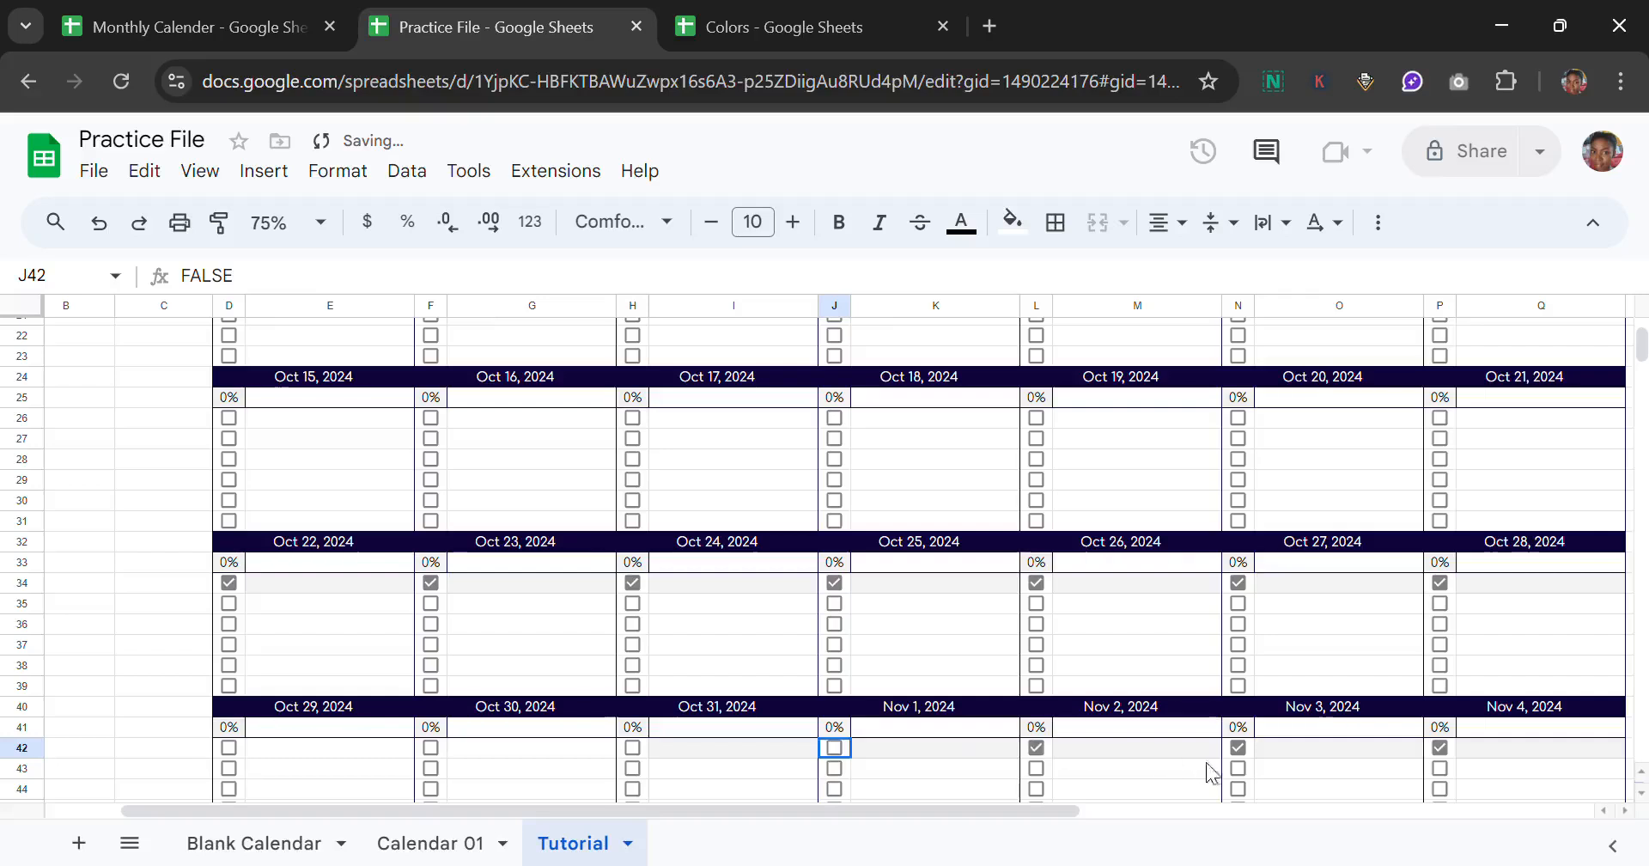
pyautogui.click(1440, 747)
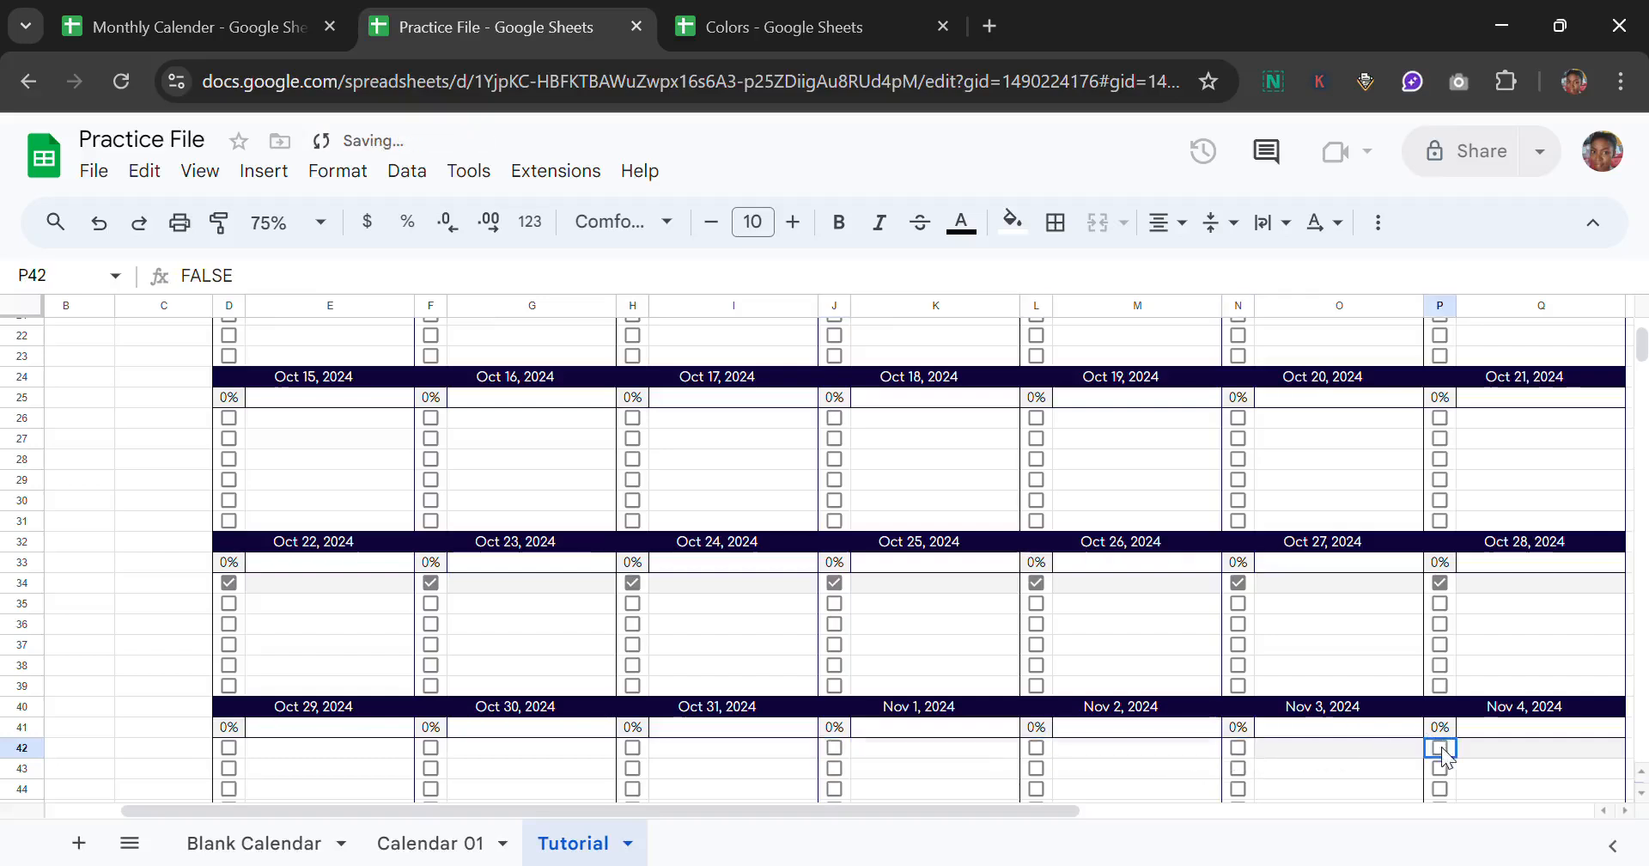
# Step: Uncheck the row 34 checkboxes for Oct 22 through Oct 28, 2024
pyautogui.click(1439, 584)
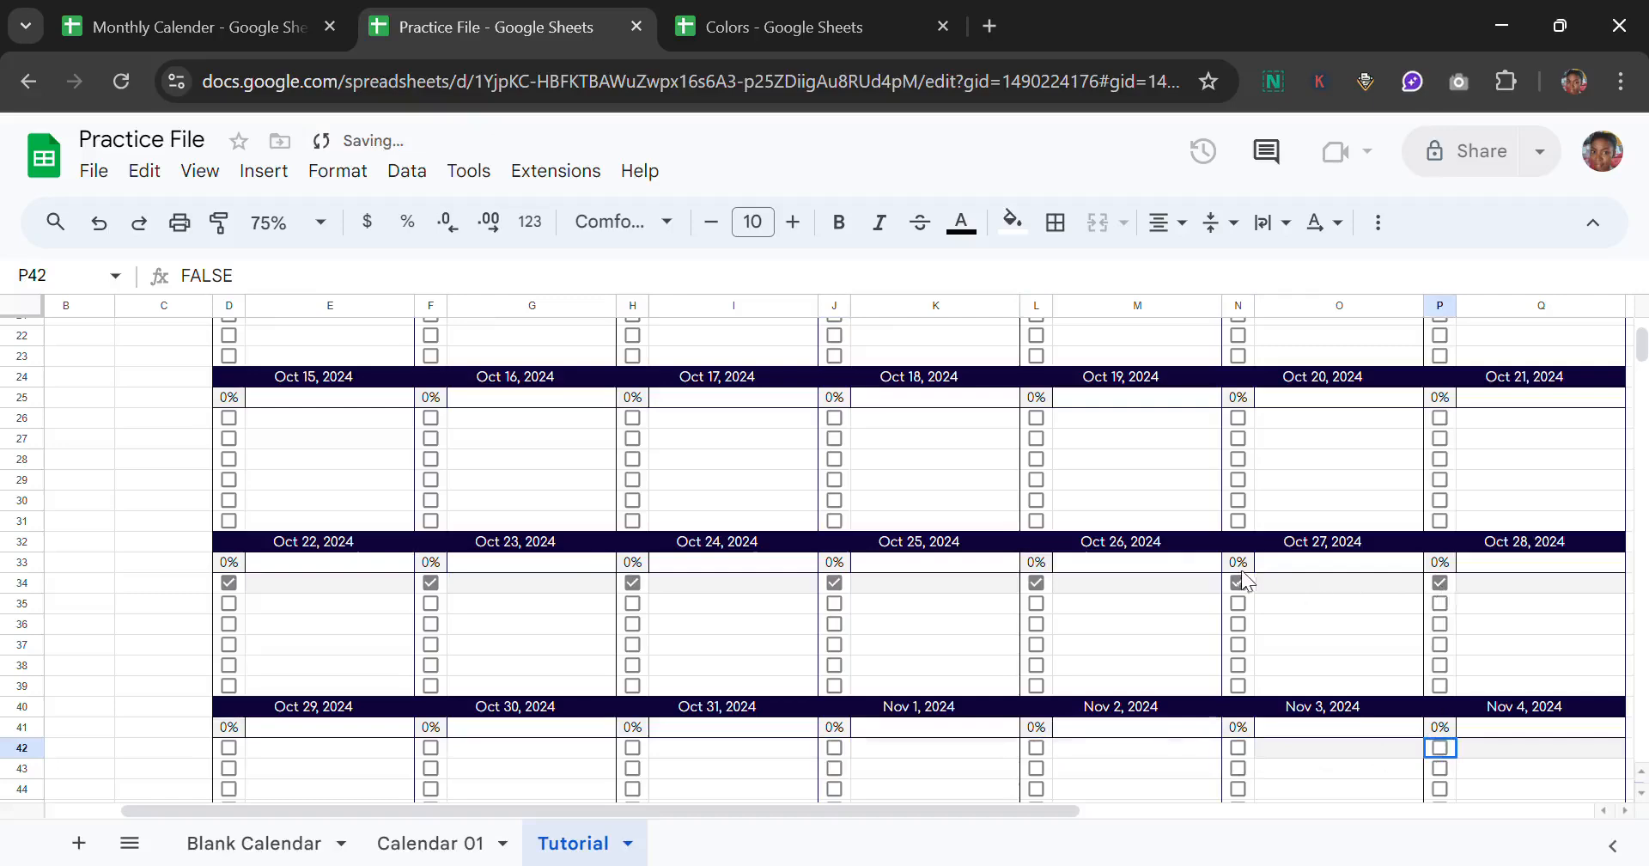
pyautogui.click(1034, 583)
pyautogui.click(833, 584)
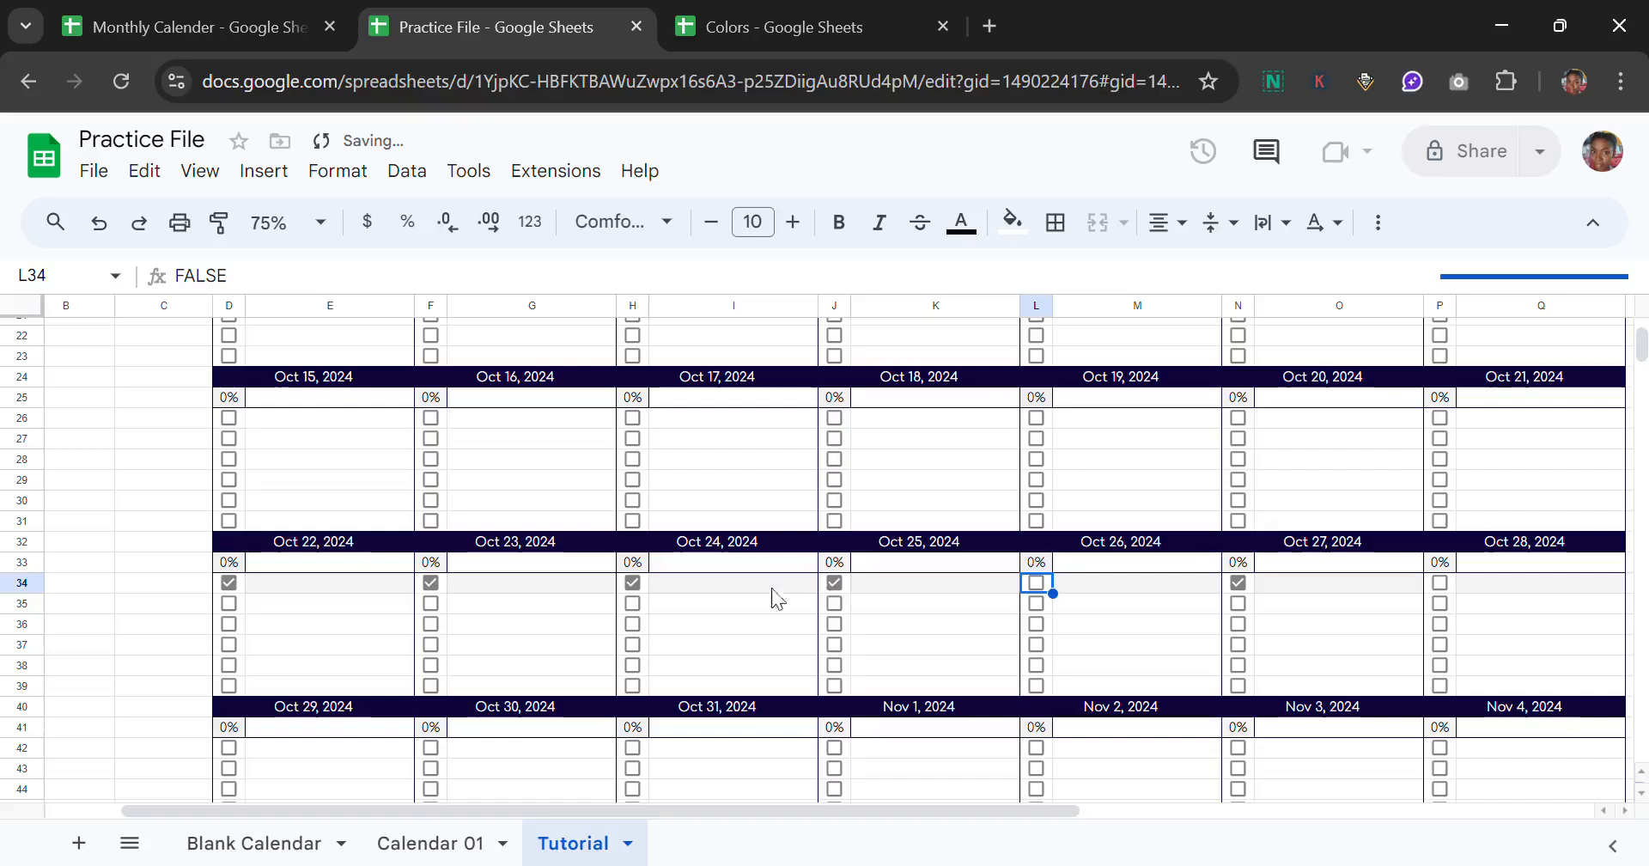
pyautogui.click(632, 583)
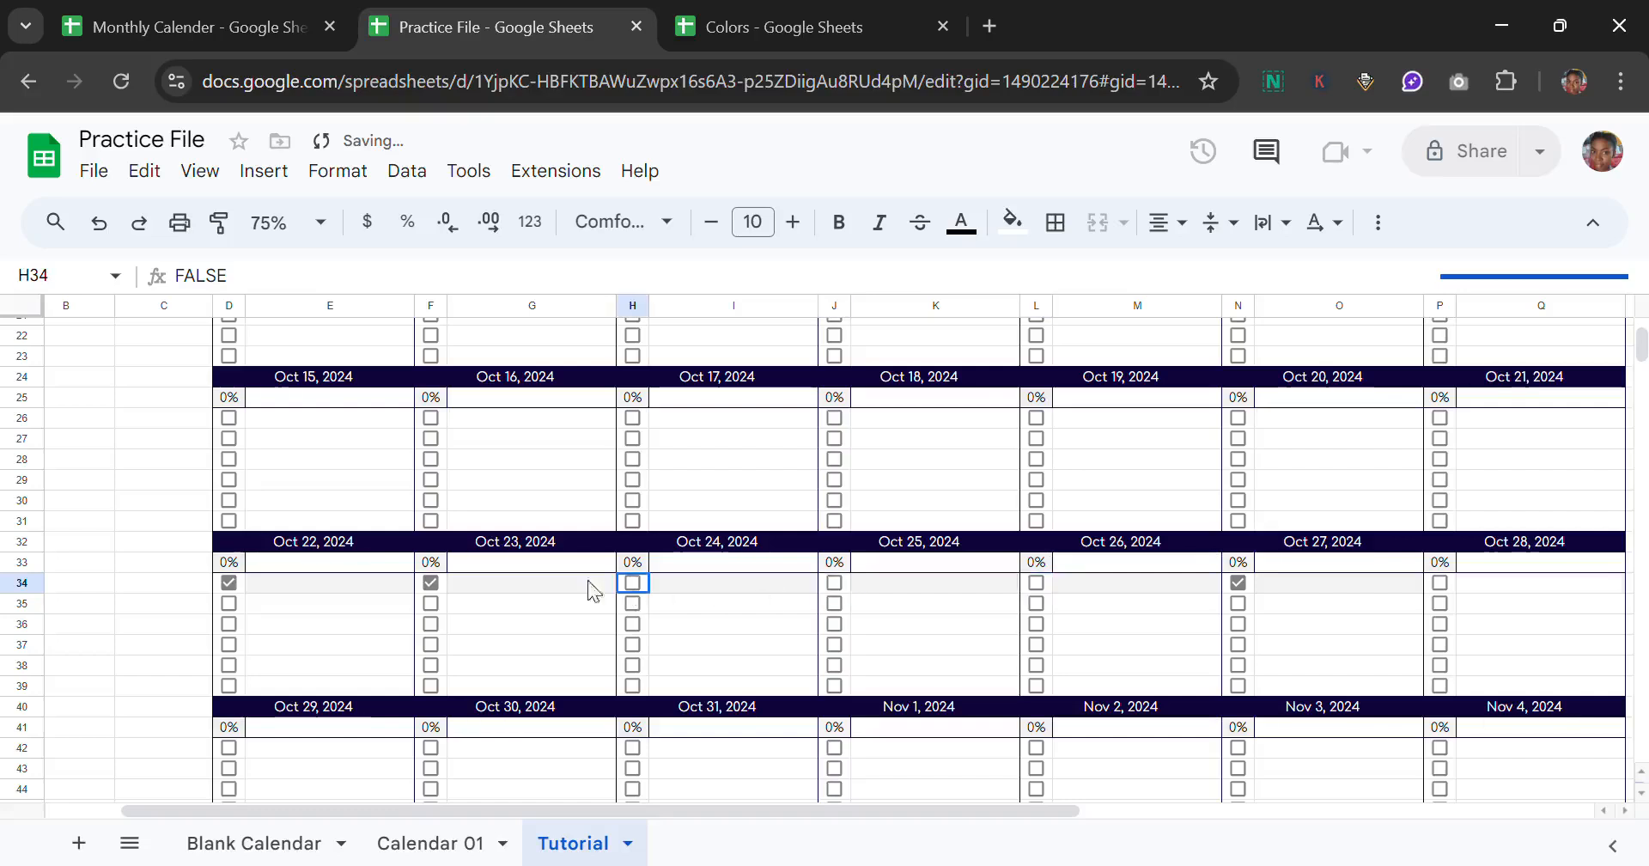
pyautogui.click(437, 585)
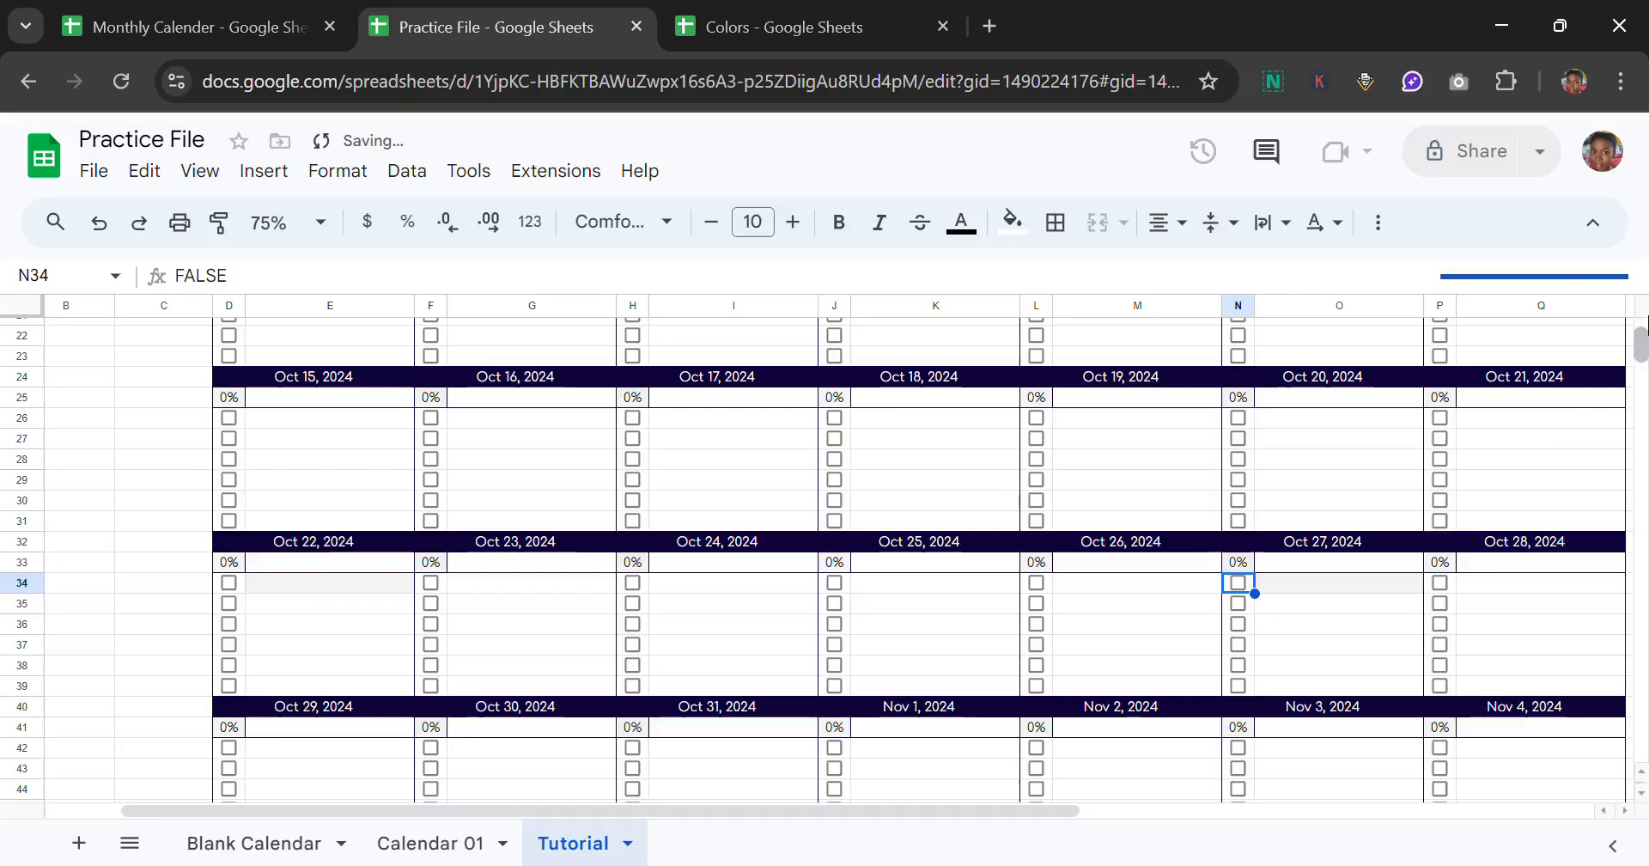
# Step: Widen column T so the monthly goals table has more room for its entries
pyautogui.scroll(5, 1642, 333)
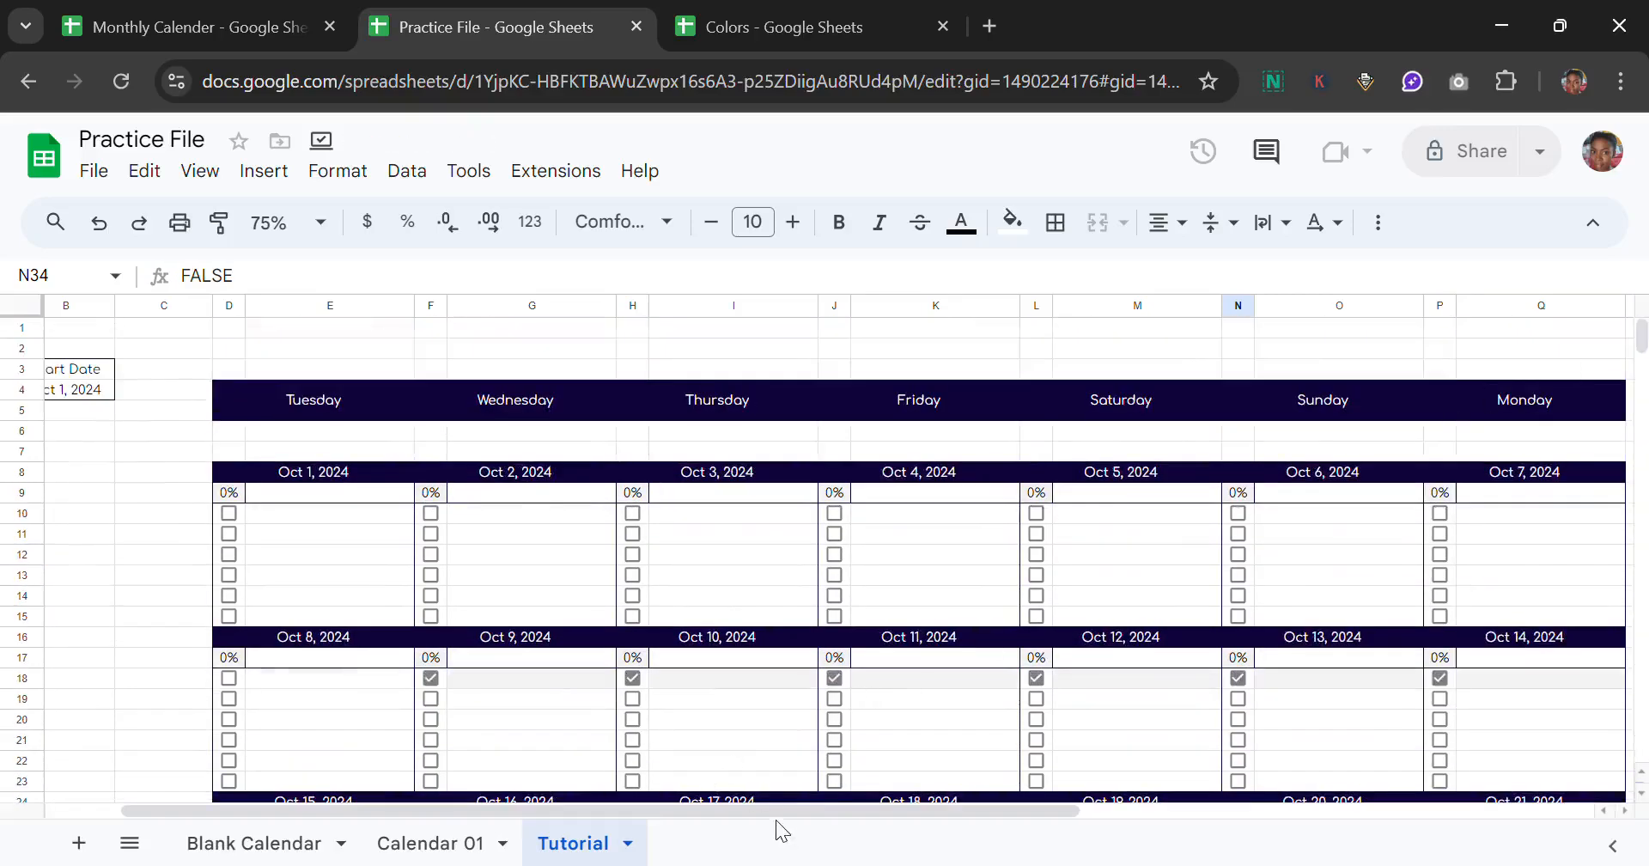
pyautogui.moveTo(842, 805); pyautogui.dragTo(1240, 782)
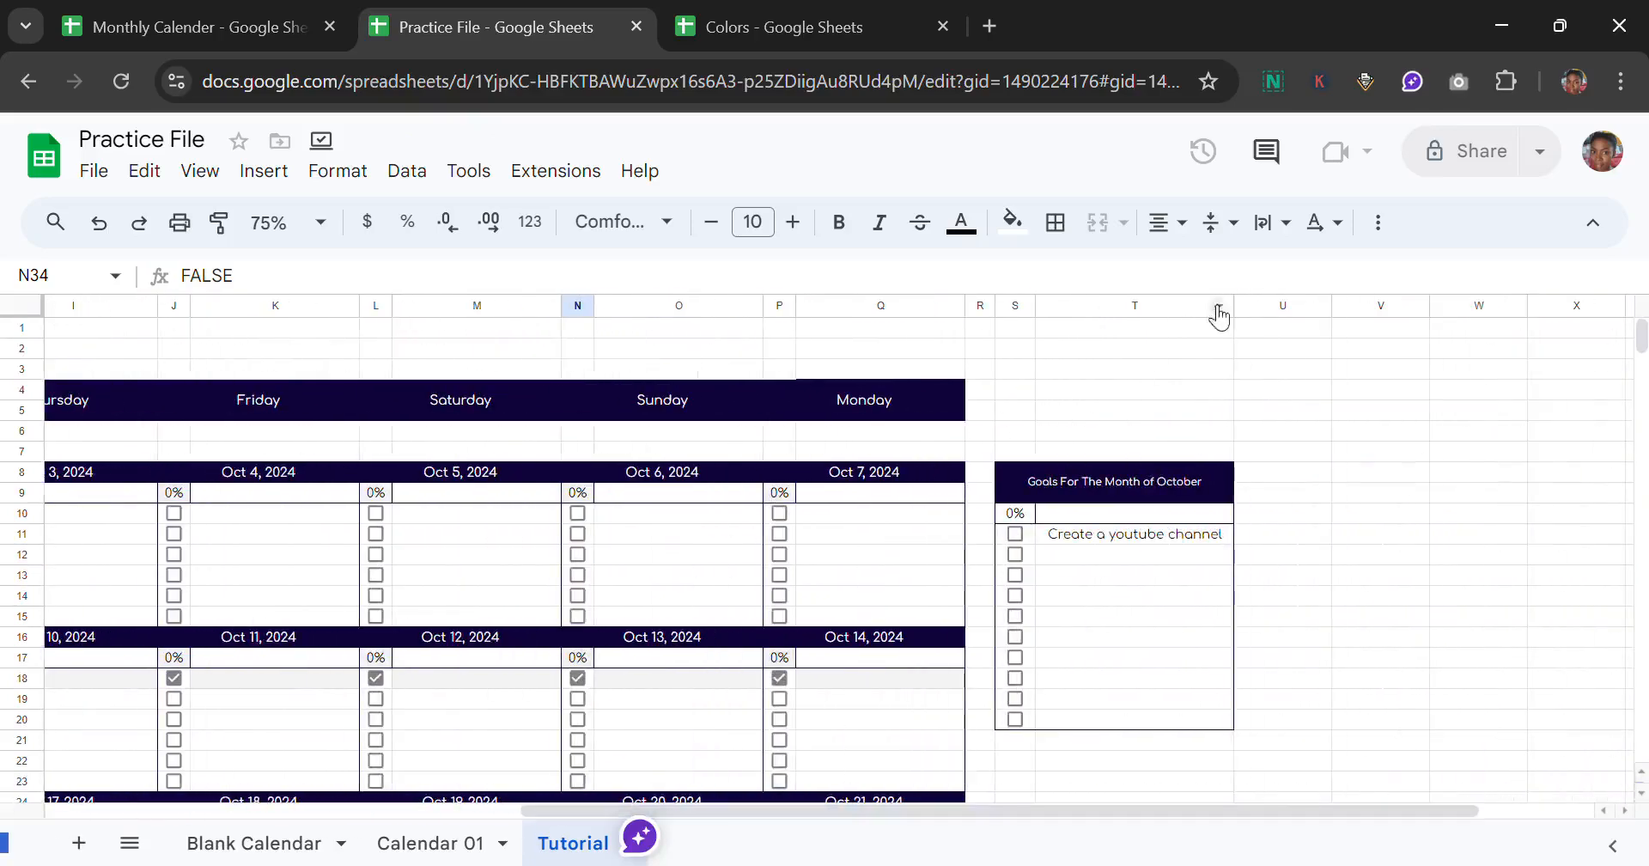
pyautogui.moveTo(1231, 305); pyautogui.dragTo(1248, 310)
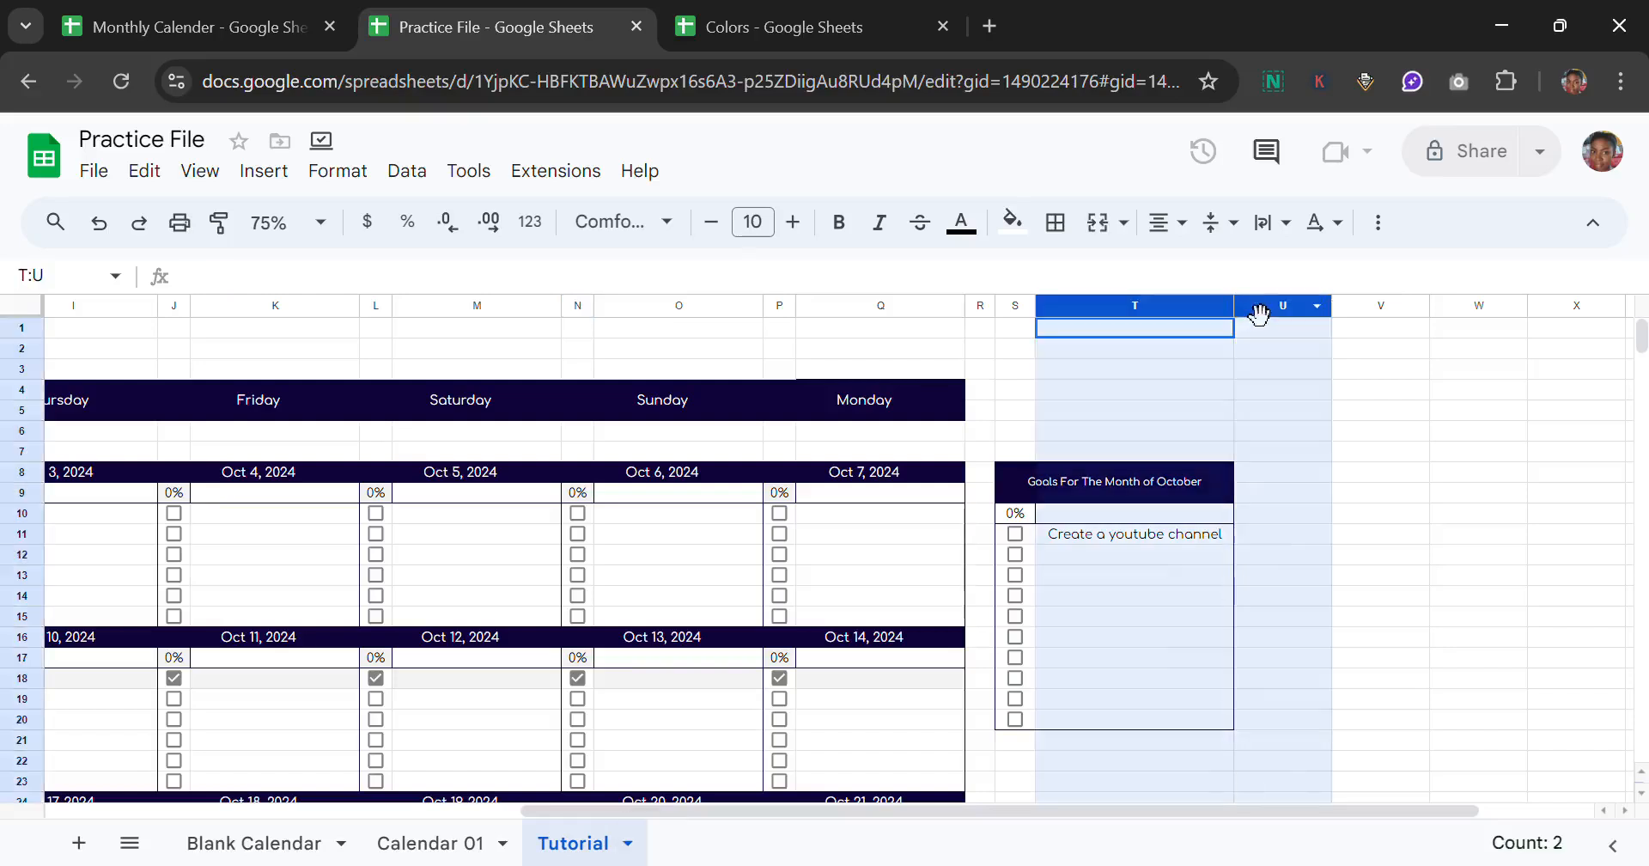
pyautogui.moveTo(1370, 371); pyautogui.dragTo(1336, 354)
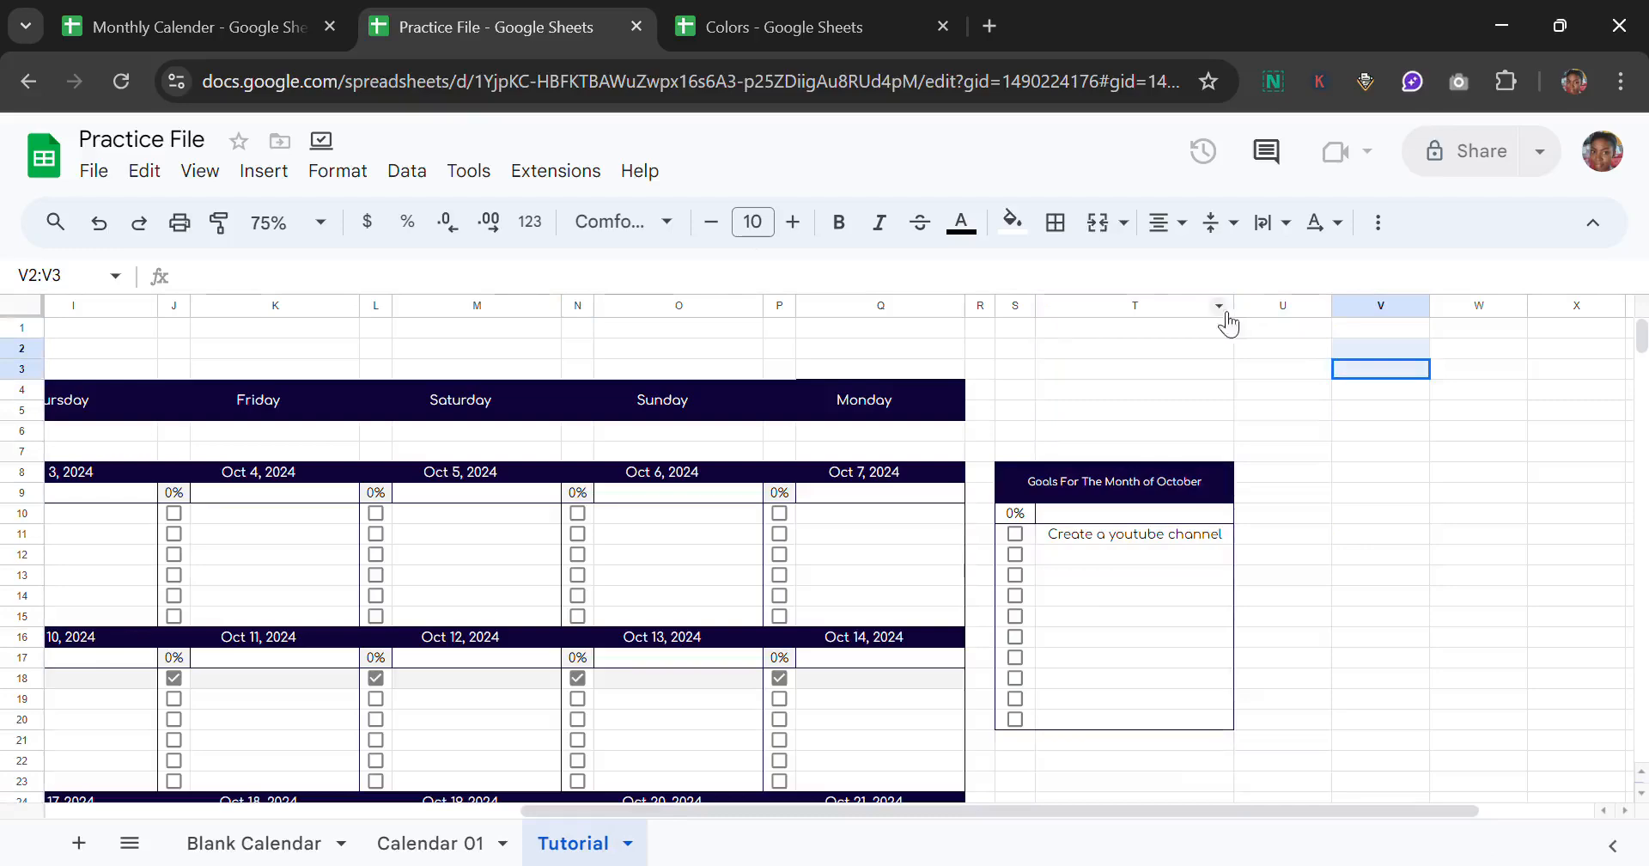
pyautogui.moveTo(1252, 323); pyautogui.dragTo(1181, 349)
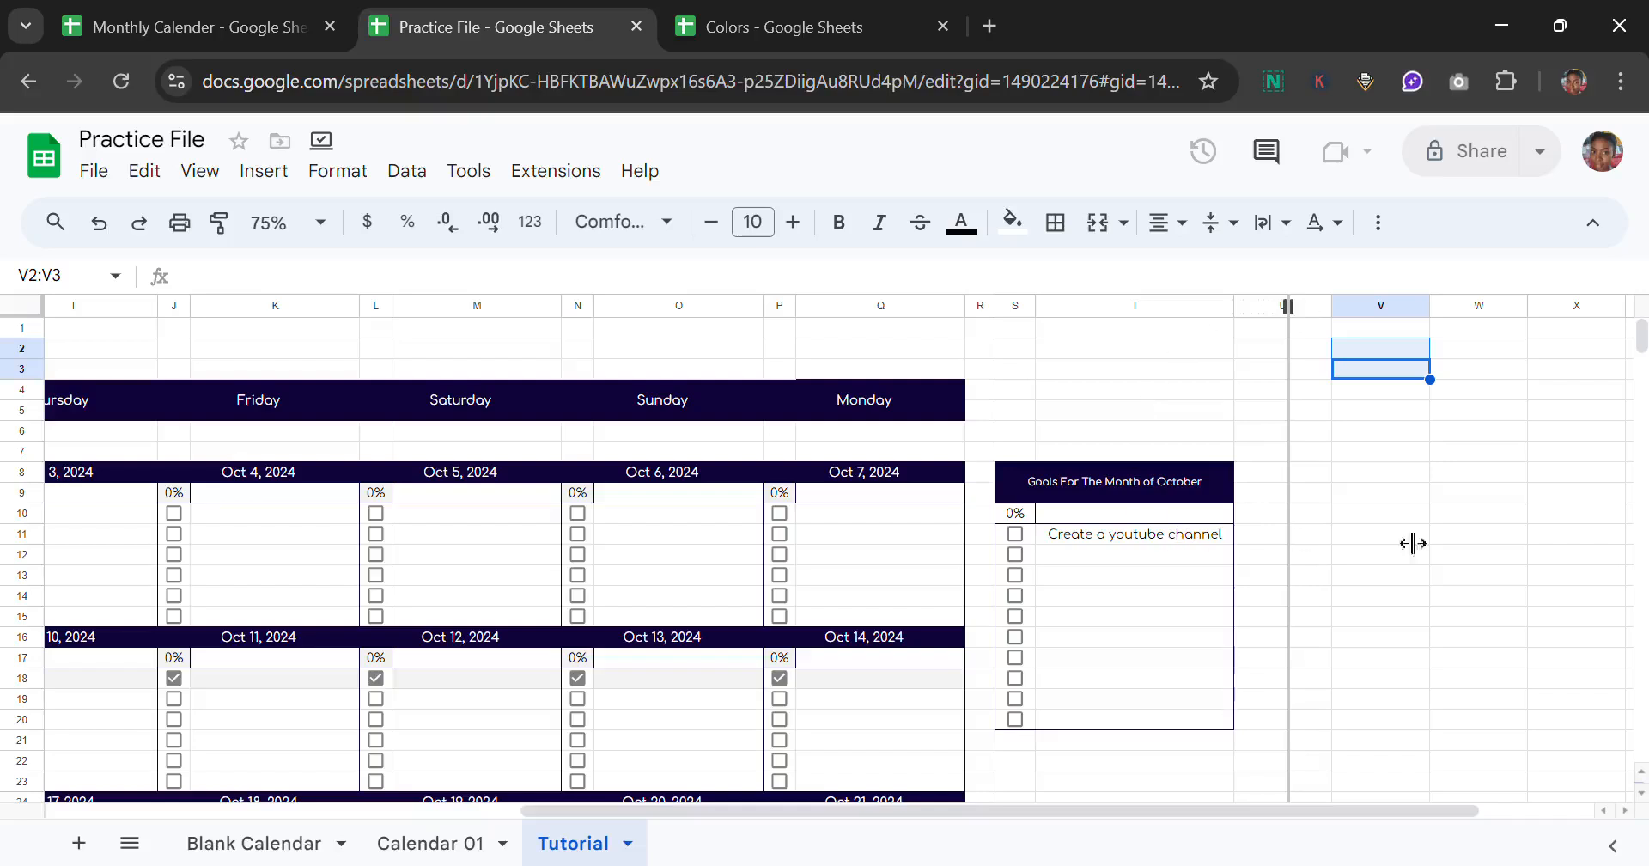
# Step: Copy the Monthly To-do List table, range S24:T39, from the Calendar 01 sheet
pyautogui.moveTo(1633, 739); pyautogui.dragTo(1640, 771)
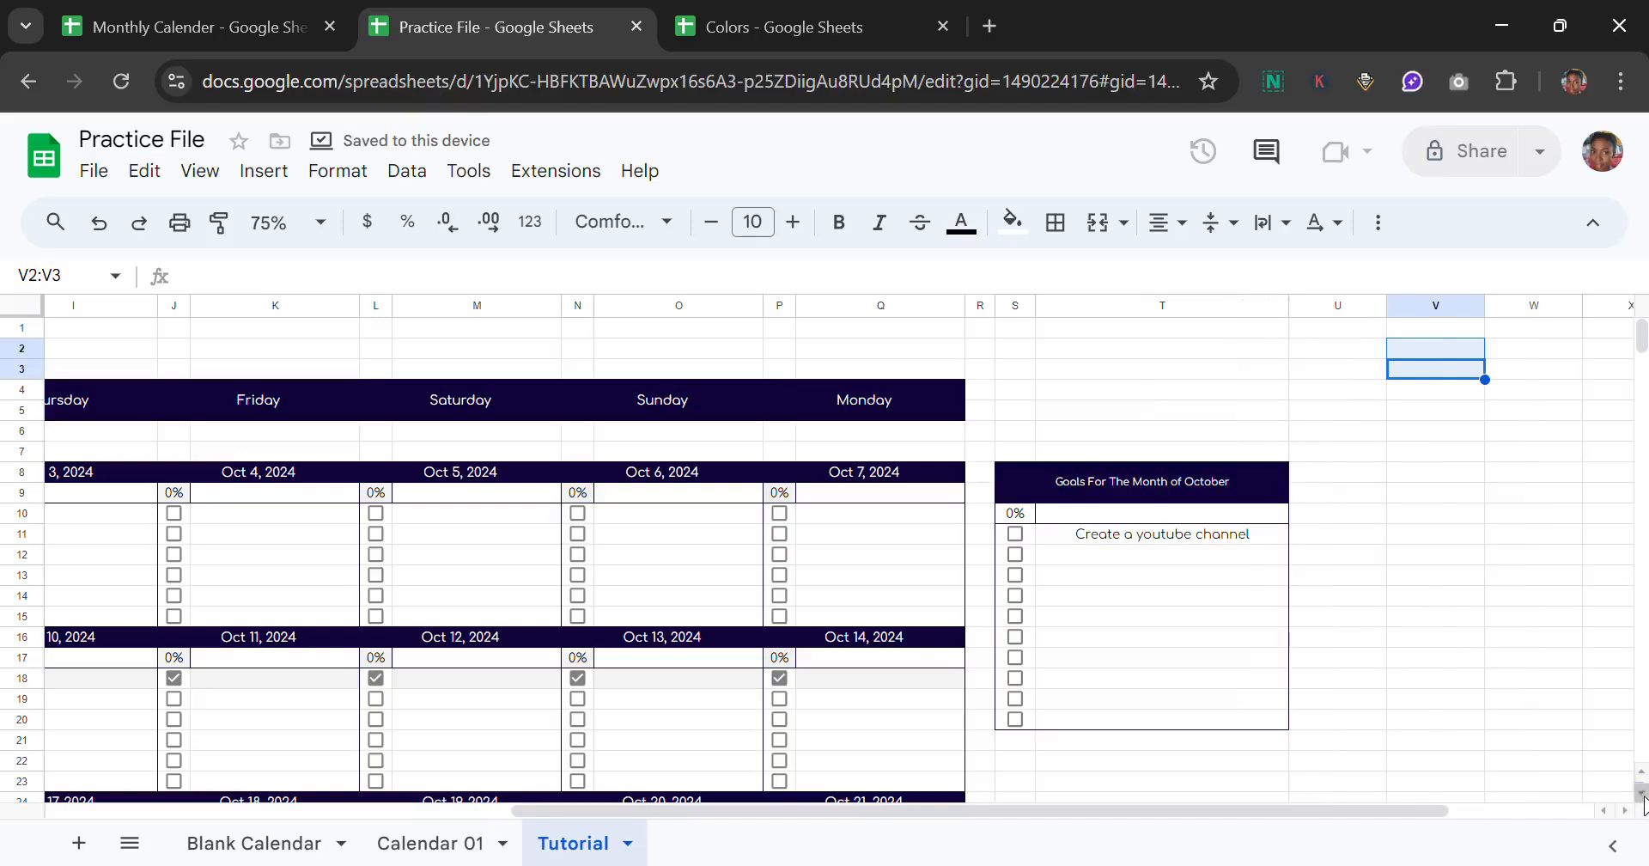
pyautogui.scroll(-5, 1158, 716)
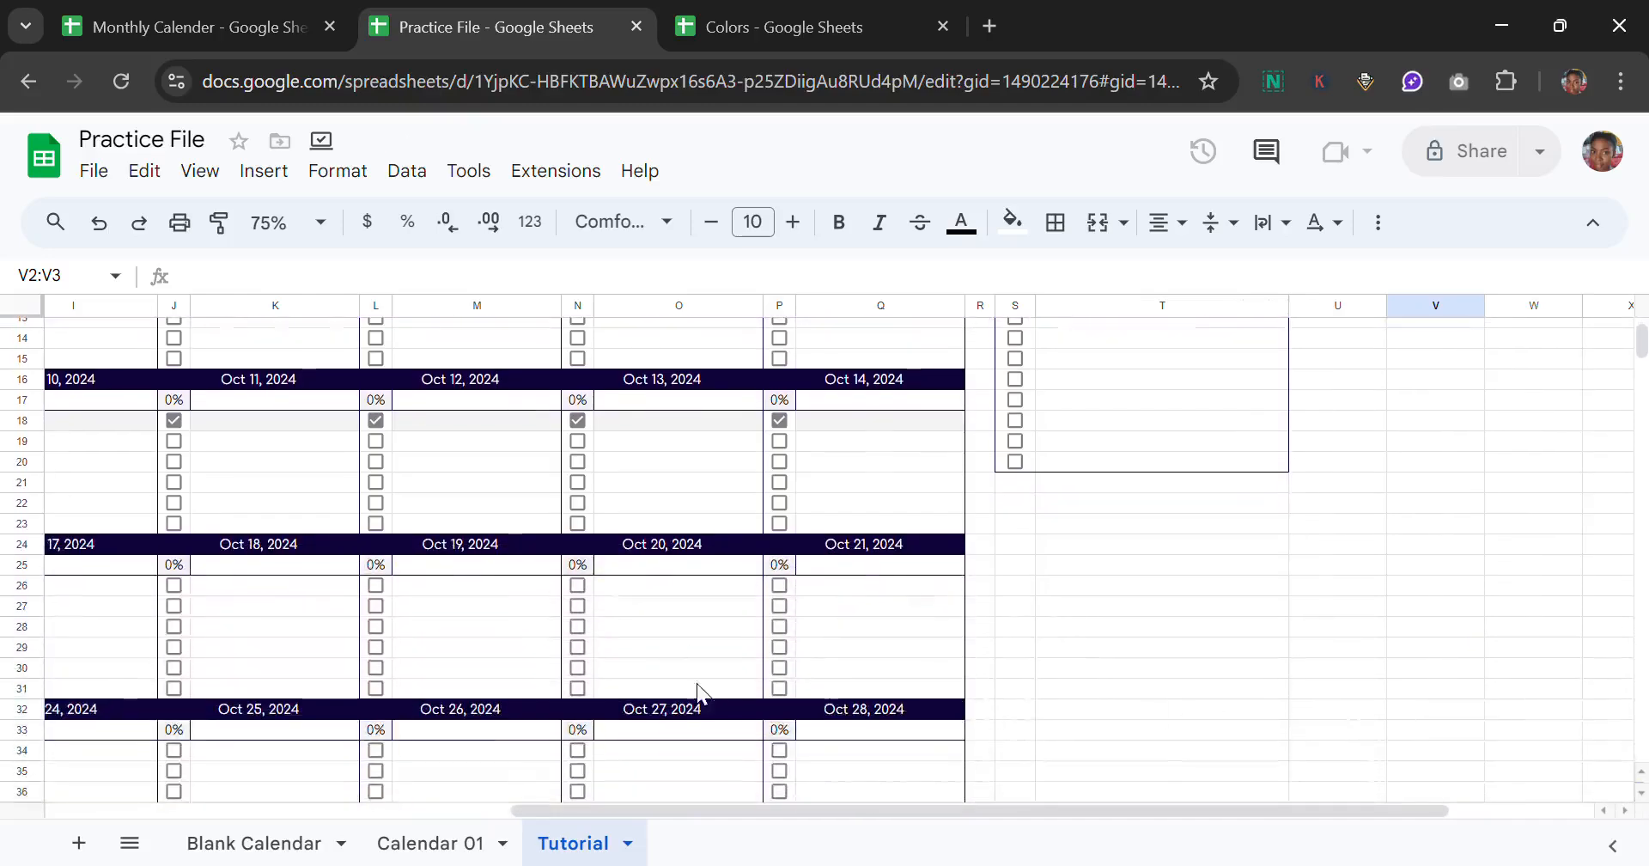
pyautogui.click(456, 854)
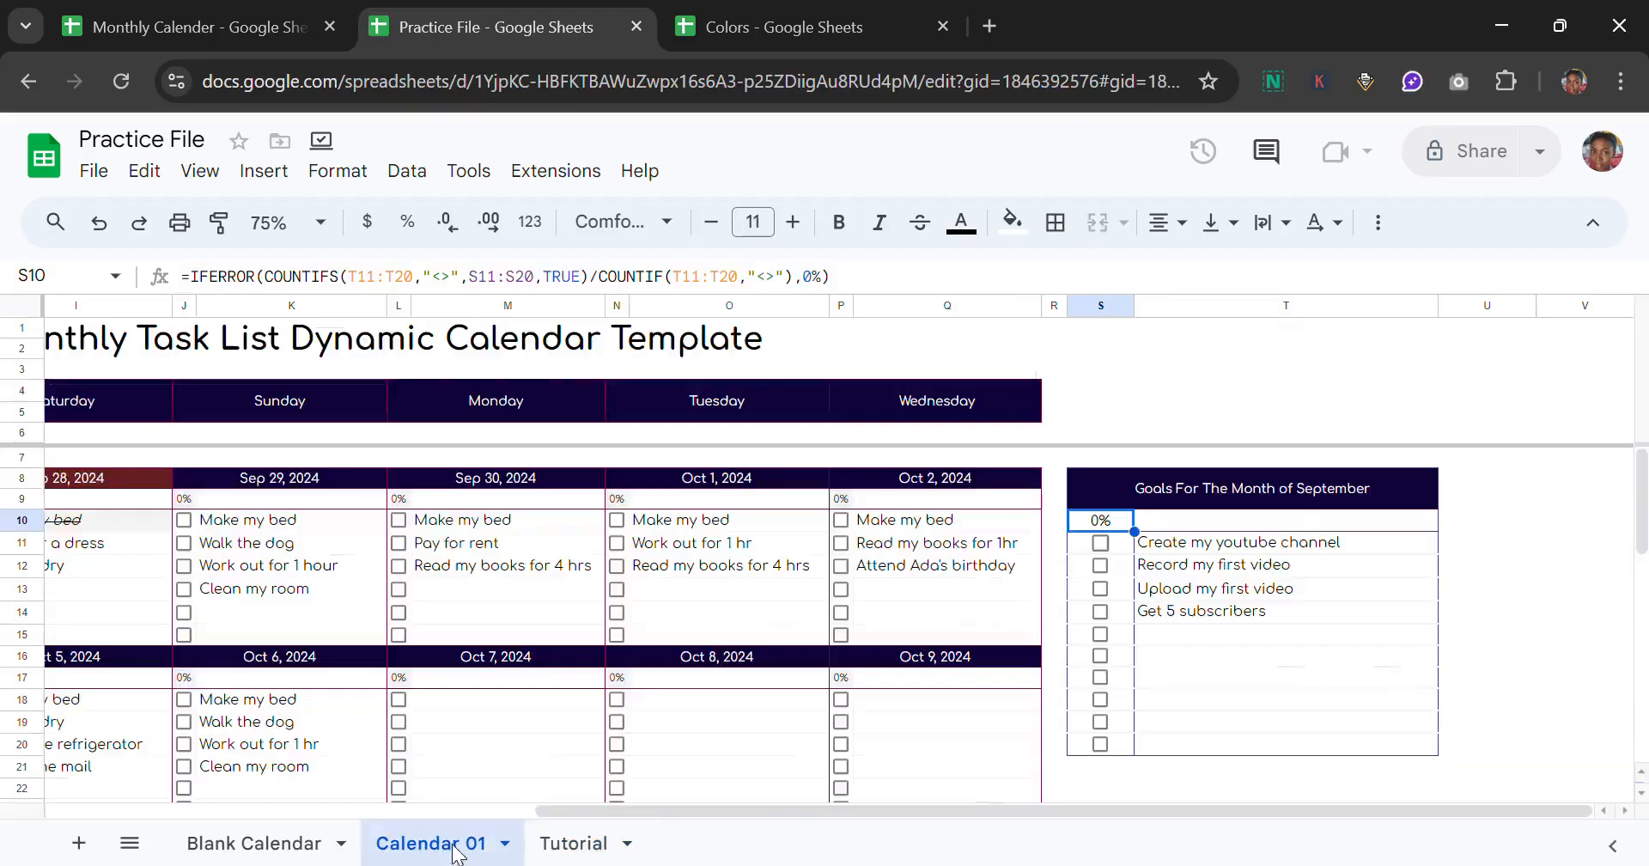
pyautogui.click(1640, 791)
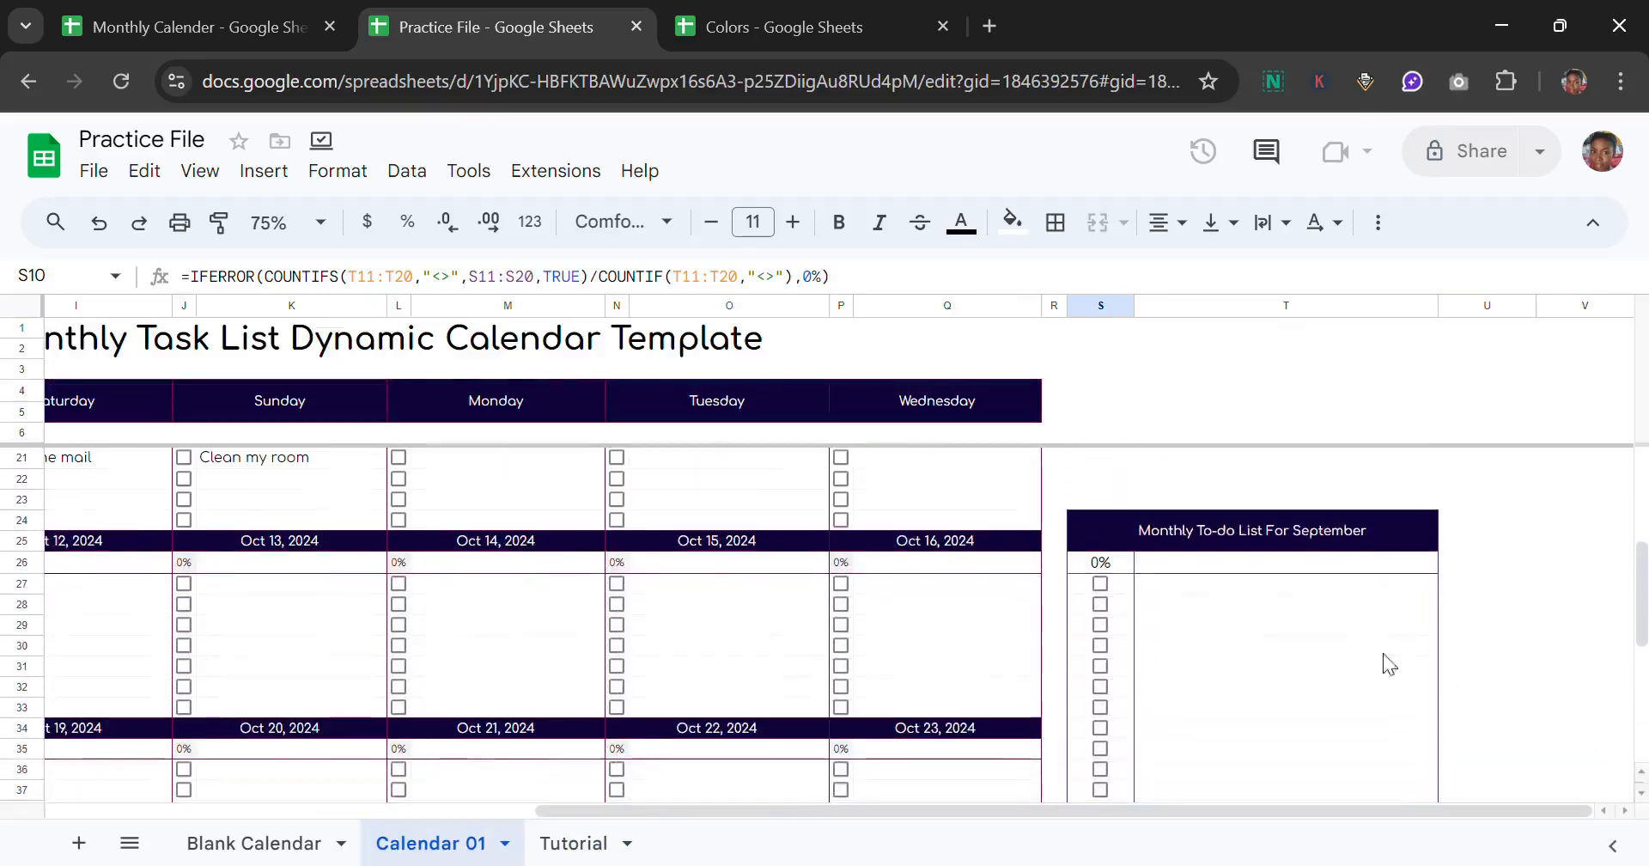
pyautogui.click(1116, 528)
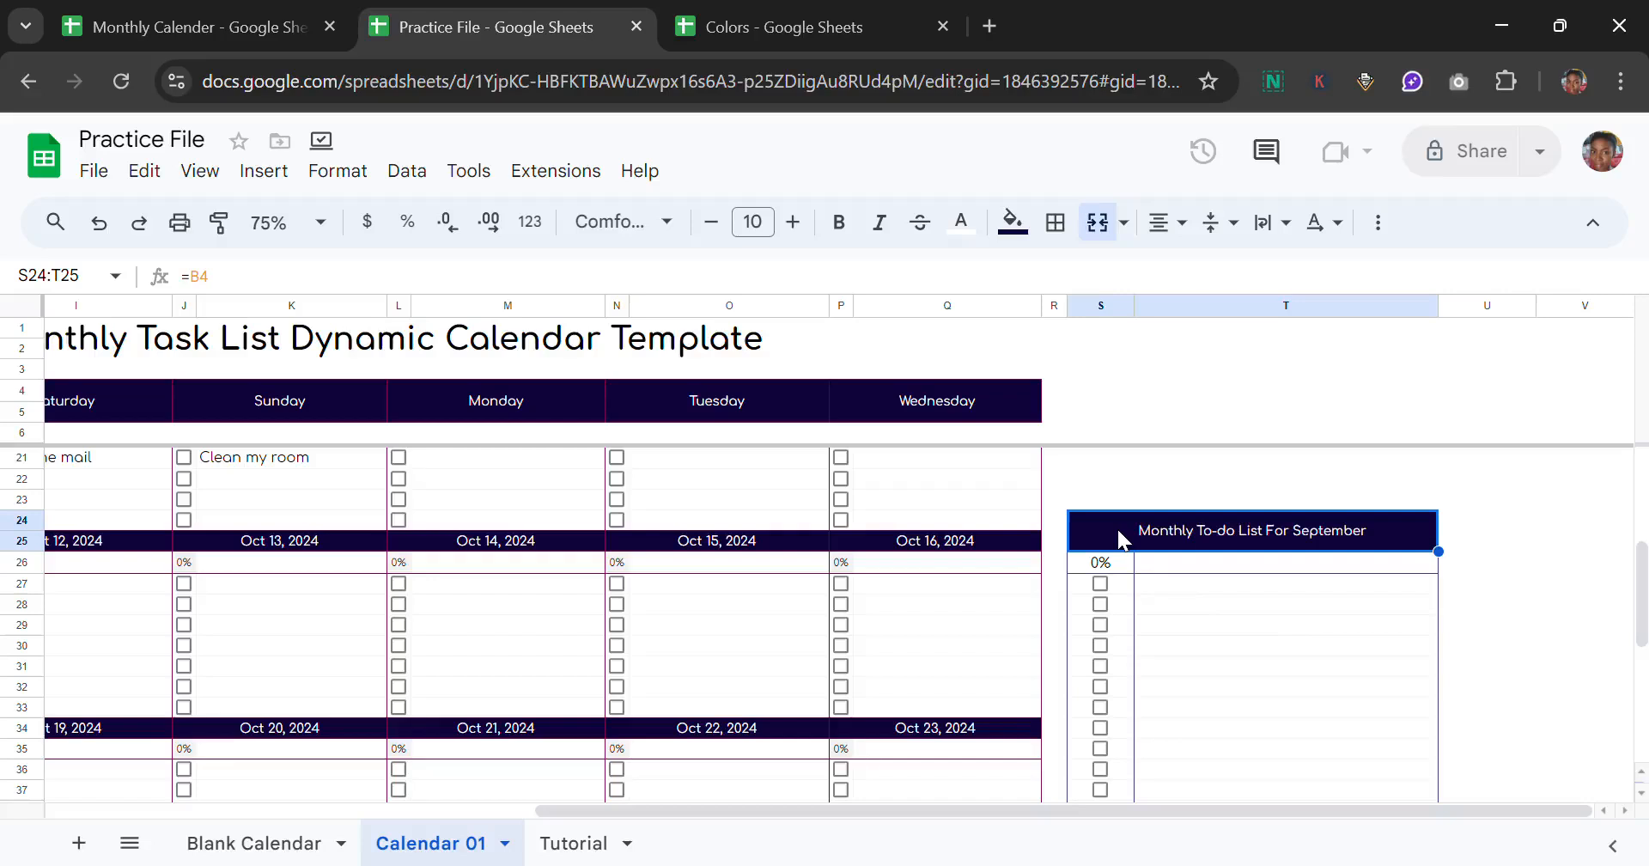
pyautogui.moveTo(1117, 527); pyautogui.dragTo(1144, 698)
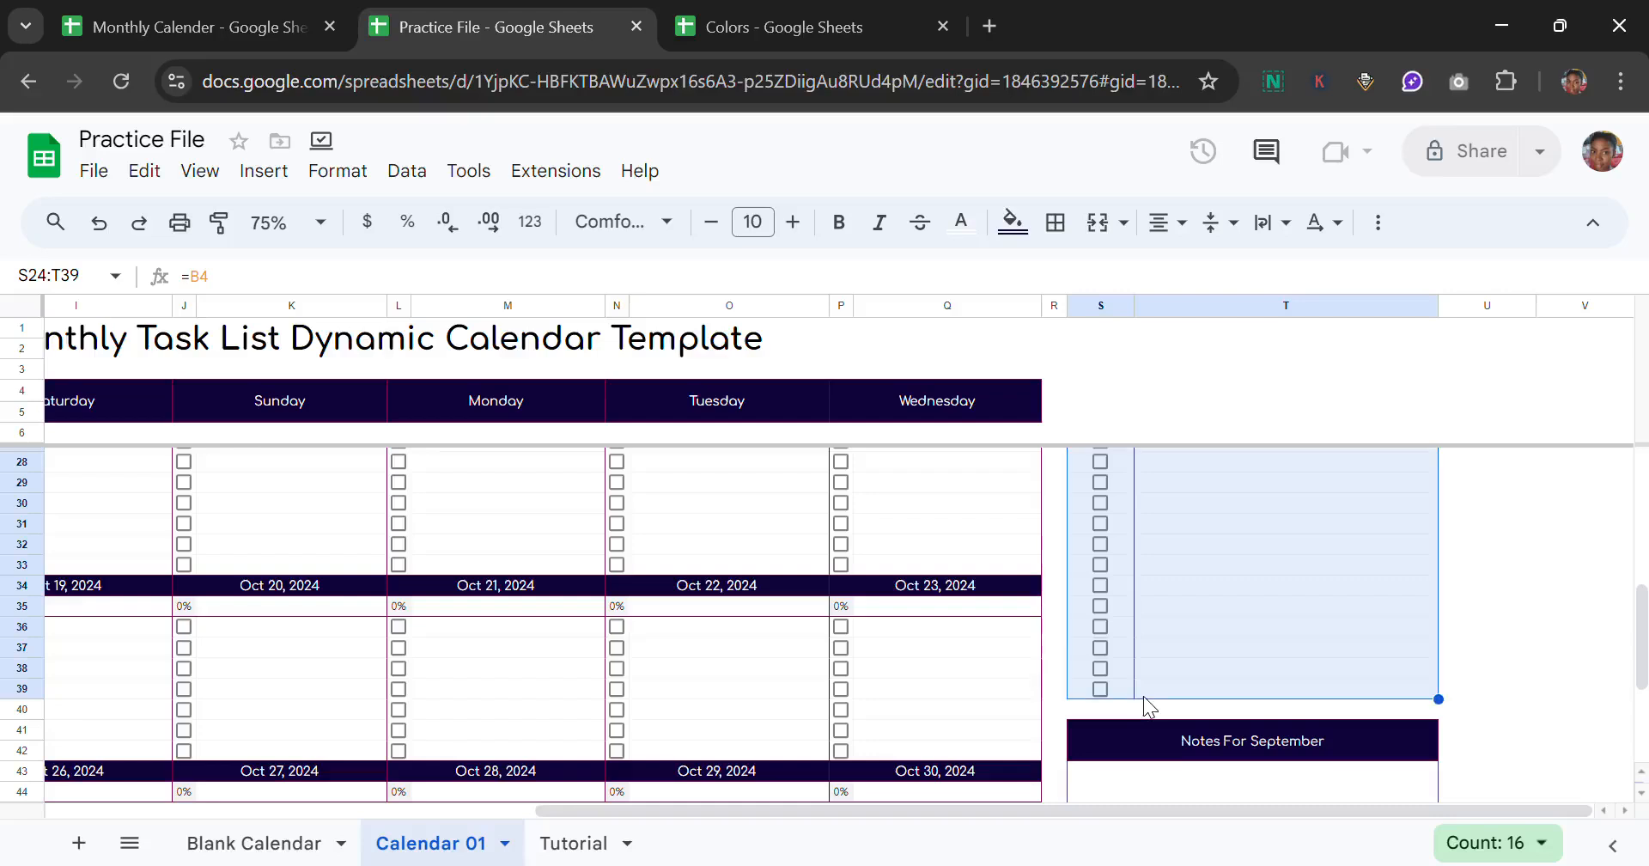
pyautogui.hotkey('ctrl', 'c')
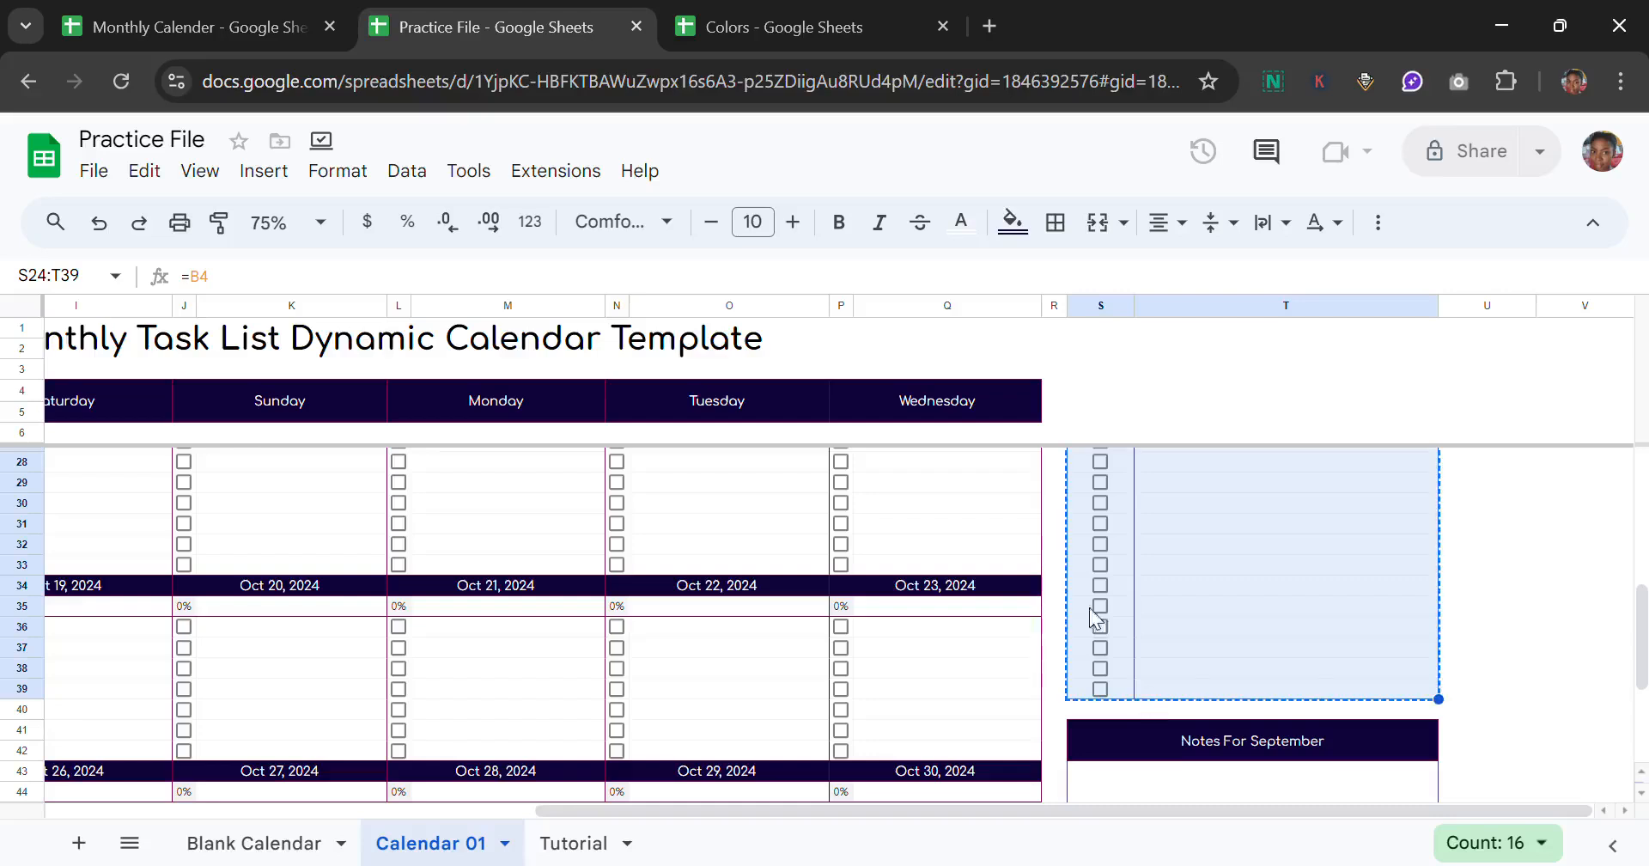
# Step: Paste the copied Monthly To-do List table at cell S24 of the Tutorial sheet, below the goals table
pyautogui.click(573, 842)
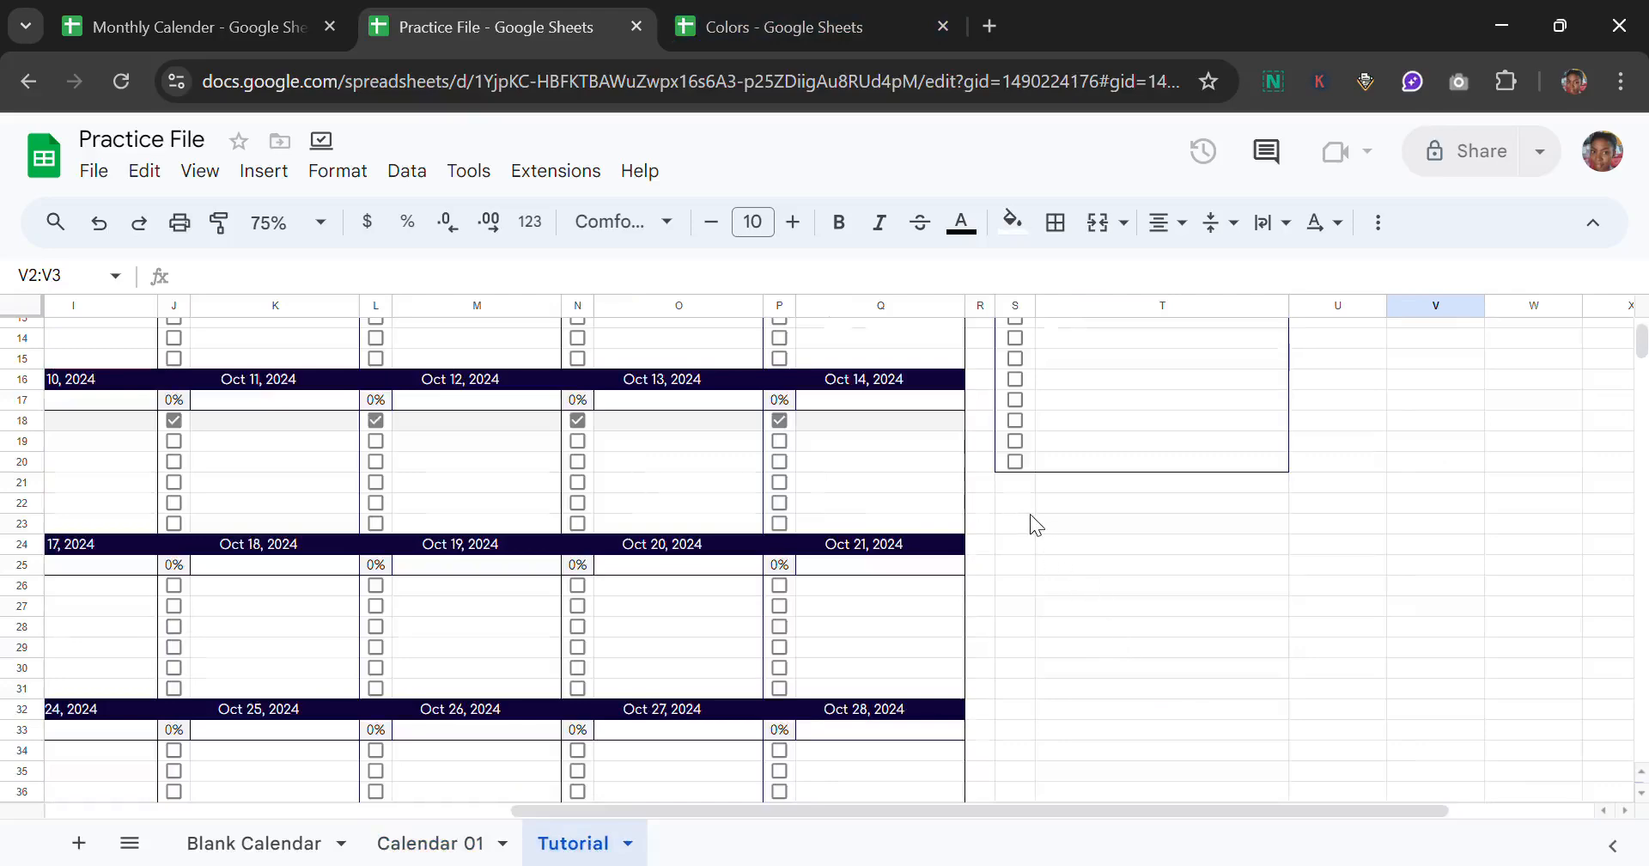
pyautogui.click(1022, 545)
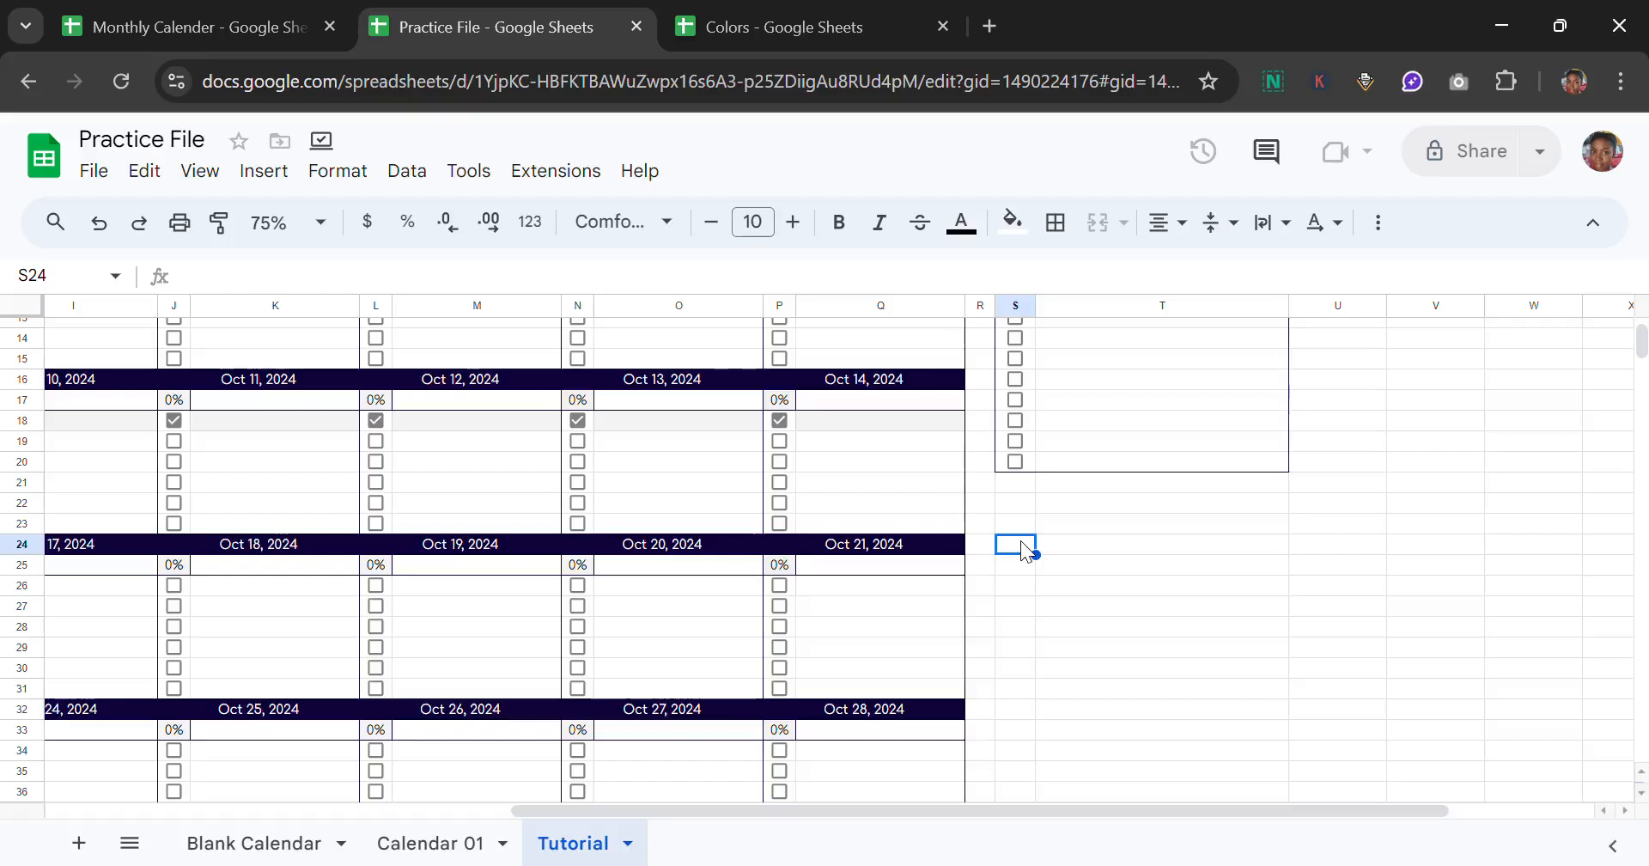
pyautogui.hotkey('ctrl', 'v')
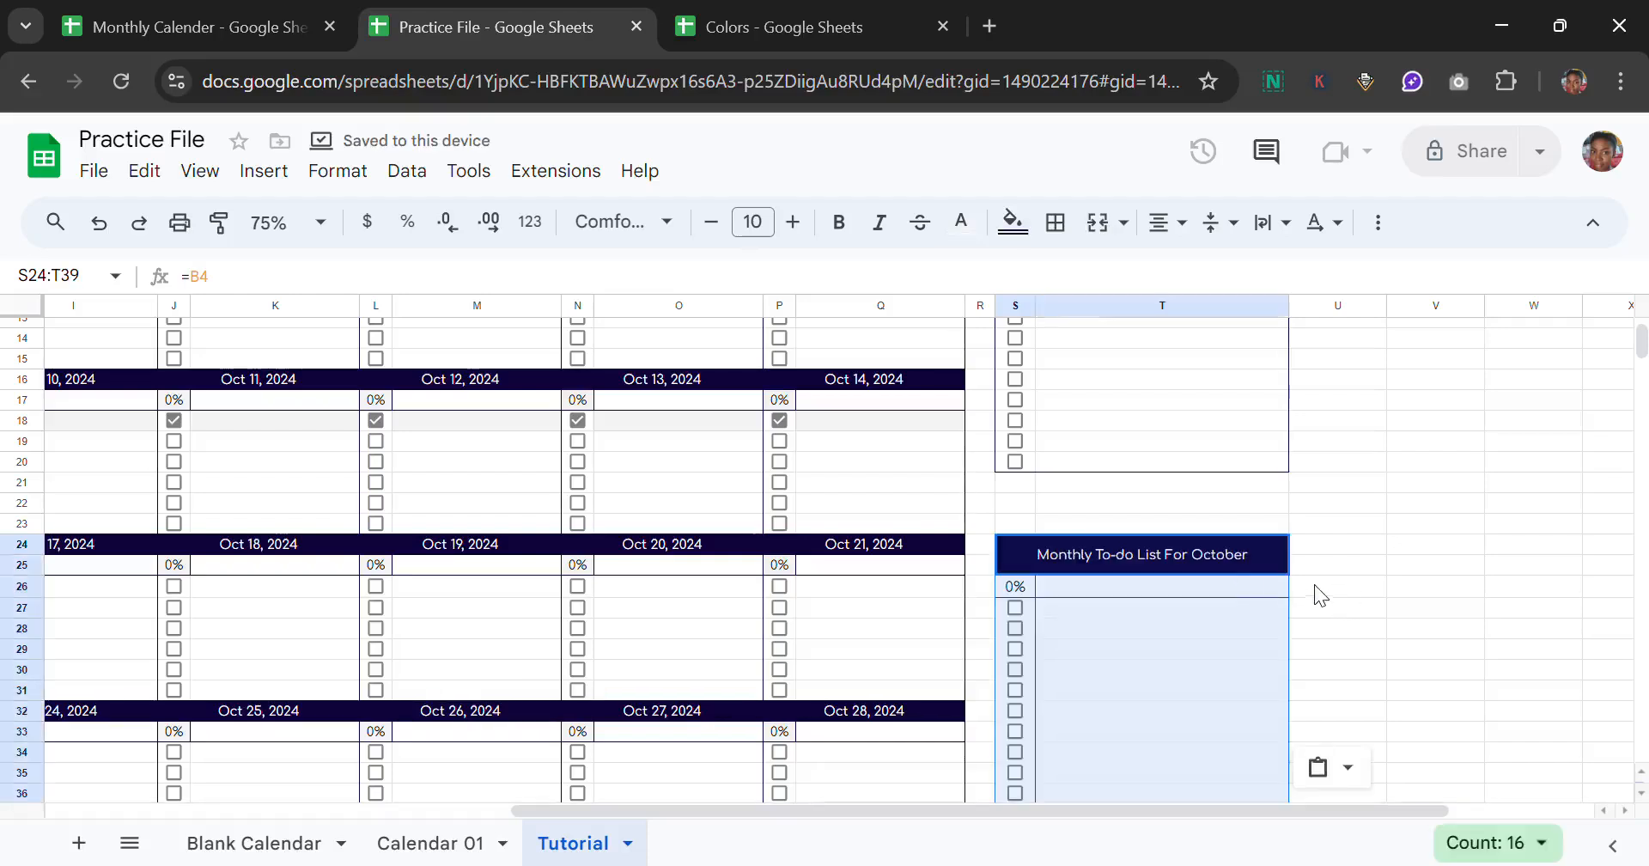
pyautogui.click(1319, 586)
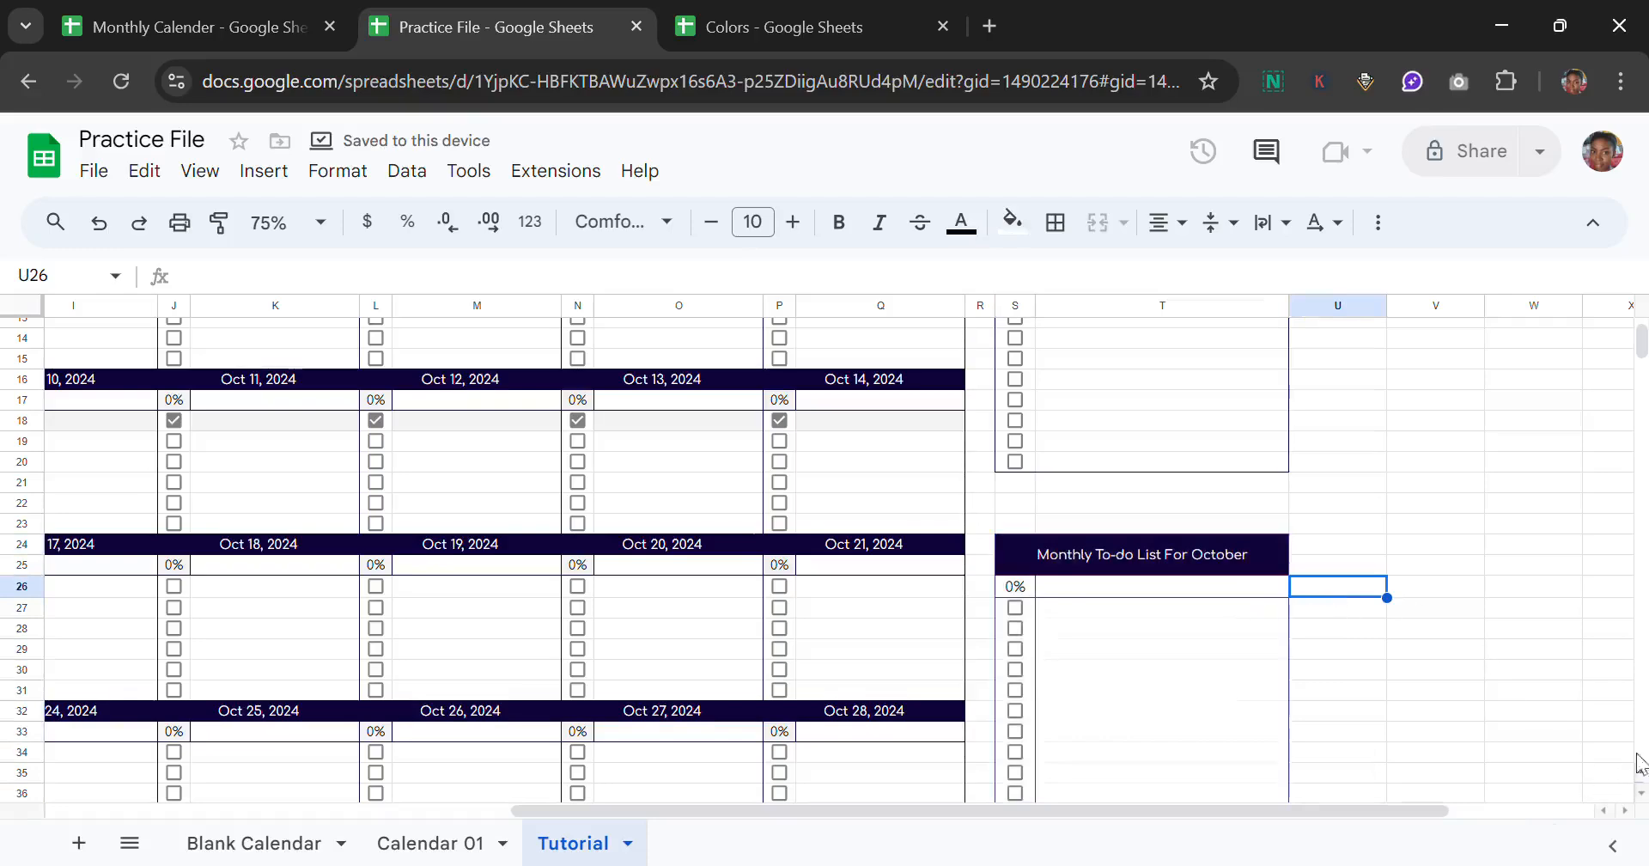
# Step: Select cell S41 on the Tutorial sheet as destination and copy the Notes table, range S41:T51, from the Calendar 01 sheet
pyautogui.scroll(2, 1642, 777)
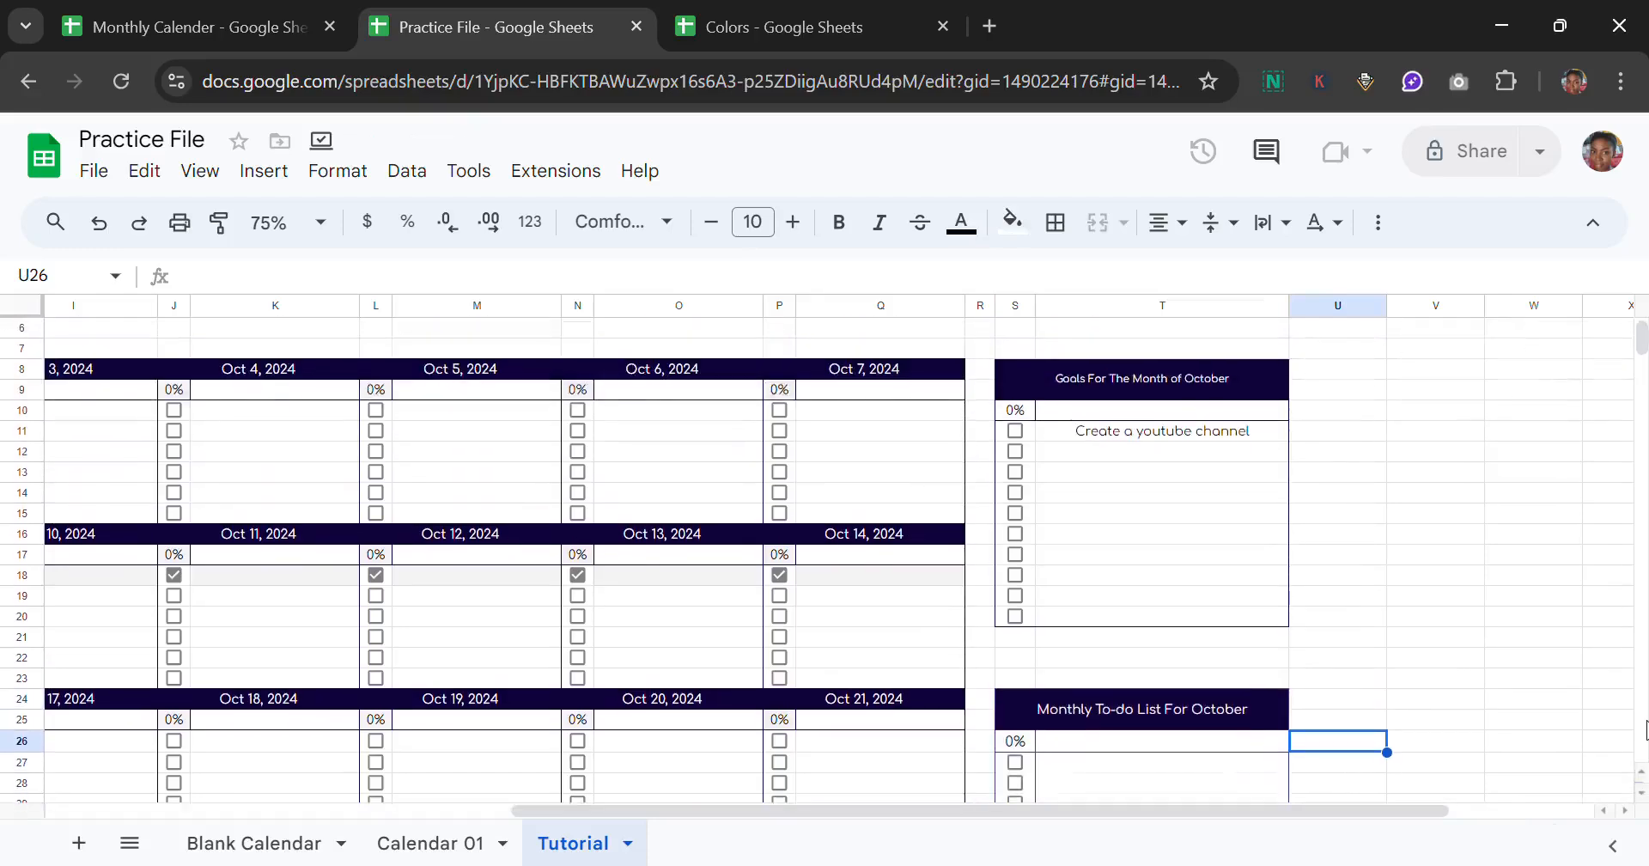
pyautogui.scroll(-5, 1644, 760)
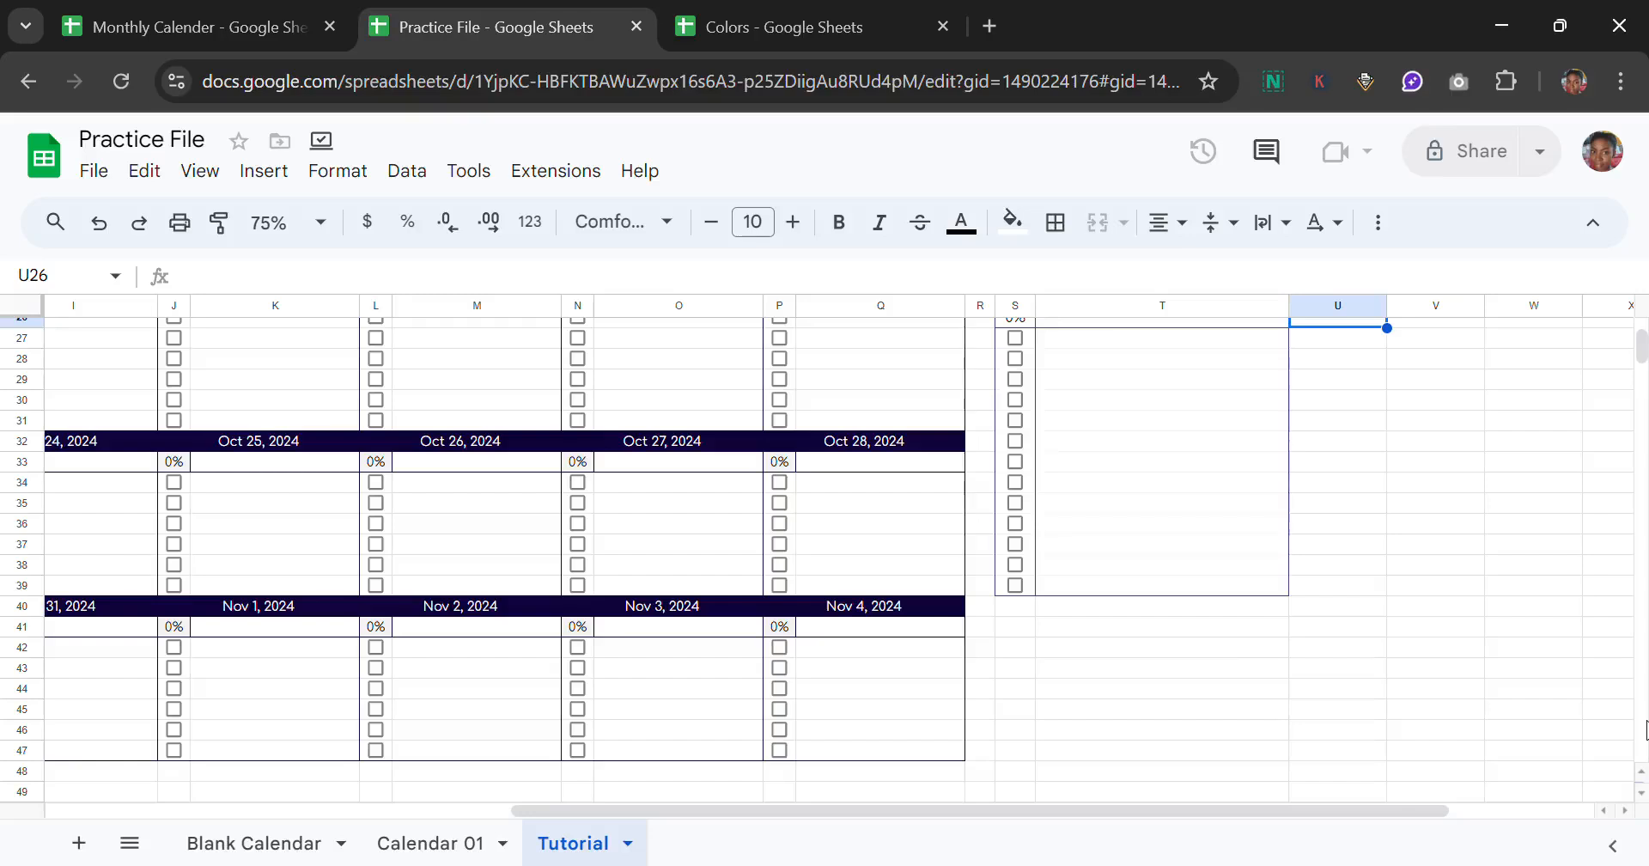
pyautogui.click(1018, 632)
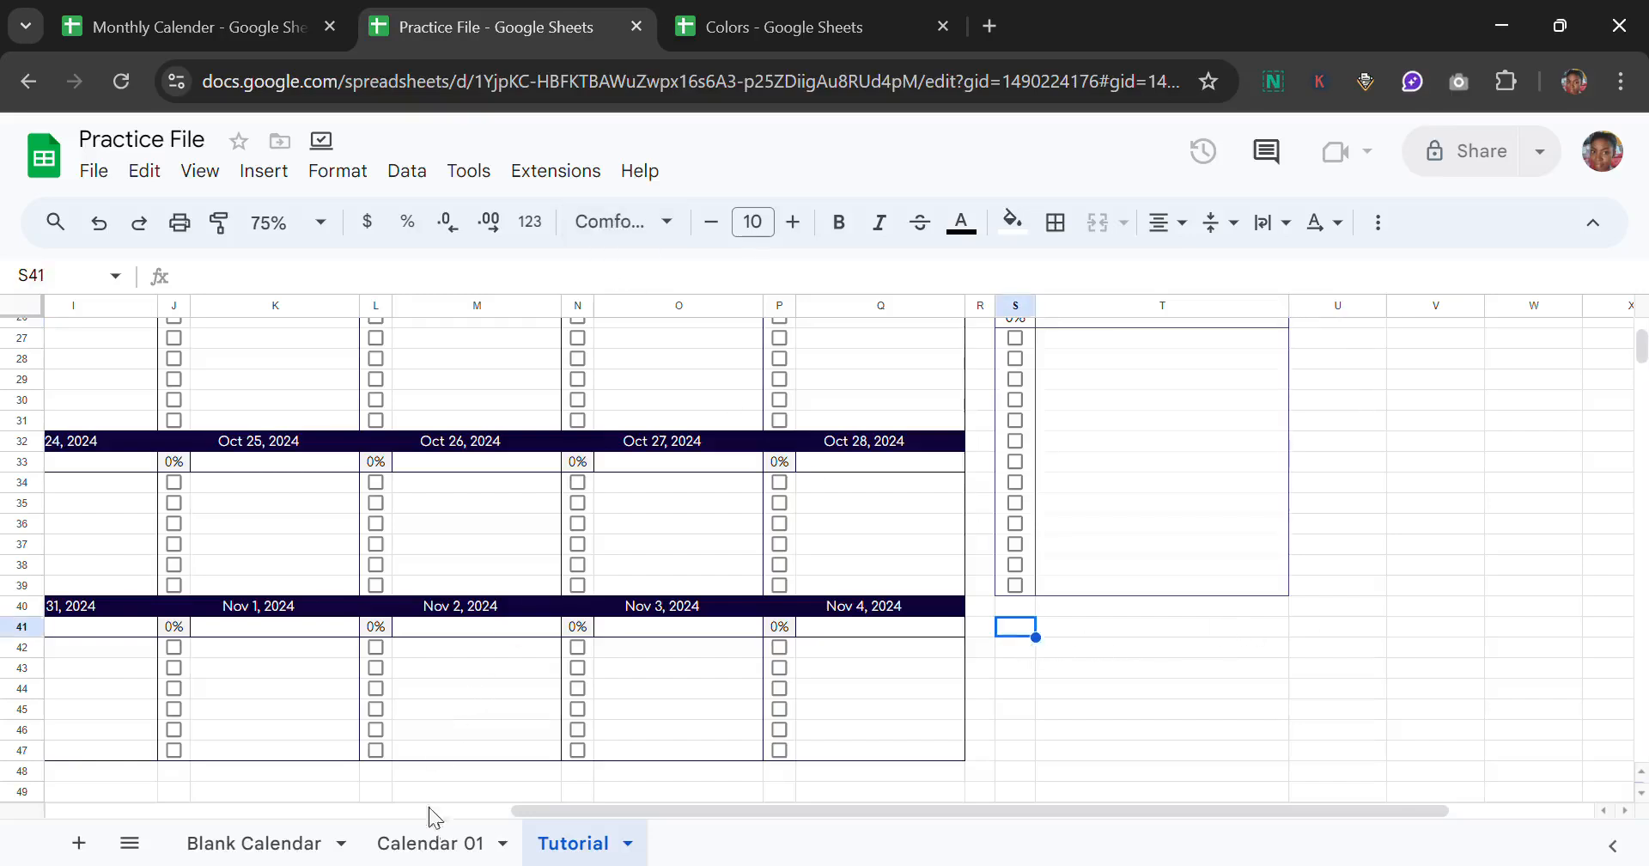
pyautogui.click(430, 842)
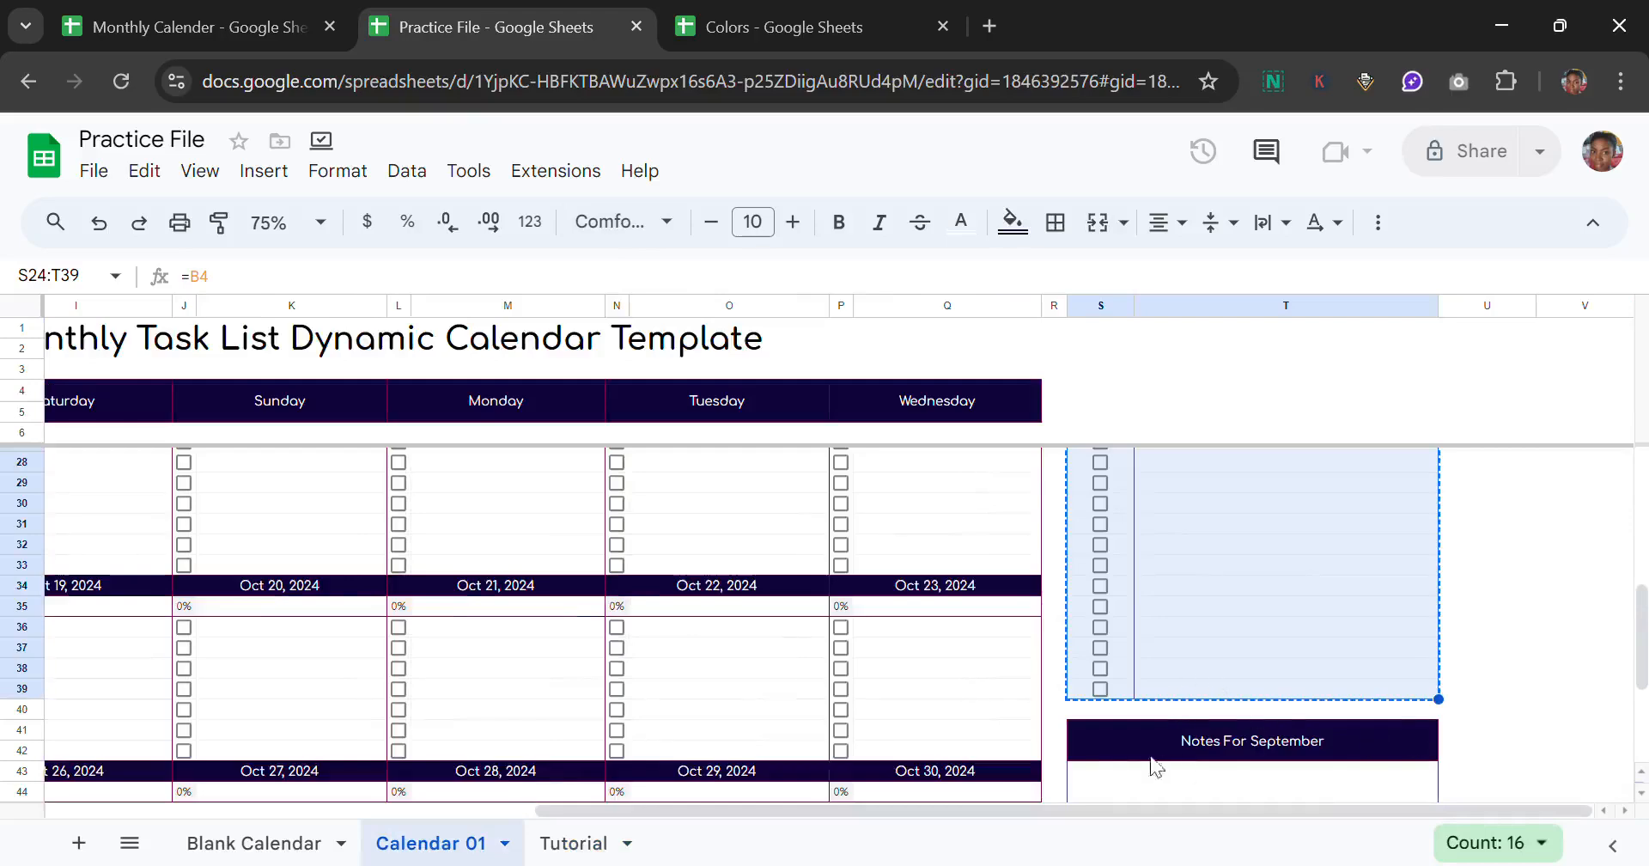
pyautogui.click(1089, 746)
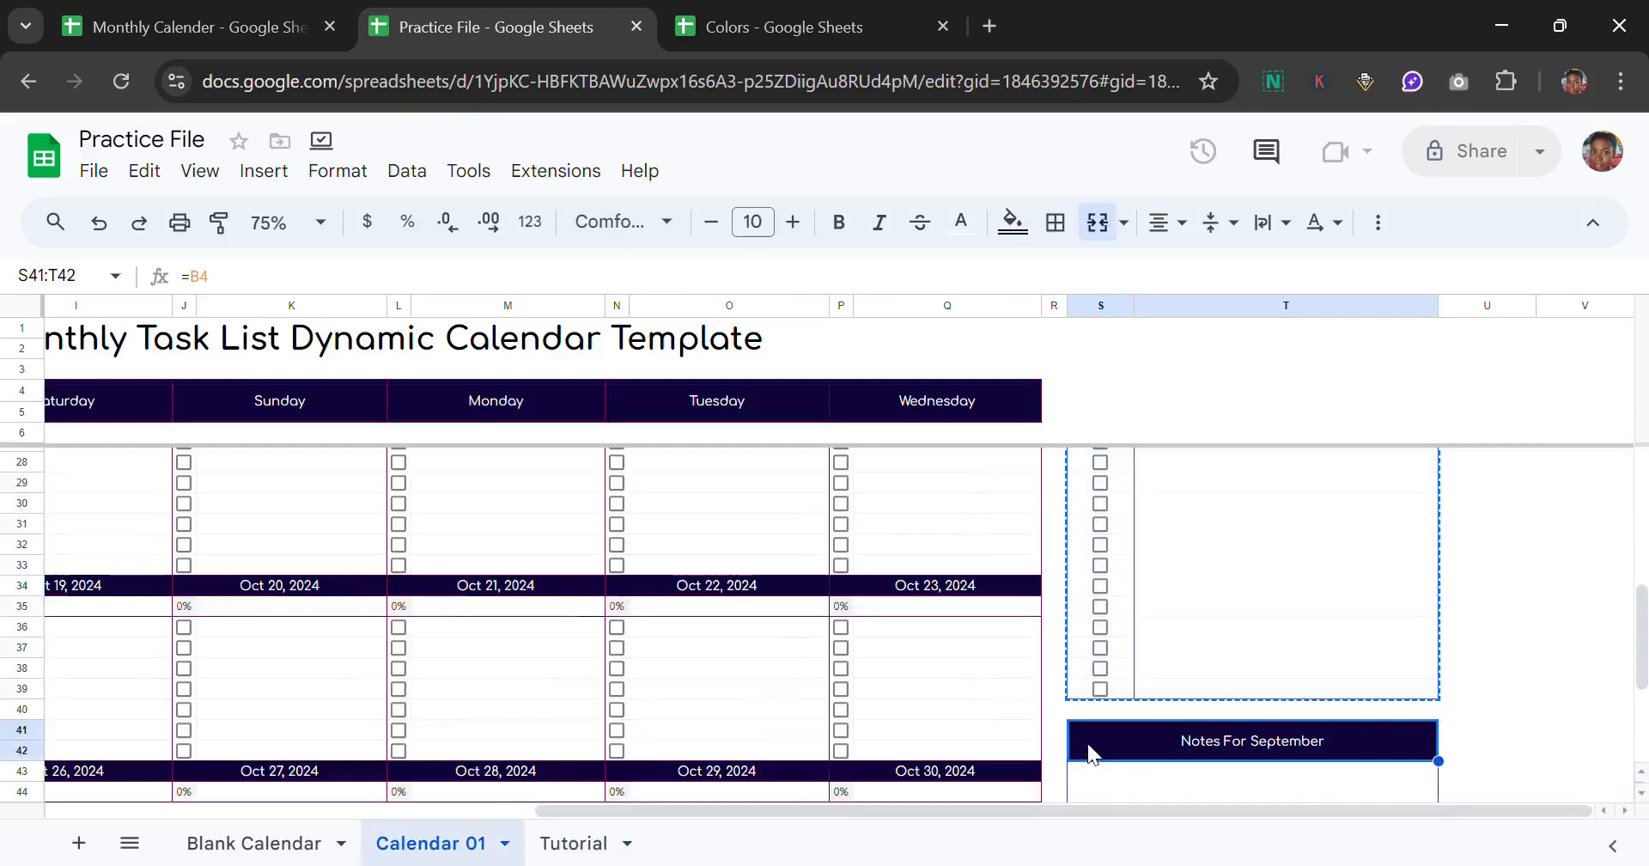
pyautogui.moveTo(1087, 744); pyautogui.dragTo(1153, 687)
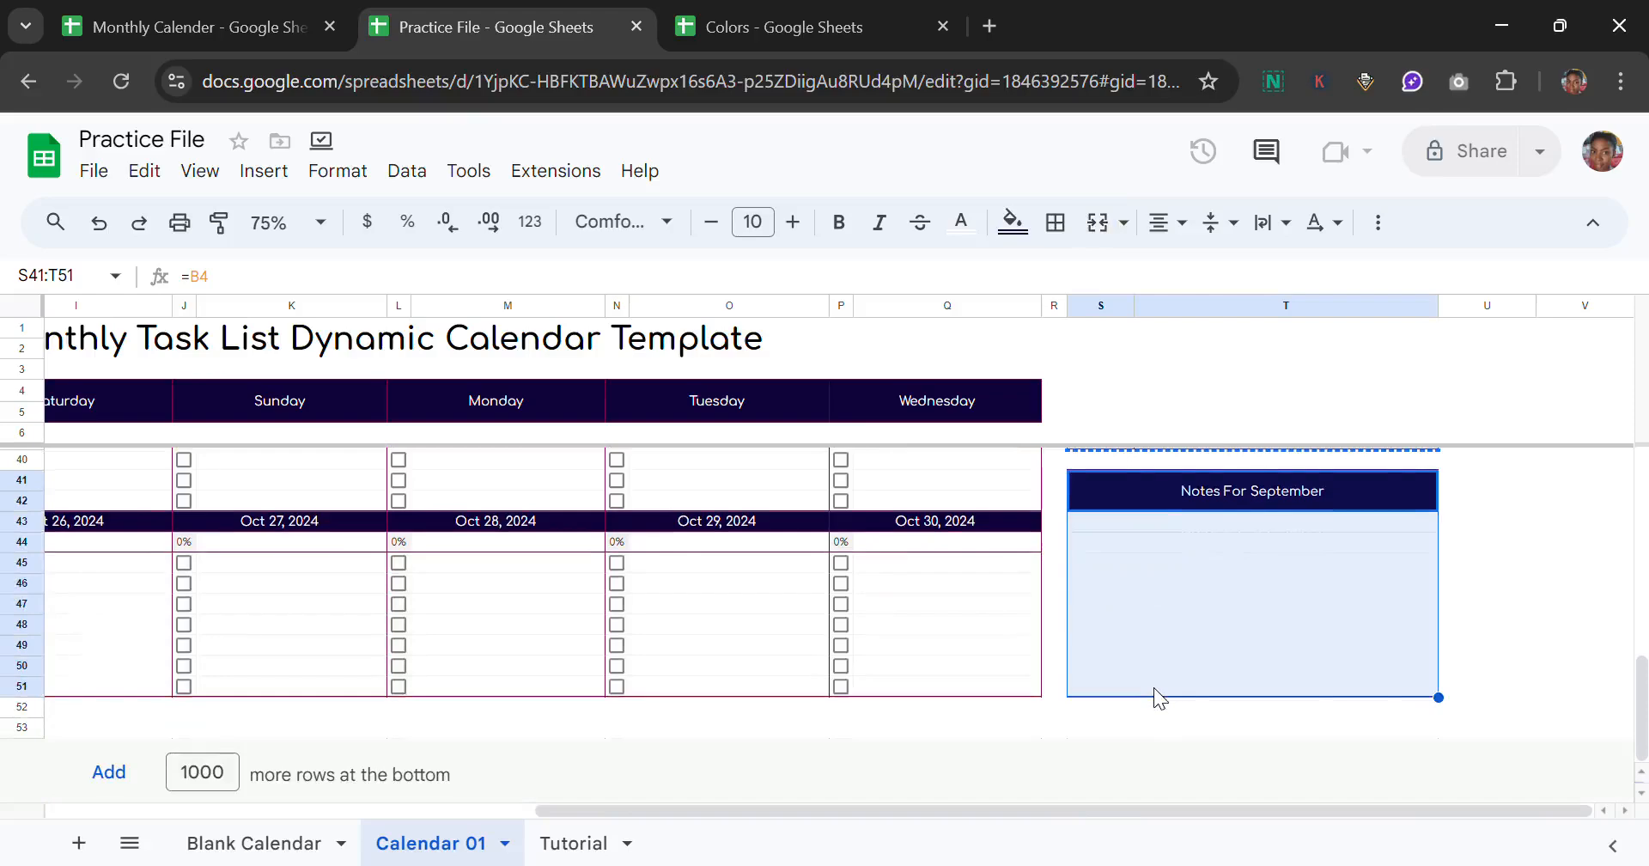
pyautogui.hotkey('ctrl', 'c')
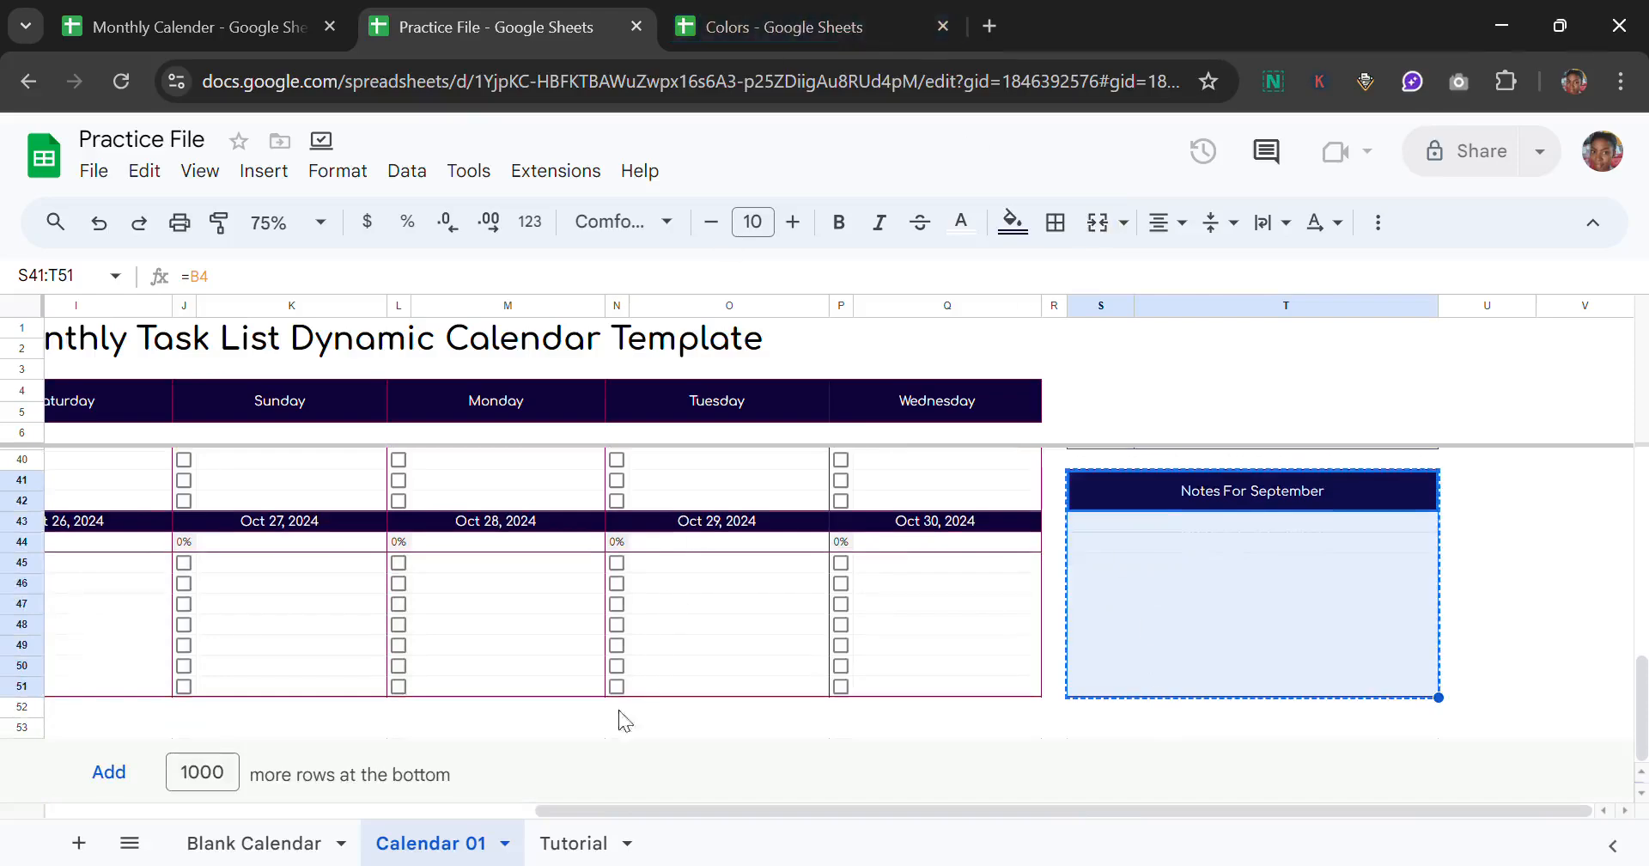
# Step: Paste the copied Notes table at cell S41 of the Tutorial sheet, below the Monthly To-do List table
pyautogui.click(574, 843)
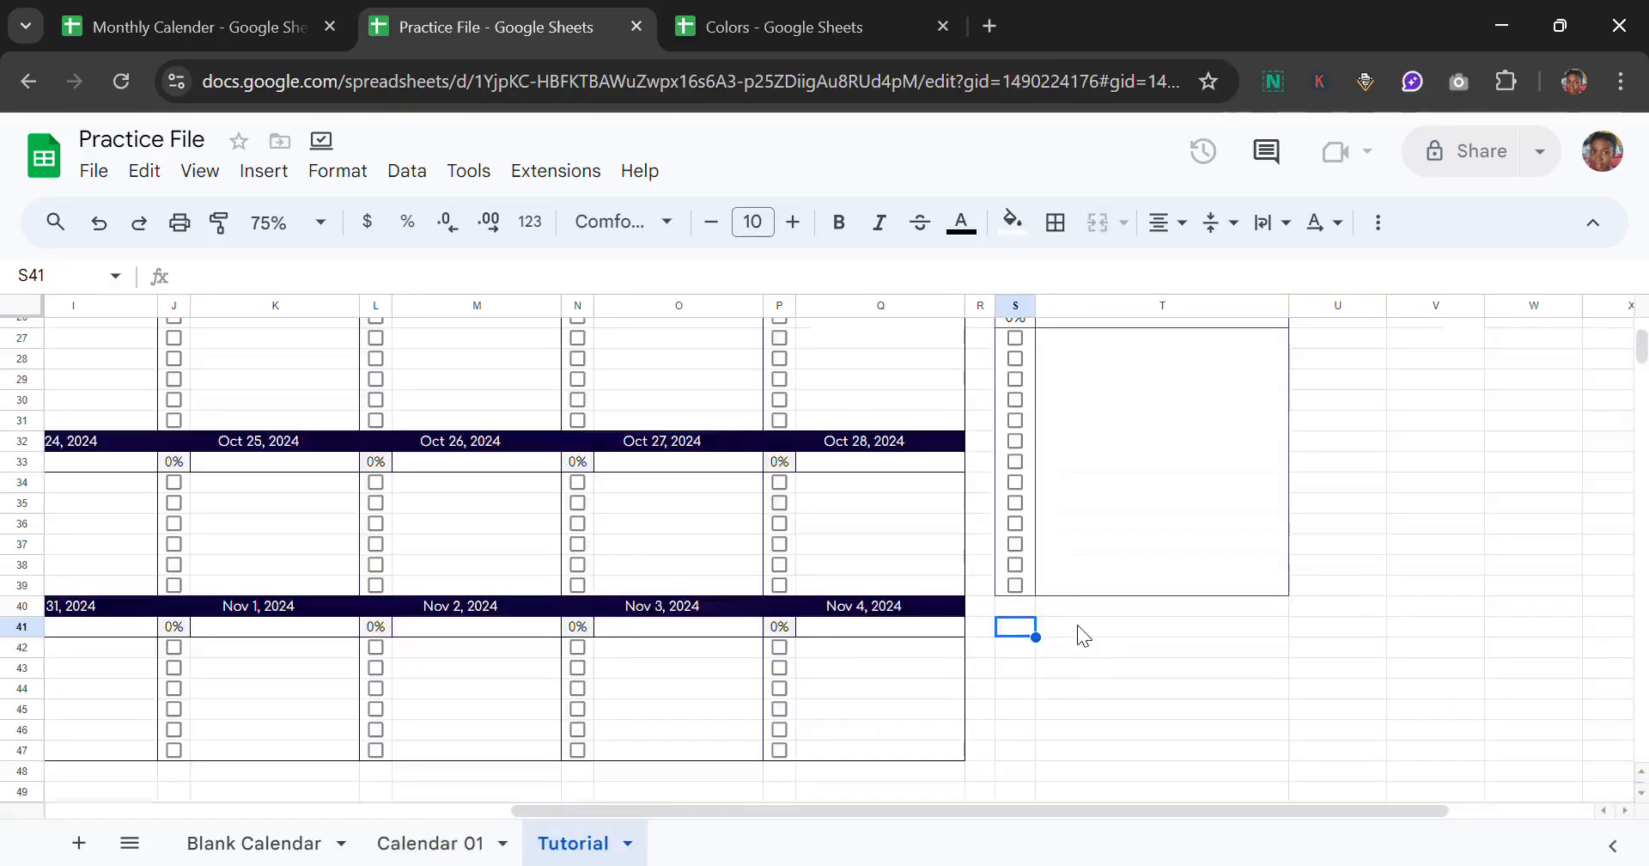
pyautogui.hotkey('ctrl', 'v')
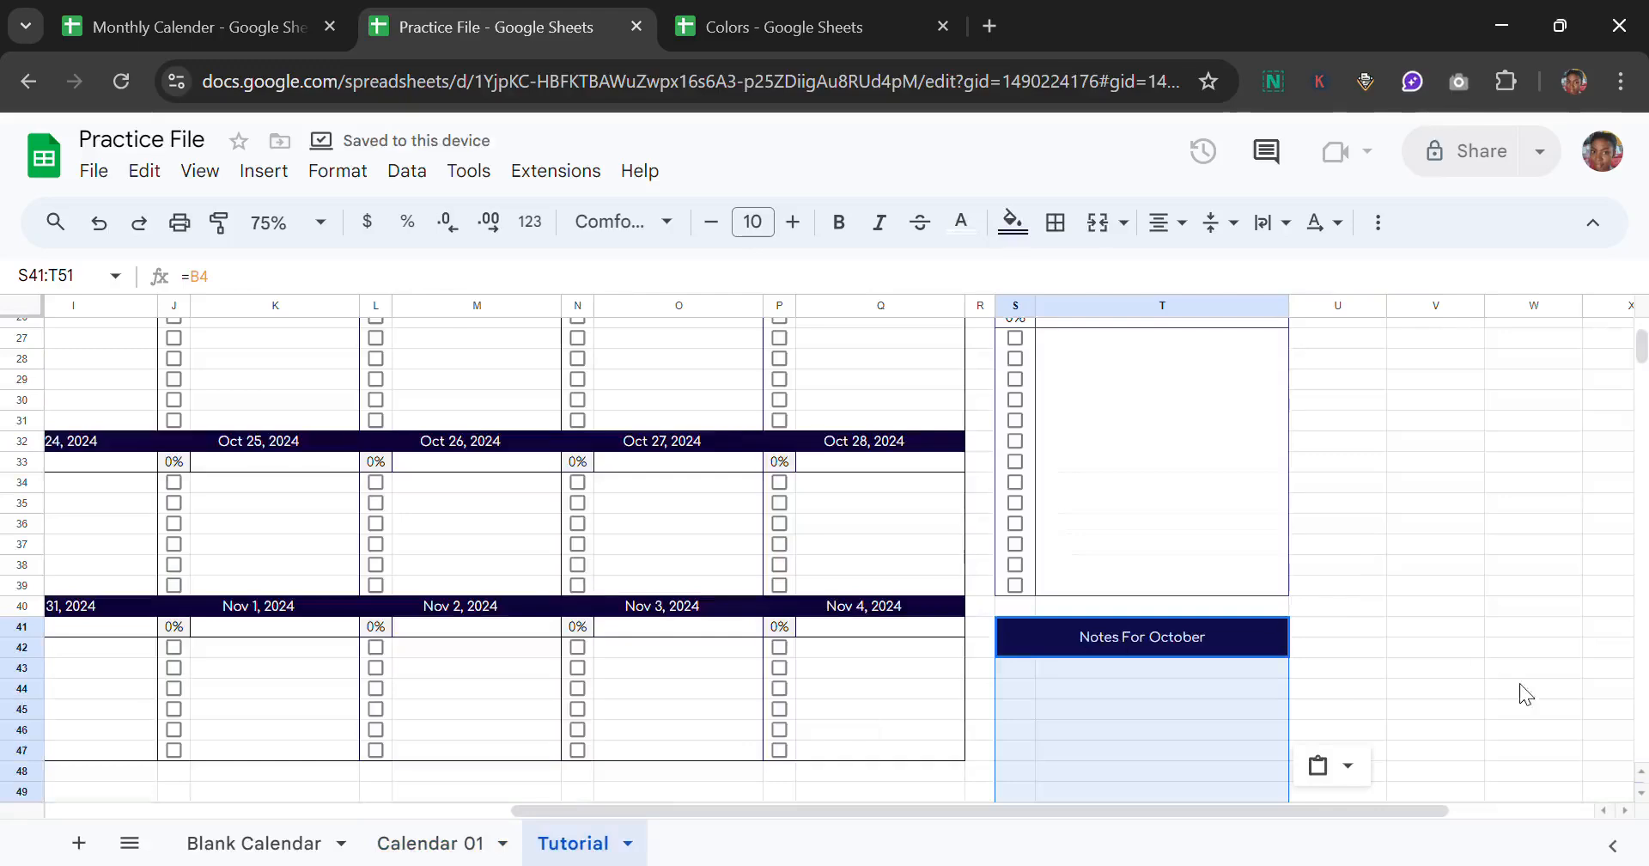
pyautogui.scroll(3, 1640, 773)
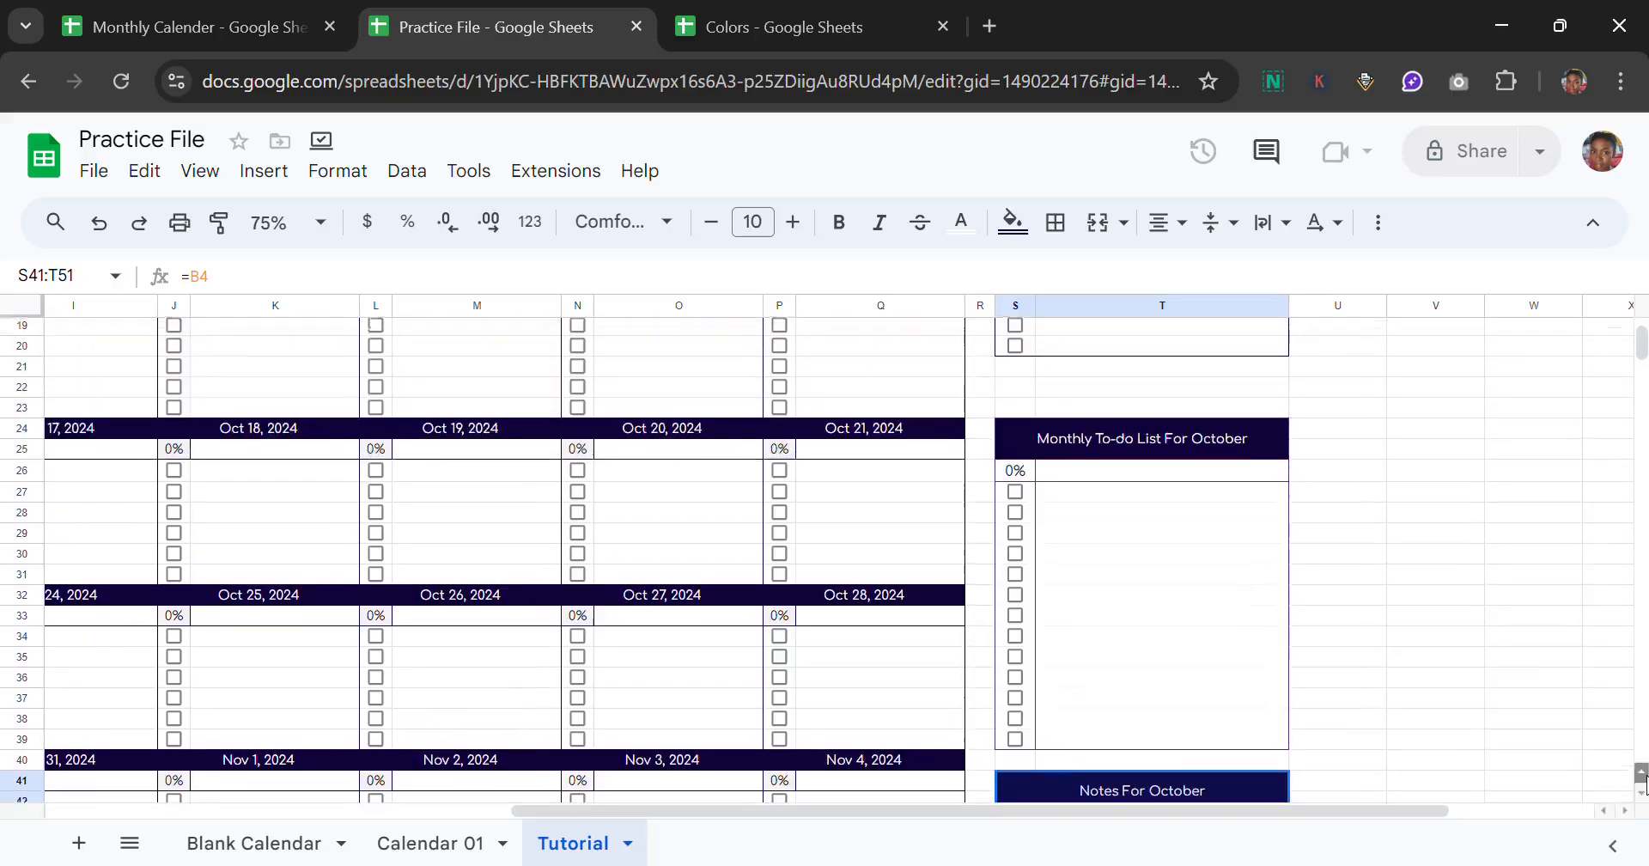
pyautogui.scroll(-7, 1640, 636)
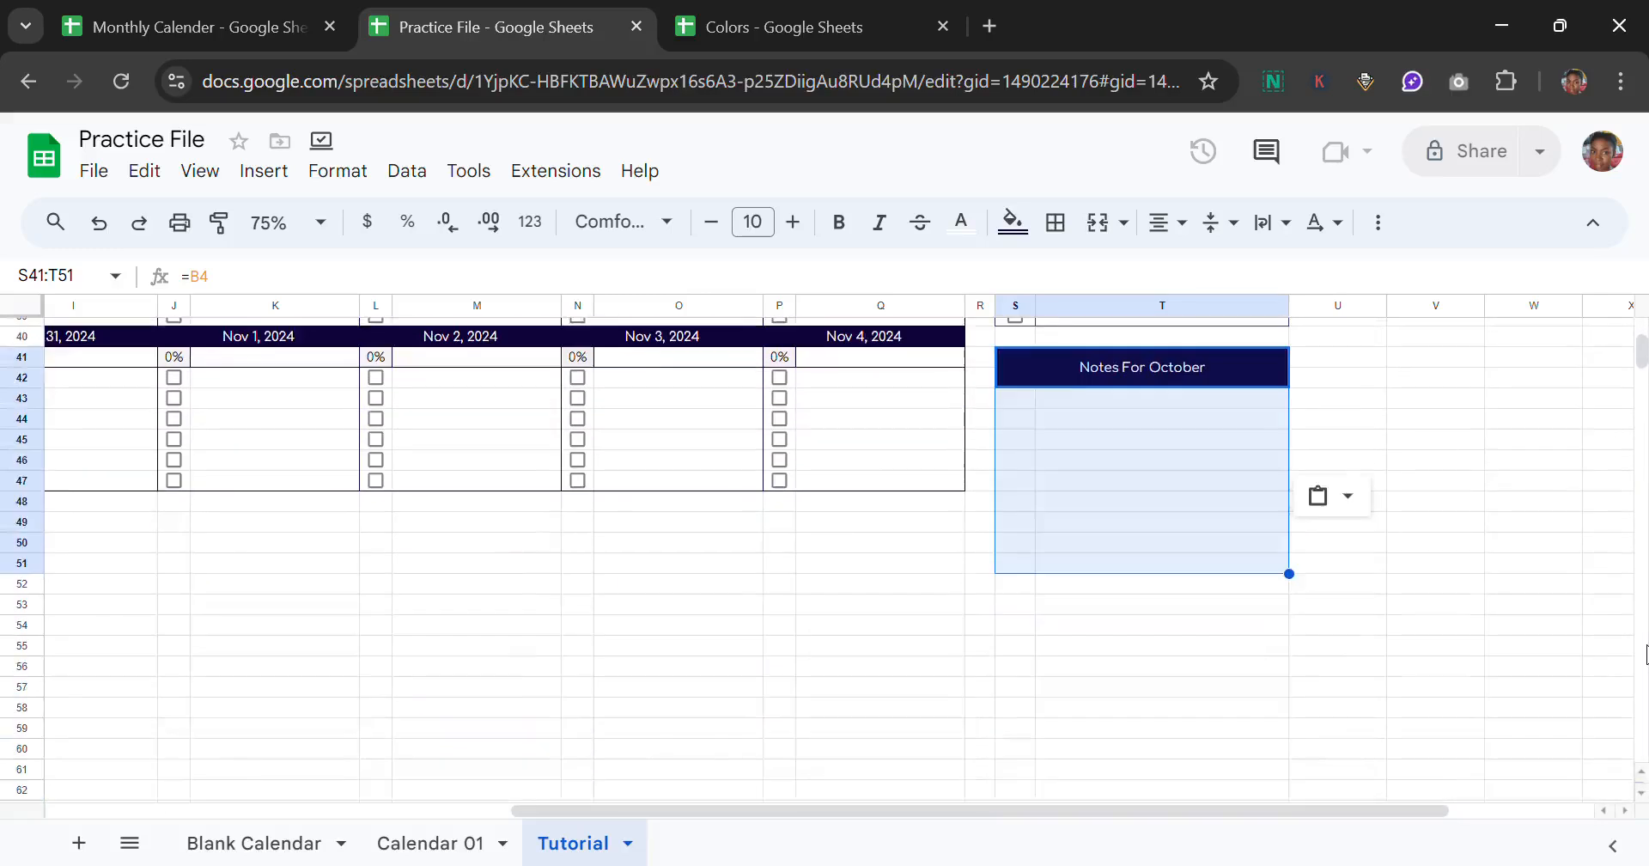
pyautogui.scroll(-6, 1645, 653)
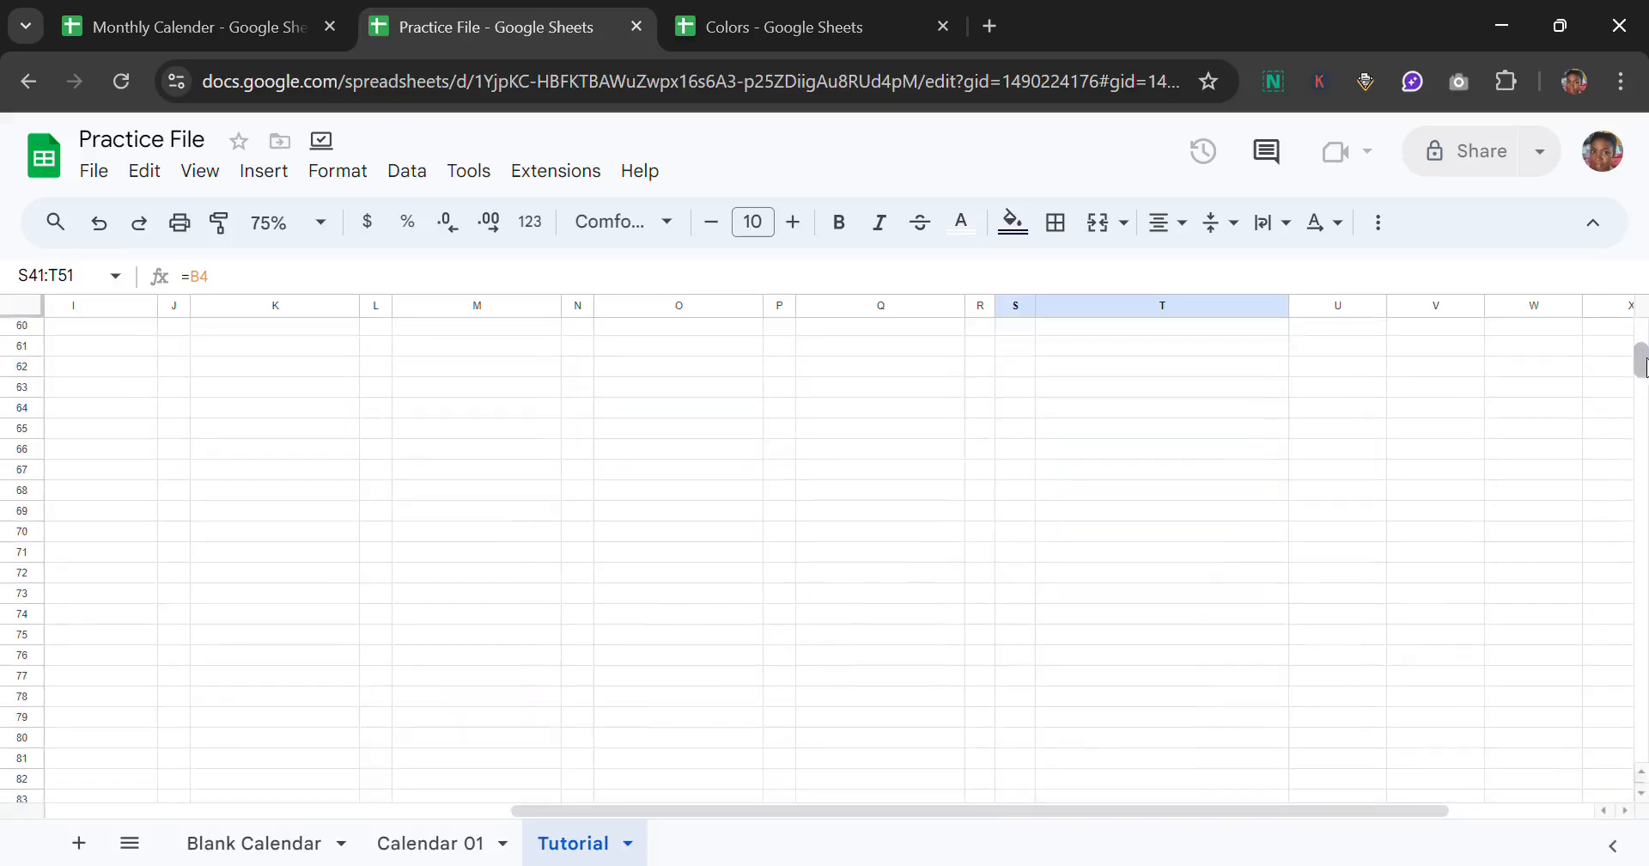
pyautogui.scroll(9, 1642, 360)
pyautogui.click(1521, 454)
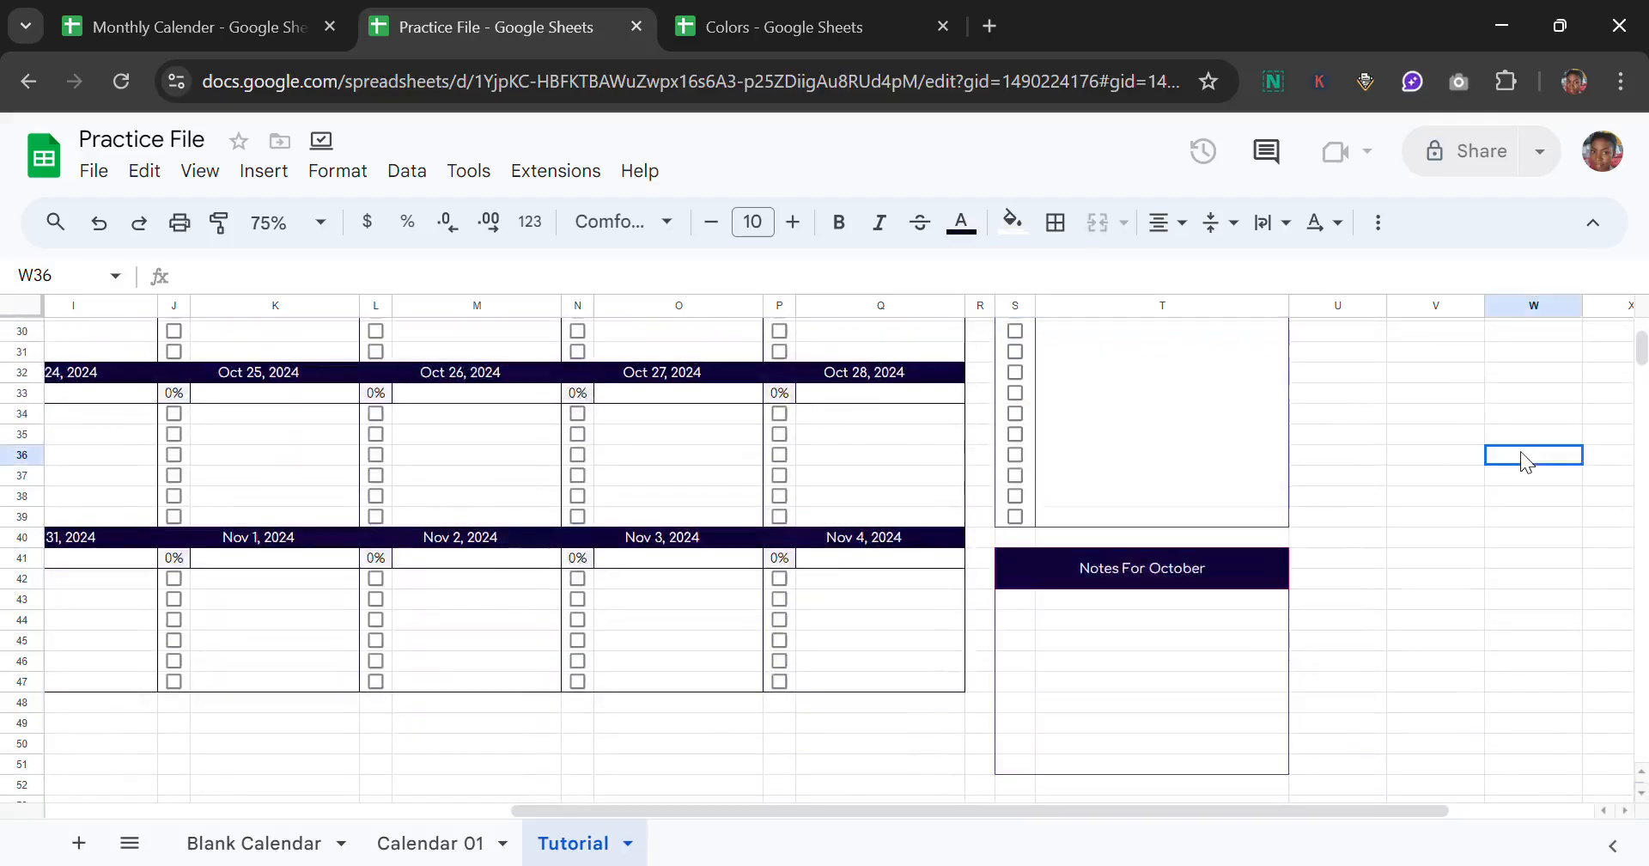
# Step: Hide the gridlines on the Tutorial sheet
pyautogui.moveTo(1643, 358); pyautogui.dragTo(1646, 283)
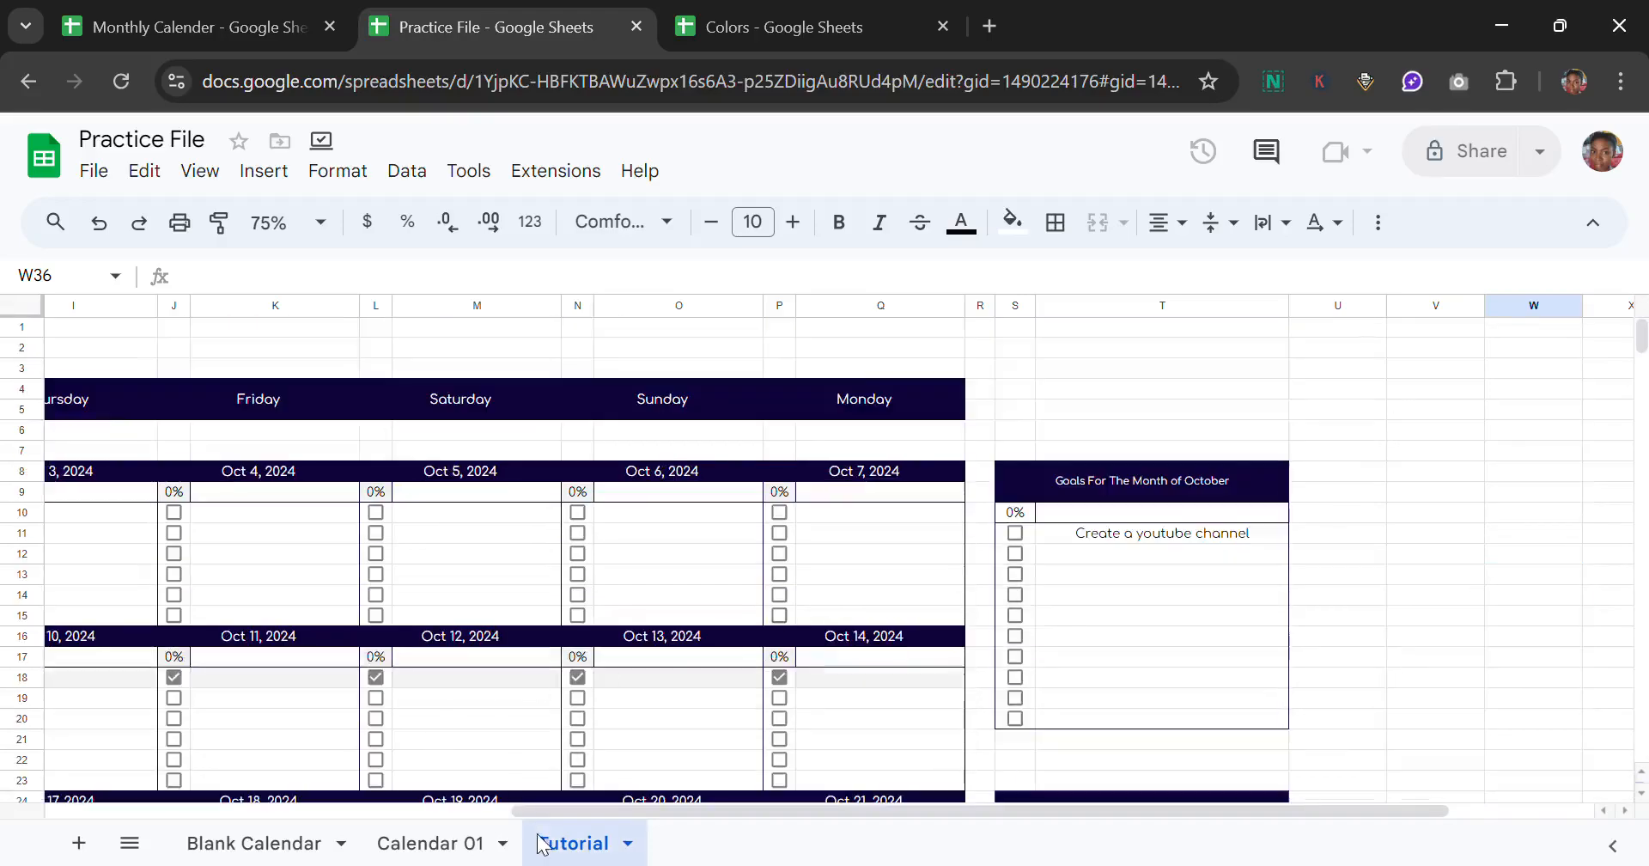
pyautogui.moveTo(541, 812); pyautogui.dragTo(5, 808)
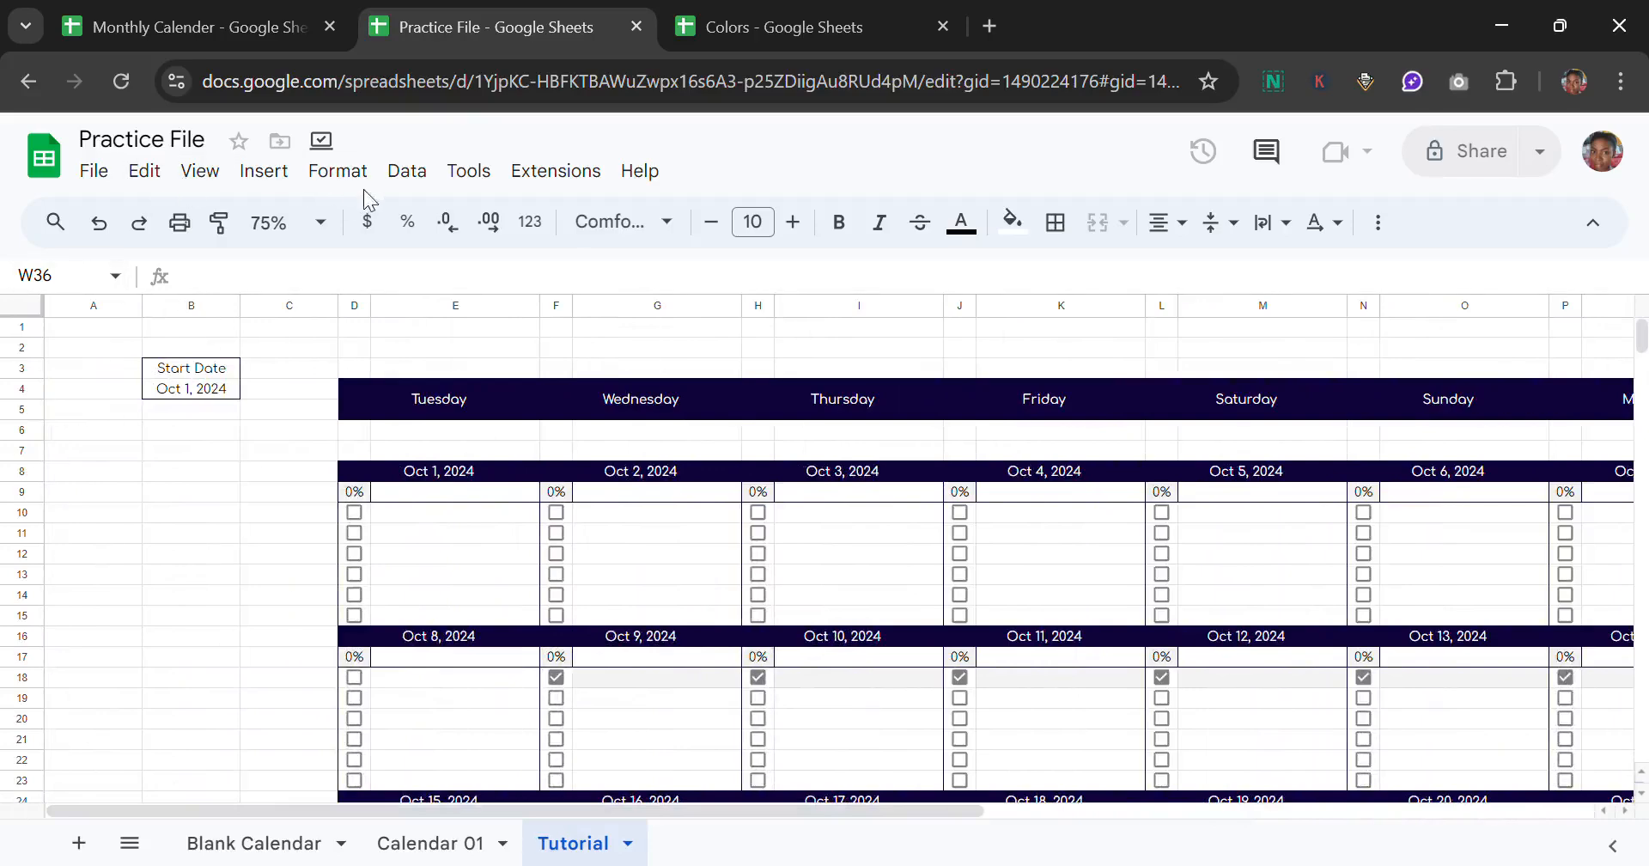
pyautogui.click(219, 174)
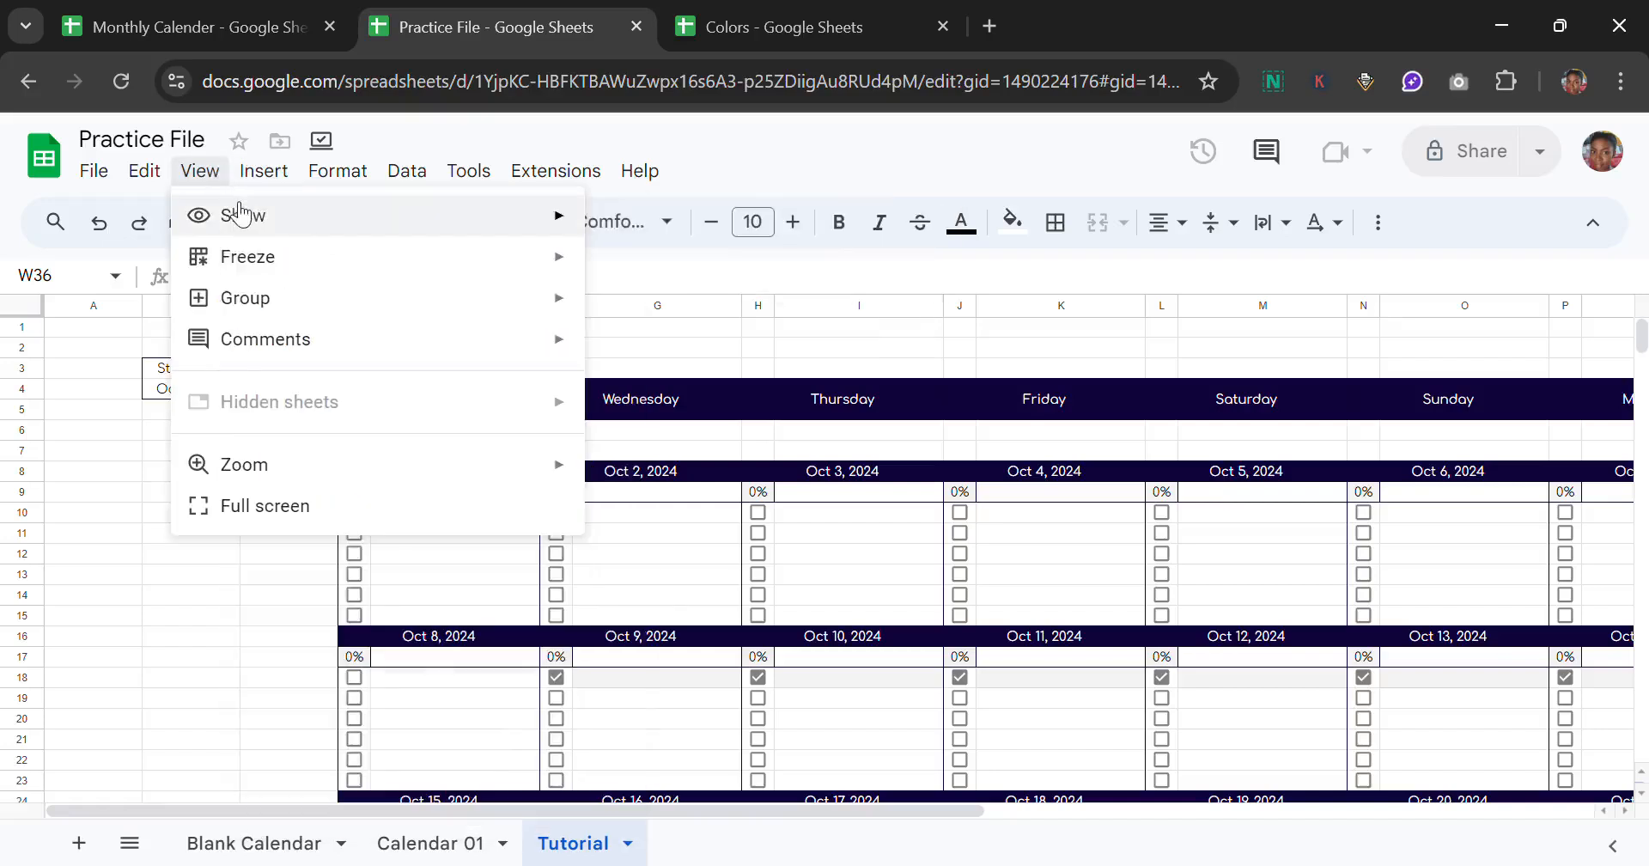
pyautogui.moveTo(268, 223)
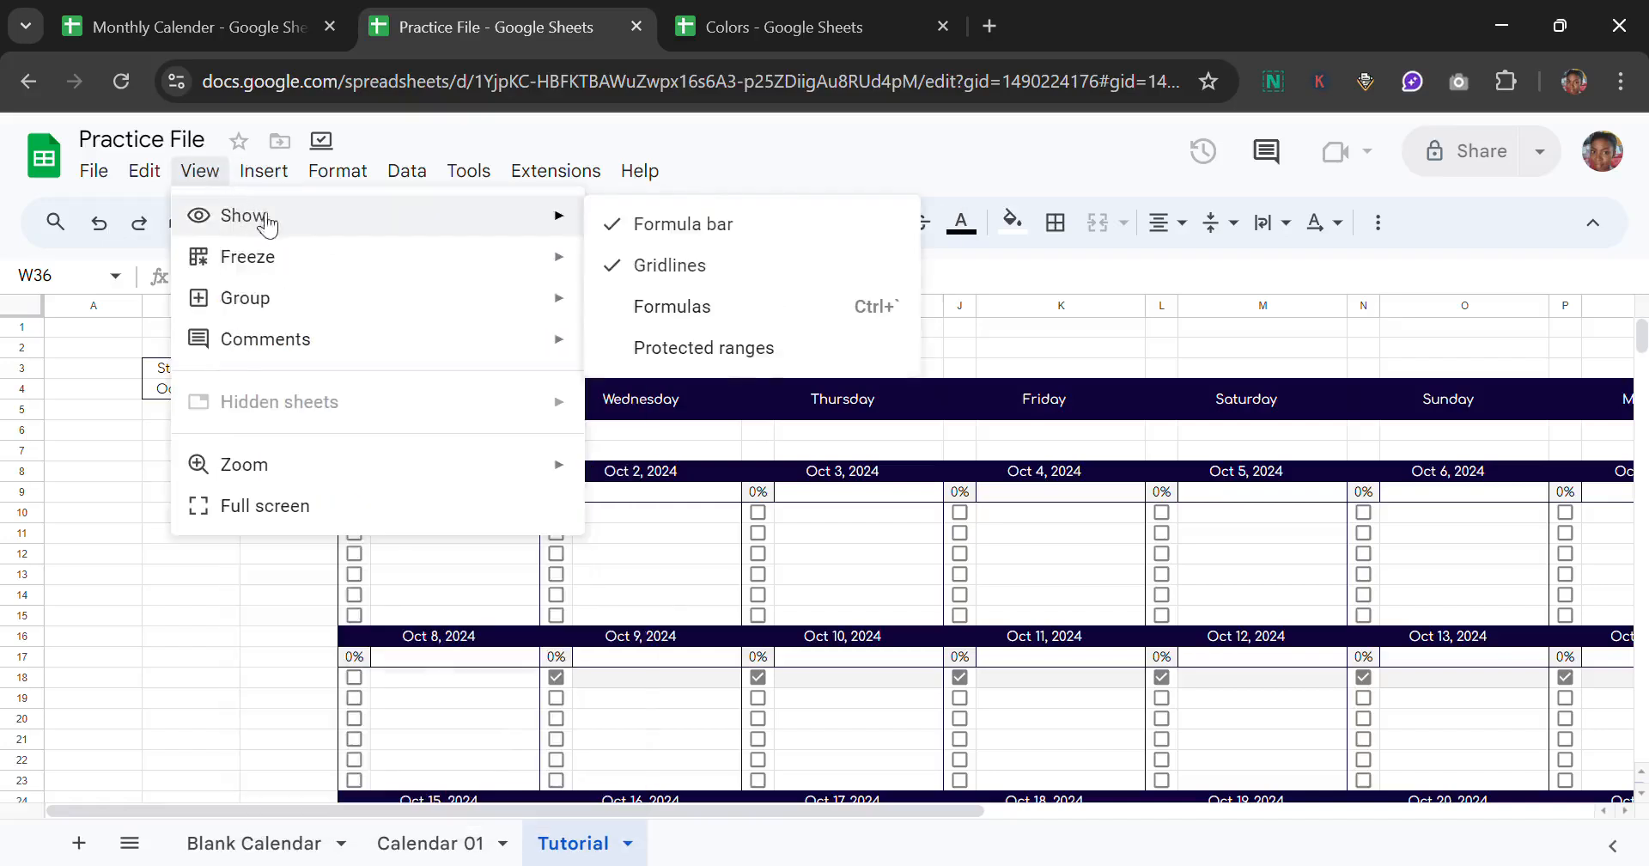
pyautogui.click(638, 277)
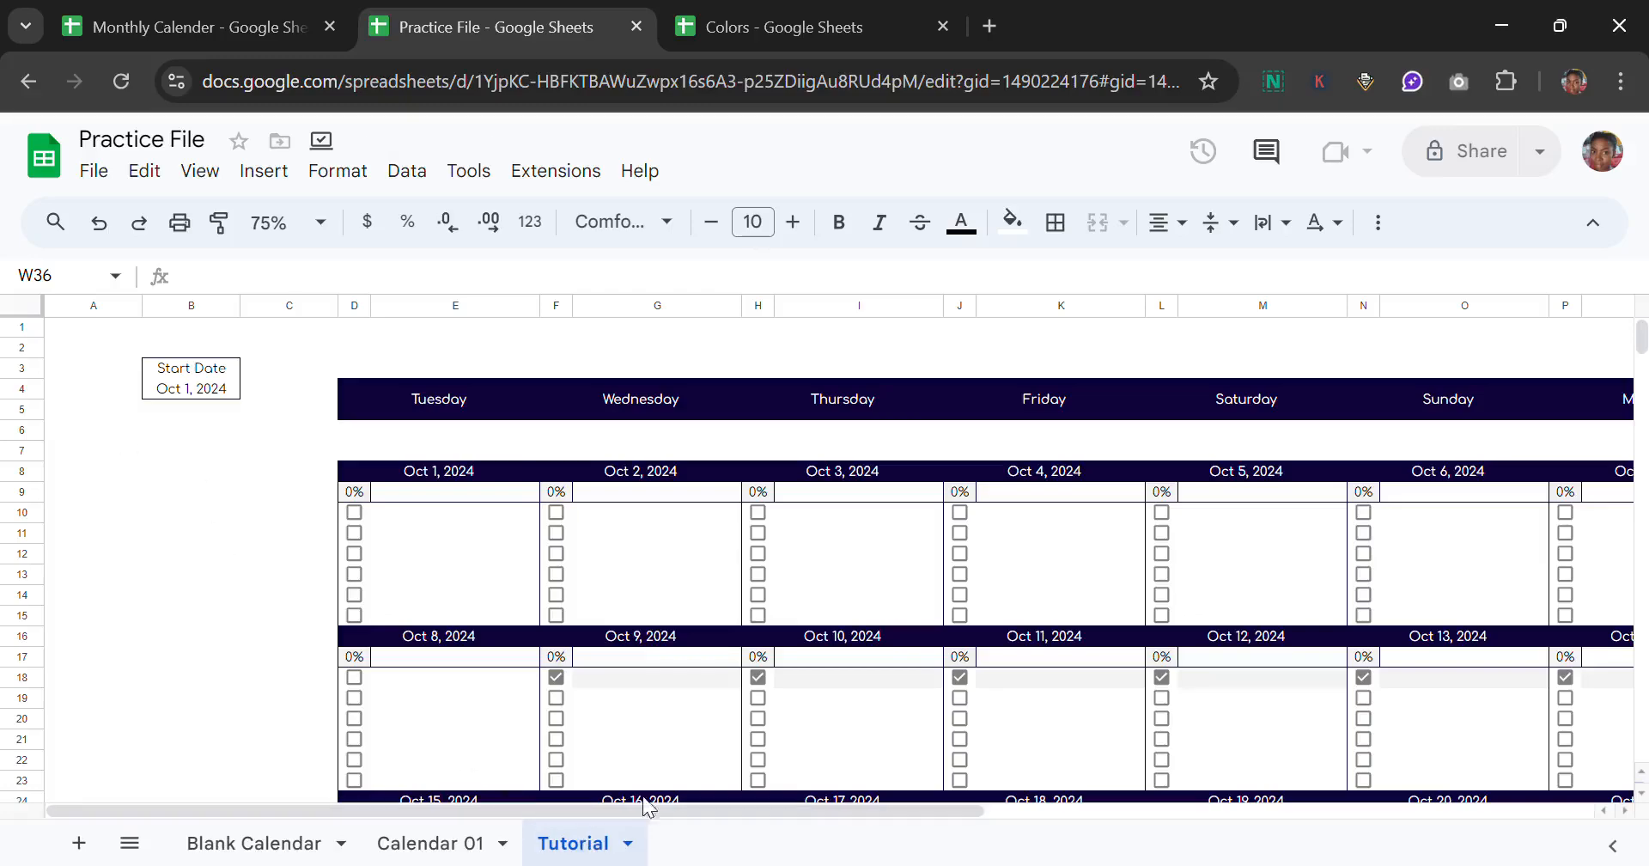
# Step: Review the Month 1 template in the Monthly Calender file, the color codes in the Colors file, and the Calendar 01 sheet of Practice File
pyautogui.moveTo(668, 820); pyautogui.dragTo(646, 859)
pyautogui.moveTo(859, 814); pyautogui.dragTo(853, 857)
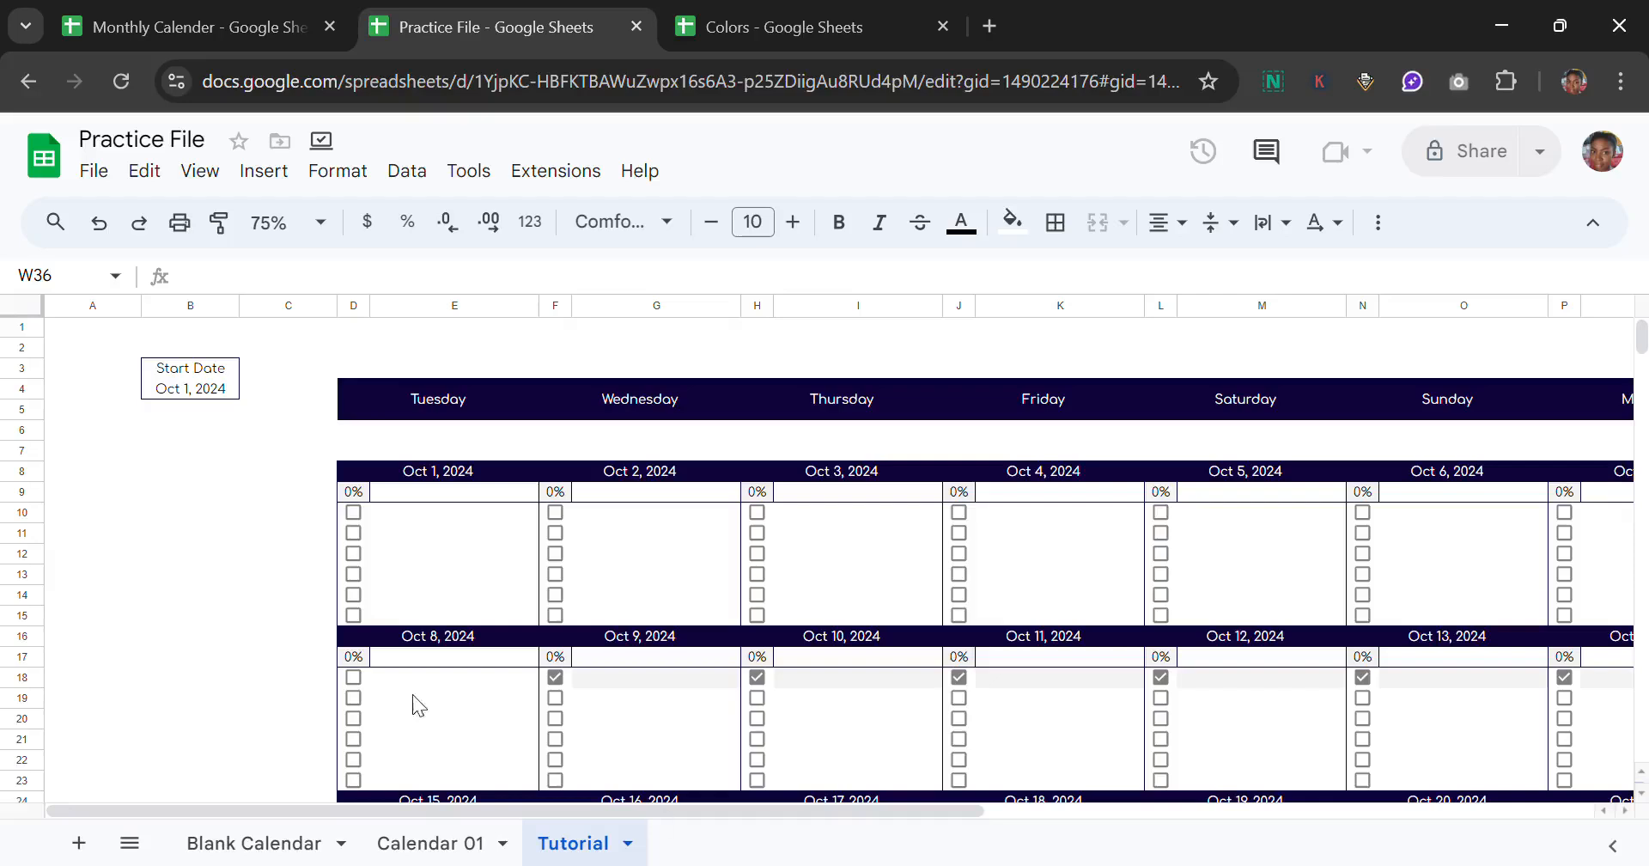
pyautogui.click(197, 27)
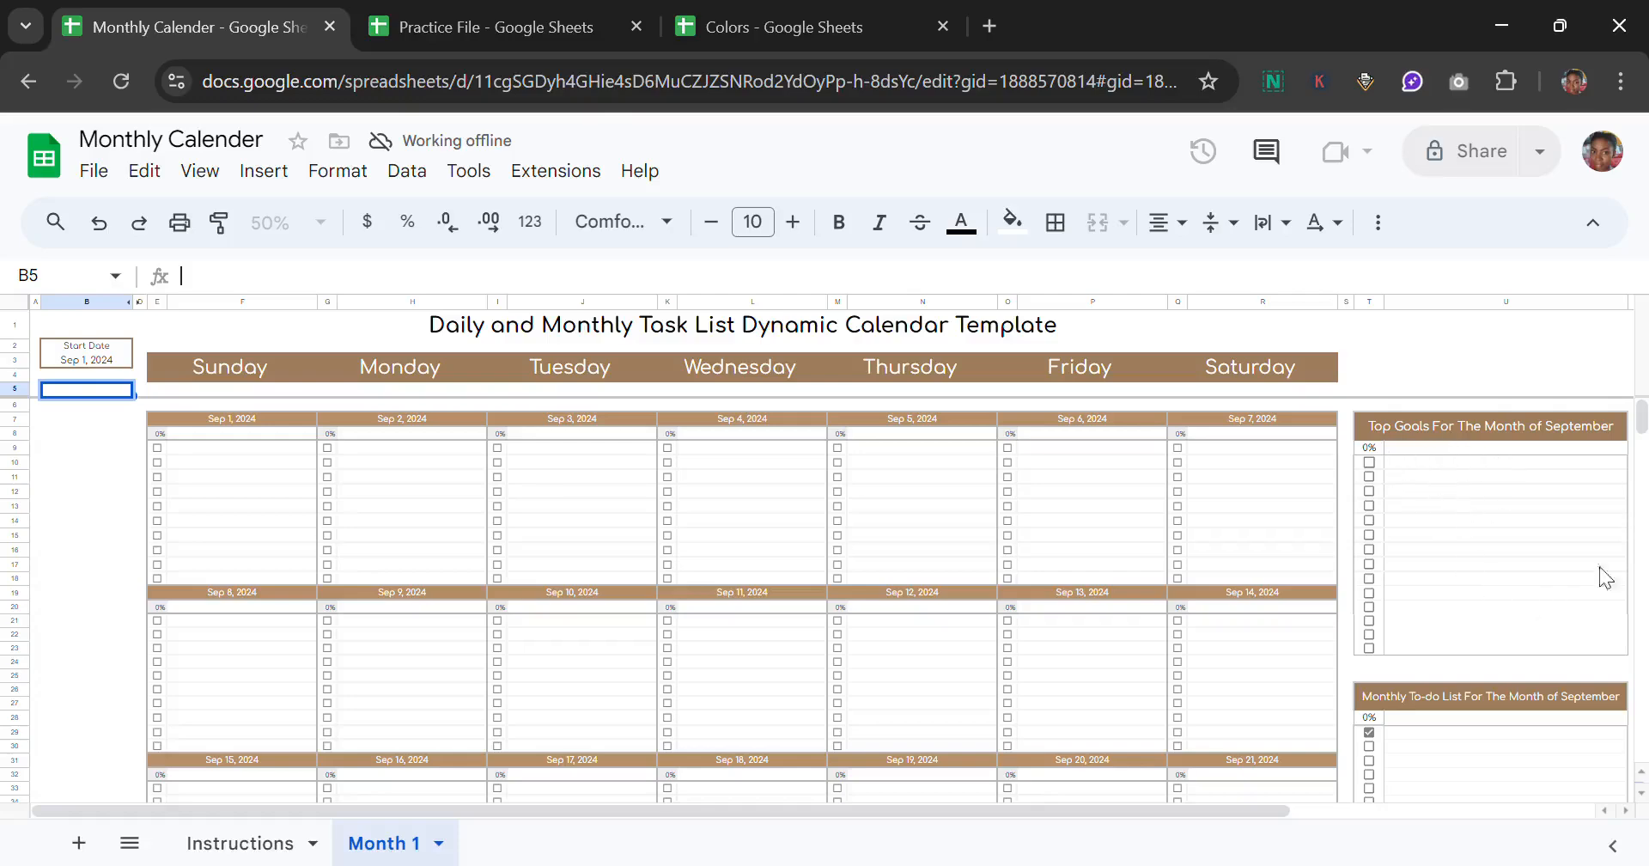
pyautogui.moveTo(1641, 416); pyautogui.dragTo(1646, 352)
pyautogui.click(771, 10)
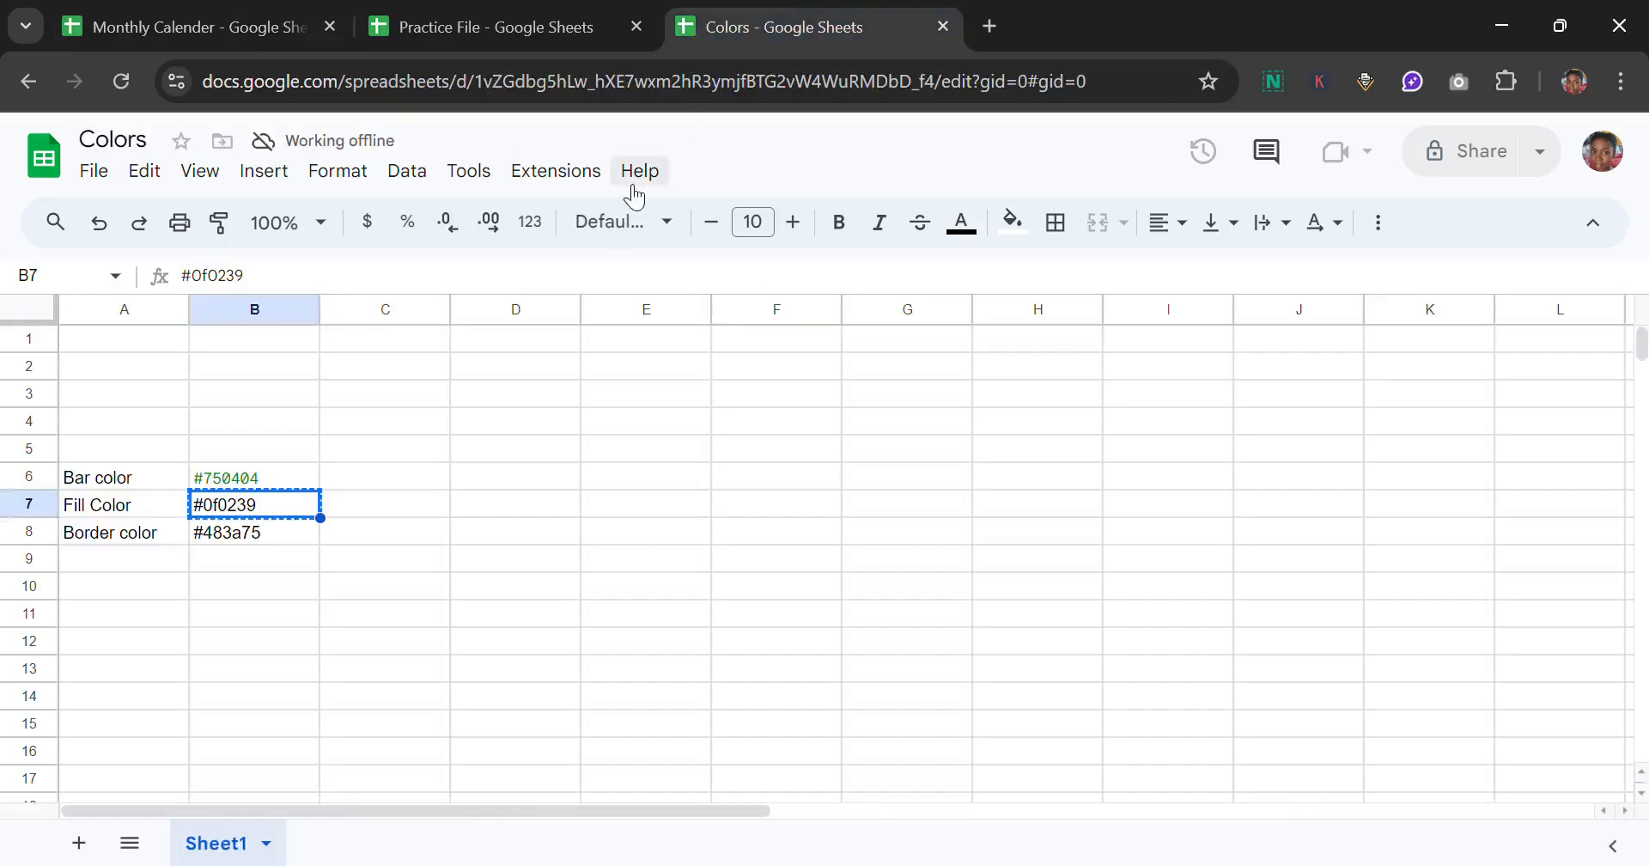
pyautogui.click(409, 32)
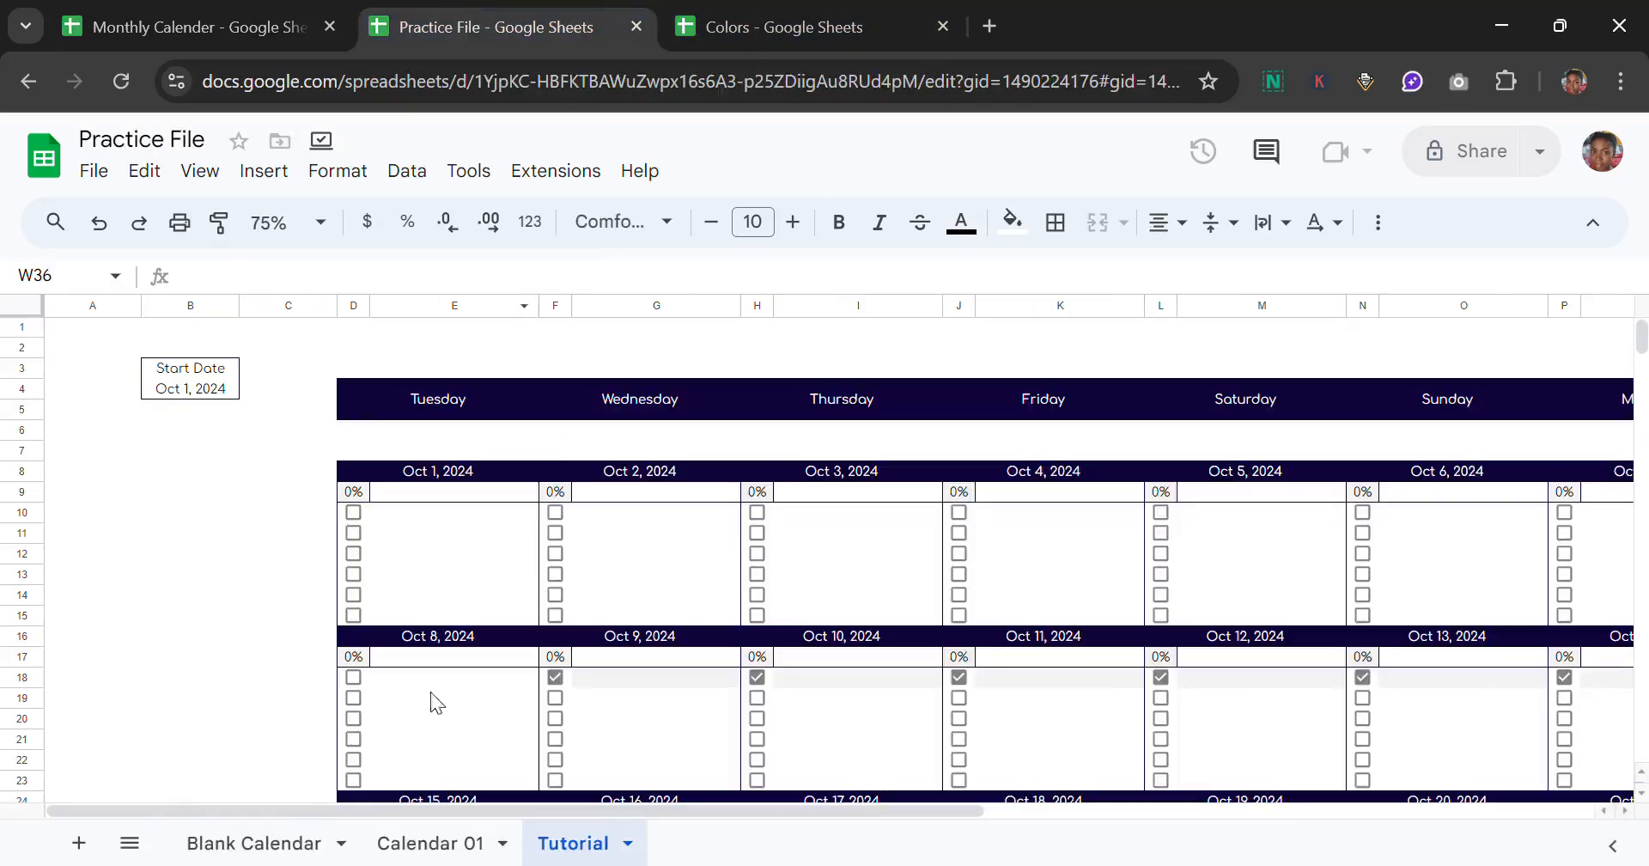
pyautogui.click(485, 846)
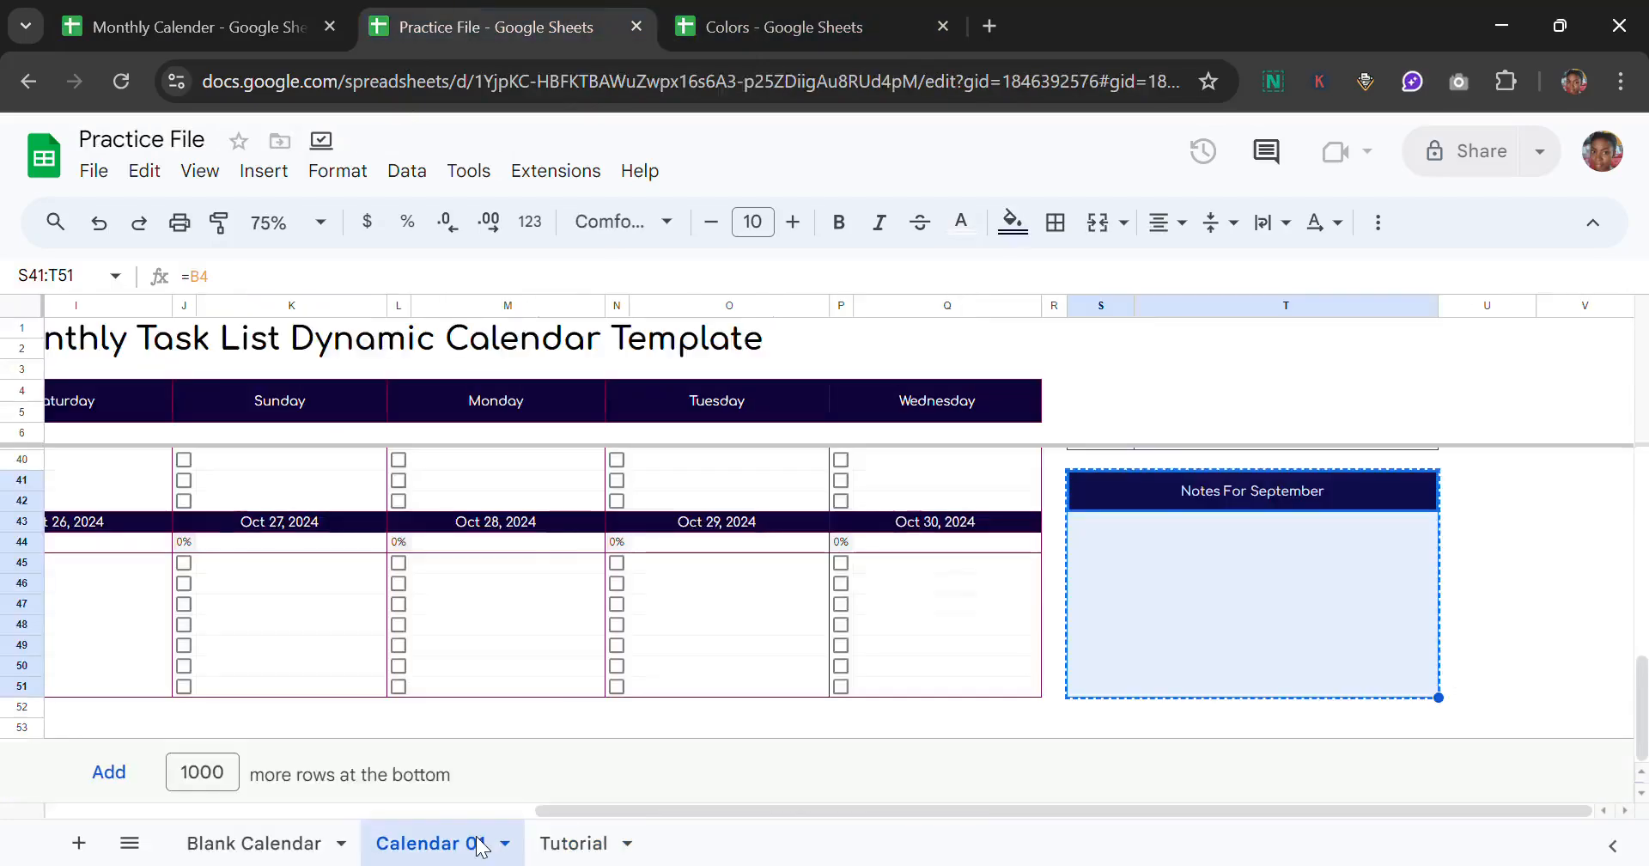